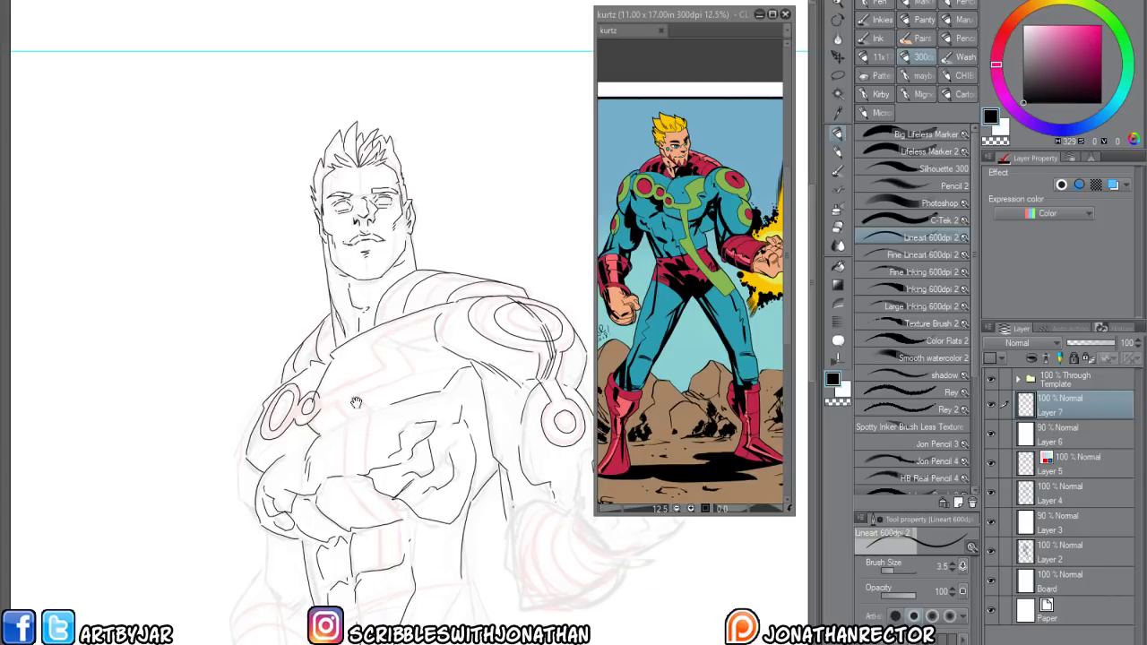
Add a new layer above Layer 7 and select the Pencil 2 brush
drag(357, 414, 353, 382)
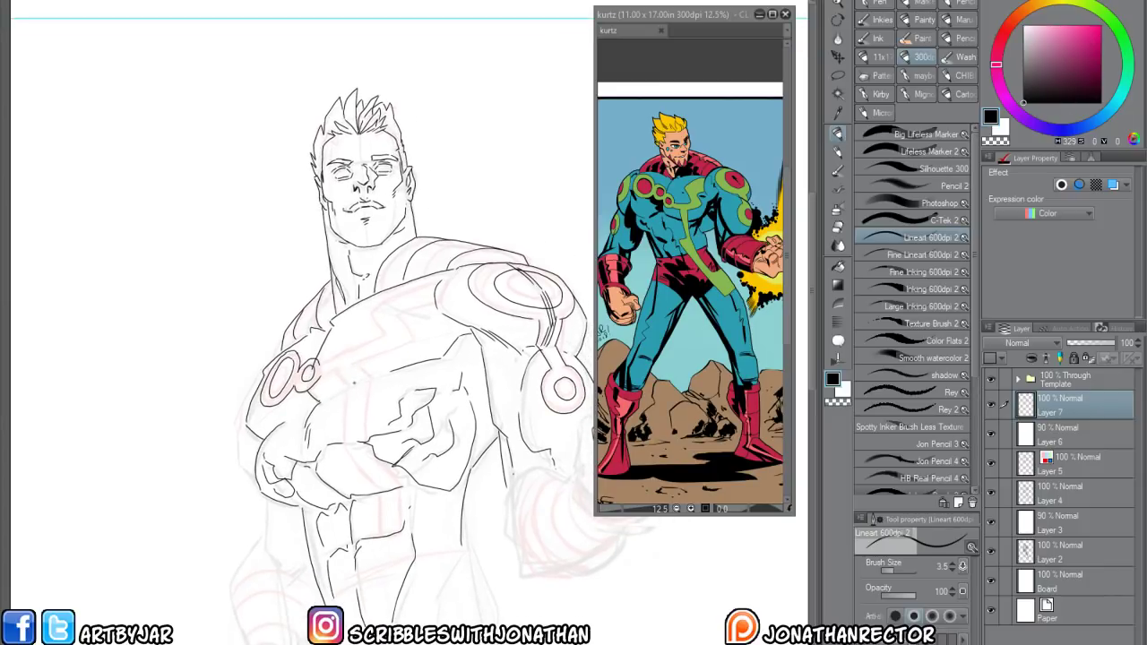
drag(322, 383, 340, 366)
drag(341, 418, 337, 414)
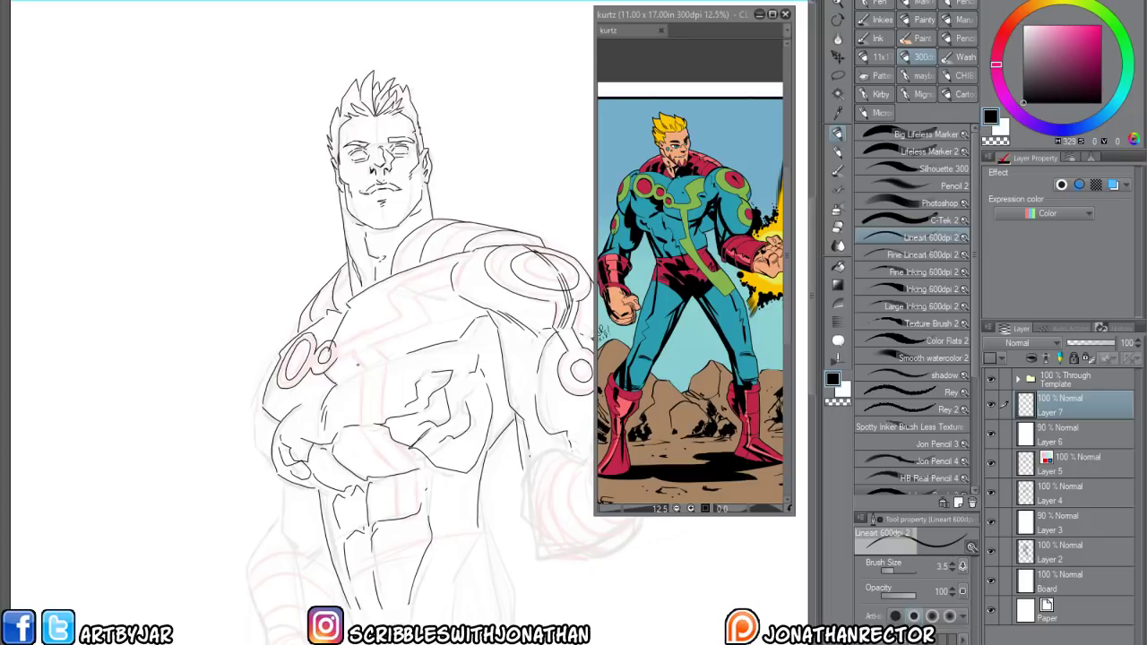
drag(408, 310, 296, 251)
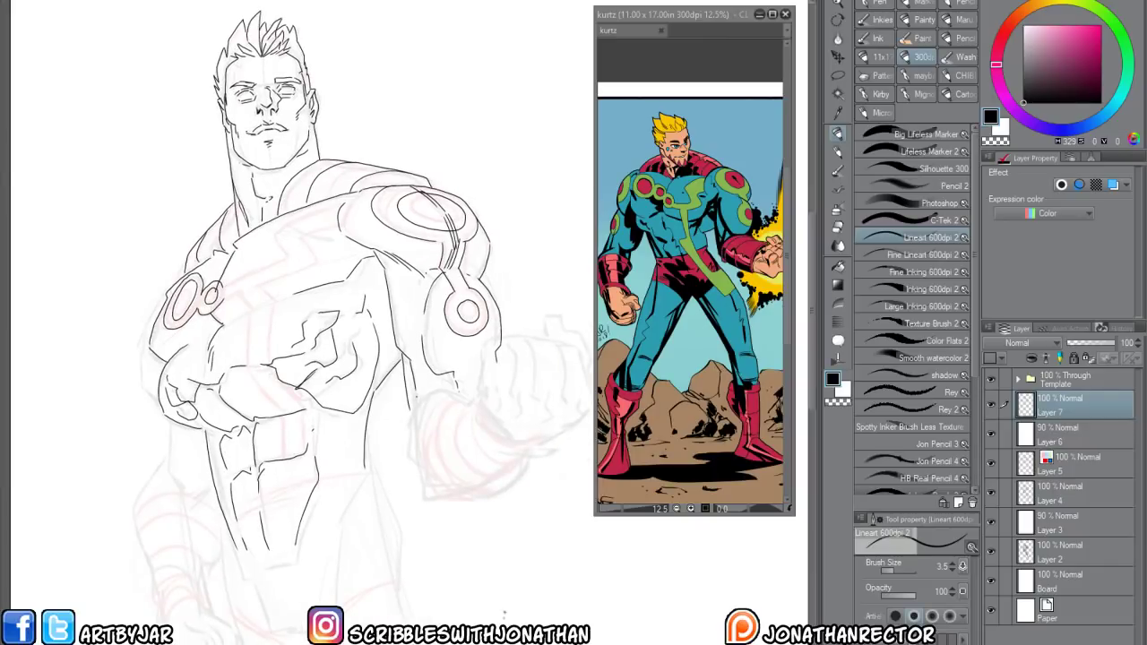
key(ctrl+shift+n)
drag(426, 422, 372, 436)
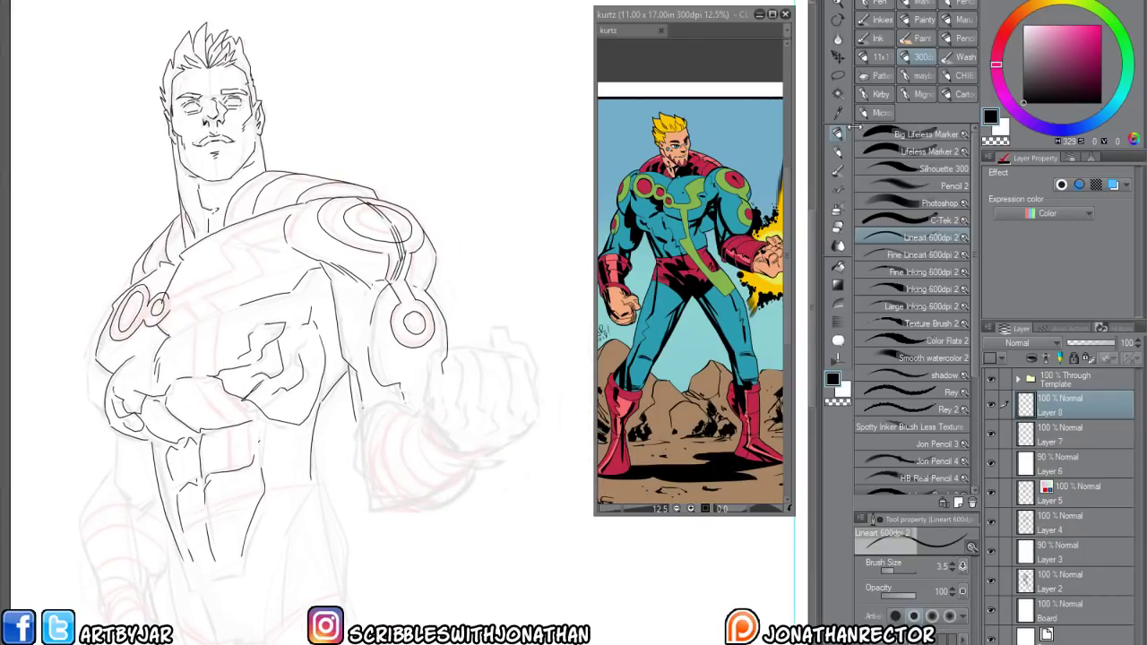
click(867, 185)
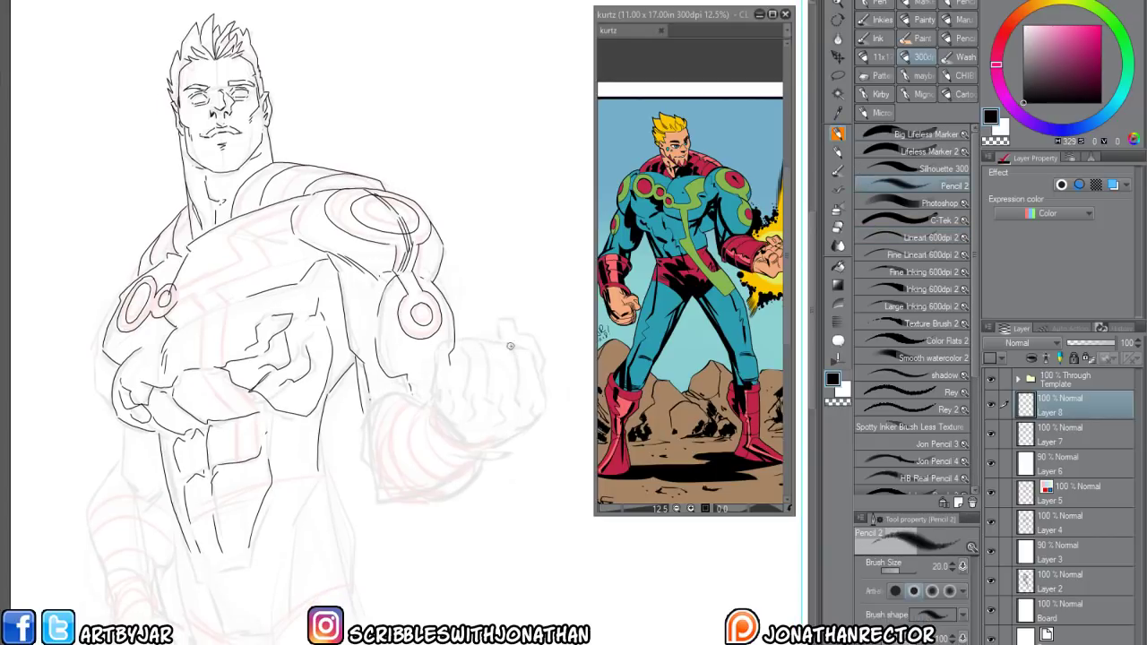
Sketch the raised fist over the faint guide, with its outer contour, finger divisions and curled fingertips
mouse_move(459, 346)
mouse_down()
mouse_move(529, 350)
mouse_move(542, 387)
mouse_up()
drag(541, 384, 522, 421)
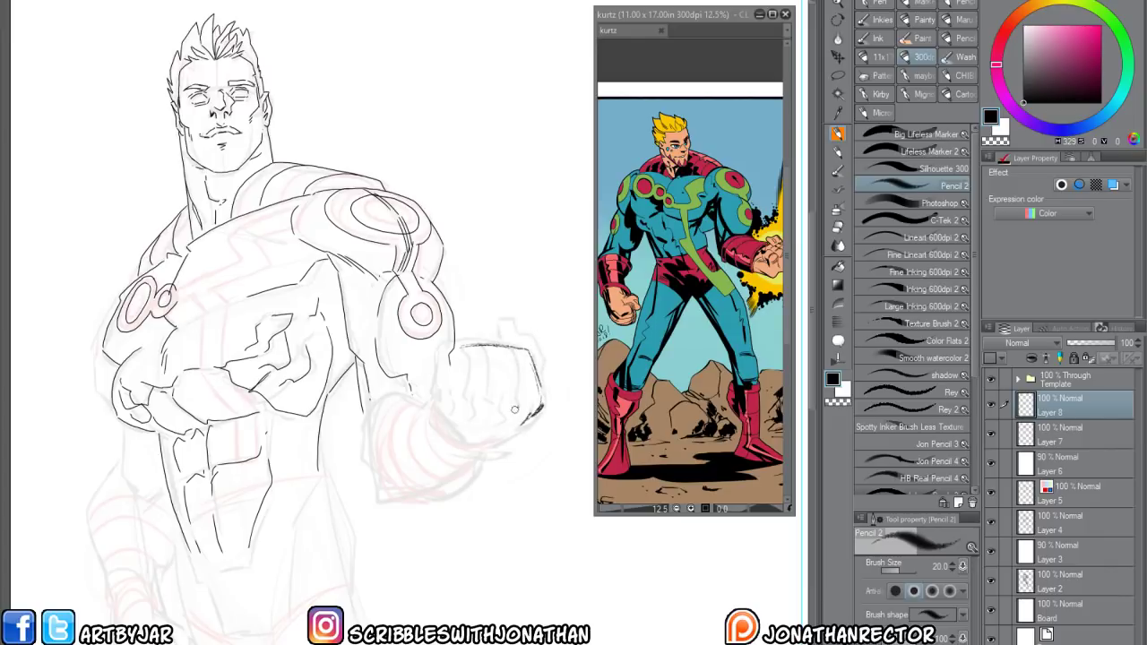
mouse_move(507, 350)
mouse_down()
mouse_move(515, 406)
mouse_move(486, 383)
mouse_move(484, 416)
mouse_up()
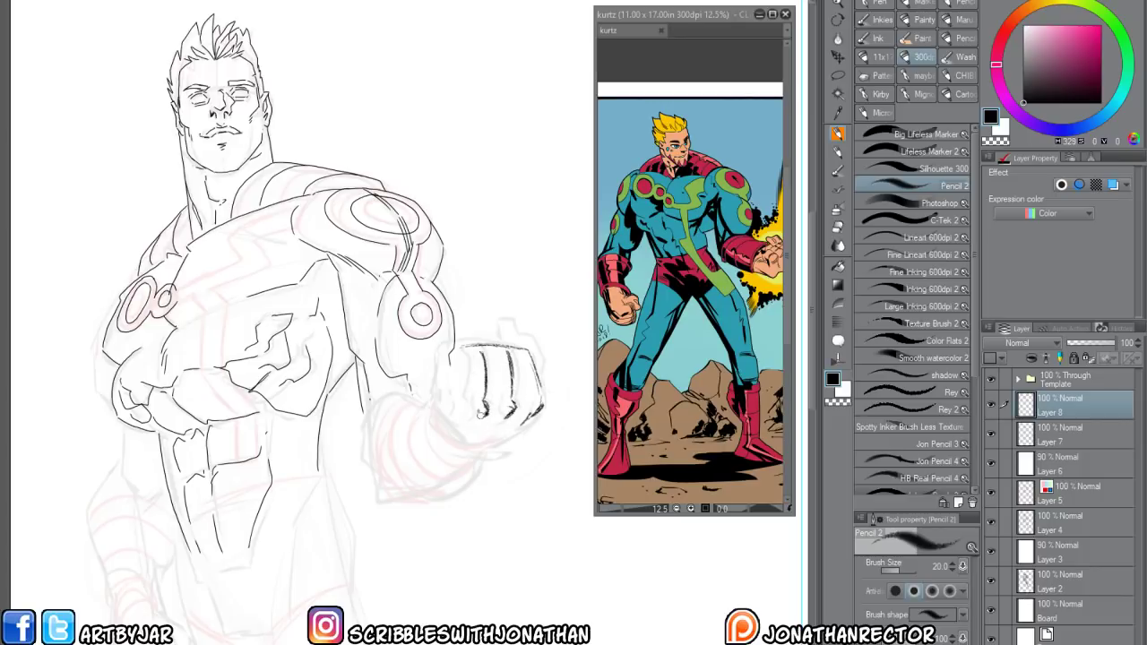
mouse_move(481, 352)
mouse_down()
mouse_move(465, 355)
mouse_move(528, 355)
mouse_move(470, 351)
mouse_move(458, 399)
mouse_up()
mouse_move(526, 351)
mouse_down()
mouse_move(541, 353)
mouse_move(554, 410)
mouse_move(518, 431)
mouse_move(467, 430)
mouse_move(491, 444)
mouse_move(453, 445)
mouse_up()
drag(450, 359, 448, 435)
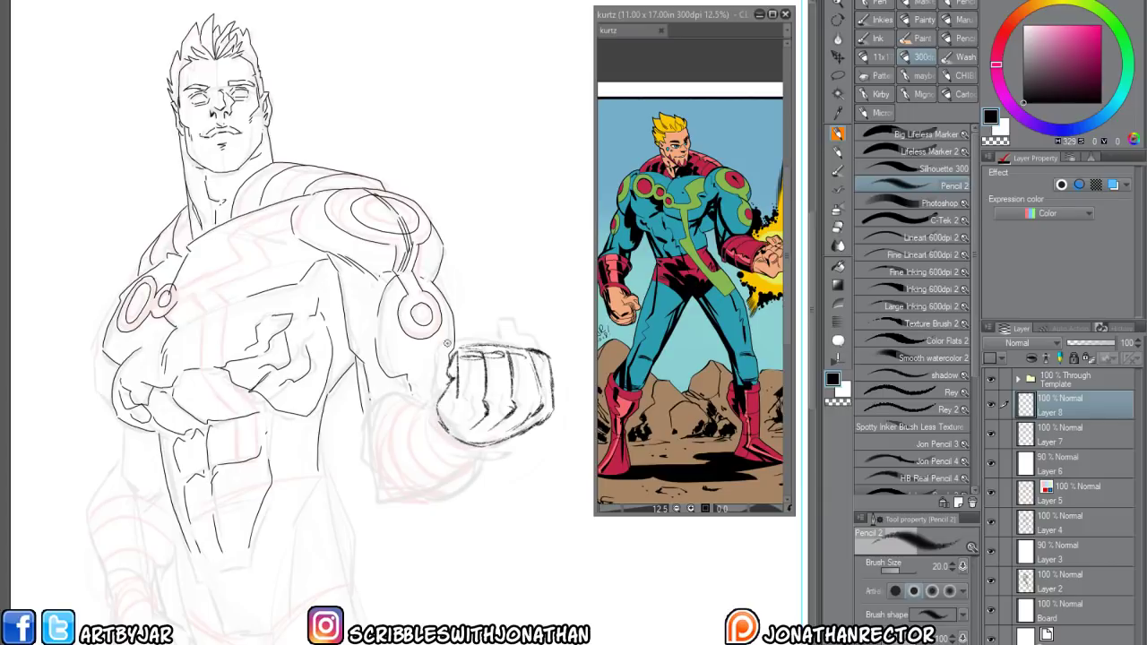
Clean up and redraw the upper edge of the fist along the bent fingers
key(e)
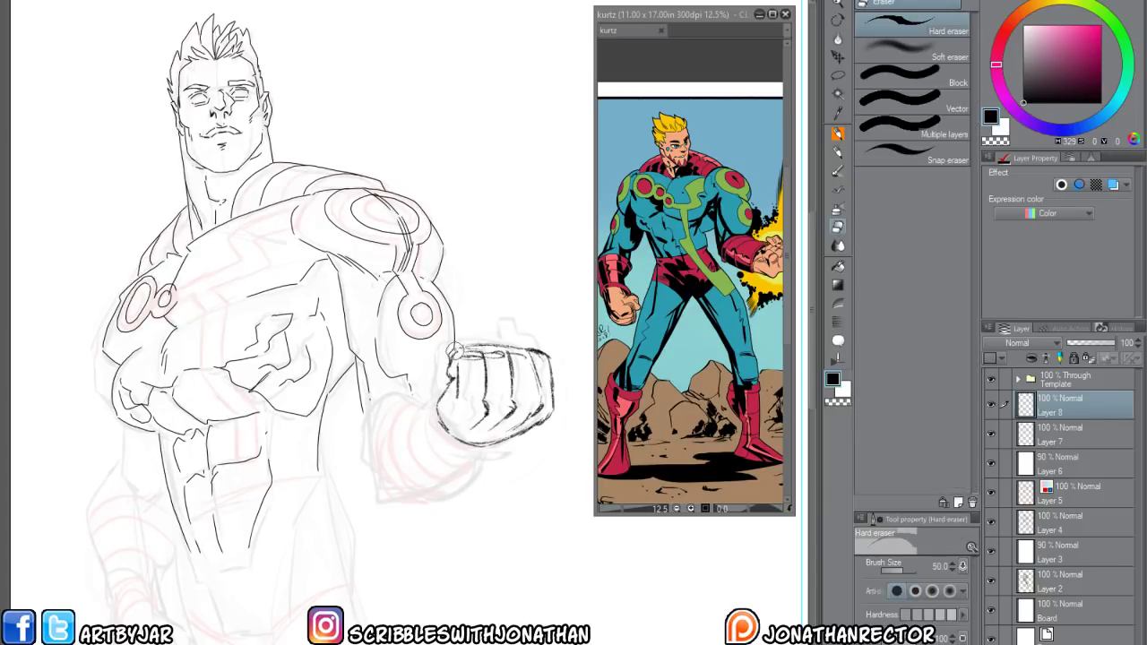
key(p)
drag(461, 347, 525, 352)
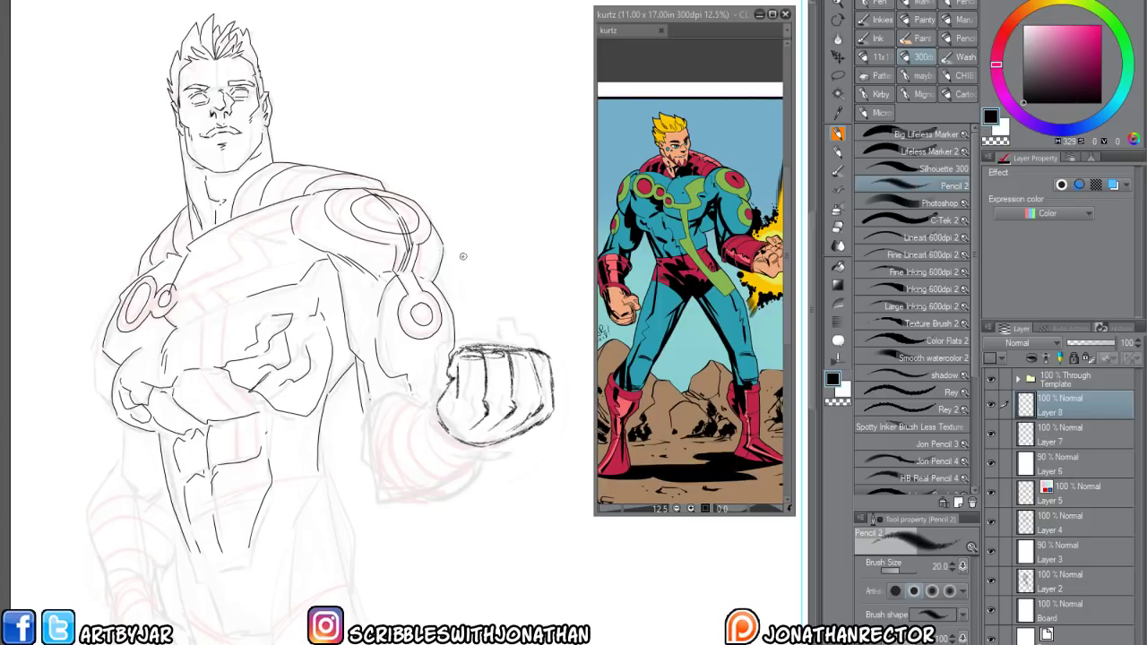
Transform the fist sketch, rotating it slightly counter-clockwise and shifting it outward and down
key(ctrl+t)
drag(421, 333, 402, 335)
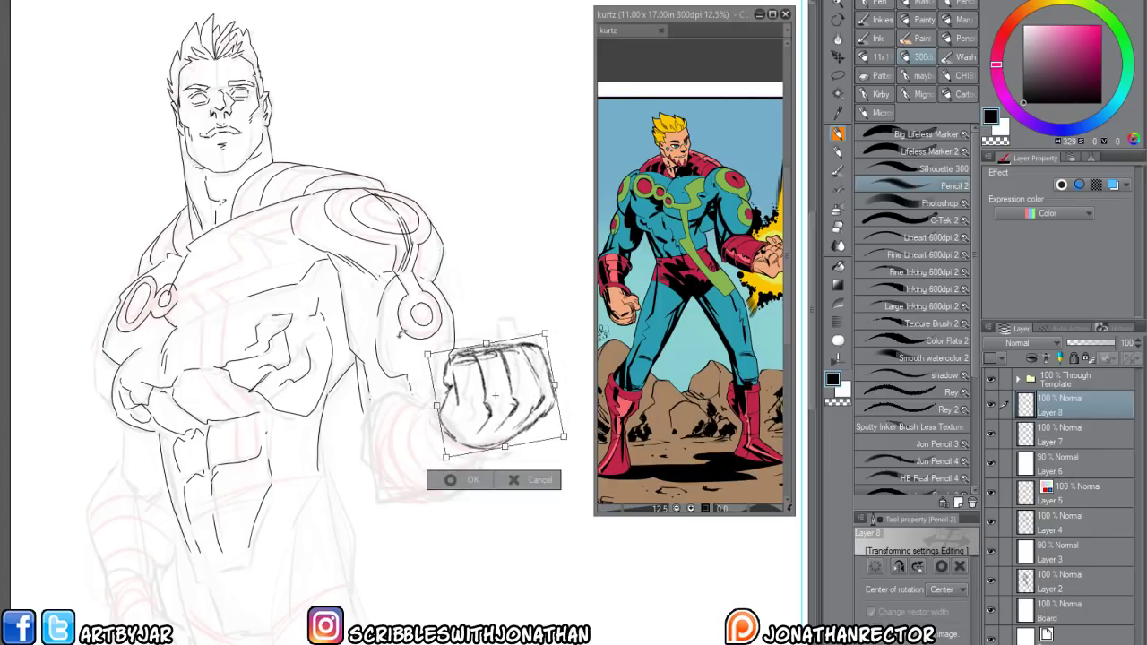
drag(460, 413, 471, 420)
key(Return)
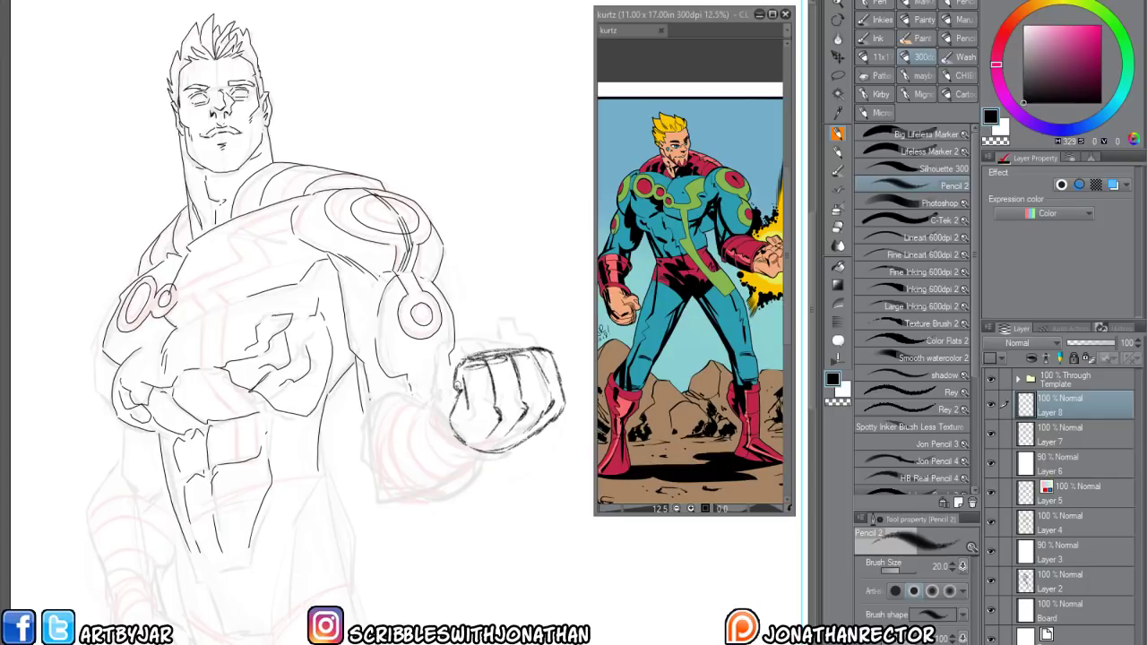
Erase and redraw the finger divisions and the outermost finger of the raised fist
key(e)
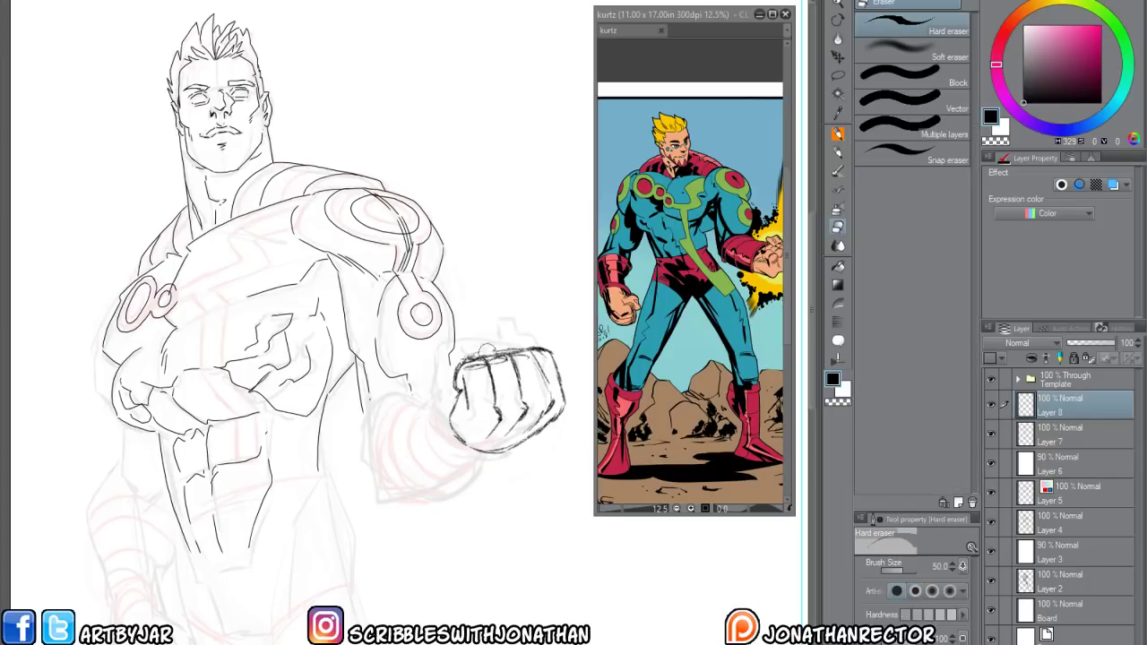
key(p)
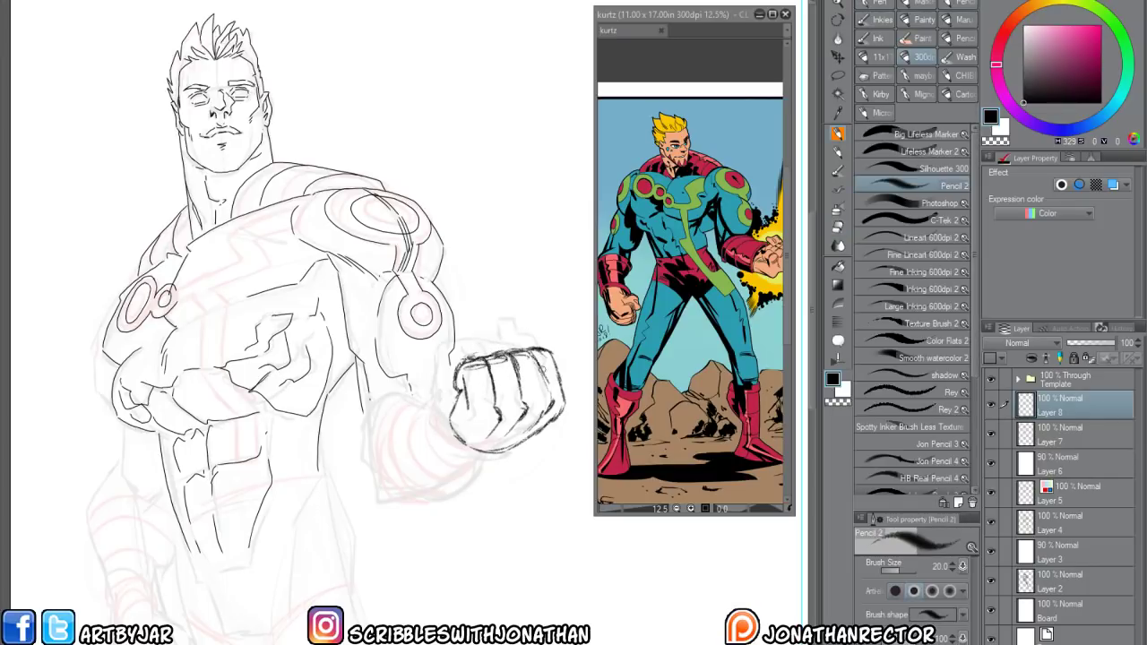
drag(541, 367, 549, 401)
key(e)
key(p)
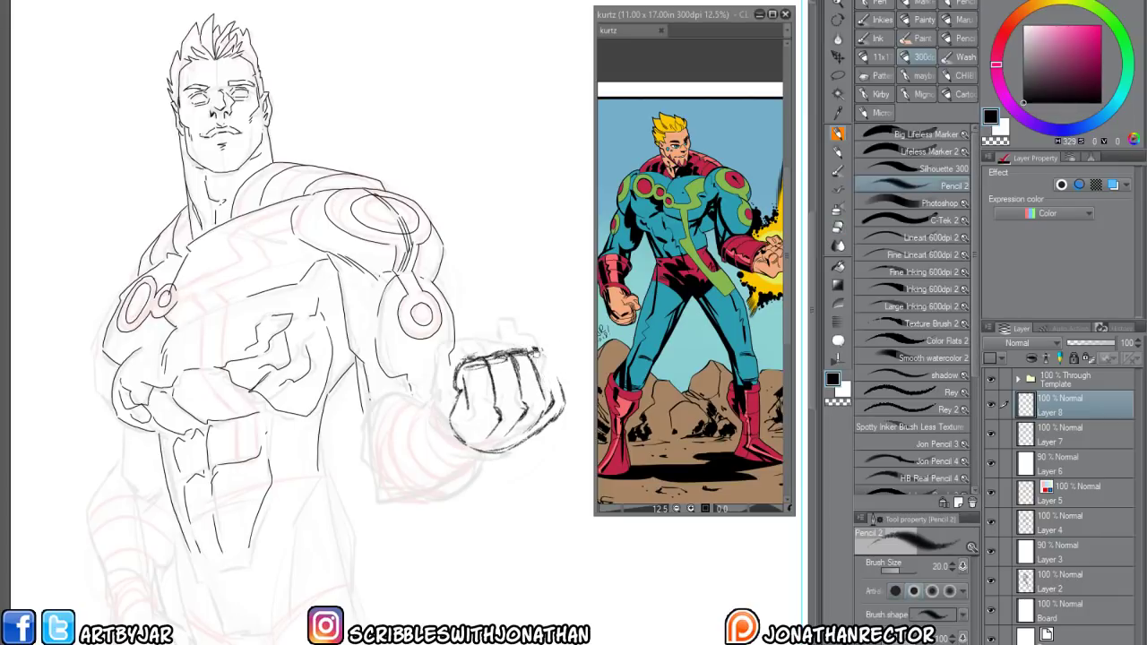
mouse_move(533, 351)
mouse_down()
mouse_move(556, 386)
mouse_move(545, 409)
mouse_move(492, 421)
mouse_move(513, 405)
mouse_move(519, 416)
mouse_move(527, 392)
mouse_move(515, 435)
mouse_up()
key(e)
key(p)
drag(559, 392, 529, 435)
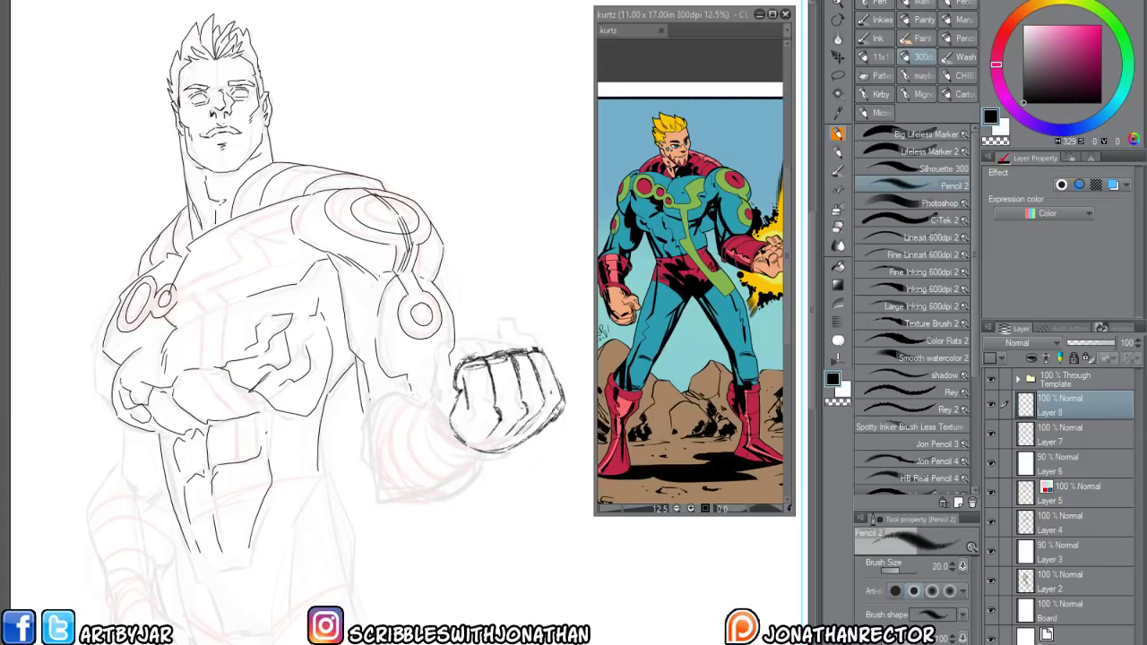
Redraw the lower outer edge of the fist as a straighter contour and trim the stray marks with the Hard eraser
drag(559, 394, 505, 454)
key(e)
drag(573, 394, 539, 430)
mouse_move(569, 399)
mouse_down()
mouse_move(544, 427)
mouse_move(461, 464)
mouse_up()
key(p)
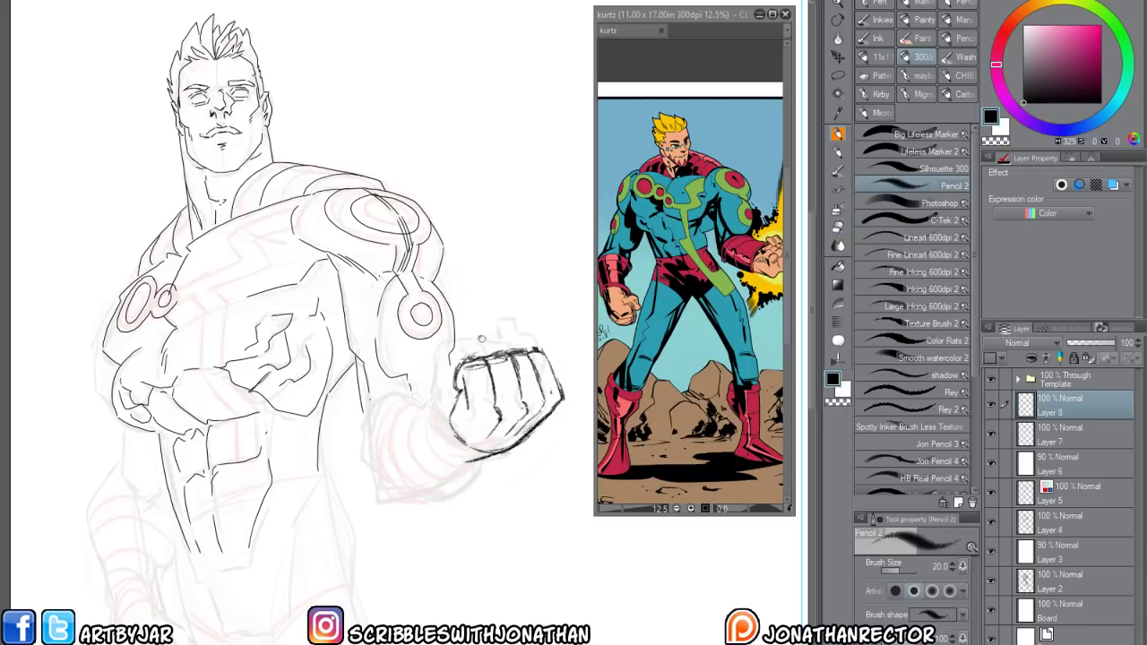
Strengthen the heel of the raised fist and add the fingertip sticking up above its top edge
key(e)
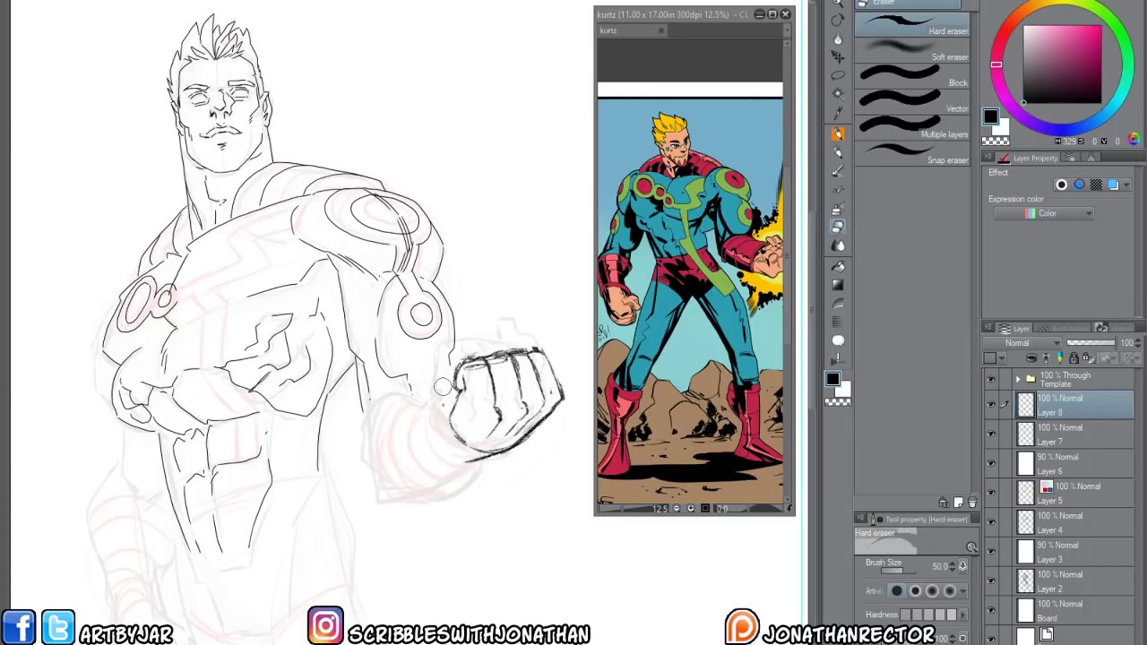
key(p)
mouse_move(463, 395)
mouse_down()
mouse_move(458, 437)
mouse_move(469, 446)
mouse_move(529, 428)
mouse_move(475, 444)
mouse_move(494, 428)
mouse_up()
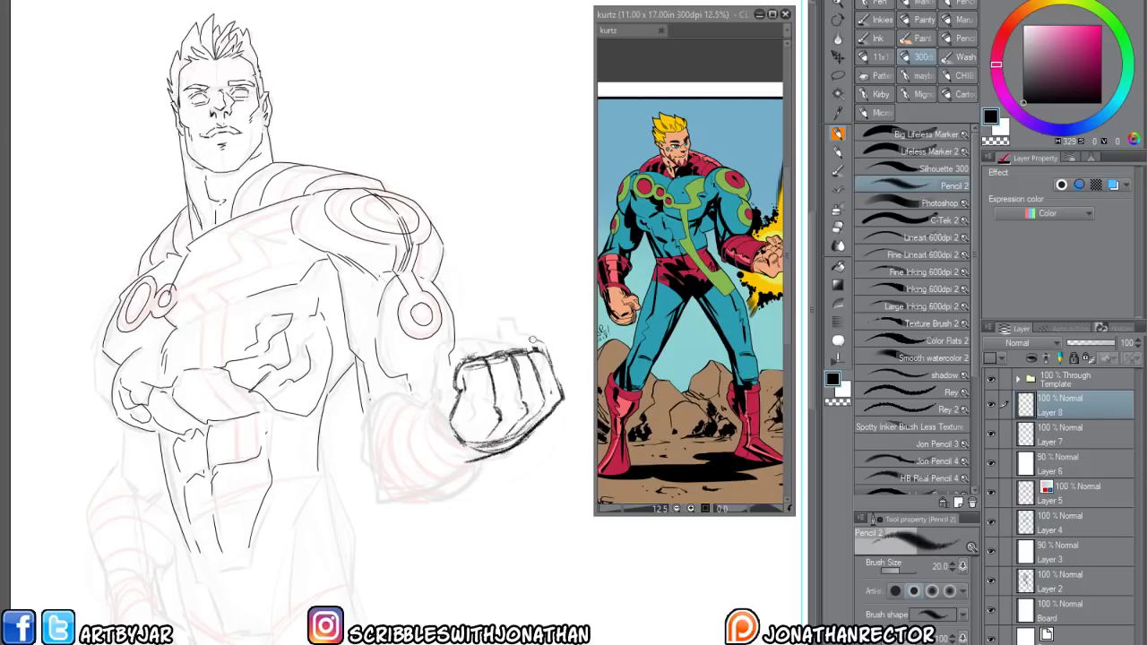
mouse_move(530, 345)
mouse_down()
mouse_move(516, 330)
mouse_move(504, 353)
mouse_move(522, 333)
mouse_move(553, 368)
mouse_move(506, 333)
mouse_move(505, 352)
mouse_move(529, 348)
mouse_up()
Sketch the bent forearm with its wrist, underside, rounded gauntlet opening and elbow, connecting it to the fist
drag(391, 428, 425, 402)
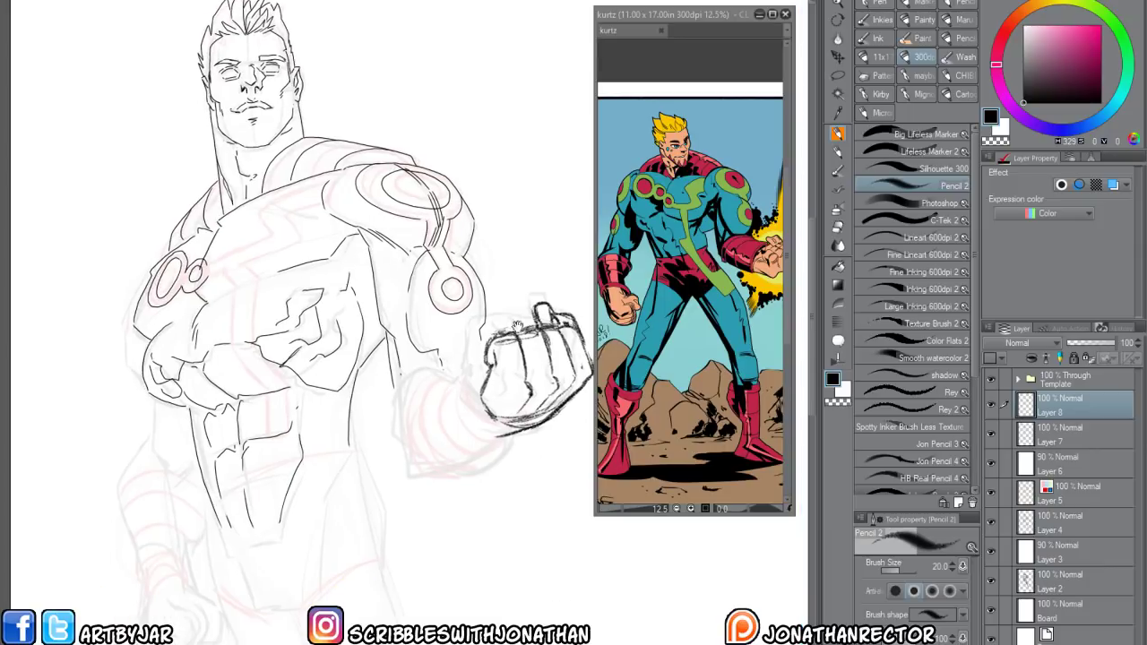
drag(540, 421, 498, 424)
mouse_move(536, 419)
mouse_down()
mouse_move(435, 459)
mouse_move(397, 461)
mouse_move(399, 443)
mouse_up()
mouse_move(481, 386)
mouse_down()
mouse_move(473, 396)
mouse_move(502, 436)
mouse_move(422, 372)
mouse_move(391, 413)
mouse_move(394, 438)
mouse_up()
mouse_move(387, 350)
mouse_down()
mouse_move(394, 431)
mouse_move(432, 445)
mouse_up()
mouse_move(478, 269)
mouse_down()
mouse_move(464, 390)
mouse_move(475, 385)
mouse_up()
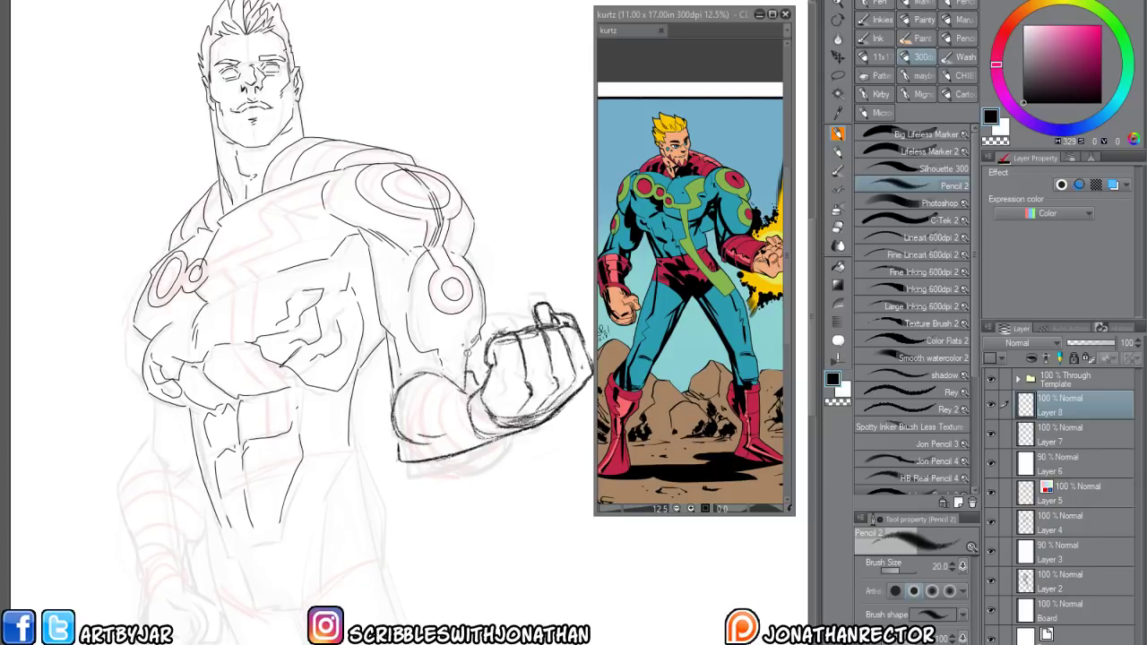
Flip the canvas view horizontally and reinforce the underside of the forearm and the inner contour of the upper arm
key(h)
drag(285, 534, 146, 586)
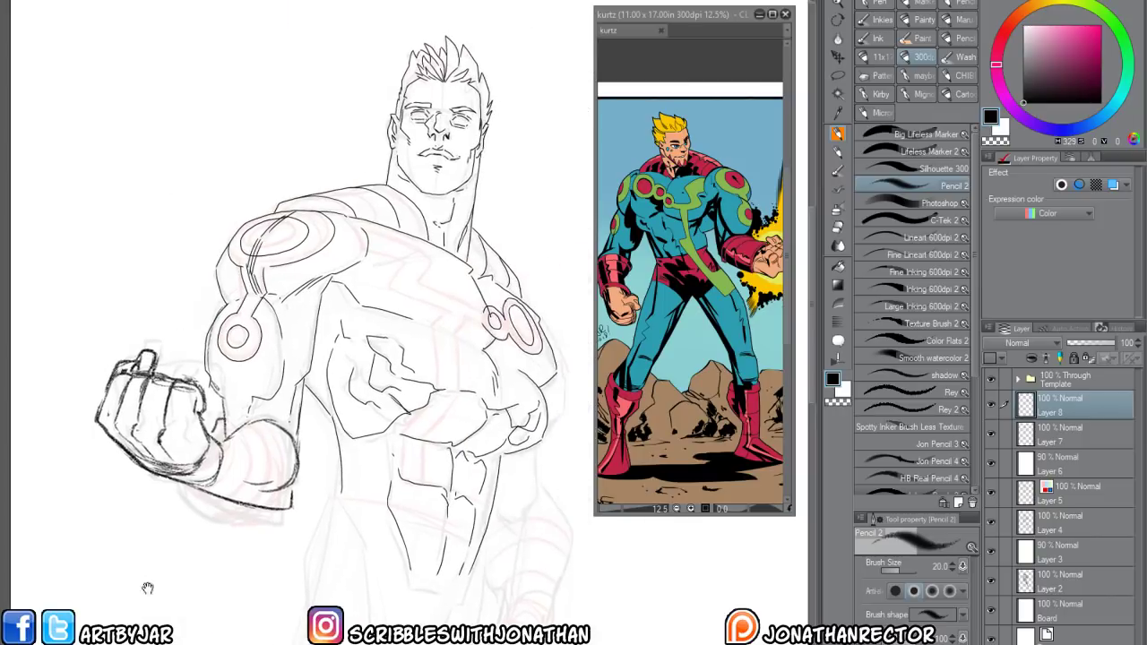
drag(148, 439, 193, 464)
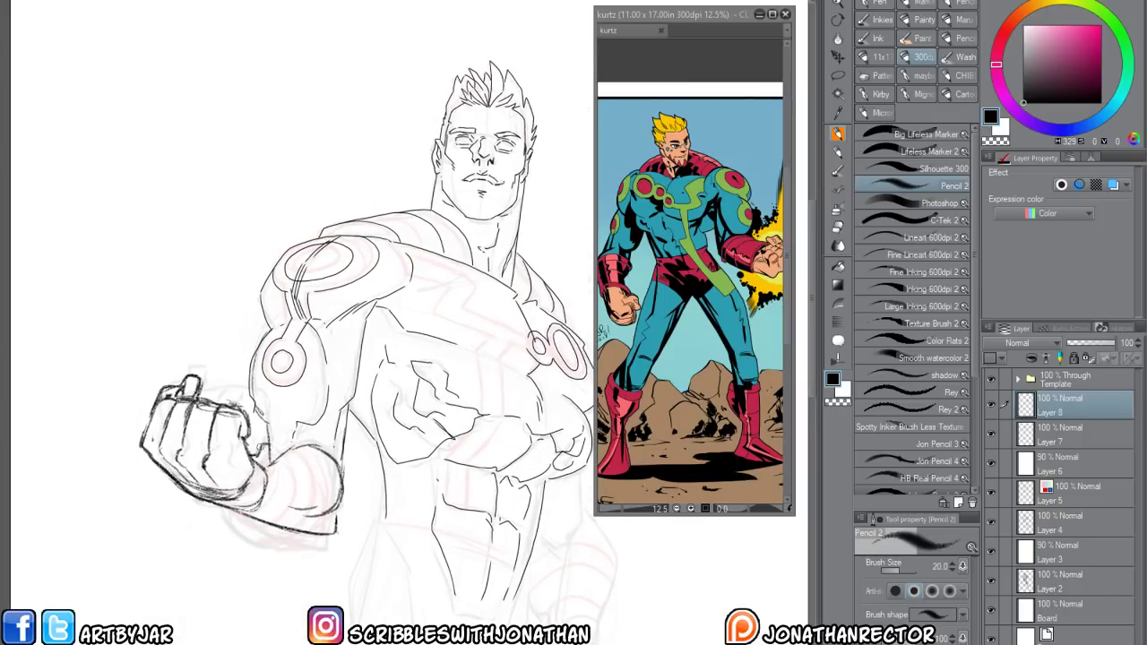
mouse_move(269, 445)
mouse_down()
mouse_move(333, 445)
mouse_move(342, 513)
mouse_move(267, 530)
mouse_move(213, 502)
mouse_move(310, 541)
mouse_up()
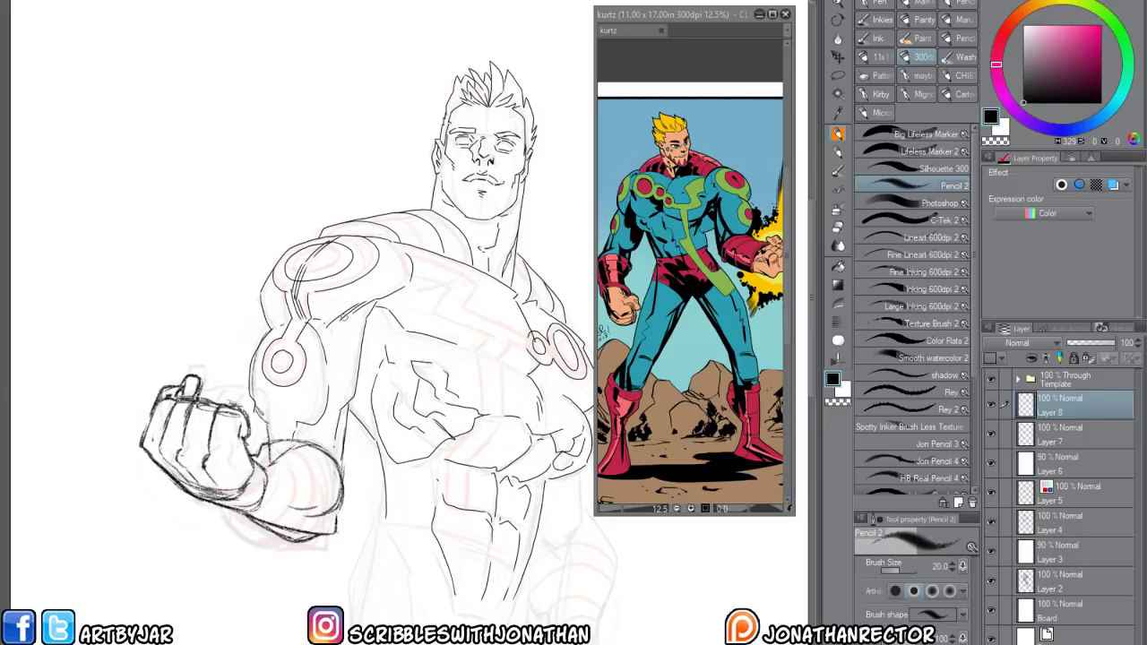
drag(361, 341, 337, 456)
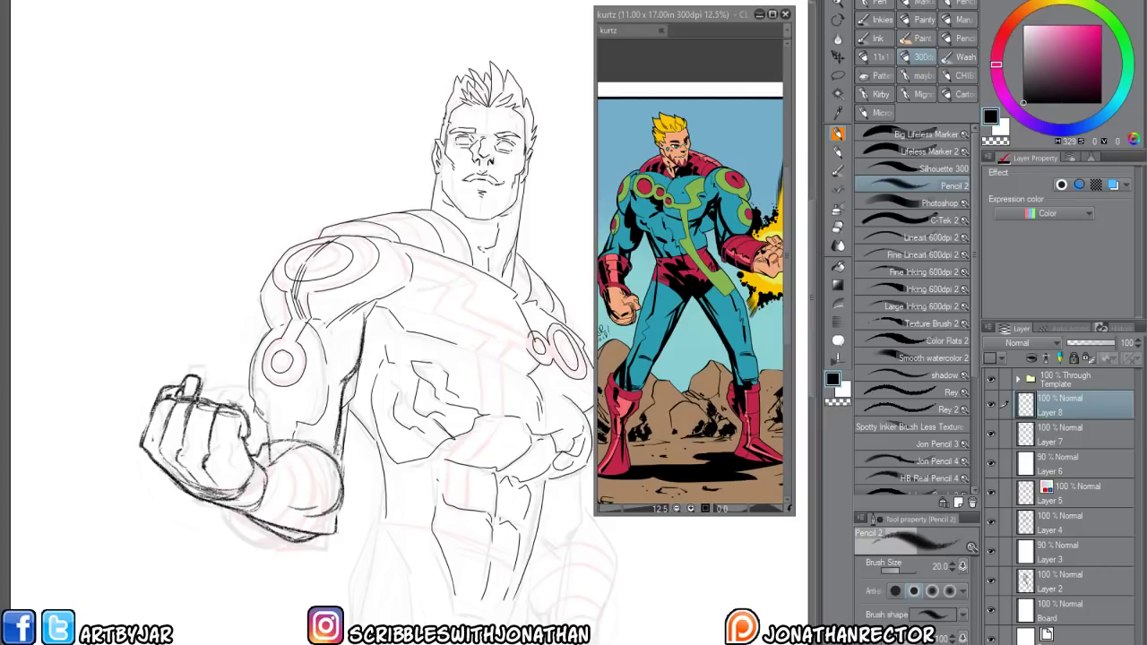
drag(356, 365, 337, 482)
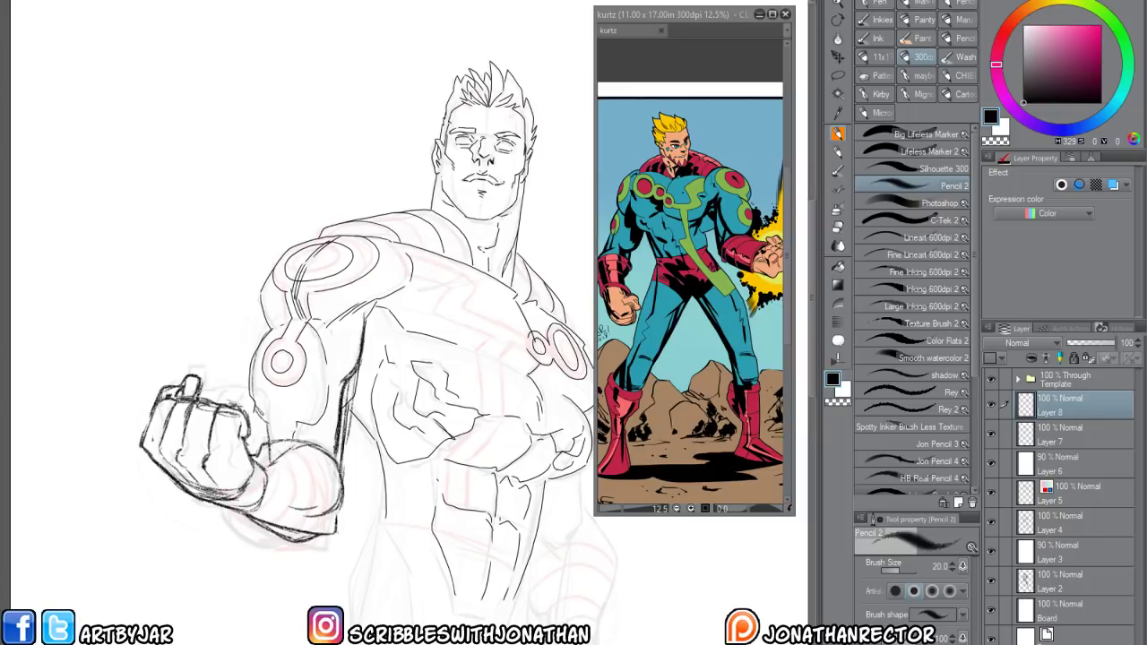
Add crease lines at the inner elbow and wrist of the raised arm, and flip the canvas view back
drag(267, 400, 285, 439)
drag(239, 434, 248, 450)
mouse_move(176, 479)
mouse_down()
mouse_move(274, 525)
mouse_move(338, 505)
mouse_move(274, 511)
mouse_up()
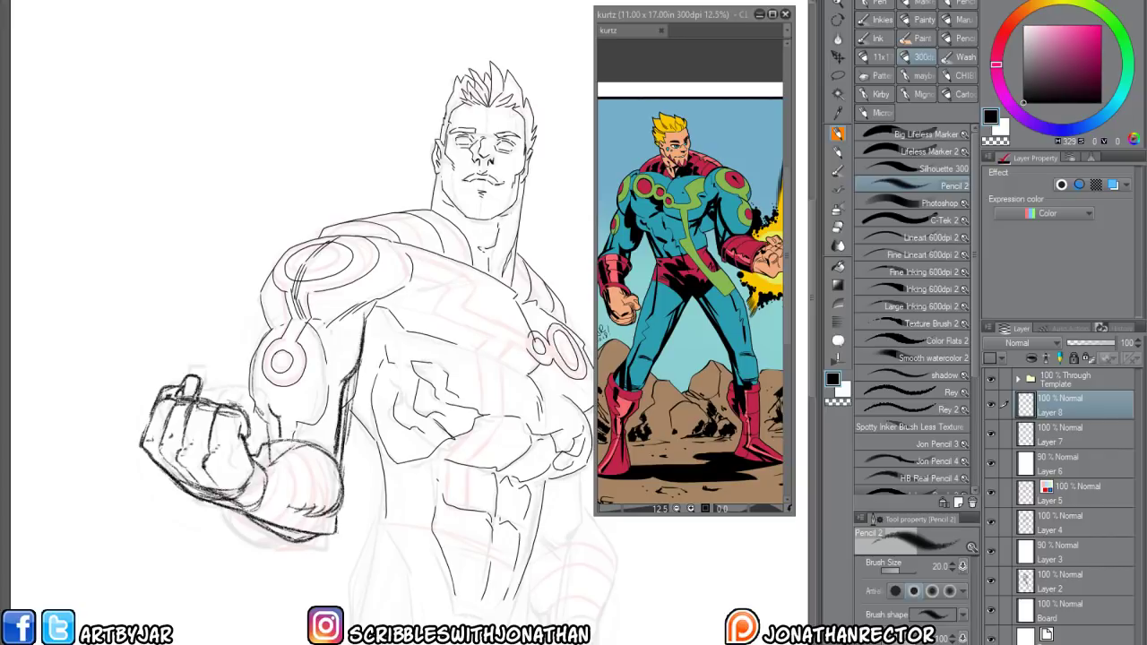
key(h)
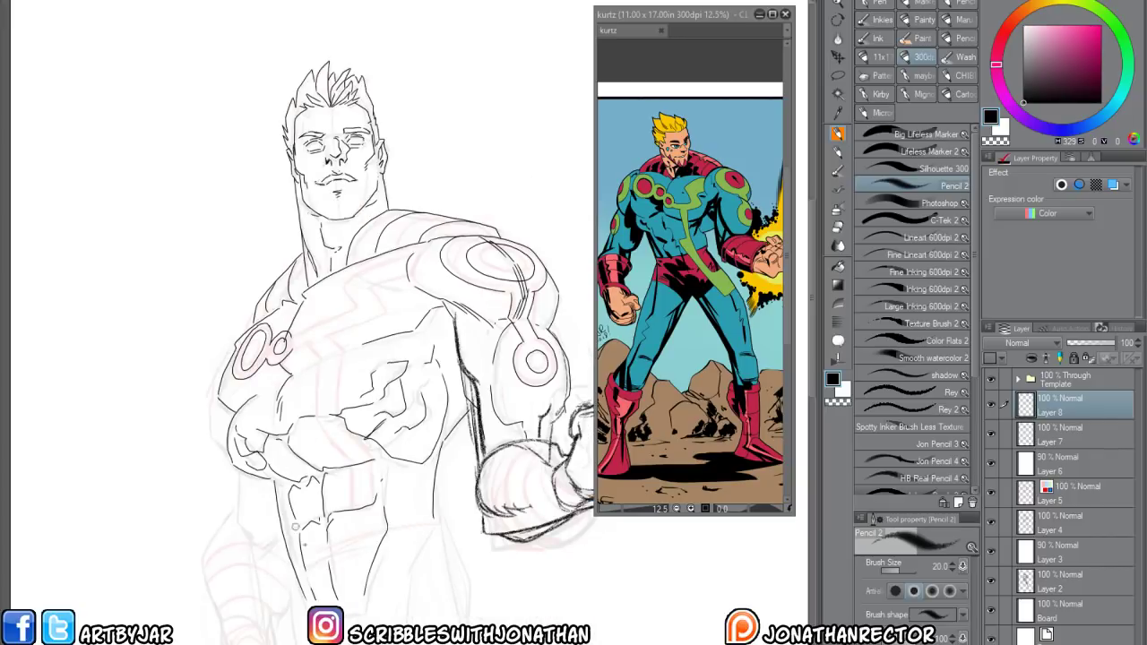
drag(360, 537, 246, 558)
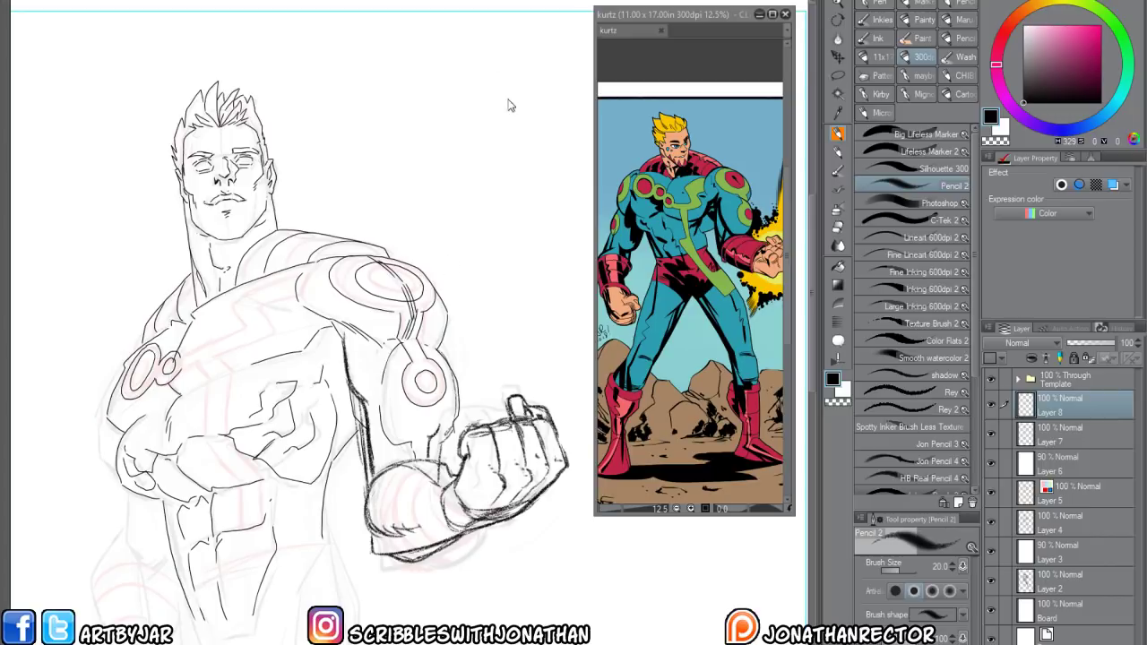
Add a broken contour line across the forearm of the raised arm
key(space)
mouse_move(444, 353)
mouse_down()
mouse_move(472, 335)
mouse_move(481, 416)
mouse_move(468, 438)
mouse_up()
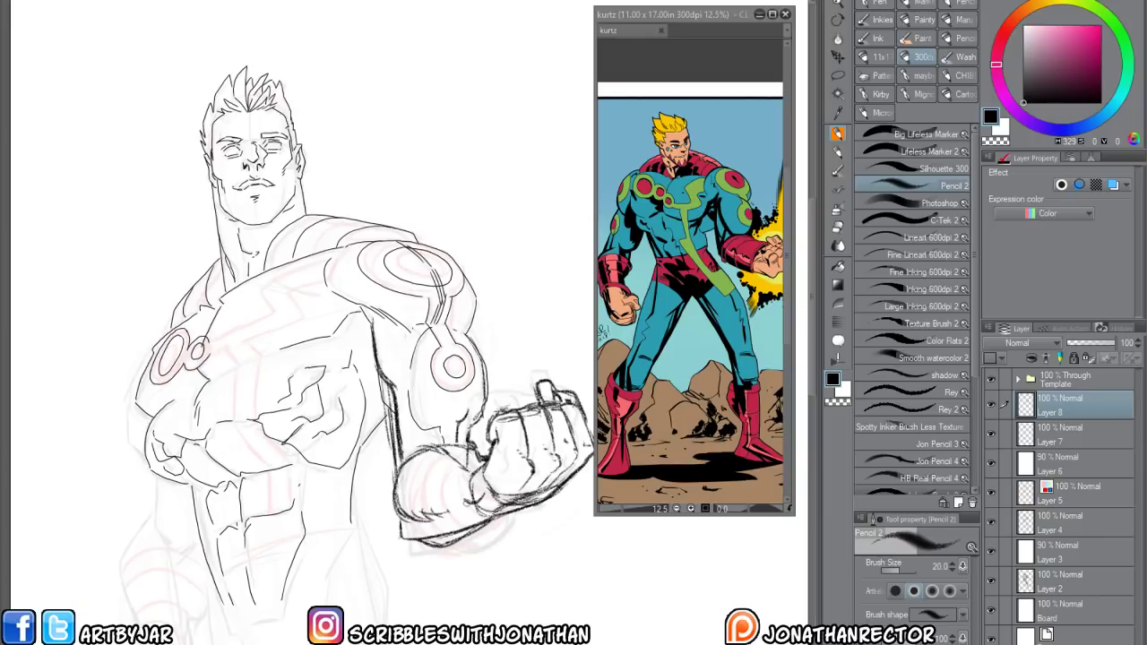
drag(453, 499, 403, 500)
drag(329, 555, 357, 551)
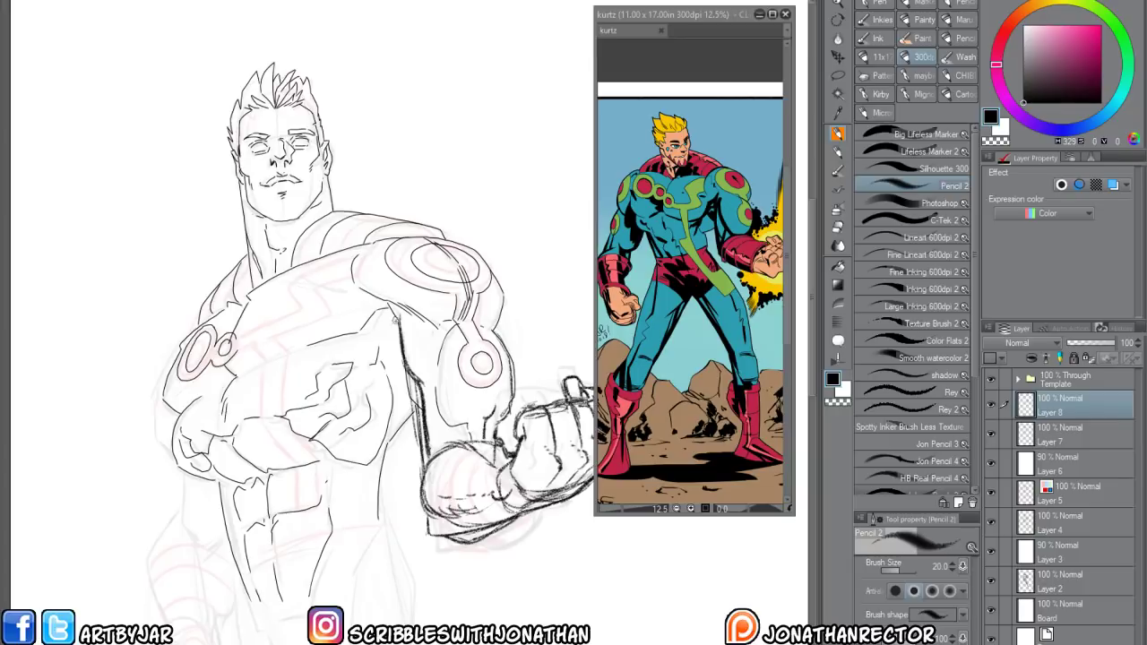
Pencil in the contour from the armpit over the front of the shoulder and the upper chest
drag(396, 320, 376, 294)
drag(353, 256, 385, 242)
drag(319, 288, 360, 291)
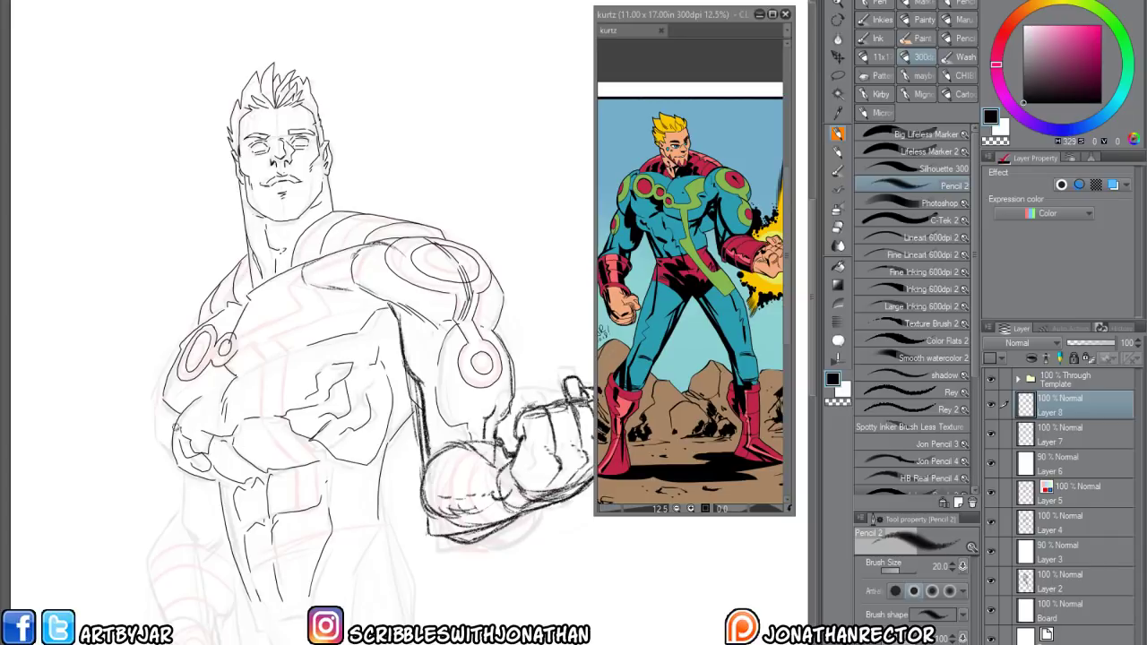
Sketch the outer contour of the lowered arm's shoulder and upper arm
scroll(200, 478, down, 3)
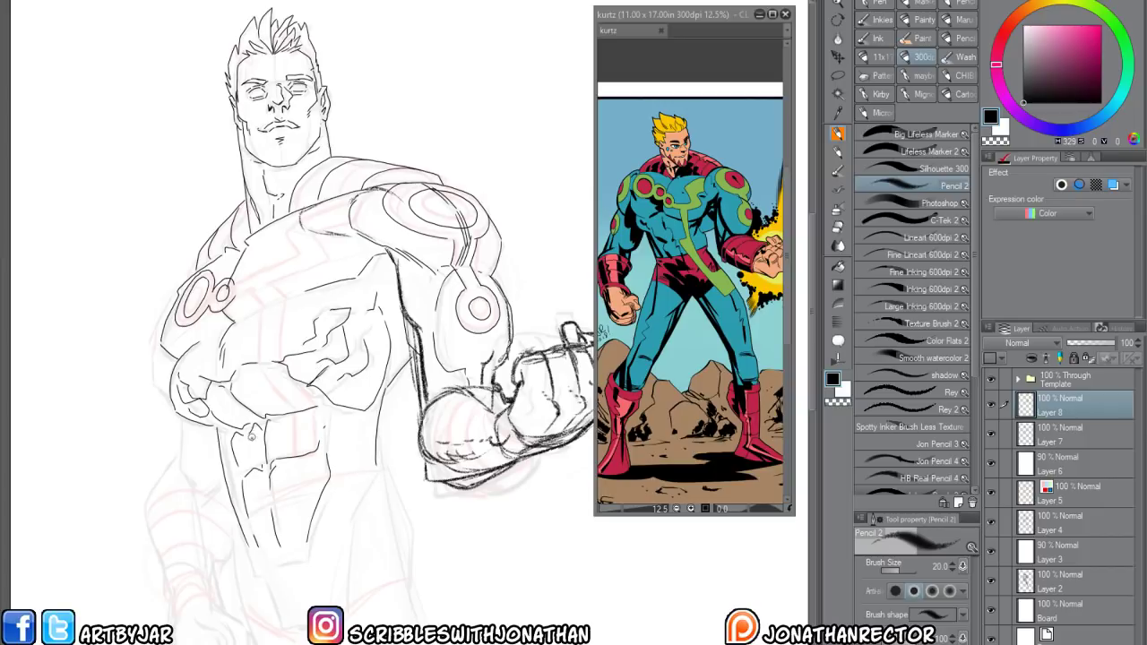
drag(204, 348, 253, 354)
mouse_move(218, 306)
mouse_down()
mouse_move(202, 344)
mouse_move(212, 393)
mouse_up()
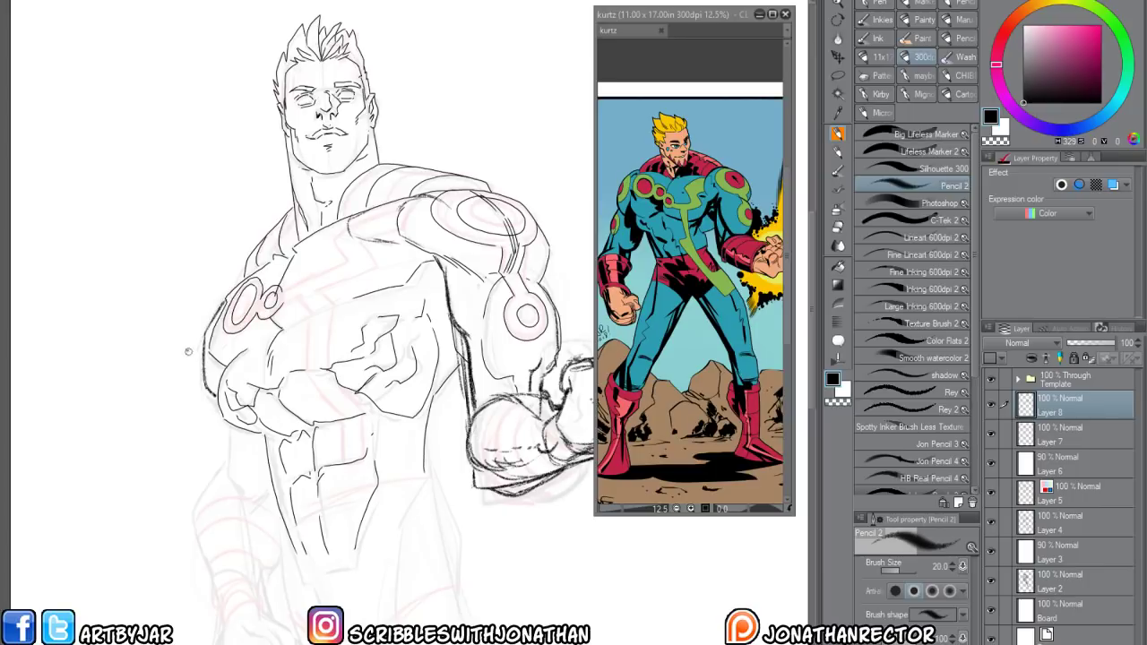
Sketch the lowered arm's fist, with the back of the hand, the knuckles and the curled fingers
drag(207, 461, 189, 414)
mouse_move(229, 581)
mouse_down()
mouse_move(205, 558)
mouse_move(202, 605)
mouse_move(195, 550)
mouse_move(208, 633)
mouse_up()
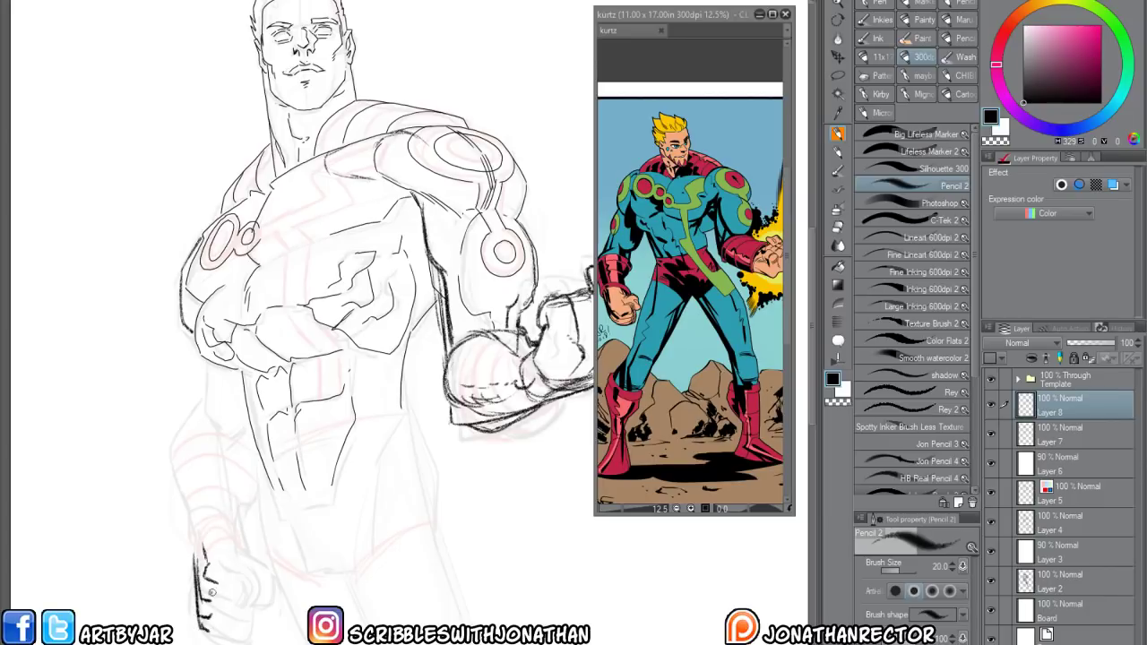
mouse_move(214, 592)
mouse_down()
mouse_move(254, 580)
mouse_move(215, 565)
mouse_move(244, 577)
mouse_move(220, 557)
mouse_move(231, 536)
mouse_up()
key(e)
key(p)
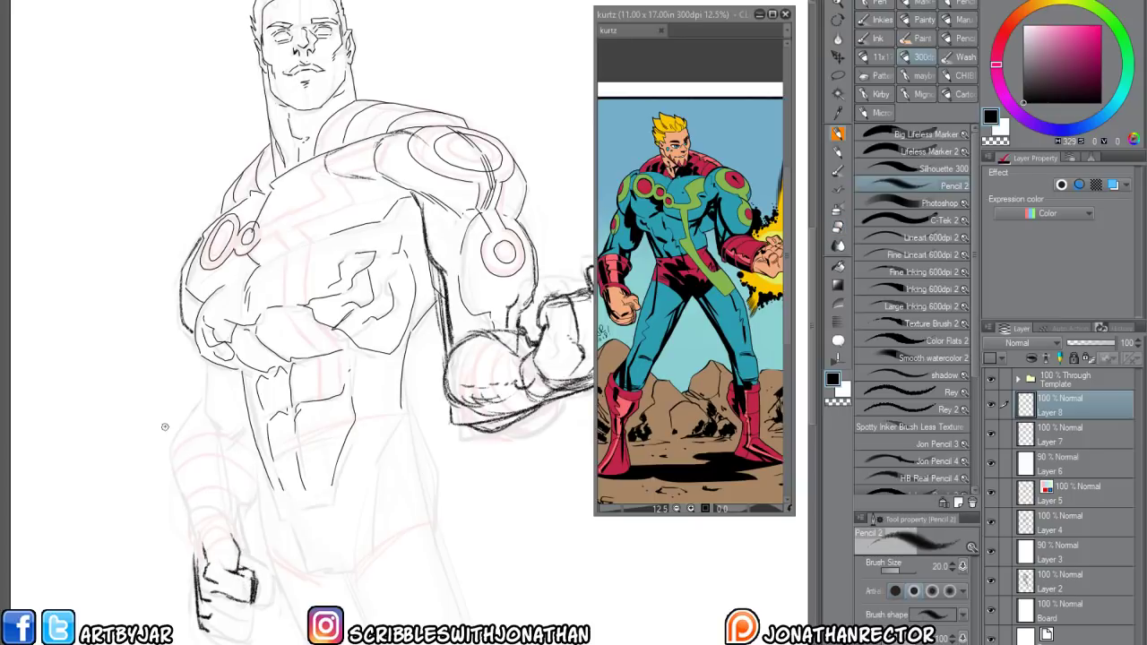
mouse_move(215, 615)
mouse_down()
mouse_move(256, 607)
mouse_move(254, 595)
mouse_move(252, 625)
mouse_move(257, 607)
mouse_move(207, 637)
mouse_move(255, 625)
mouse_move(212, 636)
mouse_up()
drag(184, 350, 184, 372)
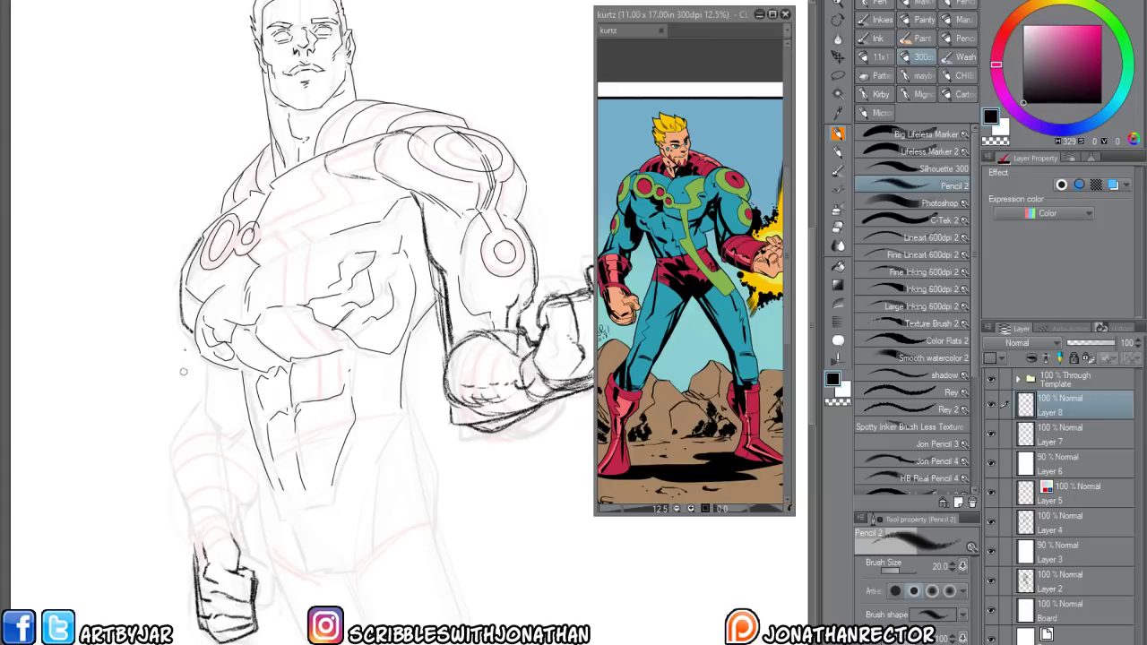
Flip the canvas view, sketch the thumb side and wrist end of the lowered fist, and flip the view back
click(302, 2)
drag(358, 561, 231, 552)
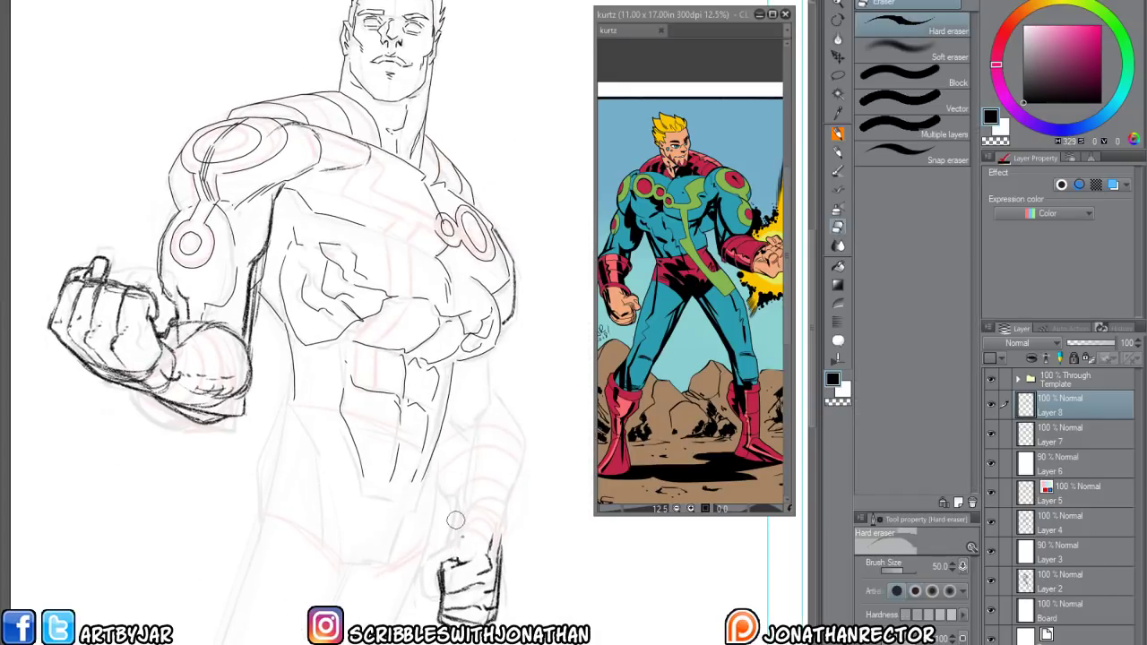
key(e)
key(p)
mouse_move(474, 524)
mouse_down()
mouse_move(418, 550)
mouse_move(417, 578)
mouse_move(434, 602)
mouse_move(475, 519)
mouse_move(489, 524)
mouse_move(504, 578)
mouse_move(482, 524)
mouse_move(421, 554)
mouse_move(419, 600)
mouse_up()
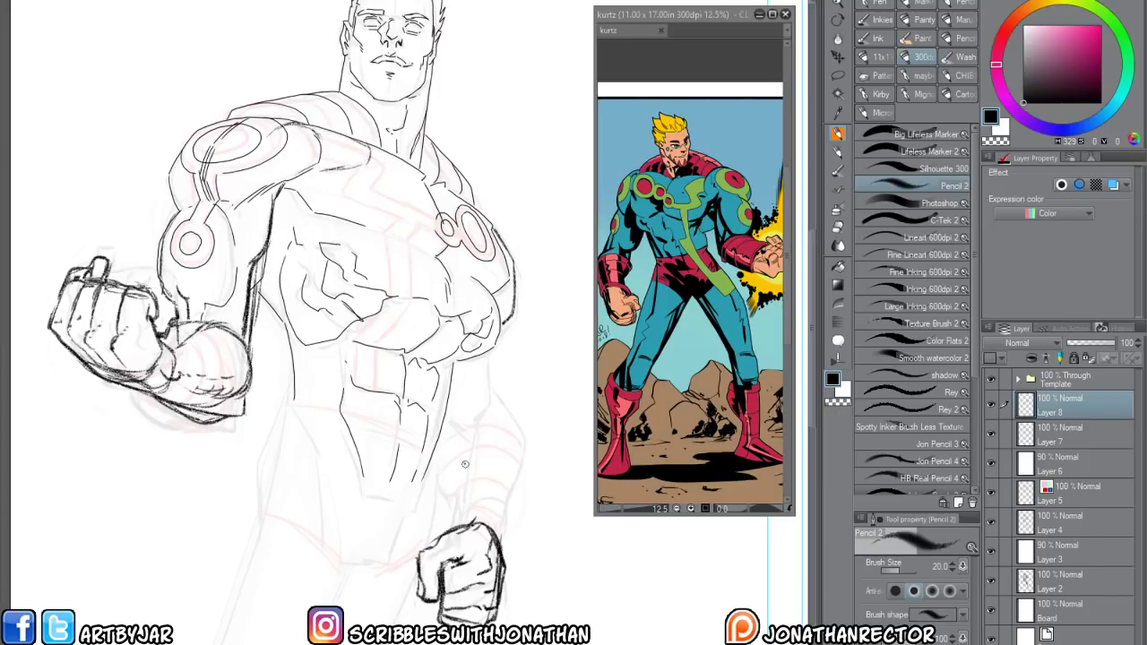
key(h)
drag(290, 544, 238, 601)
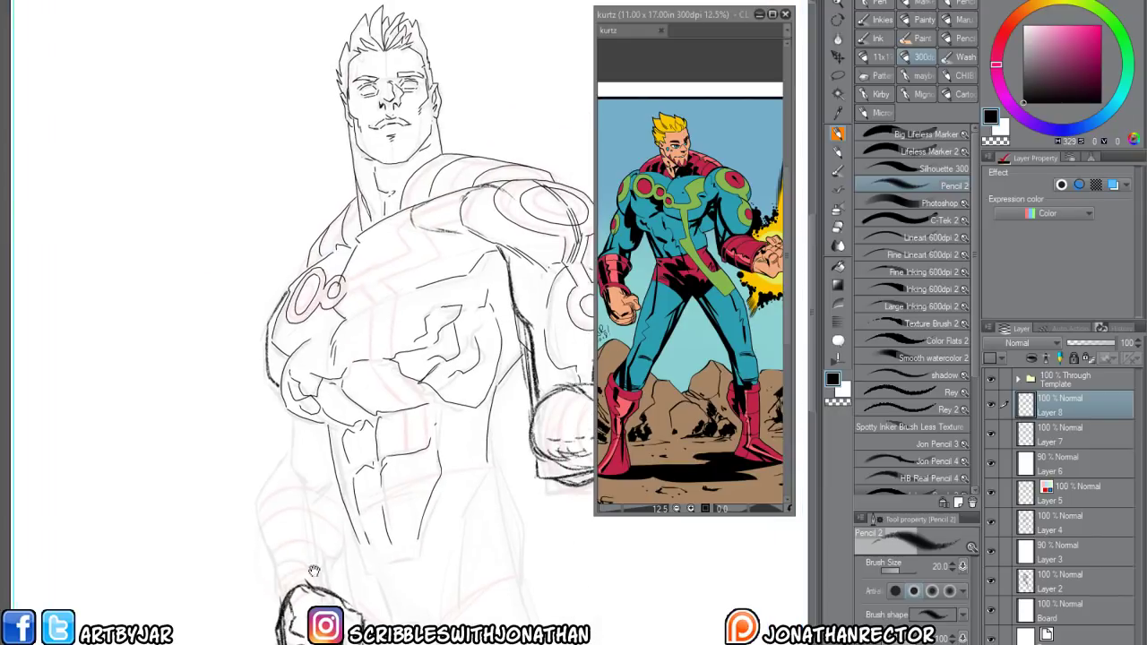
Sketch the lowered arm's forearm from elbow to wrist, with the inner elbow crease and the wrist curve
mouse_move(300, 448)
mouse_down()
mouse_move(254, 360)
mouse_move(253, 326)
mouse_move(271, 423)
mouse_move(244, 429)
mouse_up()
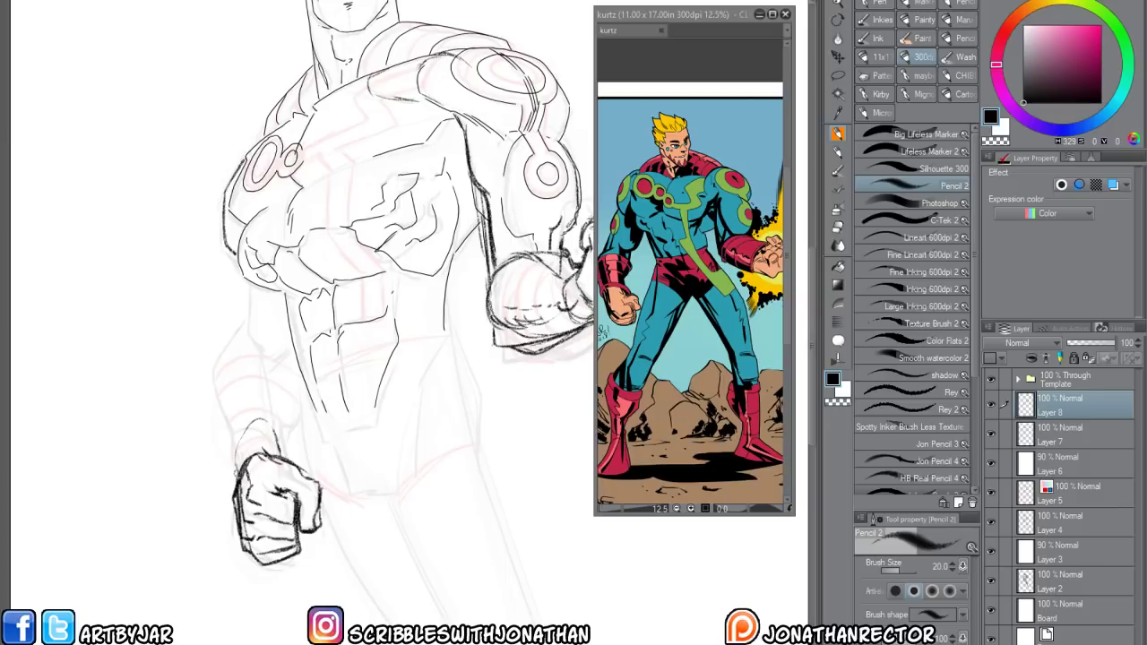
mouse_move(238, 474)
mouse_down()
mouse_move(236, 450)
mouse_move(278, 453)
mouse_move(296, 393)
mouse_move(235, 329)
mouse_move(217, 376)
mouse_move(236, 402)
mouse_move(234, 426)
mouse_move(225, 394)
mouse_move(236, 448)
mouse_up()
mouse_move(224, 396)
mouse_down()
mouse_move(240, 454)
mouse_move(213, 373)
mouse_move(287, 362)
mouse_move(288, 351)
mouse_move(235, 258)
mouse_up()
drag(296, 370, 285, 400)
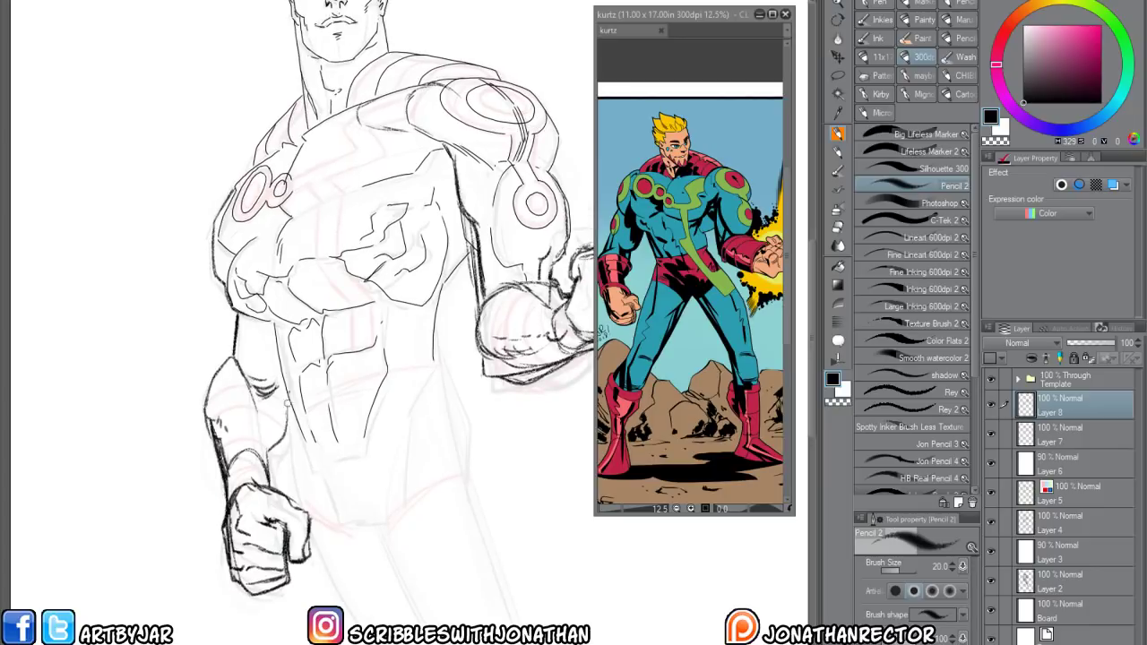
drag(254, 448, 251, 448)
Sketch the contours of both sides of the torso from the waist down over the hips
mouse_move(285, 387)
mouse_down()
mouse_move(301, 482)
mouse_move(334, 564)
mouse_up()
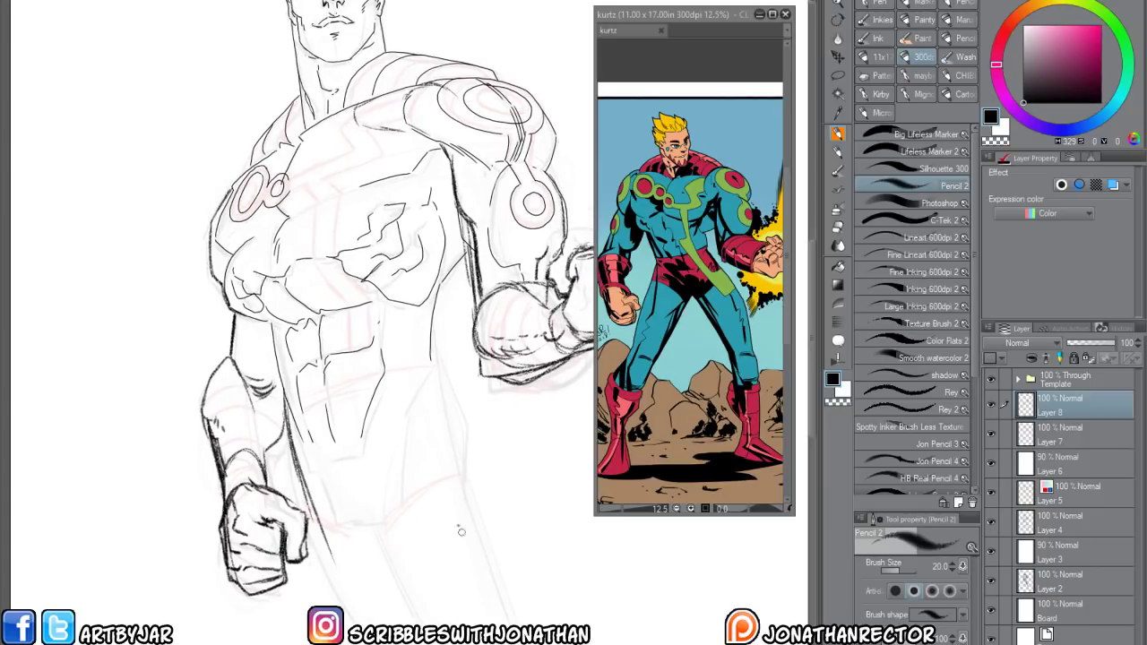
drag(437, 357, 475, 512)
drag(326, 462, 230, 534)
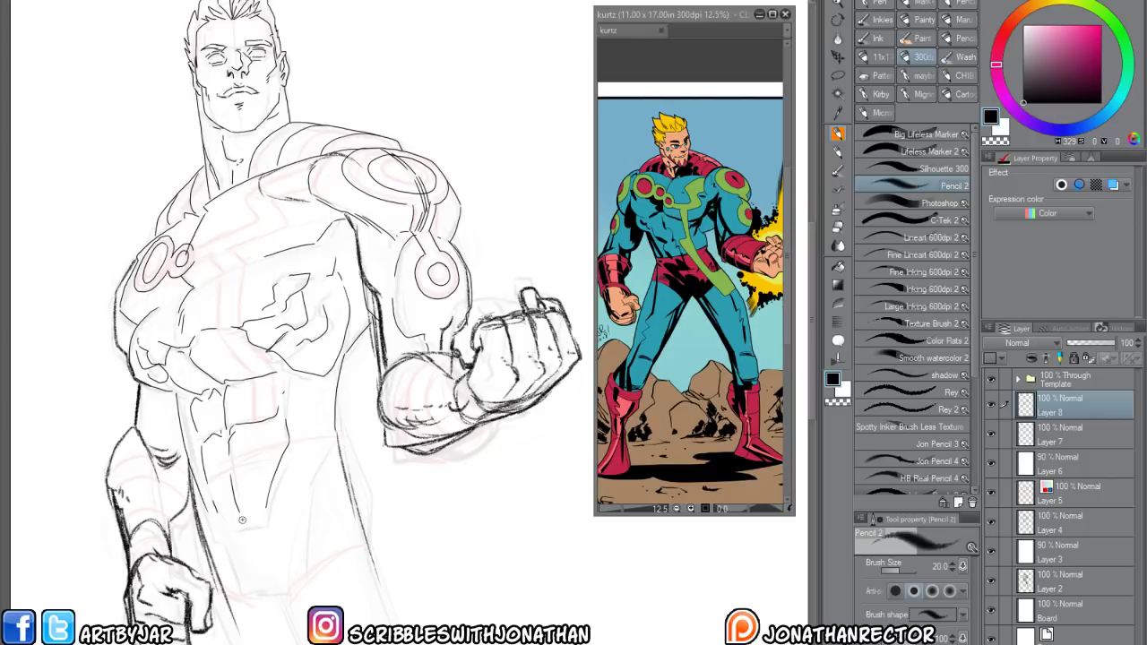
Add the inner contour of the lowered upper arm and darken the crease at the elbow
mouse_move(137, 420)
mouse_down()
mouse_move(243, 471)
mouse_move(265, 513)
mouse_up()
mouse_move(241, 462)
mouse_down()
mouse_move(254, 504)
mouse_move(229, 493)
mouse_move(252, 497)
mouse_move(264, 525)
mouse_up()
key(e)
key(p)
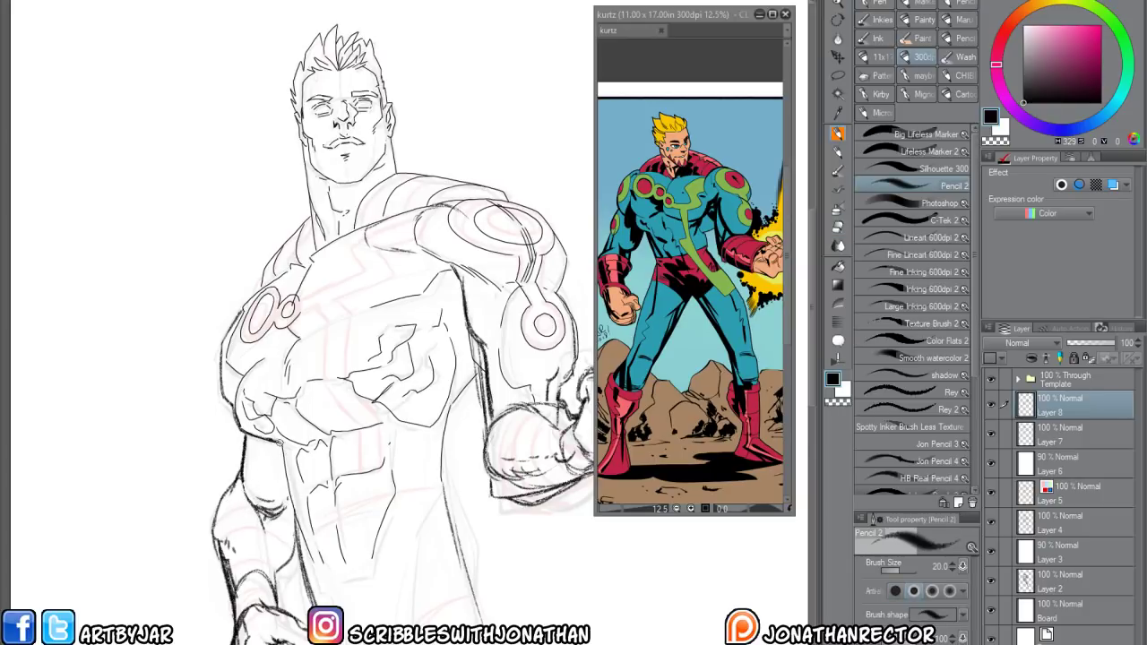
mouse_move(274, 574)
mouse_down()
mouse_move(172, 537)
mouse_move(159, 567)
mouse_up()
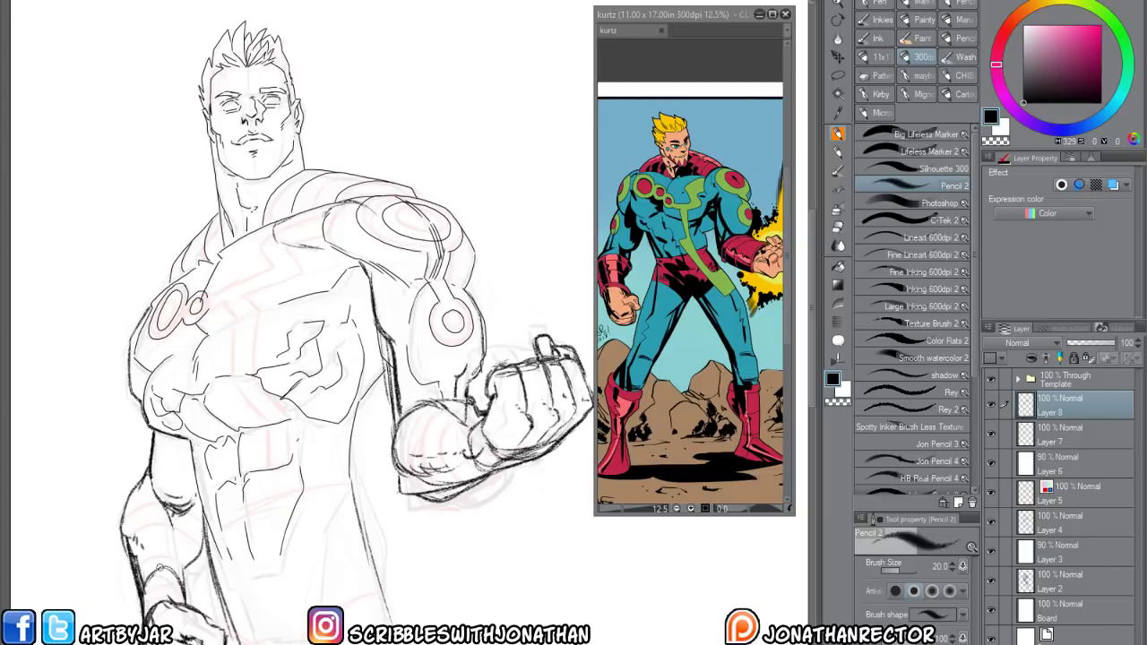
Widen the kurtz reference window to show more of the figure, and look through the other open drawings
click(789, 247)
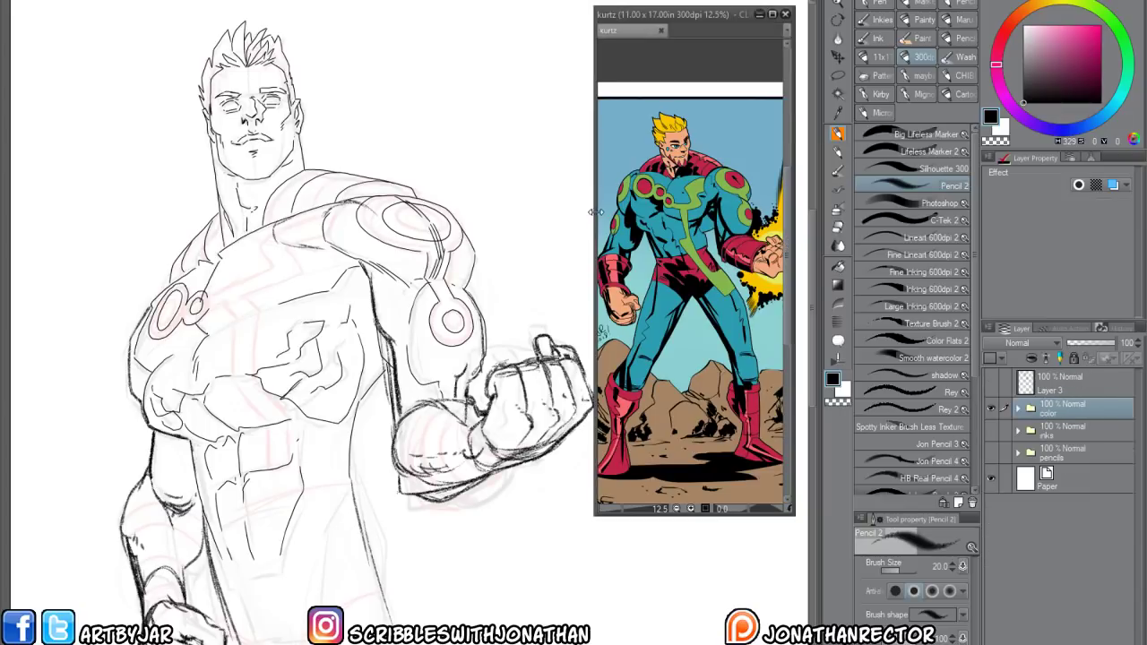
drag(596, 213, 556, 208)
click(112, 3)
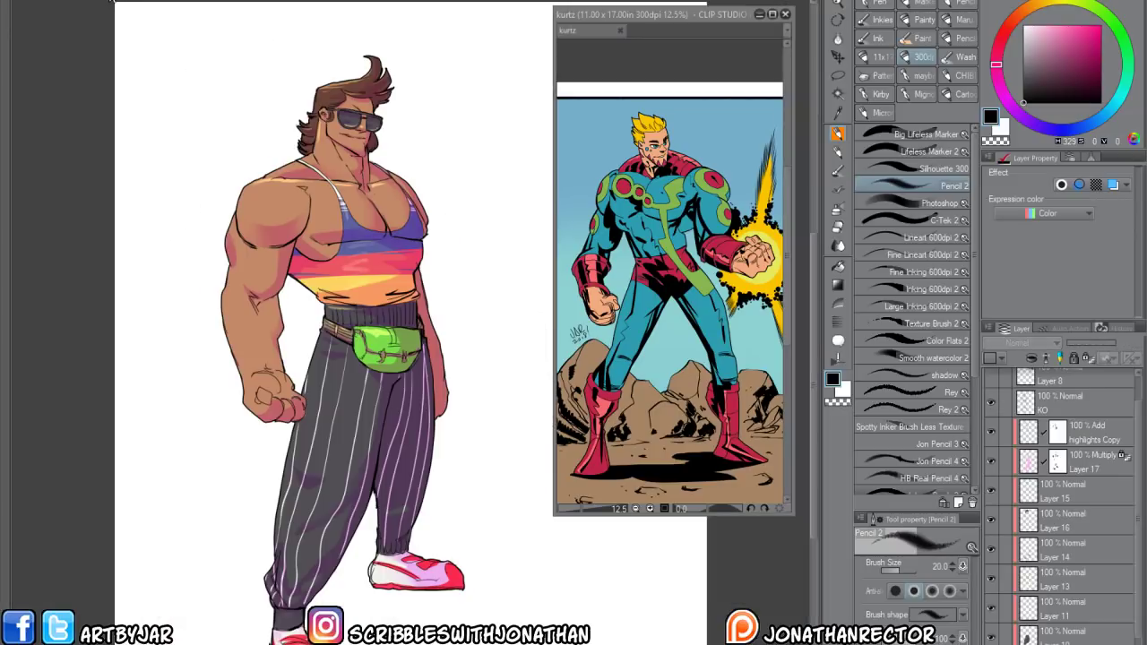
click(112, 2)
click(112, 2)
key(ctrl+Tab)
key(ctrl+Tab)
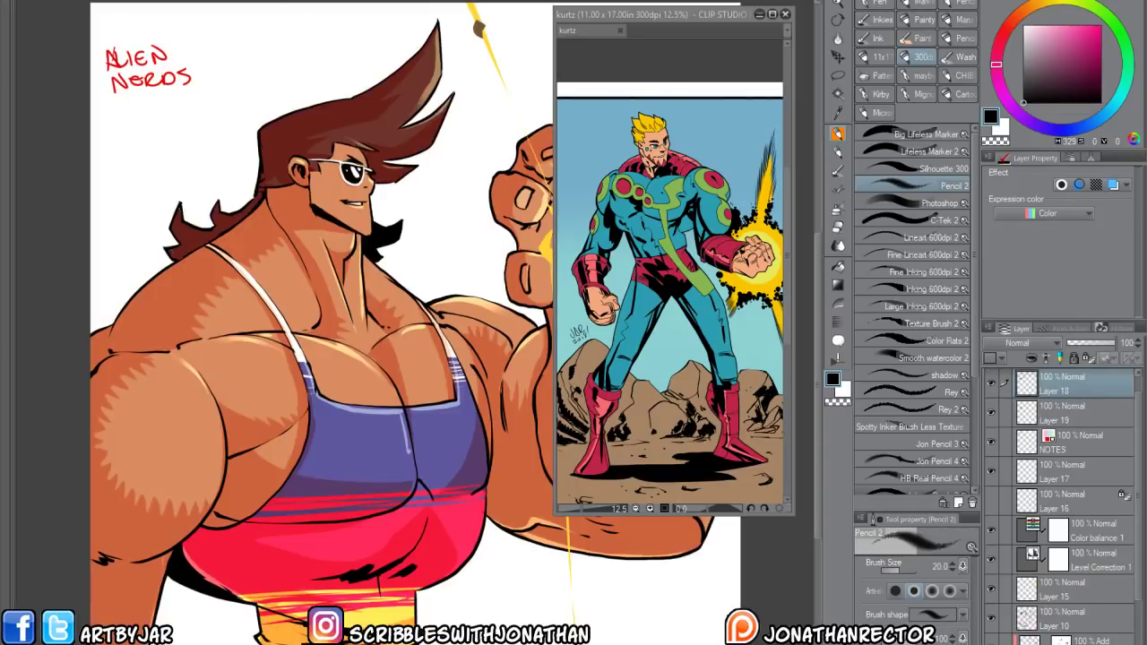
Open god_eyes together with a second illustration from the Ideas folder and examine the finished superhero artwork
key(ctrl+o)
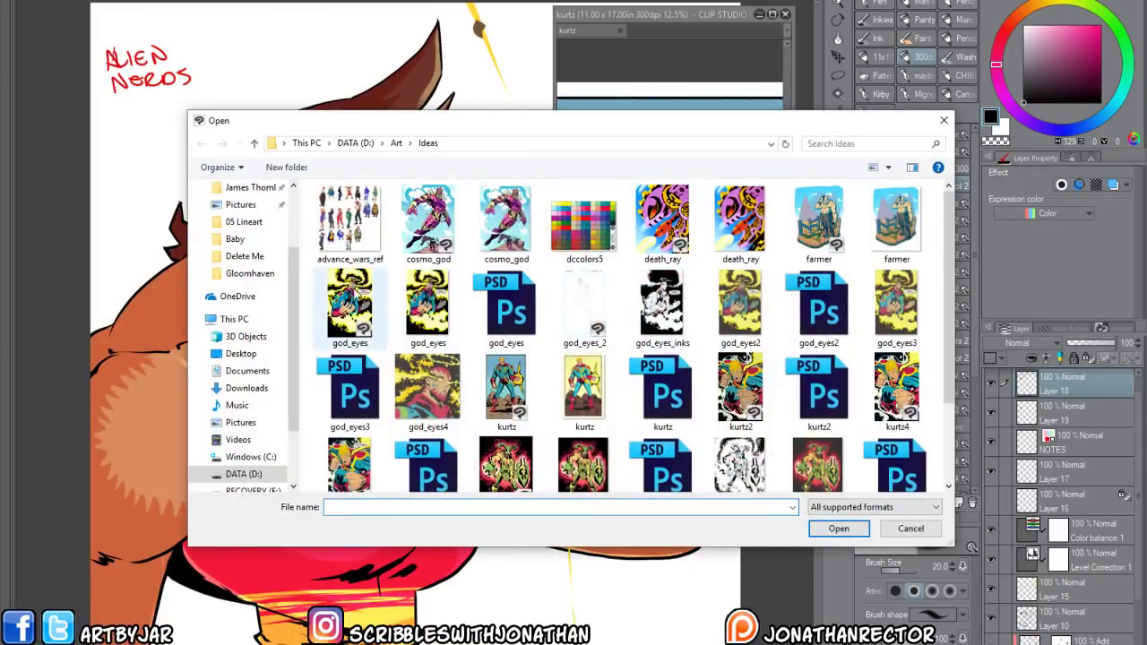
click(352, 309)
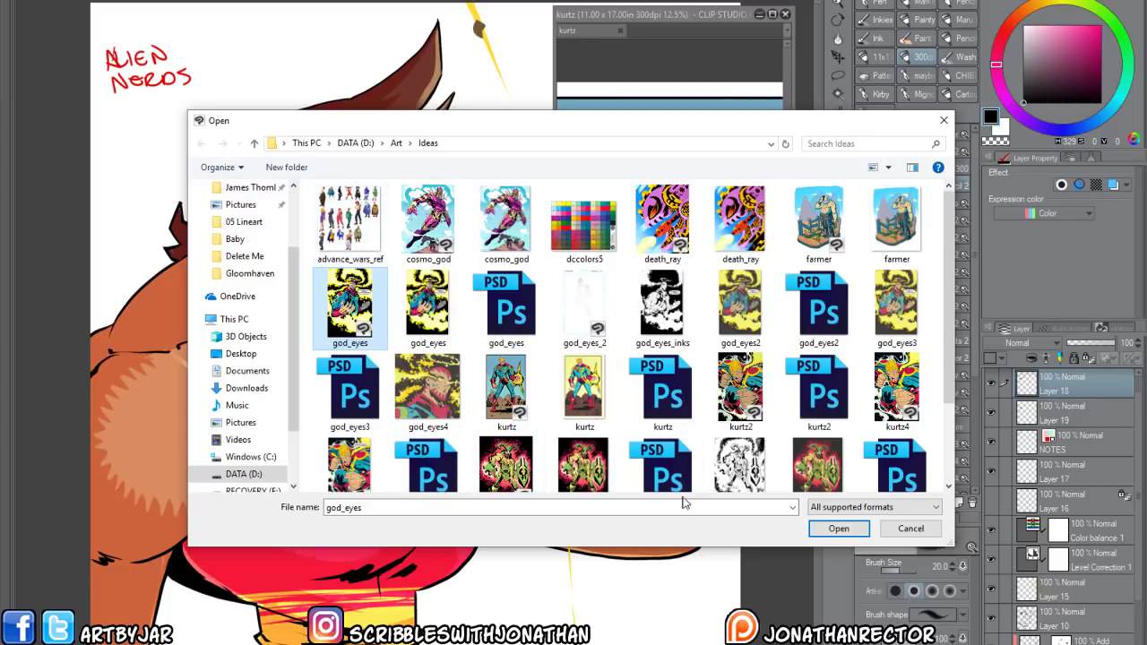
ctrl+click(742, 405)
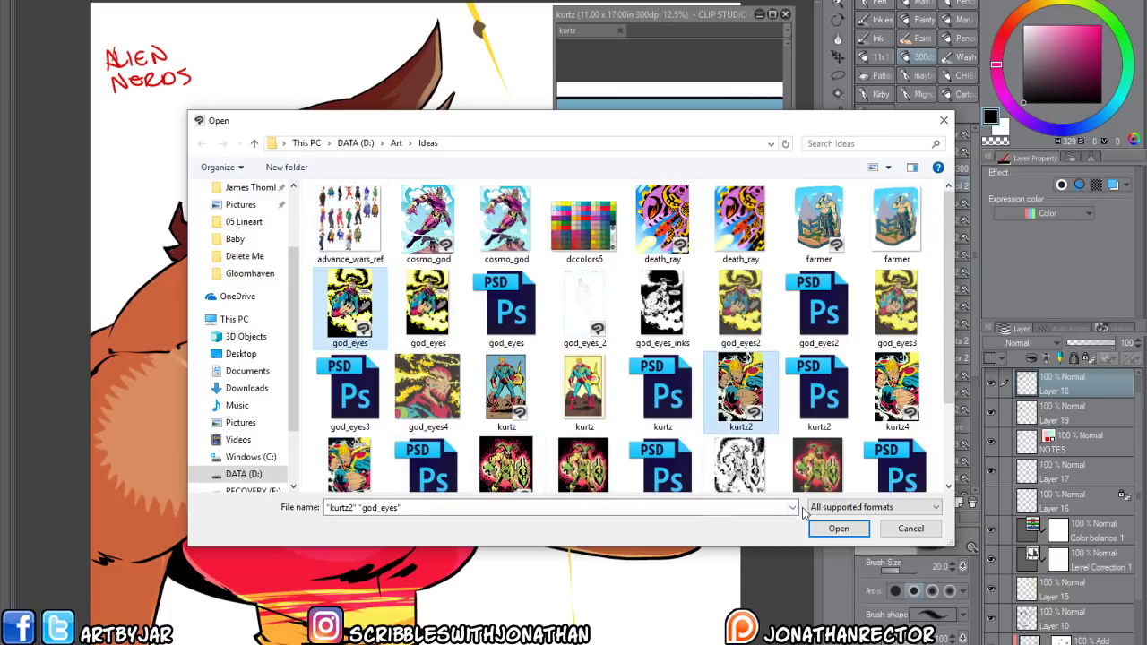
ctrl+click(742, 408)
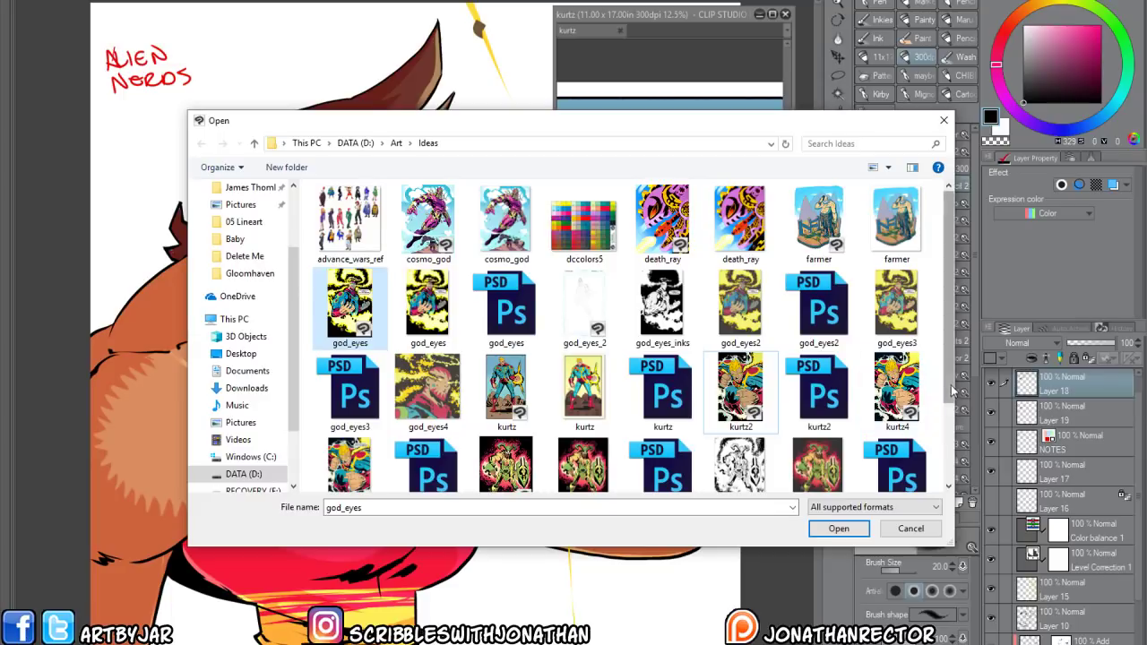
scroll(950, 432, down, 1)
ctrl+click(913, 365)
click(841, 530)
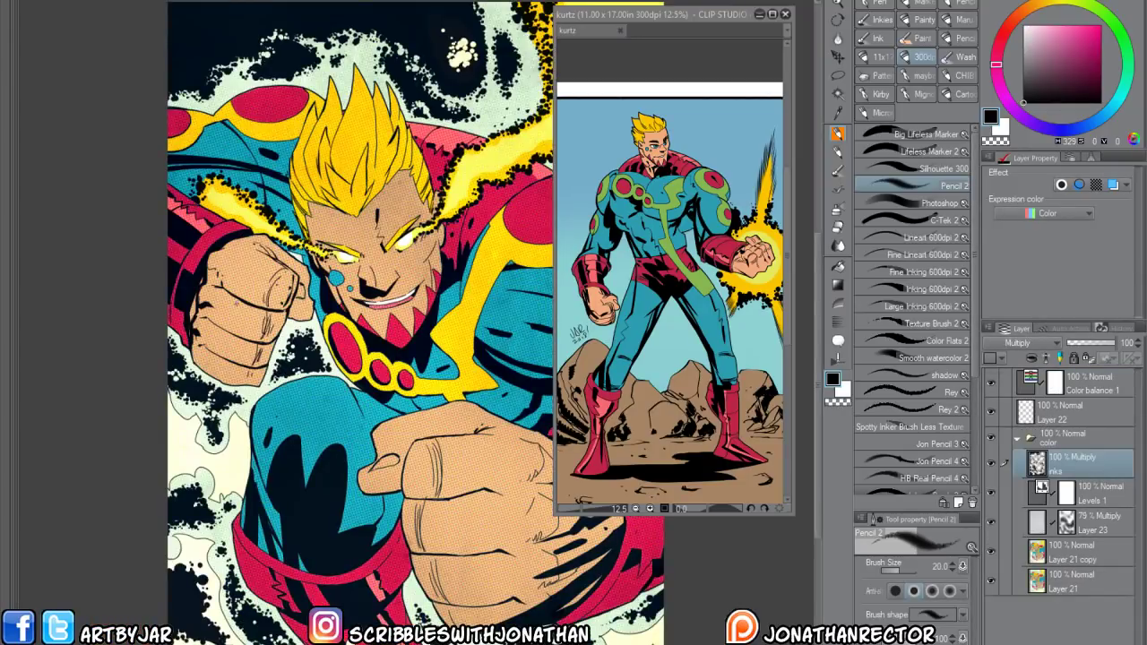
drag(298, 483, 202, 489)
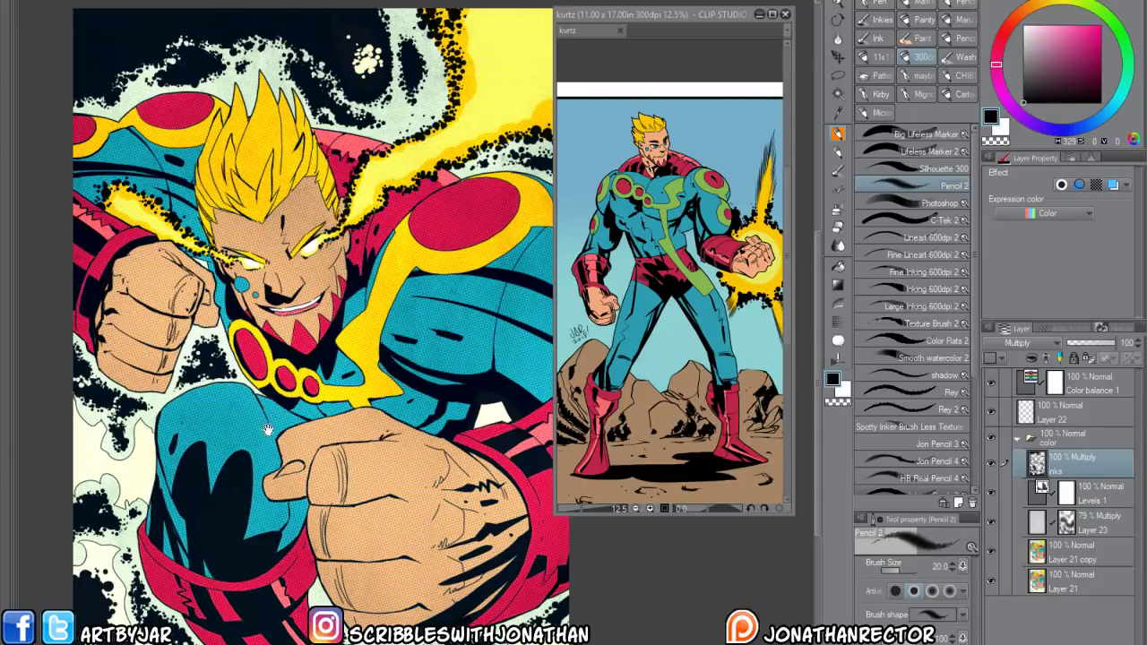
mouse_move(269, 432)
mouse_down()
mouse_move(291, 427)
mouse_move(276, 425)
mouse_up()
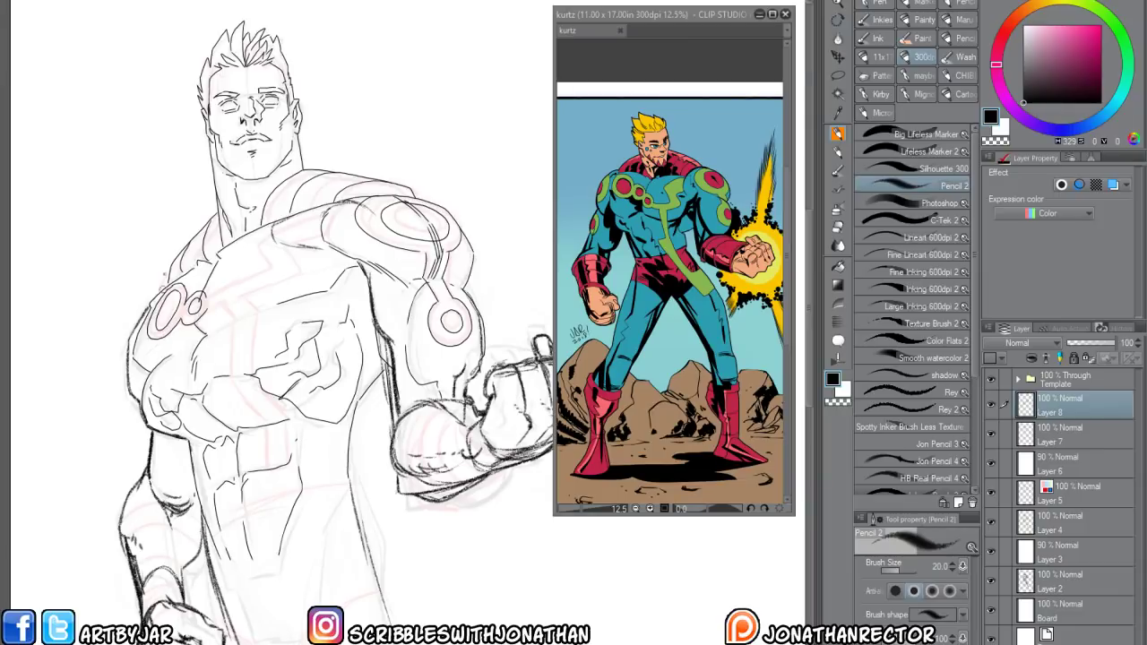
Return to the figure drawing and sketch the curved contour across the upper chest beside the raised arm's shoulder
drag(213, 243, 226, 242)
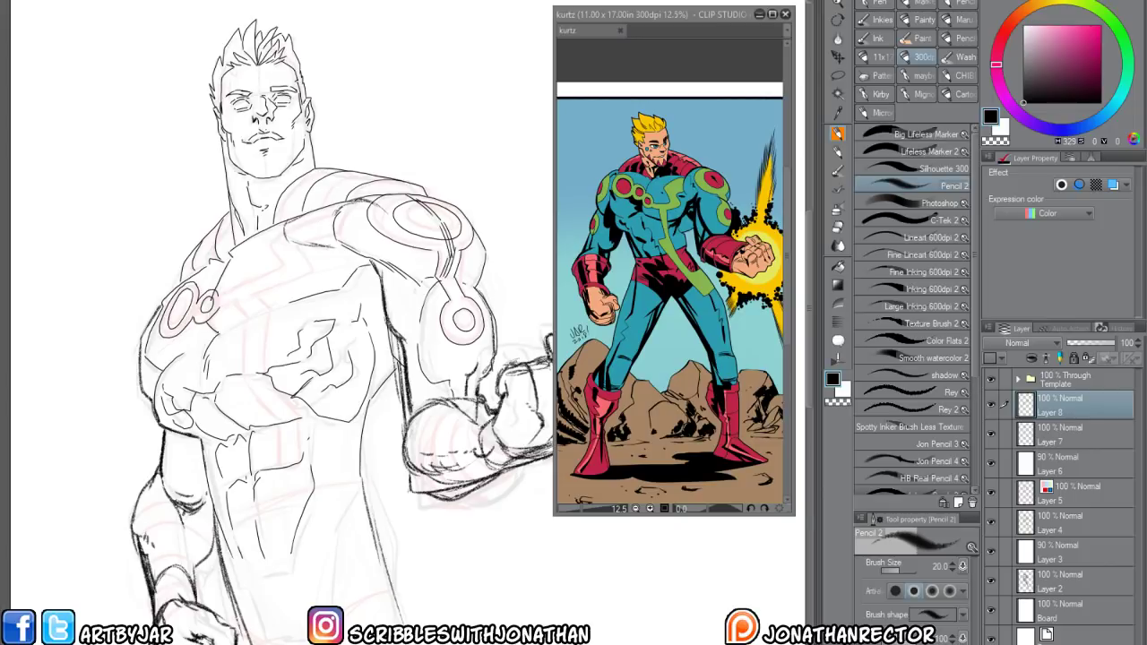
drag(215, 537, 237, 537)
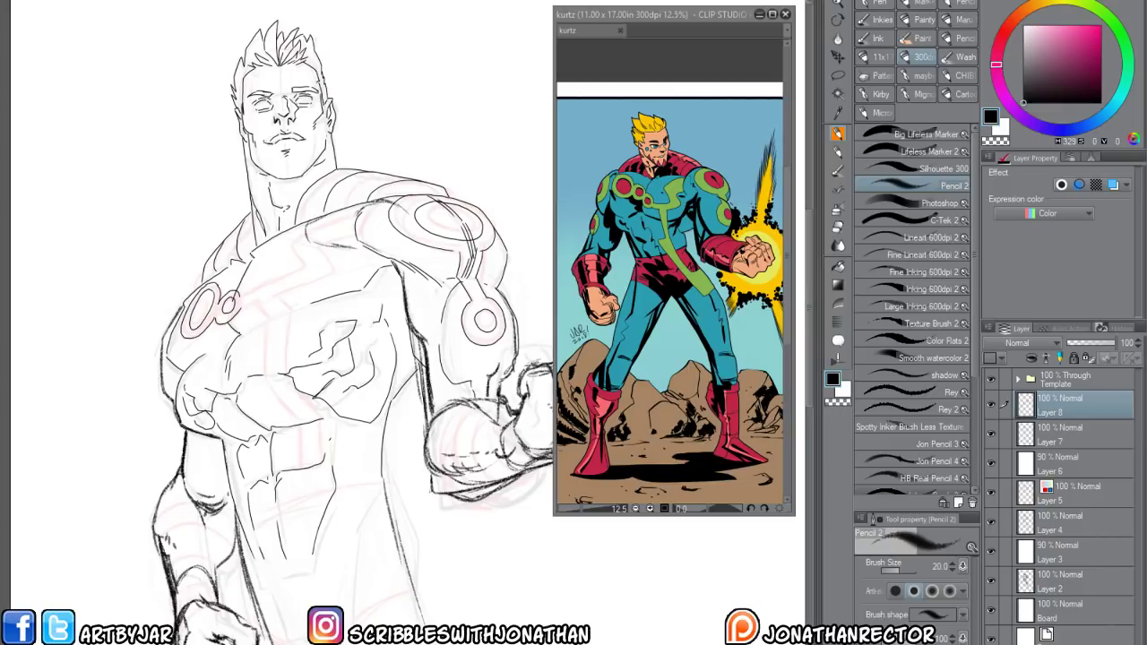
mouse_move(305, 218)
mouse_down()
mouse_move(309, 235)
mouse_move(360, 246)
mouse_up()
Apply the red layer colour to Layer 8, add a new layer above it and choose the Lineart 600dpi 2 brush
click(1113, 184)
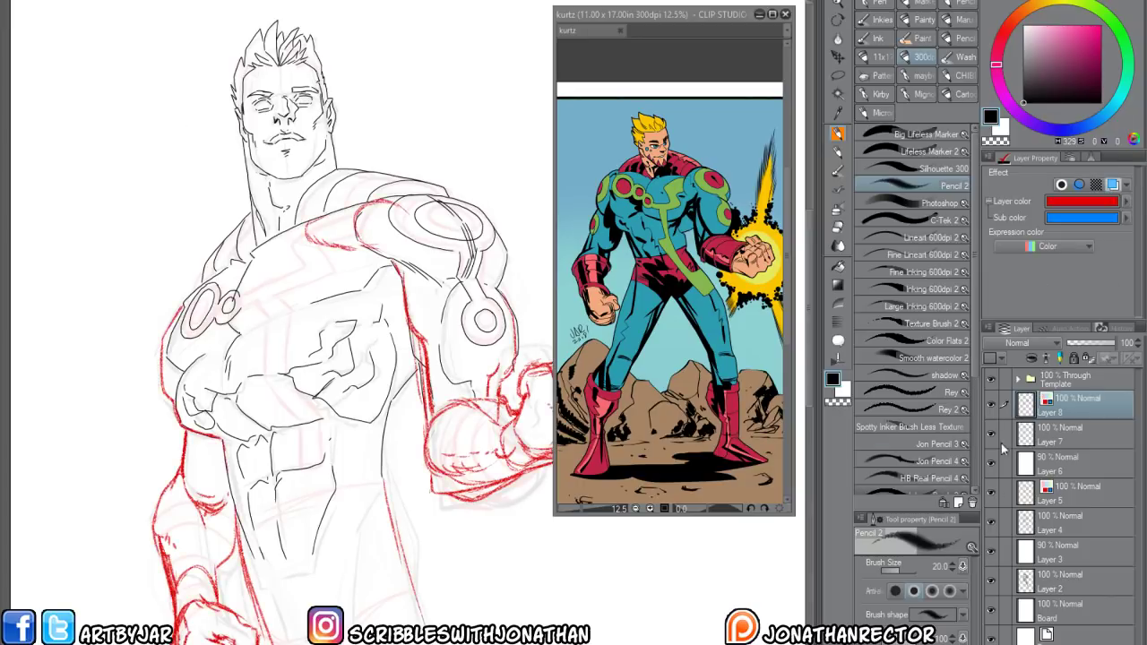
key(ctrl+shift+n)
click(872, 198)
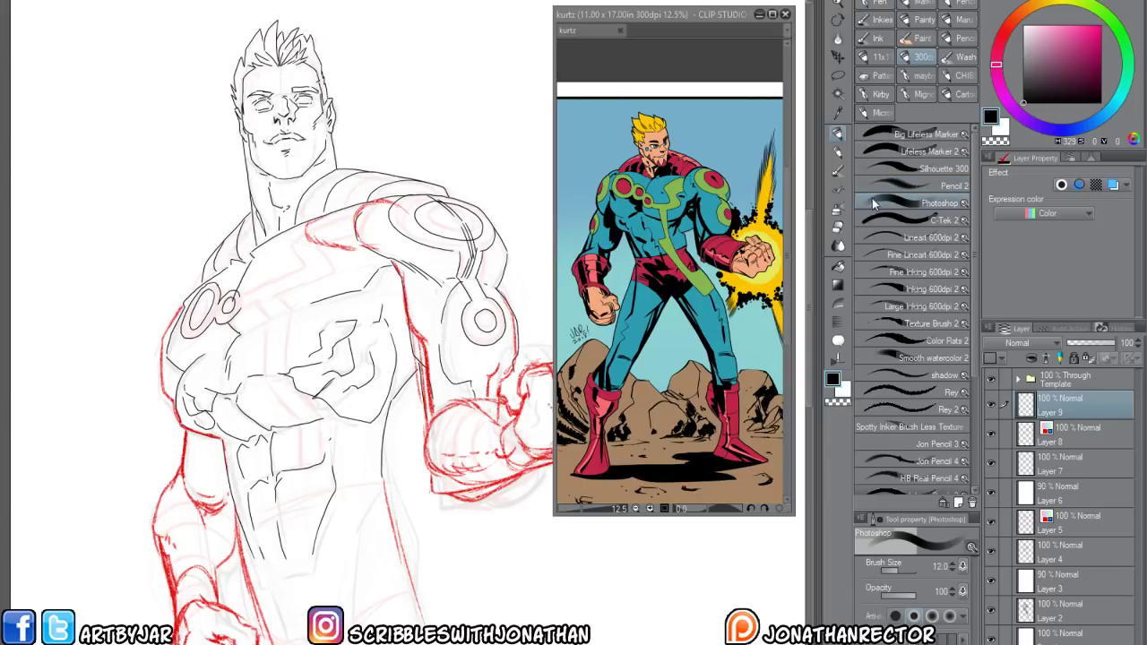
click(870, 240)
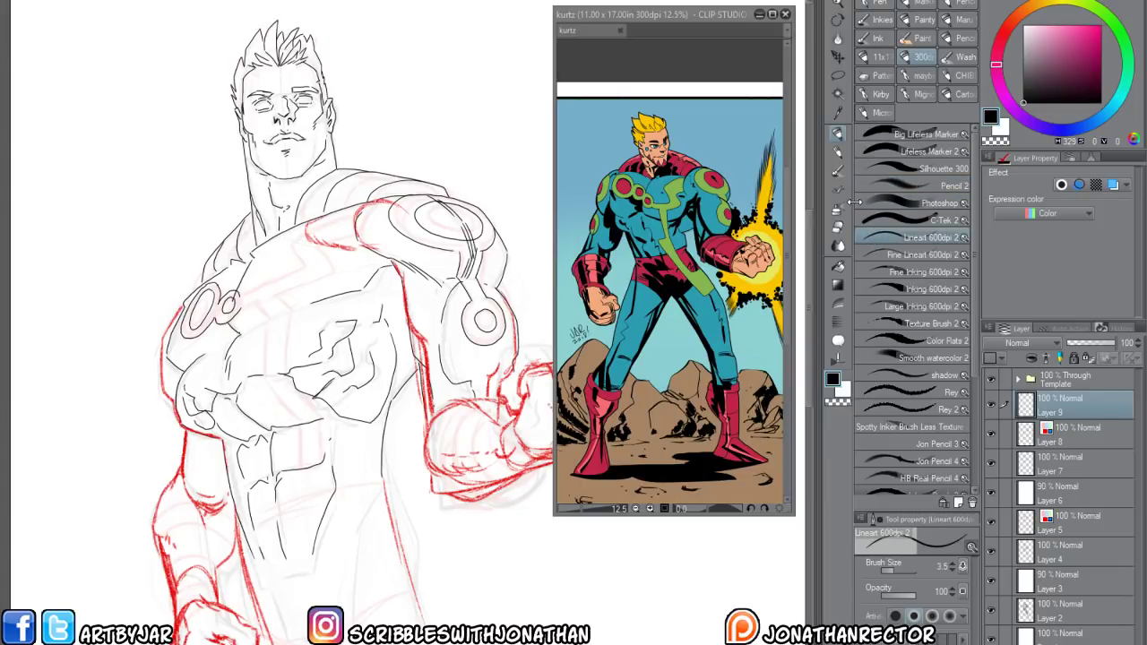
Lower Layer 8's opacity to 45% and make Layer 9 active for inking the raised fist
key(ctrl+plus)
drag(336, 512, 182, 561)
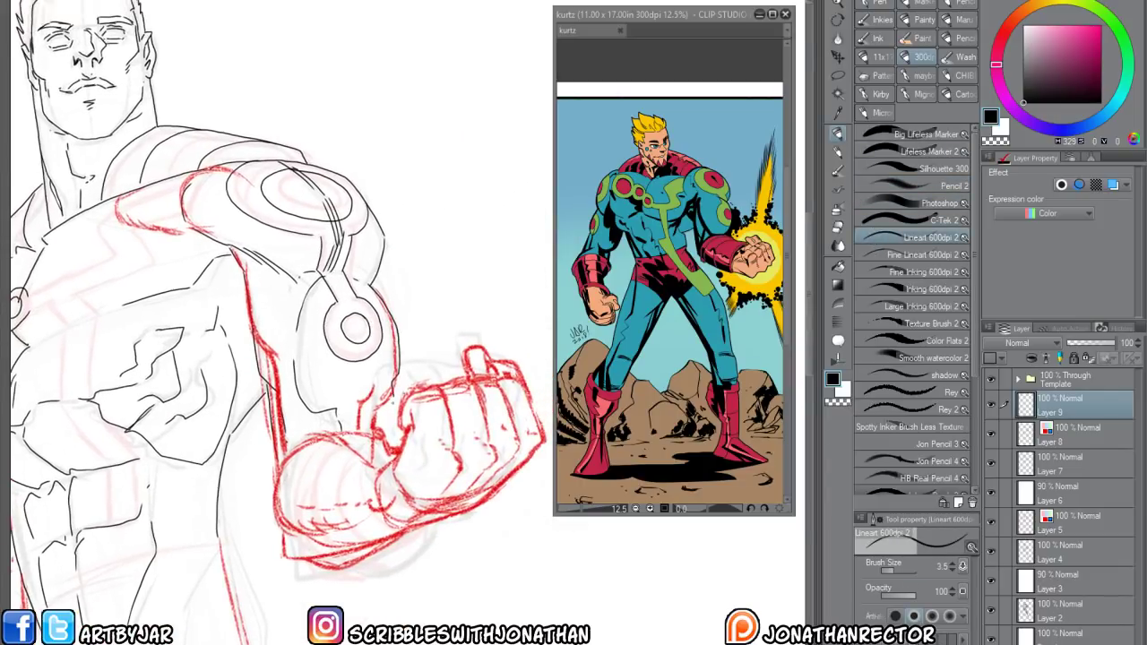
click(1048, 439)
mouse_move(1094, 345)
mouse_down()
mouse_move(1081, 346)
mouse_move(1092, 346)
mouse_up()
click(1070, 403)
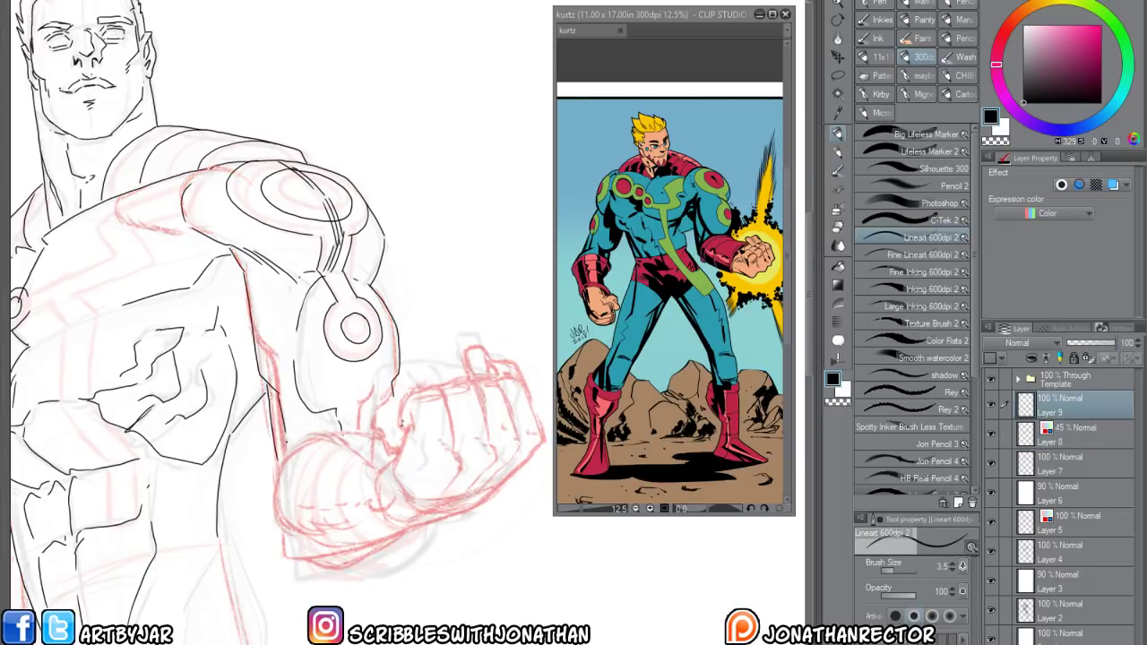
Ink the raised fist's finger divisions, knuckle creases and outer contour over the red pencils
mouse_move(411, 411)
mouse_down()
mouse_move(401, 486)
mouse_move(460, 468)
mouse_move(439, 432)
mouse_move(435, 384)
mouse_move(405, 400)
mouse_move(400, 428)
mouse_up()
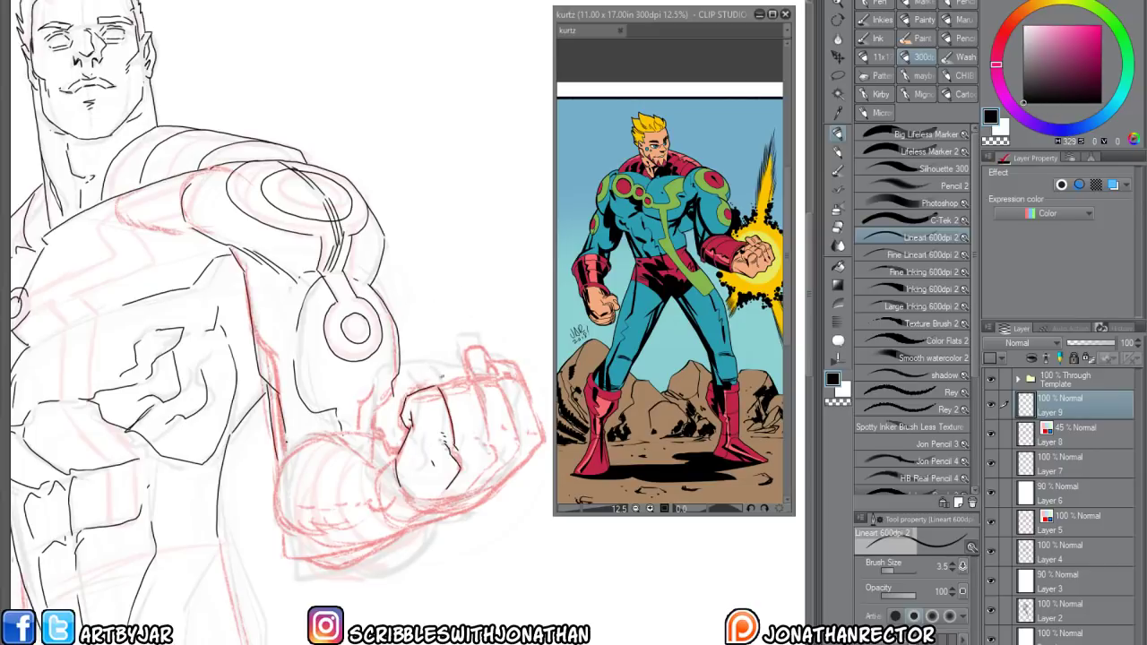
mouse_move(435, 386)
mouse_down()
mouse_move(474, 377)
mouse_move(493, 450)
mouse_move(473, 481)
mouse_move(482, 436)
mouse_up()
mouse_move(469, 377)
mouse_down()
mouse_move(497, 376)
mouse_move(521, 443)
mouse_move(492, 475)
mouse_move(513, 438)
mouse_up()
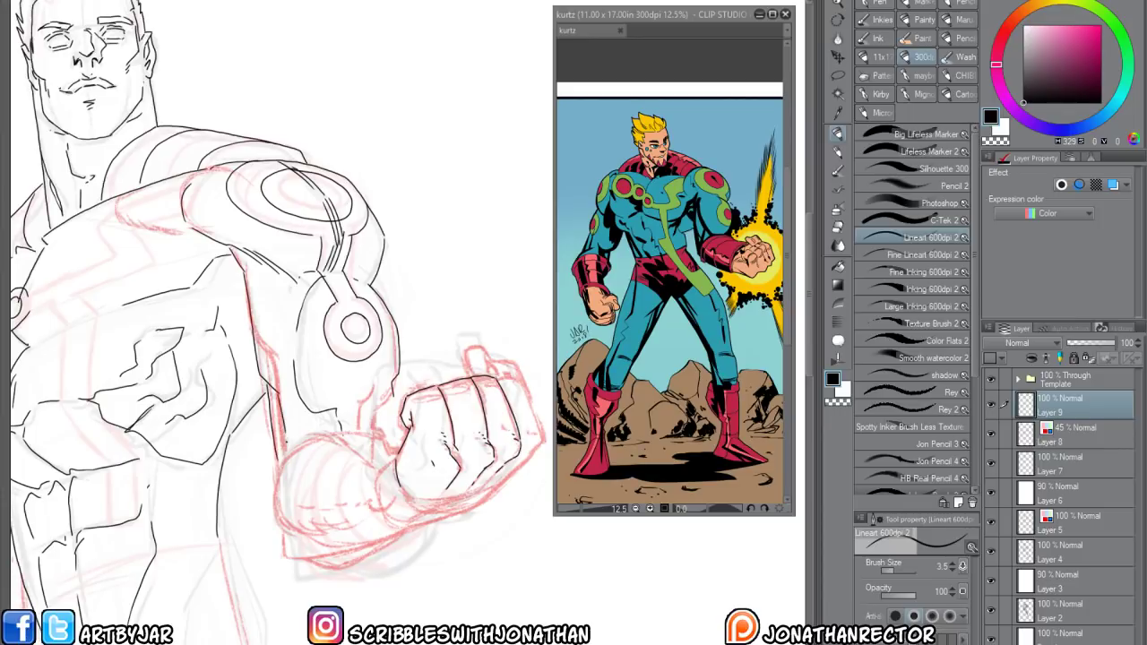
mouse_move(493, 374)
mouse_down()
mouse_move(528, 398)
mouse_move(542, 443)
mouse_move(480, 500)
mouse_up()
mouse_move(405, 485)
mouse_down()
mouse_move(396, 494)
mouse_move(473, 508)
mouse_up()
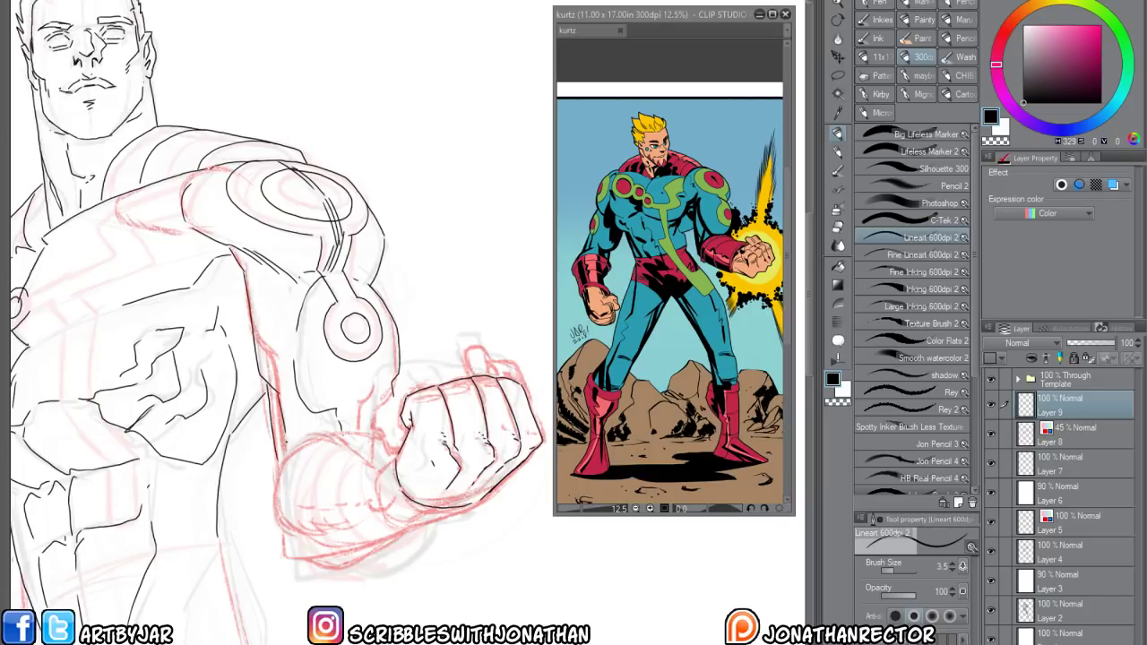
Ink short crease strokes on the fingers and the outline of the thumb tip above the raised fist
key(e)
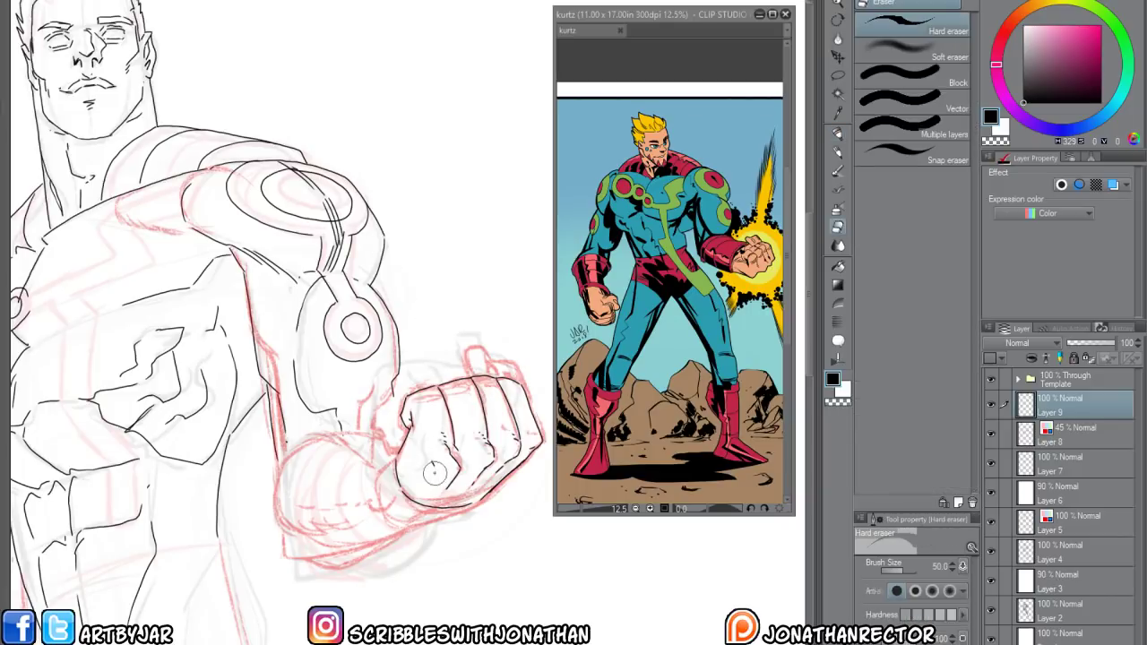
key(p)
mouse_move(482, 439)
mouse_down()
mouse_move(471, 414)
mouse_move(504, 422)
mouse_move(527, 394)
mouse_move(512, 362)
mouse_move(478, 345)
mouse_move(462, 352)
mouse_move(471, 375)
mouse_move(481, 356)
mouse_move(494, 372)
mouse_up()
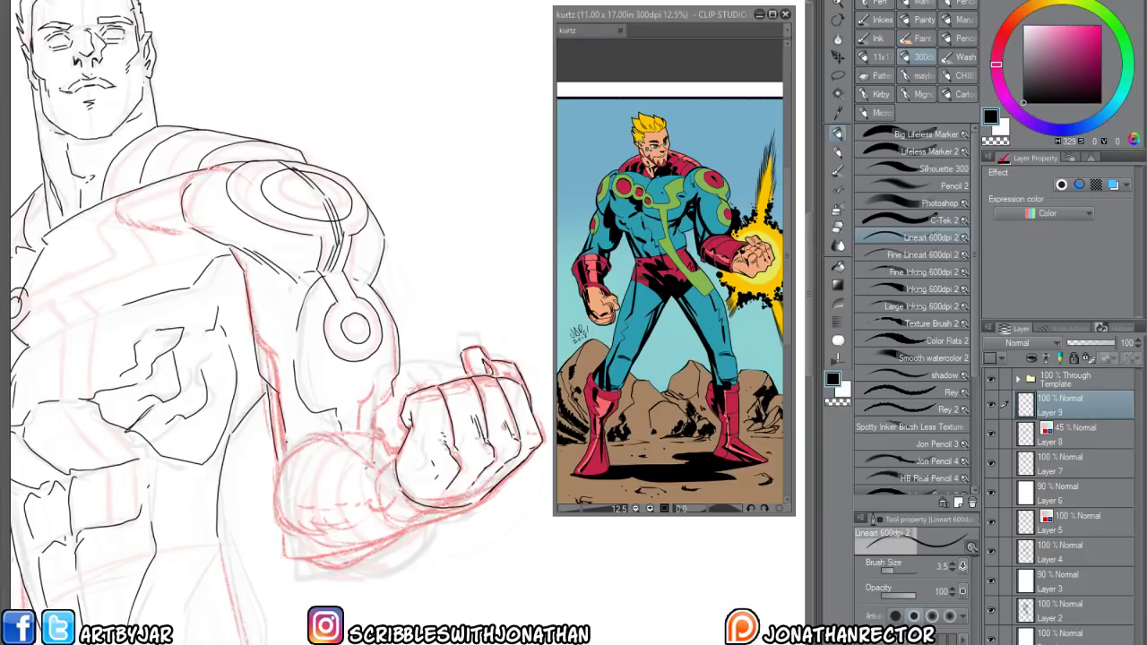
drag(434, 568, 457, 568)
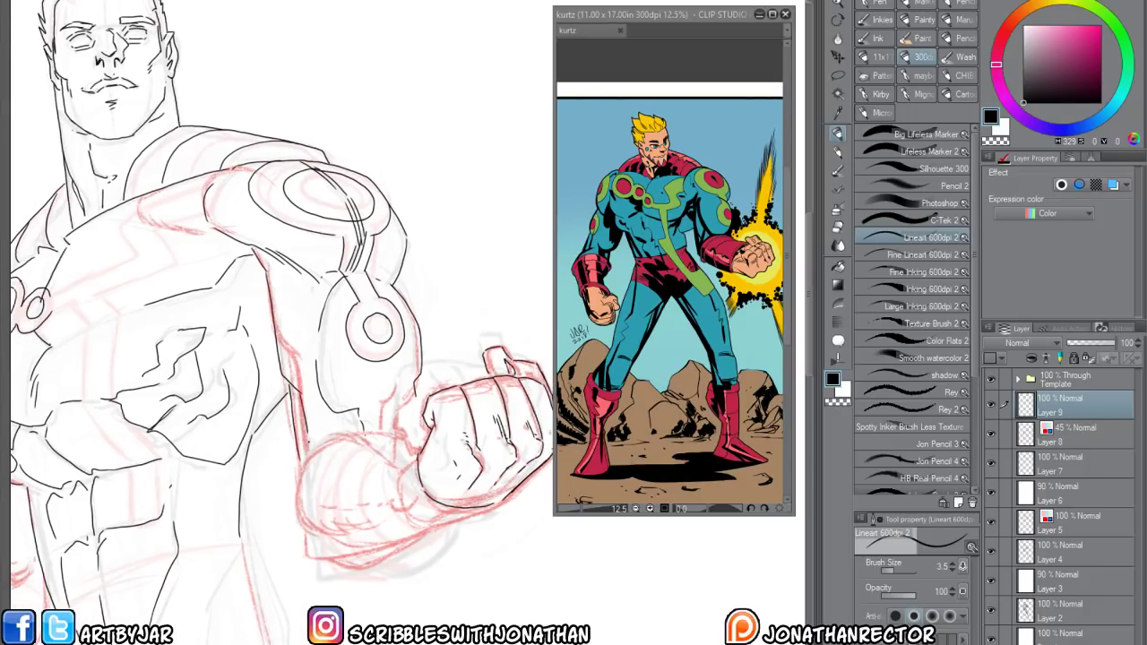
Ink the raised forearm's lower contour and rounded elbow end over the red pencils, undoing the trial cuff curve at the wrist
mouse_move(412, 450)
mouse_down()
mouse_move(420, 499)
mouse_move(461, 517)
mouse_move(503, 506)
mouse_move(509, 491)
mouse_move(387, 559)
mouse_up()
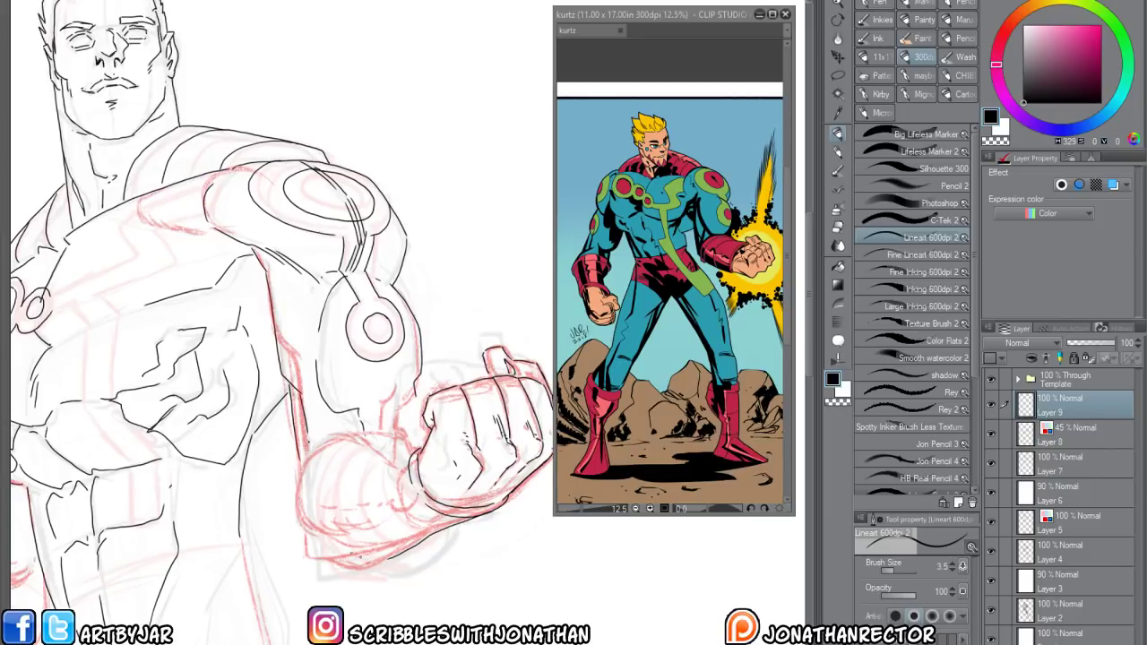
mouse_move(389, 561)
mouse_down()
mouse_move(357, 565)
mouse_move(319, 536)
mouse_move(311, 480)
mouse_move(364, 439)
mouse_move(419, 446)
mouse_move(398, 463)
mouse_move(391, 498)
mouse_move(432, 534)
mouse_up()
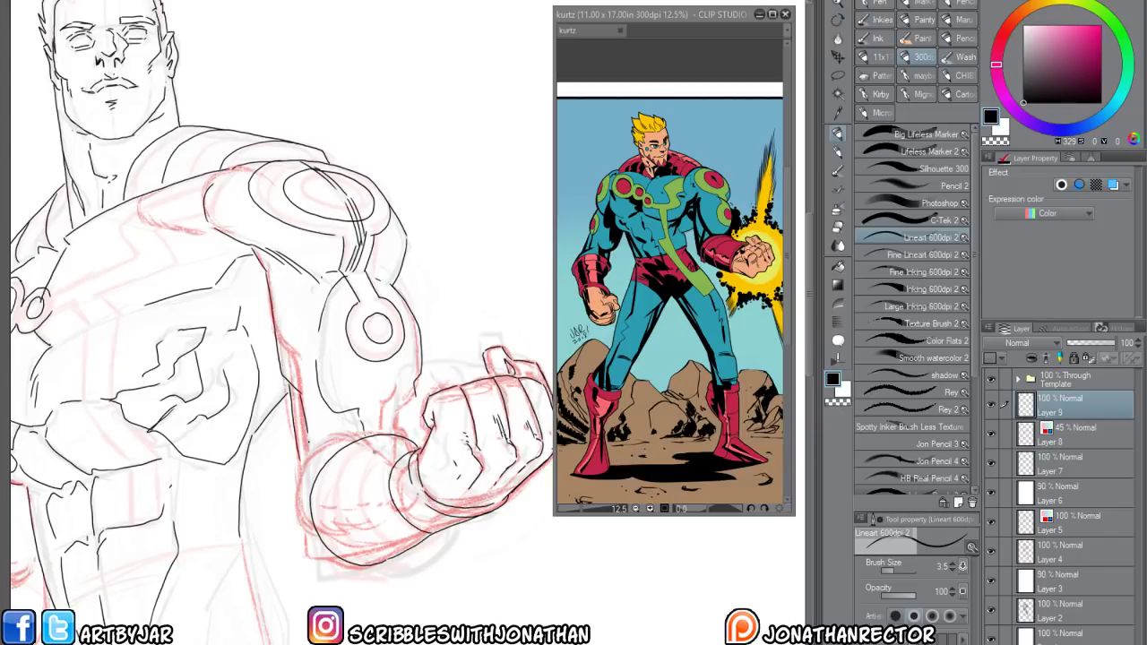
key(ctrl+z)
Add a new layer, set the brush size to 10 and draw a thick curved band around the wrist
key(ctrl+shift+n)
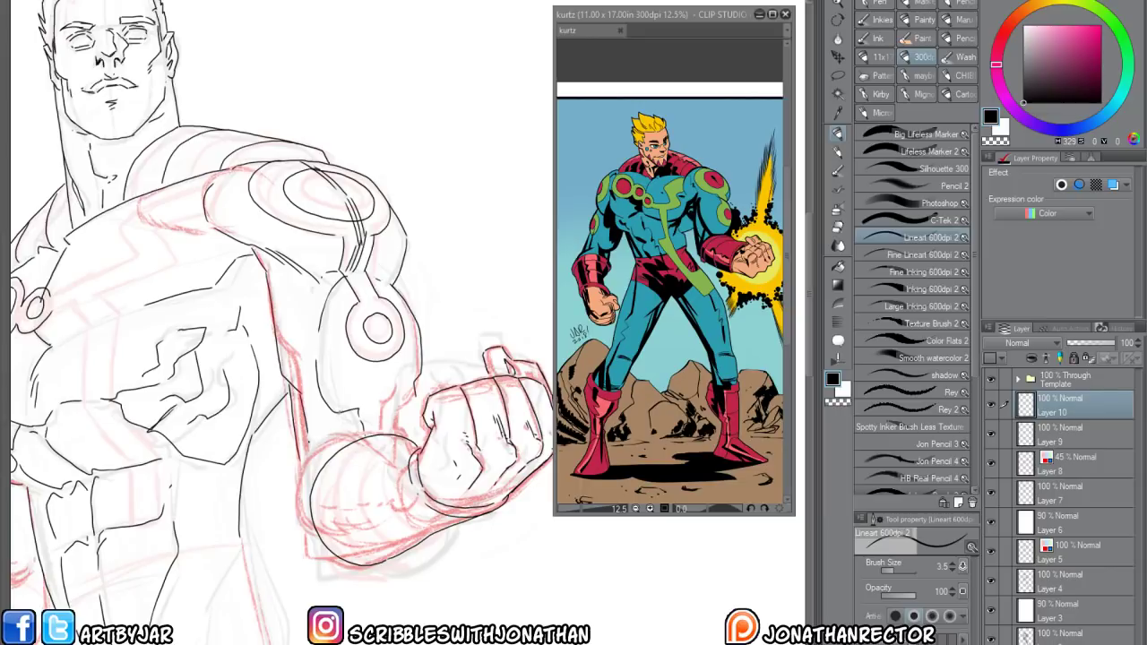
key(bracketright)
key(bracketright)
key(bracketright)
key(bracketright)
key(bracketright)
key(bracketright)
mouse_move(412, 448)
mouse_down()
mouse_move(416, 430)
mouse_move(395, 470)
mouse_move(419, 504)
mouse_move(453, 510)
mouse_up()
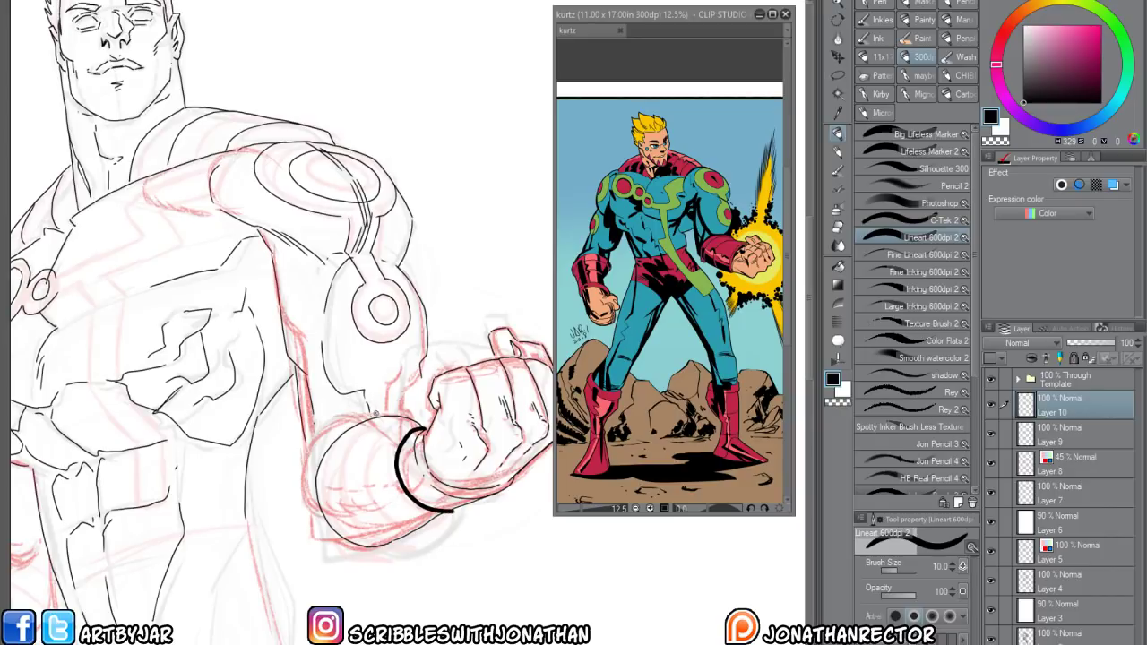
Draw two more thick curved bands around the forearm, each on its own new layer, reworking the third to extend past the contour
key(ctrl+shift+n)
mouse_move(417, 418)
mouse_down()
mouse_move(380, 424)
mouse_move(361, 472)
mouse_move(396, 520)
mouse_move(439, 531)
mouse_up()
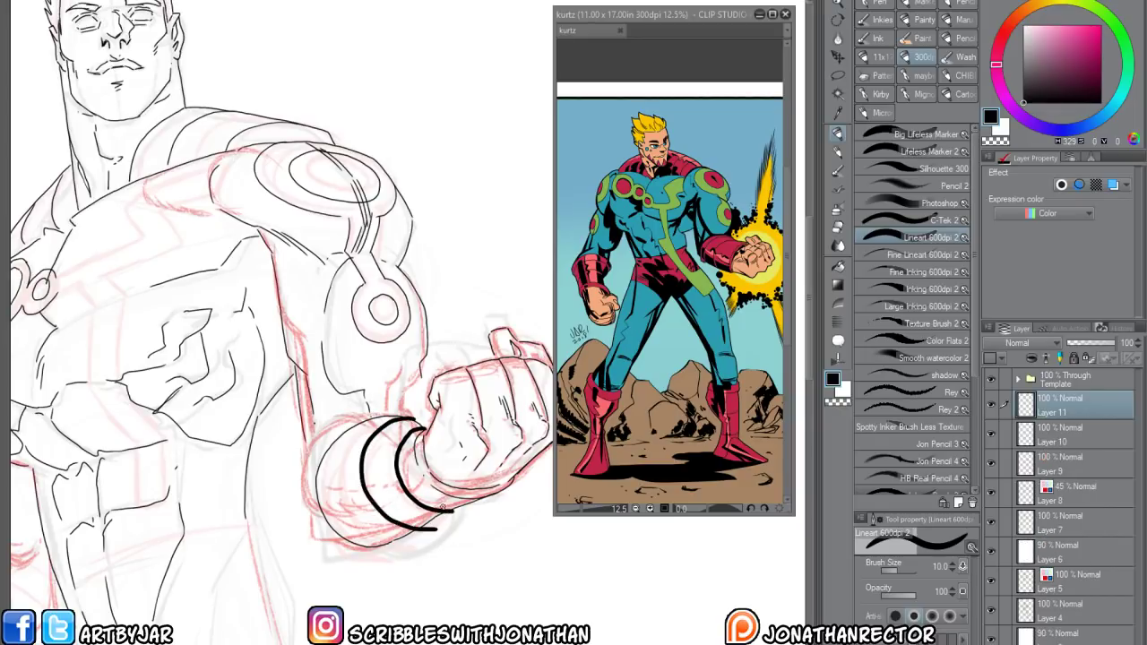
key(ctrl+shift+n)
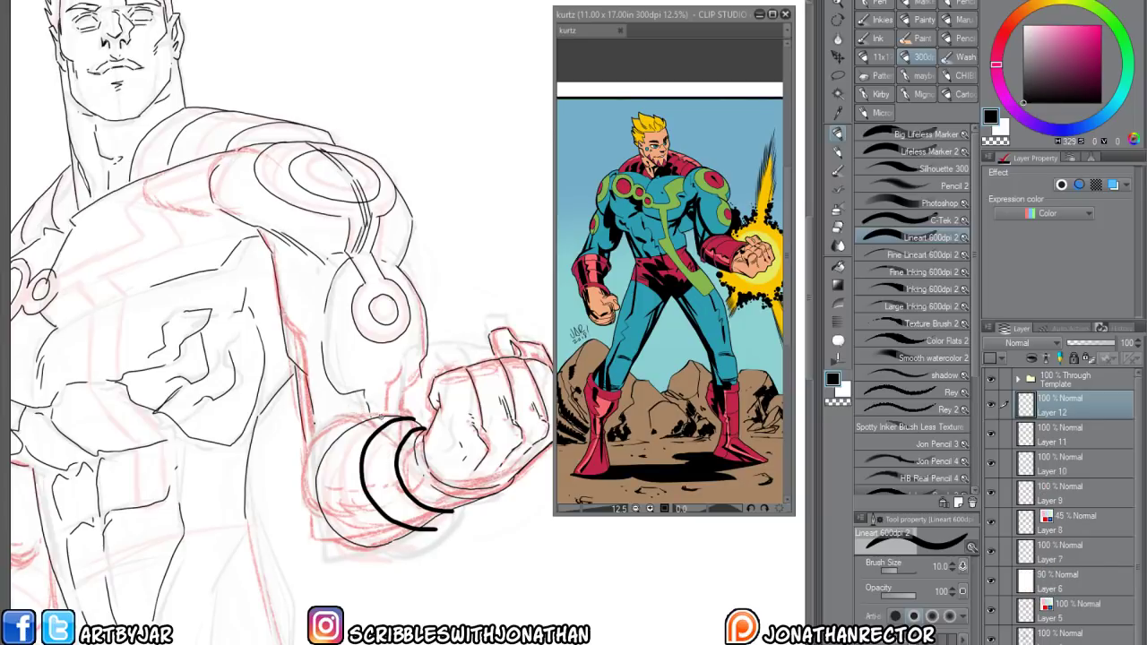
mouse_move(397, 415)
mouse_down()
mouse_move(356, 427)
mouse_move(336, 458)
mouse_move(342, 514)
mouse_move(387, 543)
mouse_up()
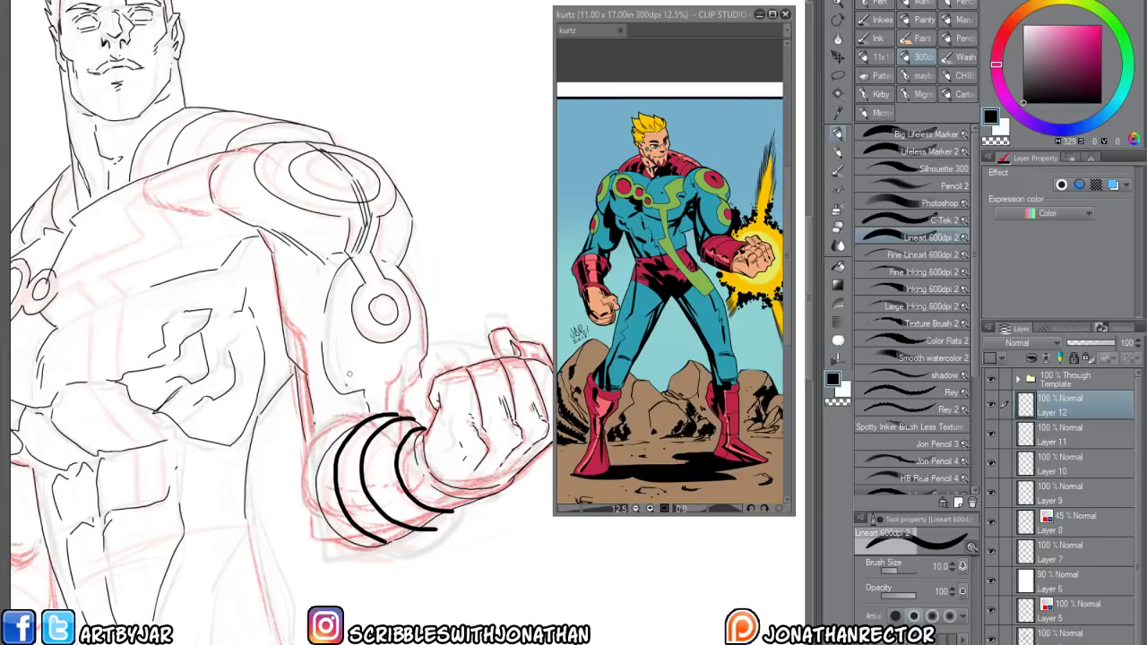
key(ctrl+z)
mouse_move(397, 413)
mouse_down()
mouse_move(354, 426)
mouse_move(330, 470)
mouse_move(354, 530)
mouse_move(412, 542)
mouse_move(394, 546)
mouse_move(355, 536)
mouse_move(332, 487)
mouse_move(356, 425)
mouse_move(416, 408)
mouse_up()
key(ctrl+z)
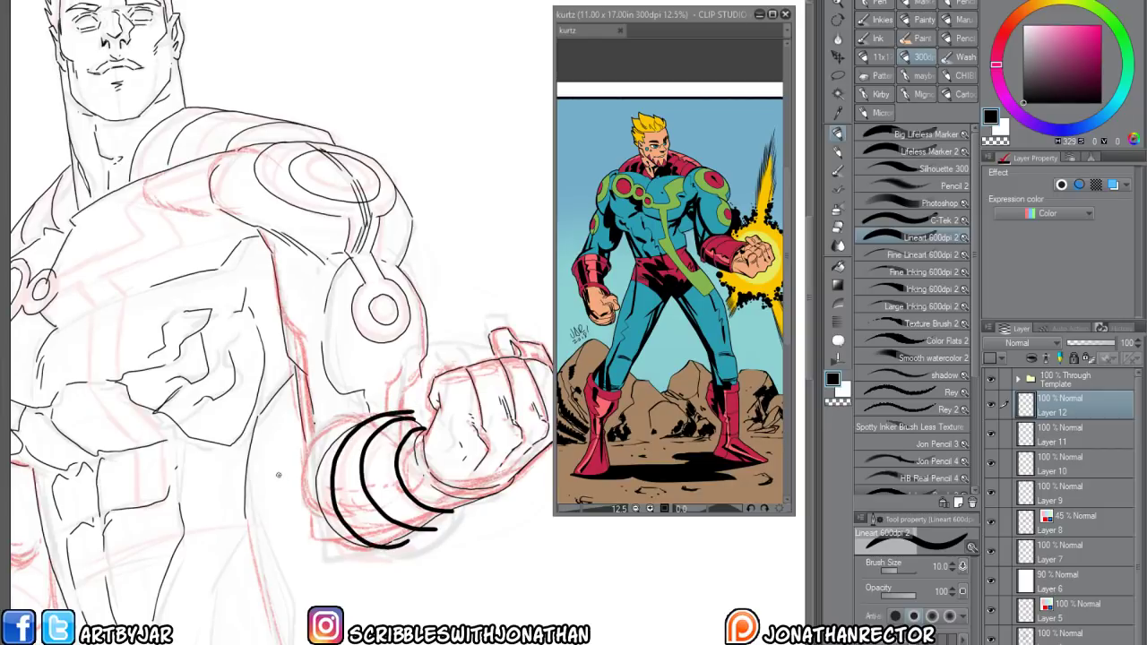
Add Layer 13 and turn the thick band strokes on Layers 12, 11 and 10 into hollow double lines
key(ctrl+shift+n)
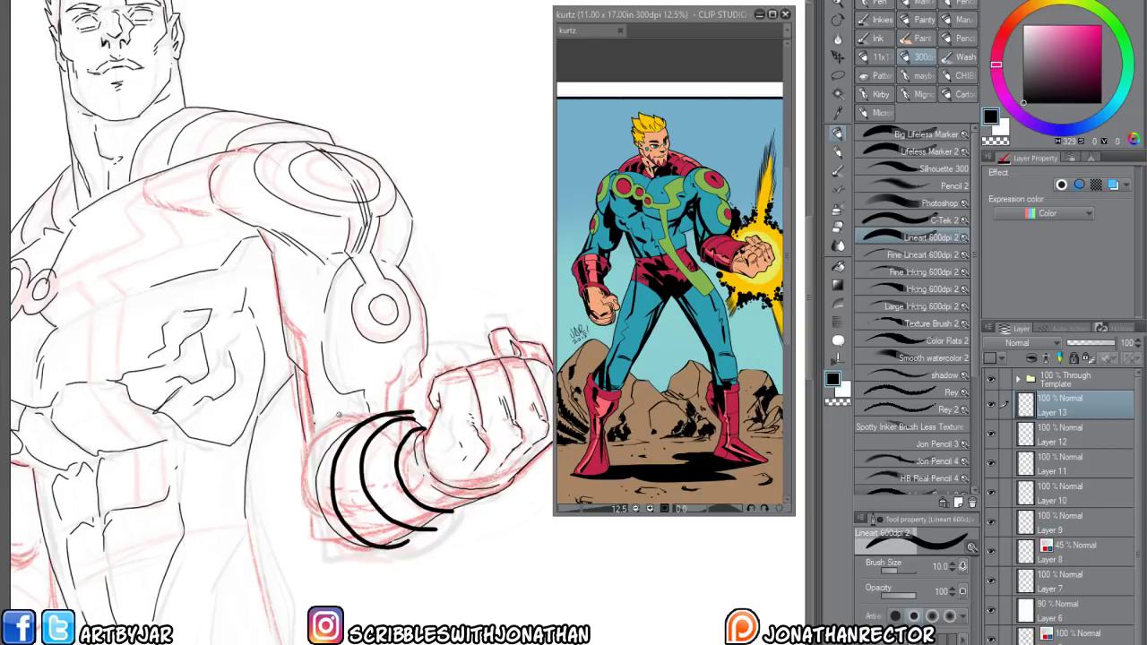
click(1045, 433)
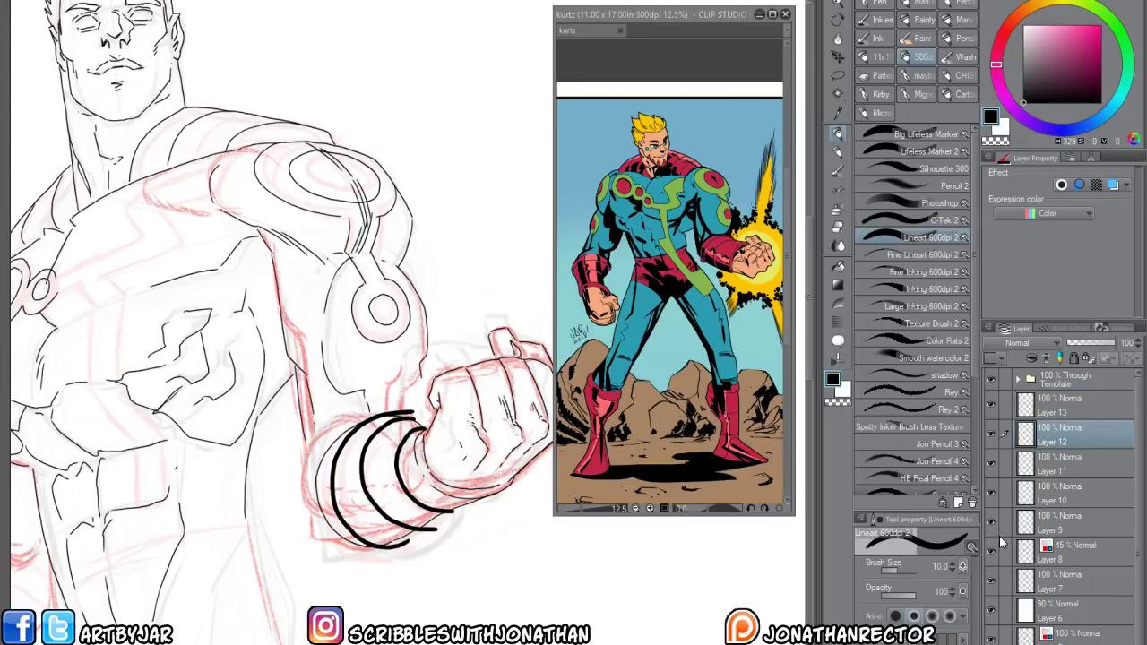
key(F1)
click(1036, 462)
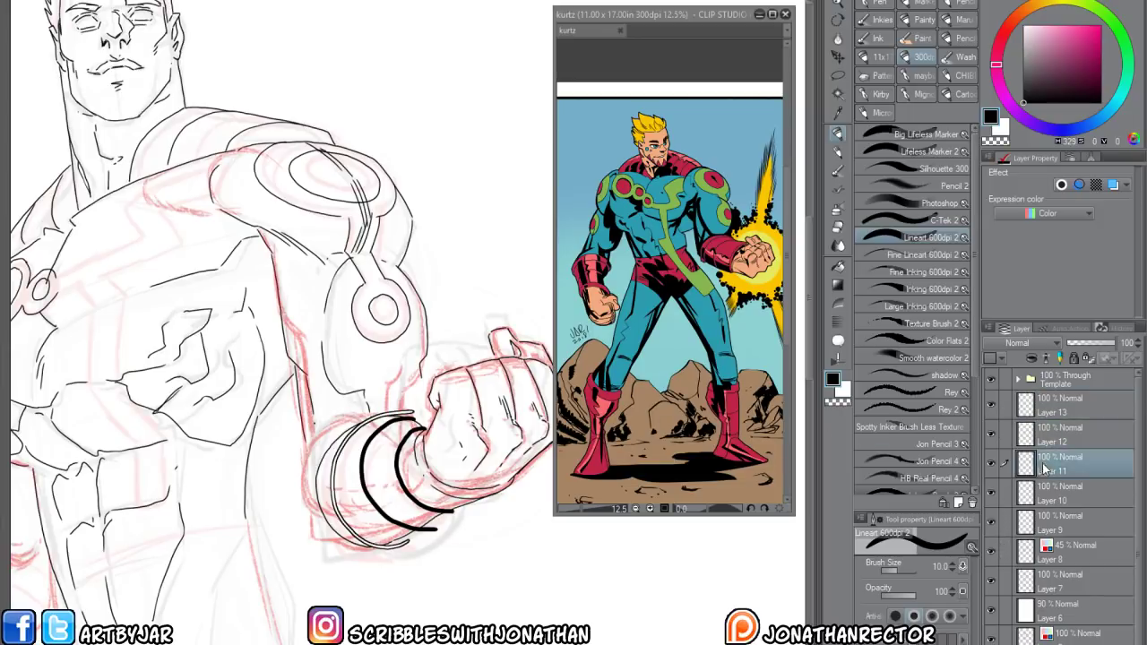
key(F1)
click(1043, 493)
key(F1)
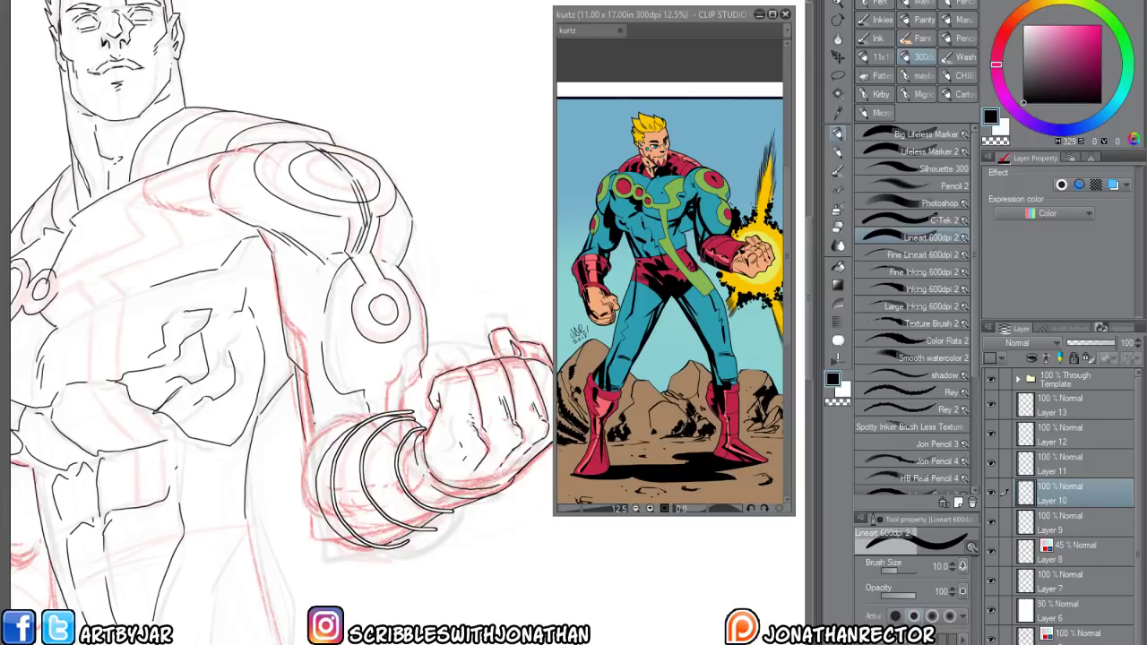
Merge the three band layers together and combine the result with Layer 13
shift+click(1044, 437)
key(shift+alt+e)
click(1045, 412)
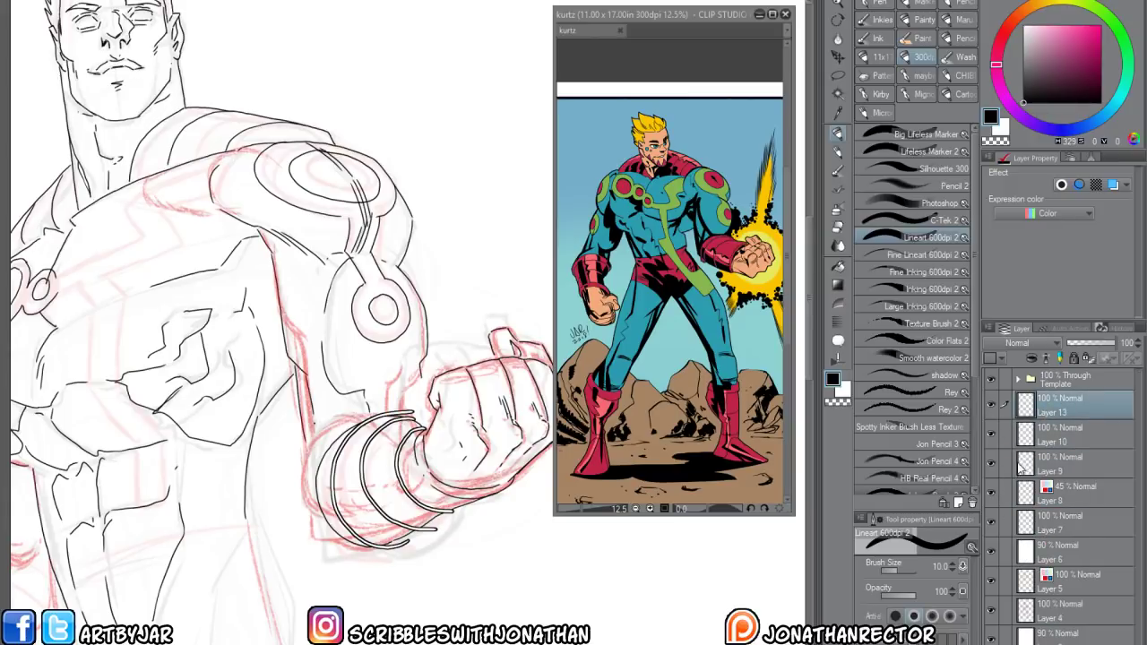
shift+click(1048, 437)
key(shift+alt+e)
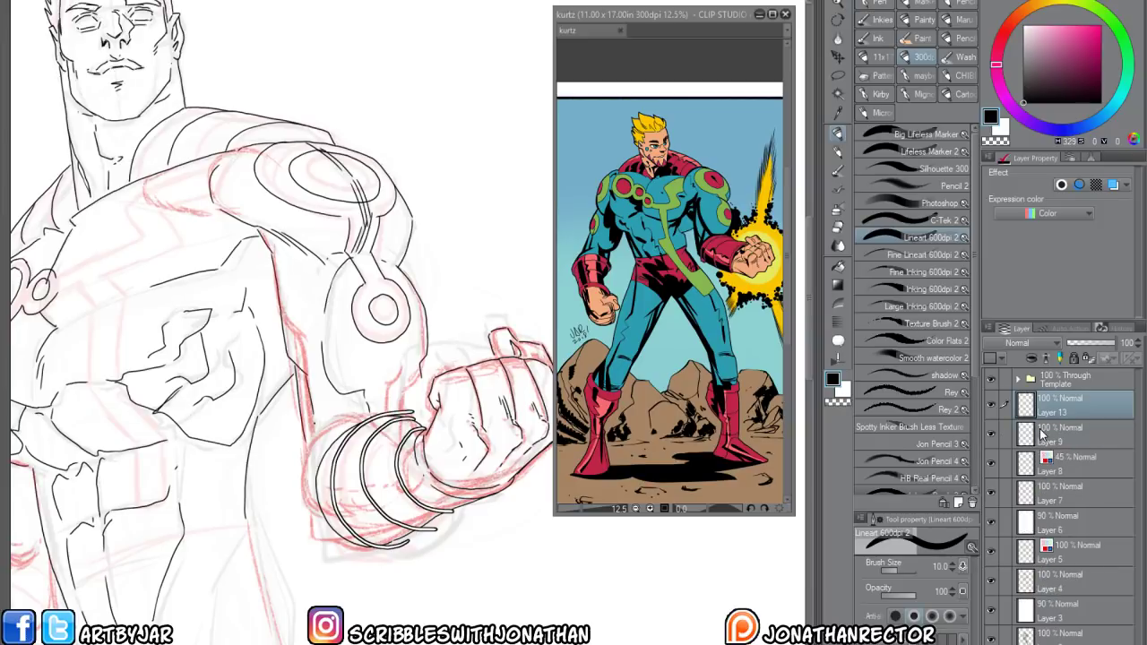
Erase the ends of the forearm bands that overshoot the glove's contour on Layer 13
drag(279, 566, 295, 580)
key(e)
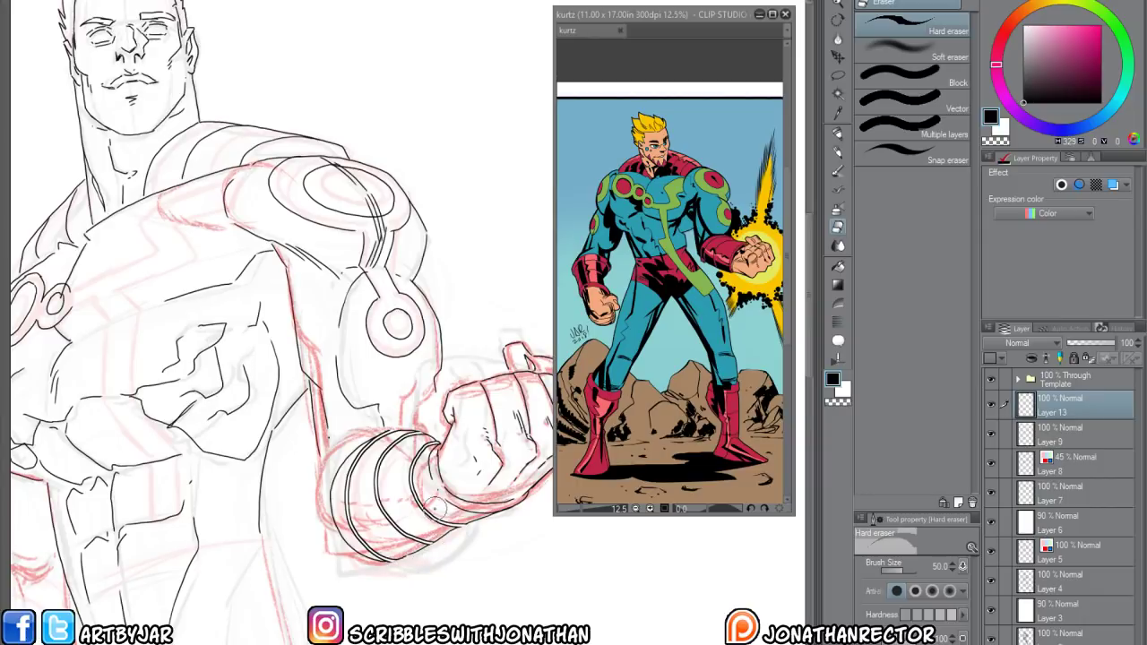
key(p)
drag(303, 528, 242, 565)
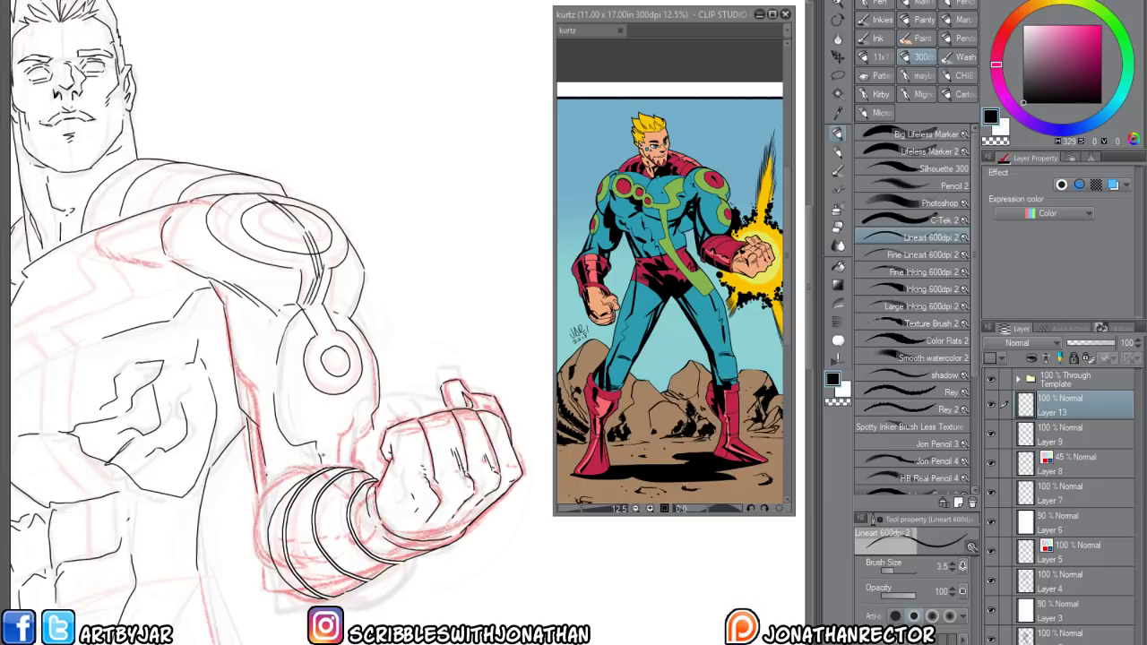
Toggle the visibility of Layers 7, 9, 13 and 8 to check which line work each one holds
key(e)
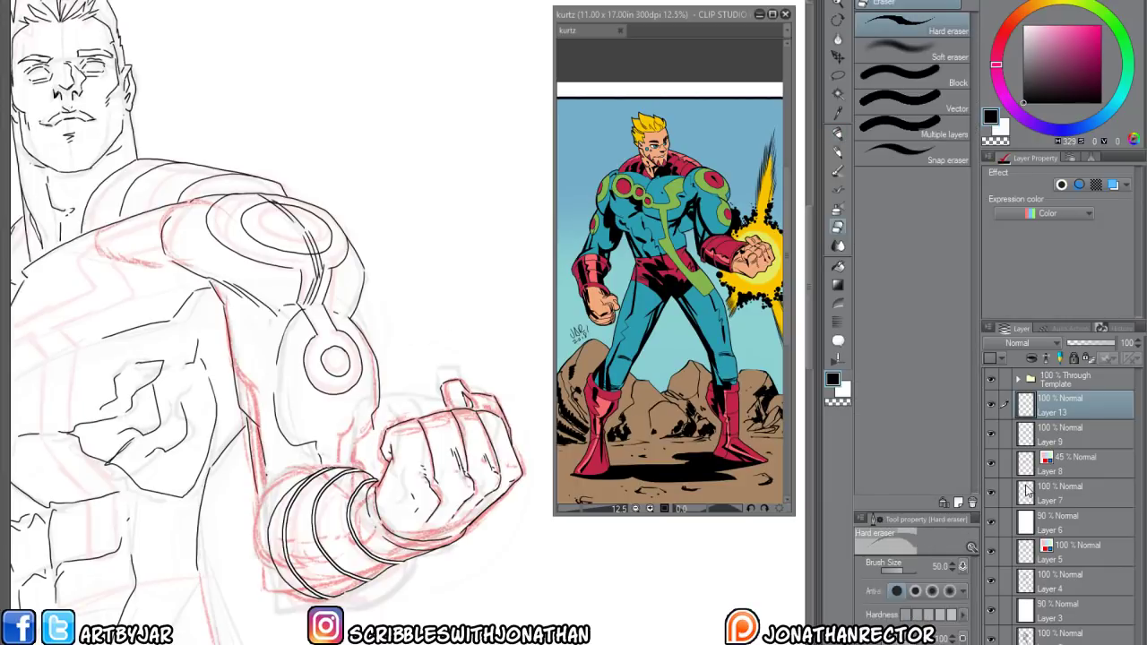
click(991, 497)
click(992, 496)
click(1061, 493)
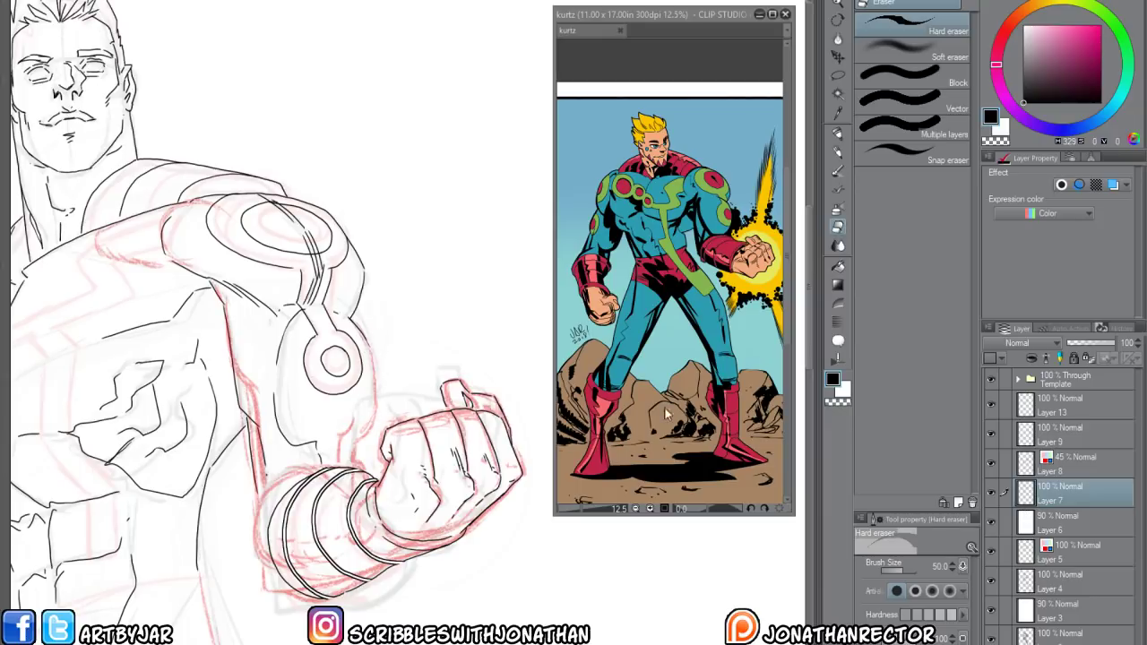
click(991, 435)
click(991, 434)
click(991, 405)
click(989, 406)
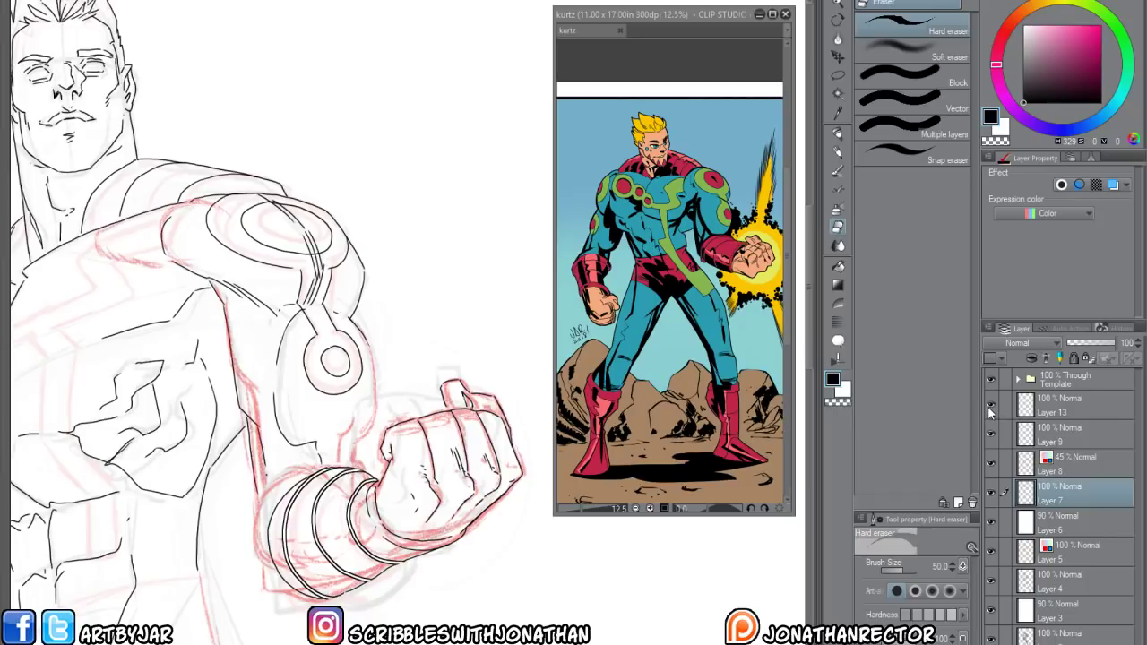
click(990, 464)
click(990, 464)
click(990, 438)
click(990, 438)
On Layer 9, ink the raised arm's outer contour beside the round emblem and down to the forearm
click(1034, 435)
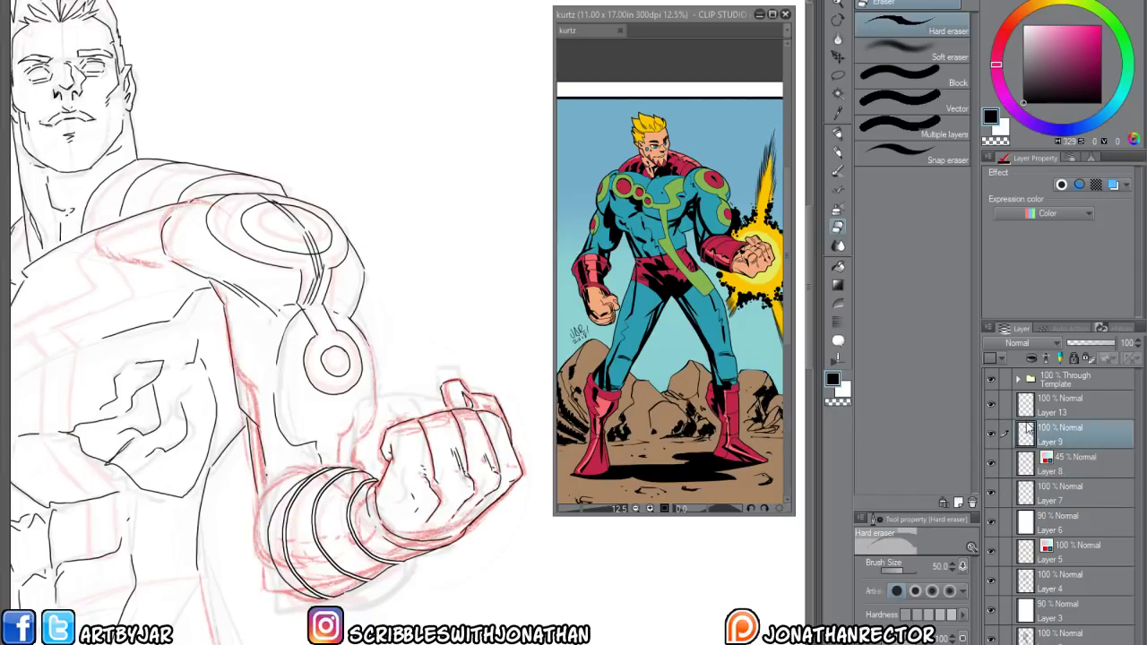
key(p)
mouse_move(365, 342)
mouse_down()
mouse_move(375, 392)
mouse_move(346, 468)
mouse_up()
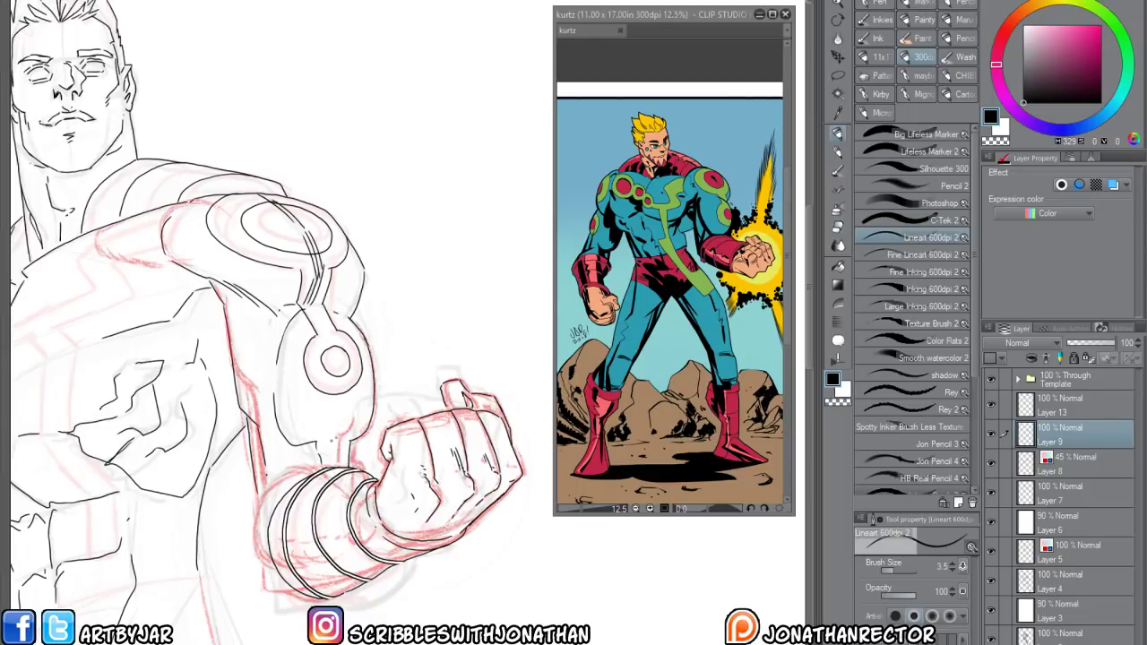
mouse_move(353, 427)
mouse_down()
mouse_move(252, 520)
mouse_move(267, 587)
mouse_move(294, 582)
mouse_move(308, 597)
mouse_up()
On Layer 7, clean up the raised arm's inner contour beside the torso and re-ink it down toward the forearm
scroll(290, 564, down, 1)
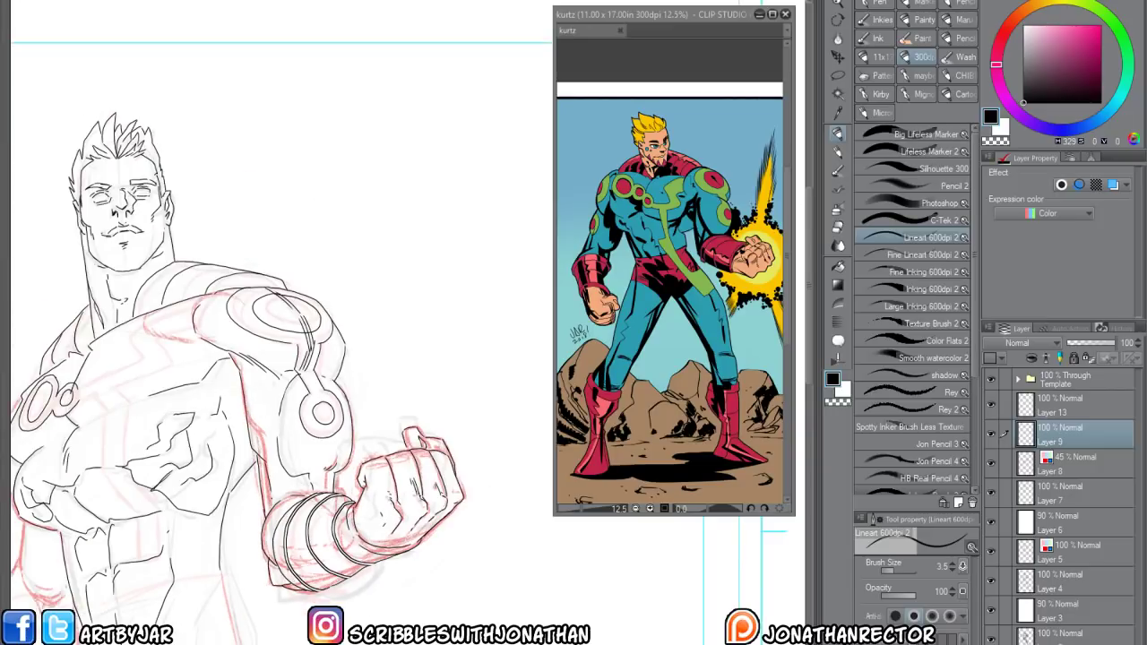
drag(234, 568, 350, 621)
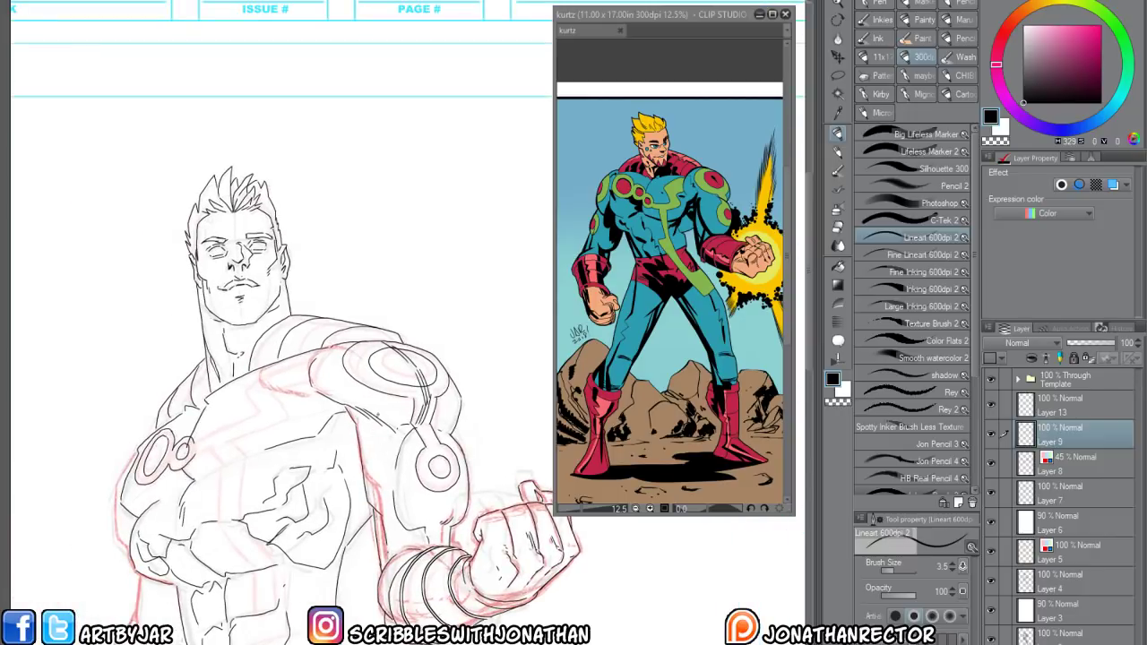
key(e)
click(1045, 500)
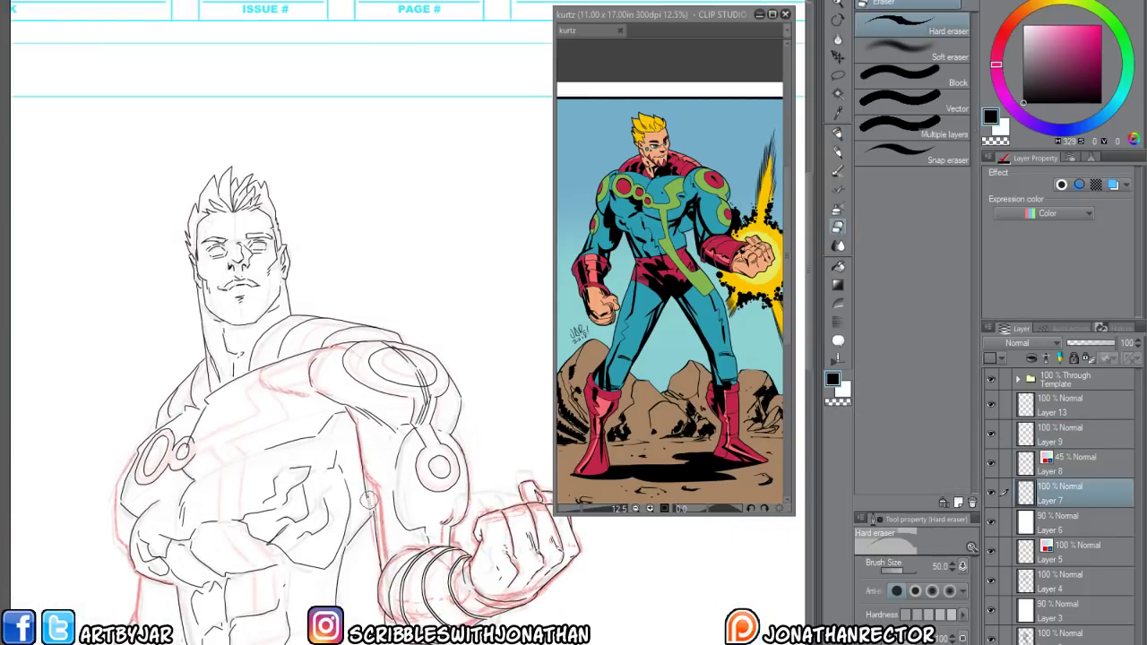
key(p)
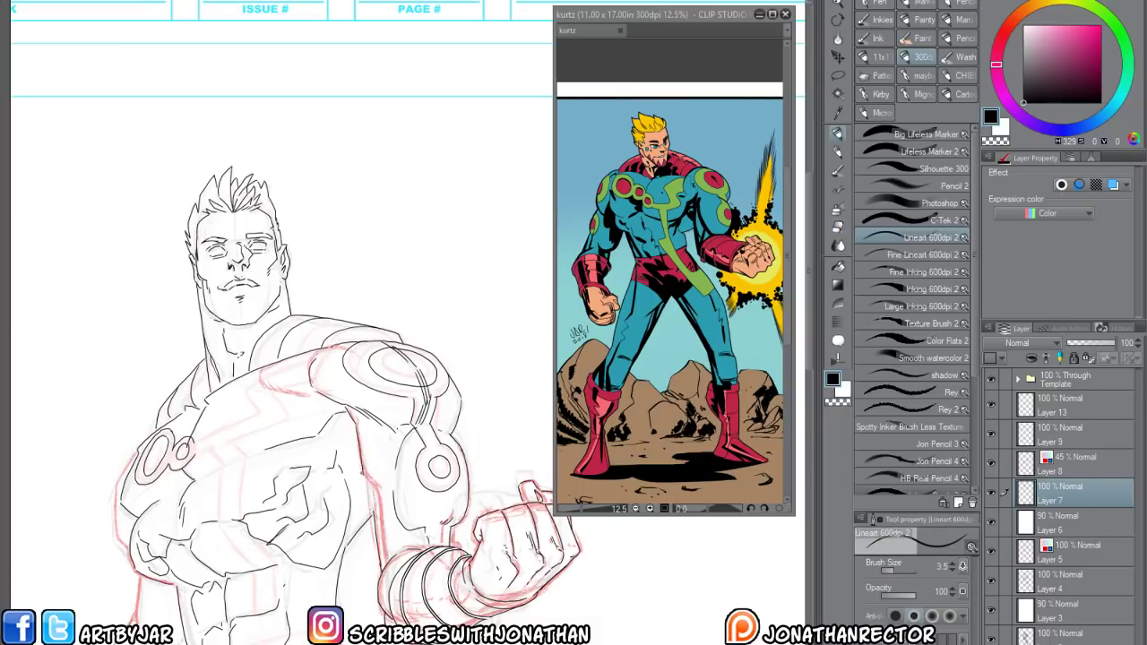
key(e)
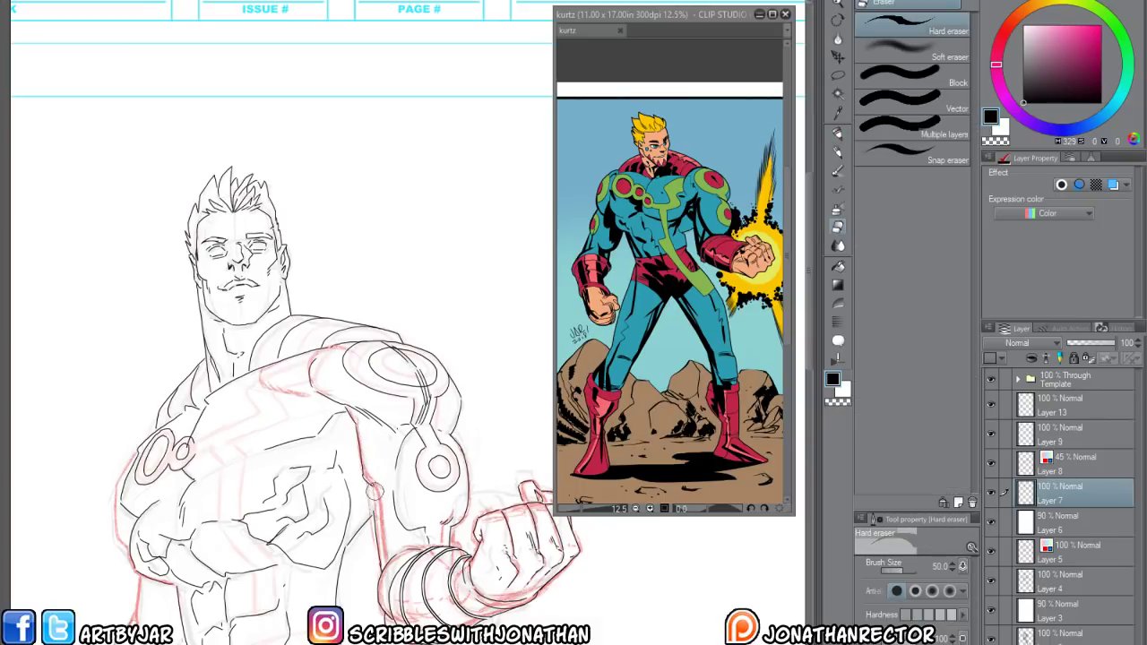
key(p)
drag(360, 468, 381, 545)
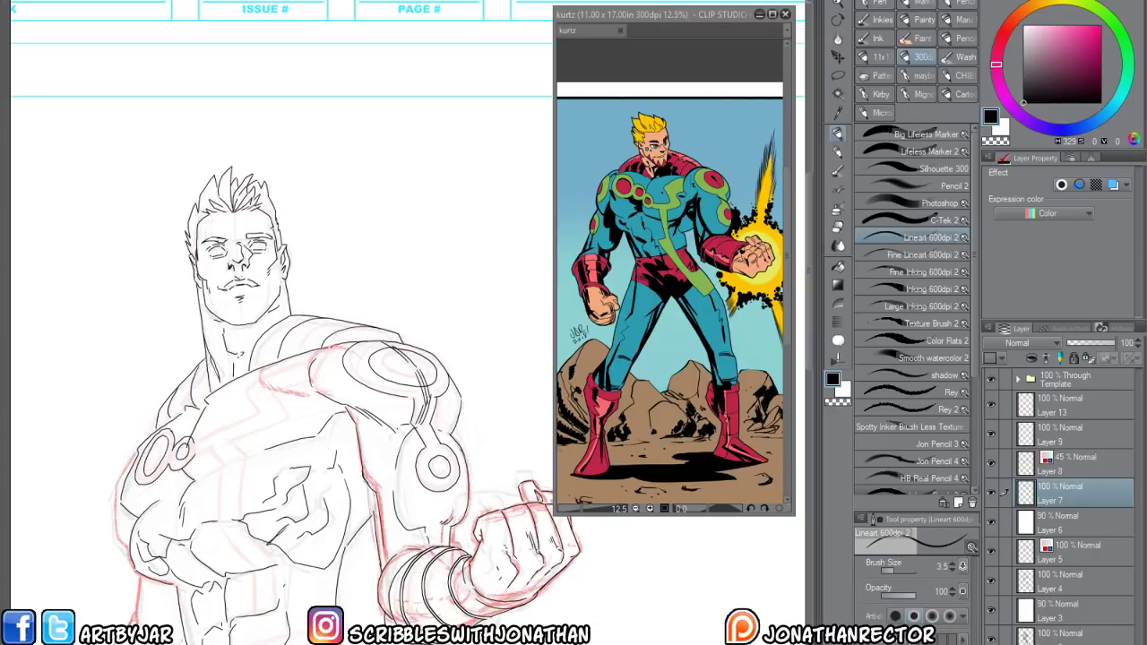
drag(374, 479, 365, 513)
Try inking hollow-cheek contour strokes between the cheekbone and the corner of the mouth on Layer 7
scroll(358, 376, left, 1)
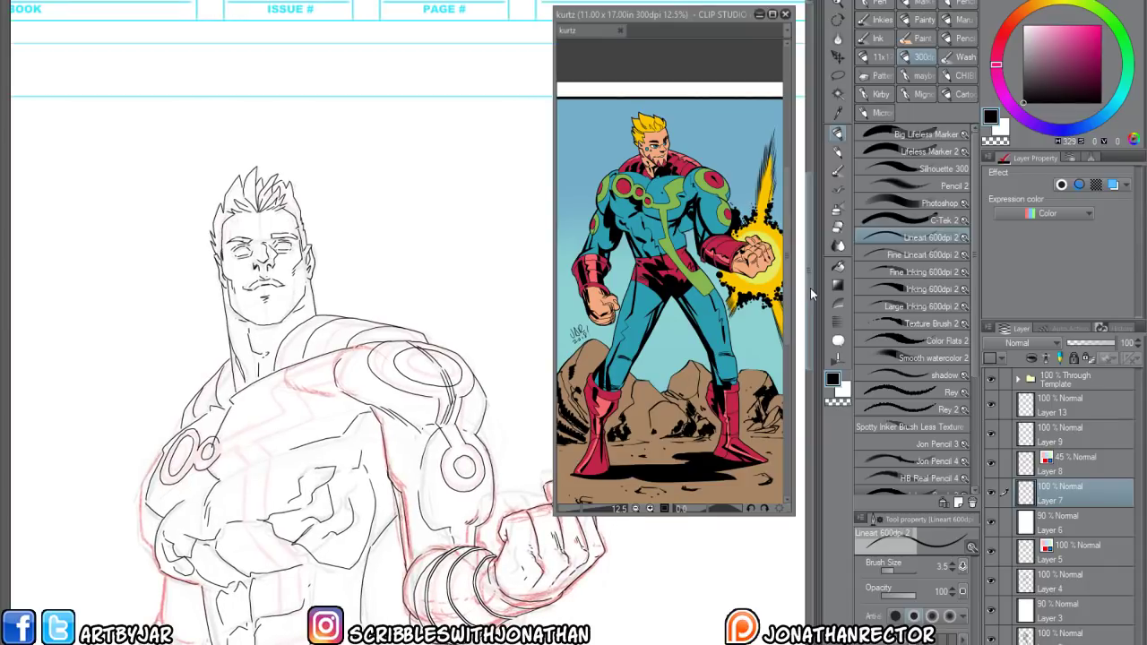
drag(809, 288, 807, 319)
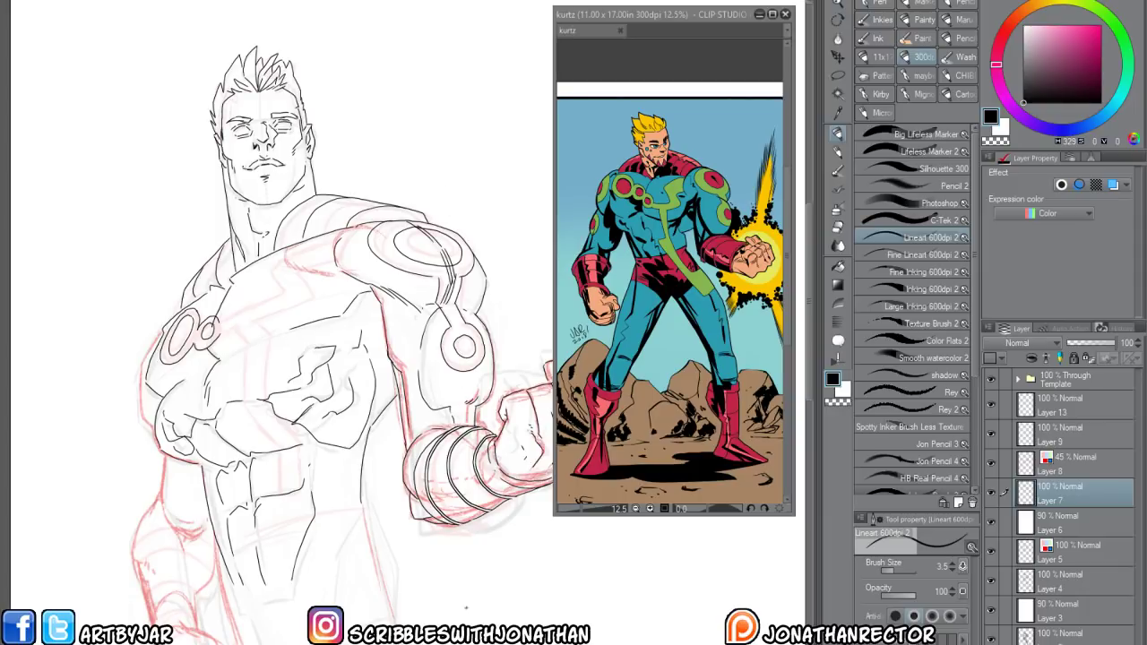
drag(218, 471, 232, 458)
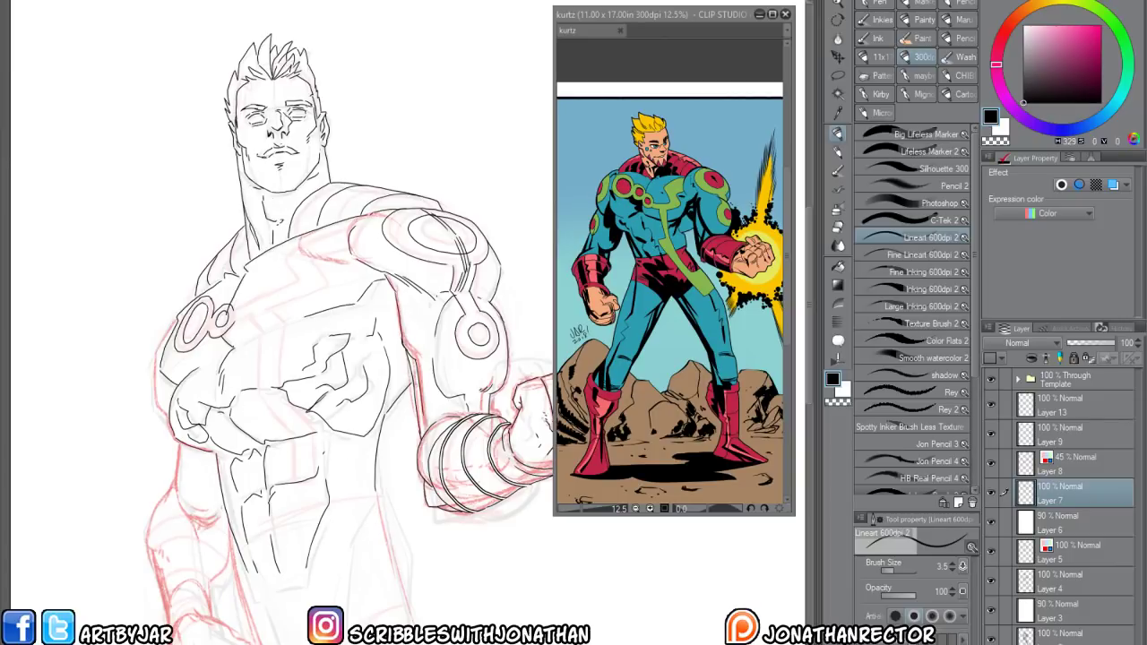
scroll(263, 51, up, 2)
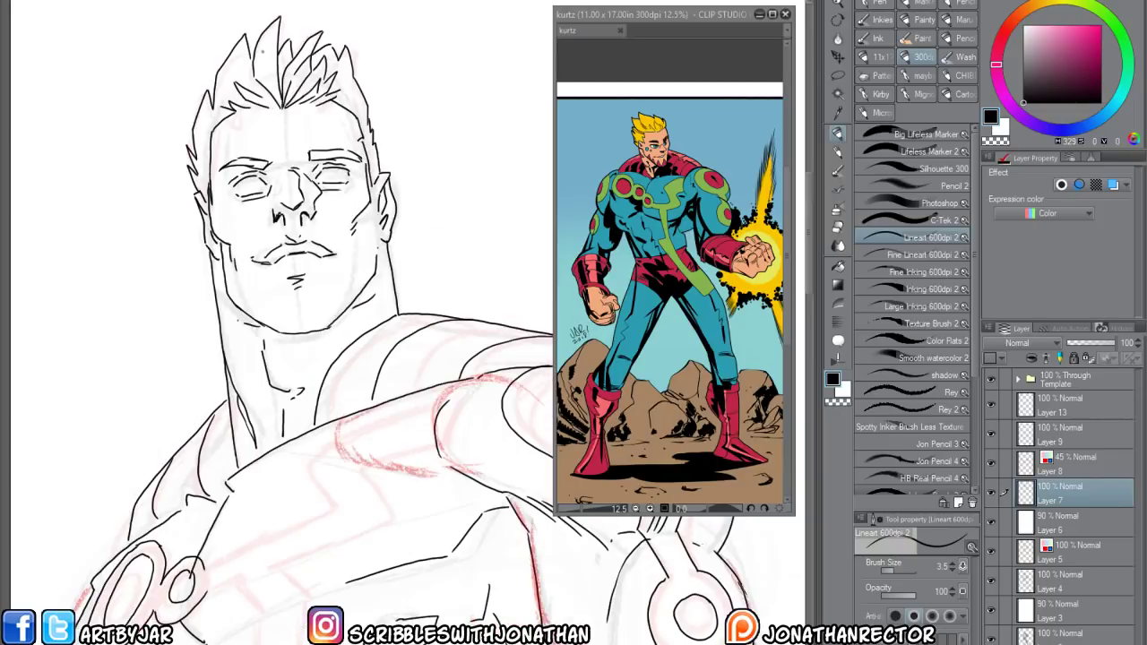
drag(265, 358, 272, 508)
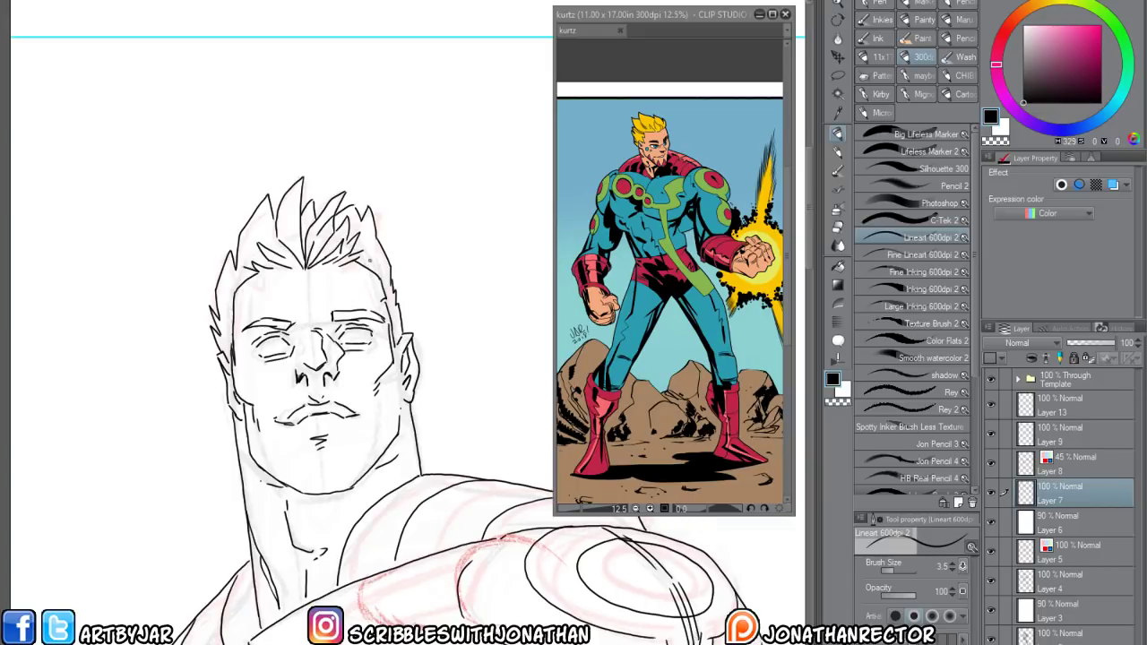
mouse_move(290, 446)
mouse_down()
mouse_move(305, 450)
mouse_move(271, 453)
mouse_up()
mouse_move(278, 394)
mouse_down()
mouse_move(271, 453)
mouse_move(265, 442)
mouse_up()
mouse_move(253, 386)
mouse_down()
mouse_move(271, 414)
mouse_move(270, 401)
mouse_up()
drag(249, 373, 267, 396)
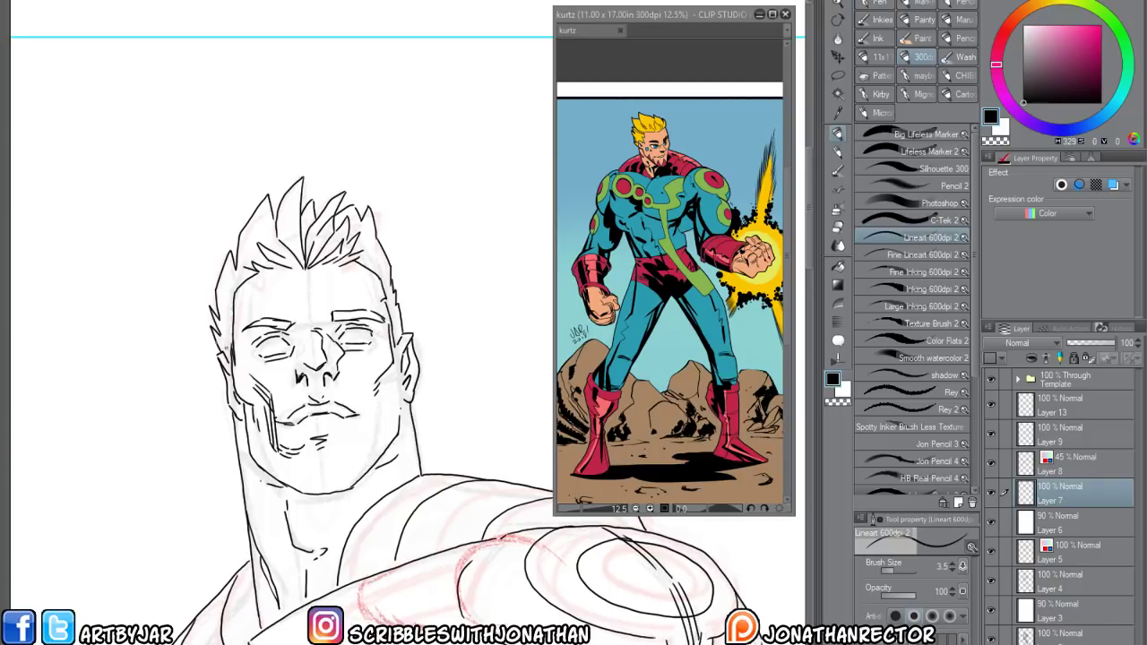
Undo the hollow-cheek strokes on the face
key(ctrl+z)
key(ctrl+z)
key(ctrl+z)
key(ctrl+z)
key(ctrl+z)
key(ctrl+z)
key(ctrl+z)
key(ctrl+z)
key(ctrl+z)
key(ctrl+z)
key(ctrl+z)
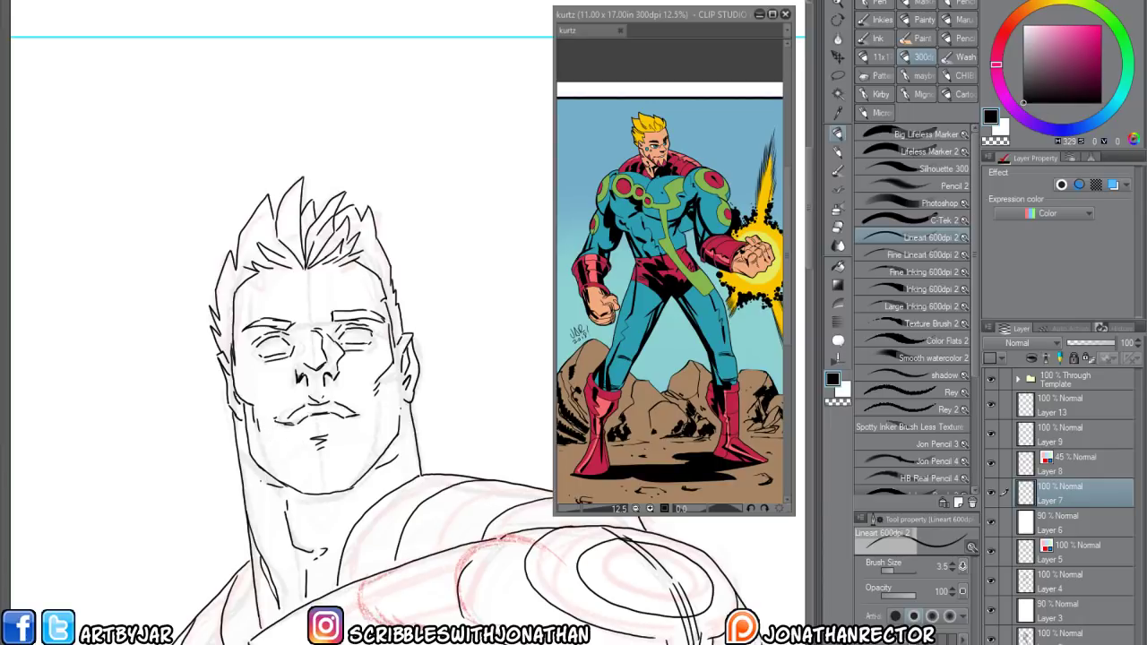
key(ctrl+y)
Shift the kurtz reference window slightly over the canvas
drag(587, 14, 580, 10)
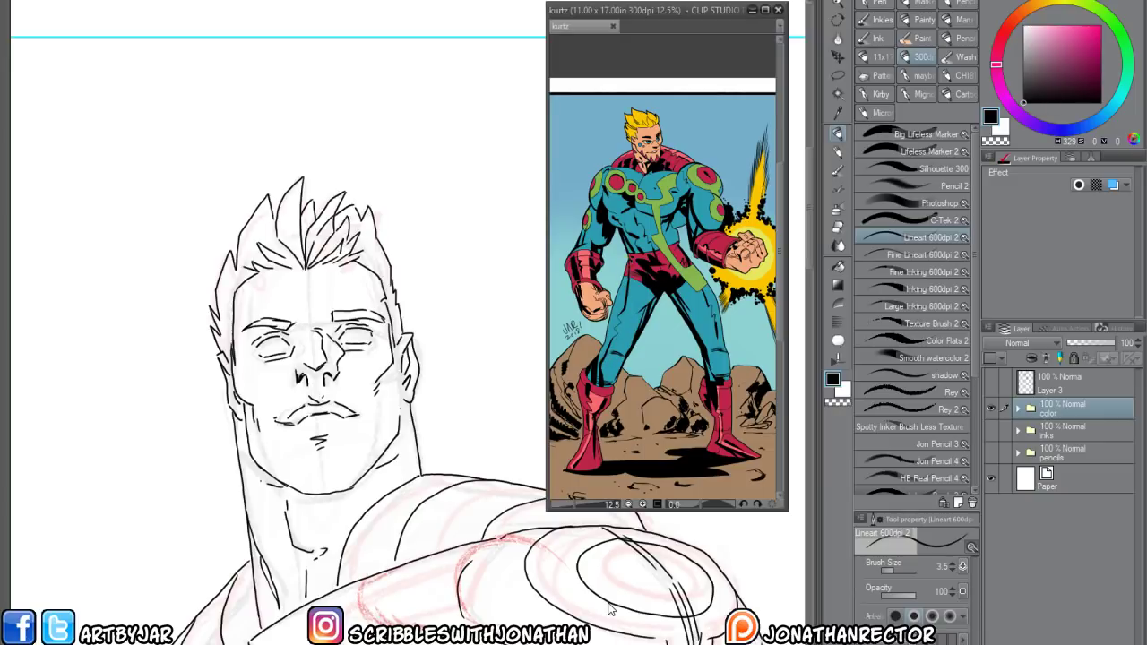
Return to the figure drawing and ink the zigzag chest stripe and its band running down the torso on Layer 7
click(810, 200)
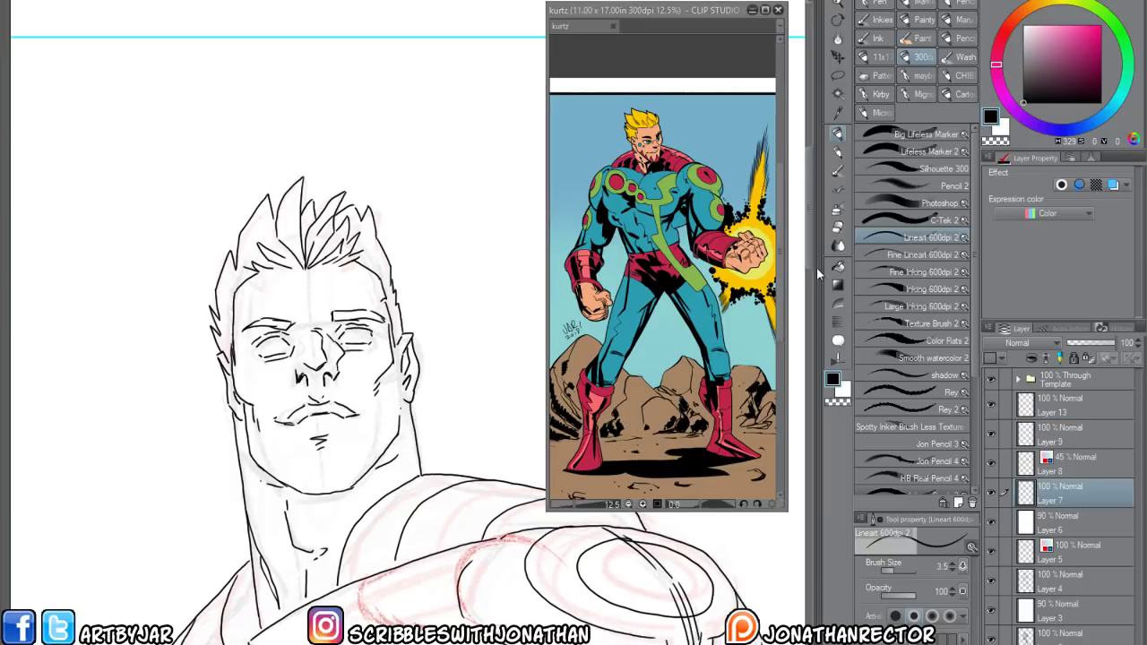
drag(810, 254, 809, 304)
key(ctrl+minus)
key(ctrl+minus)
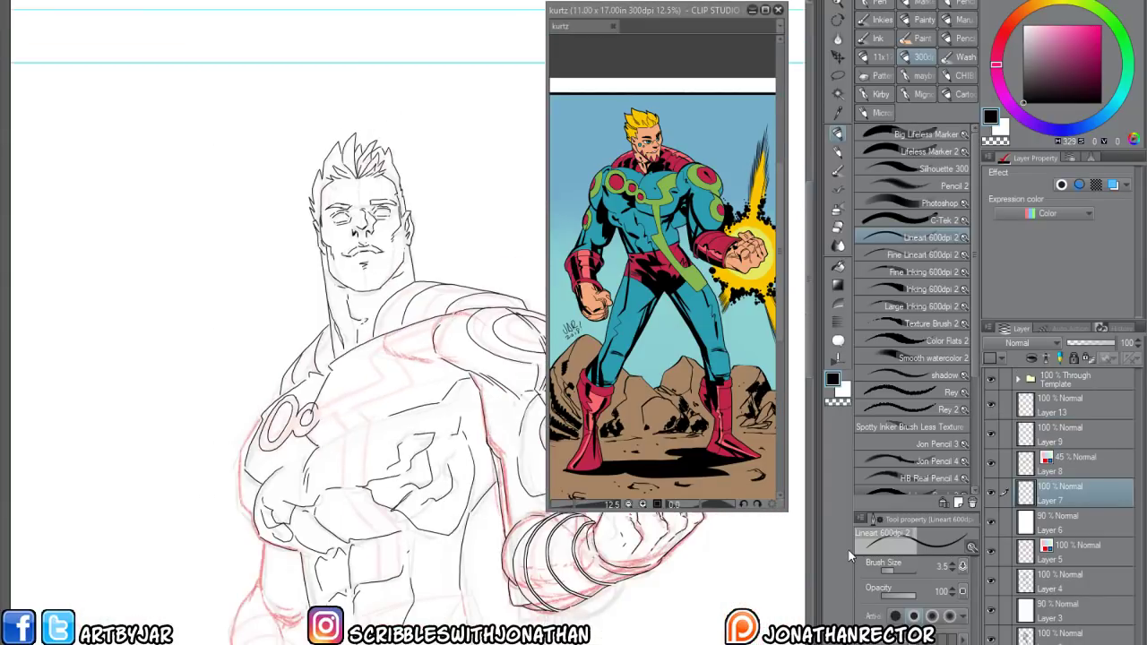
mouse_move(444, 641)
mouse_down()
mouse_move(274, 599)
mouse_move(289, 611)
mouse_move(333, 602)
mouse_up()
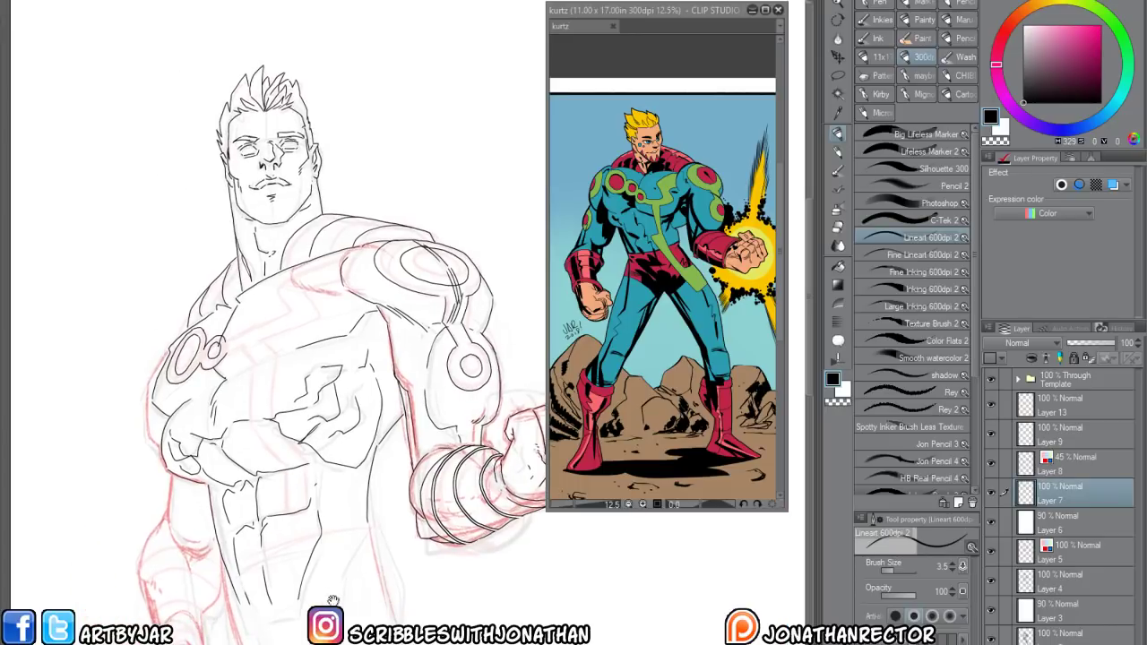
drag(226, 612, 288, 642)
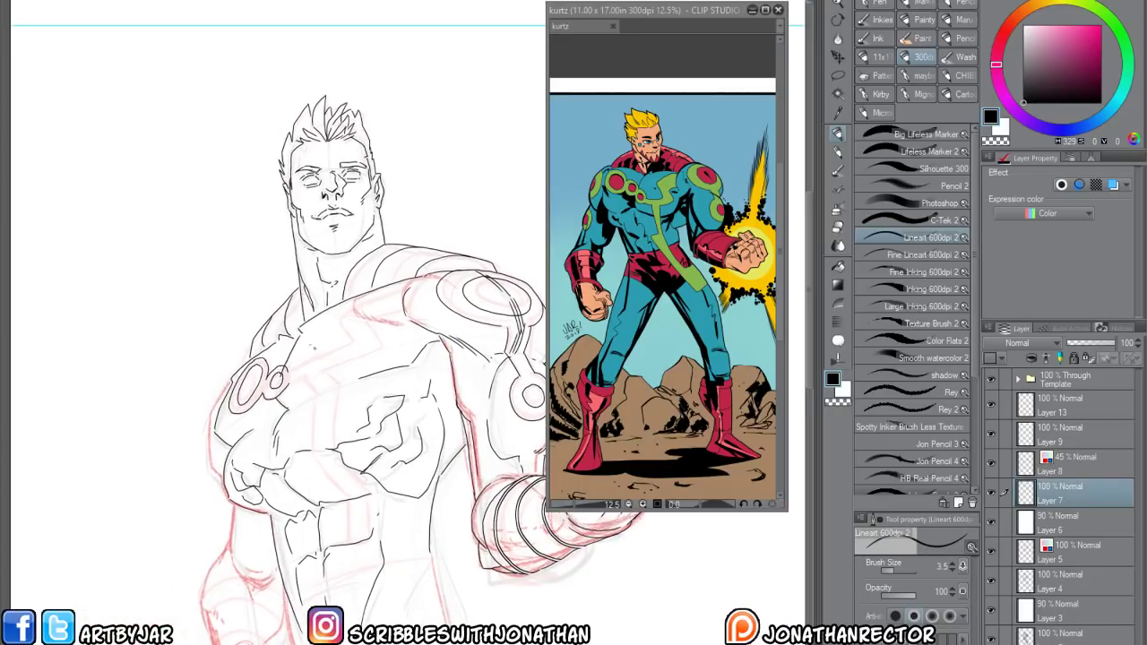
mouse_move(288, 384)
mouse_down()
mouse_move(307, 373)
mouse_move(315, 391)
mouse_move(312, 455)
mouse_move(347, 497)
mouse_move(350, 534)
mouse_move(369, 511)
mouse_move(350, 470)
mouse_up()
mouse_move(349, 471)
mouse_down()
mouse_move(328, 438)
mouse_move(323, 374)
mouse_move(264, 408)
mouse_move(252, 494)
mouse_move(351, 487)
mouse_move(335, 459)
mouse_move(392, 445)
mouse_move(398, 425)
mouse_up()
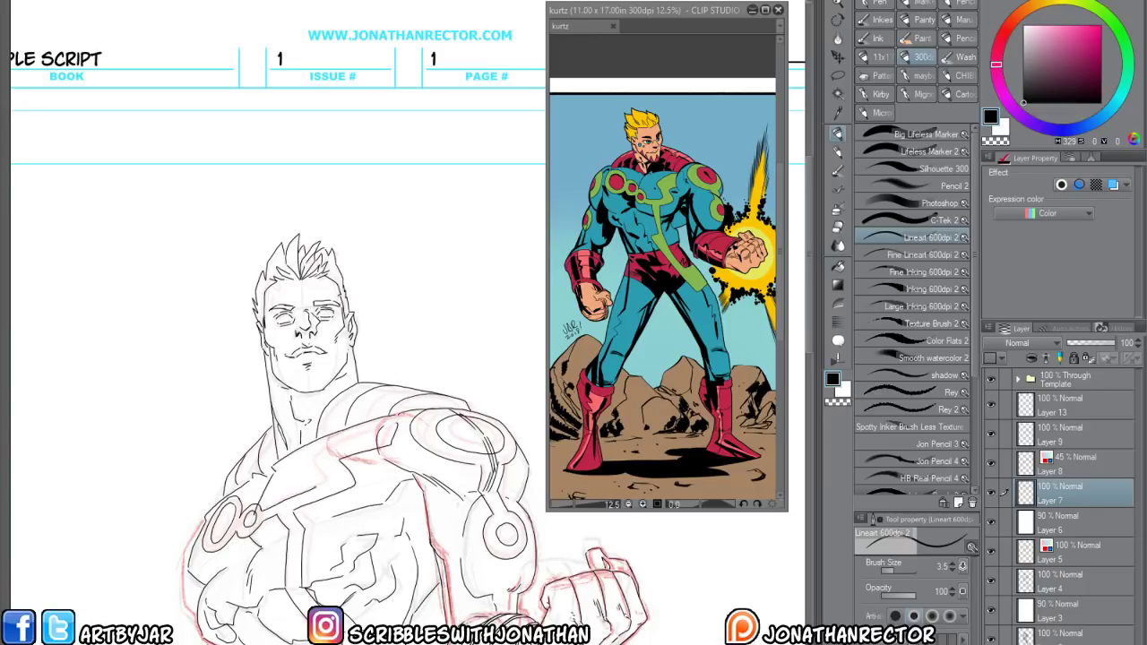
mouse_move(323, 488)
mouse_down()
mouse_move(303, 449)
mouse_move(391, 421)
mouse_up()
drag(229, 604, 244, 499)
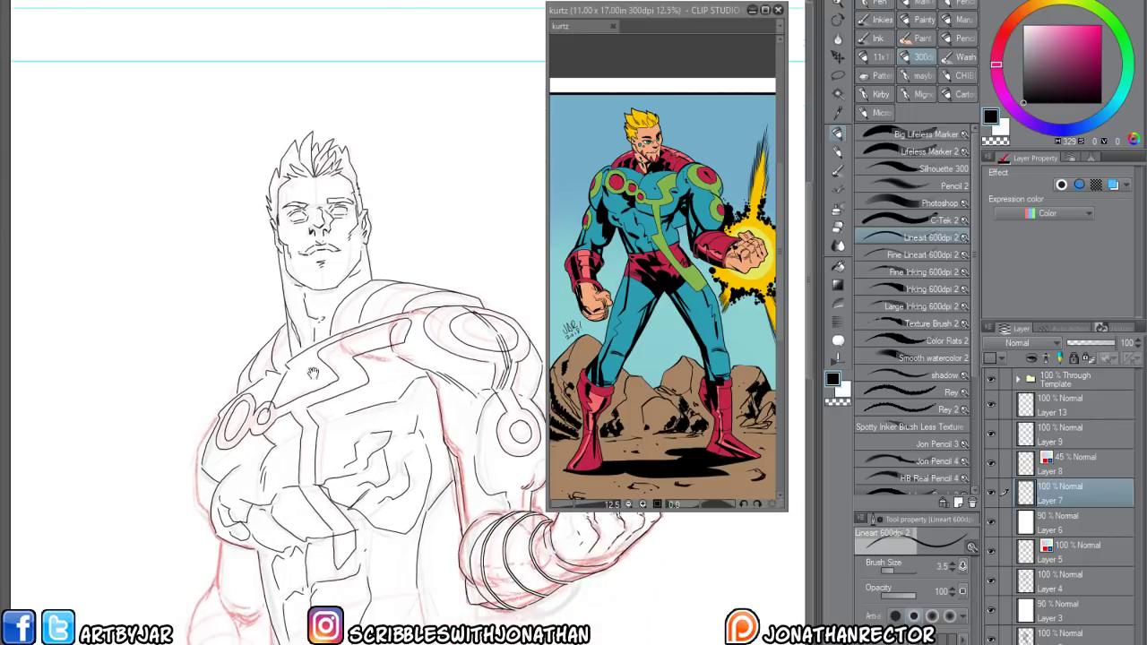
Ink the lowered arm's outer contour above the elbow and add short crease strokes at the elbow
drag(313, 372, 313, 319)
drag(296, 430, 300, 388)
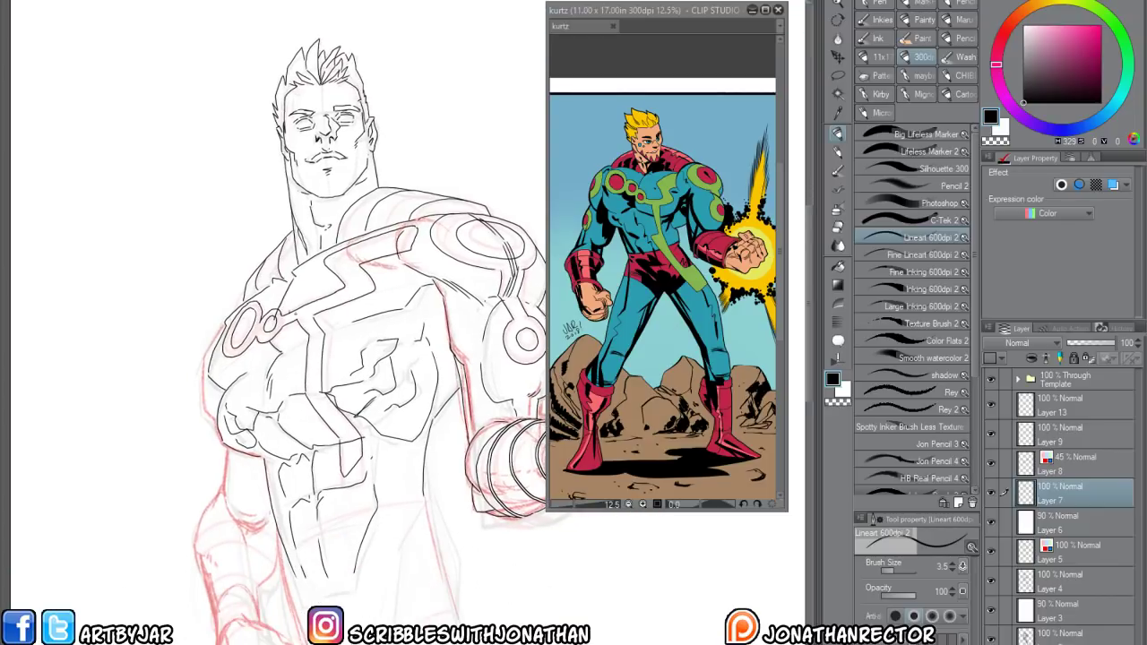
drag(272, 502, 257, 485)
drag(280, 362, 218, 355)
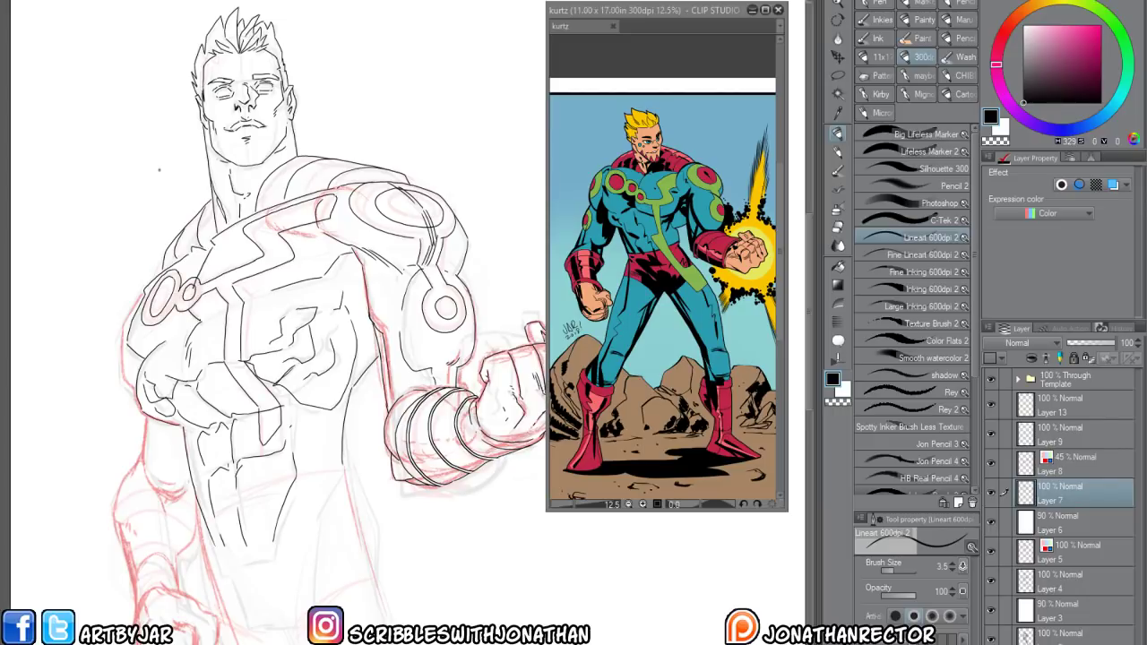
drag(165, 581, 228, 567)
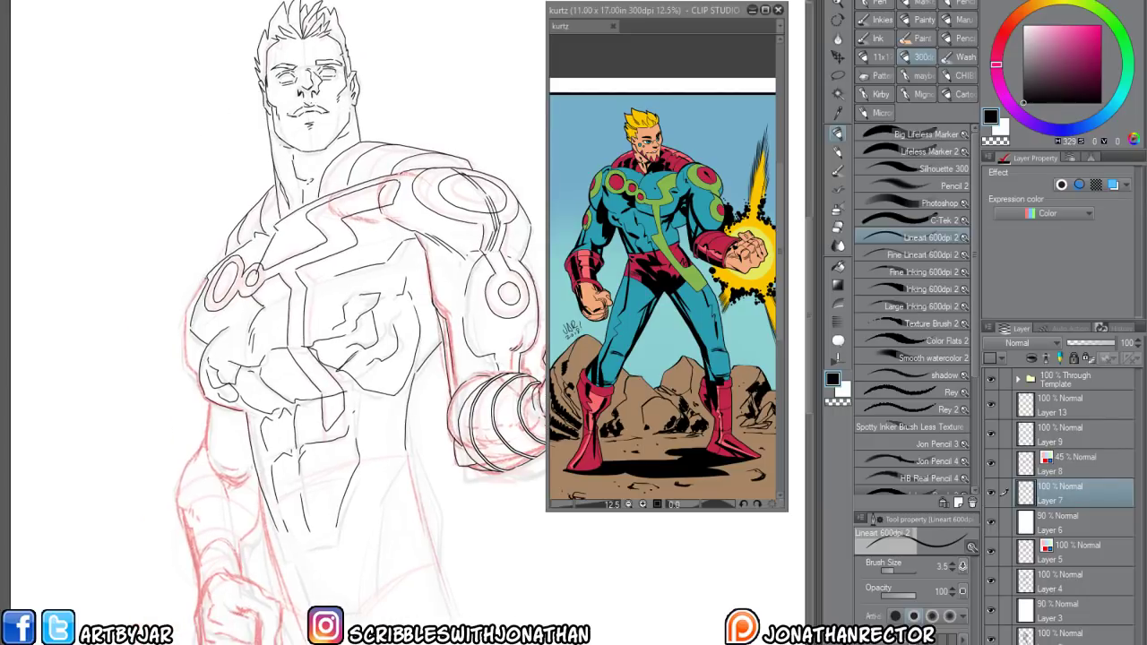
mouse_move(206, 280)
mouse_down()
mouse_move(184, 360)
mouse_move(213, 464)
mouse_move(236, 470)
mouse_move(177, 491)
mouse_up()
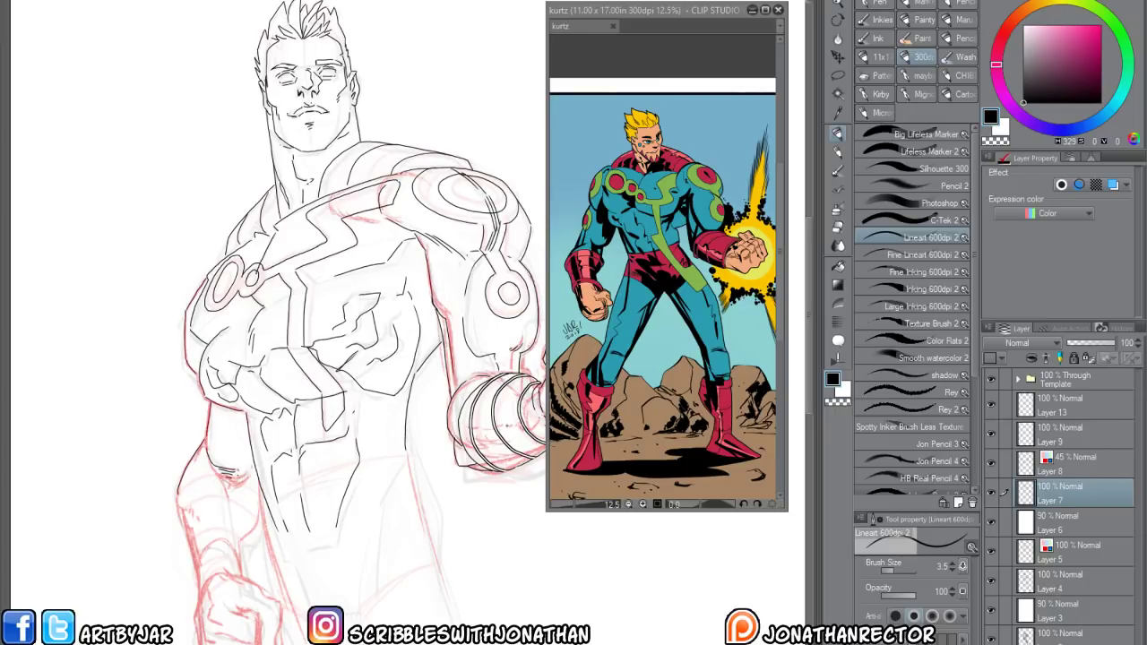
Shift the kurtz reference window slightly and examine the coloured close-up artwork of the hero for costume details
drag(584, 9, 592, 6)
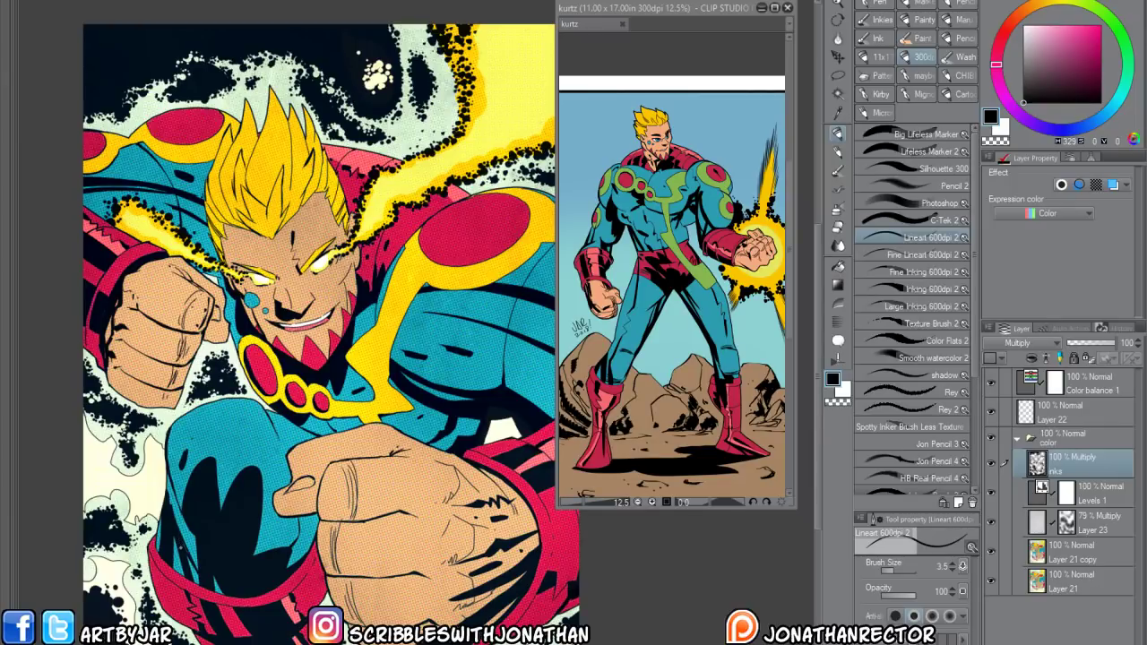
drag(358, 322, 296, 312)
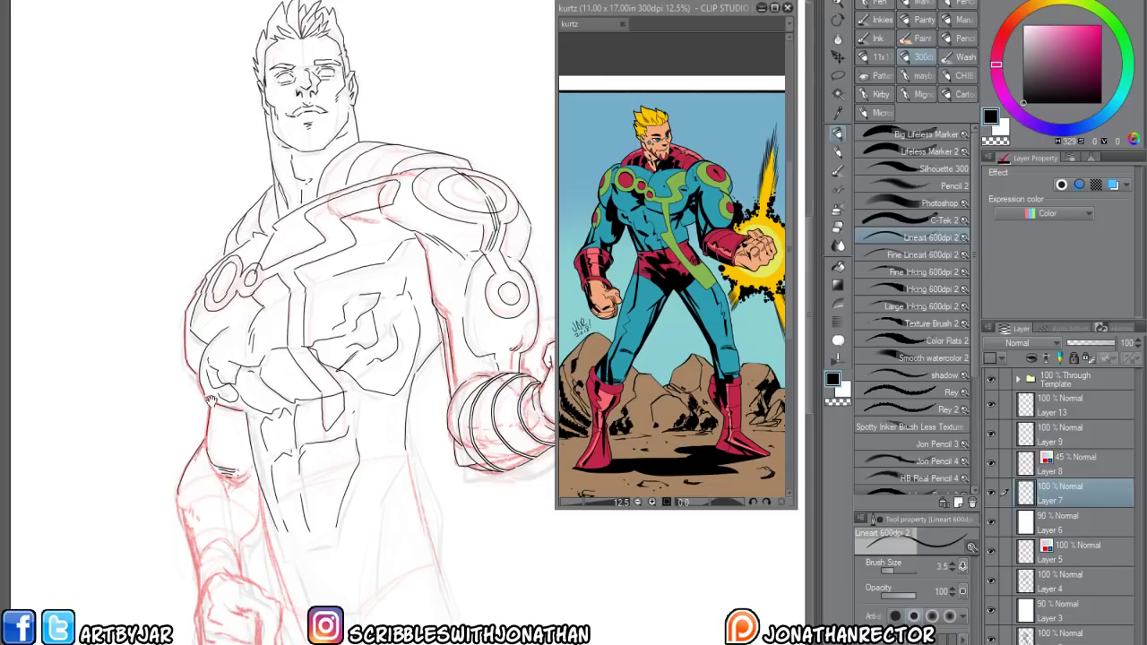
Ink the lowered fist's outline and curled fingers over the red sketch, cleaning up stray marks with the hard eraser
drag(285, 74, 247, 100)
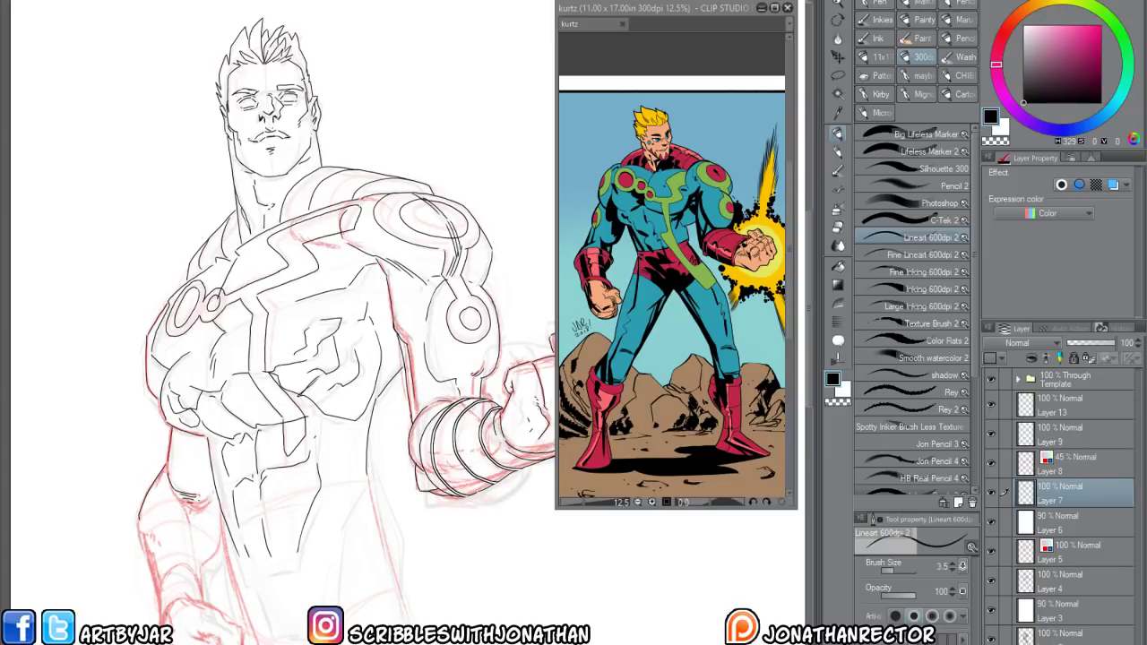
drag(177, 627, 183, 582)
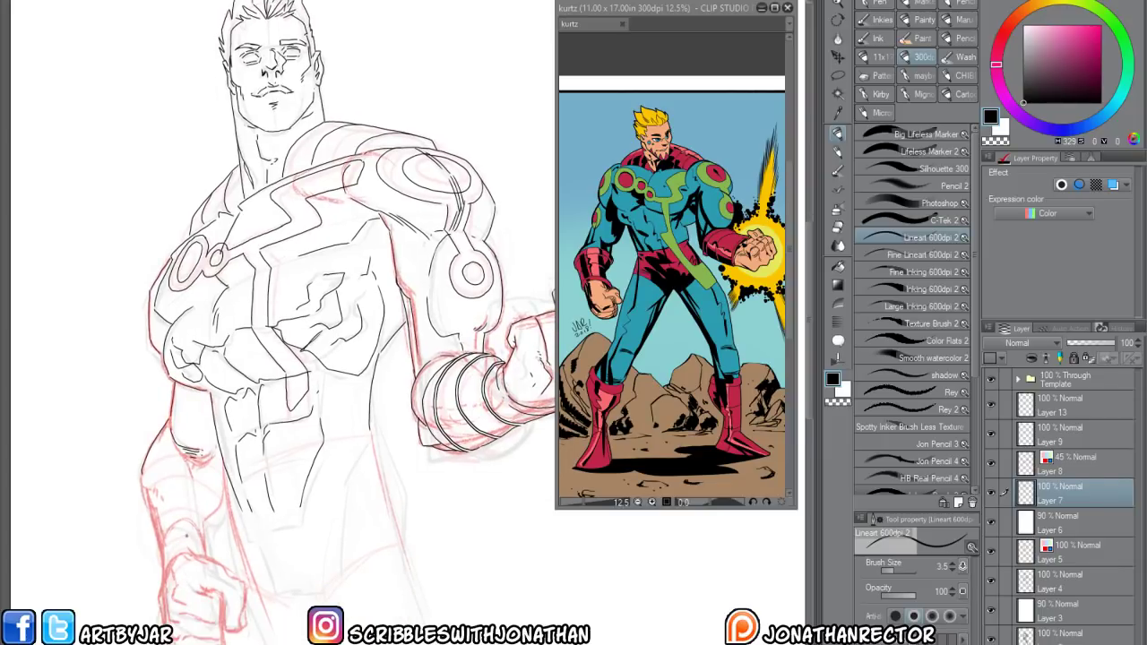
mouse_move(171, 539)
mouse_down()
mouse_move(174, 522)
mouse_move(192, 537)
mouse_move(163, 578)
mouse_move(179, 575)
mouse_move(188, 598)
mouse_move(223, 606)
mouse_move(226, 579)
mouse_up()
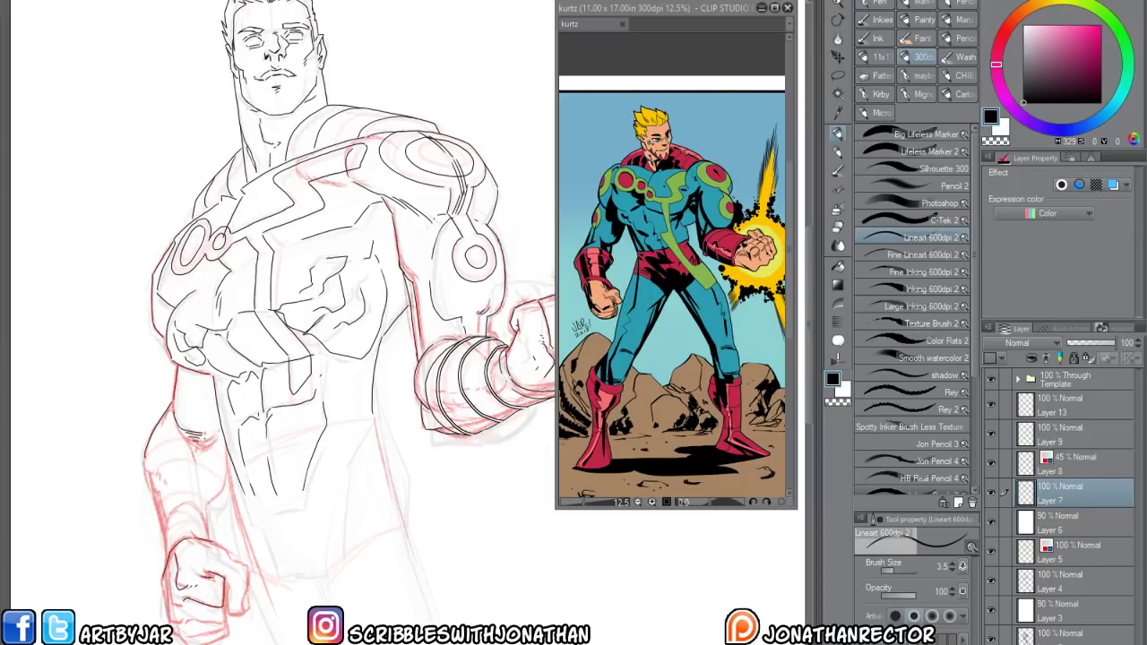
drag(153, 505, 151, 484)
mouse_move(168, 551)
mouse_down()
mouse_move(166, 584)
mouse_move(180, 597)
mouse_move(222, 602)
mouse_up()
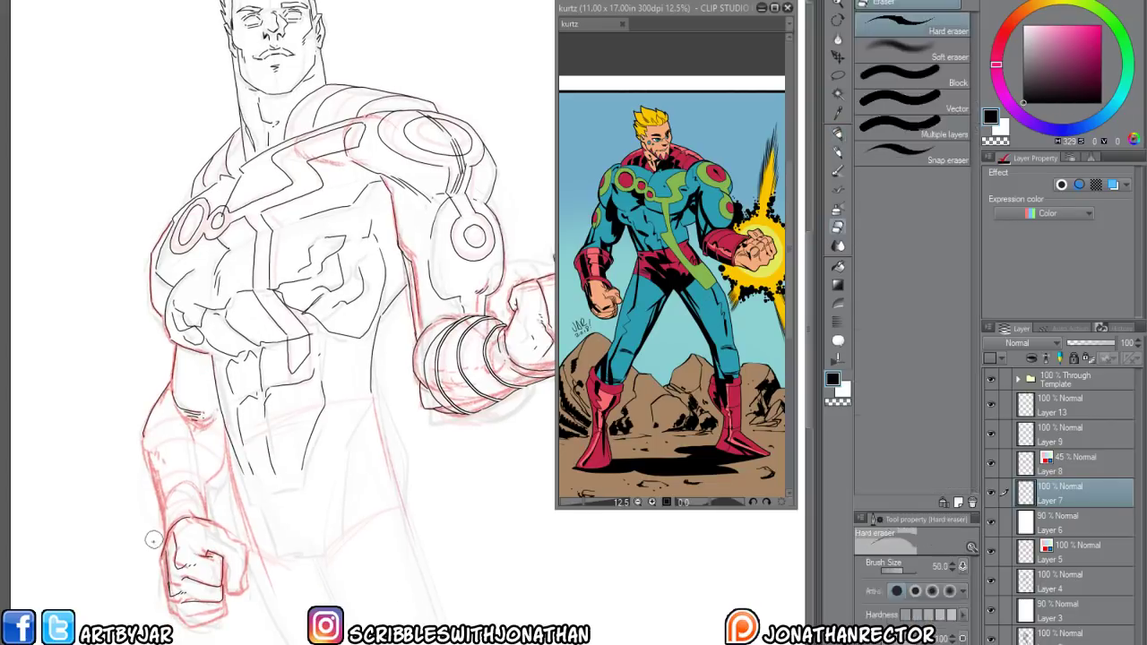
mouse_move(165, 538)
mouse_down()
mouse_move(170, 613)
mouse_move(183, 622)
mouse_move(224, 608)
mouse_move(196, 629)
mouse_move(224, 614)
mouse_up()
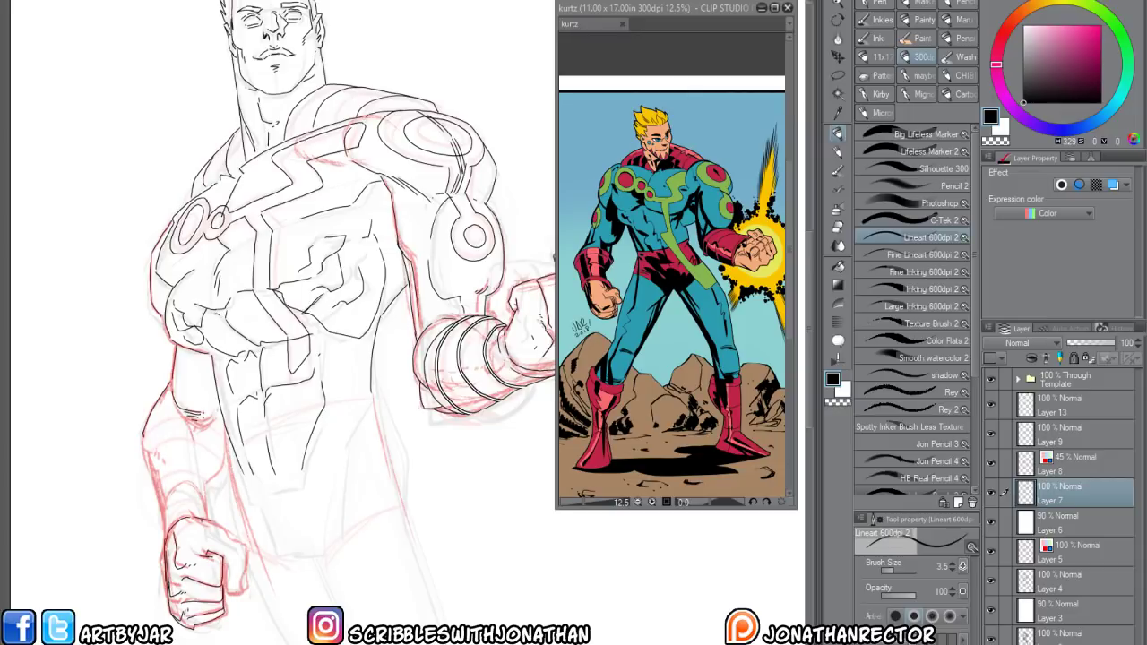
Ink the lowered fist's thumb and the back of the hand up to the wrist, undoing the last stray stroke
mouse_move(208, 520)
mouse_down()
mouse_move(245, 561)
mouse_move(230, 595)
mouse_move(215, 544)
mouse_move(227, 560)
mouse_up()
drag(207, 542, 202, 557)
drag(177, 515, 216, 516)
key(ctrl+z)
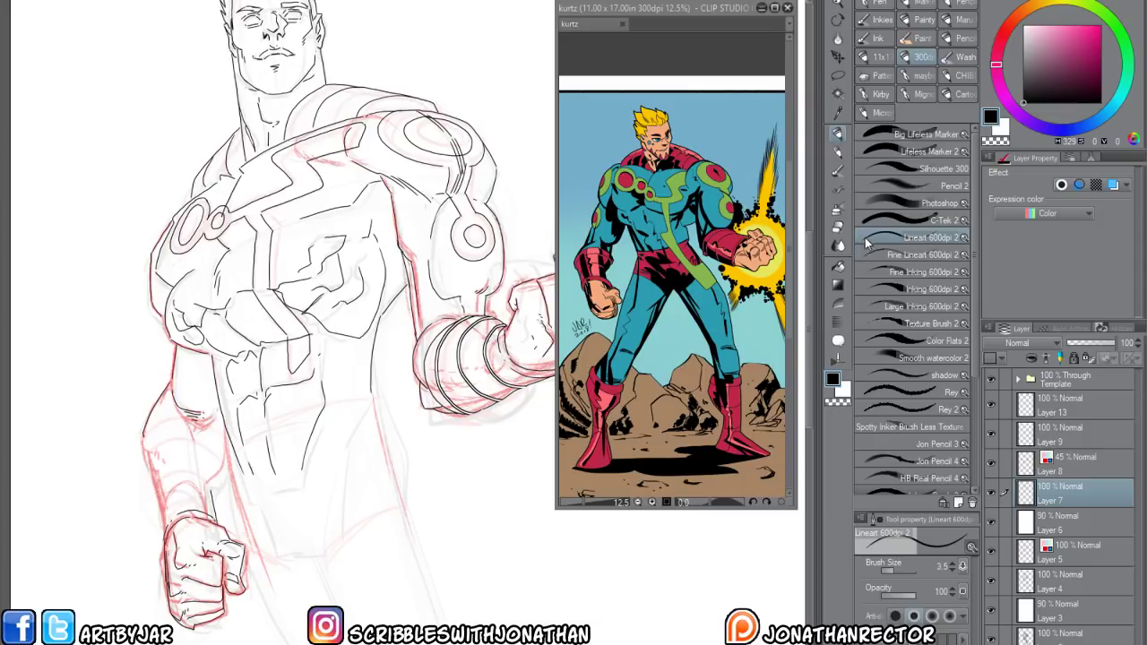
Ink the lowered forearm's inner and outer contours and the curved glove edge below the elbow
drag(188, 581, 238, 622)
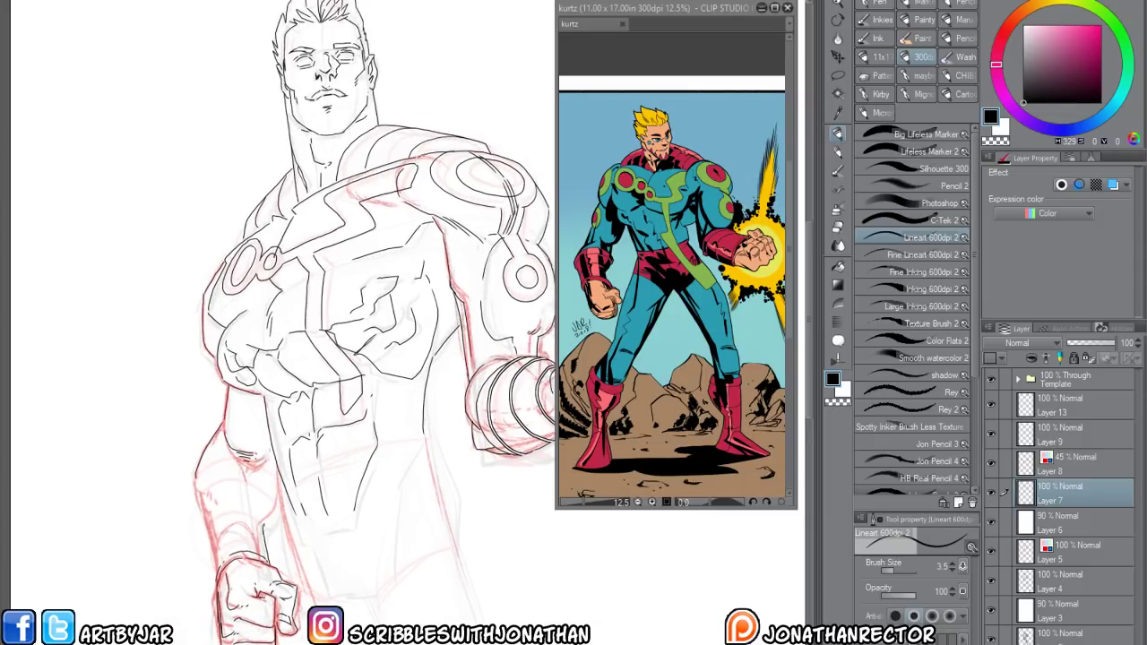
drag(267, 514, 274, 525)
drag(272, 482, 280, 517)
drag(196, 477, 215, 589)
mouse_move(191, 486)
mouse_down()
mouse_move(235, 458)
mouse_move(276, 472)
mouse_move(240, 457)
mouse_move(270, 454)
mouse_up()
Add a new layer above Layer 7, enlarge the Lineart brush to 12, and ink a thick curved band around the wrist
mouse_move(174, 523)
mouse_down()
mouse_move(169, 482)
mouse_move(201, 491)
mouse_move(187, 531)
mouse_move(192, 509)
mouse_move(231, 497)
mouse_move(247, 511)
mouse_up()
key(ctrl+shift+n)
key(])
key(])
key(])
key(])
key(])
key(])
key(])
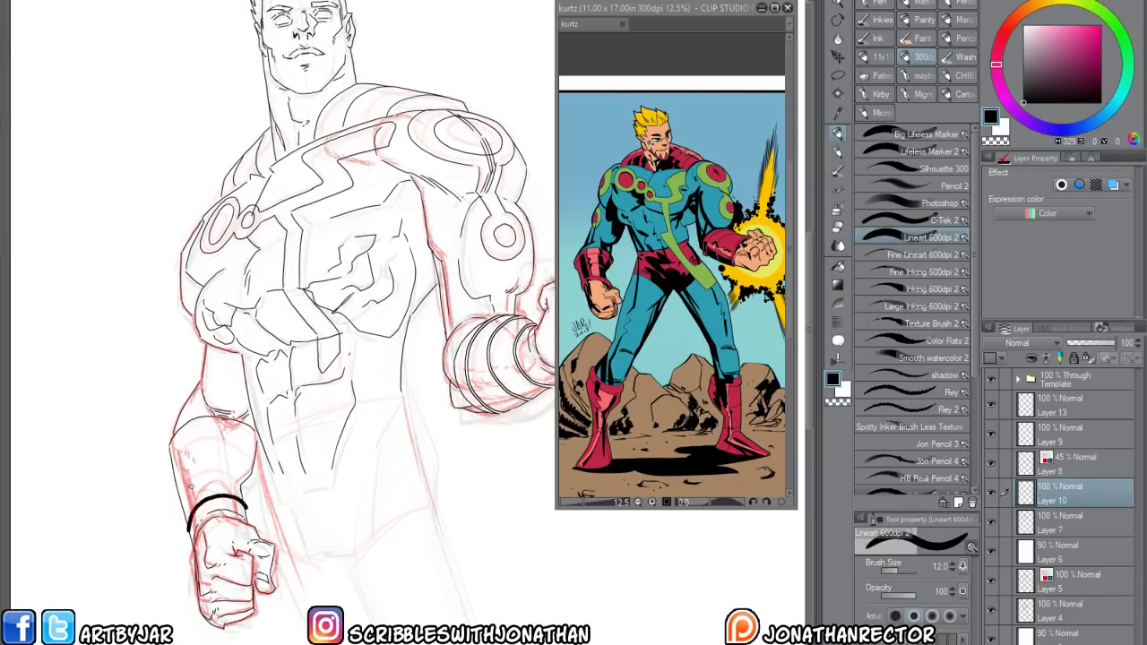
Ink the remaining double-line bands around the lowered forearm on Layer 10 and trim their overrunning ends with the hard eraser
click(990, 498)
click(990, 498)
mouse_move(178, 495)
mouse_down()
mouse_move(188, 477)
mouse_move(233, 463)
mouse_move(244, 480)
mouse_up()
mouse_move(170, 465)
mouse_down()
mouse_move(198, 436)
mouse_move(240, 437)
mouse_move(254, 460)
mouse_up()
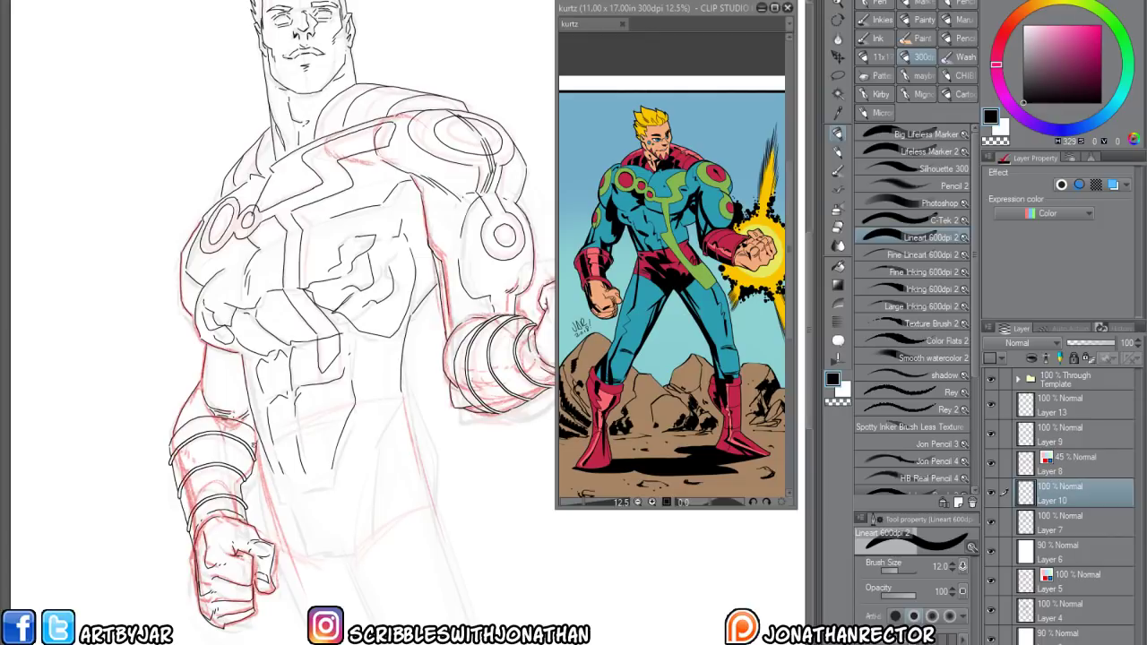
key(e)
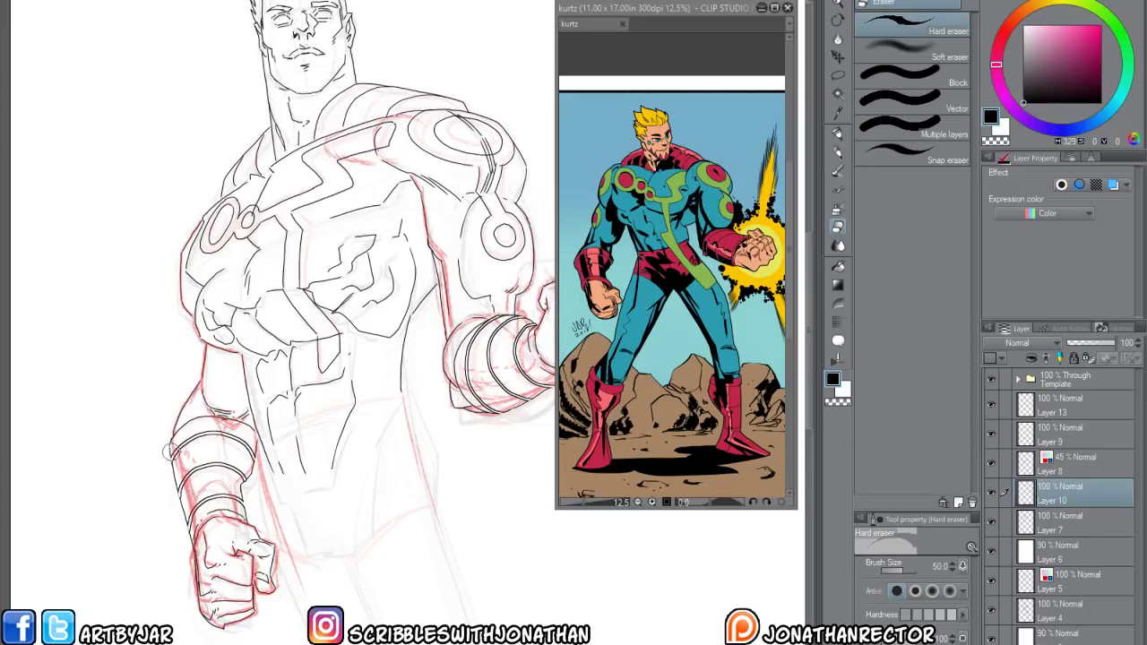
key(p)
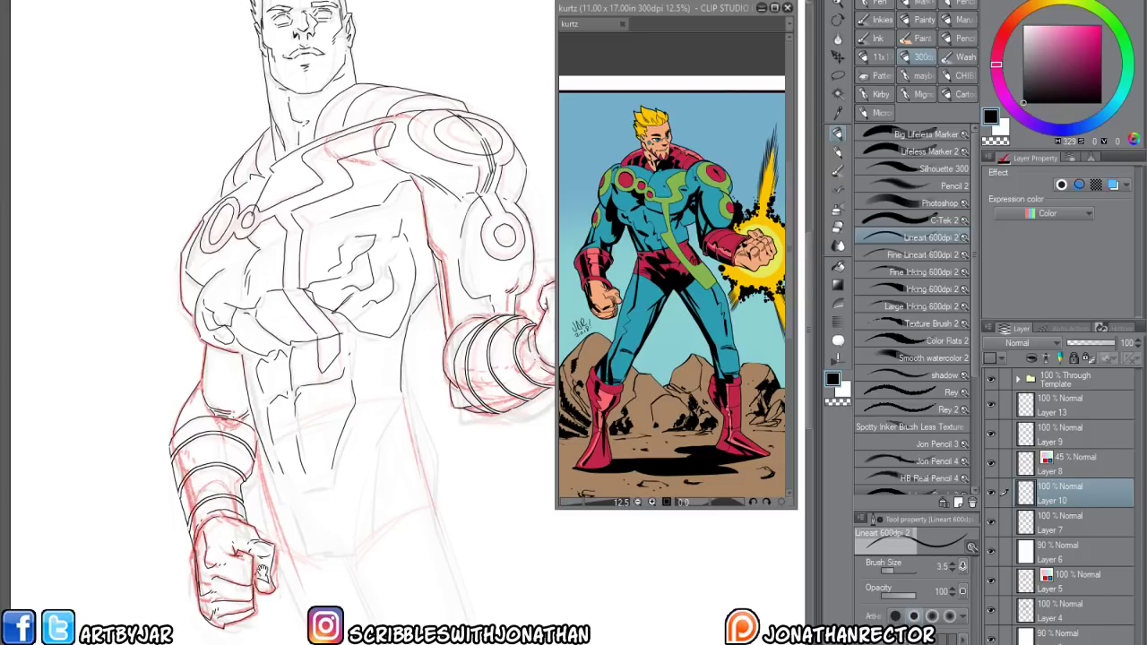
Ink the outer contours of the hips and thighs on both sides of the figure with the 3.5 Lineart brush
drag(262, 569, 265, 542)
scroll(225, 516, down, 2)
scroll(233, 574, up, 2)
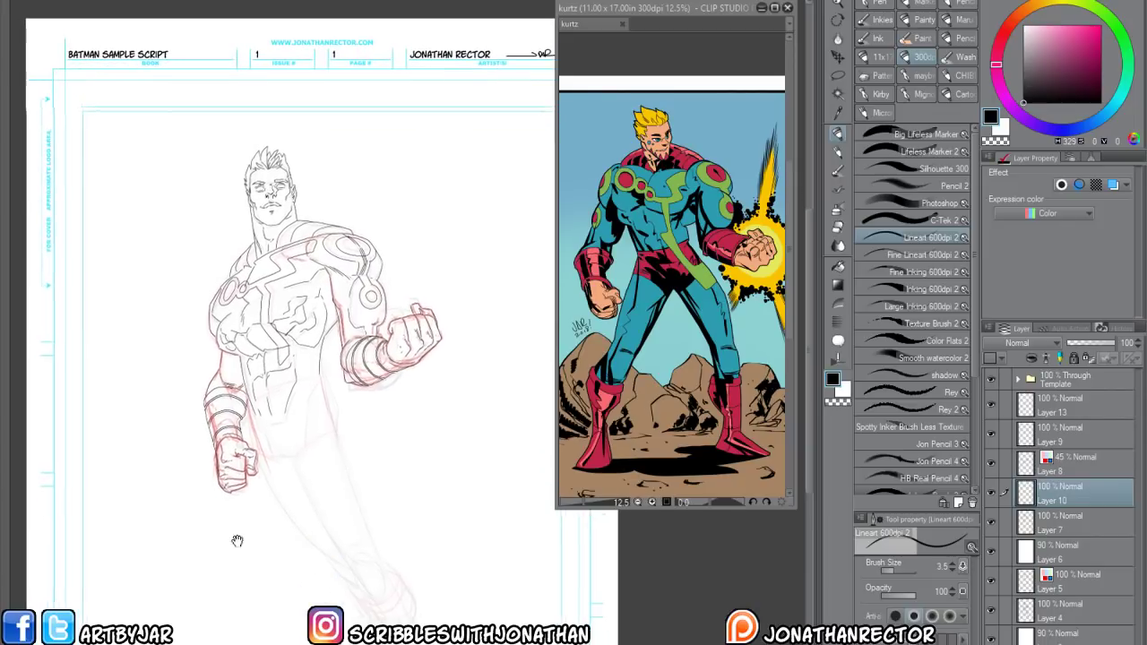
scroll(215, 484, up, 2)
drag(247, 511, 210, 577)
mouse_move(238, 377)
mouse_down()
mouse_move(273, 521)
mouse_move(315, 605)
mouse_up()
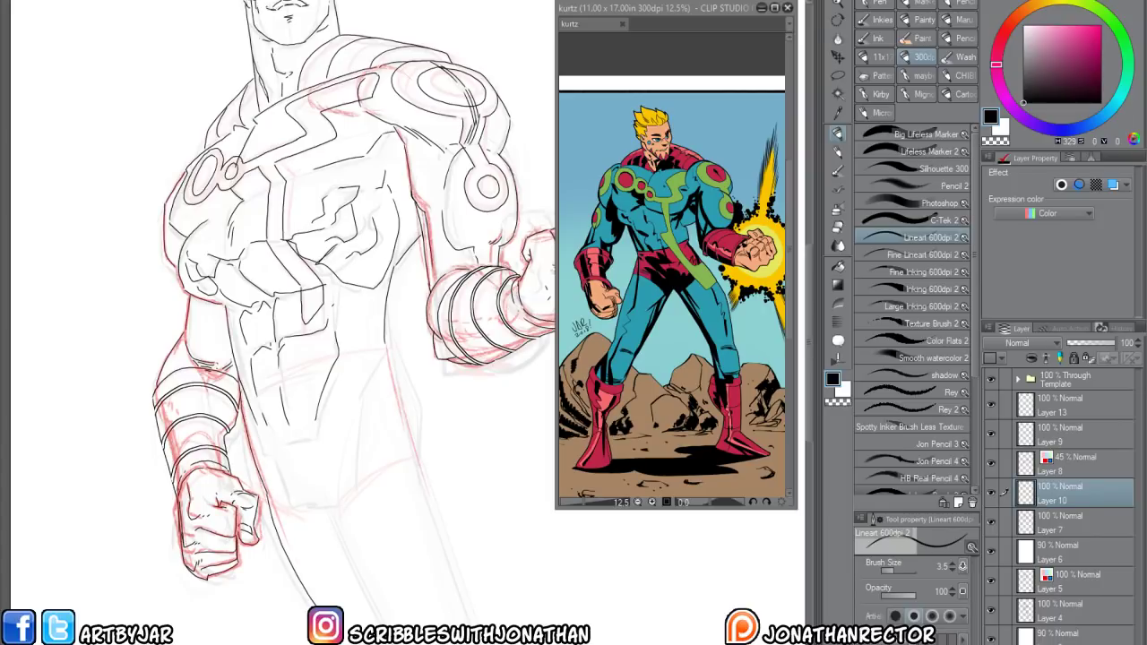
drag(346, 555, 382, 626)
mouse_move(469, 613)
mouse_down()
mouse_move(476, 626)
mouse_move(382, 346)
mouse_move(461, 588)
mouse_up()
key(ctrl+z)
drag(385, 359, 417, 427)
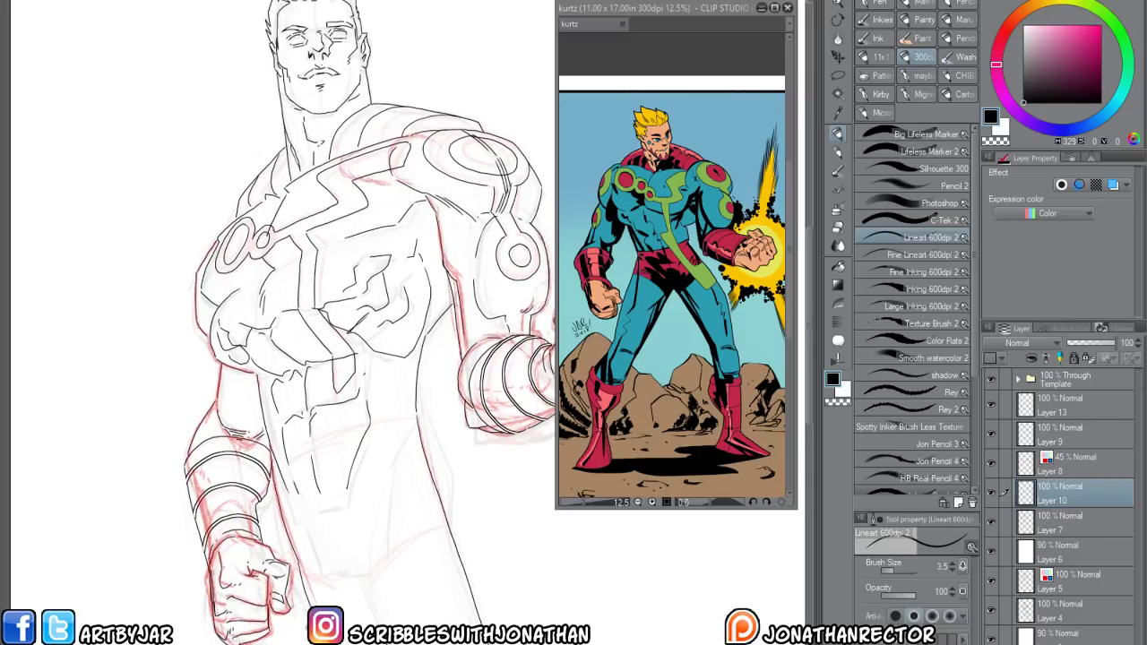
Ink the curved waistline across the abdomen and the start of the inner thigh below the crotch, redoing unsatisfactory strokes
mouse_move(273, 473)
mouse_down()
mouse_move(371, 428)
mouse_move(417, 423)
mouse_up()
key(ctrl+z)
drag(274, 462, 417, 425)
mouse_move(308, 519)
mouse_down()
mouse_move(327, 570)
mouse_move(362, 572)
mouse_move(384, 625)
mouse_up()
key(ctrl+z)
drag(360, 575, 380, 624)
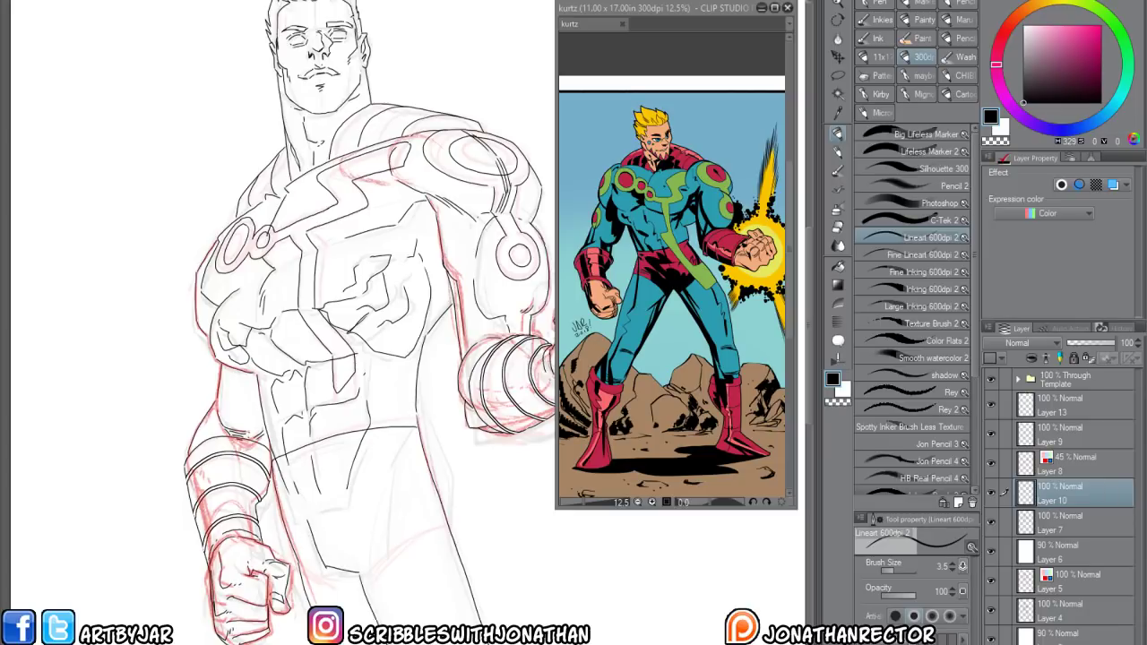
Ink the leg openings of the trunks and extend the thigh contours down to the knees
mouse_move(362, 586)
mouse_down()
mouse_move(395, 550)
mouse_move(447, 525)
mouse_up()
drag(357, 582, 301, 573)
alt+click(281, 556)
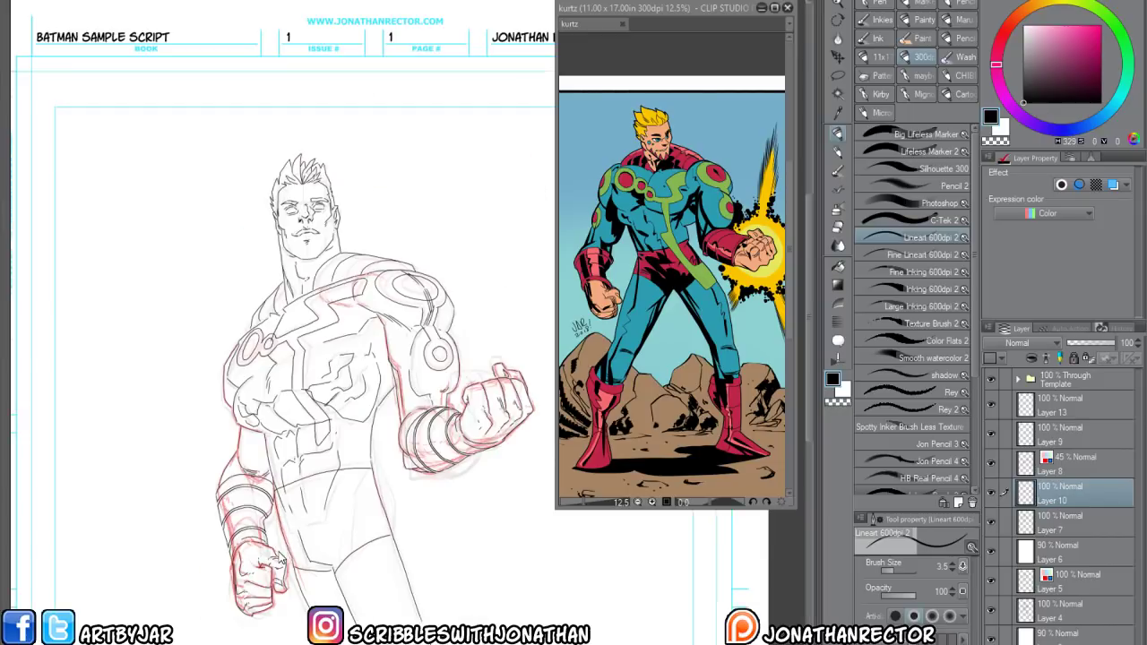
drag(191, 535, 129, 452)
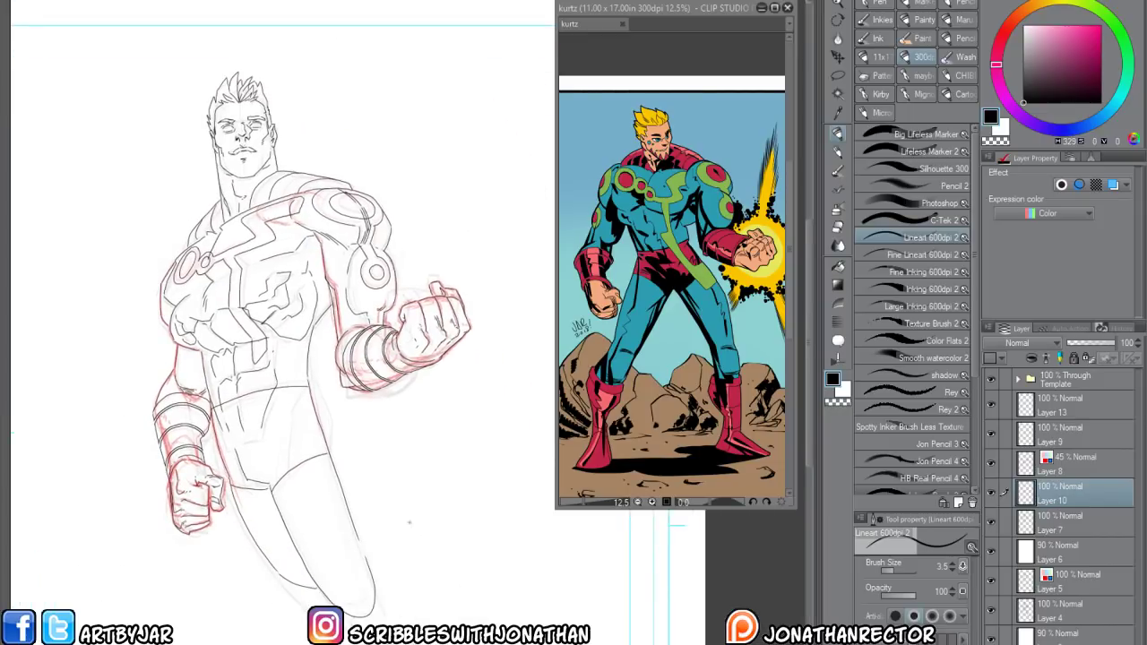
Hide the red sketch on Layer 8 and move Layer 10 and Layer 7 above it in the layer stack
click(991, 461)
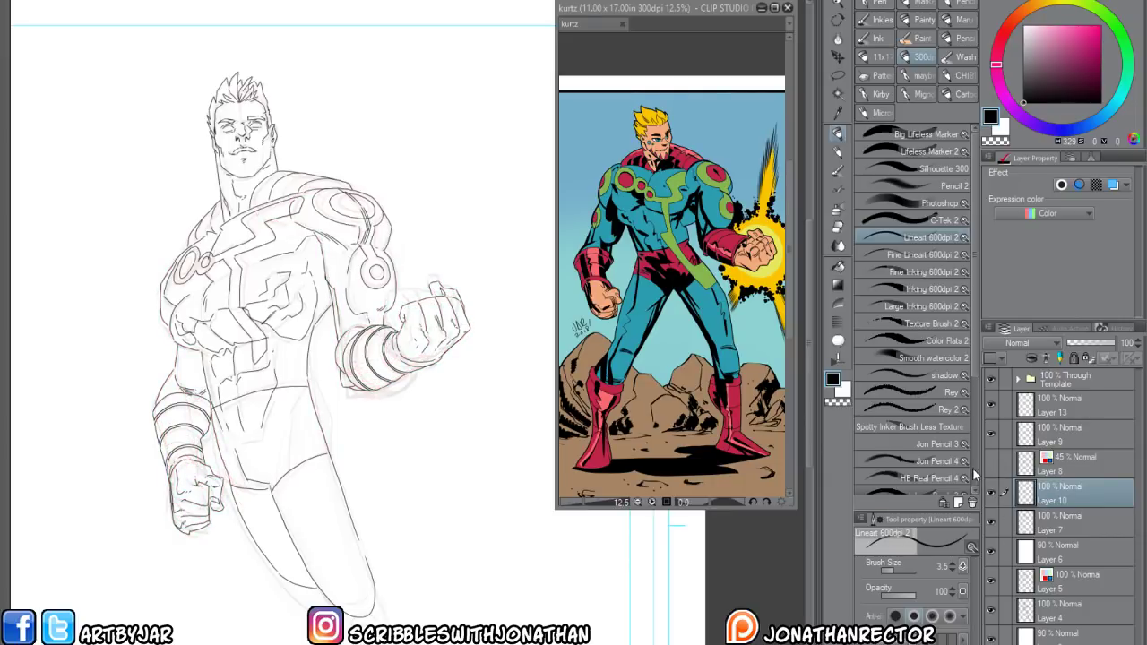
drag(1032, 491, 1031, 444)
drag(1043, 522, 1034, 461)
Group the rough sketch layers from Layer 8 down to just above Board into a folder and hide it
click(1051, 525)
shift+click(1057, 634)
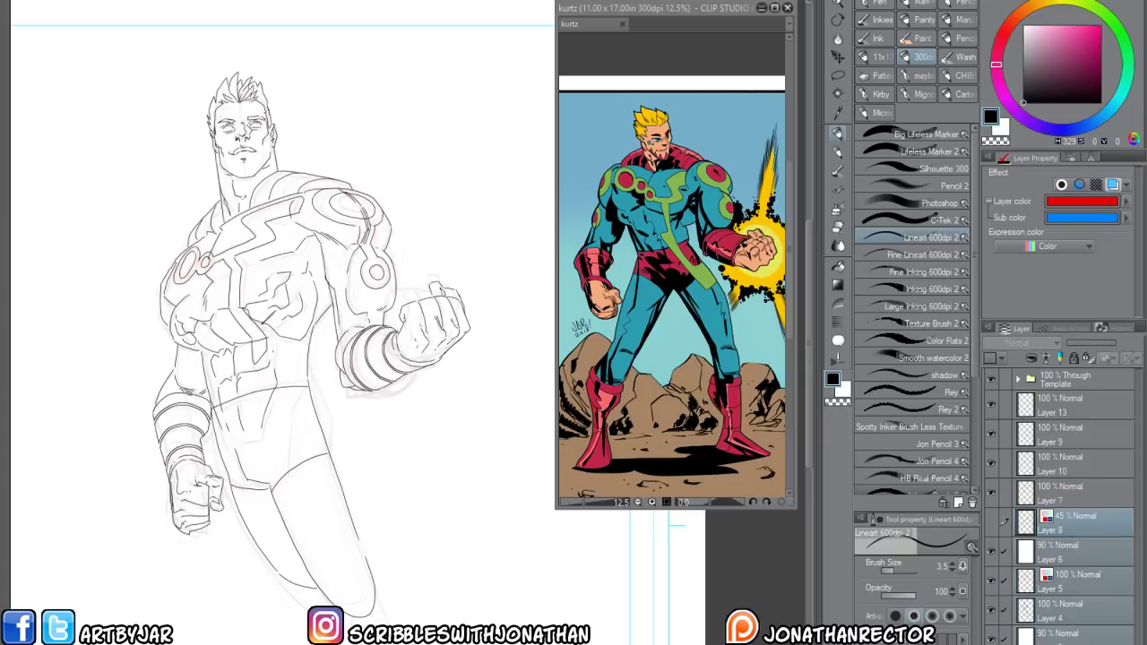
key(ctrl+g)
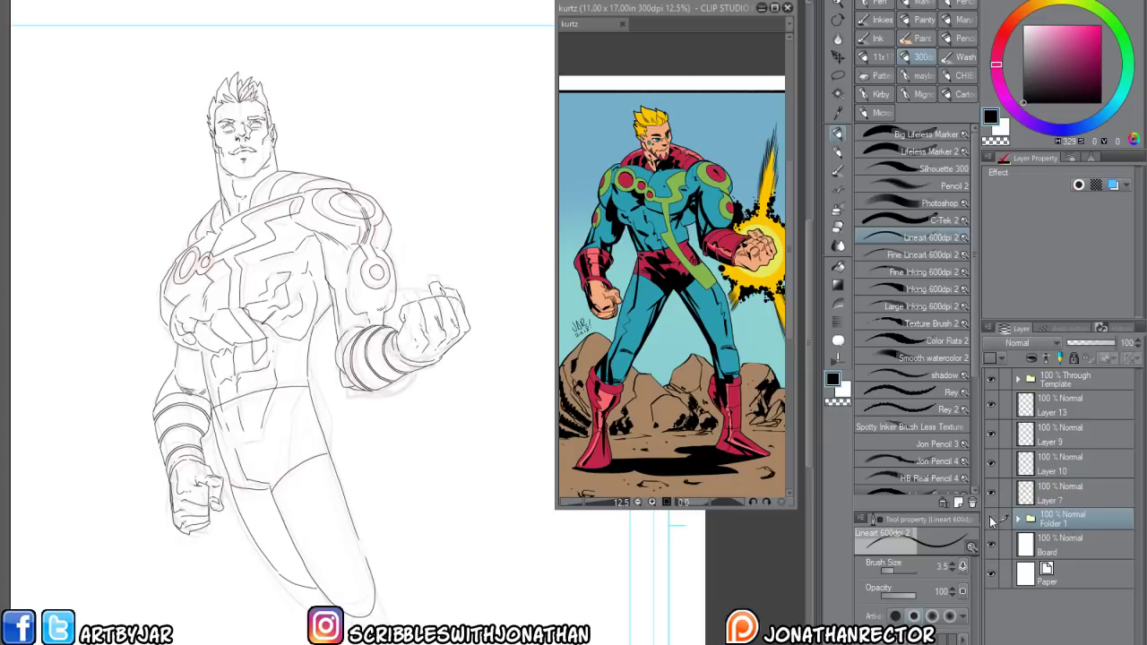
click(991, 519)
scroll(169, 548, up, 2)
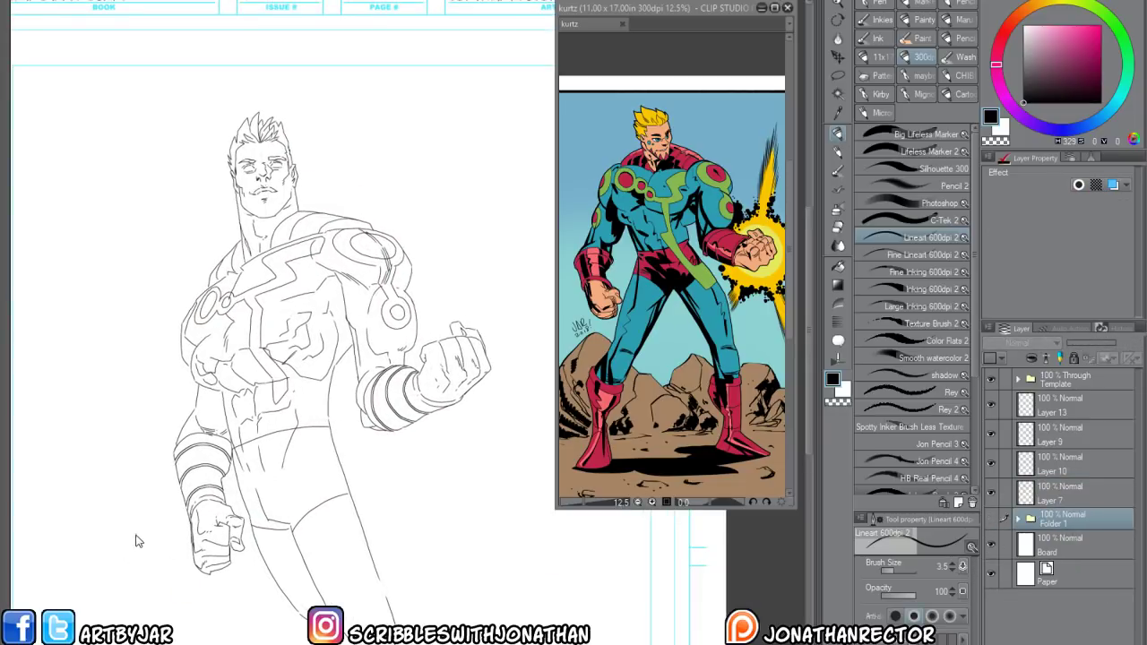
scroll(180, 350, up, 4)
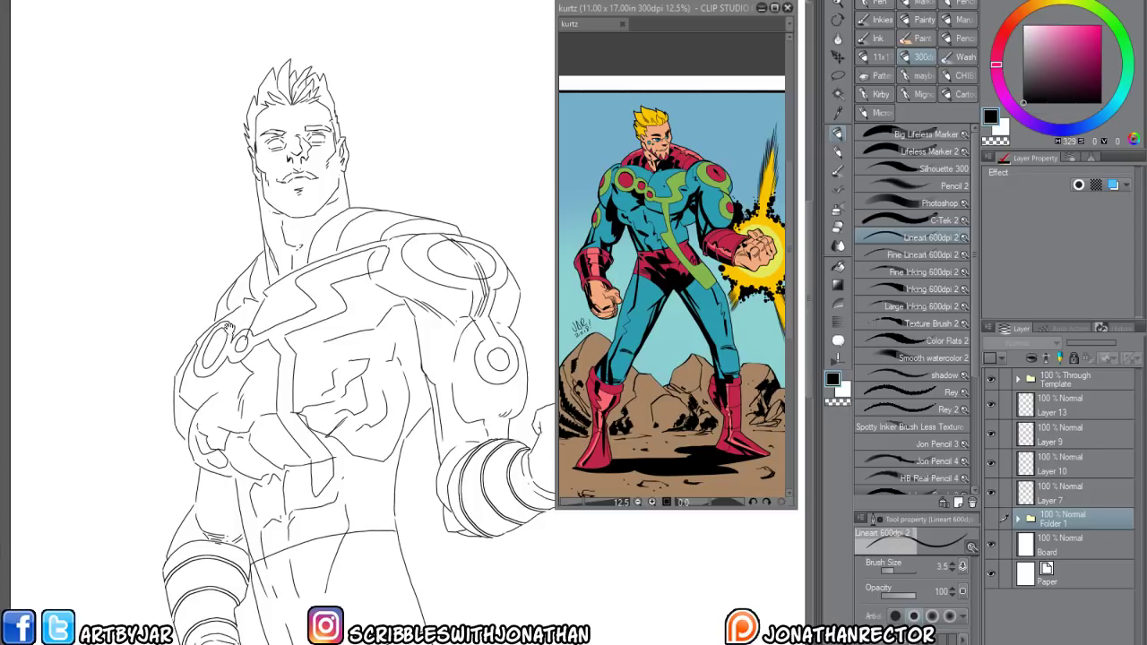
mouse_move(253, 372)
mouse_down()
mouse_move(216, 324)
mouse_move(203, 338)
mouse_up()
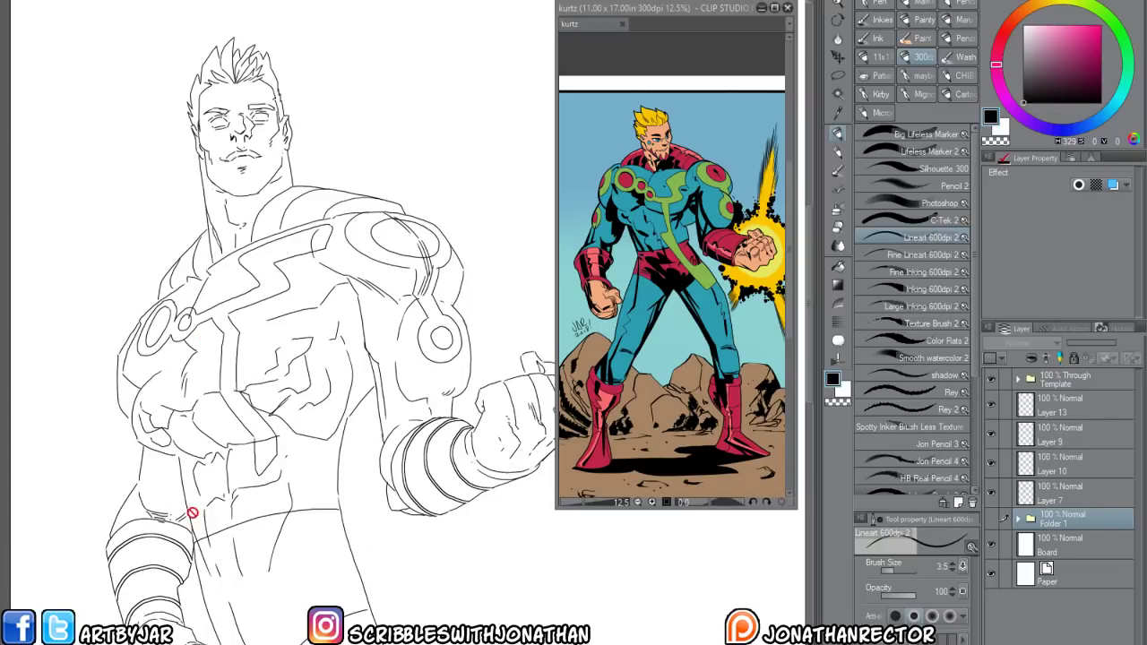
drag(235, 534, 170, 504)
drag(208, 561, 274, 558)
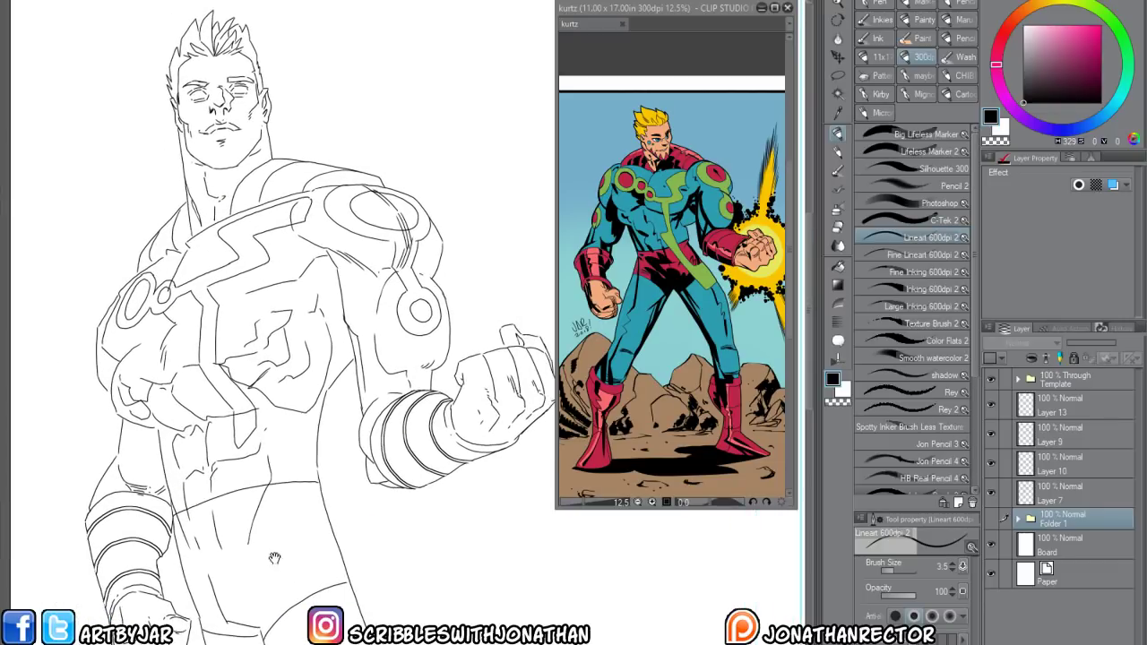
drag(317, 480, 342, 486)
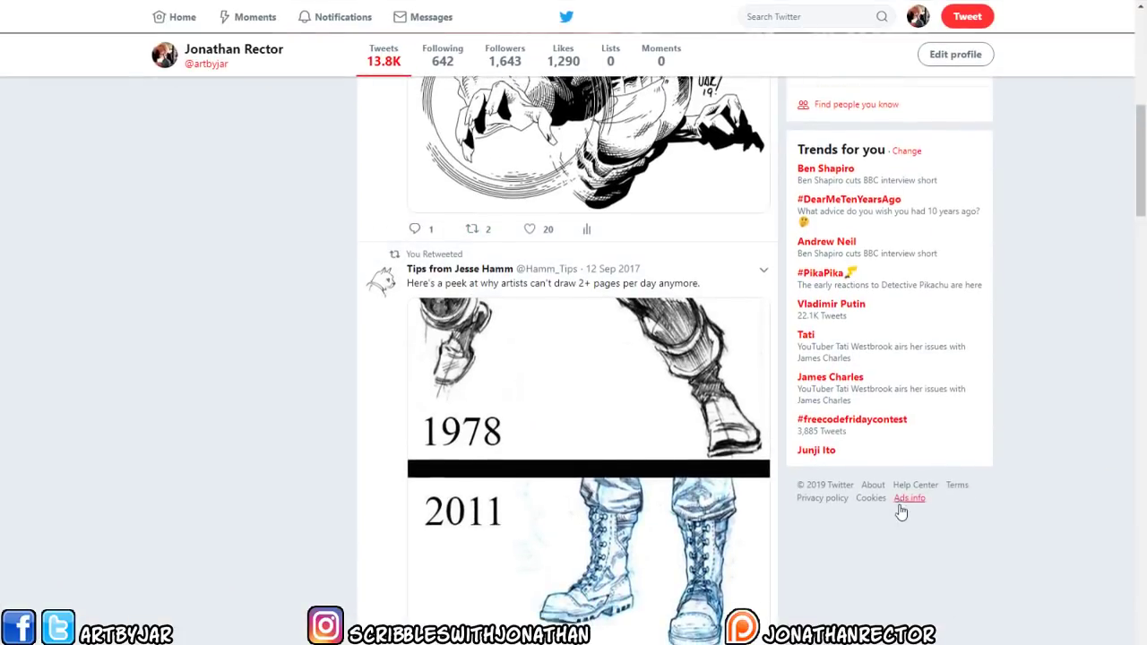
scroll(901, 502, down, 2)
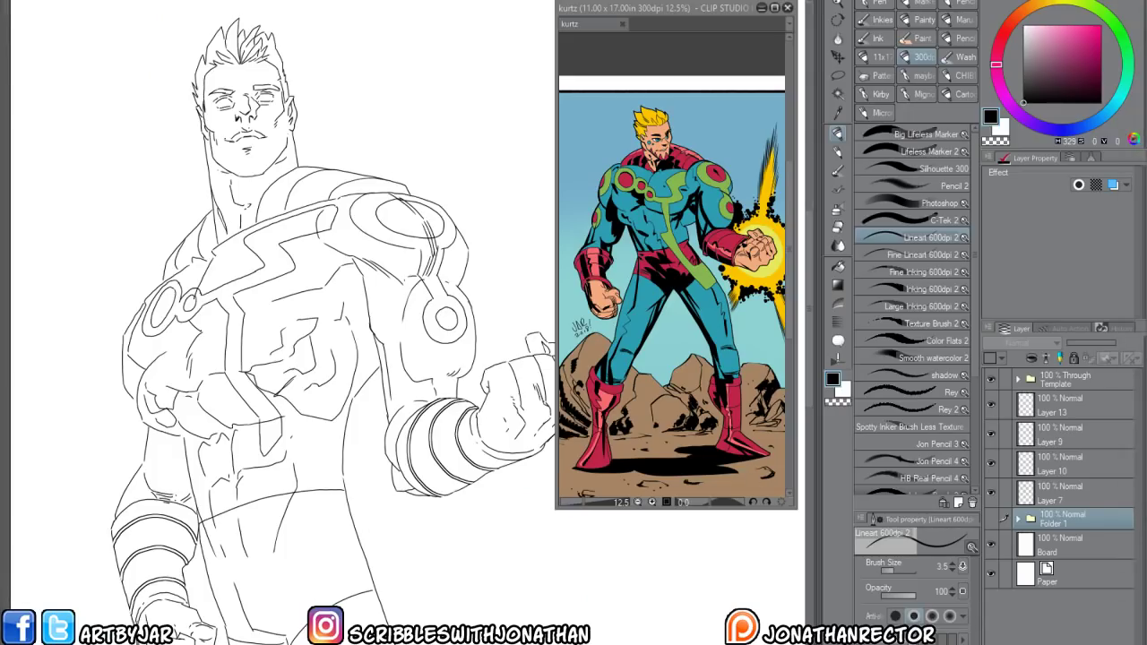
drag(250, 547, 305, 541)
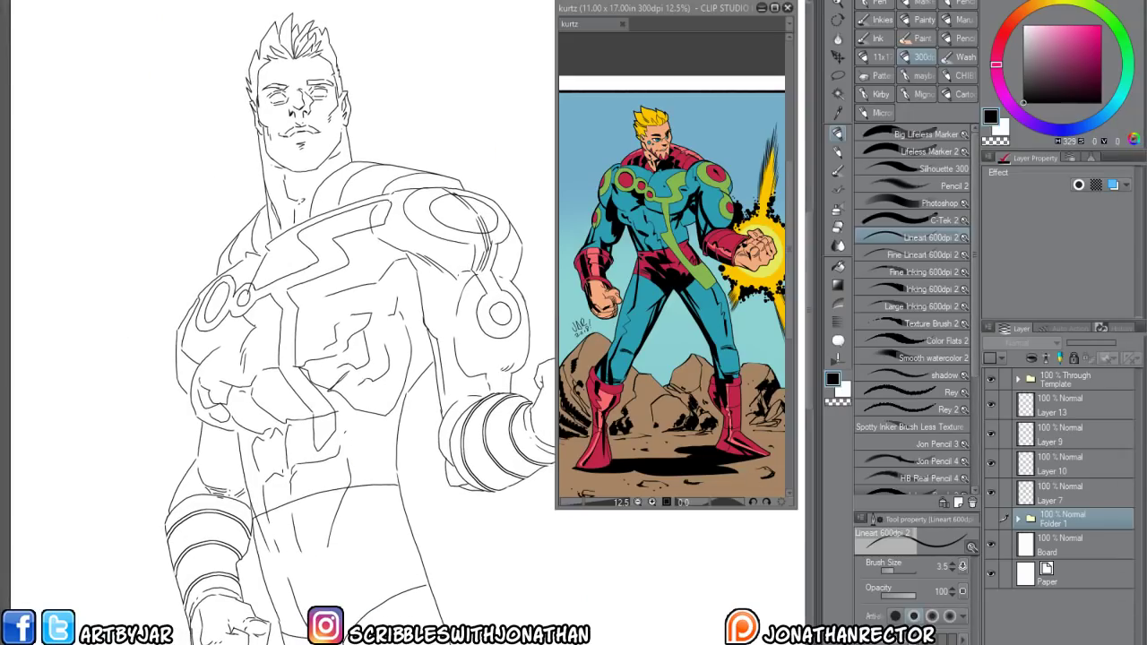
Examine the inked shadows on the arm, shoulder and torso in the kurtz reference illustration
click(639, 242)
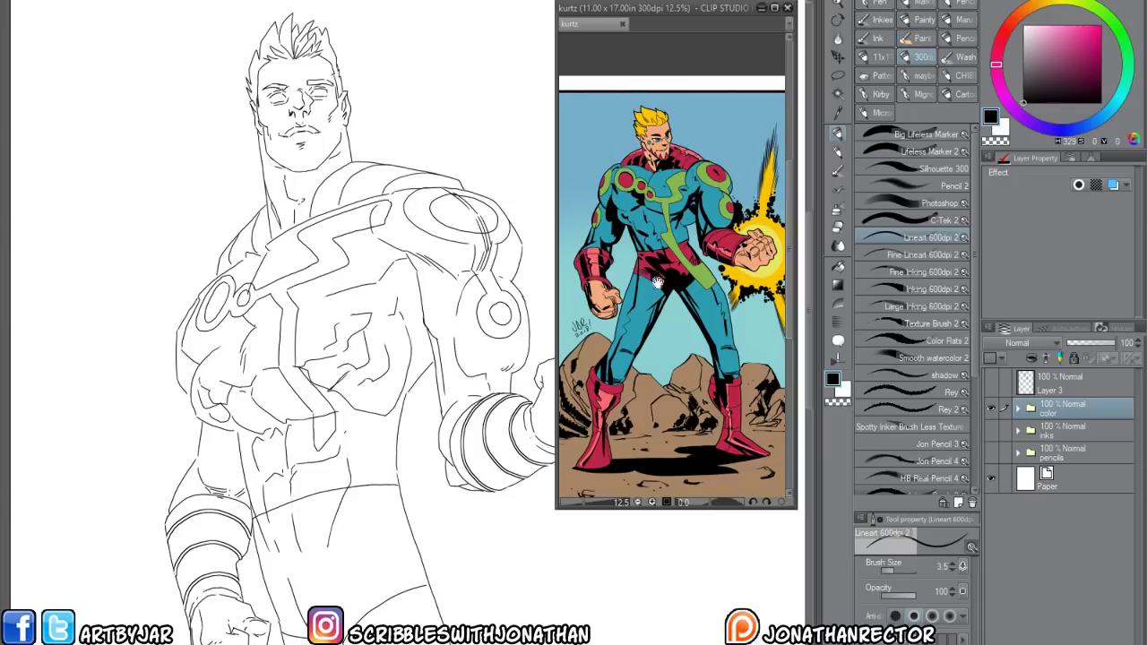
scroll(643, 261, up, 3)
drag(563, 219, 647, 309)
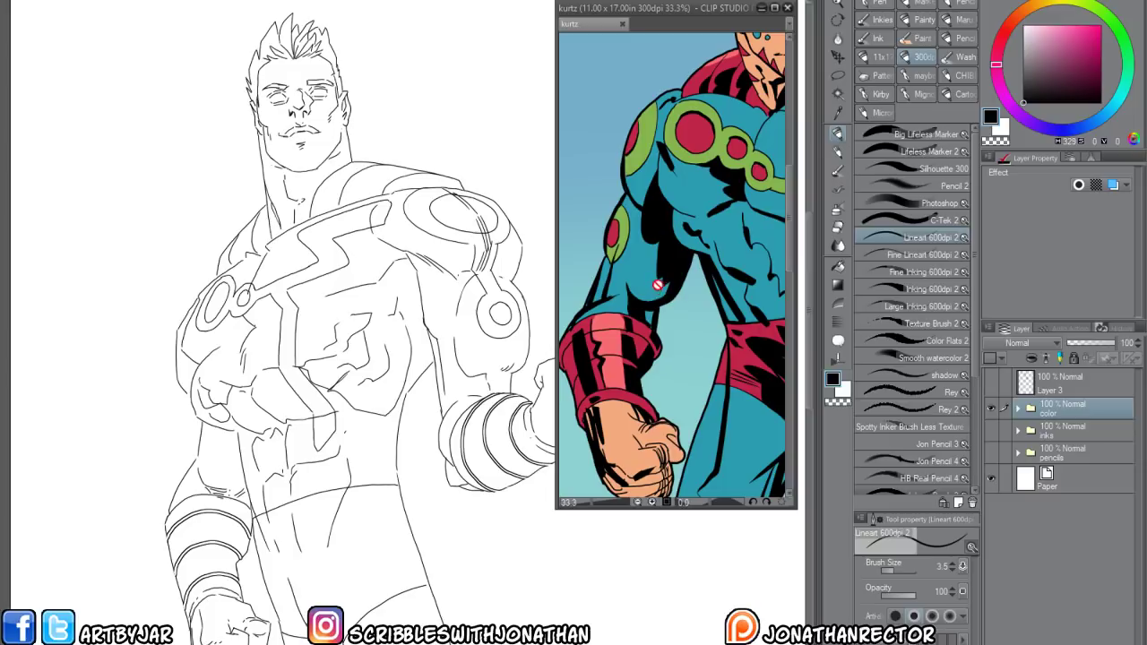
drag(647, 301, 633, 328)
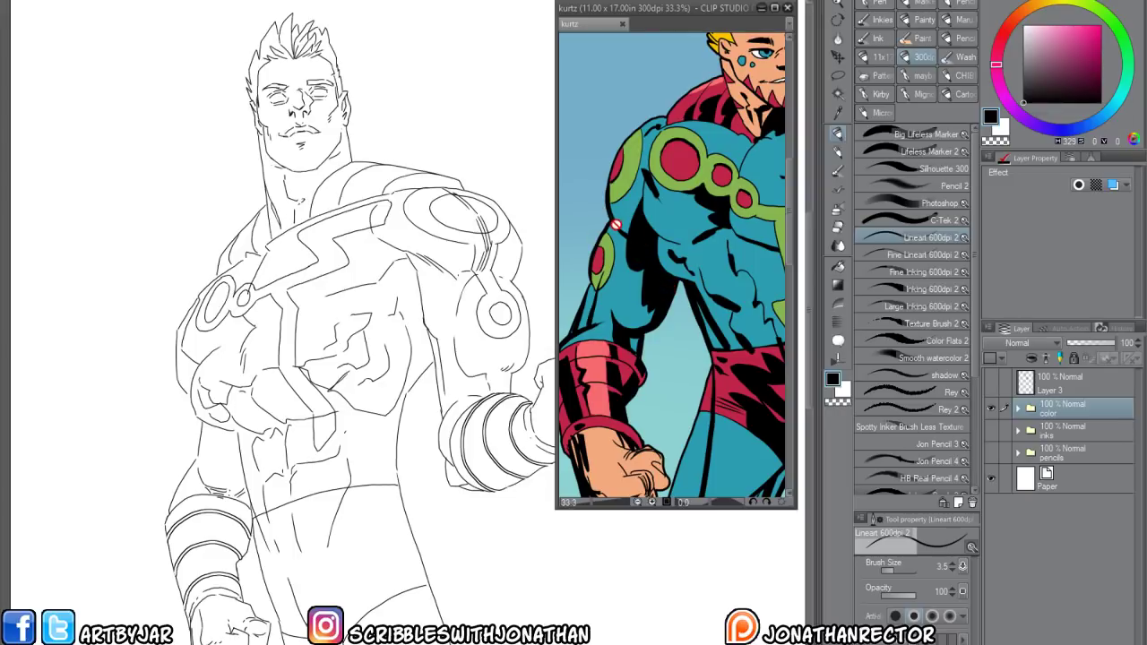
drag(633, 257, 610, 278)
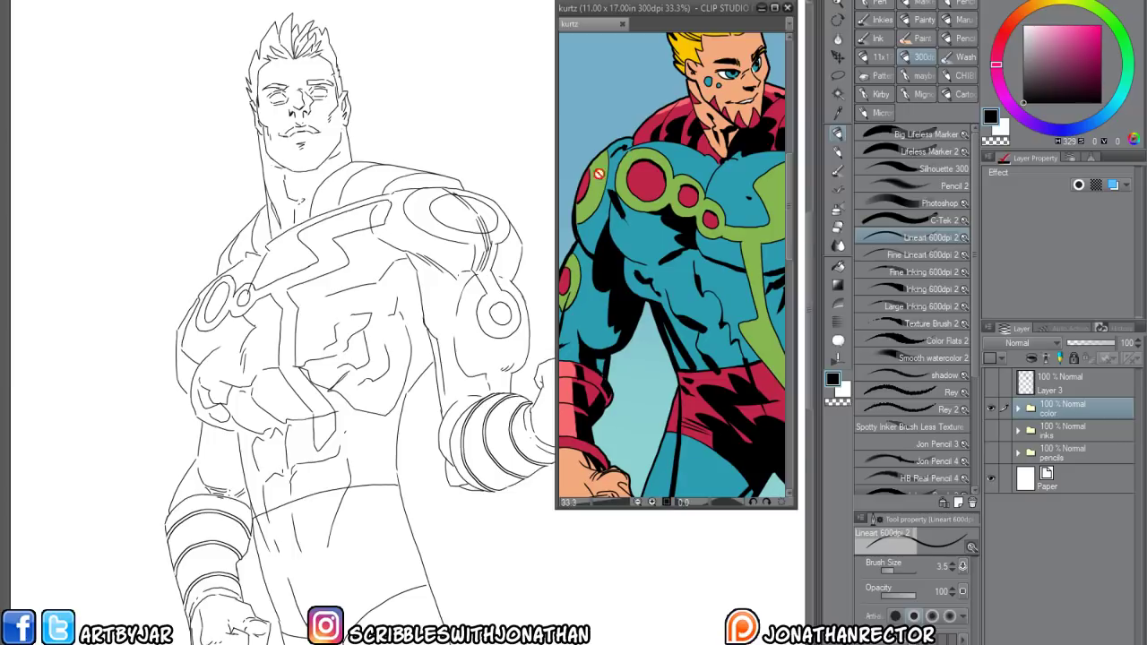
scroll(609, 279, down, 3)
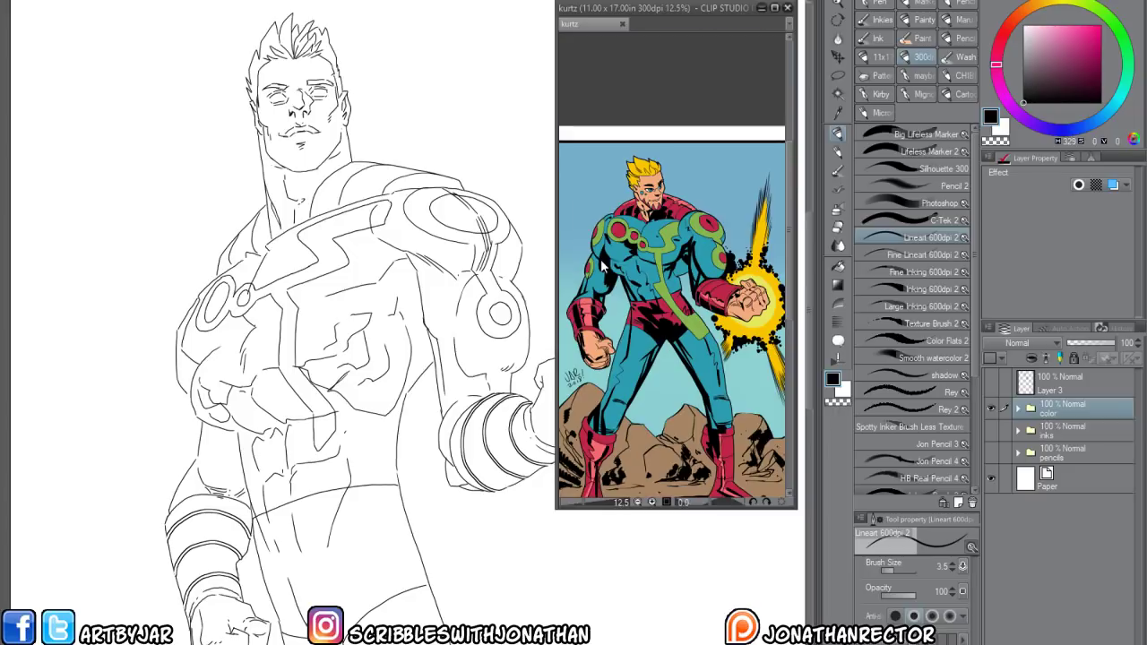
drag(599, 298, 609, 264)
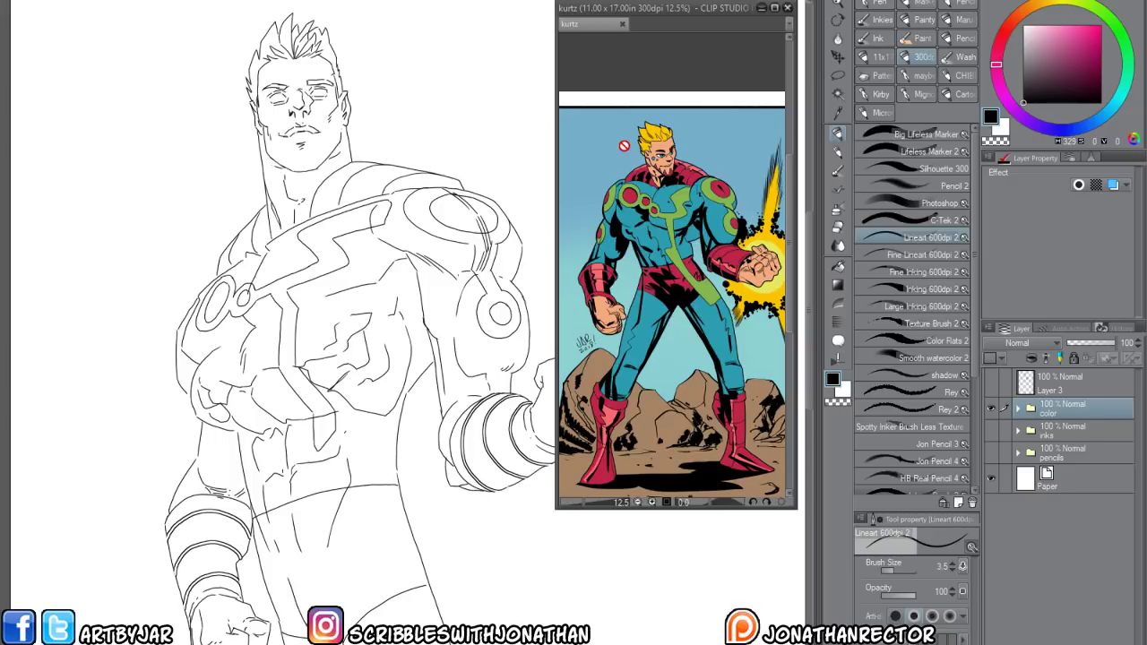
Return to the main drawing and add a new layer directly above Layer 13
click(304, 519)
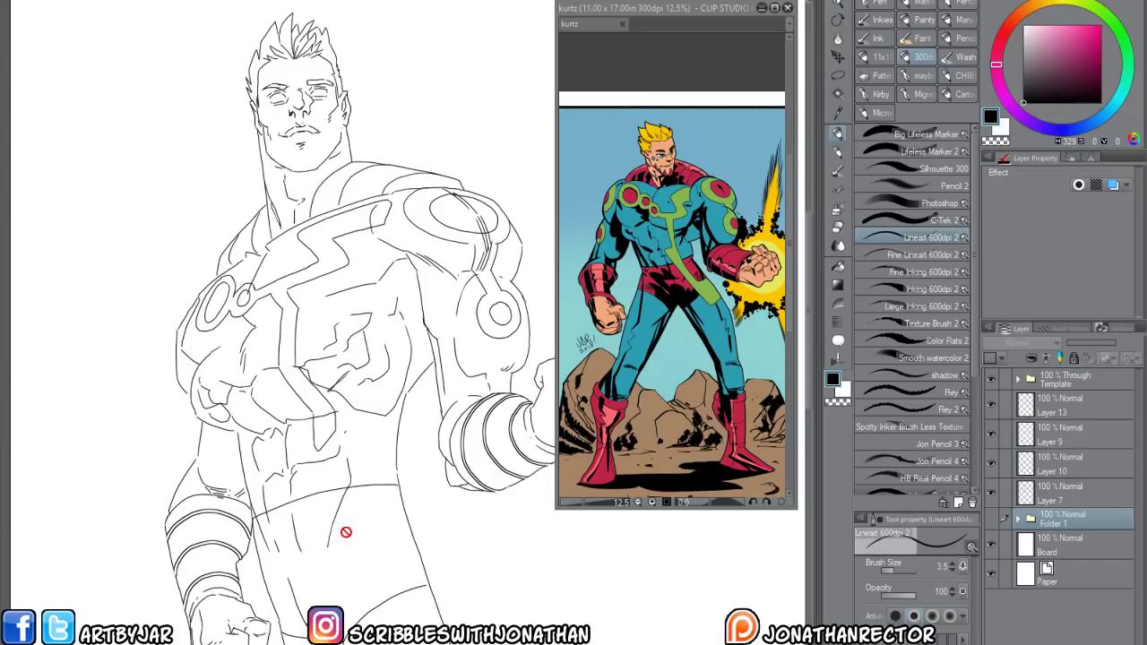
drag(279, 337, 299, 371)
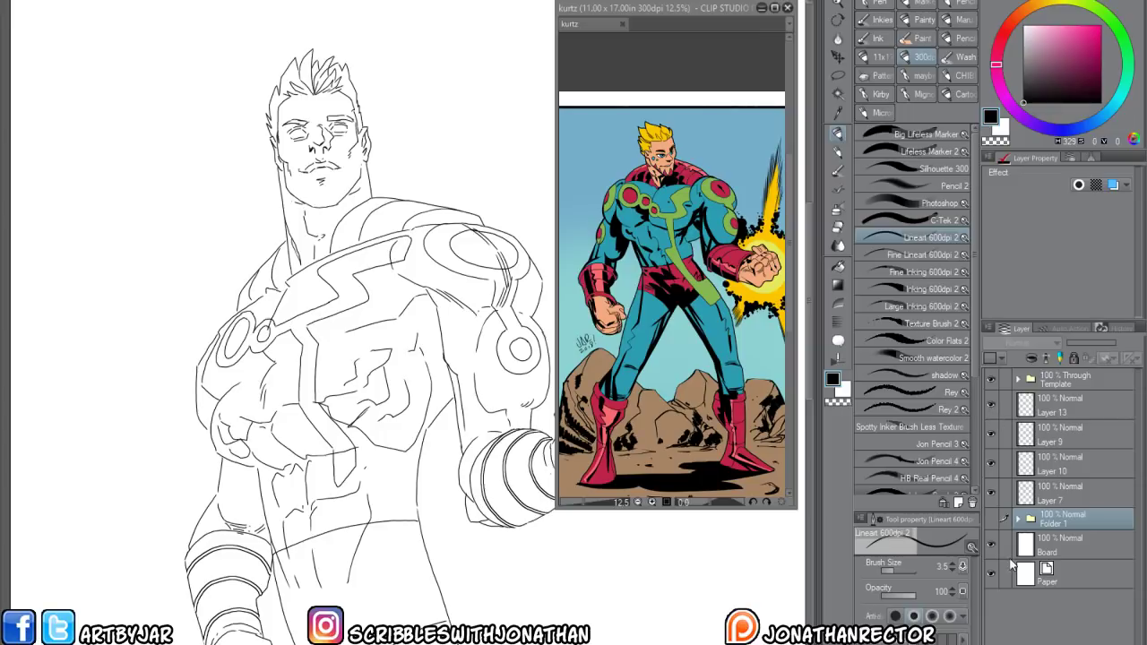
click(1042, 411)
key(ctrl+shift+n)
mouse_move(324, 555)
mouse_down()
mouse_move(249, 490)
mouse_move(313, 530)
mouse_up()
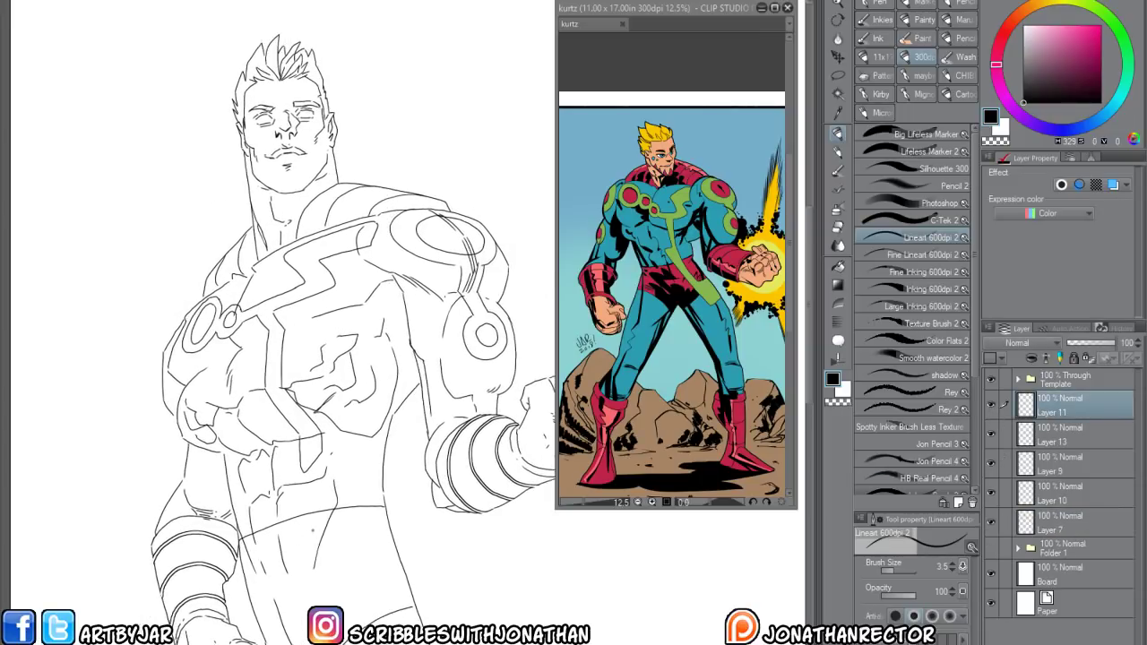
drag(264, 262, 281, 277)
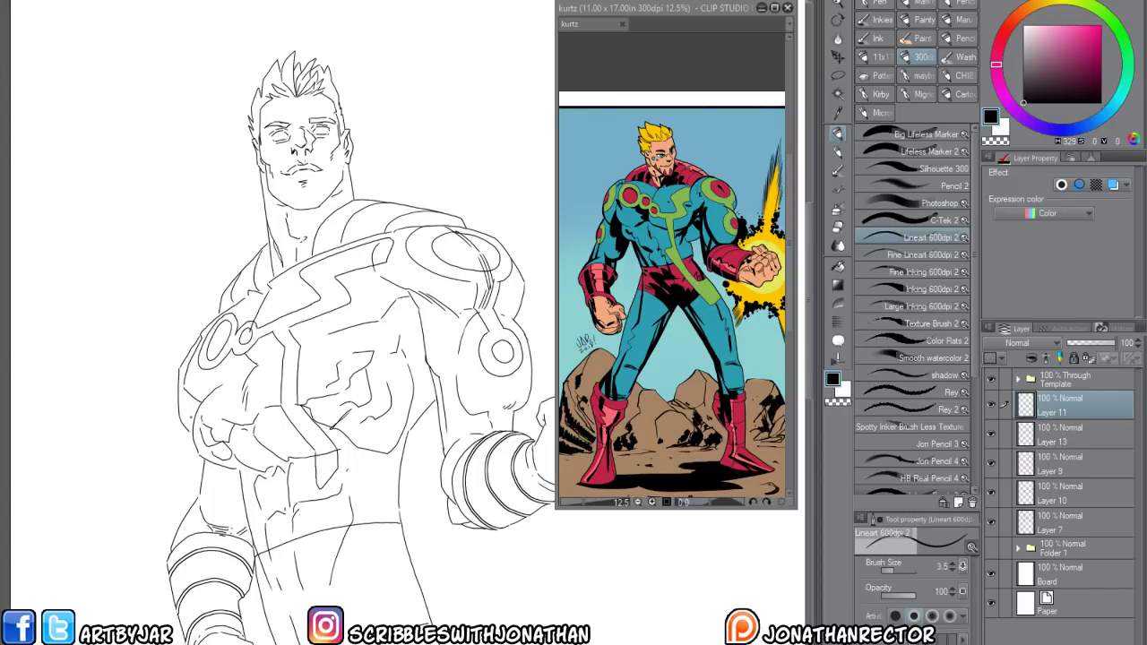
drag(297, 344, 326, 335)
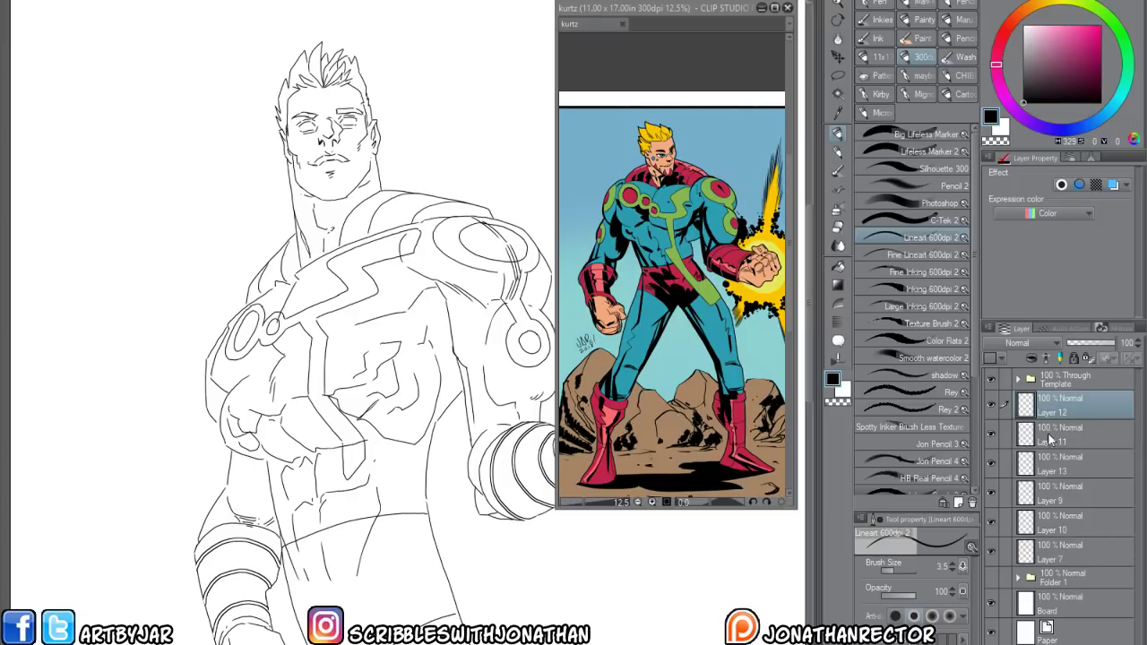
Add another layer on top, group Layer 11 through Layer 7 into a collapsed, visible folder, and make Layer 12 active
key(ctrl+shift+n)
shift+click(1047, 556)
key(ctrl+g)
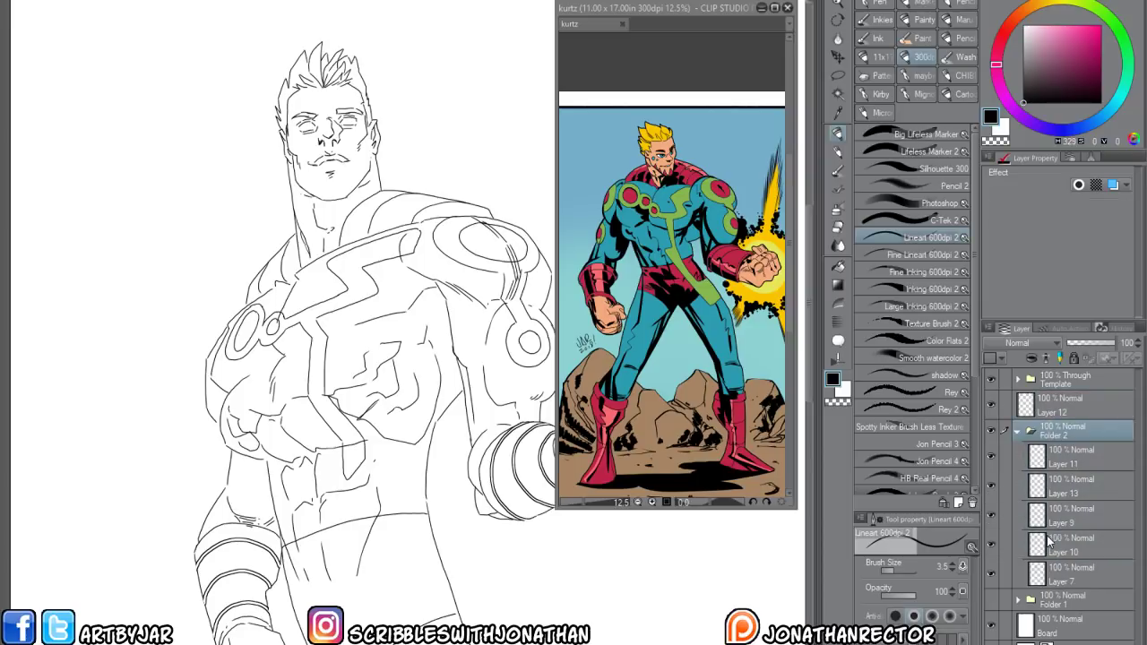
click(991, 431)
click(1016, 431)
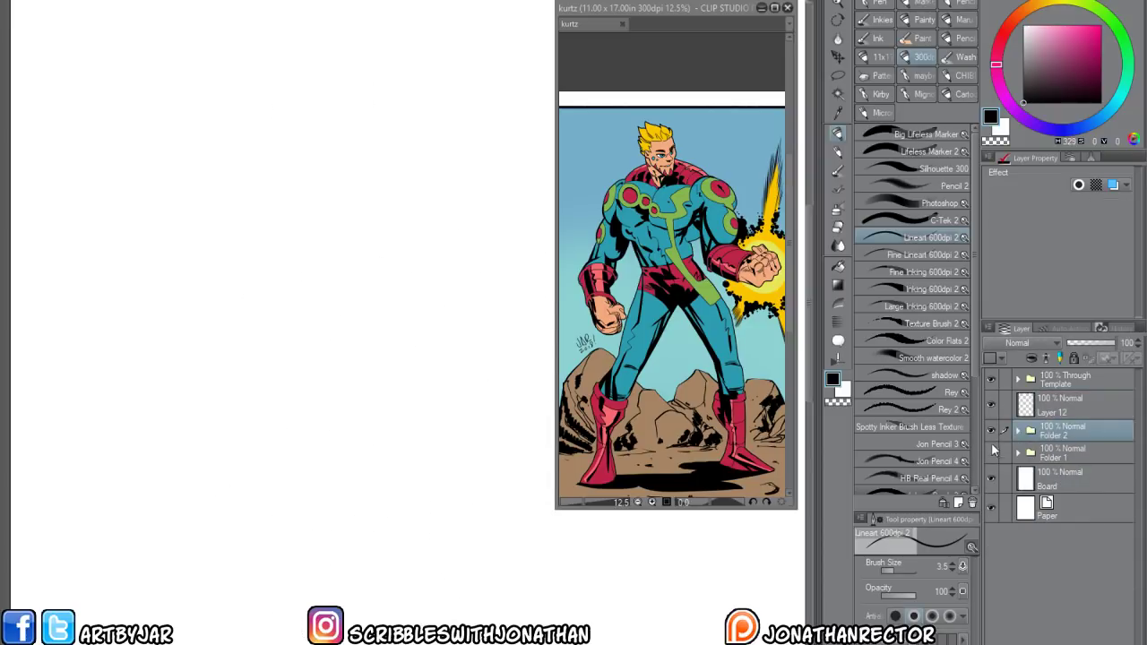
click(991, 431)
click(1057, 405)
Try the Inking 600dpi 2 and Large Inking 600dpi 2 brushes with test strokes on Layer 12, undoing each one
click(914, 288)
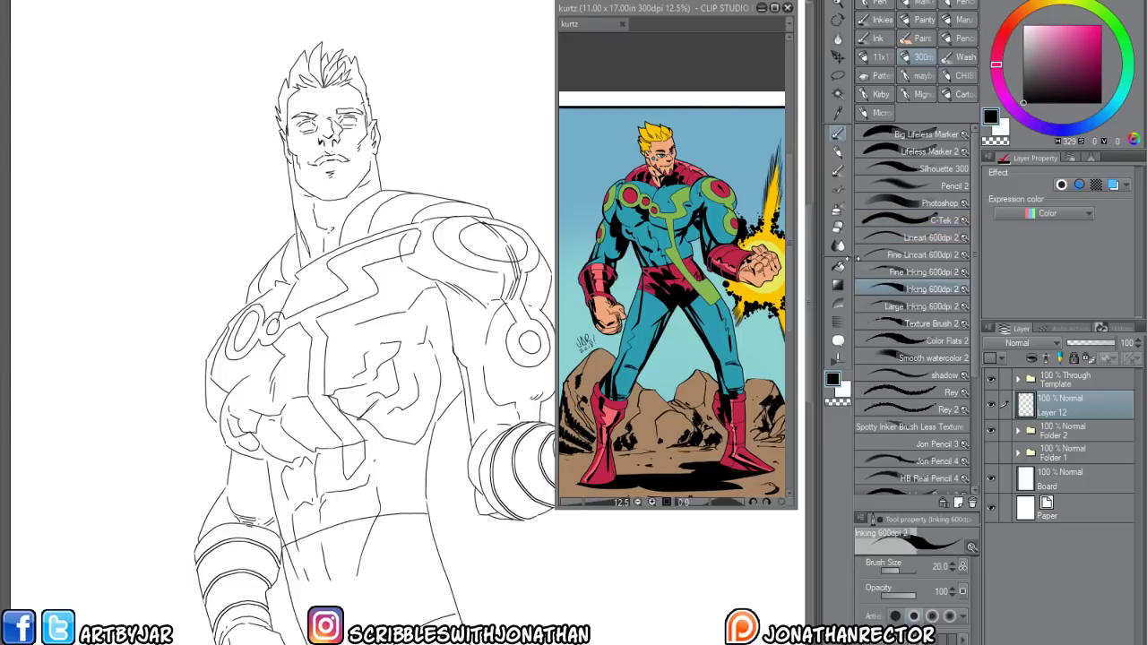
drag(279, 301, 277, 354)
key(ctrl+z)
click(914, 307)
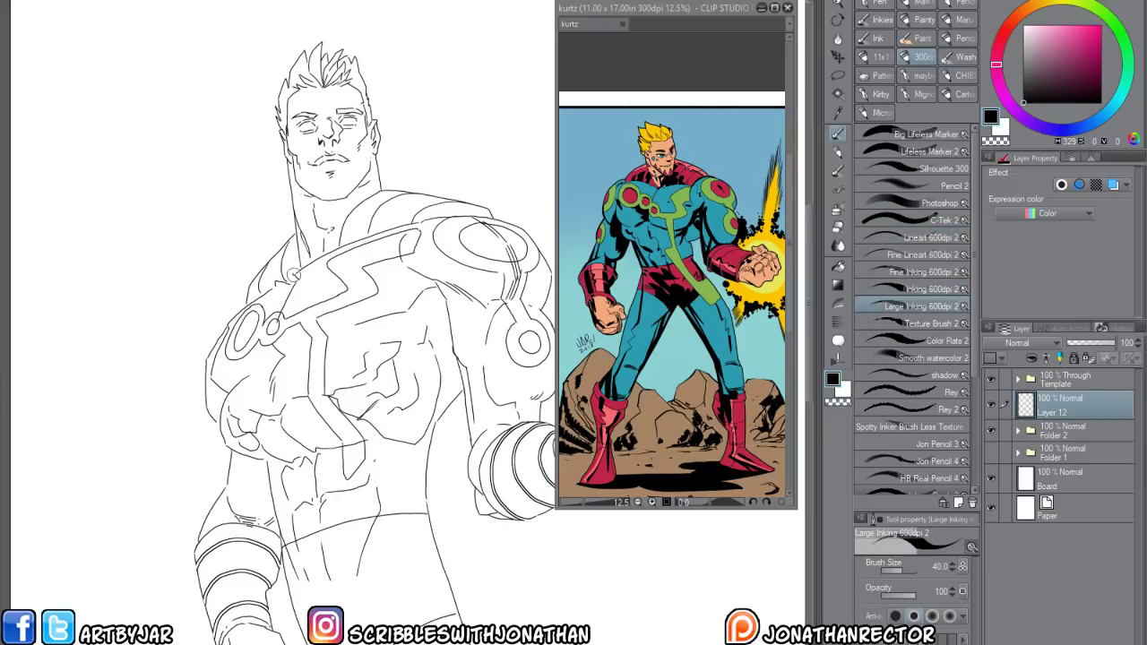
drag(295, 277, 281, 353)
key(ctrl+z)
drag(309, 399, 318, 413)
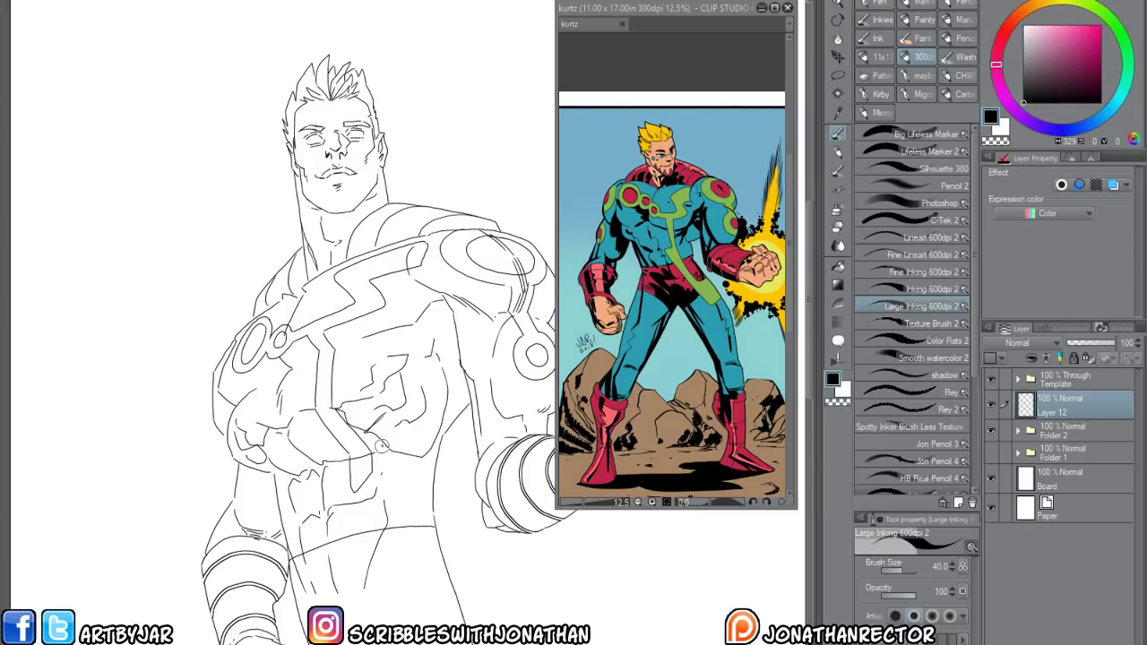
mouse_move(262, 418)
mouse_down()
mouse_move(247, 300)
mouse_move(215, 551)
mouse_move(221, 488)
mouse_move(213, 531)
mouse_up()
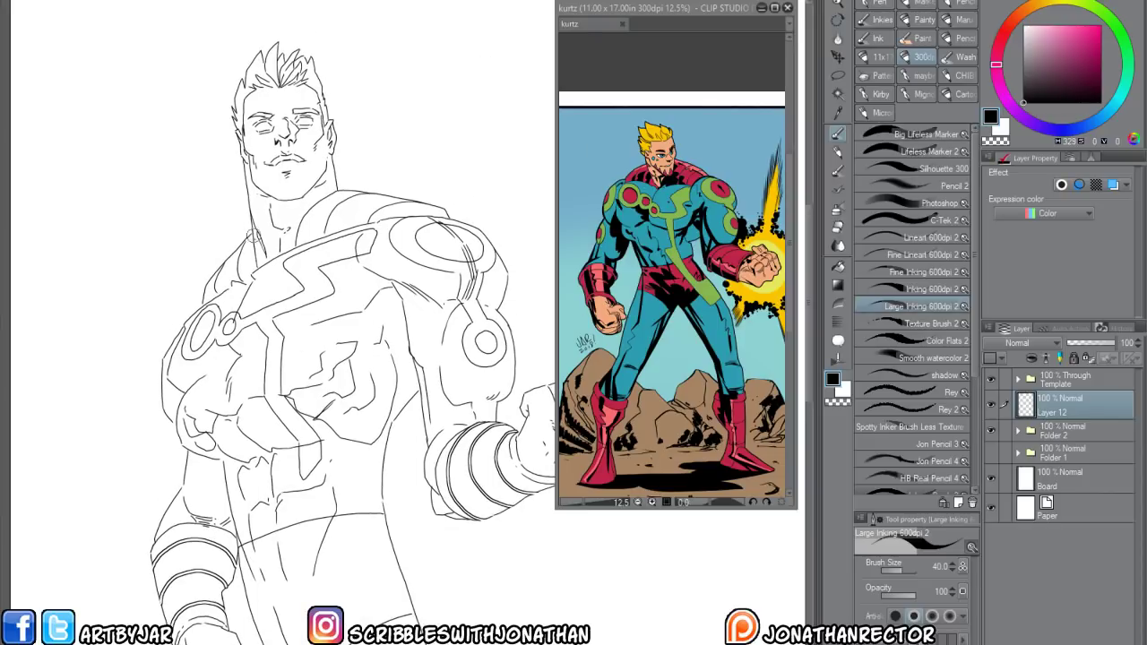
drag(243, 167, 249, 203)
key(ctrl+z)
scroll(311, 387, up, 2)
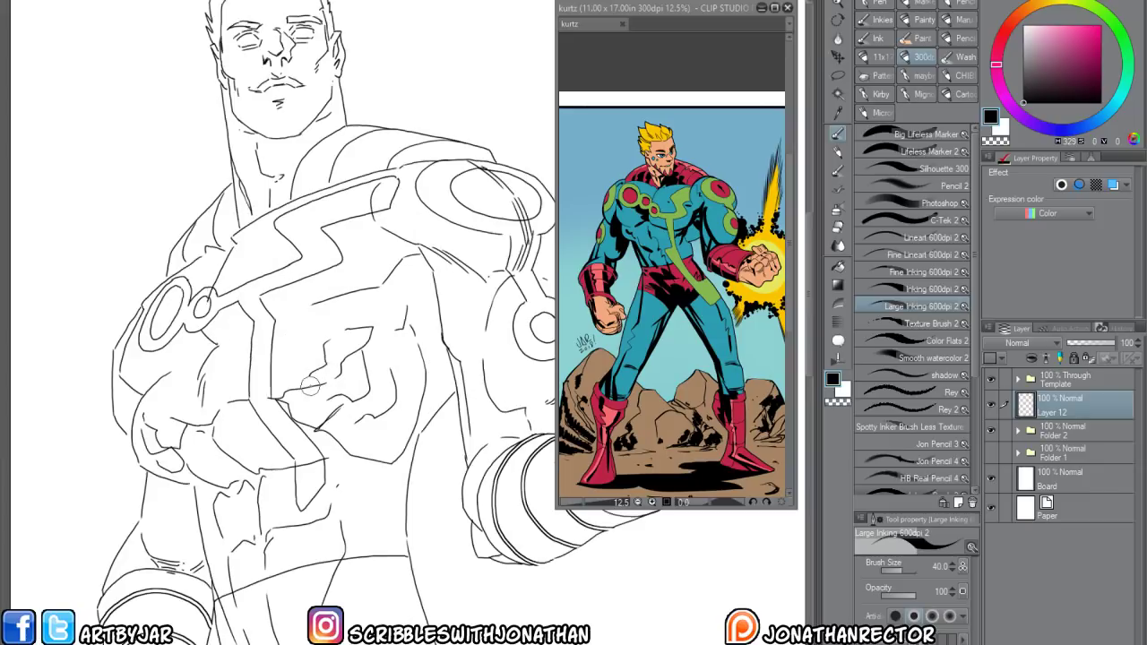
drag(311, 387, 372, 602)
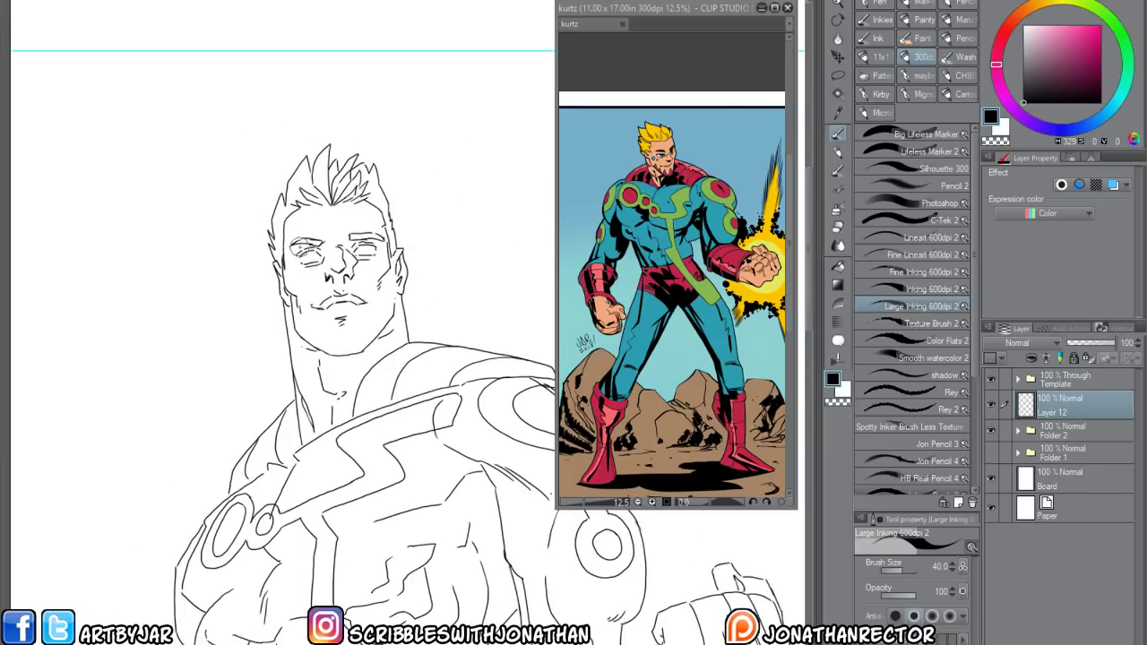
scroll(289, 286, down, 1)
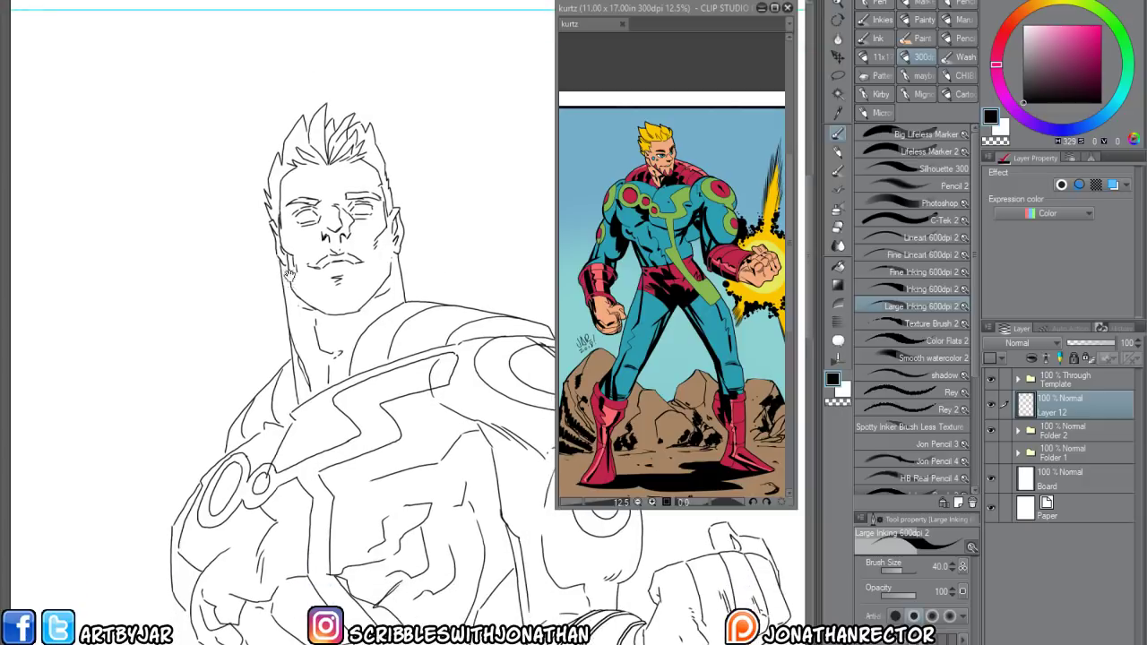
scroll(289, 273, down, 1)
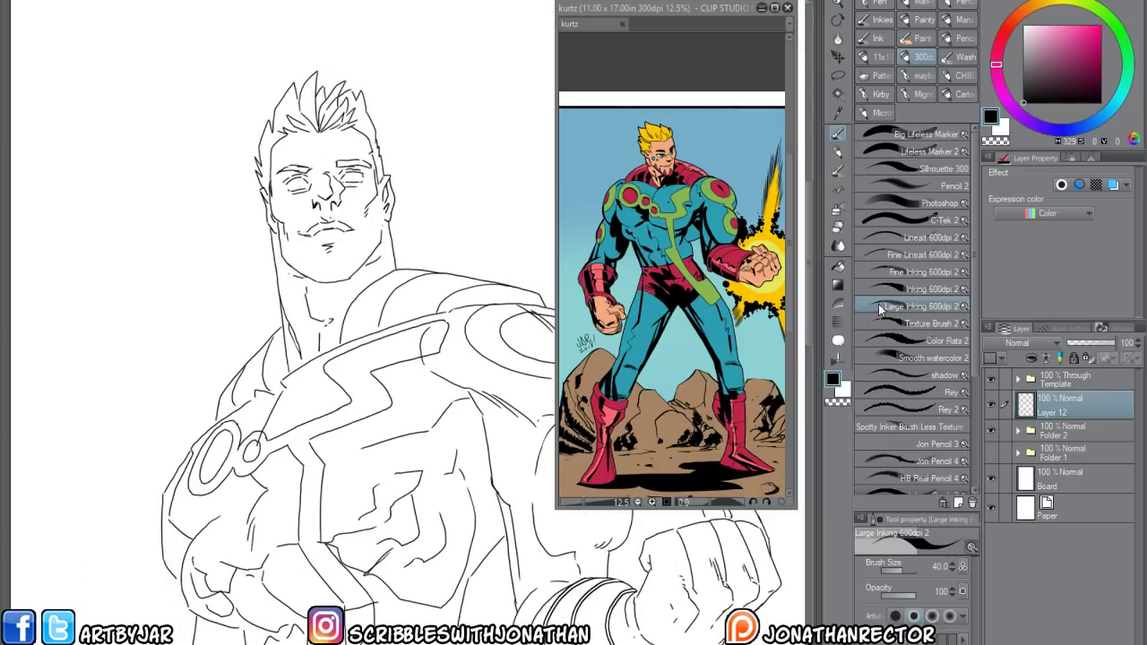
Switch back to the Lineart 600dpi 2 brush, expand Folder 2 and make Layer 11 the active layer
click(875, 238)
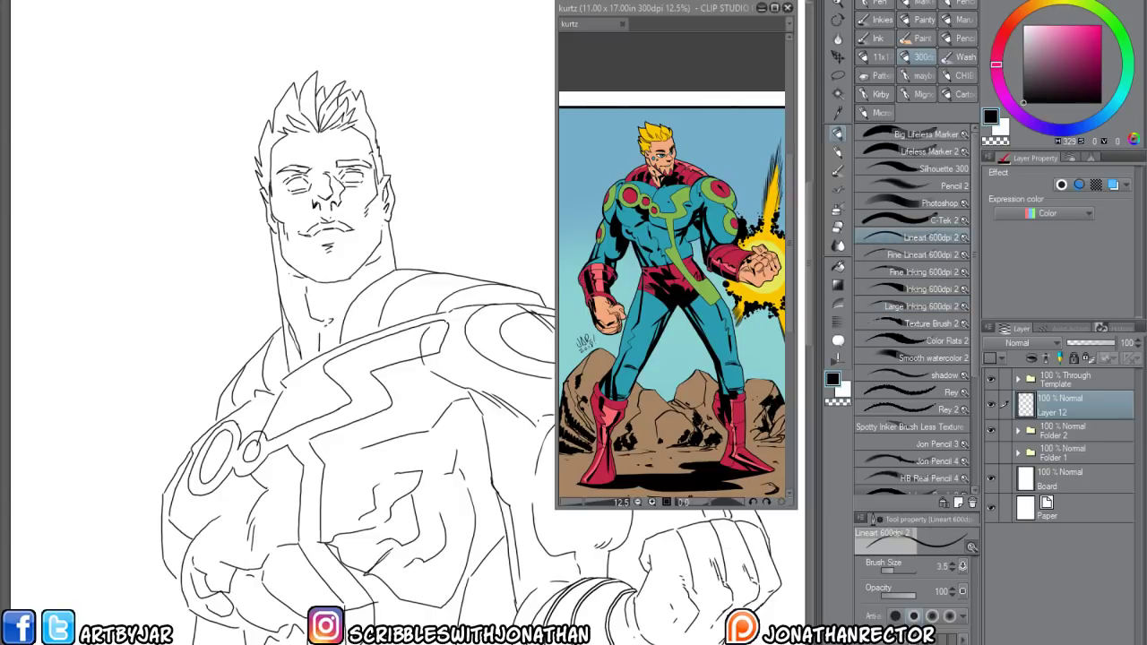
drag(472, 627, 428, 421)
click(992, 431)
click(992, 430)
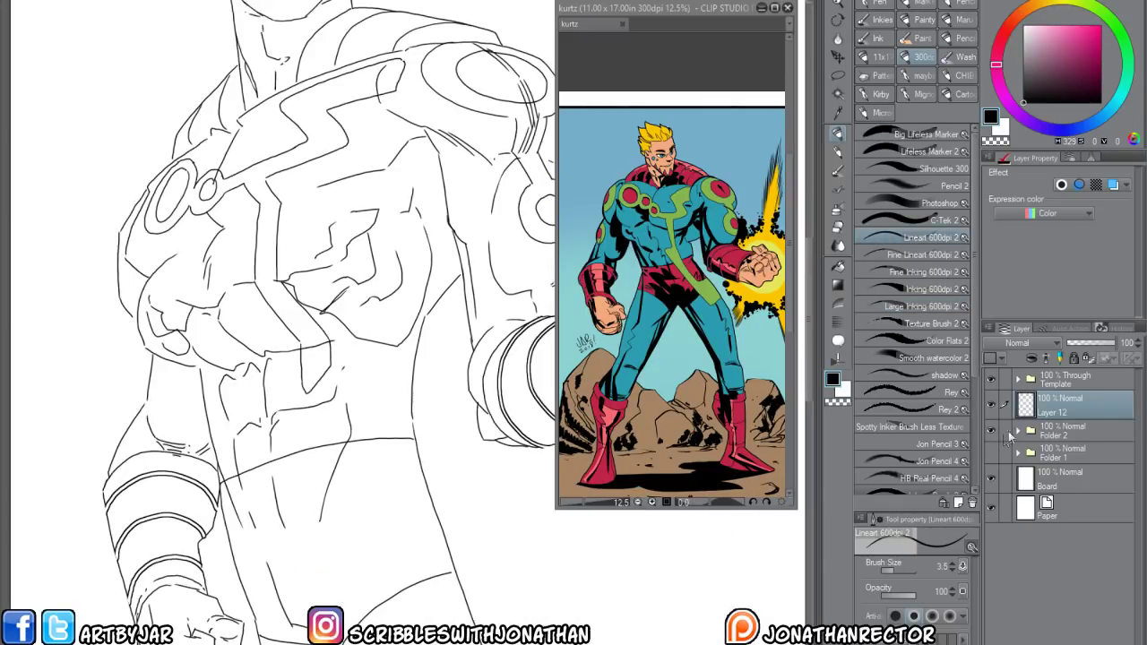
click(1017, 431)
click(1048, 459)
Examine the figure's line art from the thighs and trunks up to the head, shoulder and raised fist
drag(366, 509, 344, 403)
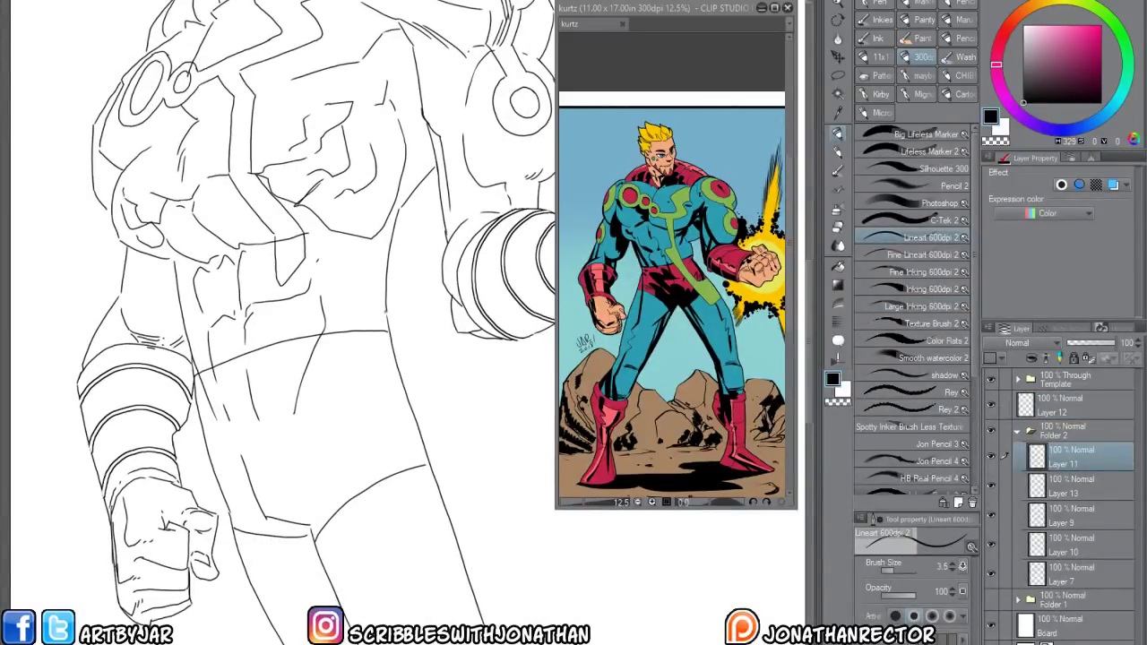
drag(438, 545, 371, 384)
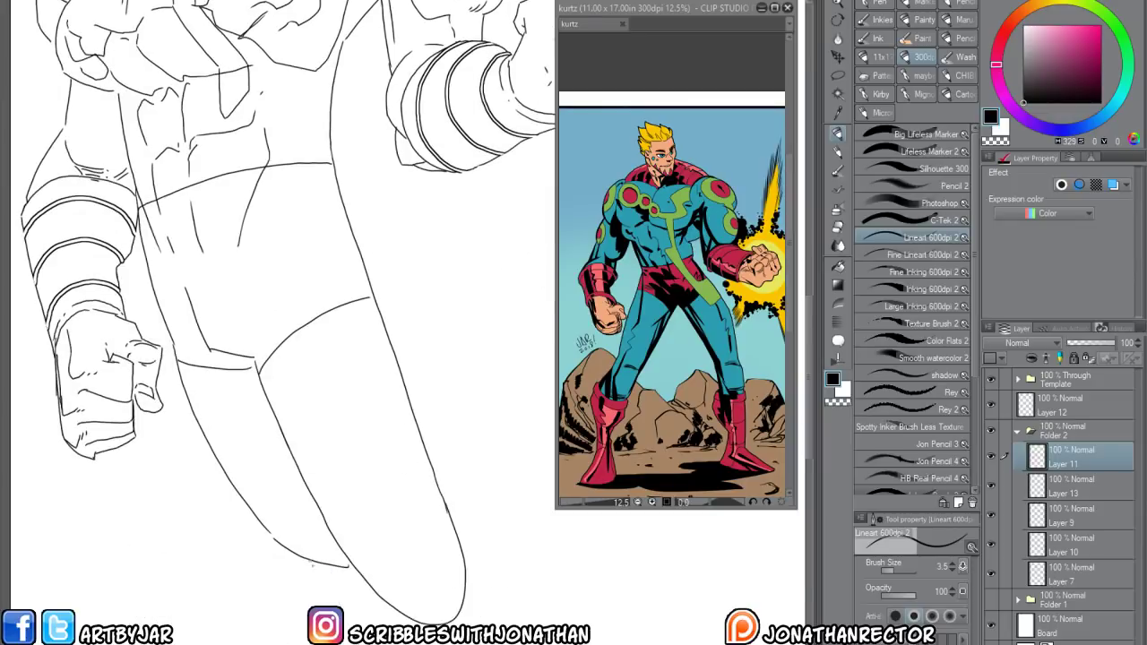
drag(215, 483, 367, 642)
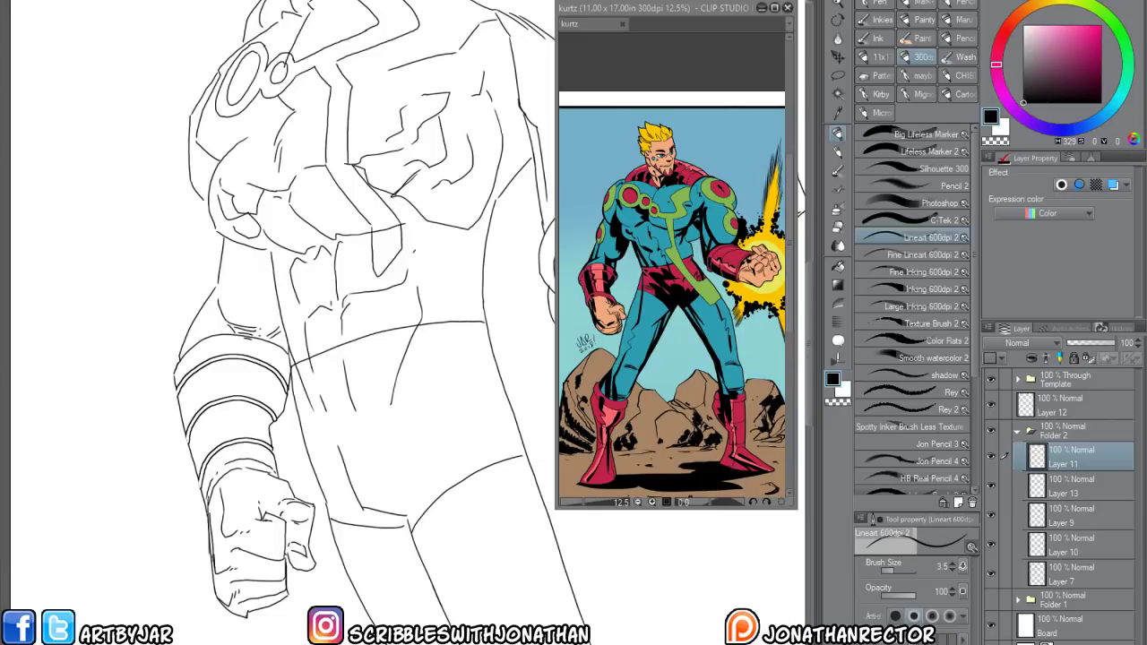
drag(195, 473, 201, 487)
drag(196, 323, 225, 488)
drag(251, 411, 261, 584)
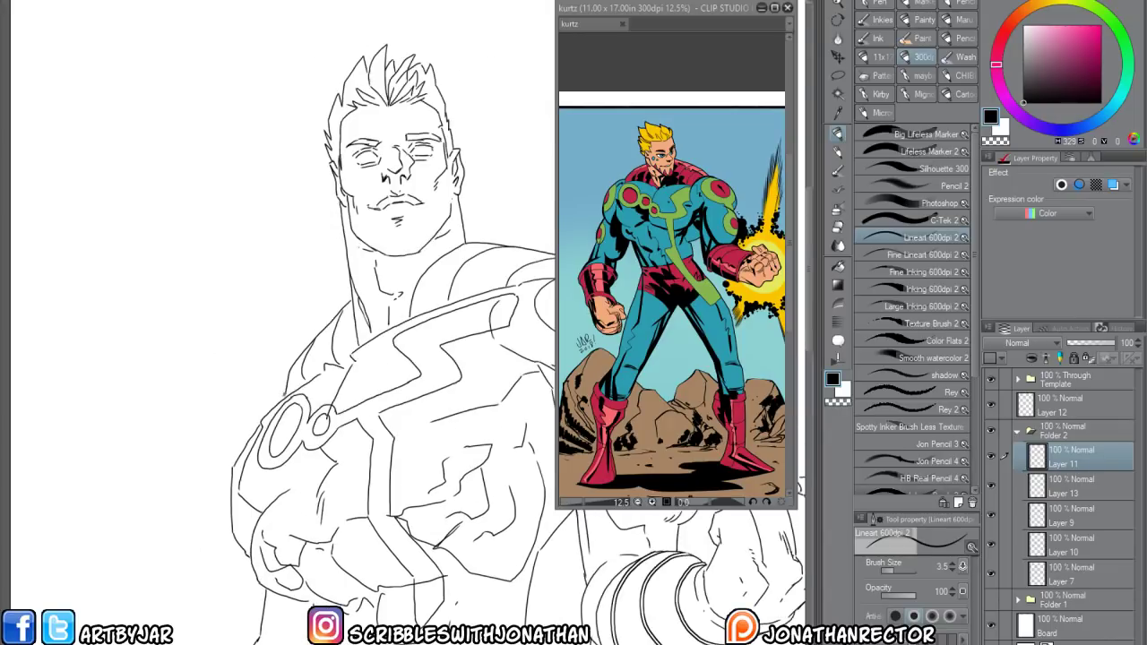
drag(350, 295, 296, 437)
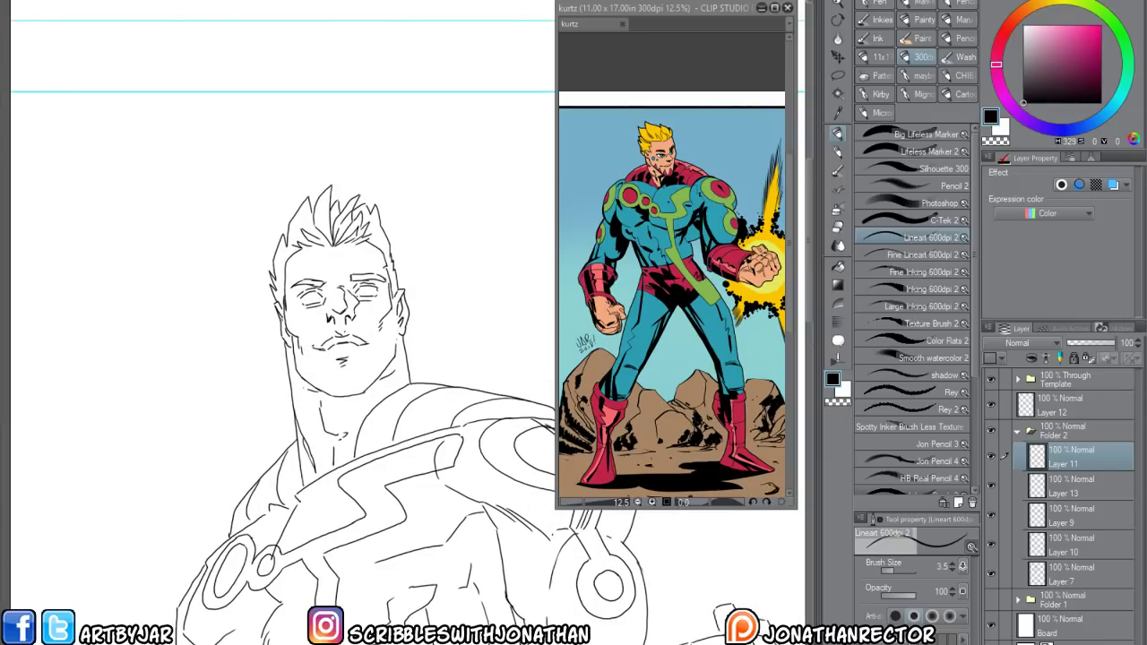
drag(281, 335, 291, 348)
drag(391, 318, 262, 199)
drag(328, 249, 268, 213)
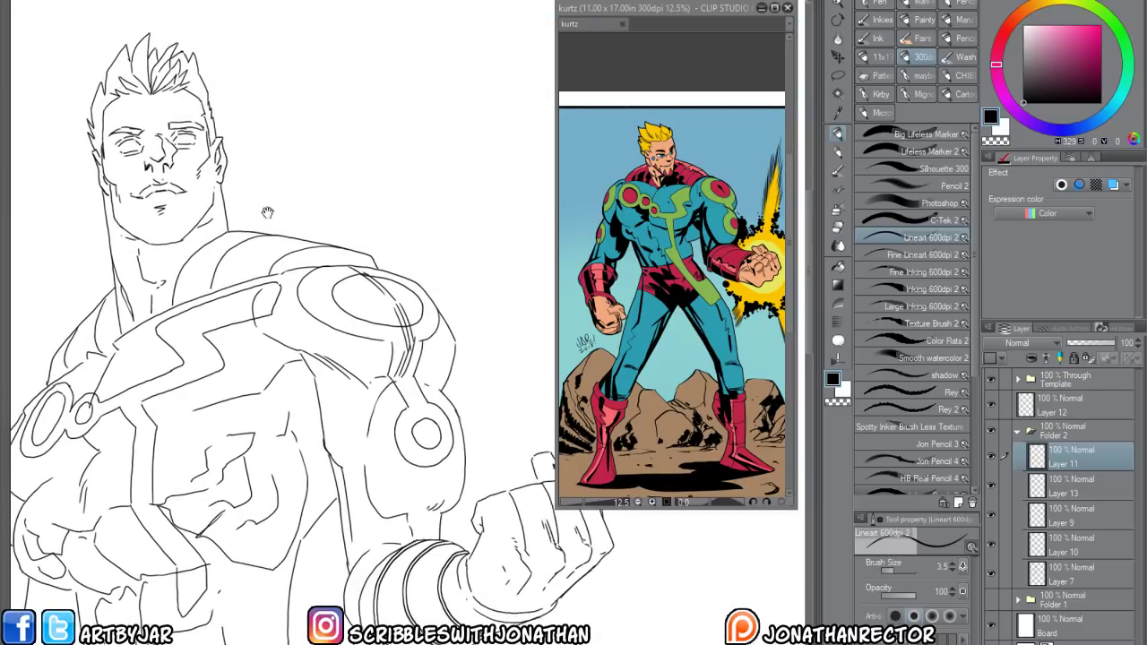
drag(354, 263, 290, 227)
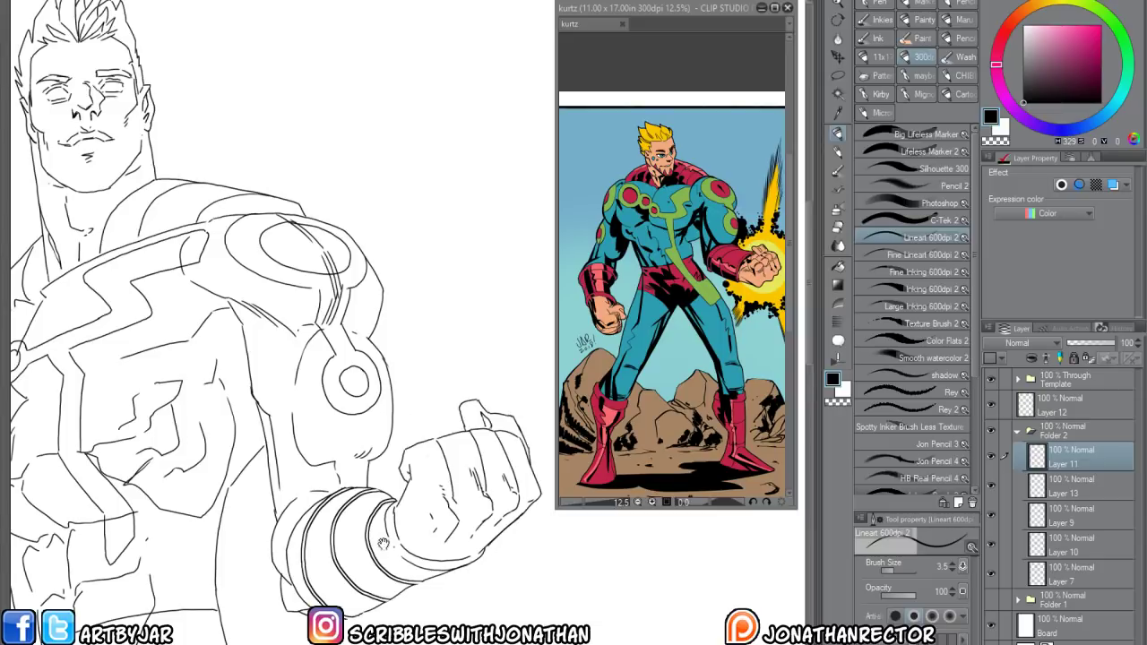
drag(384, 545, 440, 457)
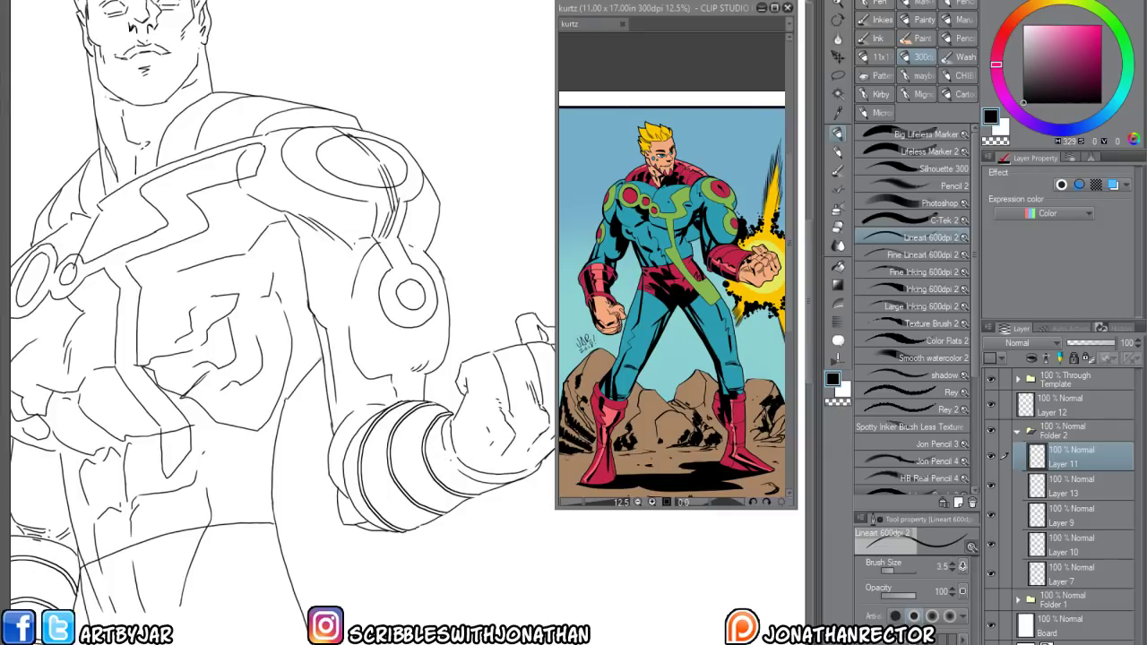
Hide the Template folder so only the figure's line art shows on the page
scroll(286, 401, down, 3)
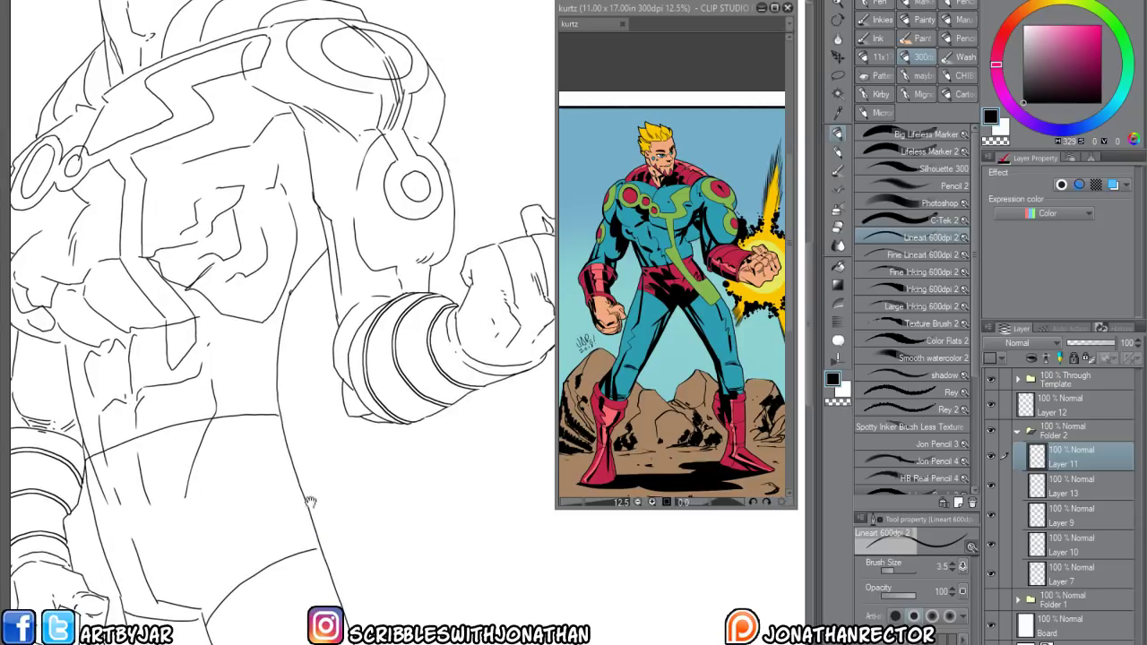
scroll(343, 459, down, 3)
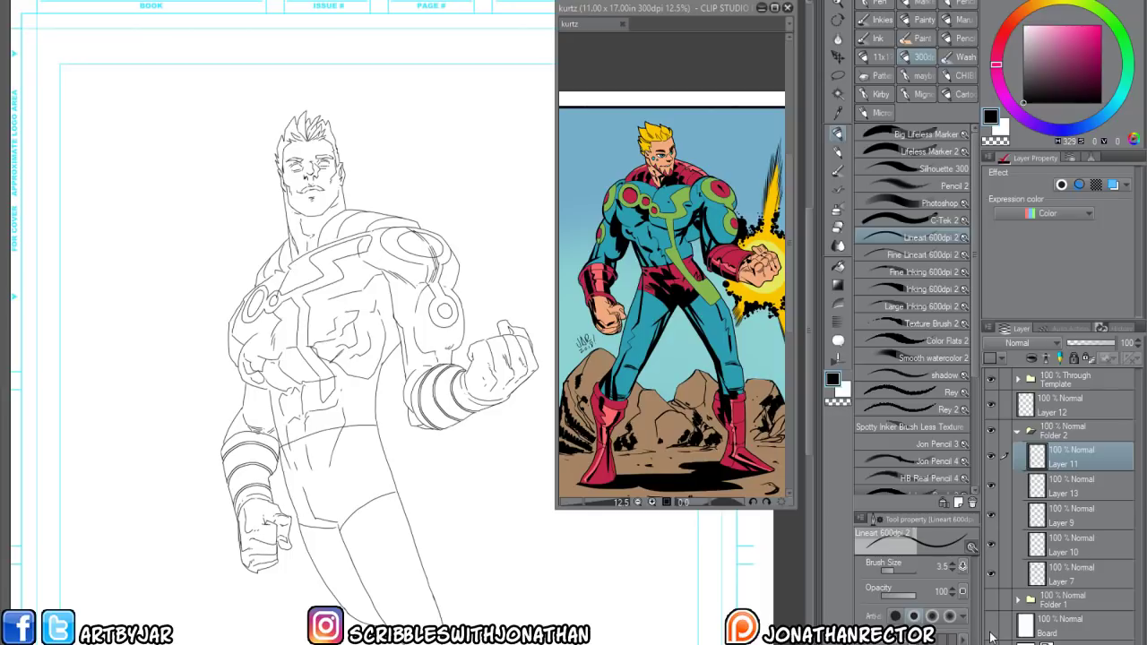
click(990, 380)
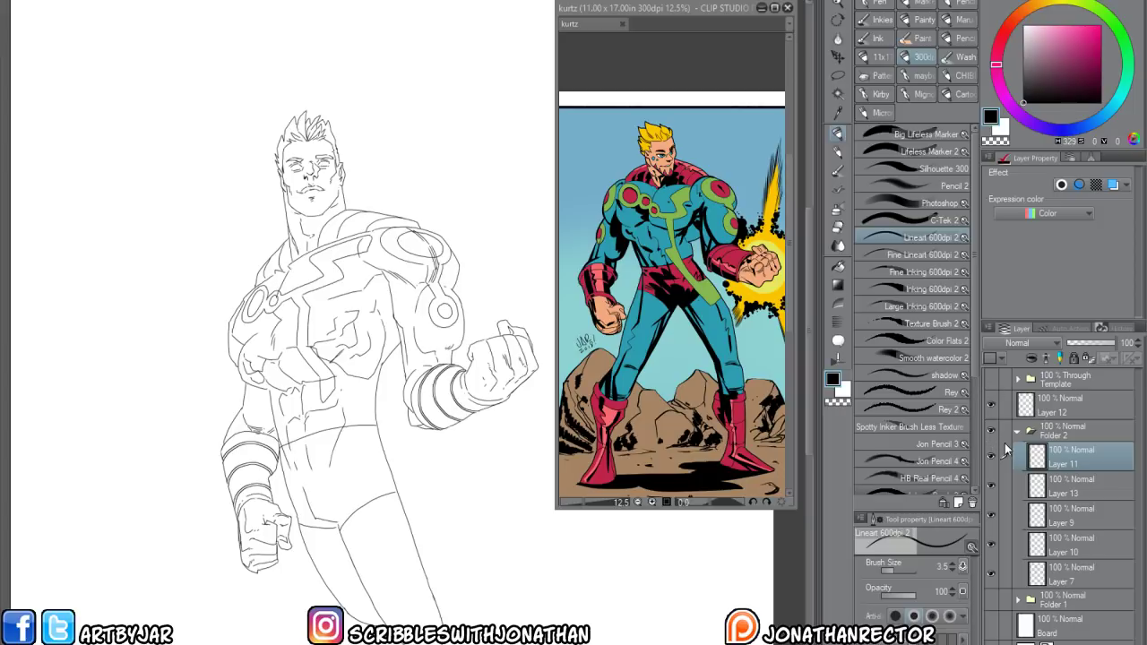
Select the area around the figure, create a KO silhouette layer with a 3.0 black border effect, and place it lowest in Folder 2
key(w)
drag(196, 338, 136, 291)
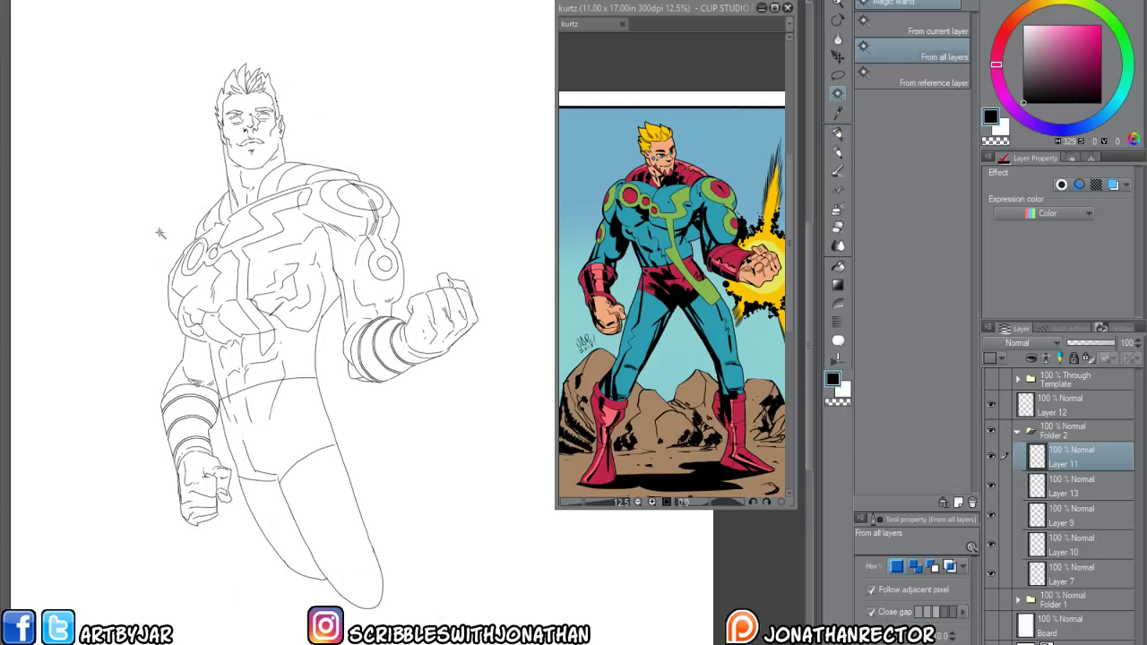
click(158, 254)
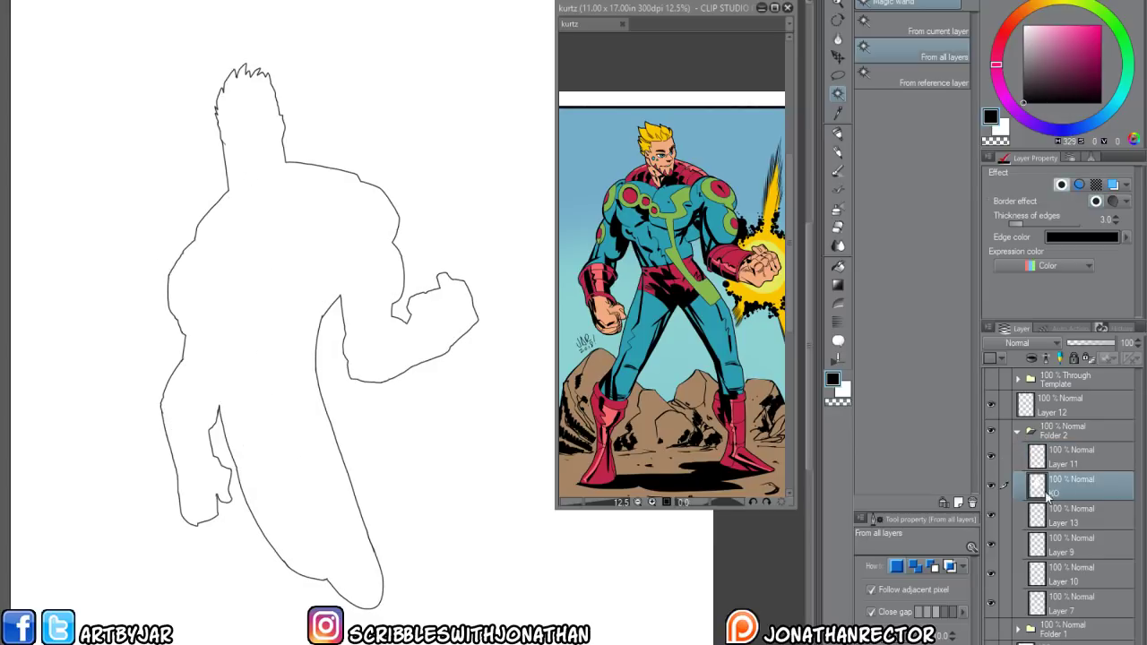
drag(1071, 486, 1062, 605)
scroll(174, 499, up, 4)
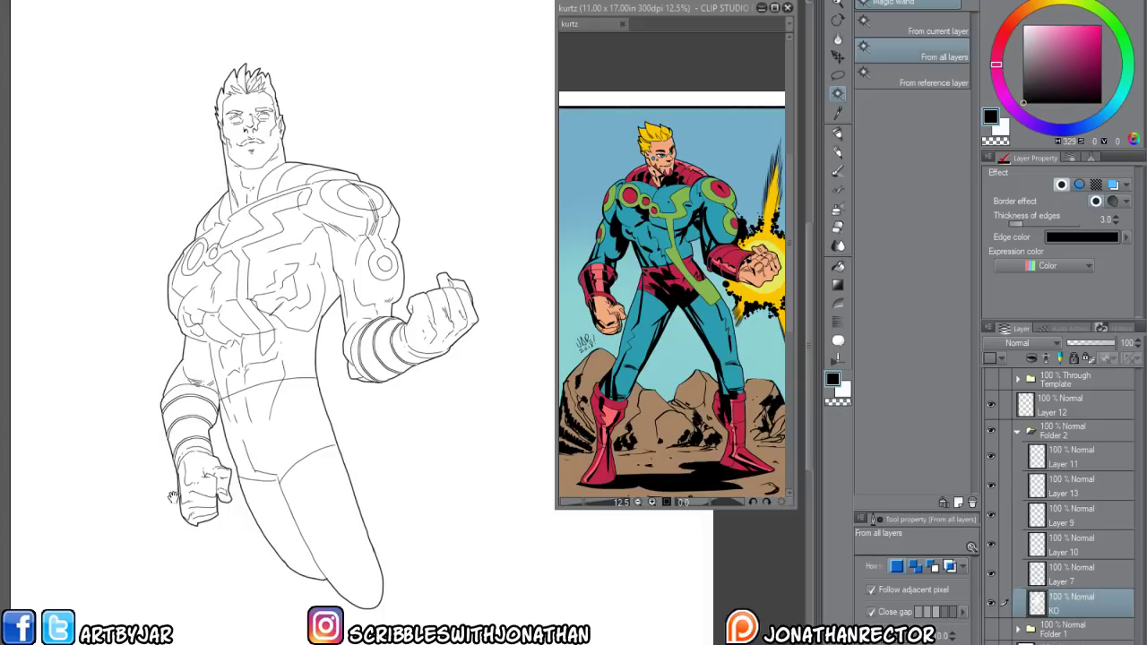
scroll(338, 316, up, 1)
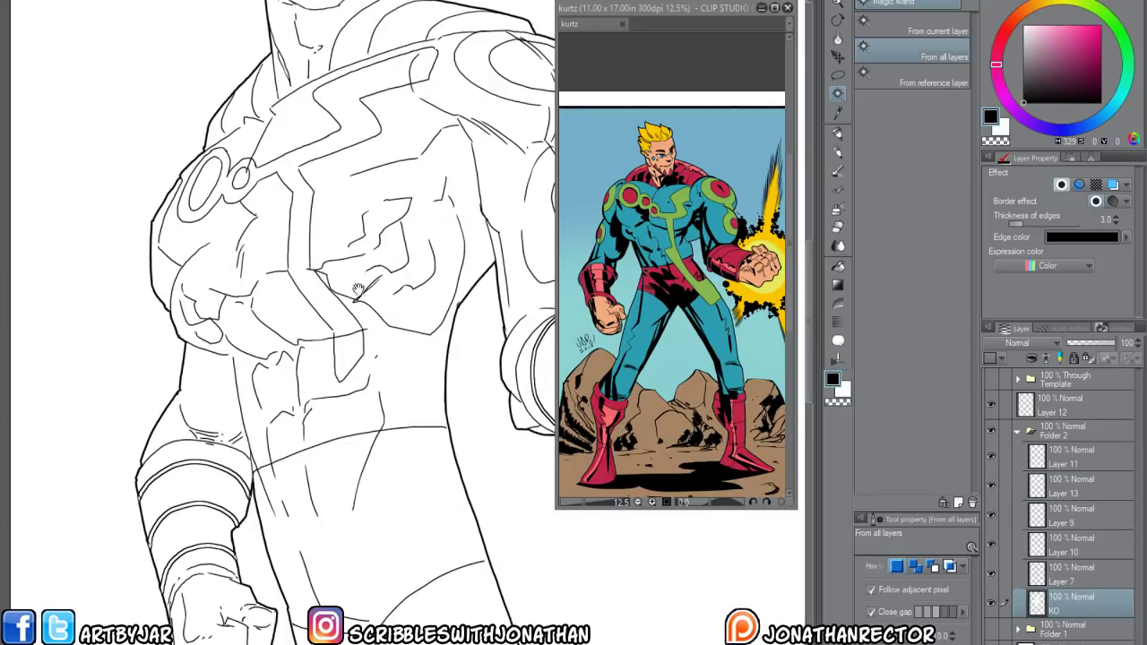
drag(415, 286, 378, 550)
Collapse Folder 2, toggle its visibility off and on, and make Layer 12 the active layer
click(1017, 431)
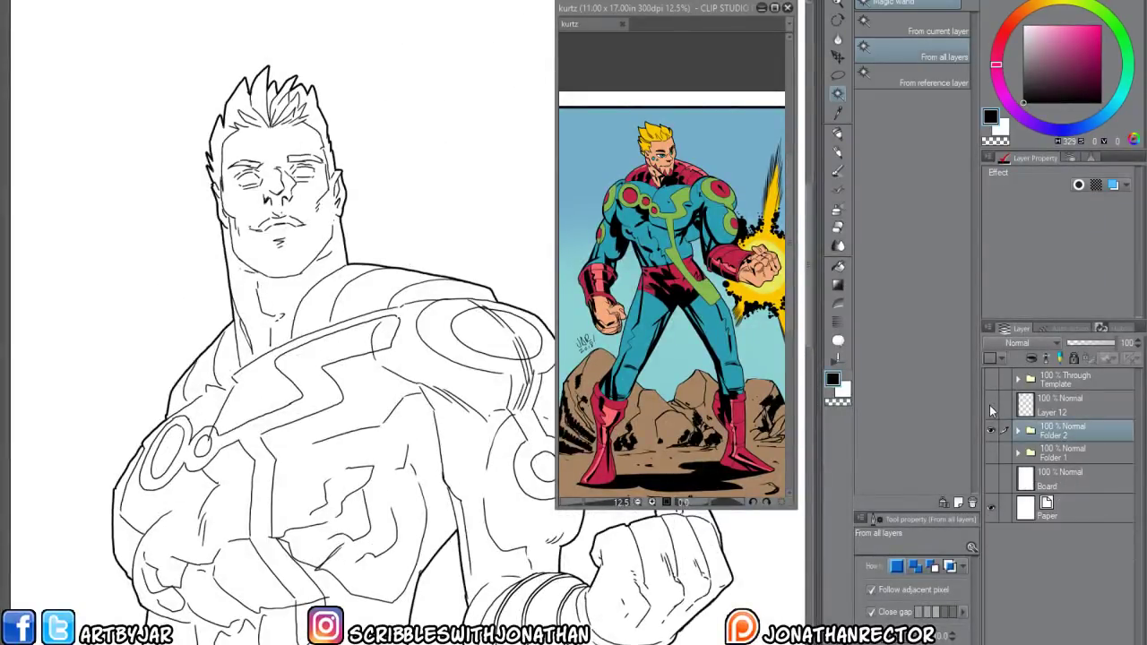
click(990, 430)
click(991, 430)
click(1050, 409)
drag(310, 502, 291, 454)
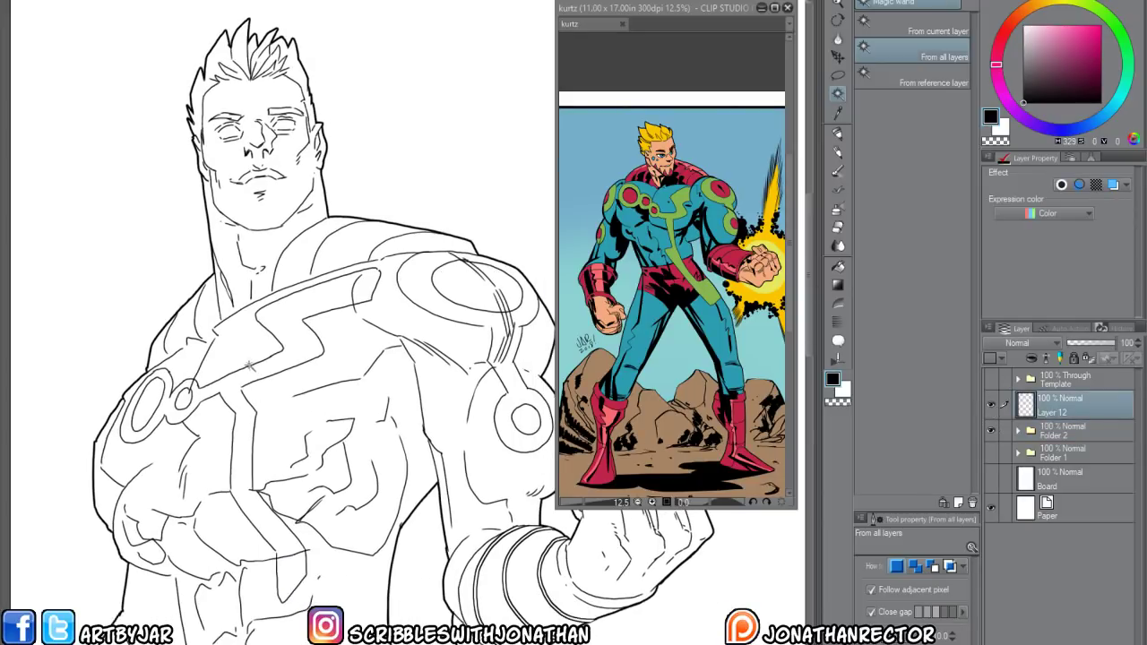
With the Lineart 600dpi 2 brush, ink heavier lines on the eyes and nostrils on Layer 12
key(p)
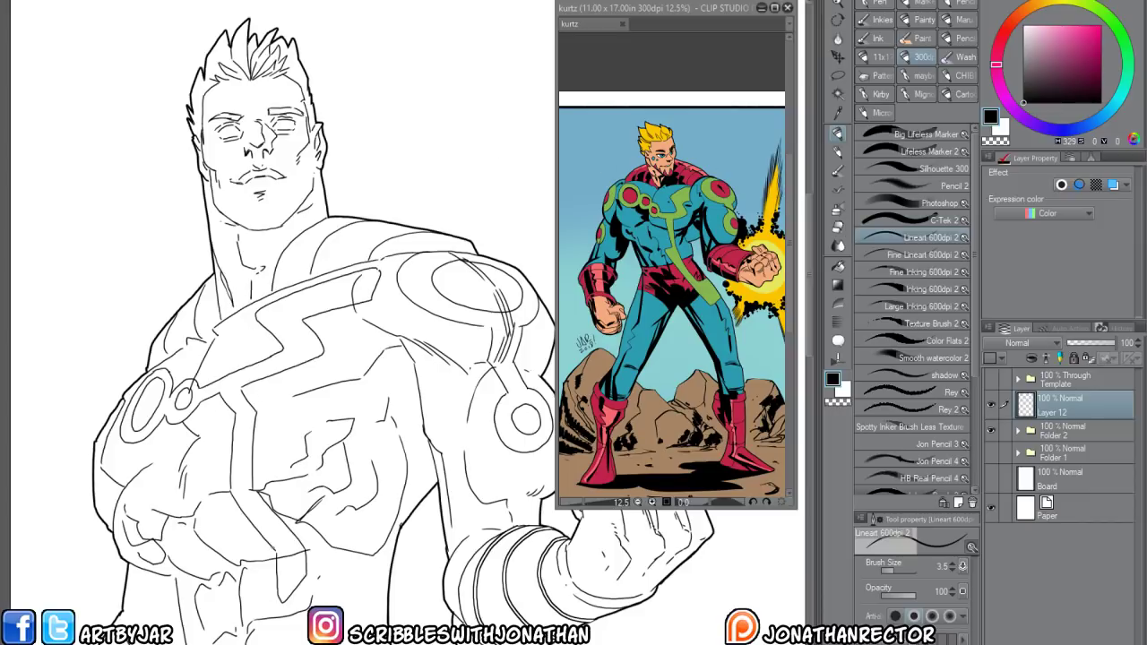
drag(263, 411, 325, 502)
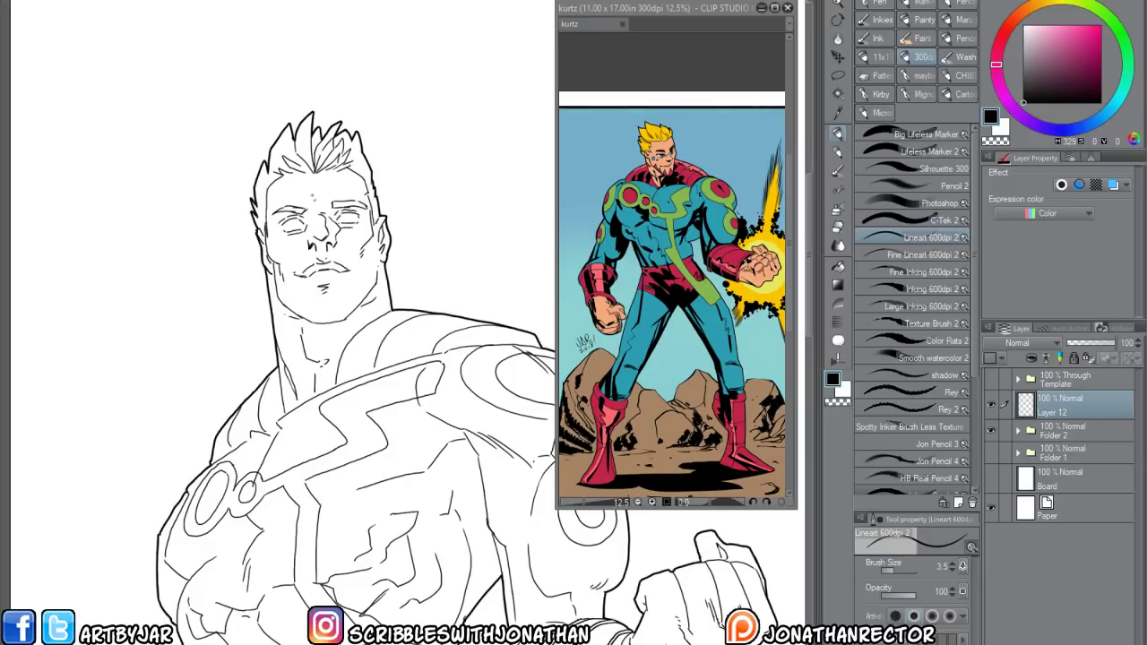
drag(294, 270, 341, 340)
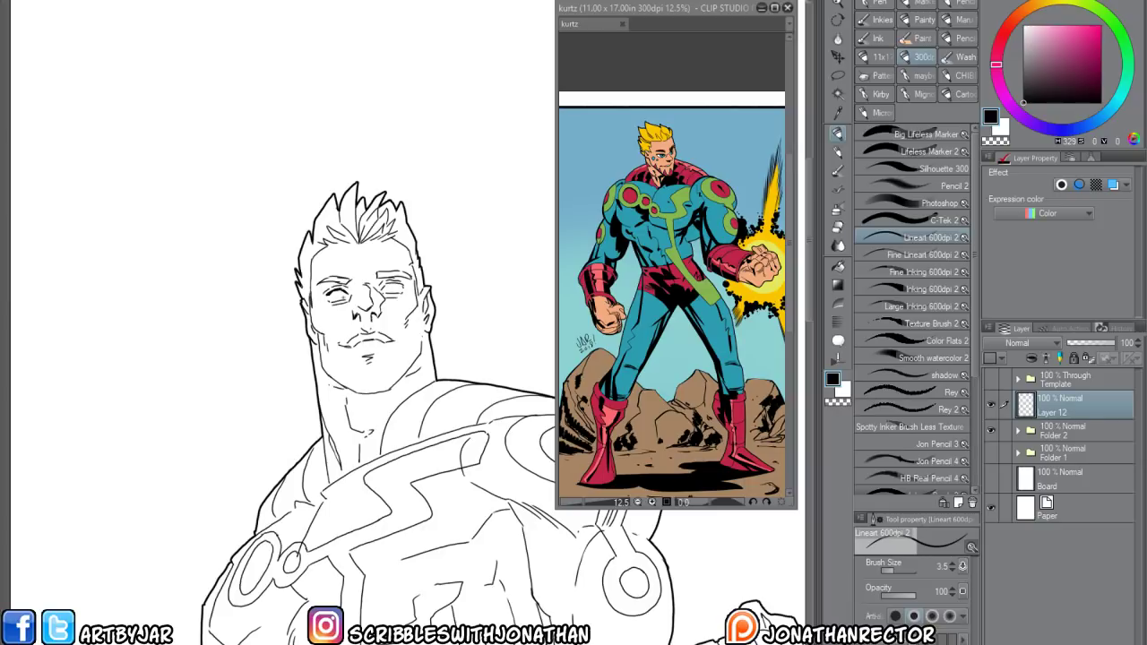
drag(333, 299, 346, 302)
drag(385, 284, 402, 292)
drag(358, 307, 364, 316)
drag(296, 356, 301, 413)
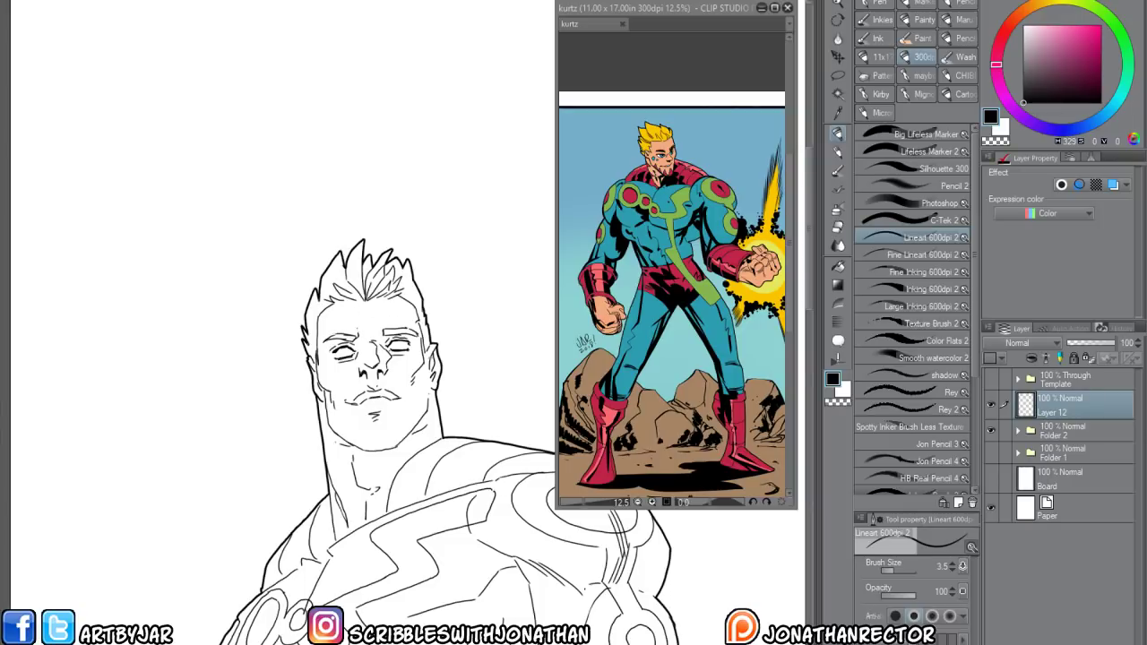
Ink dark shadow accents inside the ear and along the shaded side of the face and jaw
drag(430, 356, 434, 371)
drag(310, 365, 320, 388)
mouse_move(319, 388)
mouse_down()
mouse_move(350, 443)
mouse_move(383, 453)
mouse_move(398, 444)
mouse_move(337, 433)
mouse_up()
drag(324, 391, 328, 418)
key(x)
key(x)
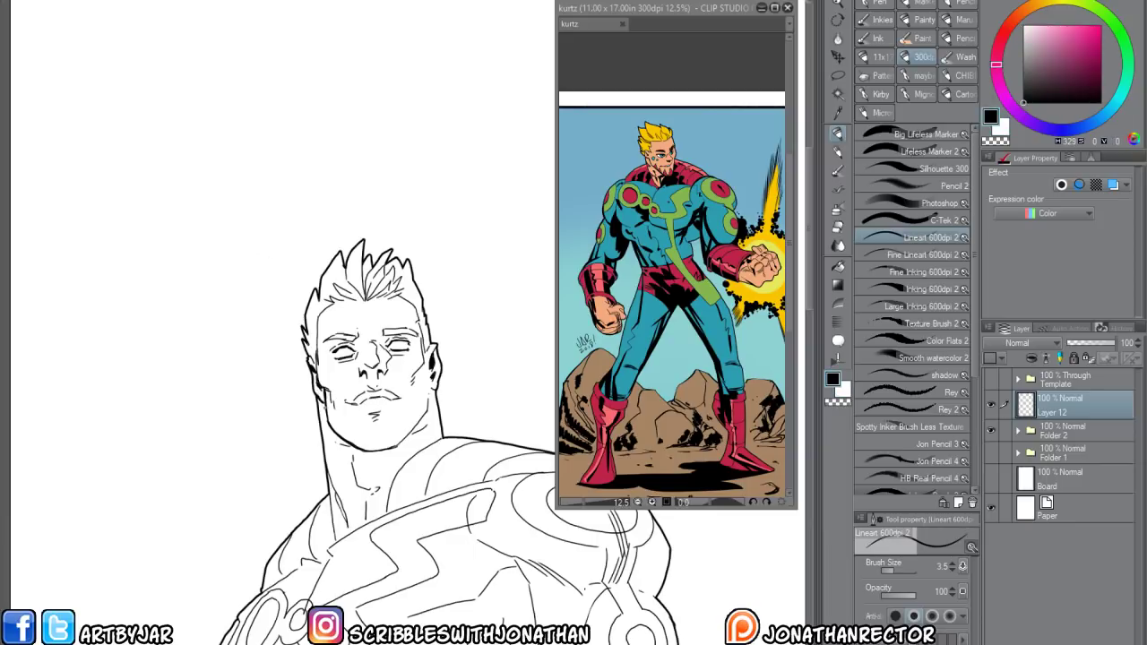
drag(319, 400, 309, 430)
Add strokes to the hair and hatch the short hair at both temples
mouse_move(336, 299)
mouse_down()
mouse_move(346, 289)
mouse_move(350, 304)
mouse_move(362, 286)
mouse_move(365, 306)
mouse_move(335, 304)
mouse_move(352, 319)
mouse_up()
mouse_move(362, 325)
mouse_down()
mouse_move(358, 316)
mouse_move(406, 316)
mouse_move(396, 313)
mouse_move(404, 300)
mouse_move(435, 374)
mouse_move(420, 341)
mouse_up()
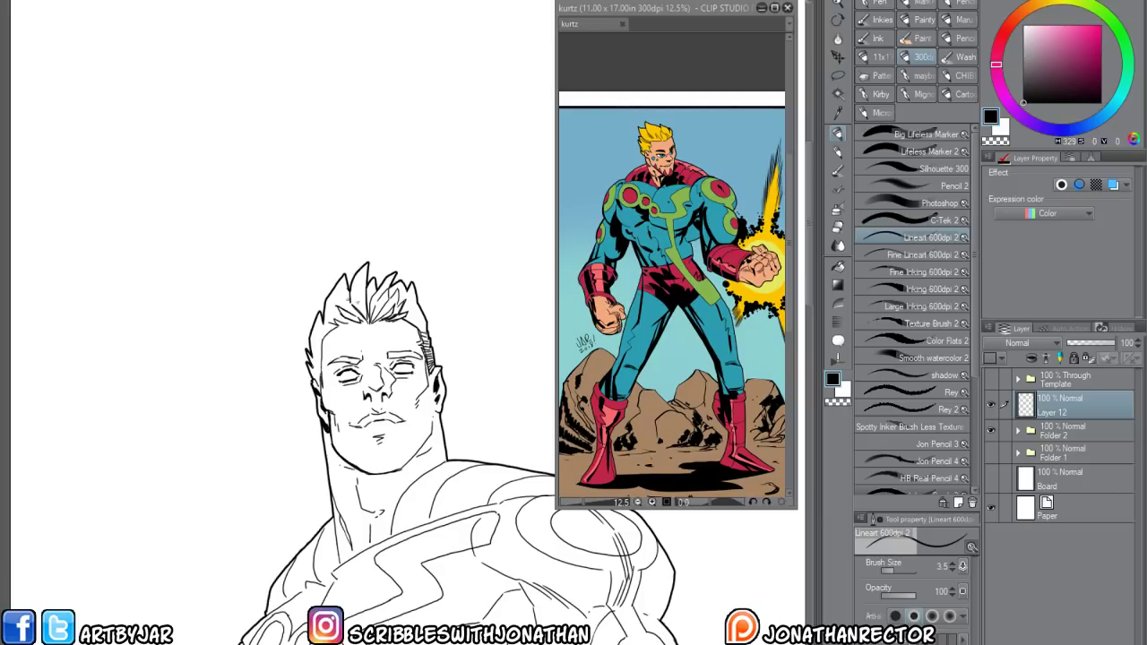
mouse_move(309, 374)
mouse_down()
mouse_move(319, 382)
mouse_move(322, 364)
mouse_up()
drag(312, 353, 322, 351)
drag(221, 248, 211, 195)
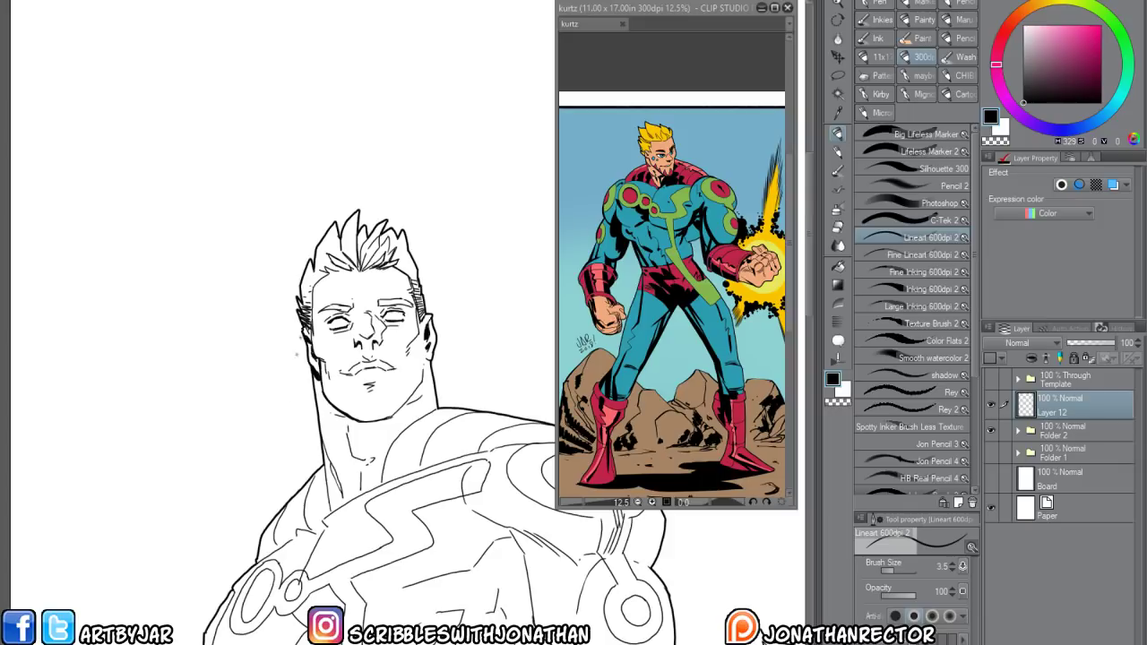
Draw and fill a small pointed black shadow in the middle of the neck
drag(333, 393, 339, 321)
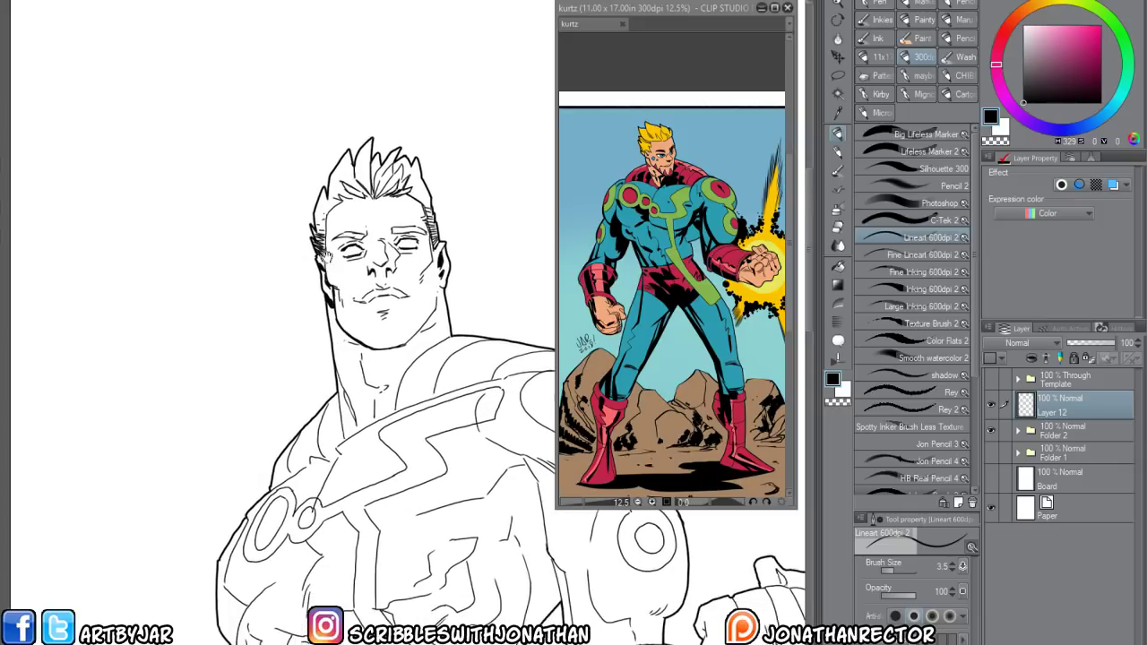
mouse_move(291, 368)
mouse_down()
mouse_move(277, 396)
mouse_move(239, 389)
mouse_up()
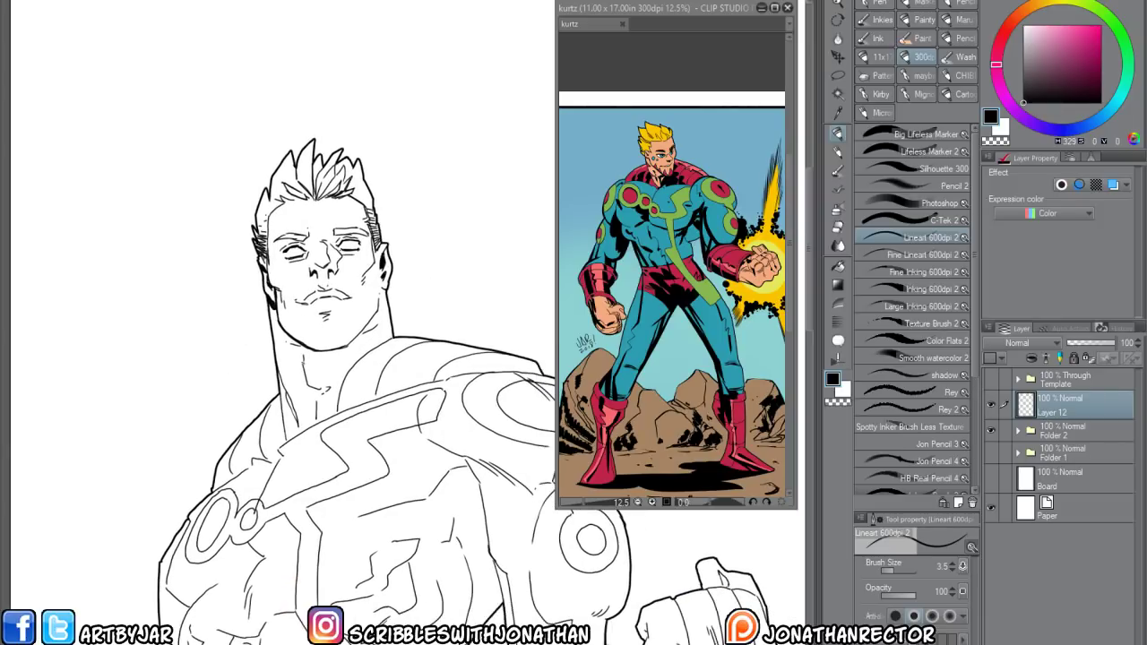
mouse_move(303, 363)
mouse_down()
mouse_move(322, 389)
mouse_move(301, 351)
mouse_move(305, 376)
mouse_up()
key(g)
key(p)
key(x)
key(x)
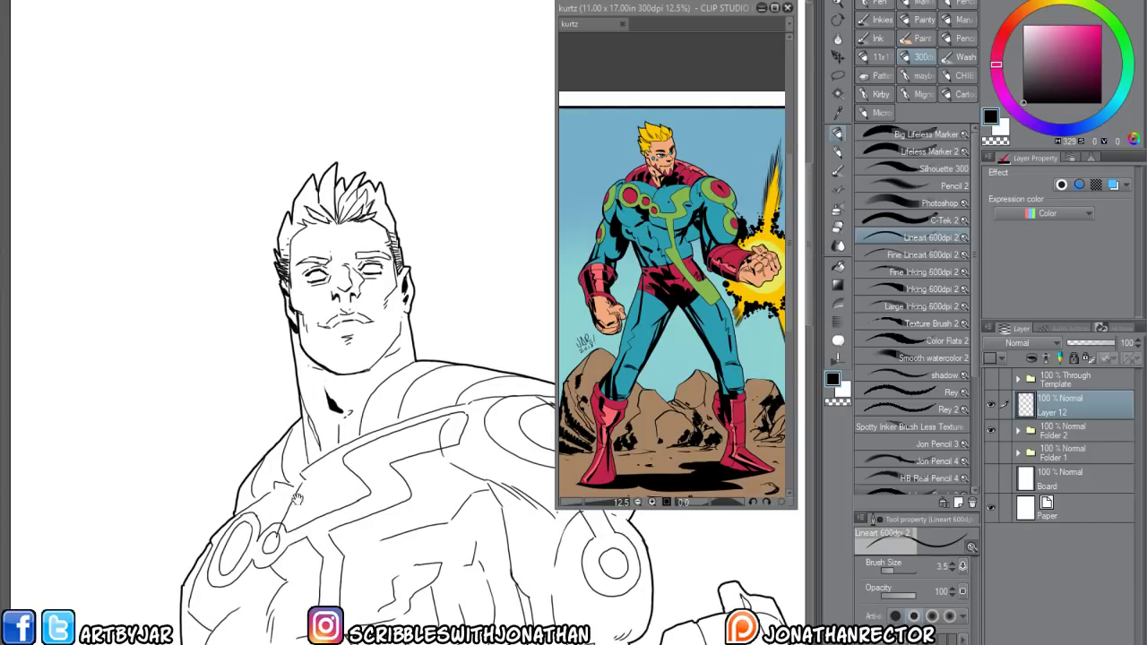
drag(299, 492, 306, 488)
key(x)
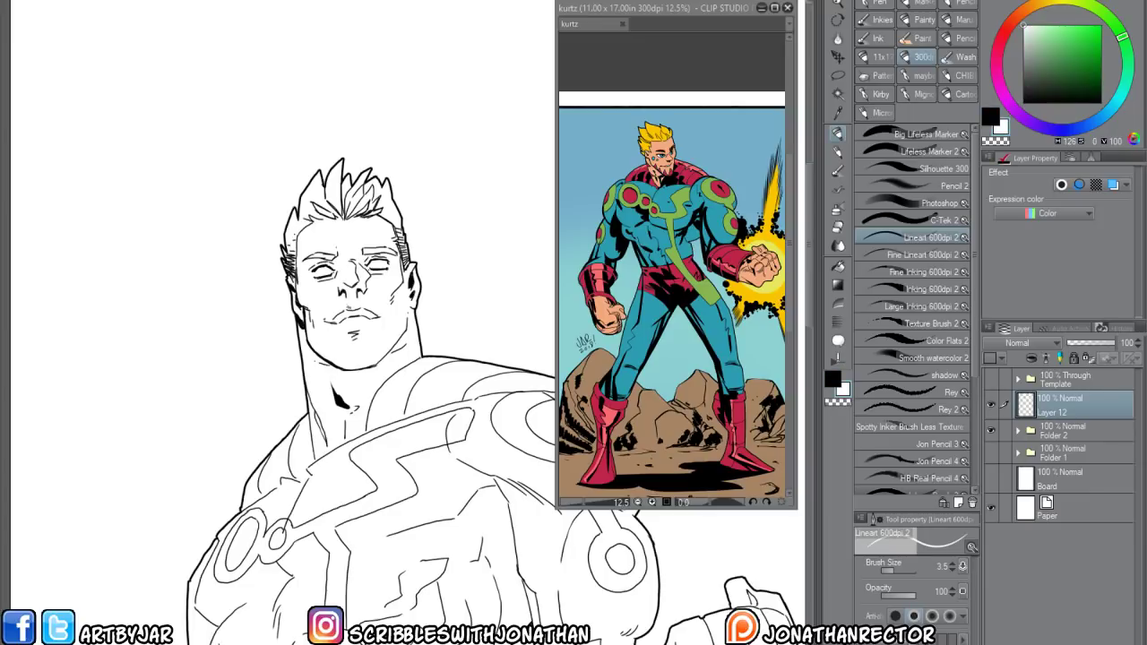
key(x)
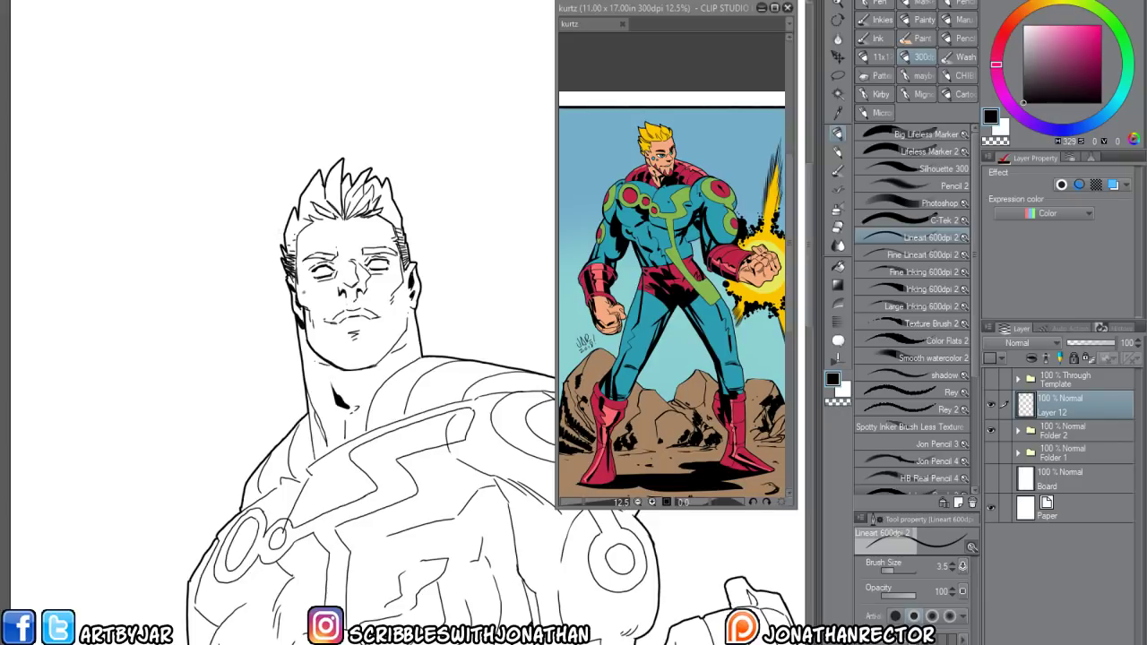
Examine the inked head, neck and chest at different magnifications to judge the shadows
click(302, 290)
drag(297, 361, 295, 341)
drag(279, 453, 234, 453)
drag(229, 368, 223, 304)
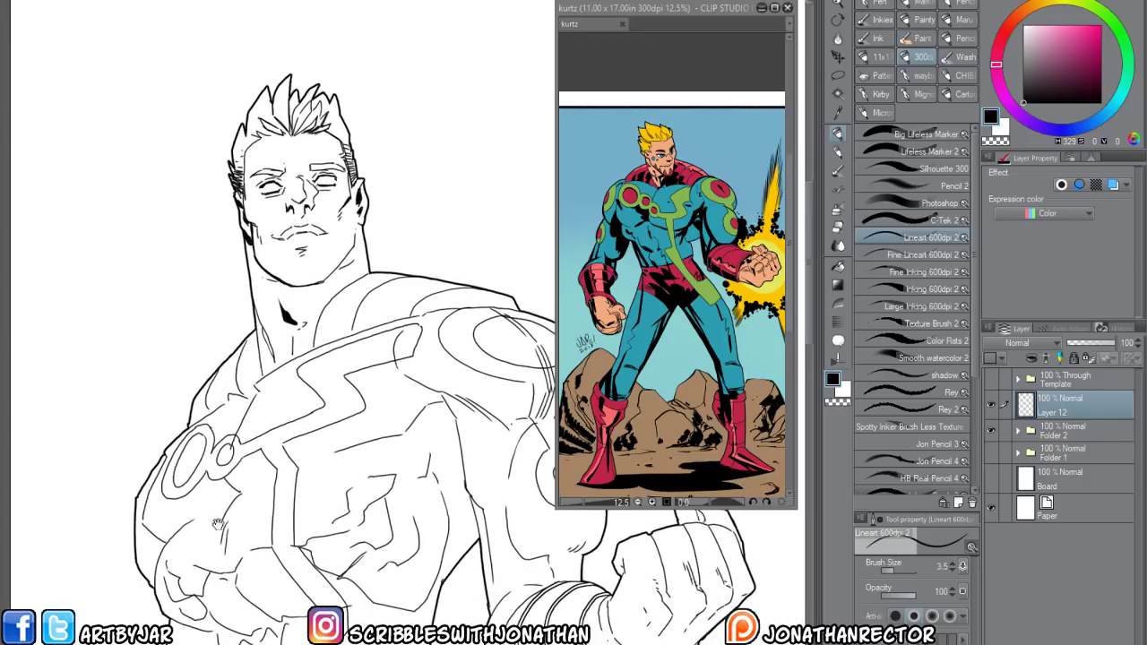
drag(288, 498, 283, 484)
scroll(283, 485, down, 1)
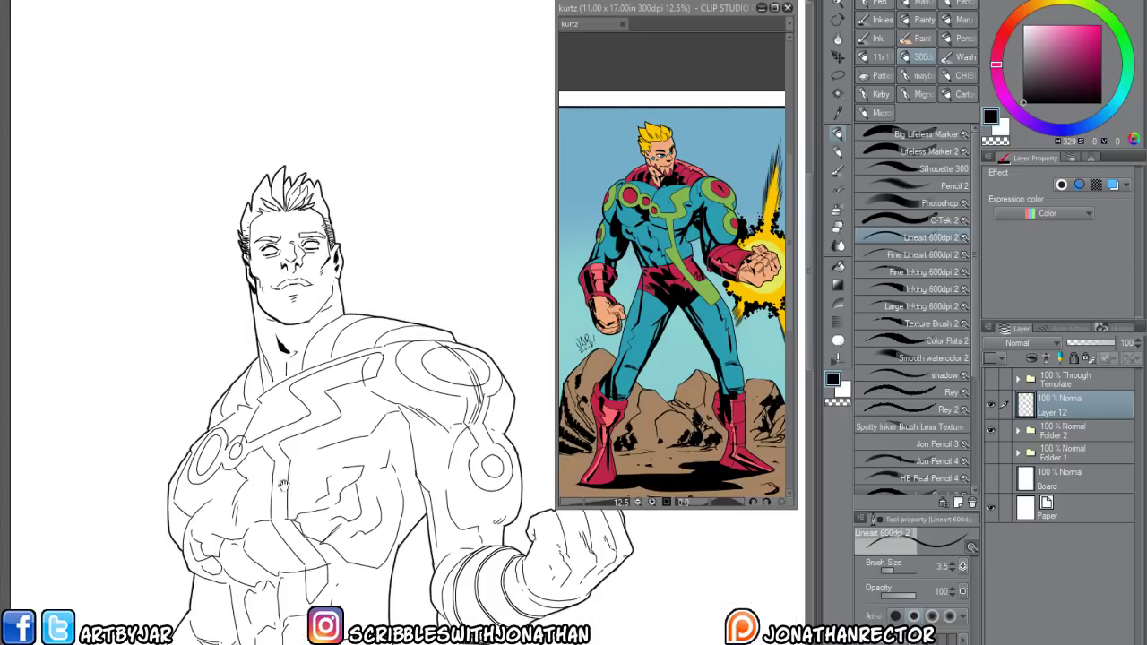
drag(211, 366, 204, 406)
scroll(204, 406, up, 2)
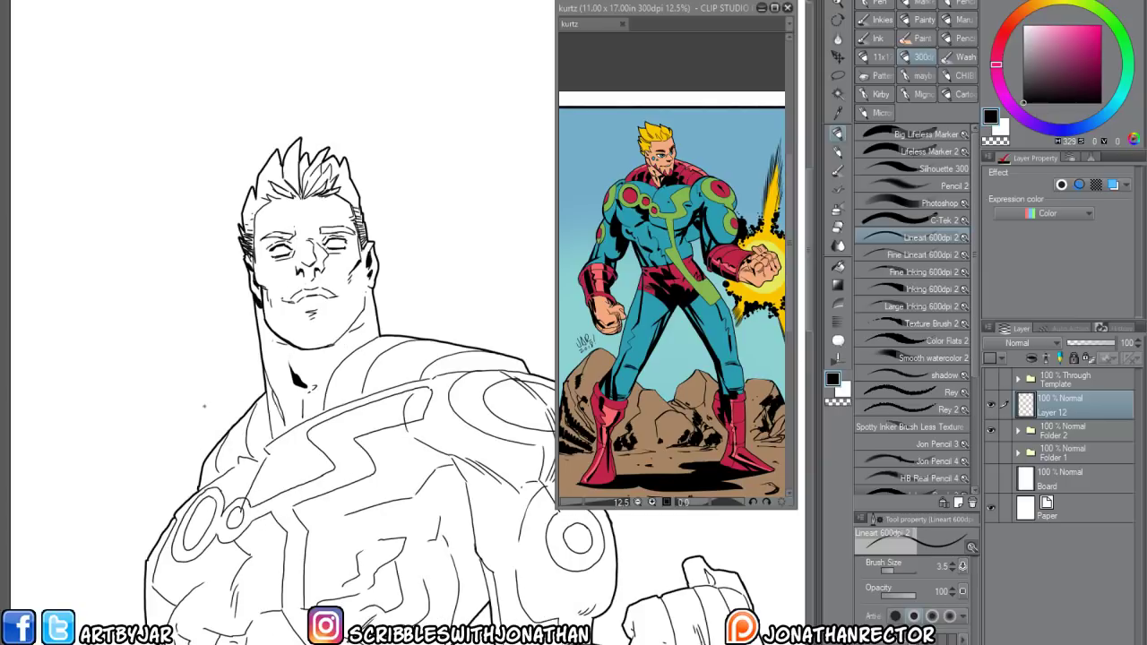
scroll(204, 406, down, 1)
drag(328, 538, 295, 356)
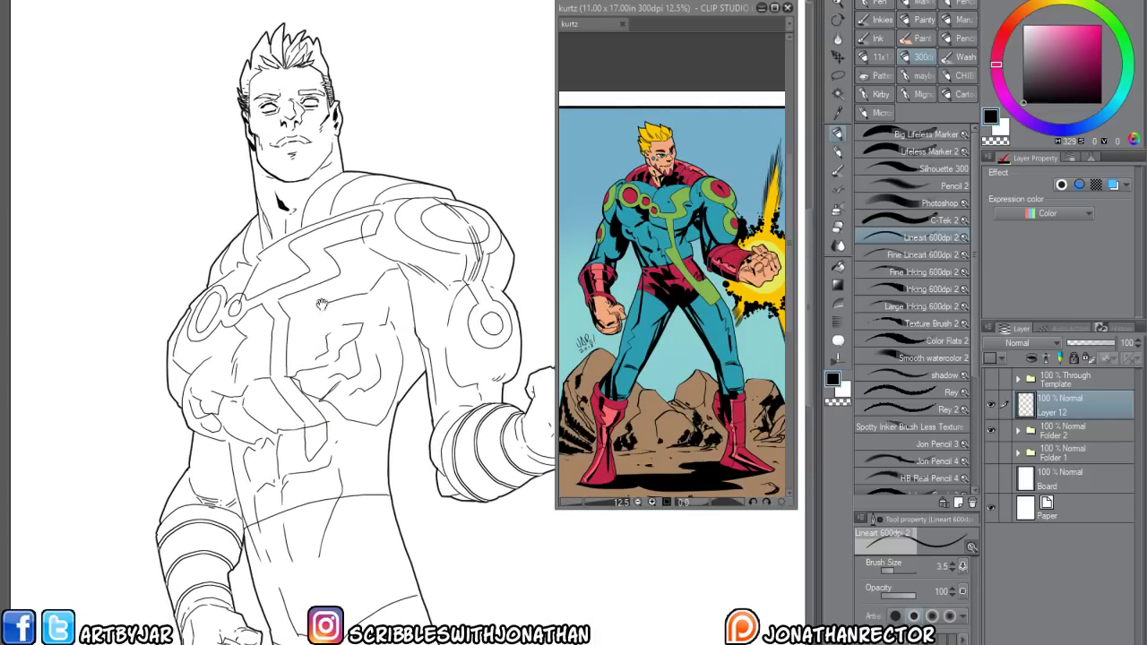
Dismiss the kurtz reference window to free the canvas and bring the whole upper body into view
click(786, 9)
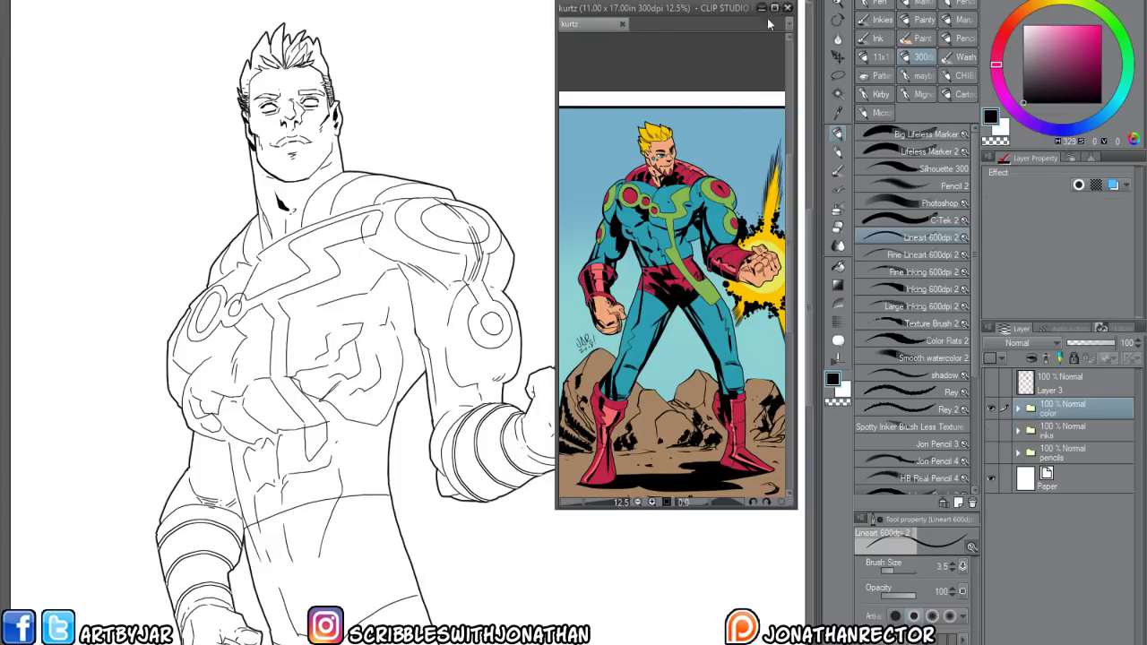
drag(314, 489, 446, 485)
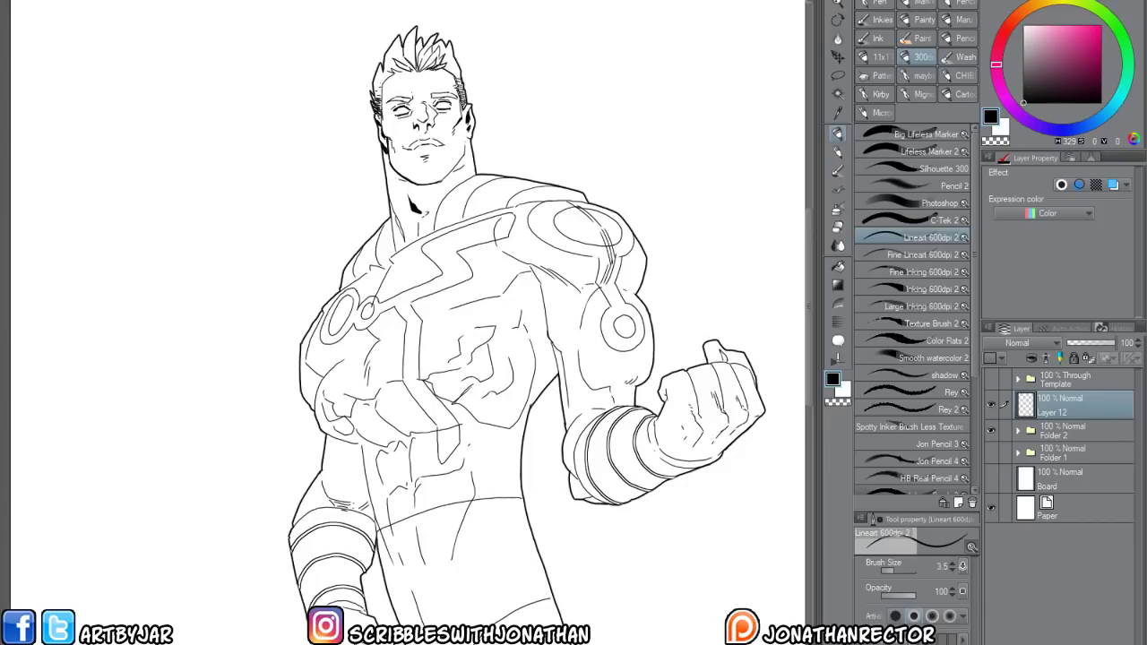
drag(333, 386, 336, 418)
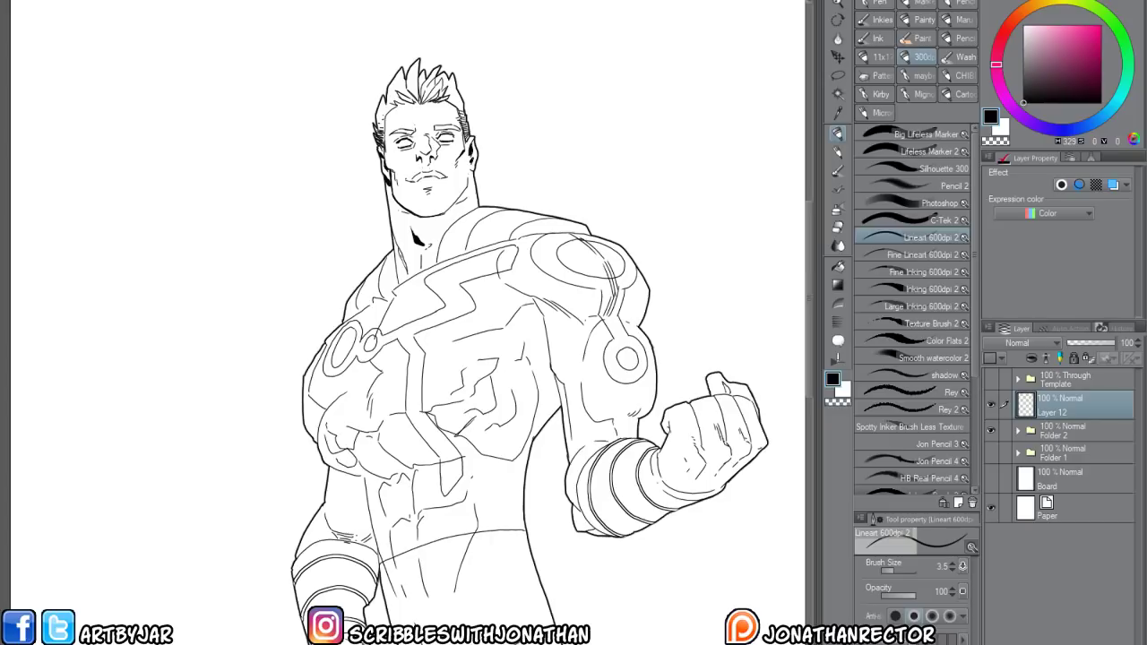
Outline a tapering shadow along the shaded side of the neck down to the collar and fill it with black
key(g)
click(403, 258)
key(p)
drag(396, 237, 400, 254)
drag(397, 252, 408, 279)
key(g)
click(399, 267)
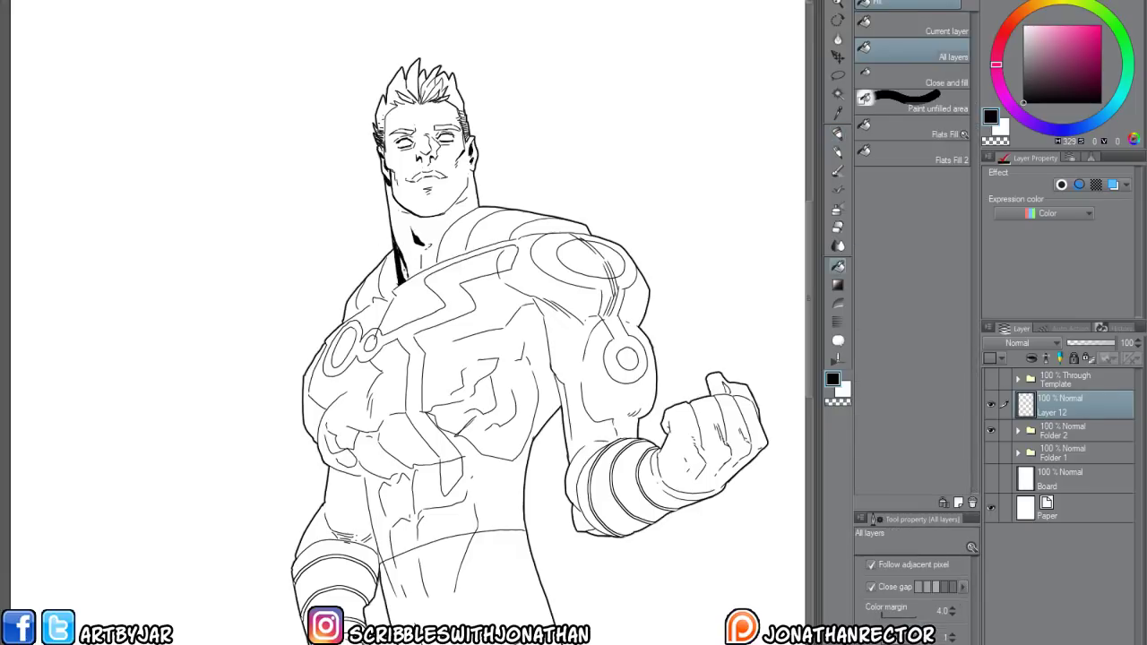
key(p)
drag(403, 264, 410, 280)
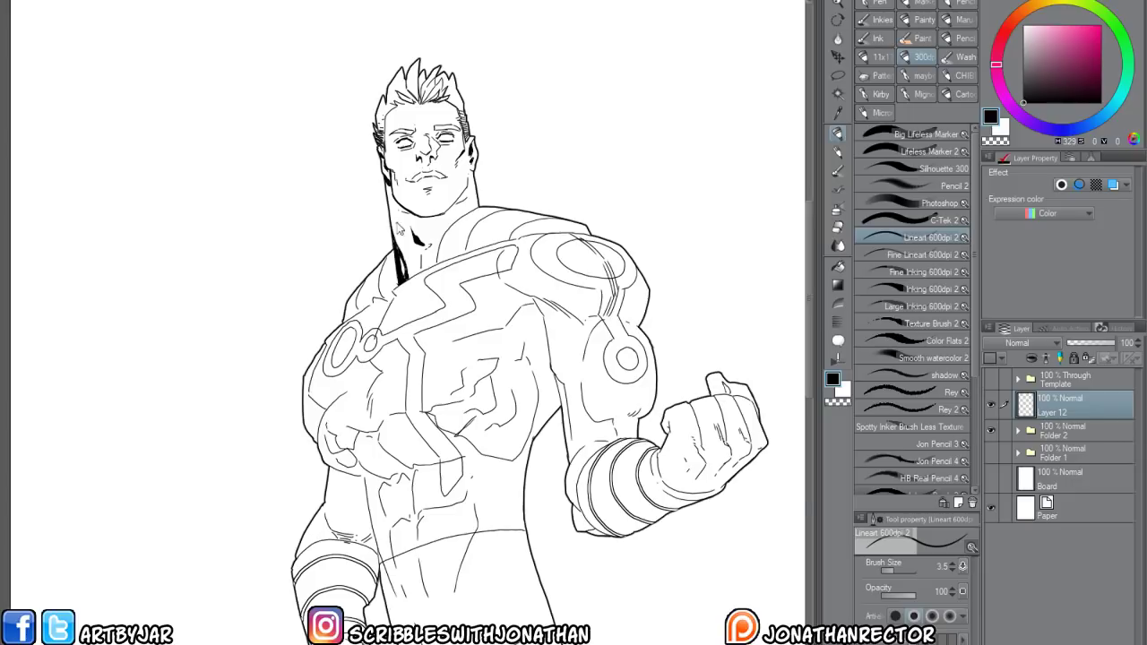
Ink the edge of the cast shadow under the jaw and down the neck, undoing the stray strokes
key(ctrl+plus)
drag(397, 223, 415, 336)
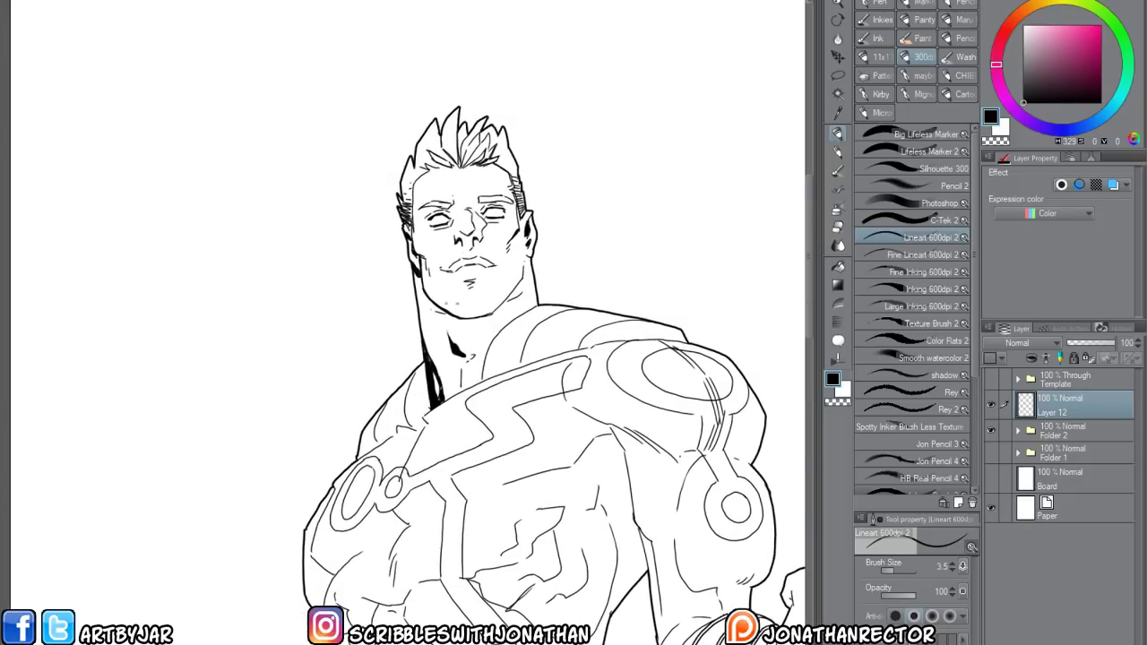
mouse_move(484, 315)
mouse_down()
mouse_move(445, 326)
mouse_move(453, 335)
mouse_up()
click(438, 284)
click(439, 289)
key(ctrl+z)
key(ctrl+z)
mouse_move(443, 325)
mouse_down()
mouse_move(449, 338)
mouse_move(436, 310)
mouse_up()
drag(452, 335, 461, 322)
key(ctrl+z)
mouse_move(451, 325)
mouse_down()
mouse_move(440, 329)
mouse_move(456, 387)
mouse_up()
Hatch the lower edge of the neck shadow and fill the enclosed area beneath the jaw with black
key(e)
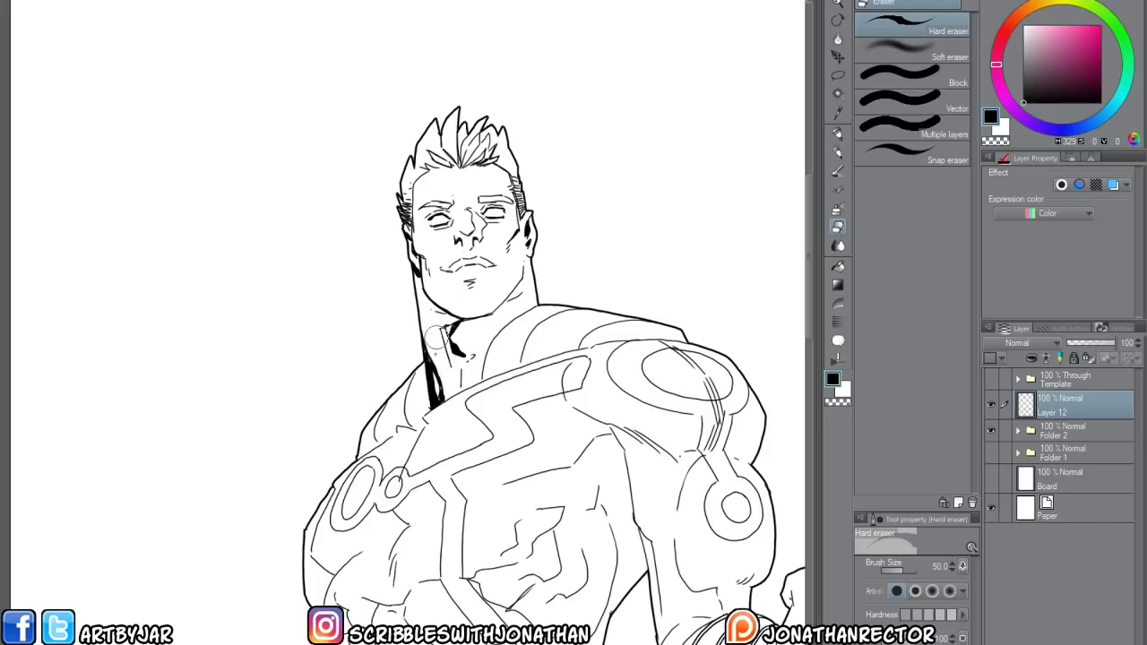
key(p)
drag(449, 361, 454, 375)
mouse_move(446, 361)
mouse_down()
mouse_move(442, 401)
mouse_move(447, 364)
mouse_up()
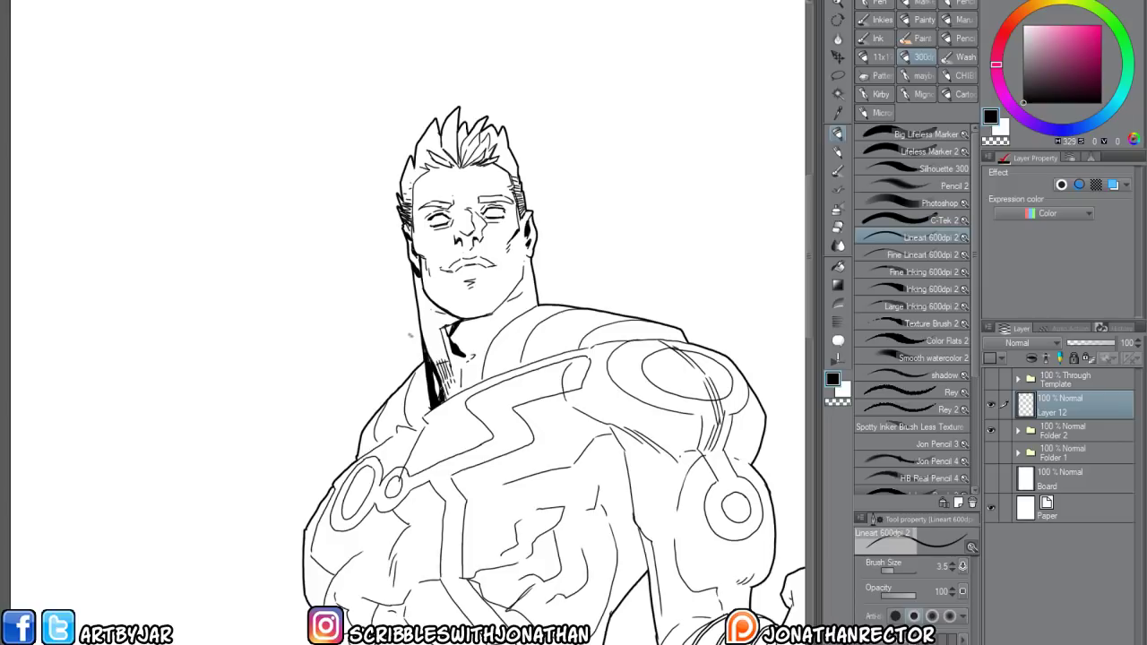
key(g)
key(g)
click(417, 292)
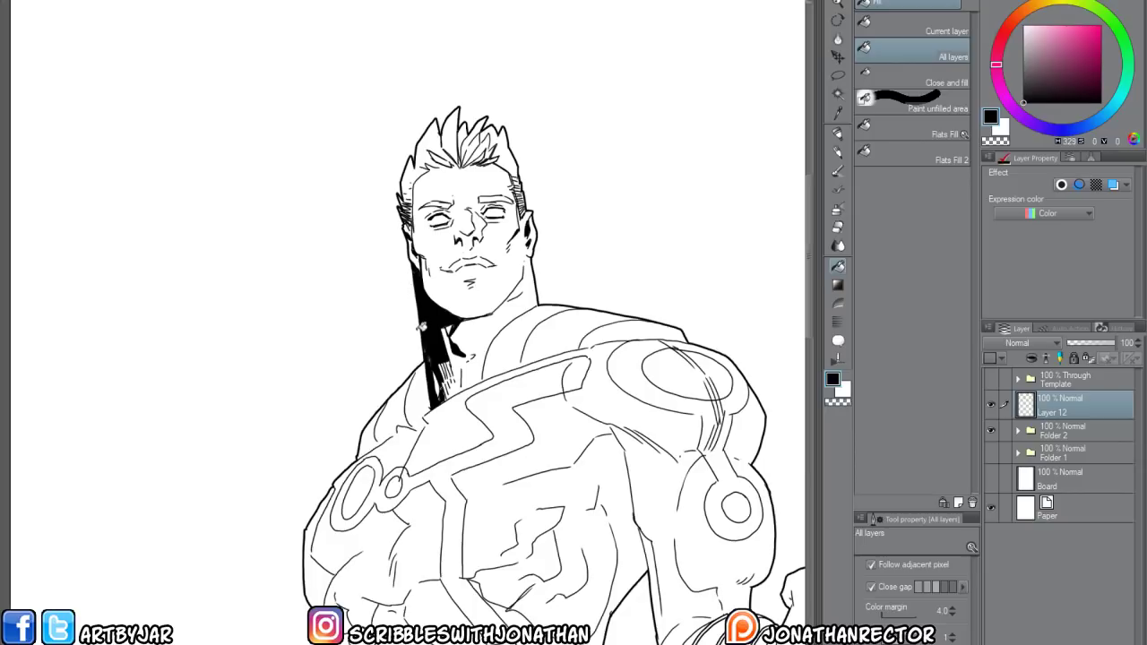
key(p)
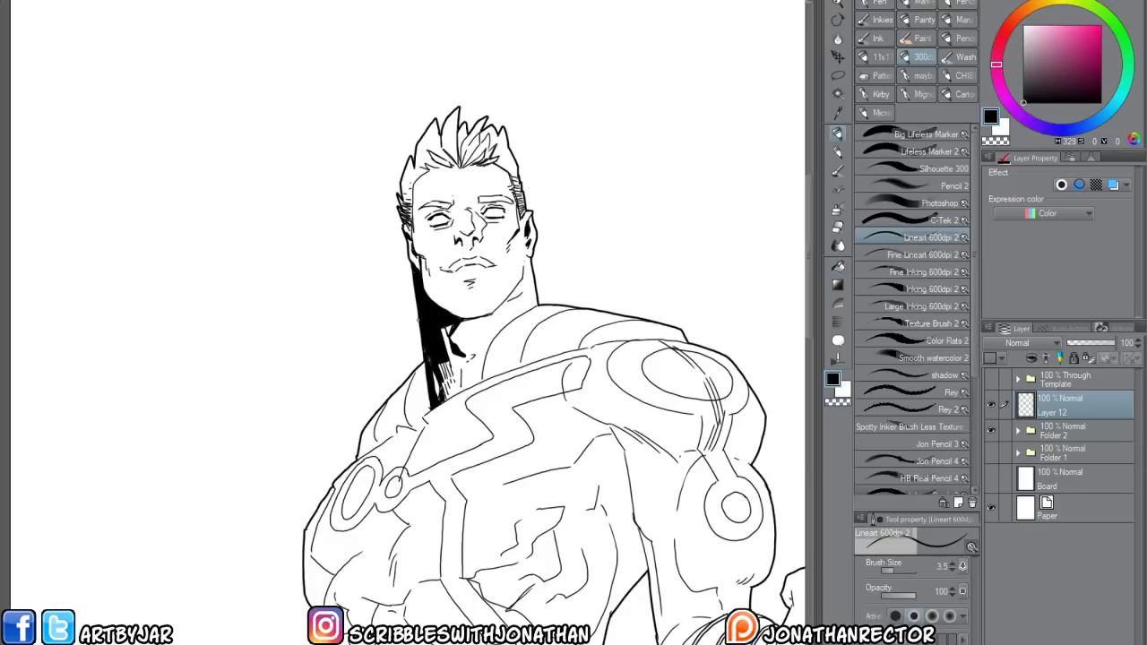
Add a new layer above the neck-shadow layer and turn off its clipping to the layer below
key(period)
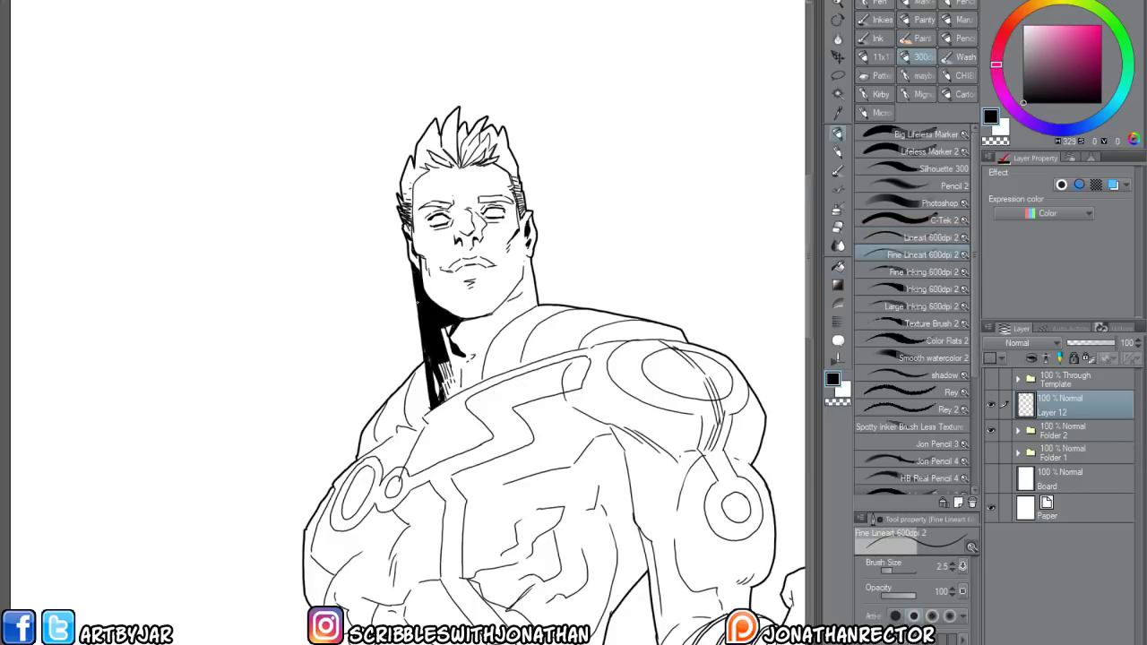
key(ctrl+shift+n)
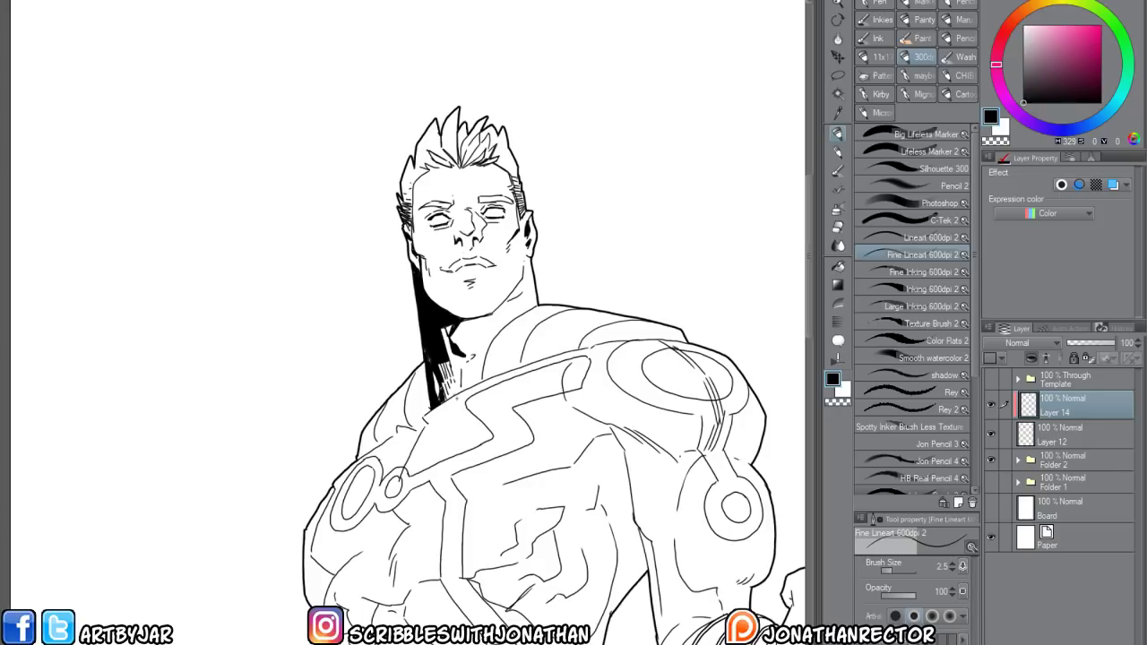
drag(383, 329, 385, 344)
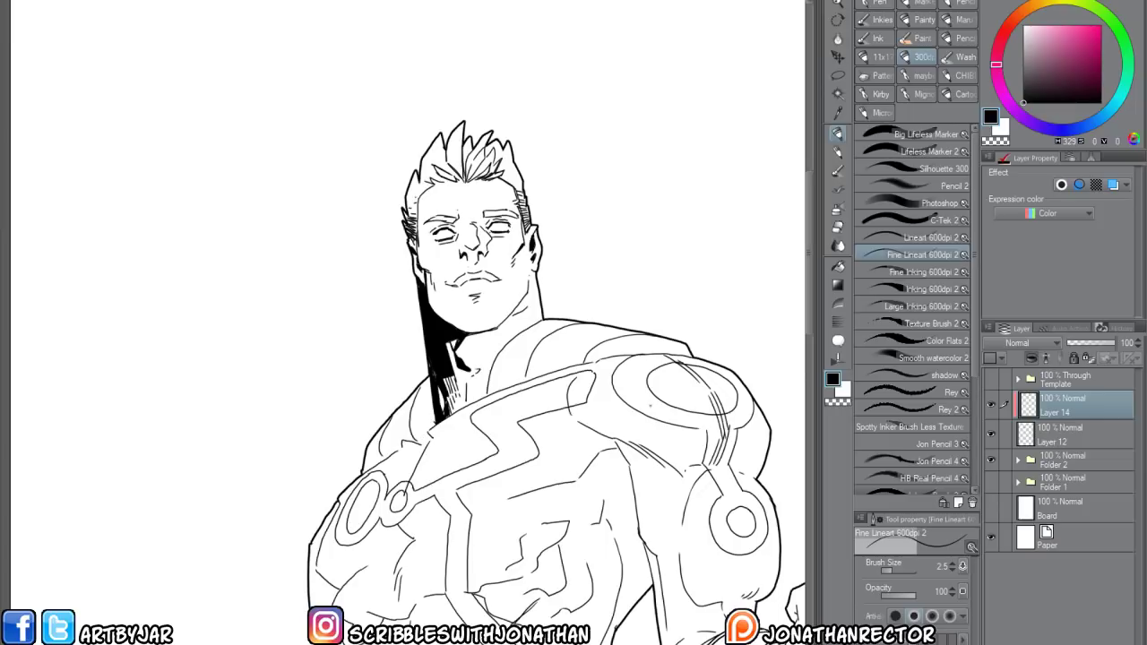
drag(415, 363, 435, 415)
drag(445, 377, 467, 461)
key(ctrl+z)
drag(428, 361, 433, 372)
click(991, 408)
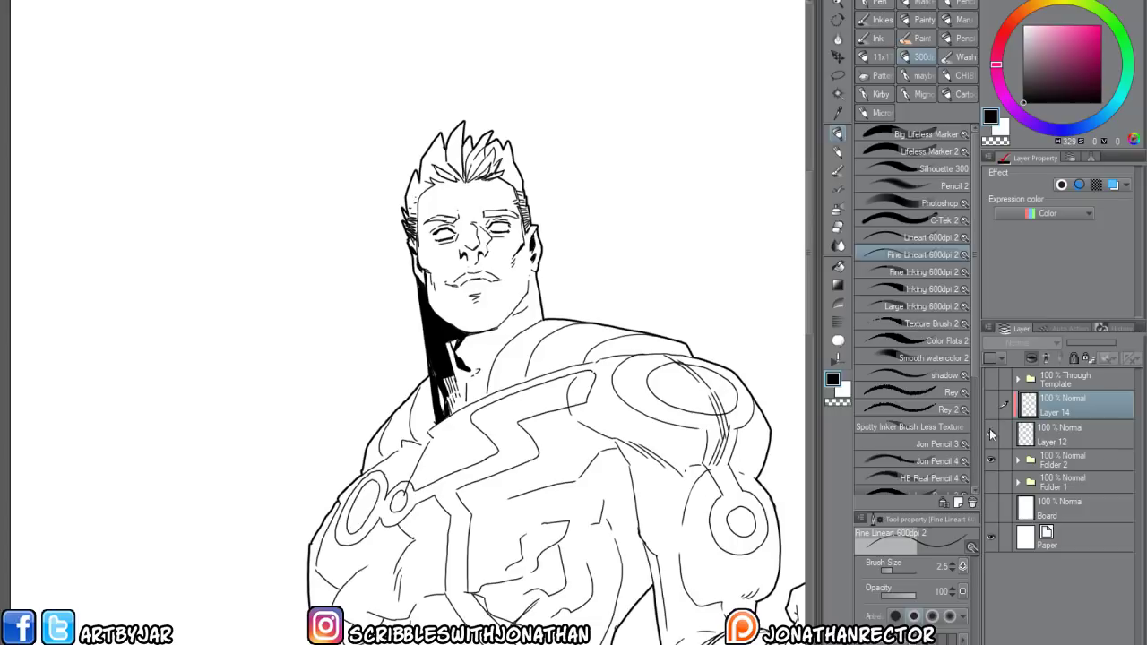
click(992, 405)
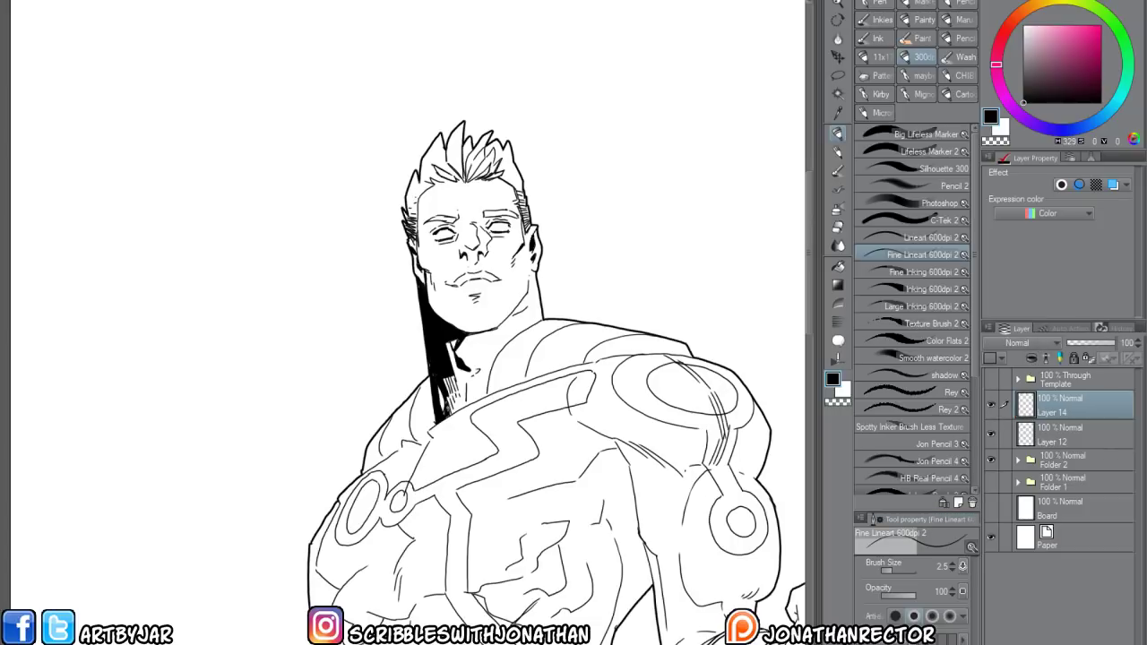
Ink a narrow spiked shadow with the Lineart 600dpi 2 brush where the lit side of the neck meets the collar, filled with black
drag(447, 403, 451, 415)
click(873, 272)
click(874, 238)
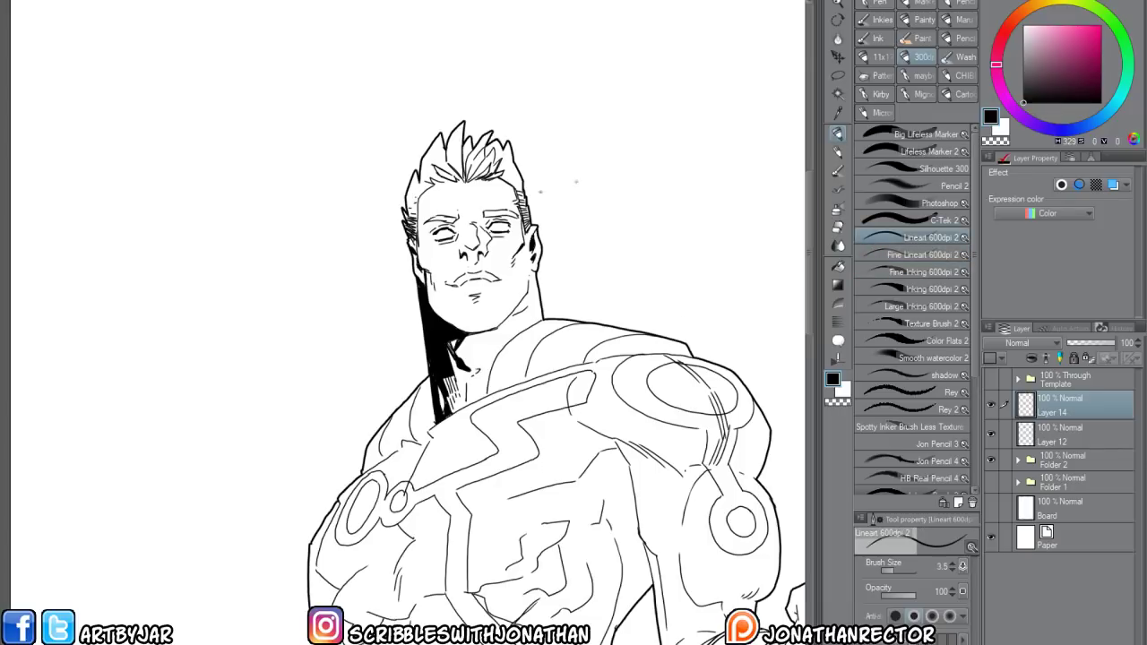
drag(452, 353, 449, 342)
drag(406, 343, 394, 301)
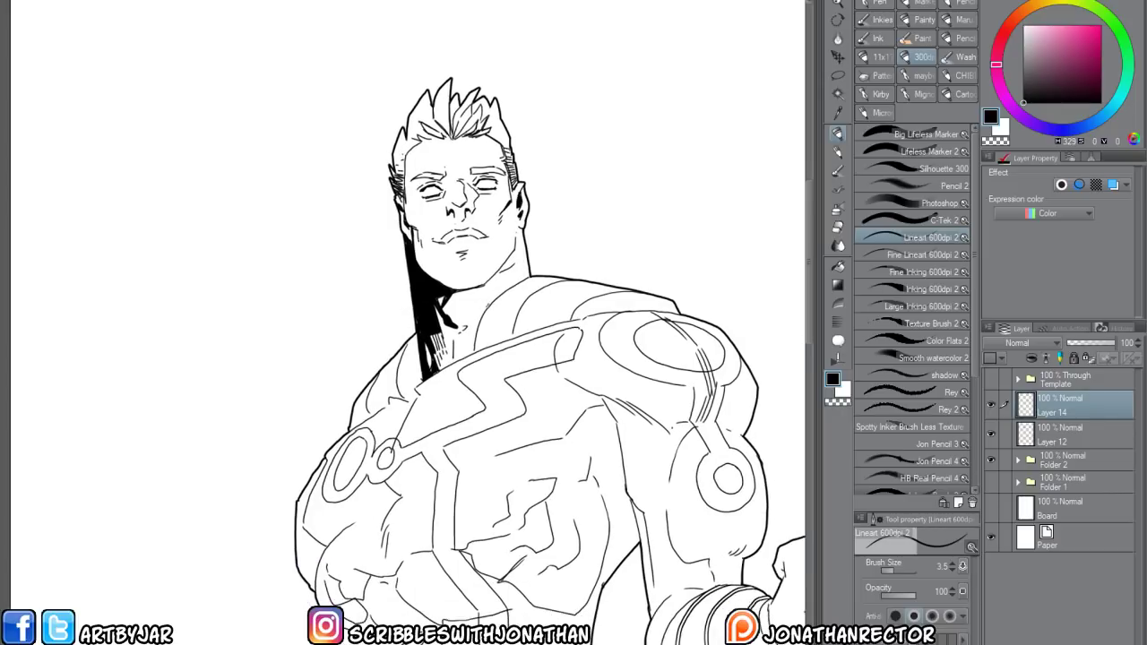
key(g)
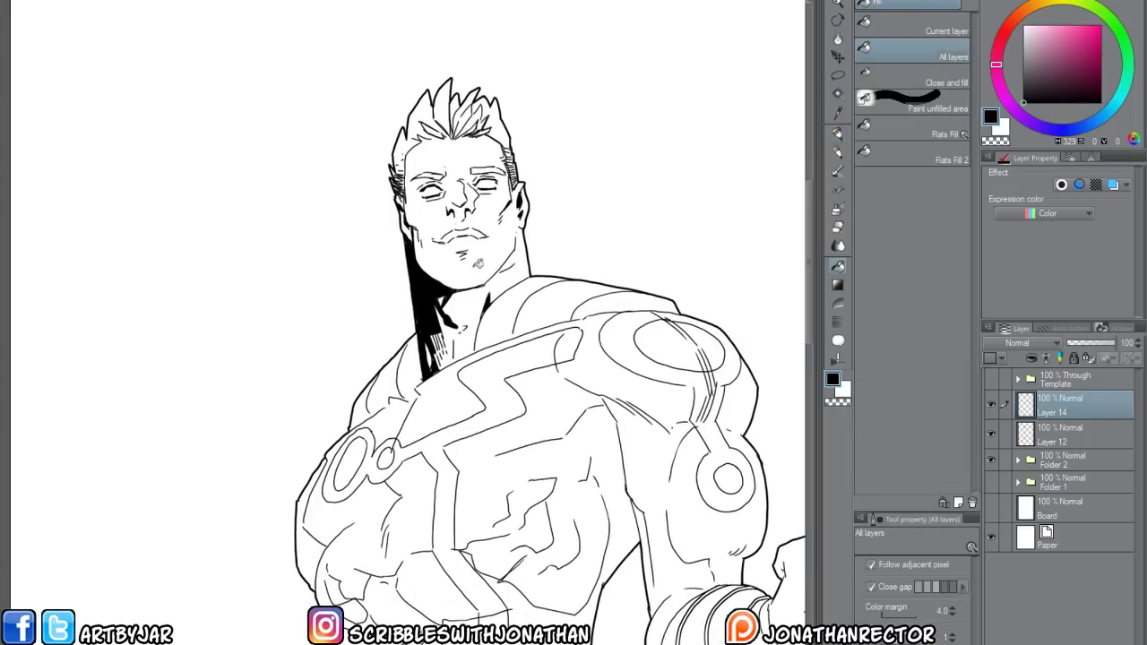
key(p)
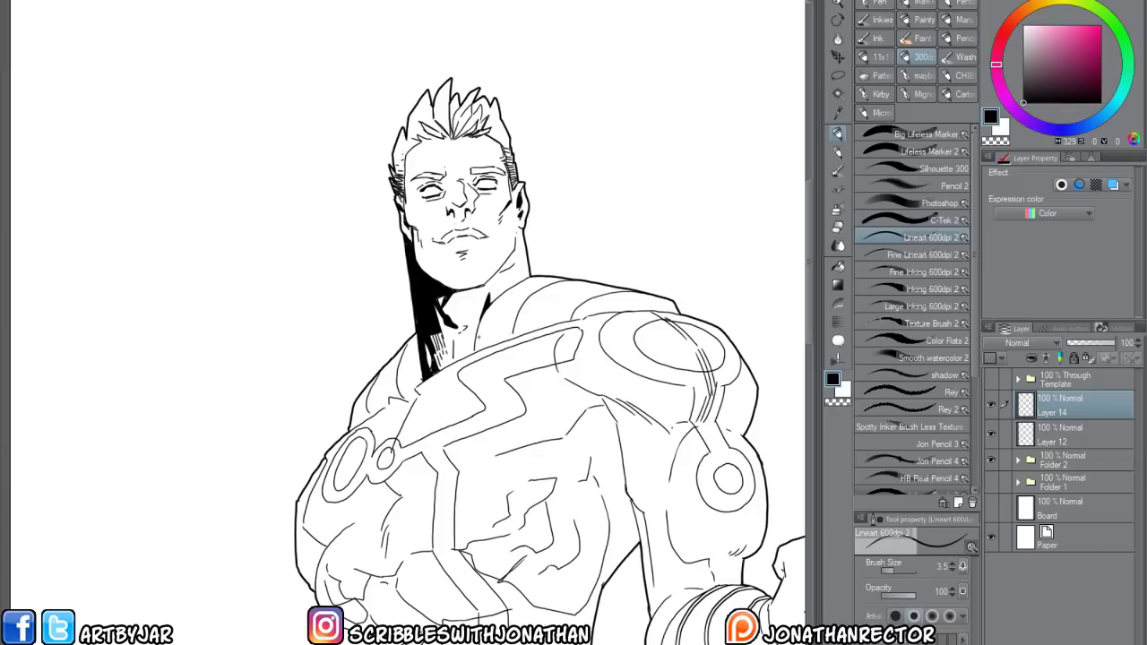
Outline jagged shadow shapes along the shoulder slope on the shaded side of the neck and fill them with black
drag(396, 197, 405, 222)
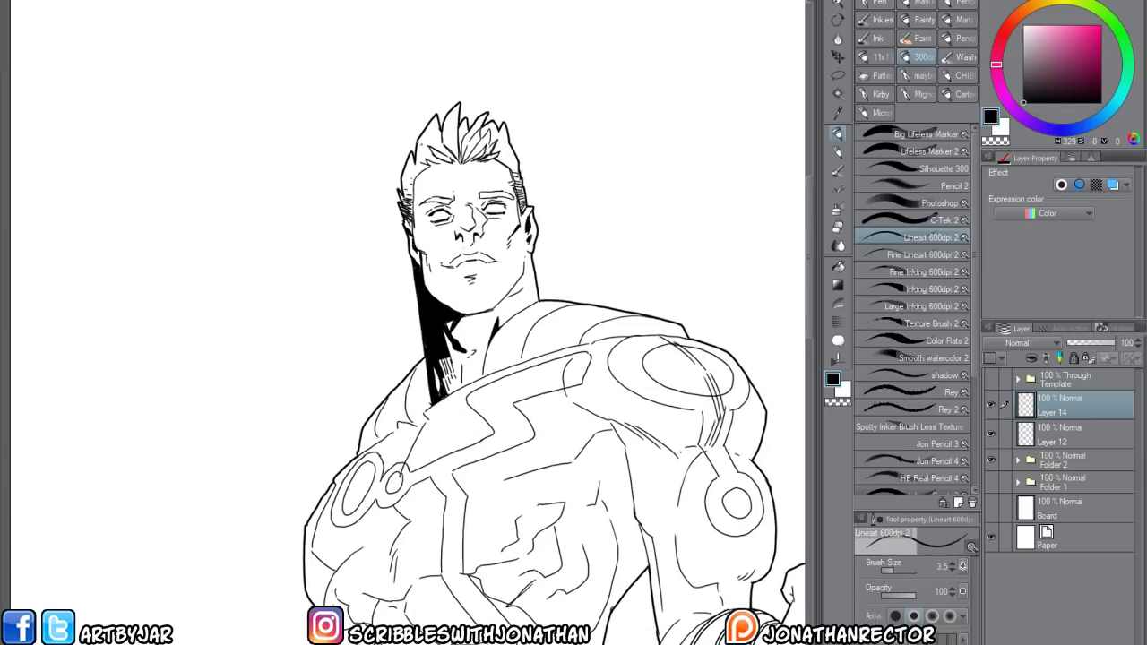
drag(428, 355, 442, 330)
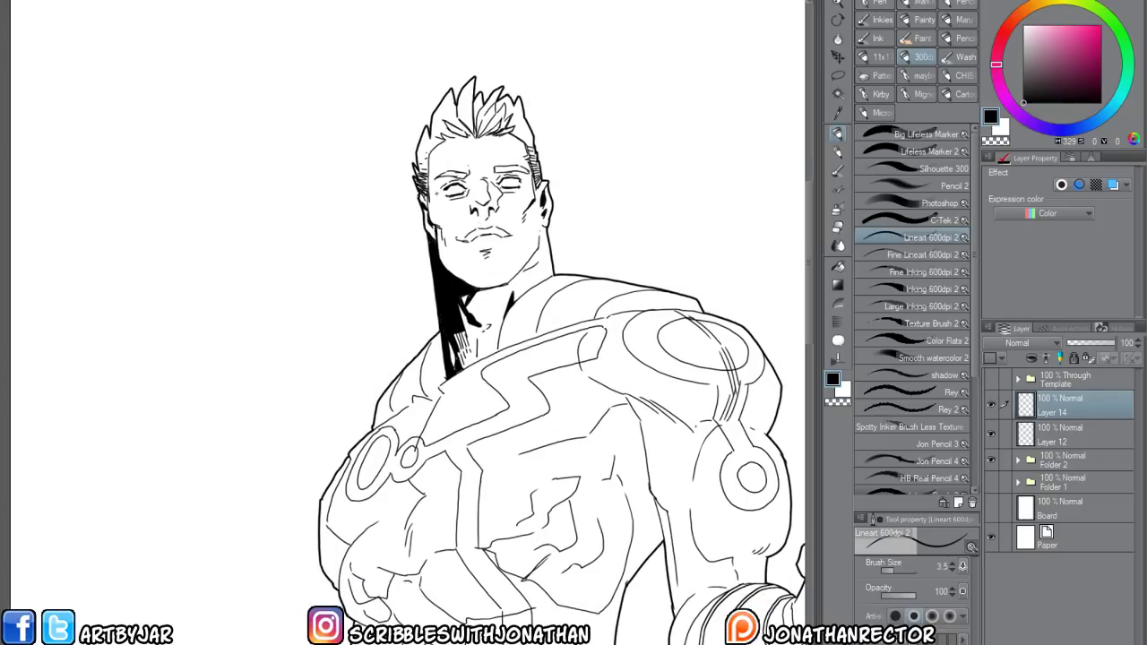
mouse_move(420, 360)
mouse_down()
mouse_move(434, 335)
mouse_move(452, 358)
mouse_move(415, 369)
mouse_move(406, 386)
mouse_move(428, 368)
mouse_move(391, 386)
mouse_move(388, 400)
mouse_up()
key(g)
click(443, 351)
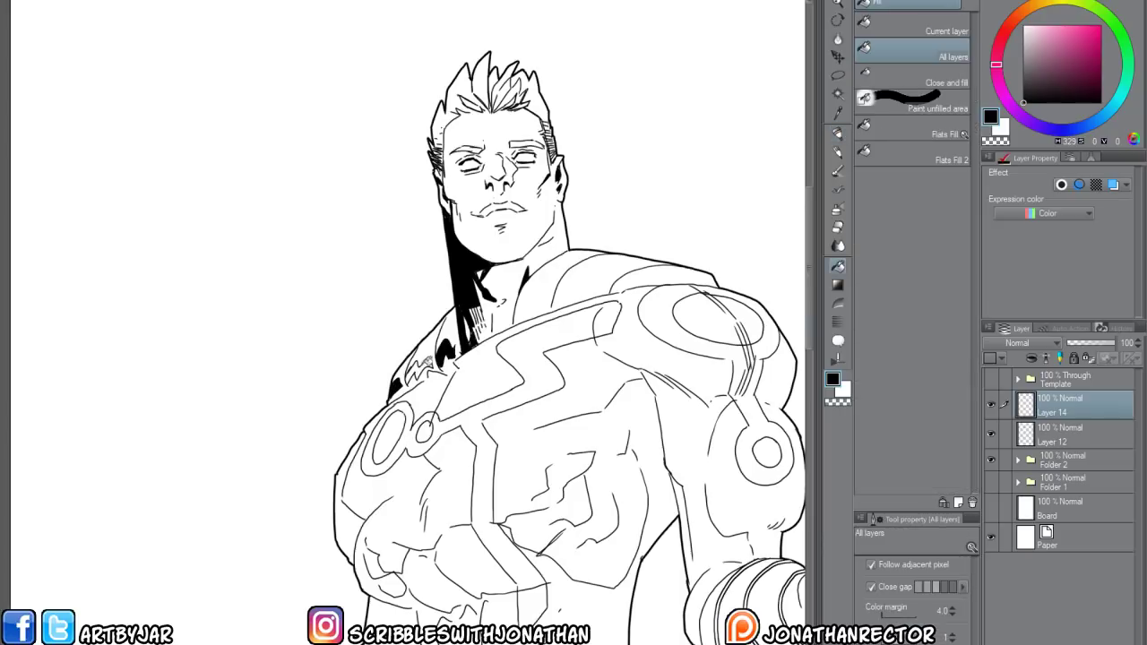
click(412, 363)
click(414, 372)
click(426, 354)
Extend the shadows on the shaded shoulder slope with small broken ink marks along its upper edge
key(p)
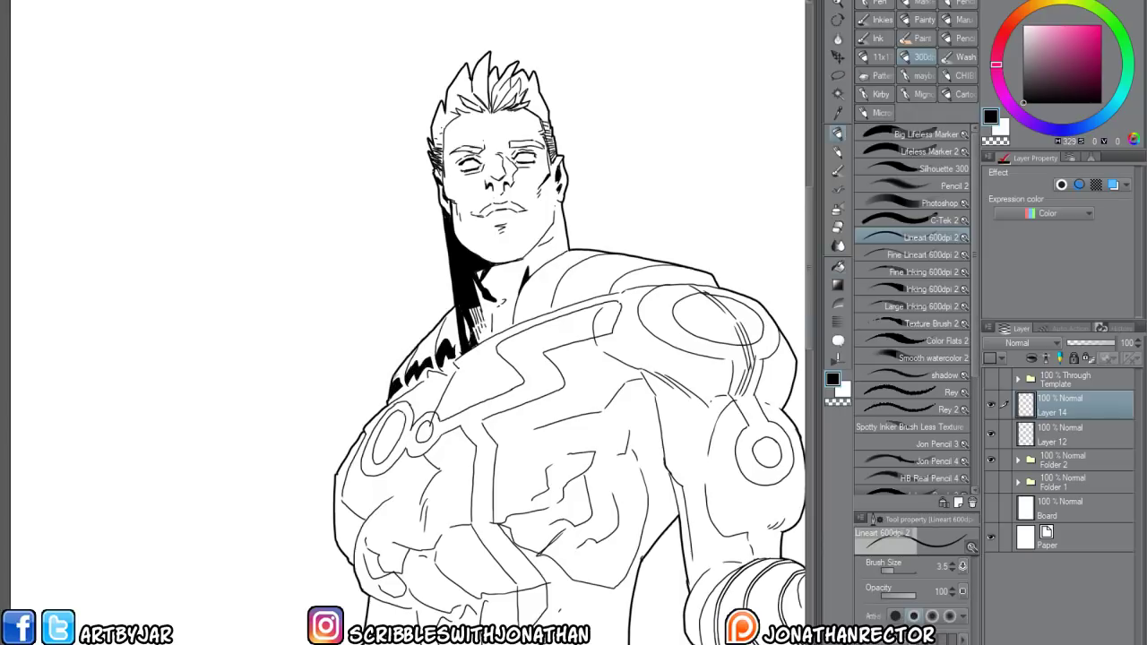
drag(400, 371, 391, 380)
mouse_move(402, 369)
mouse_down()
mouse_move(392, 380)
mouse_move(420, 353)
mouse_up()
drag(416, 361, 443, 333)
mouse_move(439, 339)
mouse_down()
mouse_move(453, 323)
mouse_move(449, 341)
mouse_up()
key(x)
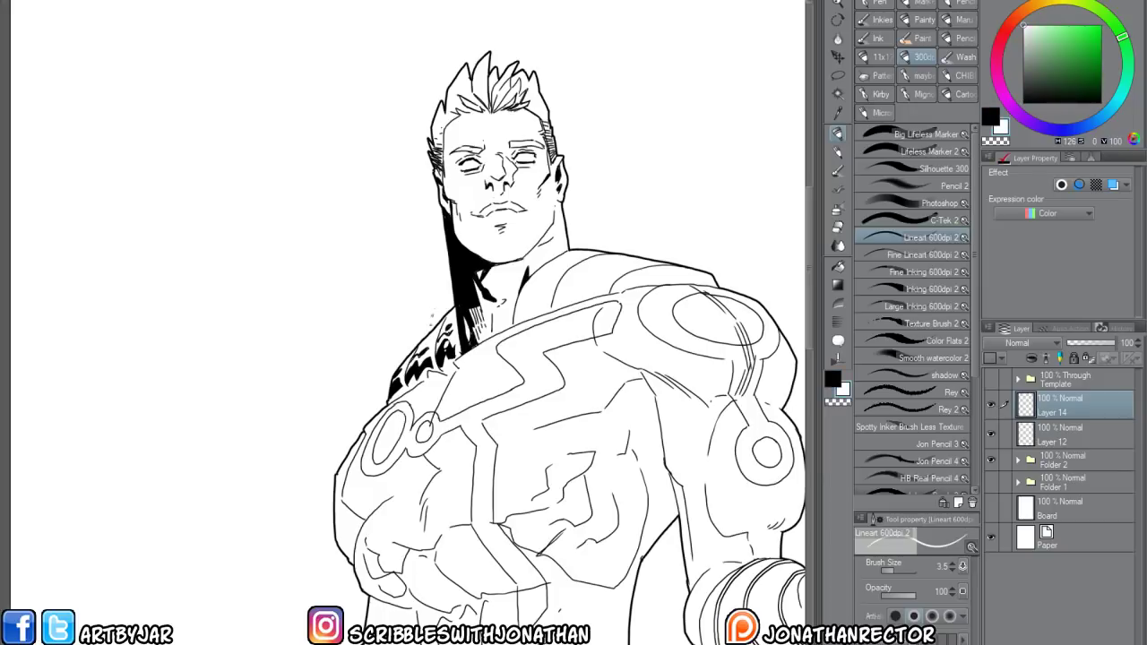
key(x)
Outline jagged shadow shapes inside the curved collar bands above the near shoulder
mouse_move(456, 333)
mouse_down()
mouse_move(353, 327)
mouse_move(370, 338)
mouse_up()
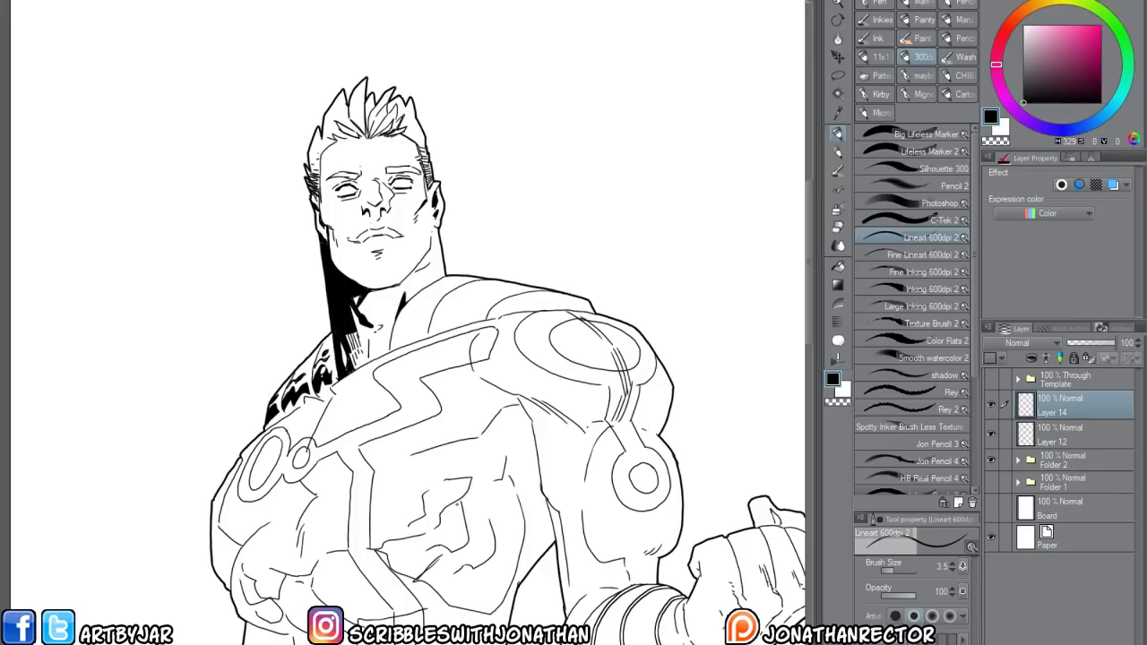
drag(470, 299, 555, 287)
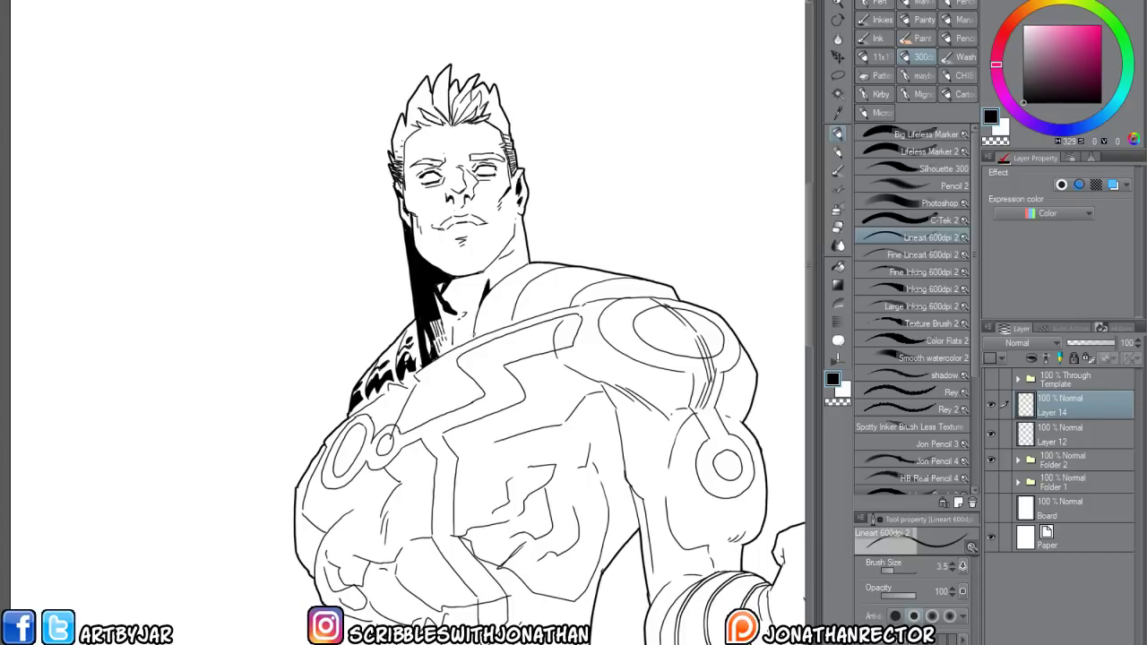
drag(475, 334, 490, 320)
mouse_move(484, 325)
mouse_down()
mouse_move(504, 320)
mouse_move(505, 306)
mouse_up()
mouse_move(478, 315)
mouse_down()
mouse_move(559, 297)
mouse_move(538, 294)
mouse_up()
mouse_move(517, 305)
mouse_down()
mouse_move(561, 295)
mouse_move(493, 302)
mouse_move(509, 322)
mouse_move(498, 326)
mouse_up()
key(e)
key(p)
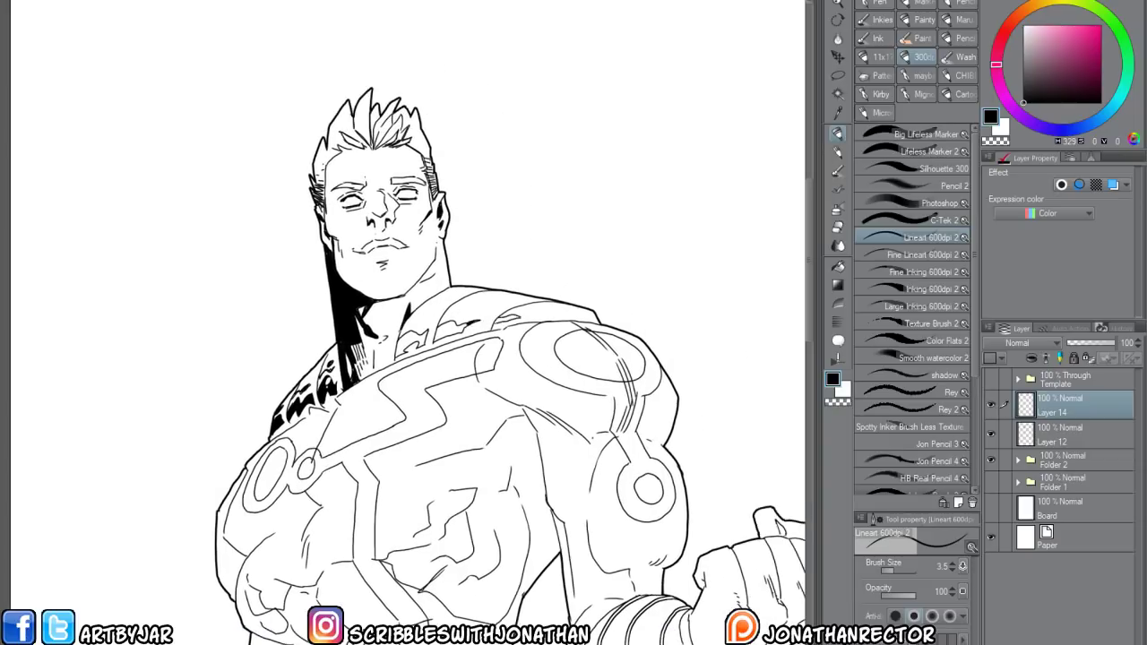
drag(403, 331, 446, 319)
drag(473, 312, 449, 317)
mouse_move(526, 307)
mouse_down()
mouse_move(507, 315)
mouse_move(519, 313)
mouse_up()
drag(422, 316, 408, 340)
Fill the outlined collar-band shadows with black and touch up their edges with the inking brush
key(g)
click(410, 342)
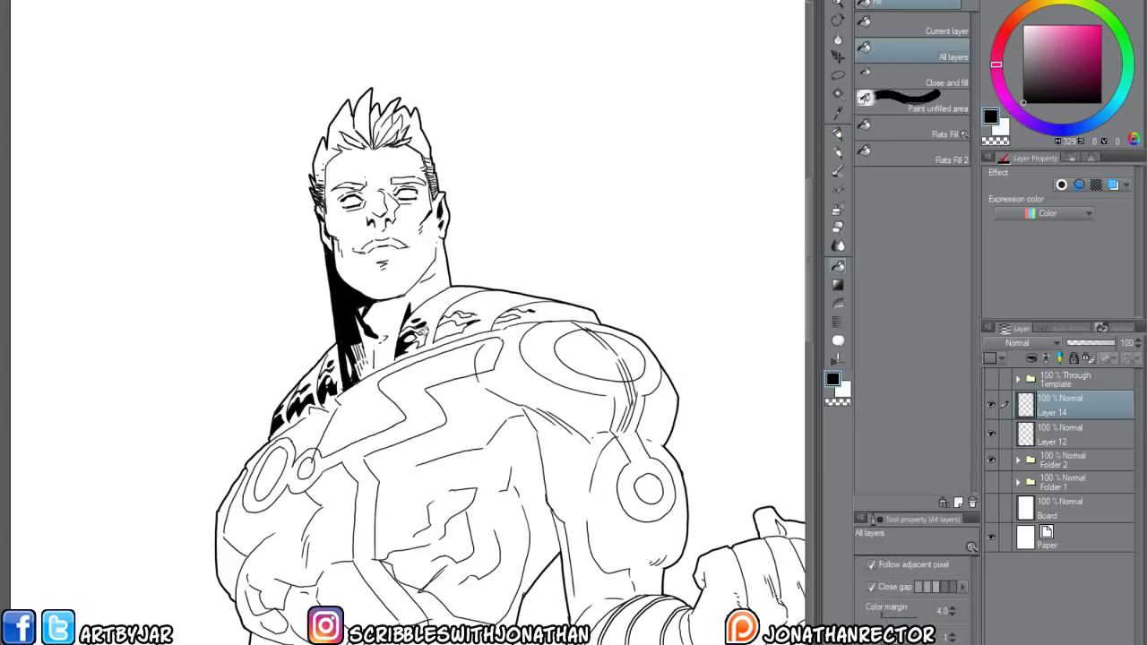
click(423, 333)
click(436, 336)
click(451, 330)
click(467, 310)
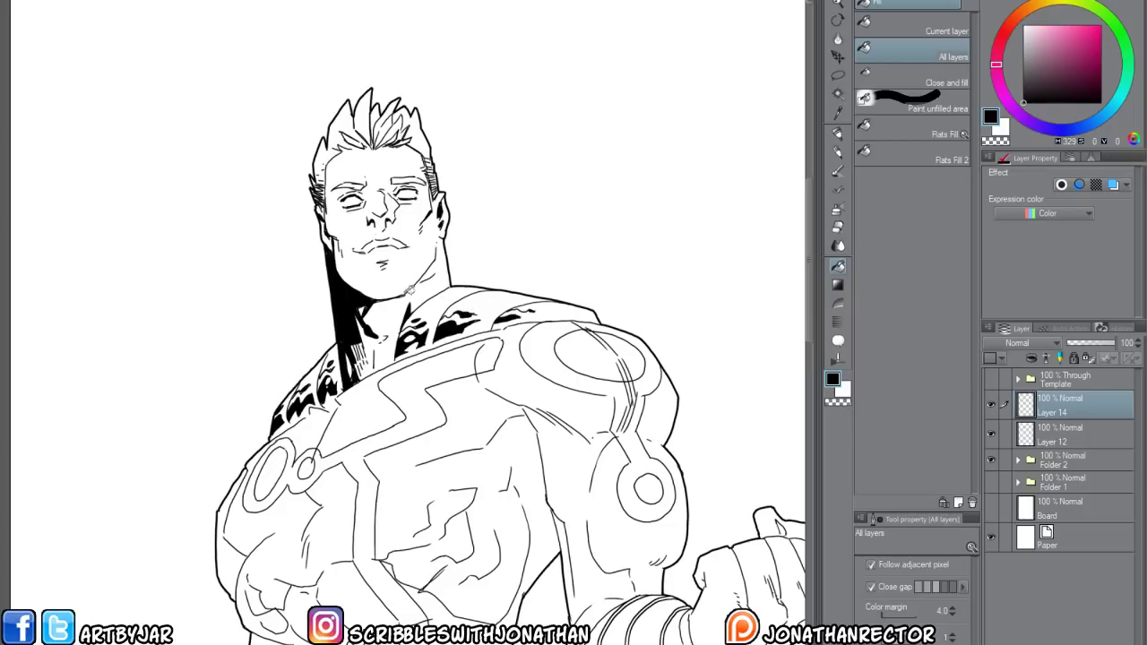
key(p)
drag(444, 328, 478, 312)
Ink a shadow down the shaded side of the face from the ear along the jaw, undoing the first strokes
drag(401, 270, 434, 237)
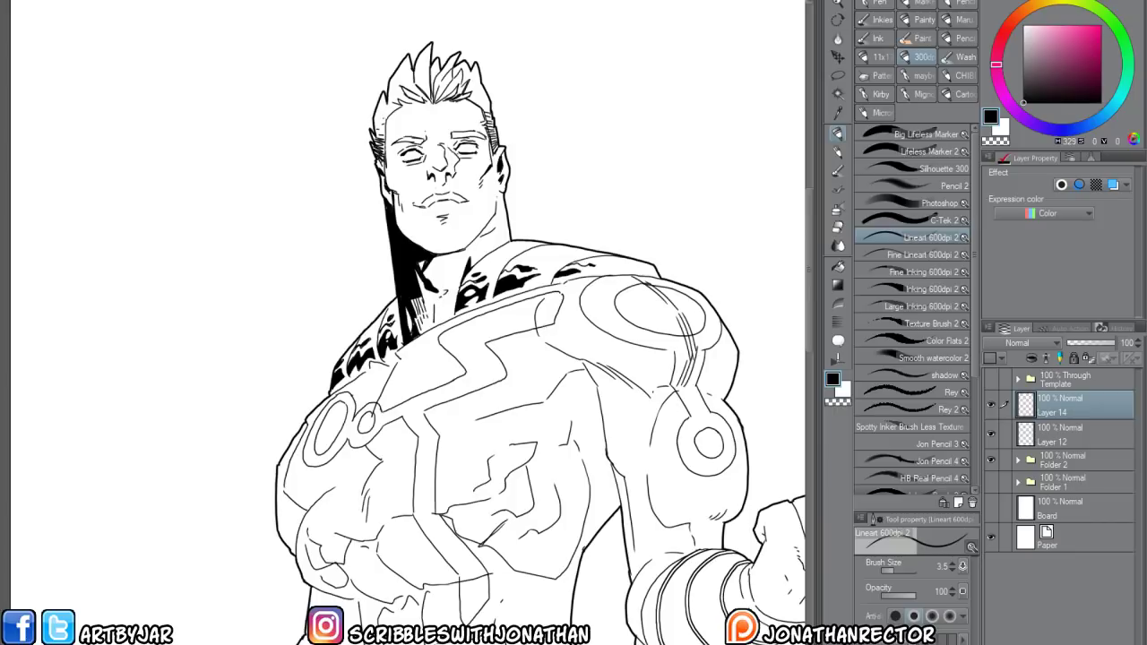
drag(333, 496, 339, 464)
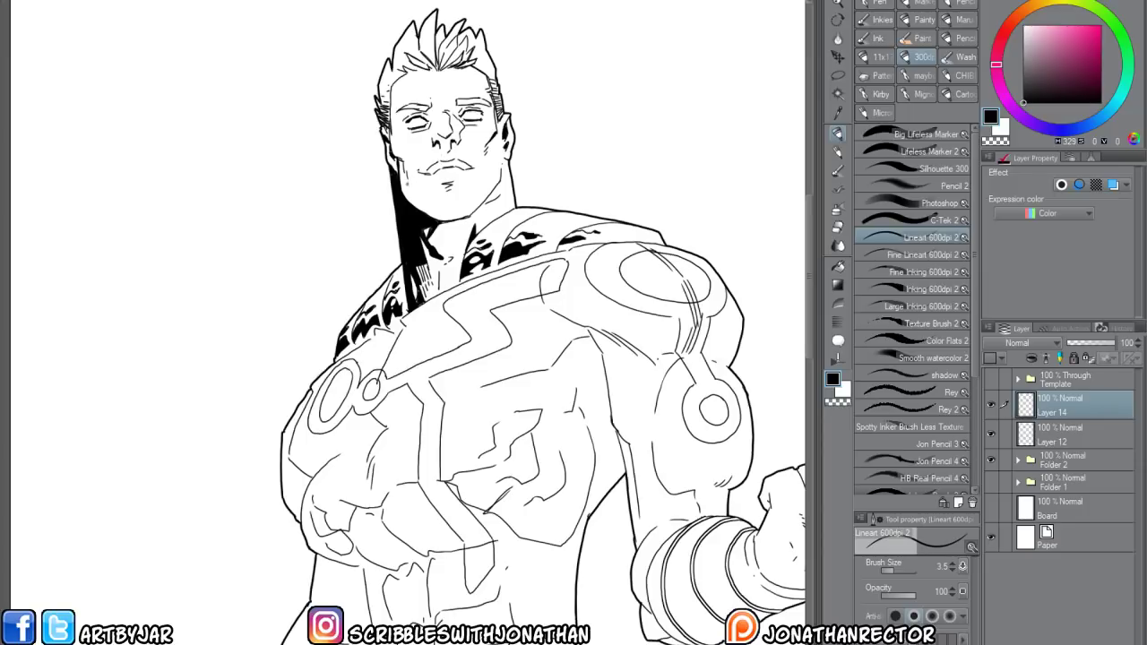
drag(408, 178, 409, 203)
mouse_move(403, 149)
mouse_down()
mouse_move(394, 162)
mouse_move(412, 211)
mouse_move(391, 140)
mouse_move(403, 192)
mouse_up()
key(ctrl+z)
key(ctrl+z)
mouse_move(397, 152)
mouse_down()
mouse_move(401, 190)
mouse_move(401, 171)
mouse_up()
Expand Folder 2 to check its layers, reselect the top shadow layer and undo the last deletion
key(Delete)
click(1018, 460)
click(1080, 604)
click(1080, 406)
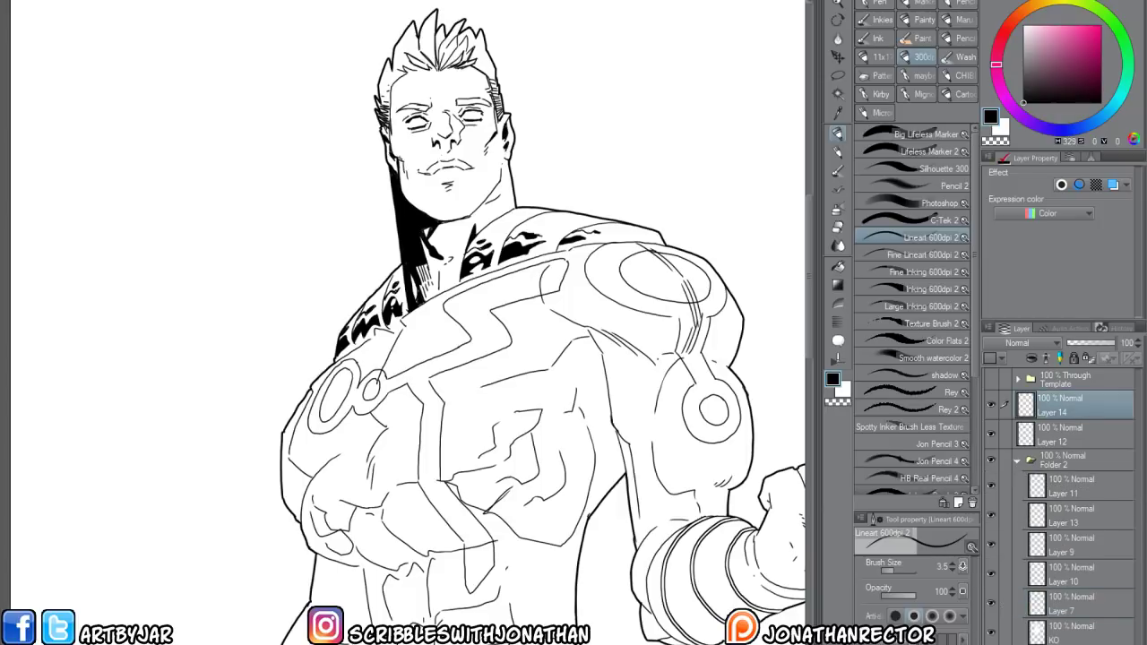
key(ctrl+z)
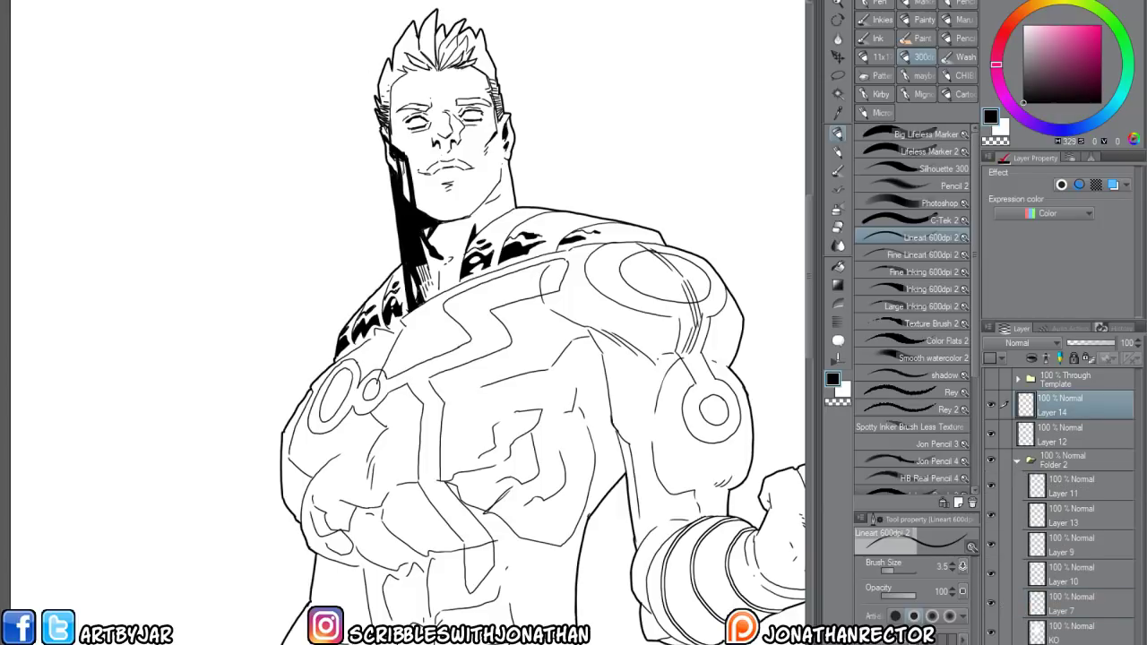
Trim the edges of the jaw and neck shadows with white strokes and switch back to black
key(x)
drag(404, 172, 395, 146)
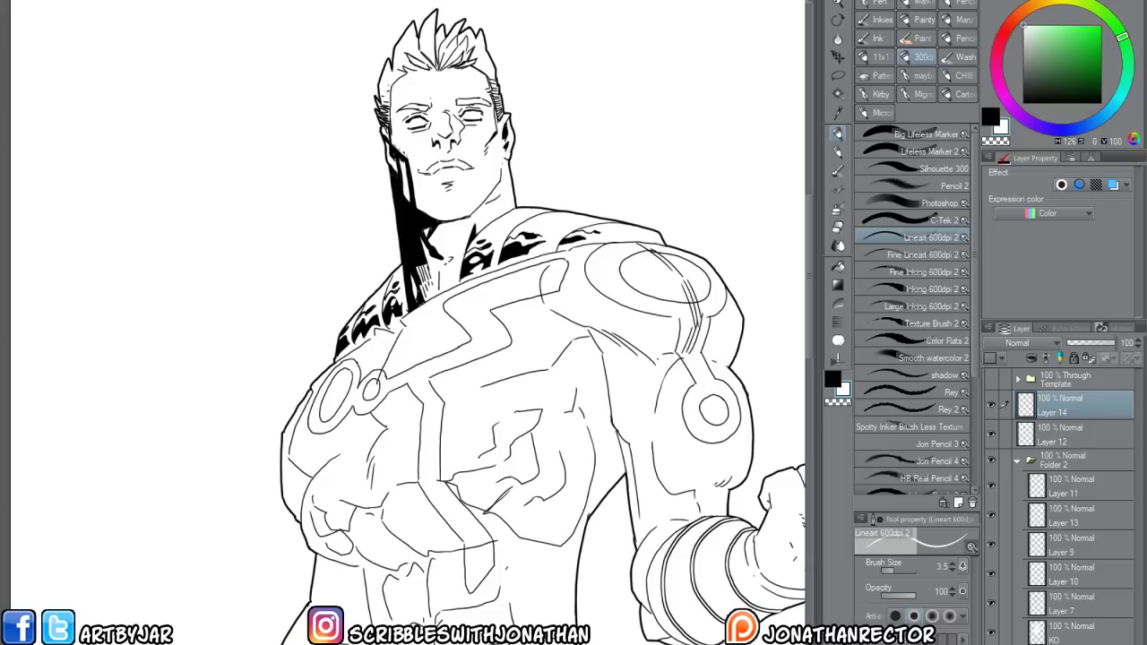
key(x)
drag(404, 223, 341, 232)
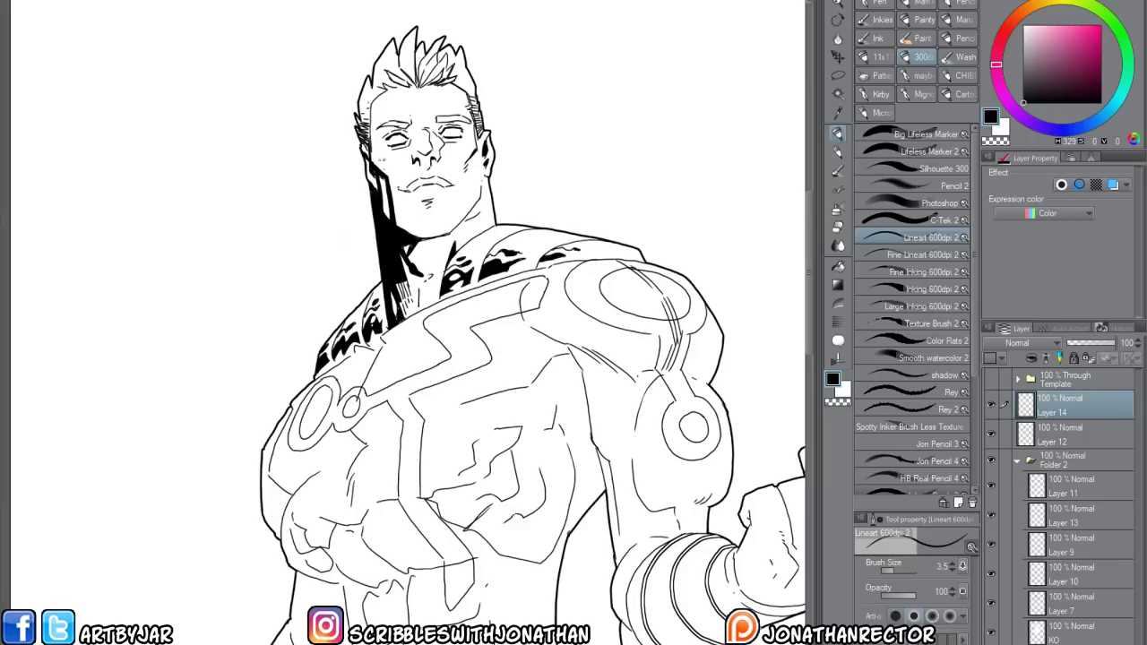
key(x)
mouse_move(405, 273)
mouse_down()
mouse_move(393, 292)
mouse_move(392, 261)
mouse_up()
key(x)
drag(313, 327, 307, 325)
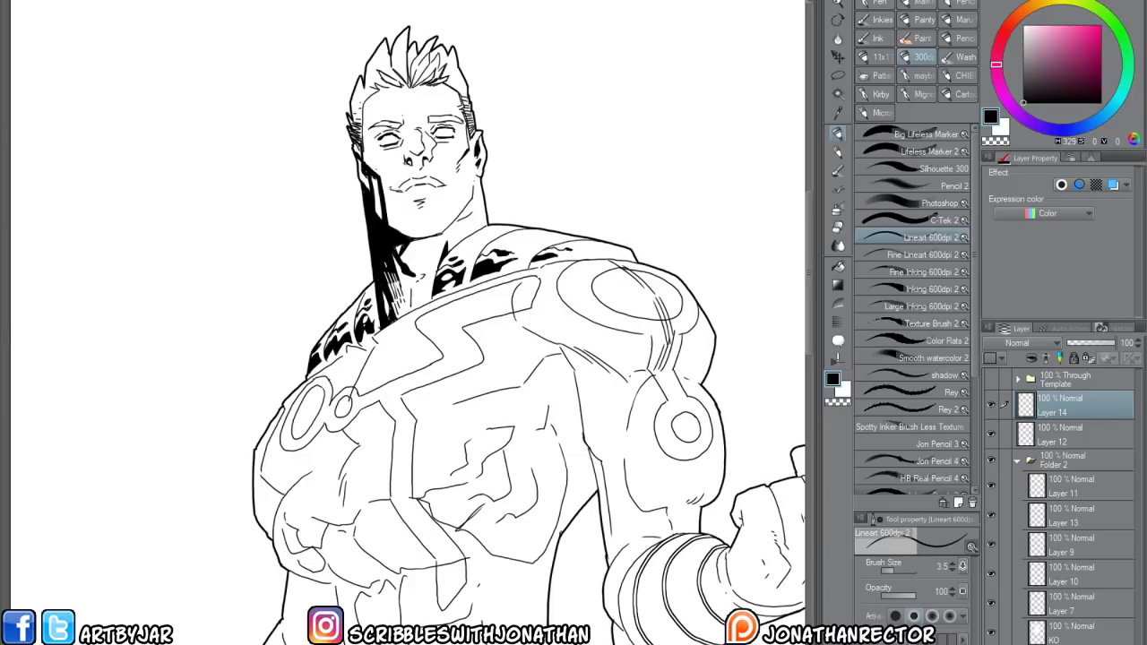
Ink a small solid black shadow beside the nose on the shaded side and touch up the lines around the eye
drag(400, 158, 405, 163)
key(g)
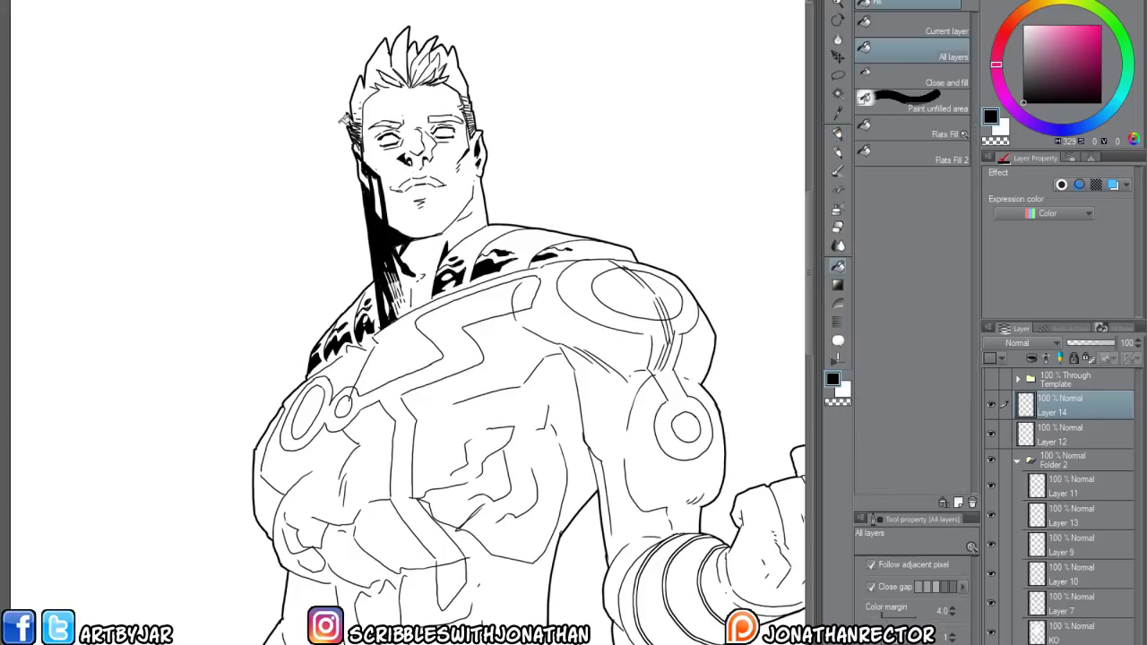
key(p)
drag(399, 202, 406, 164)
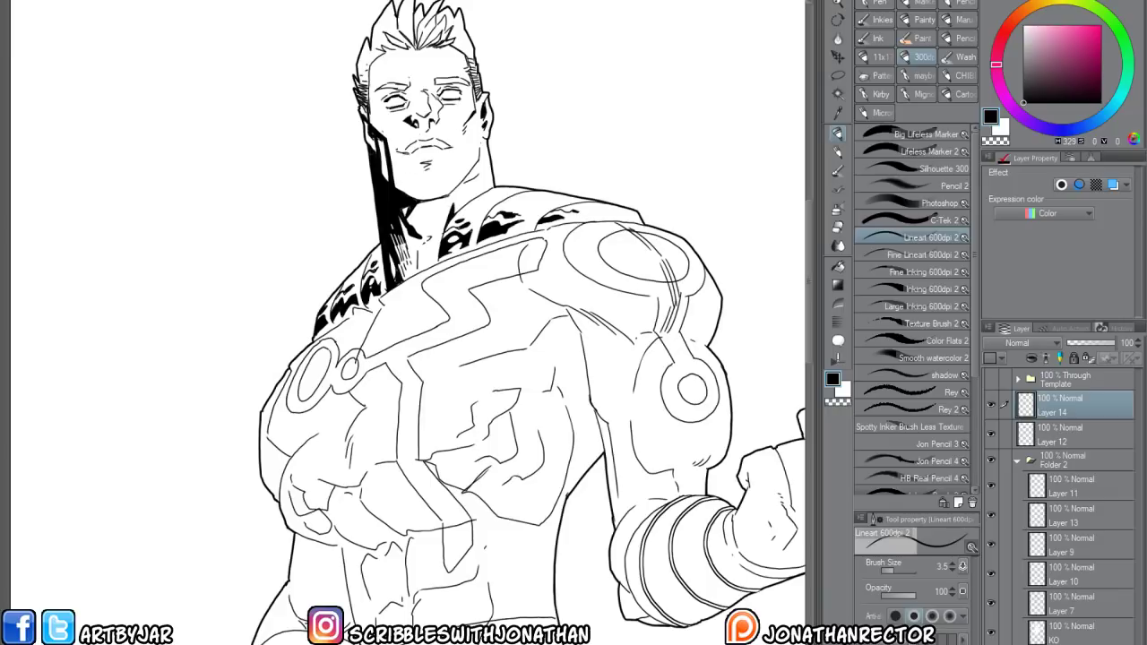
drag(442, 93, 447, 97)
Outline one shadow shape on the far arm below the shoulder disc and another across the chest beneath the lightning-bolt panel
mouse_move(301, 439)
mouse_down()
mouse_move(368, 375)
mouse_move(382, 404)
mouse_up()
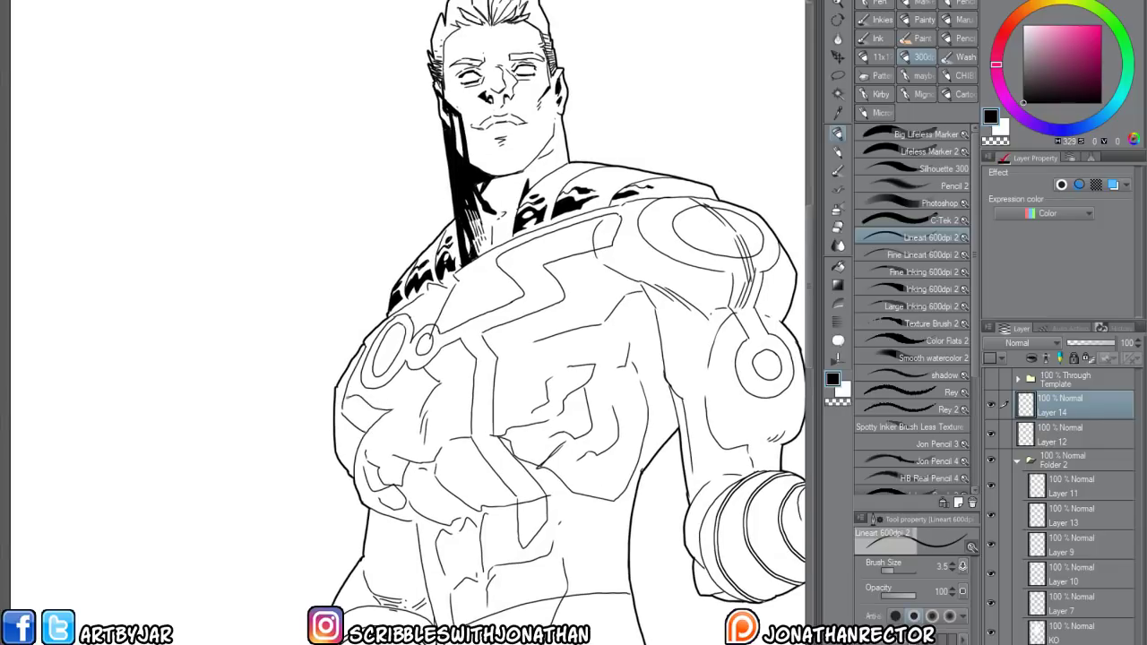
drag(391, 409, 327, 476)
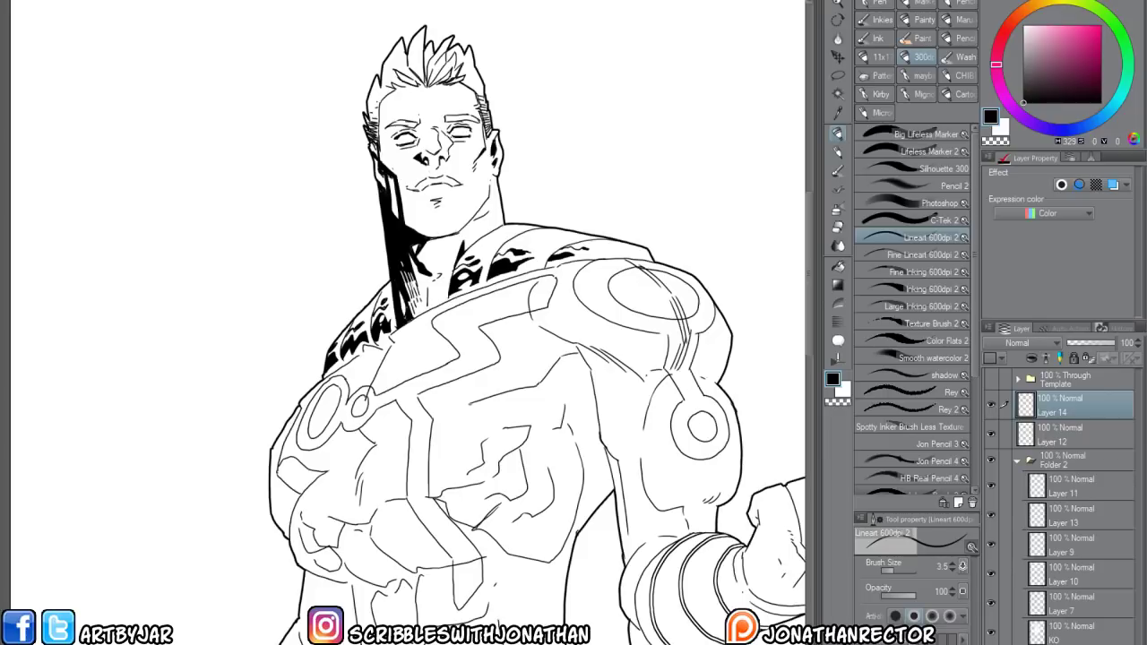
mouse_move(472, 403)
mouse_down()
mouse_move(444, 414)
mouse_move(557, 337)
mouse_up()
mouse_move(442, 367)
mouse_down()
mouse_move(475, 410)
mouse_move(486, 387)
mouse_up()
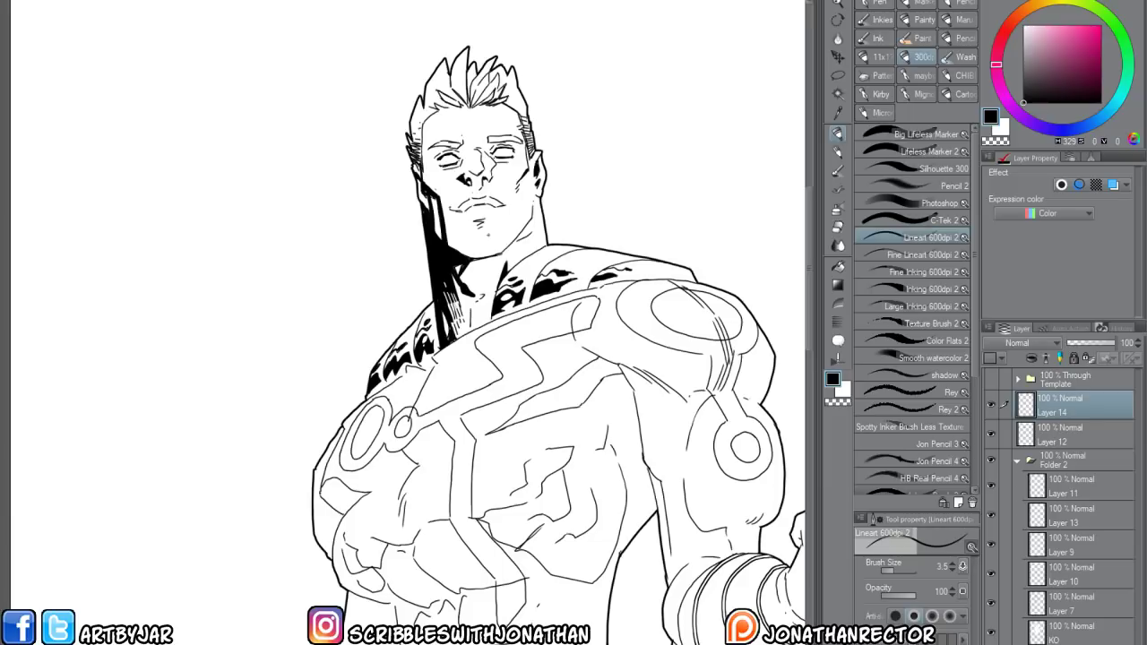
drag(425, 446, 488, 374)
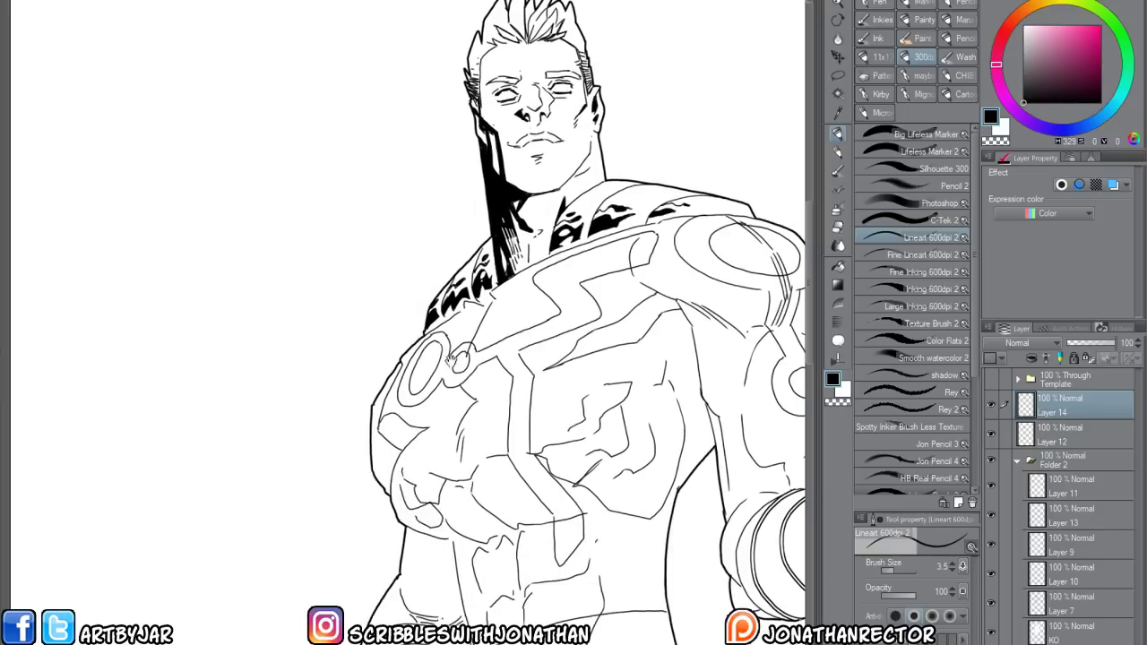
mouse_move(407, 341)
mouse_down()
mouse_move(428, 313)
mouse_move(367, 378)
mouse_up()
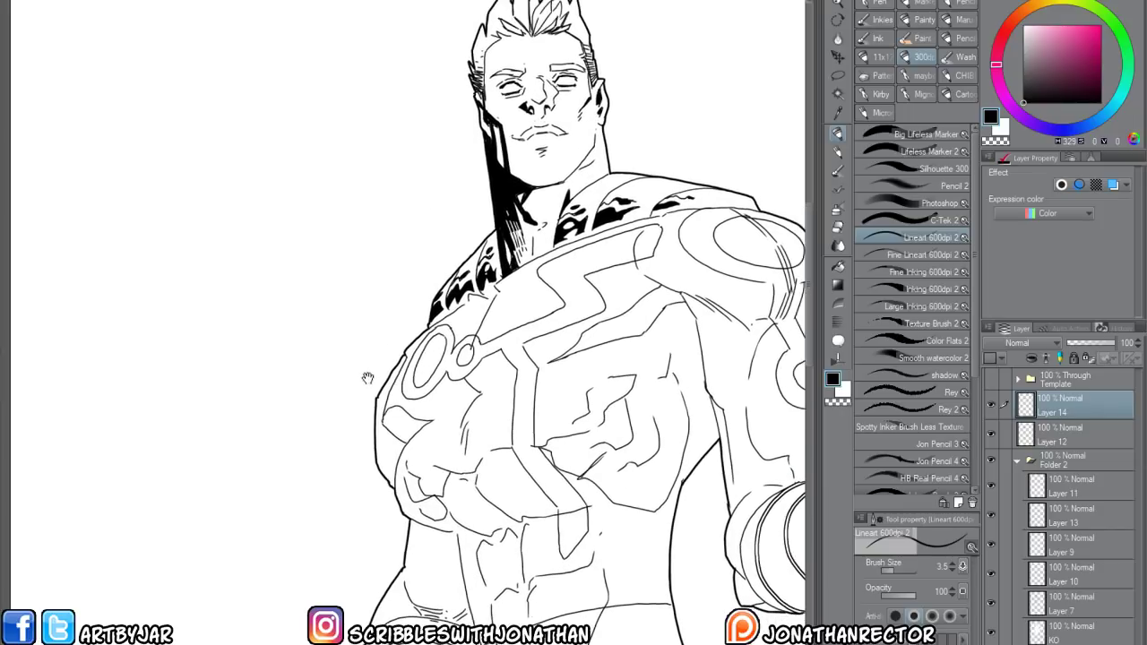
Fill the outlined far-arm and chest shadows with black and return to the inking brush
drag(394, 440, 373, 458)
key(g)
click(382, 439)
click(556, 362)
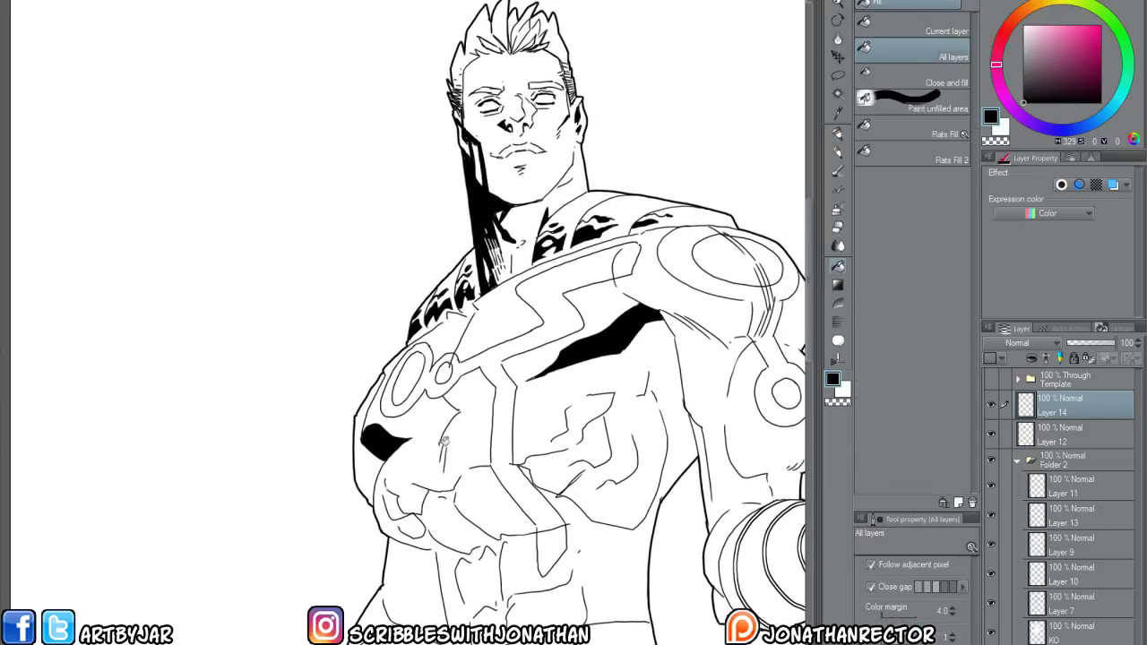
drag(439, 442, 444, 427)
key(p)
drag(405, 391, 421, 356)
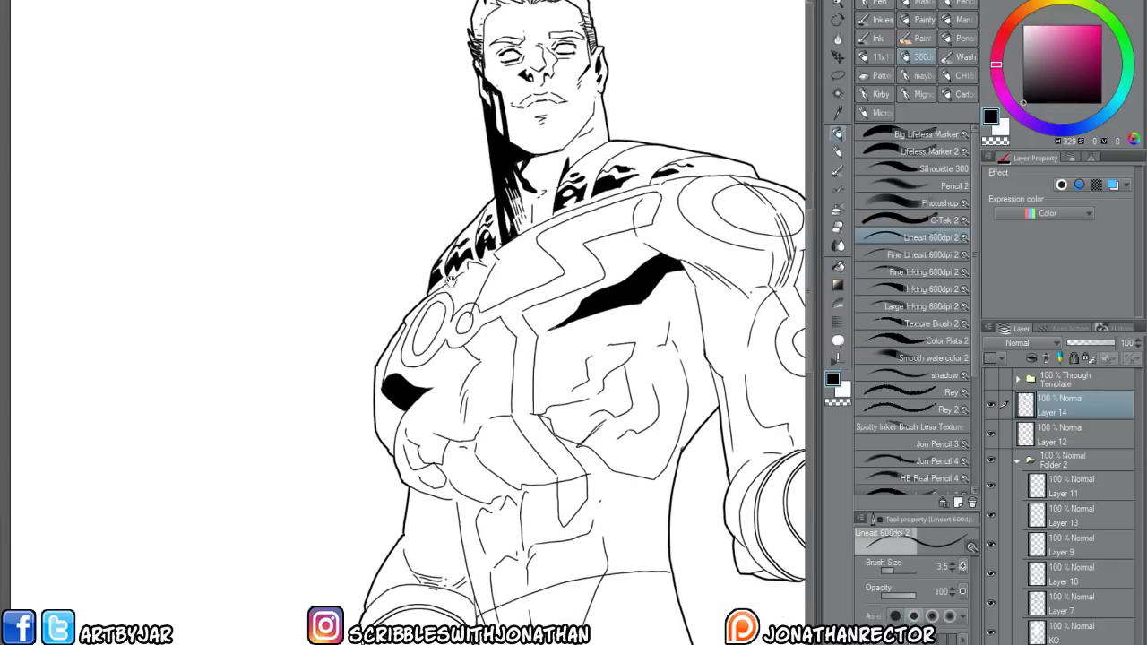
Outline shadow shapes beneath the far chest muscle and around the upper abdominal muscles
mouse_move(422, 435)
mouse_down()
mouse_move(393, 418)
mouse_move(378, 462)
mouse_up()
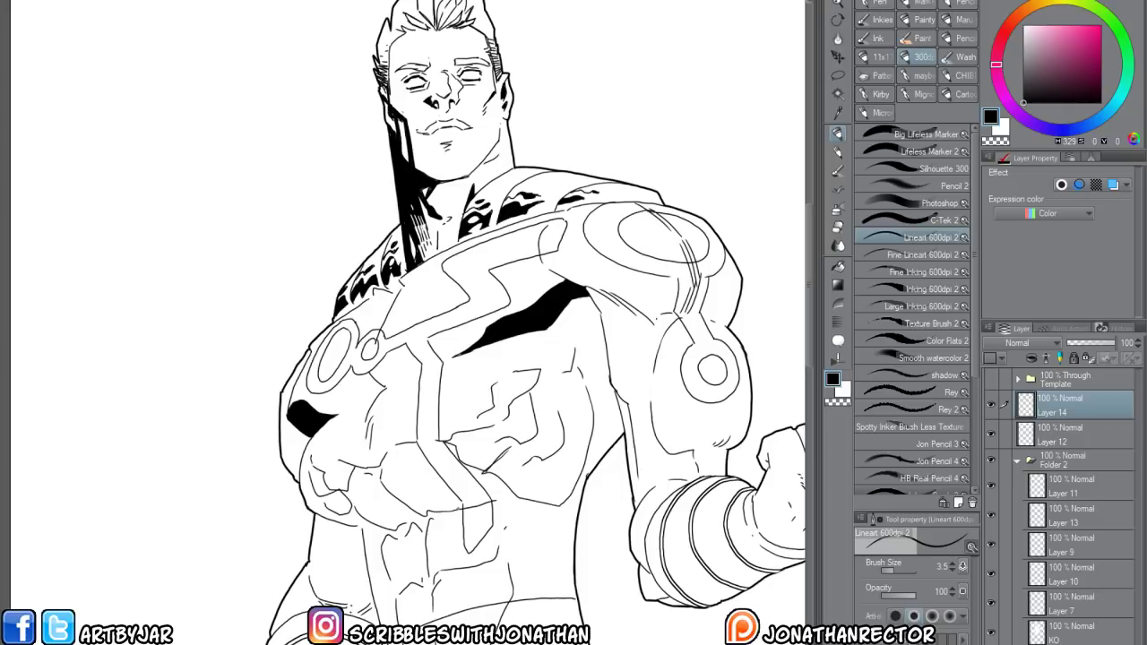
mouse_move(459, 510)
mouse_down()
mouse_move(414, 476)
mouse_move(382, 471)
mouse_up()
mouse_move(413, 519)
mouse_down()
mouse_move(351, 480)
mouse_move(347, 507)
mouse_up()
drag(410, 486, 401, 496)
mouse_move(387, 508)
mouse_down()
mouse_move(378, 515)
mouse_move(426, 579)
mouse_move(391, 582)
mouse_move(426, 585)
mouse_move(410, 575)
mouse_up()
mouse_move(425, 524)
mouse_down()
mouse_move(454, 554)
mouse_move(492, 557)
mouse_move(442, 562)
mouse_up()
drag(442, 556, 434, 563)
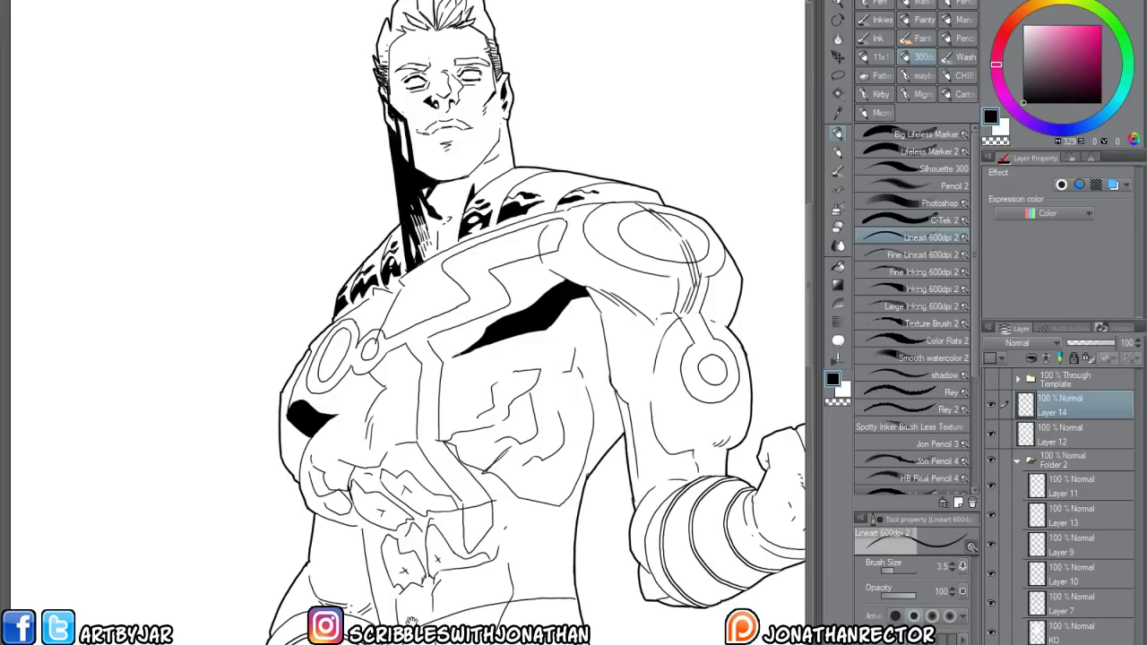
Outline further shadows around the lower abdominals, down the far side of the abdomen and along the far chest's lower edge
drag(412, 622, 379, 560)
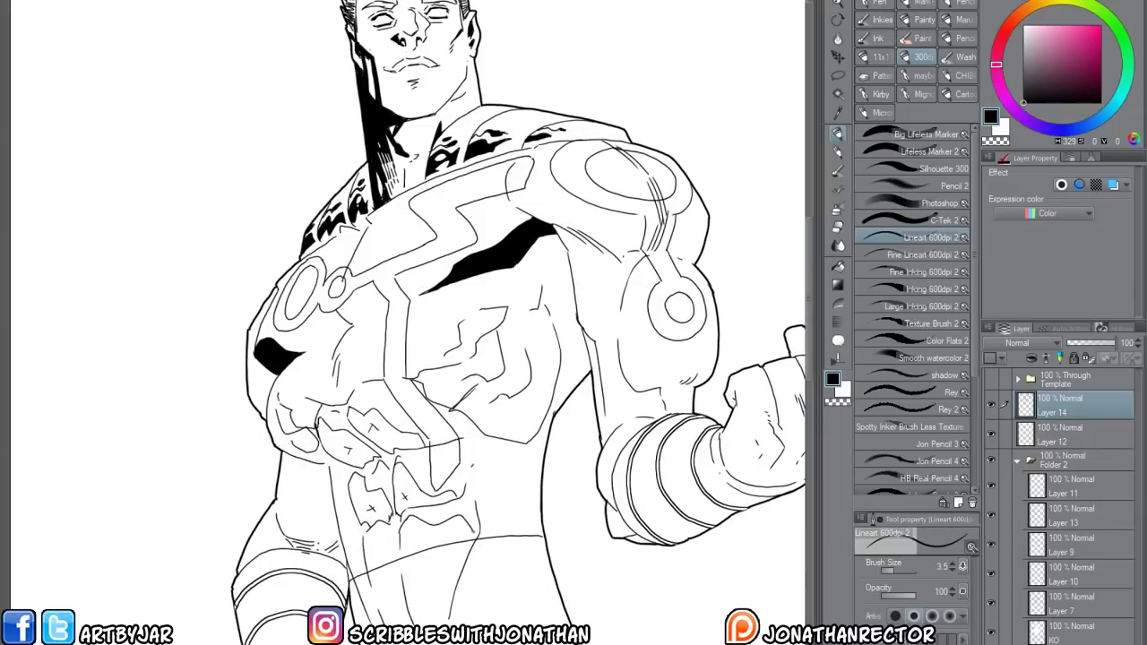
drag(422, 535, 415, 544)
mouse_move(415, 537)
mouse_down()
mouse_move(384, 528)
mouse_move(365, 553)
mouse_move(378, 558)
mouse_up()
drag(379, 549, 386, 558)
mouse_move(337, 475)
mouse_down()
mouse_move(330, 493)
mouse_move(319, 437)
mouse_move(314, 461)
mouse_up()
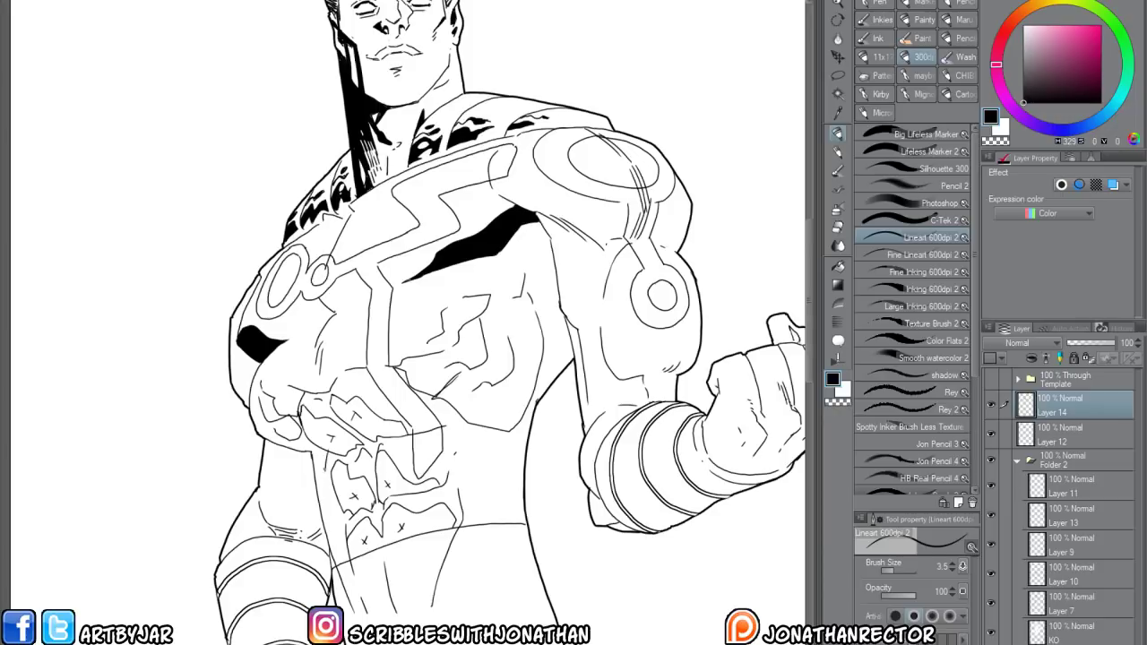
mouse_move(333, 442)
mouse_down()
mouse_move(320, 480)
mouse_move(340, 548)
mouse_move(337, 488)
mouse_move(345, 530)
mouse_up()
drag(260, 411, 251, 389)
drag(259, 429, 268, 421)
Fill the outlined shadows beneath the far chest and across the abdominals with black
key(g)
click(328, 488)
click(291, 429)
click(322, 432)
click(367, 422)
click(386, 466)
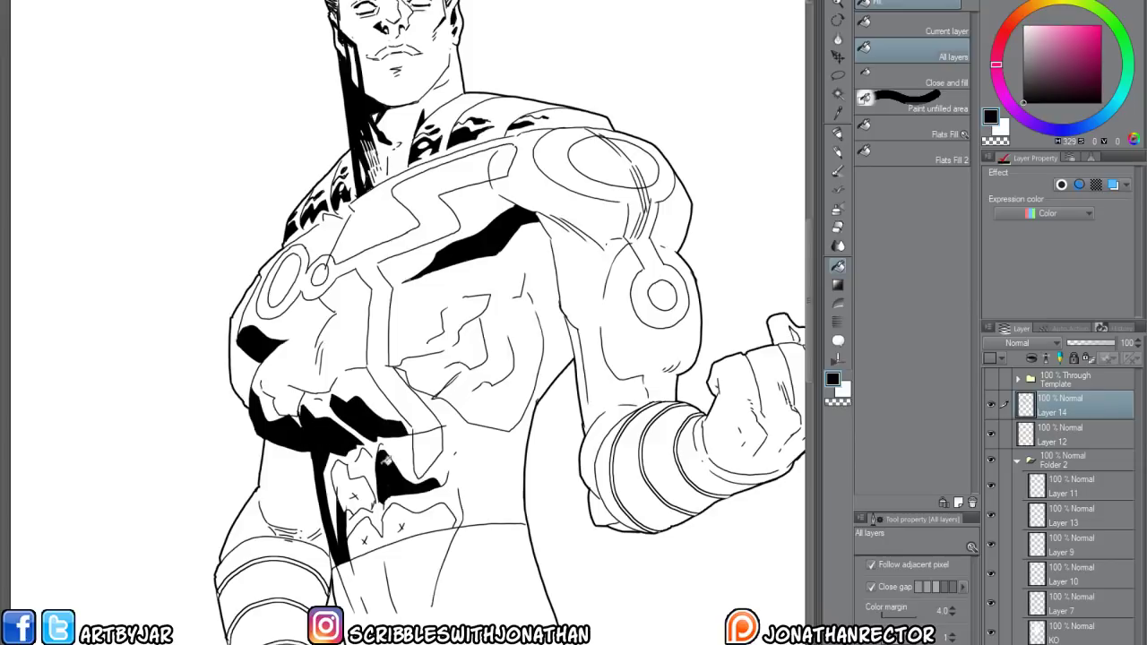
click(359, 487)
click(369, 520)
Fill the small shape at the far chest's lower edge with black and refine the shadow's edges with ink strokes
drag(313, 454, 336, 488)
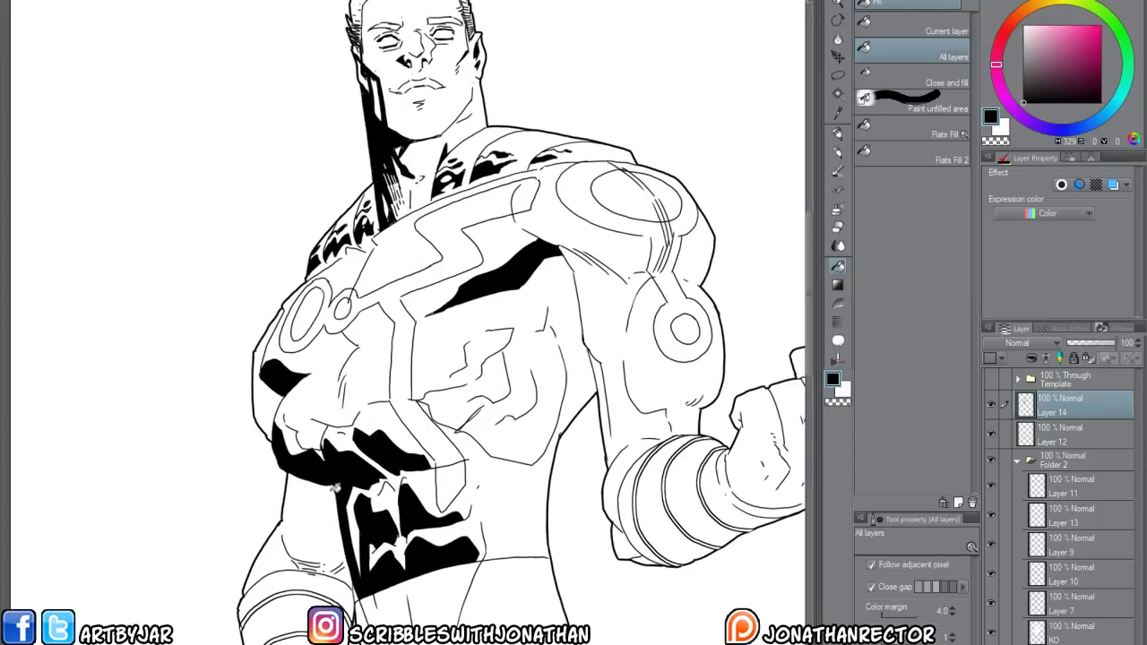
mouse_move(307, 453)
mouse_down()
mouse_move(327, 497)
mouse_move(302, 453)
mouse_up()
key(p)
key(g)
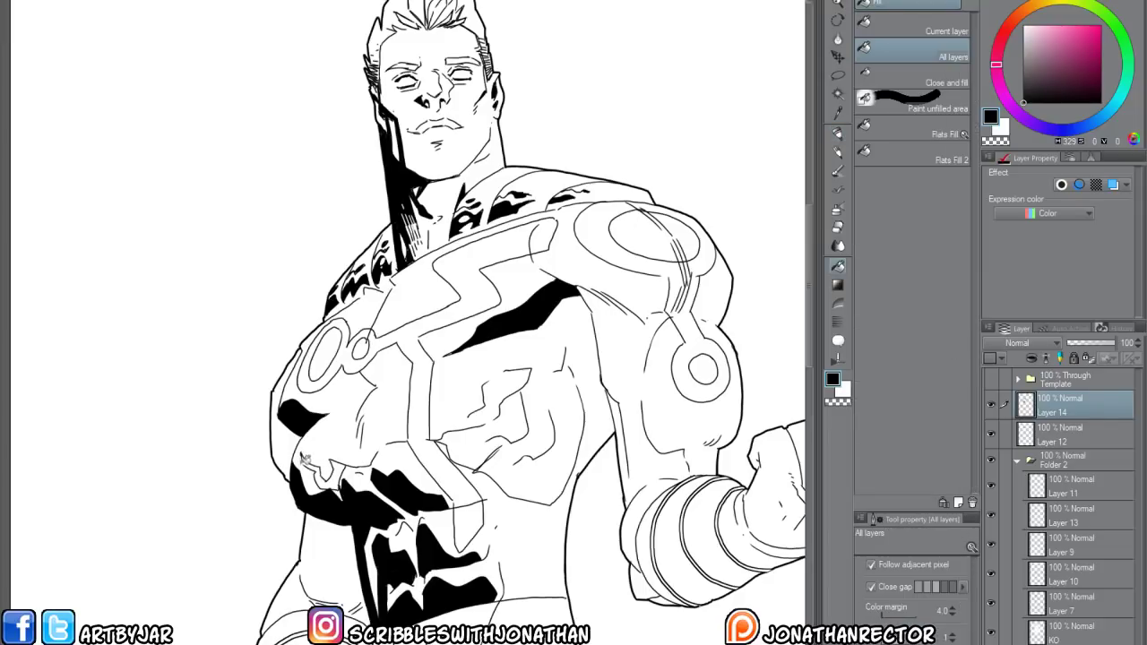
click(316, 469)
key(p)
drag(337, 474, 337, 487)
mouse_move(307, 452)
mouse_down()
mouse_move(300, 465)
mouse_move(308, 444)
mouse_up()
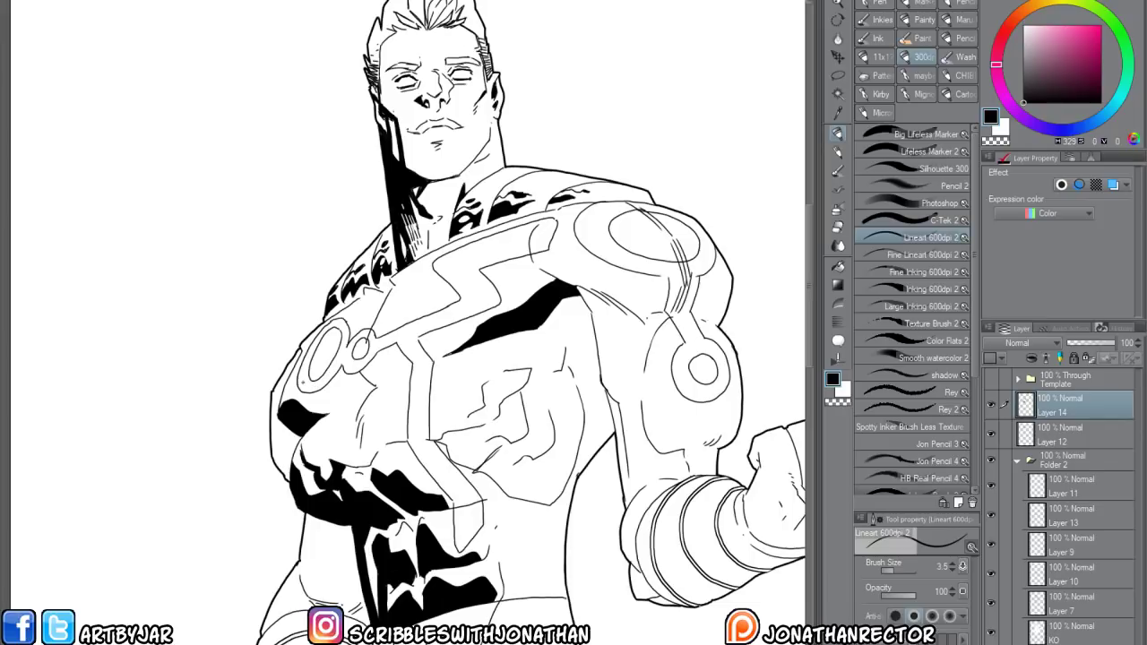
Extend the far chest's shadow up to the arm shadow and fill the small triangular shape beside it
mouse_move(301, 435)
mouse_down()
mouse_move(294, 464)
mouse_move(300, 452)
mouse_up()
drag(321, 442, 356, 426)
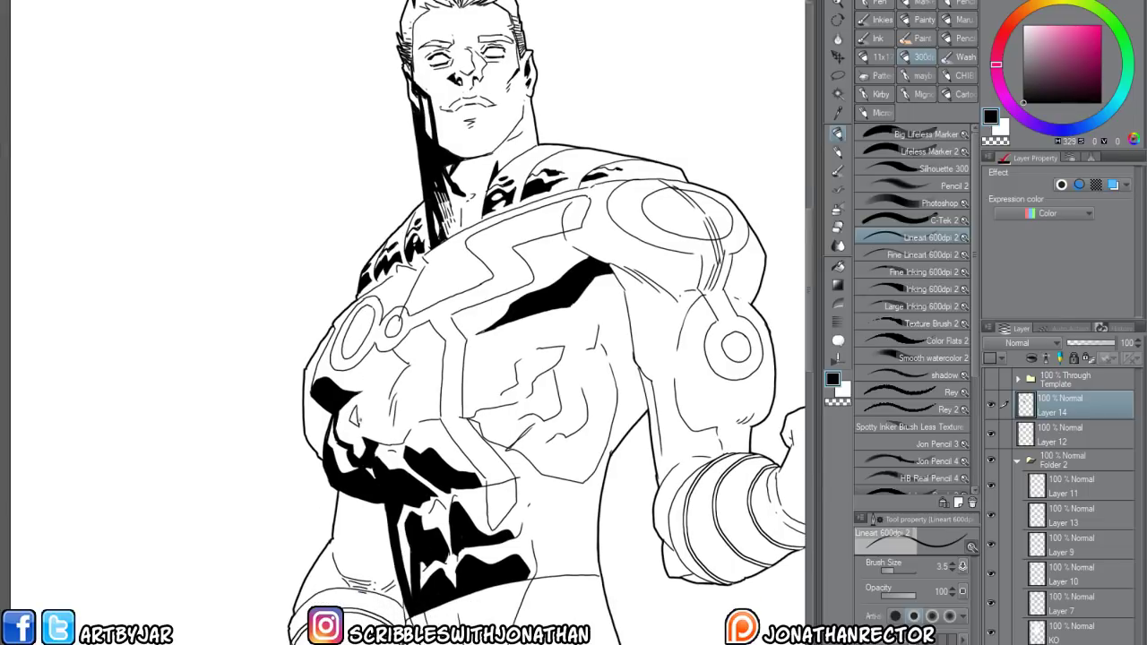
key(g)
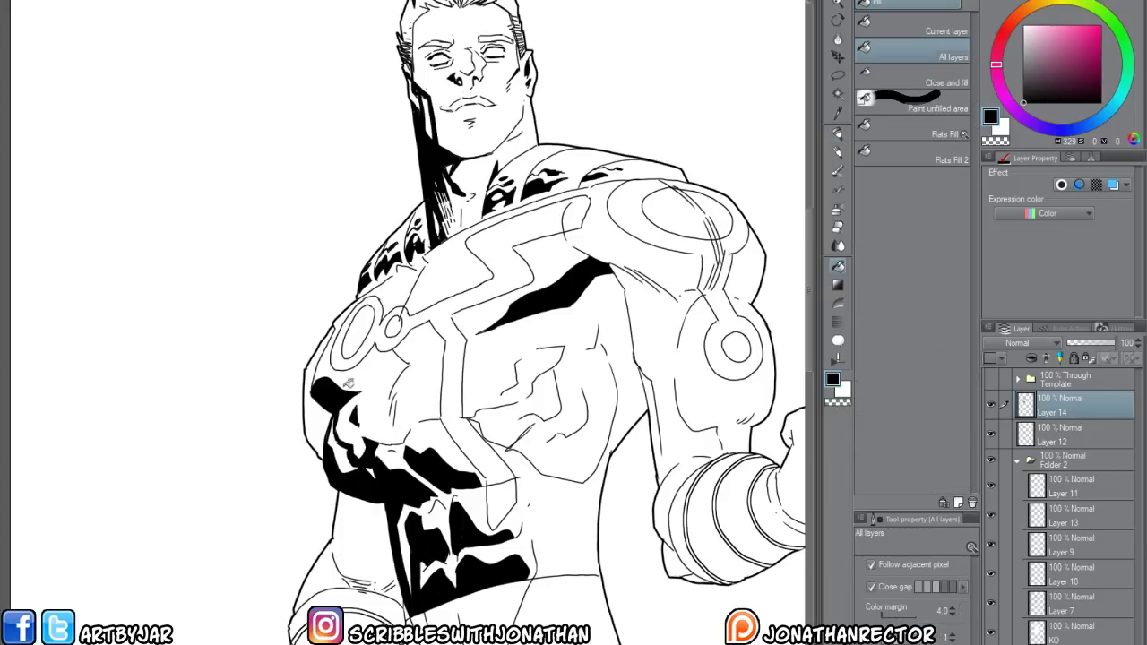
key(p)
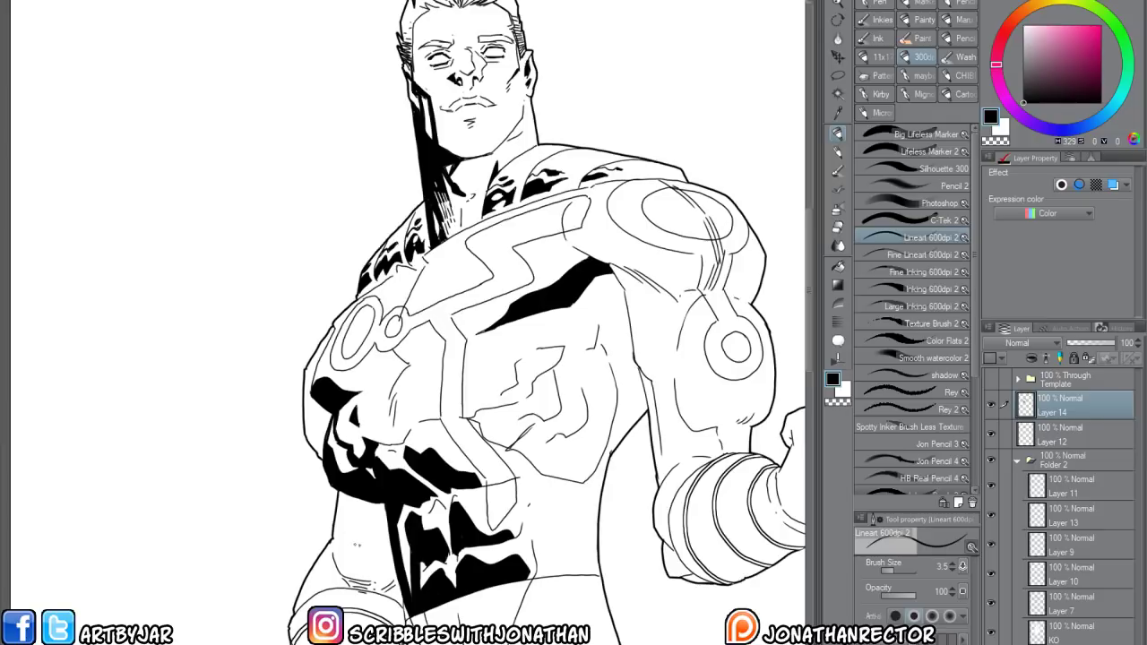
Ink and fill a black shadow at the lower end of the costume band beneath the chest
drag(356, 517, 282, 511)
mouse_move(379, 459)
mouse_down()
mouse_move(448, 471)
mouse_move(413, 470)
mouse_up()
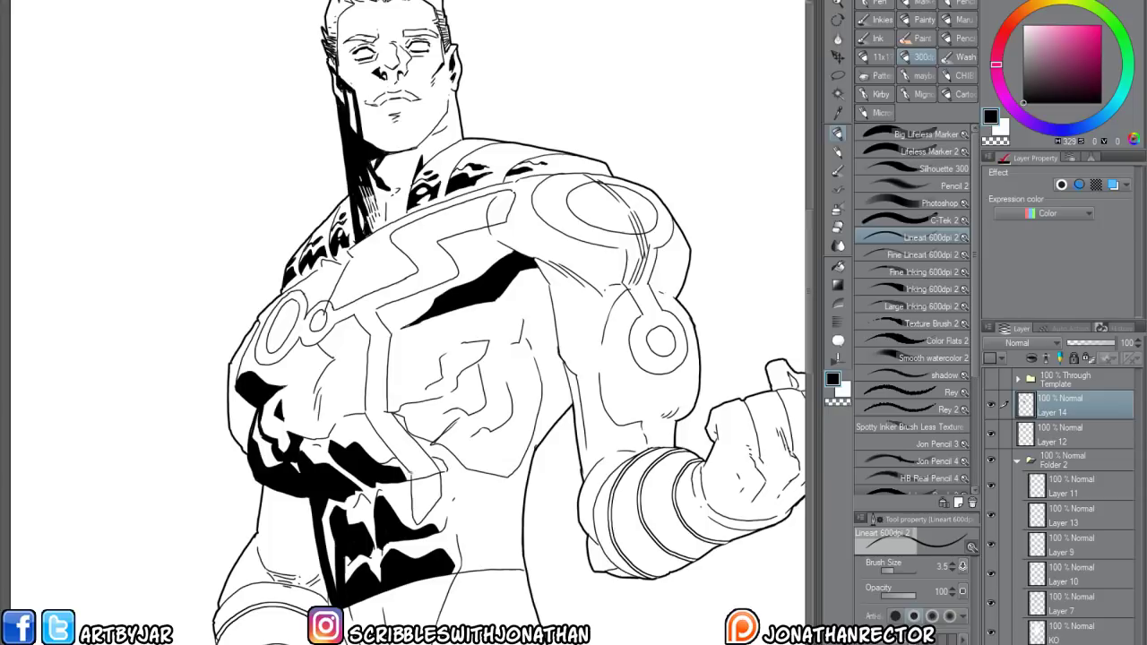
key(g)
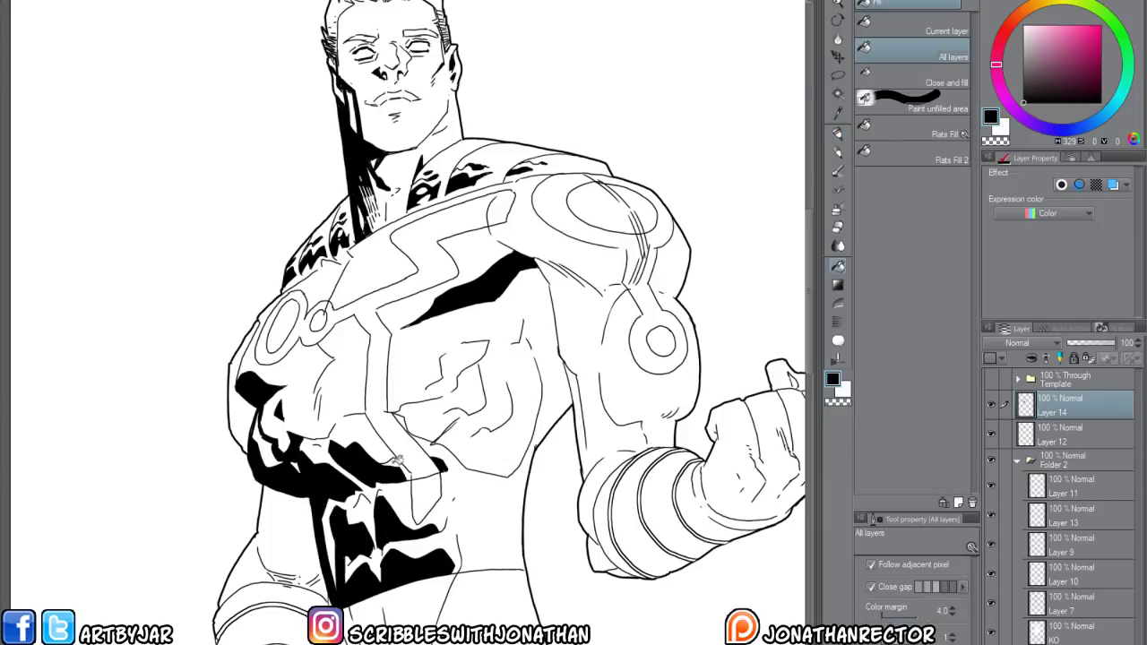
key(p)
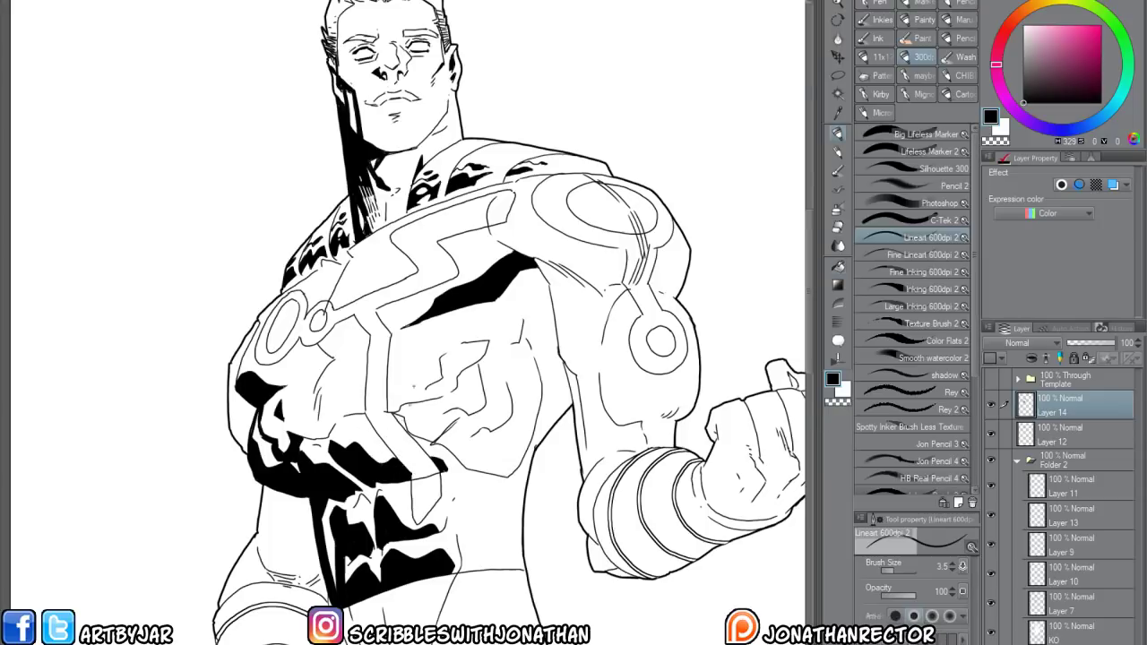
Outline a shadow from the near armpit down the side of the torso, add short hatching at the waist, and fill it black
drag(365, 429, 329, 484)
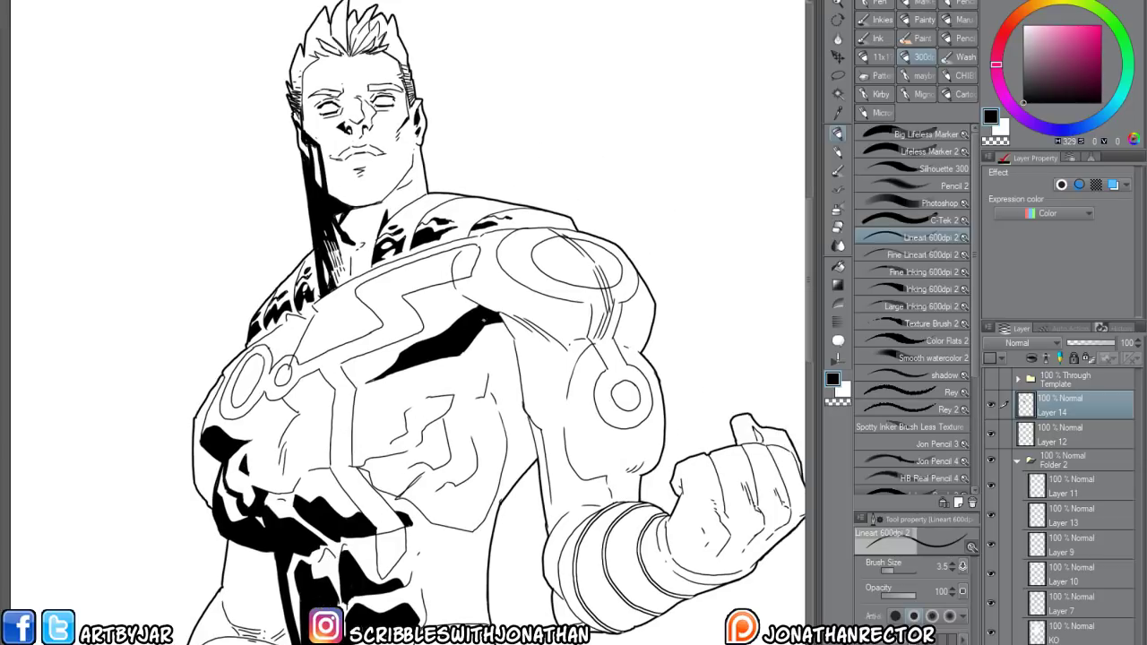
mouse_move(476, 327)
mouse_down()
mouse_move(503, 351)
mouse_move(515, 449)
mouse_move(508, 439)
mouse_up()
mouse_move(474, 537)
mouse_down()
mouse_move(473, 587)
mouse_move(456, 620)
mouse_up()
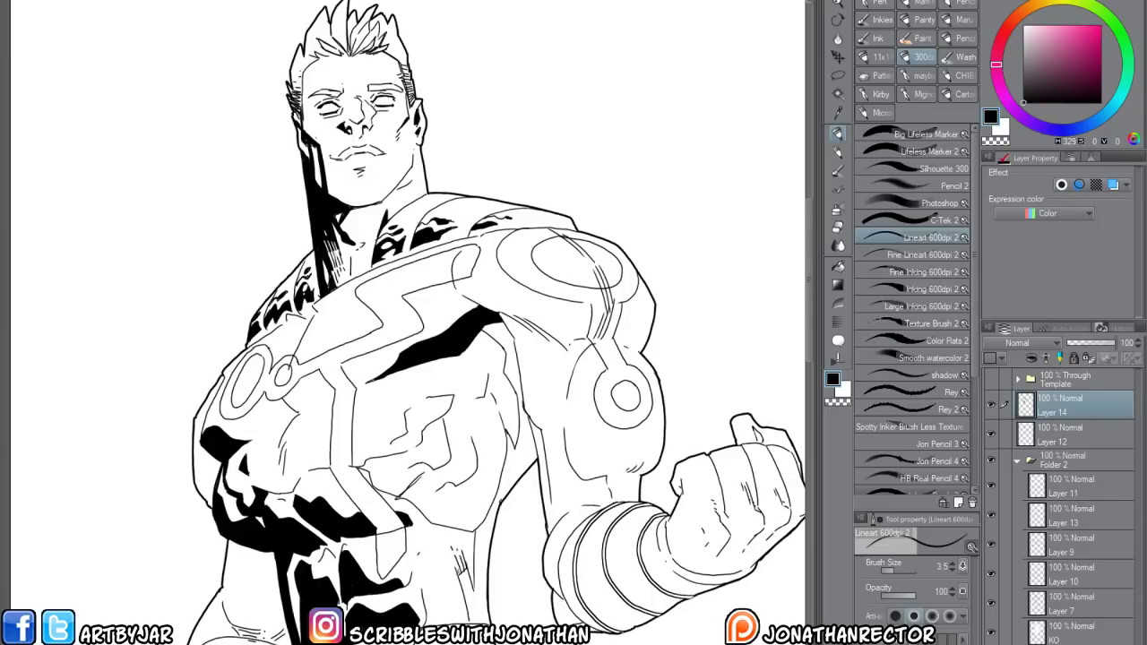
drag(459, 553, 455, 575)
key(g)
click(474, 600)
key(p)
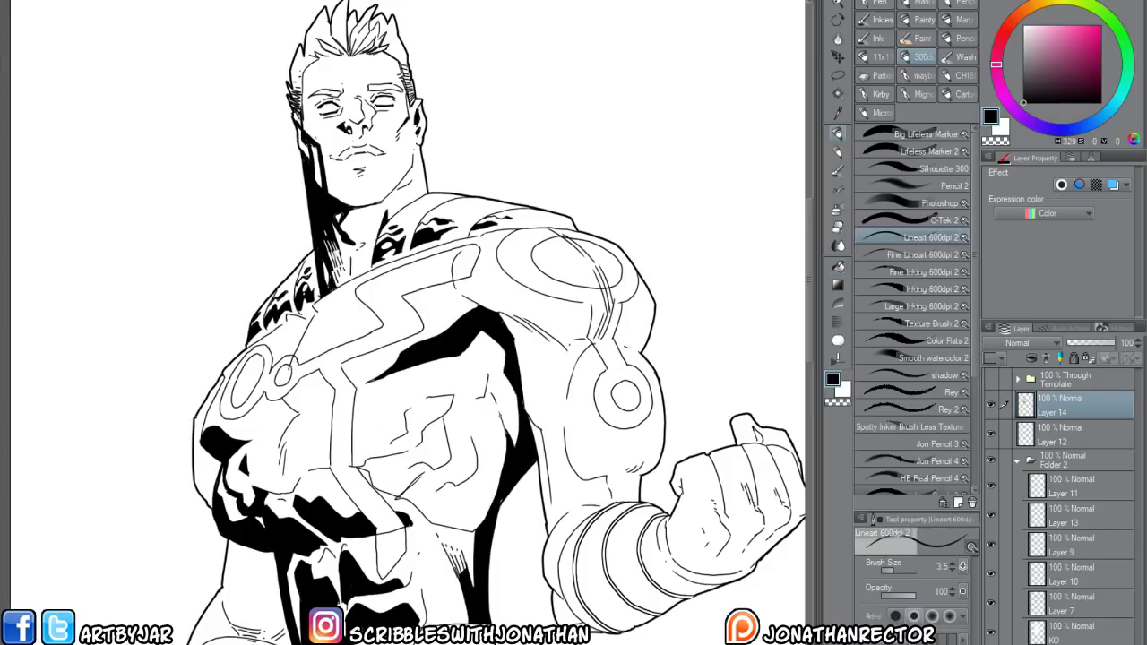
Touch up the armpit shadow and outline shadow shapes over the rib muscles on the near side of the torso
drag(499, 413, 506, 433)
scroll(289, 529, down, 2)
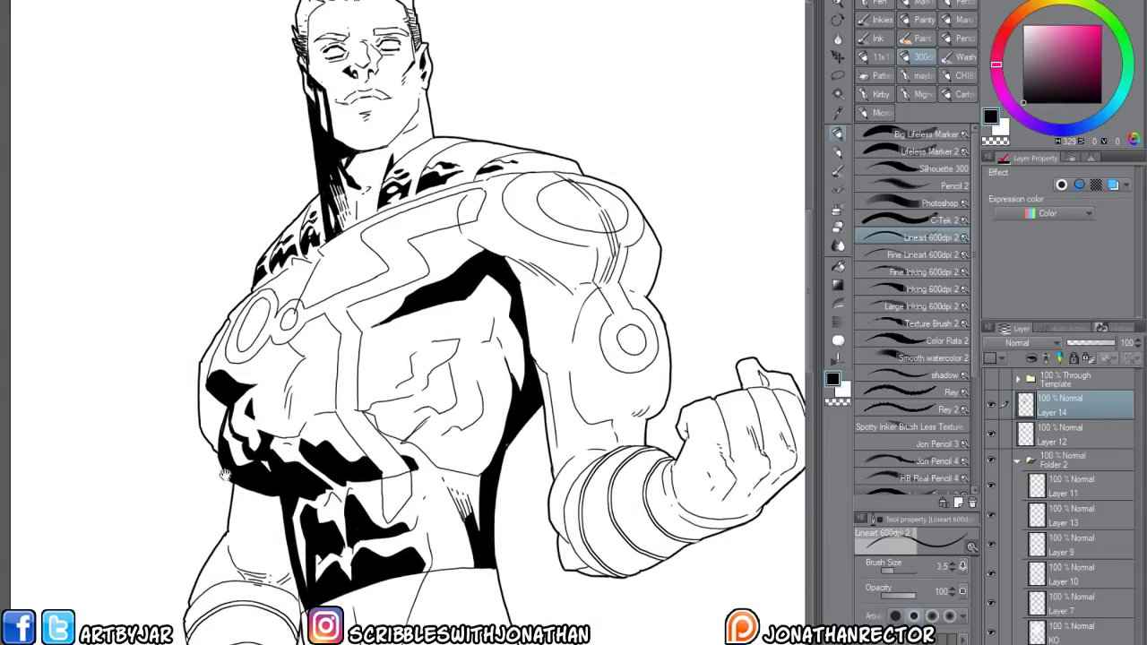
scroll(226, 475, up, 3)
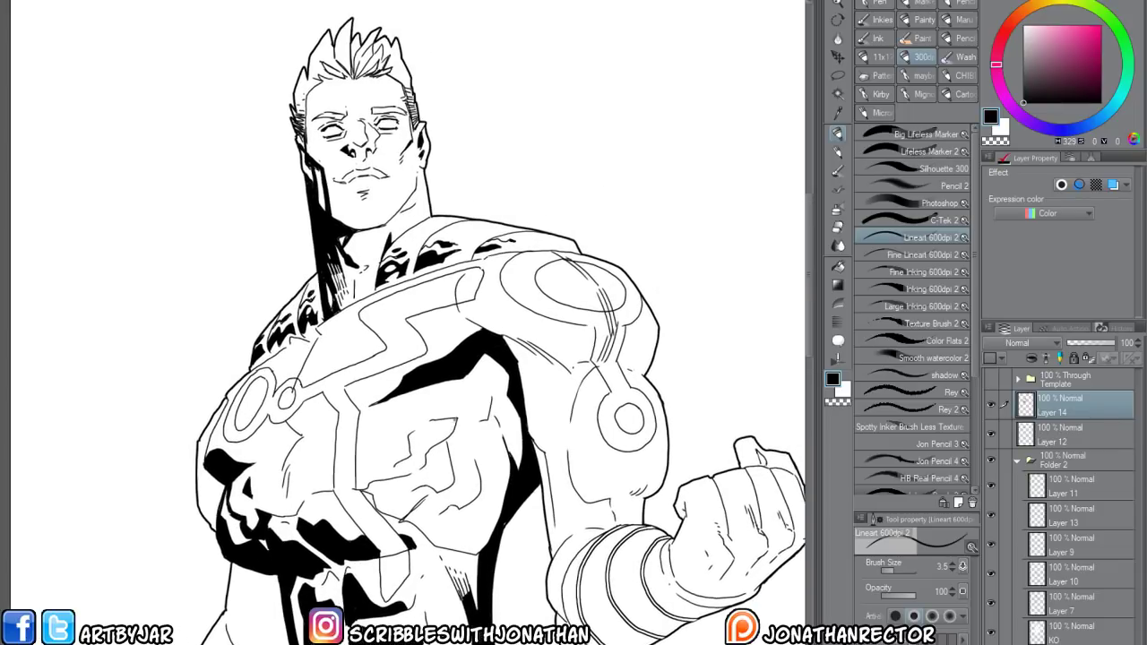
mouse_move(457, 417)
mouse_down()
mouse_move(413, 474)
mouse_move(428, 480)
mouse_move(411, 491)
mouse_up()
mouse_move(473, 459)
mouse_down()
mouse_move(421, 537)
mouse_move(418, 517)
mouse_move(380, 508)
mouse_up()
key(ctrl+z)
drag(385, 485, 369, 495)
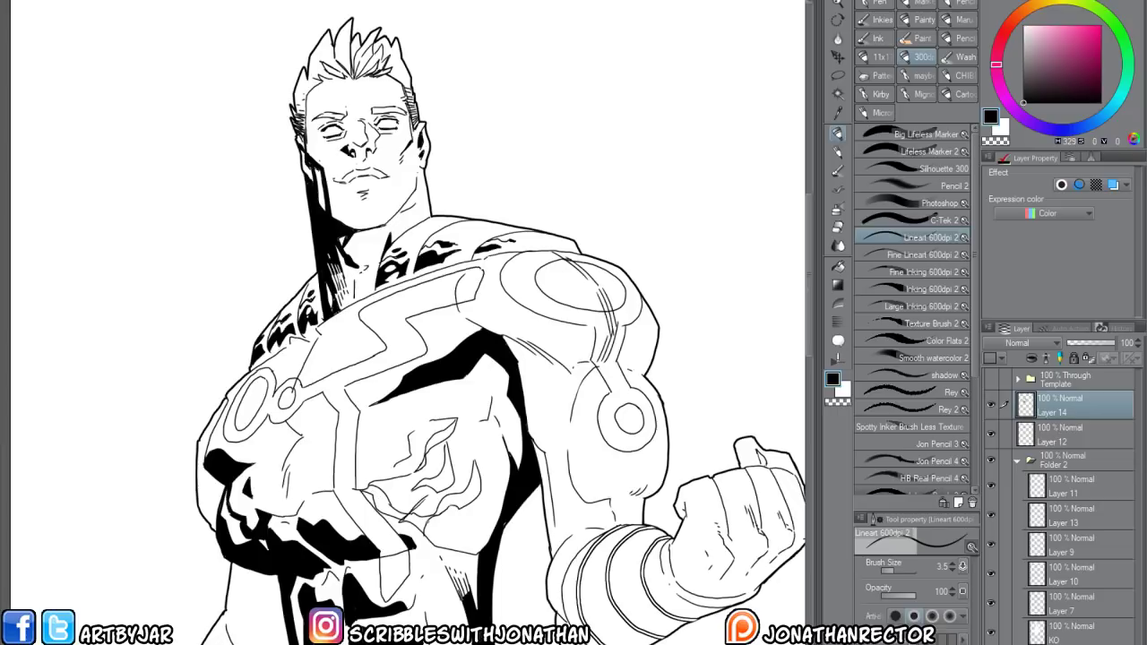
mouse_move(430, 522)
mouse_down()
mouse_move(423, 538)
mouse_move(468, 544)
mouse_move(489, 533)
mouse_up()
Fill the outlined rib muscle shadows on the near side of the torso with black
key(g)
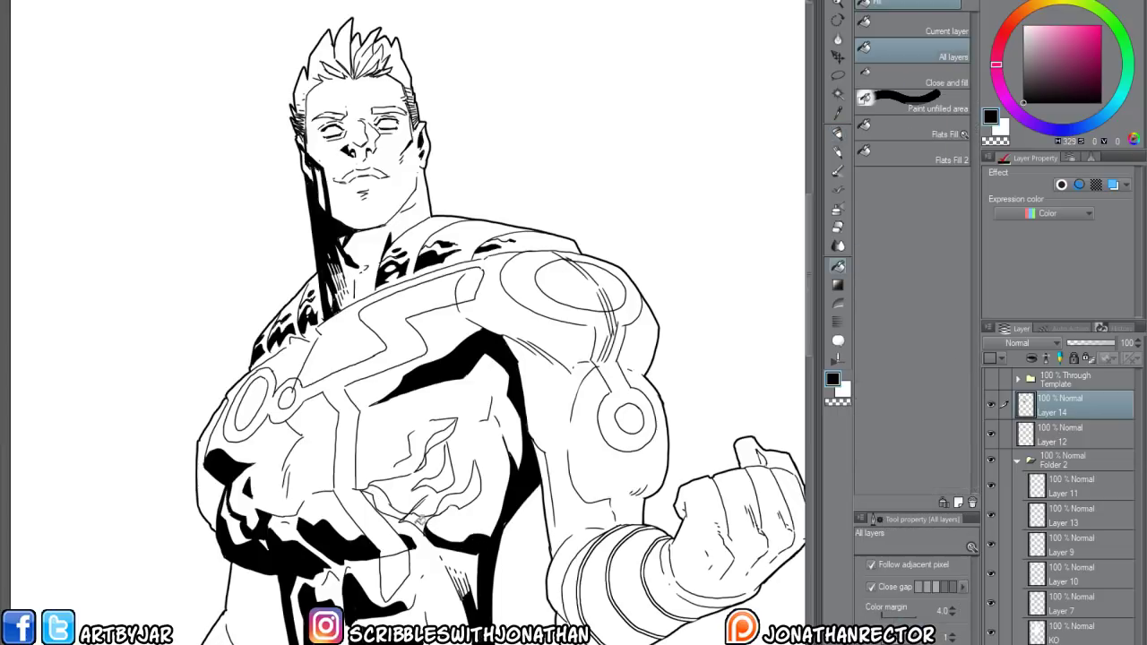
click(420, 520)
click(398, 507)
click(452, 502)
click(445, 481)
click(436, 439)
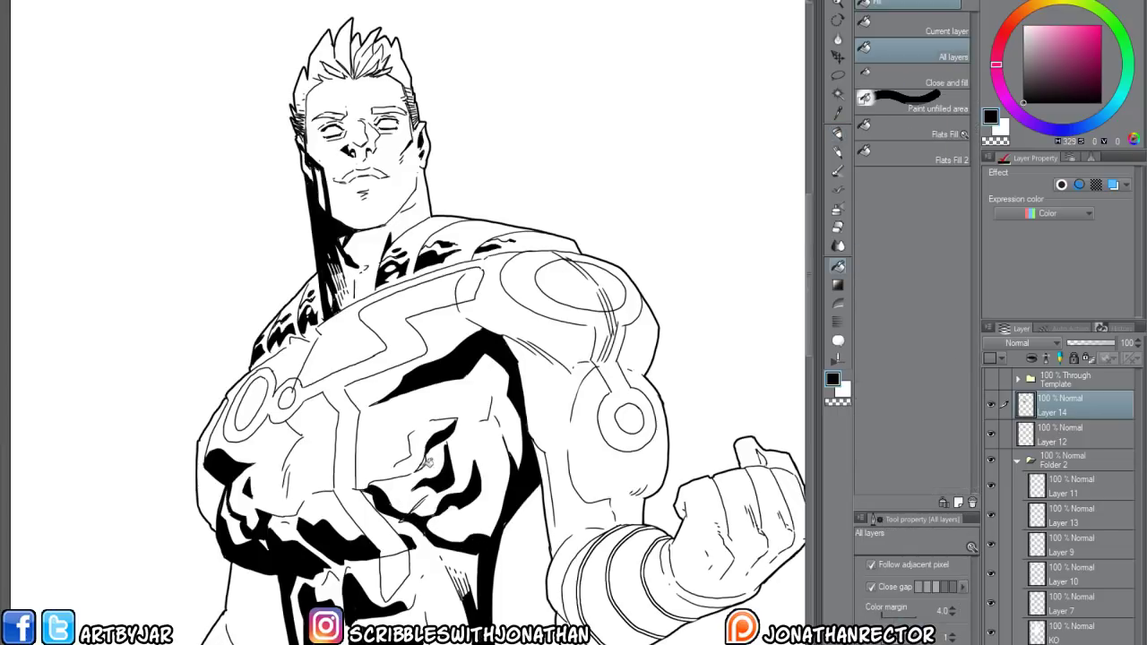
Ink a solid shadow beneath the small chest disc and outline a shadow on the far arm above its cuff
drag(300, 543, 364, 495)
key(p)
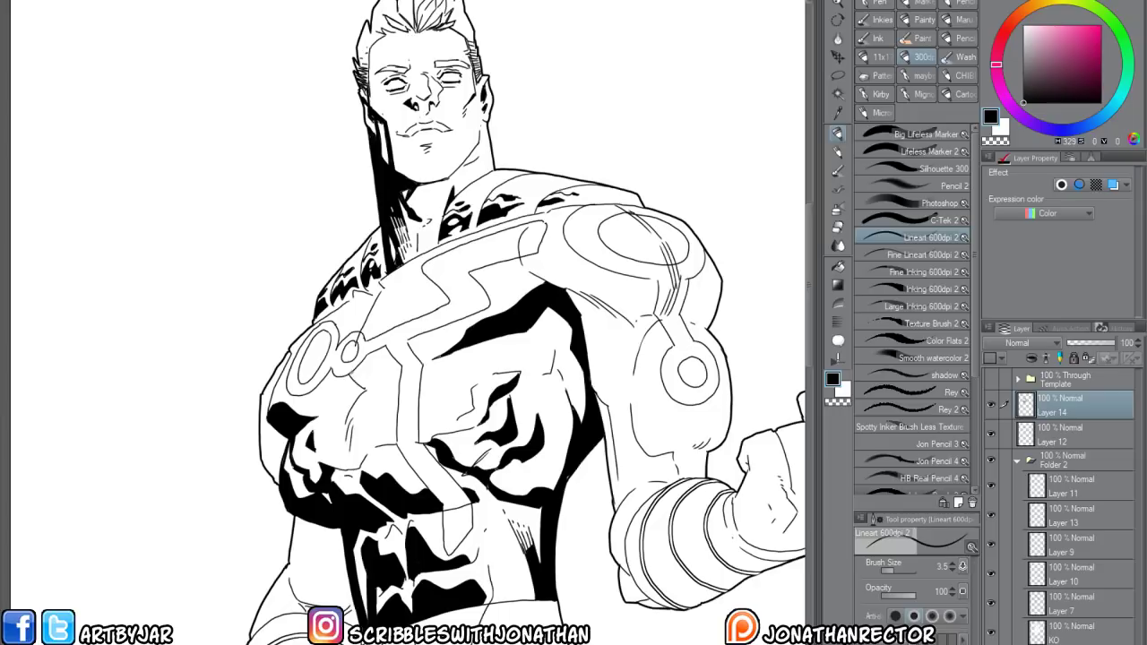
mouse_move(359, 366)
mouse_down()
mouse_move(374, 378)
mouse_move(404, 367)
mouse_move(381, 383)
mouse_up()
drag(268, 581, 245, 524)
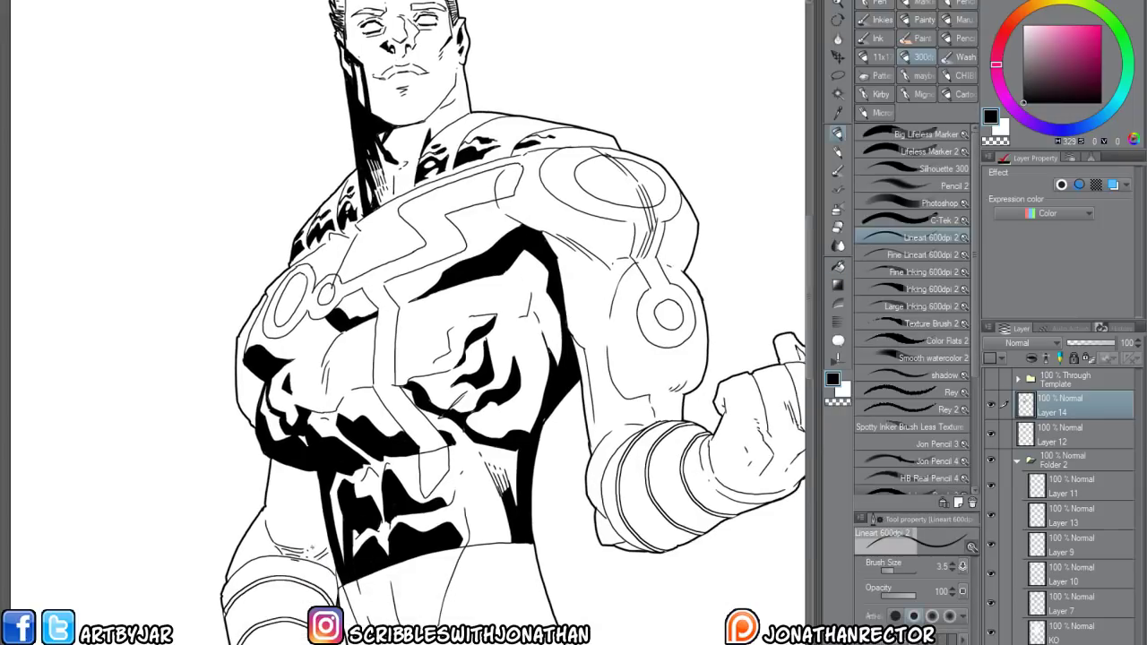
mouse_move(303, 550)
mouse_down()
mouse_move(313, 537)
mouse_move(279, 511)
mouse_move(280, 464)
mouse_up()
Undo the misplaced far-arm fill, close off the shadow outline along the arm's outer edge, and fill the shapes black
key(g)
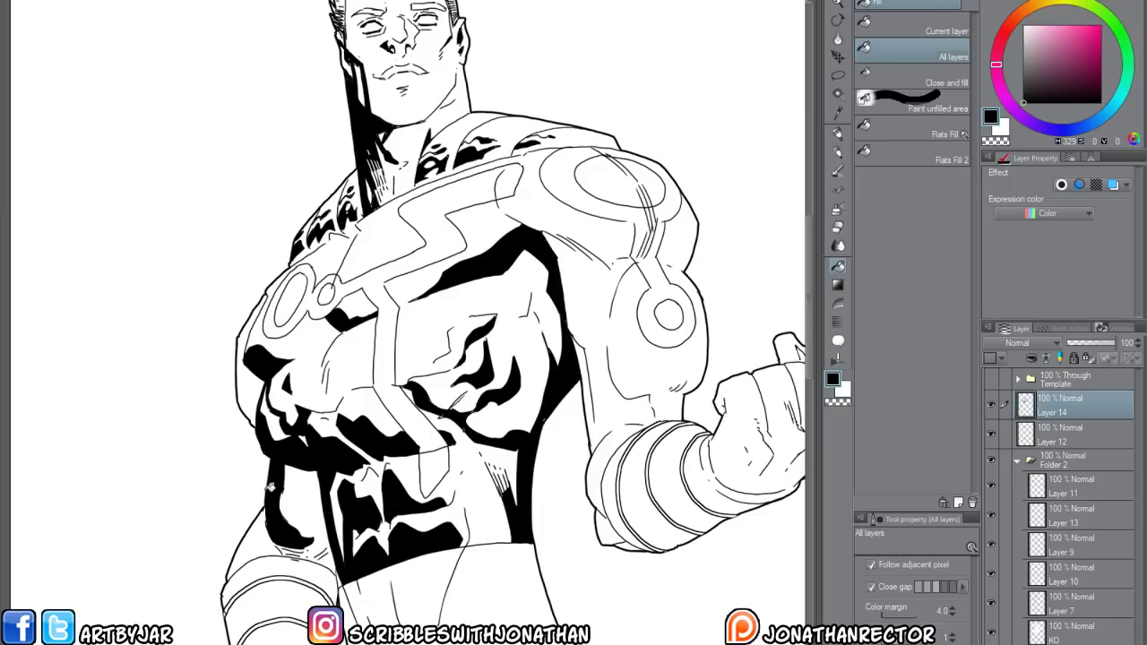
key(ctrl+z)
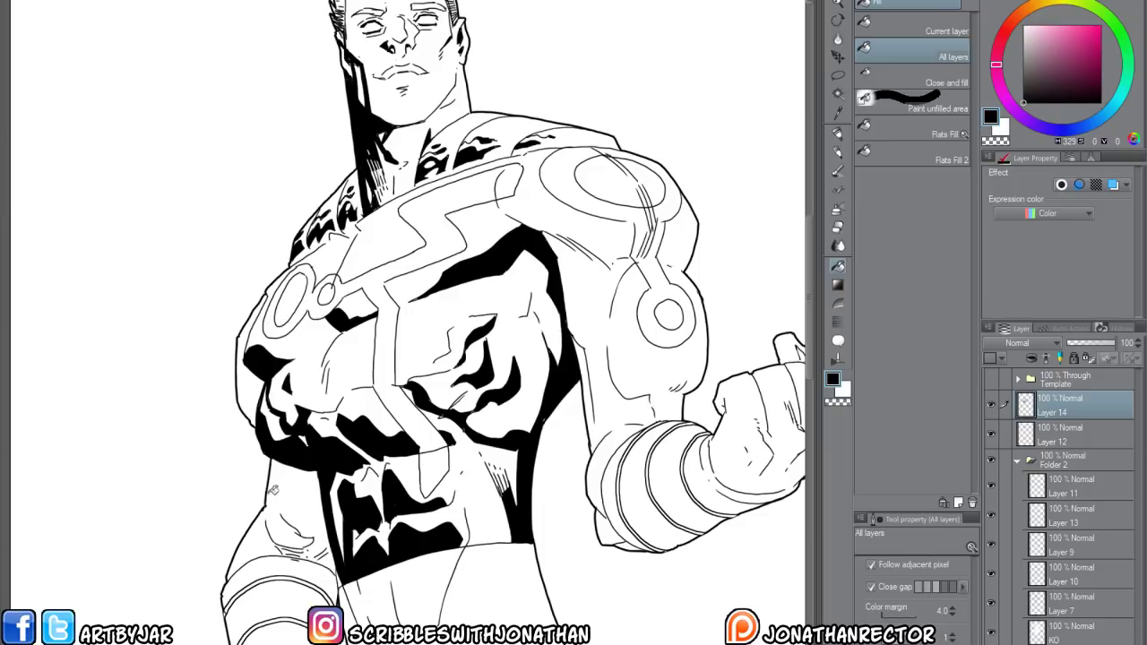
key(p)
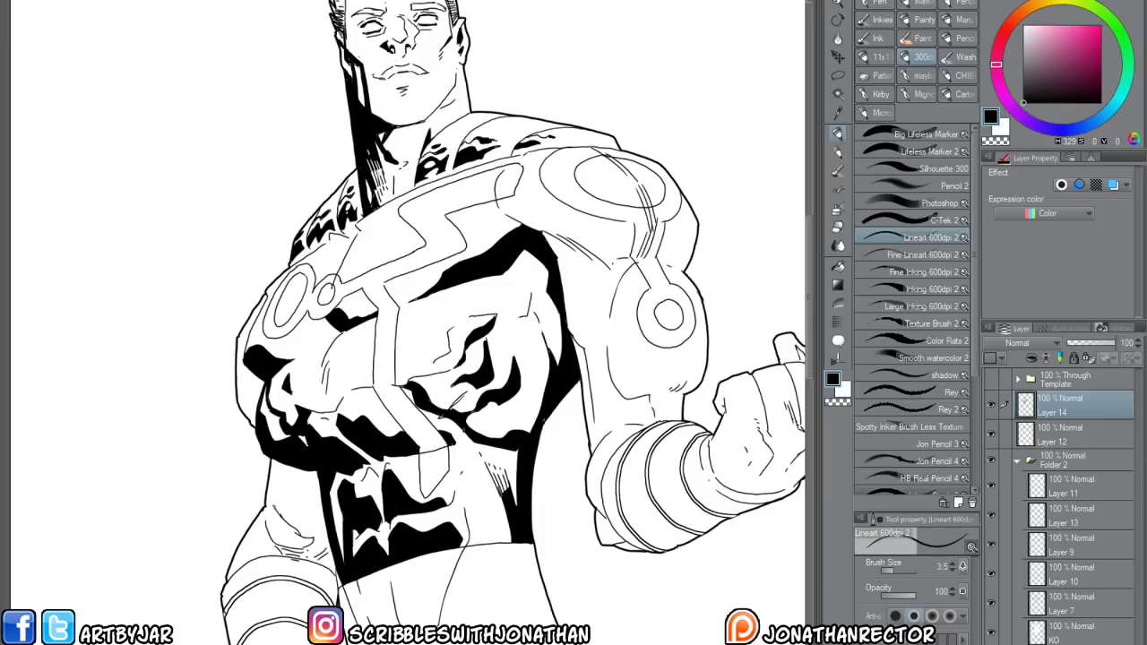
mouse_move(273, 459)
mouse_down()
mouse_move(269, 515)
mouse_move(232, 450)
mouse_move(254, 542)
mouse_move(267, 473)
mouse_move(225, 385)
mouse_move(260, 475)
mouse_up()
key(g)
click(265, 479)
click(255, 493)
key(p)
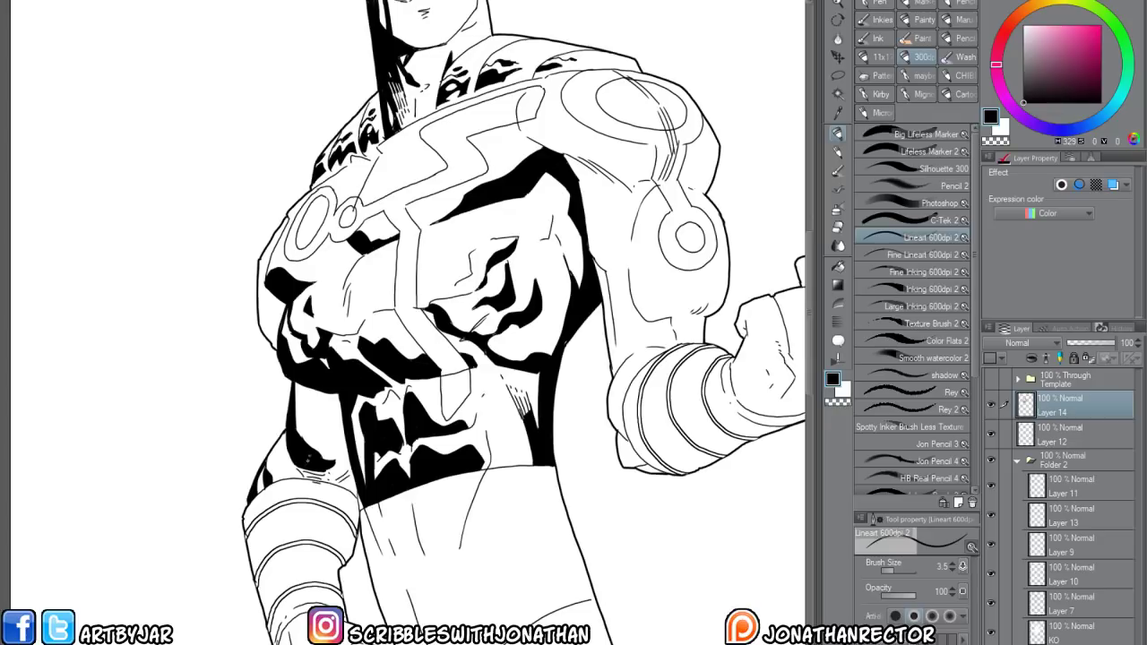
Ink and fill small black shadows just above the far arm's cuff
drag(303, 469, 295, 477)
key(g)
key(p)
drag(350, 479, 336, 487)
key(g)
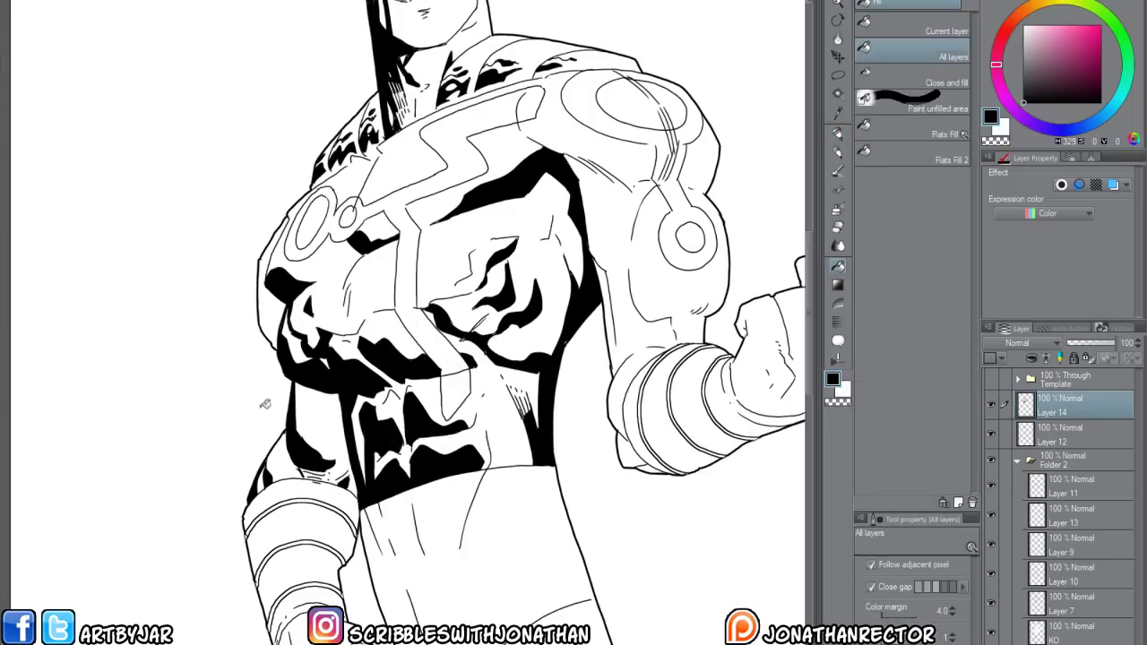
Outline a curved shadow along the bottom of the near upper arm below the round disc and fill it with black
key(p)
mouse_move(301, 432)
mouse_down()
mouse_move(262, 367)
mouse_move(278, 474)
mouse_up()
drag(253, 366, 221, 484)
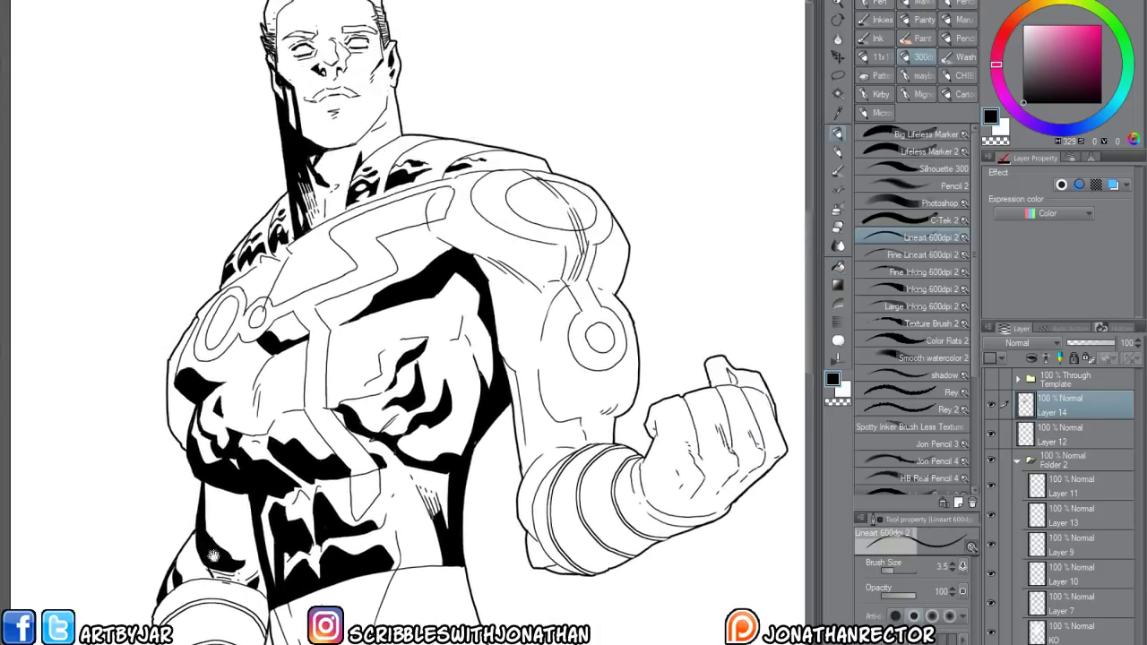
drag(212, 289, 228, 355)
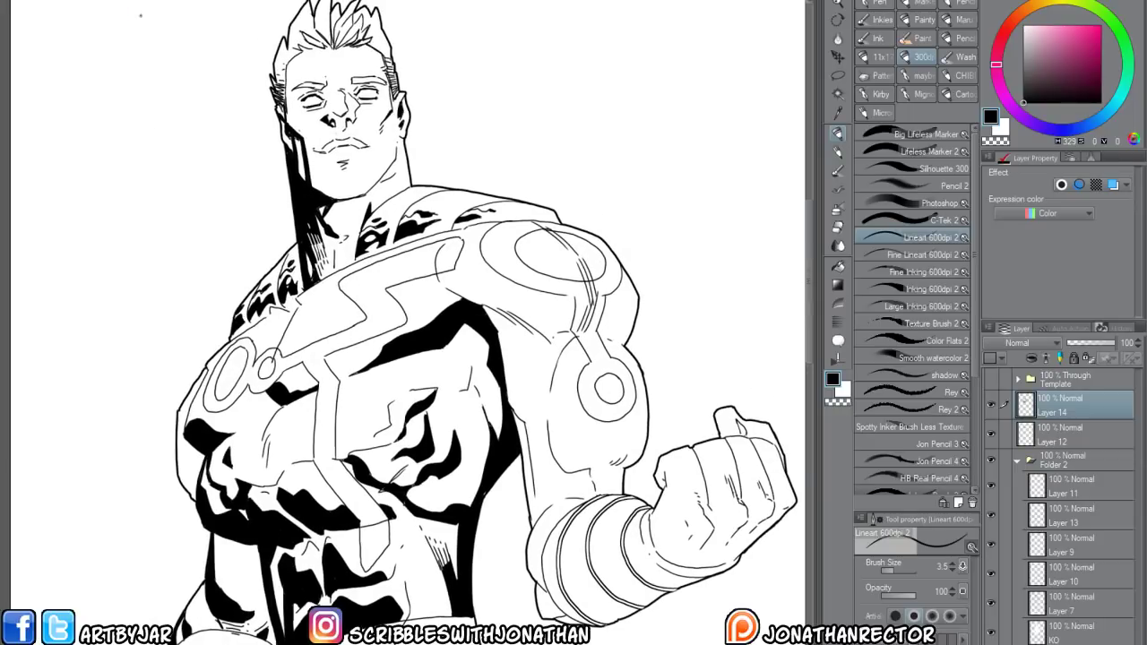
drag(353, 391, 275, 384)
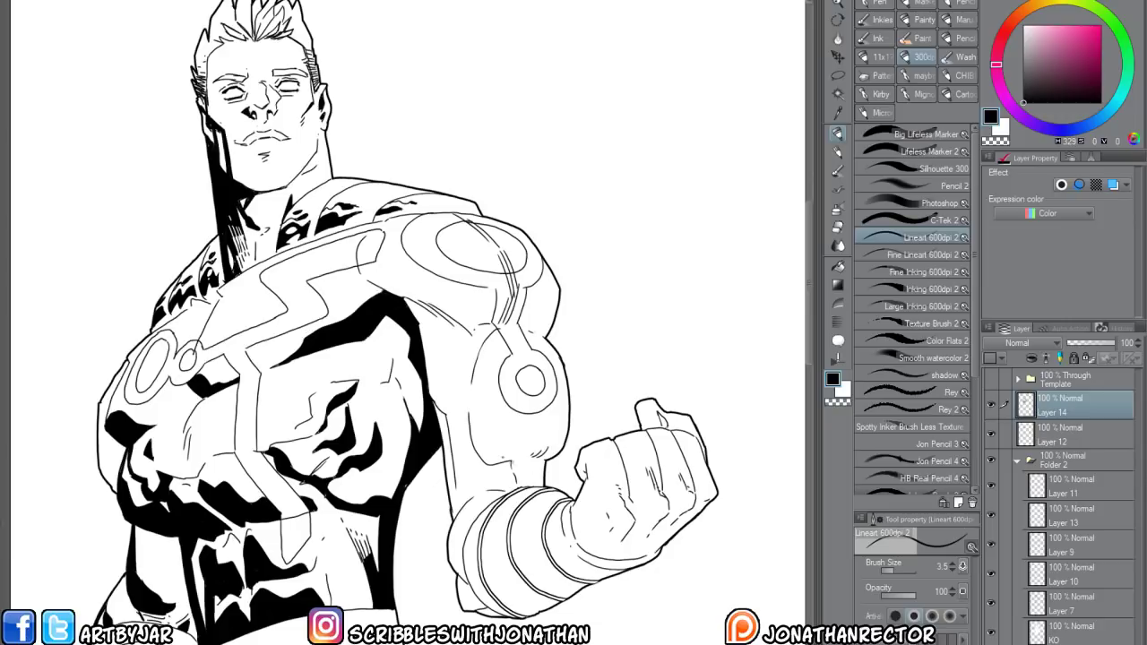
mouse_move(469, 418)
mouse_down()
mouse_move(479, 444)
mouse_move(558, 448)
mouse_up()
key(g)
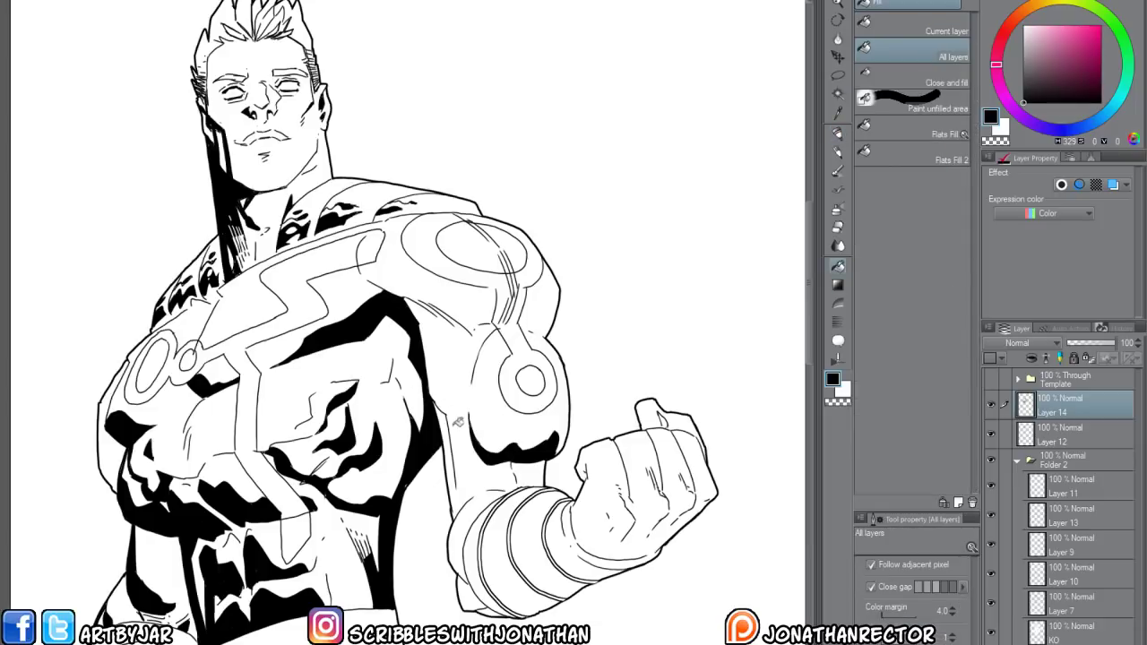
key(p)
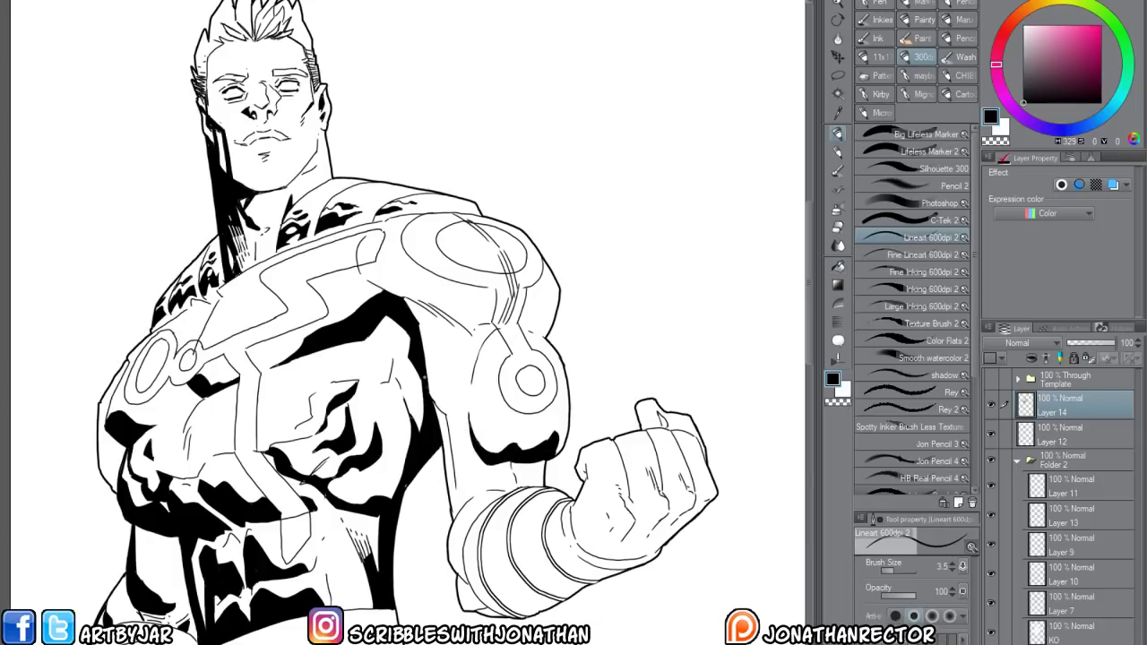
Outline narrow shadows along the raised arm's inner edge just above the cuff and fill them with black
mouse_move(428, 386)
mouse_down()
mouse_move(452, 412)
mouse_move(466, 477)
mouse_move(454, 511)
mouse_up()
drag(442, 411, 454, 480)
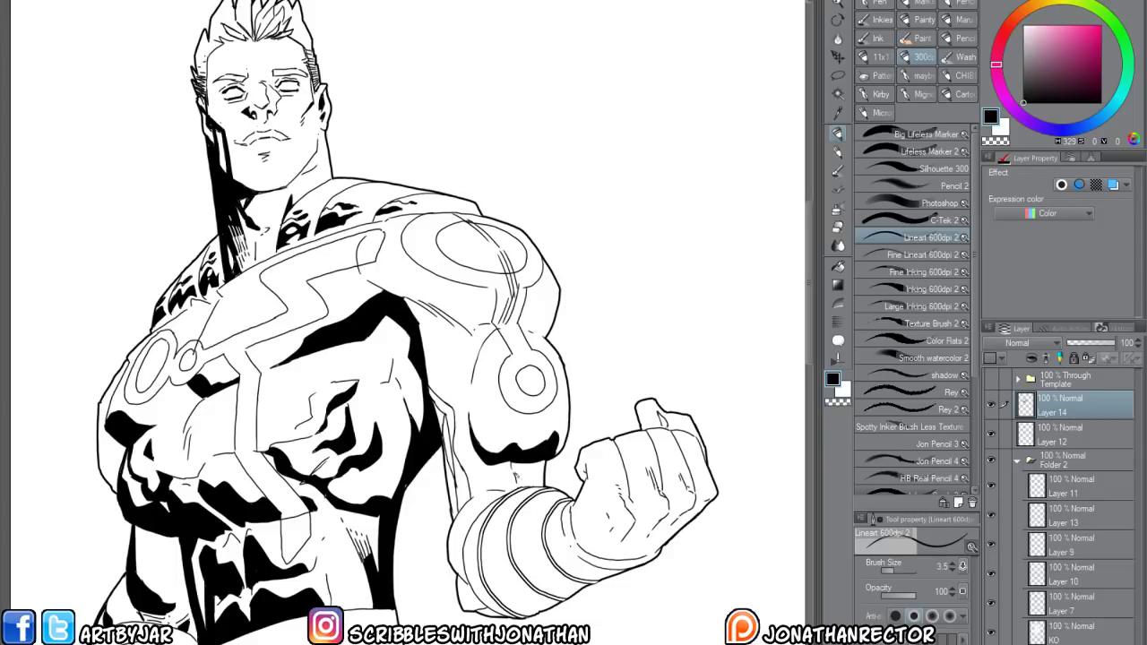
key(g)
click(465, 481)
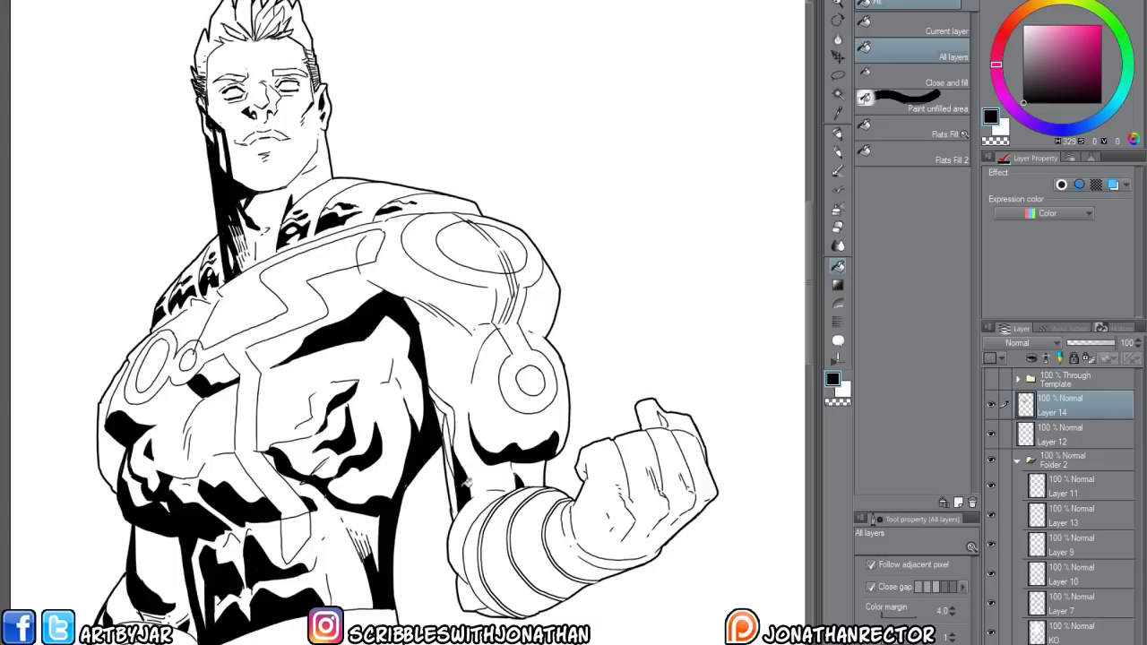
click(454, 418)
click(444, 414)
click(453, 481)
key(p)
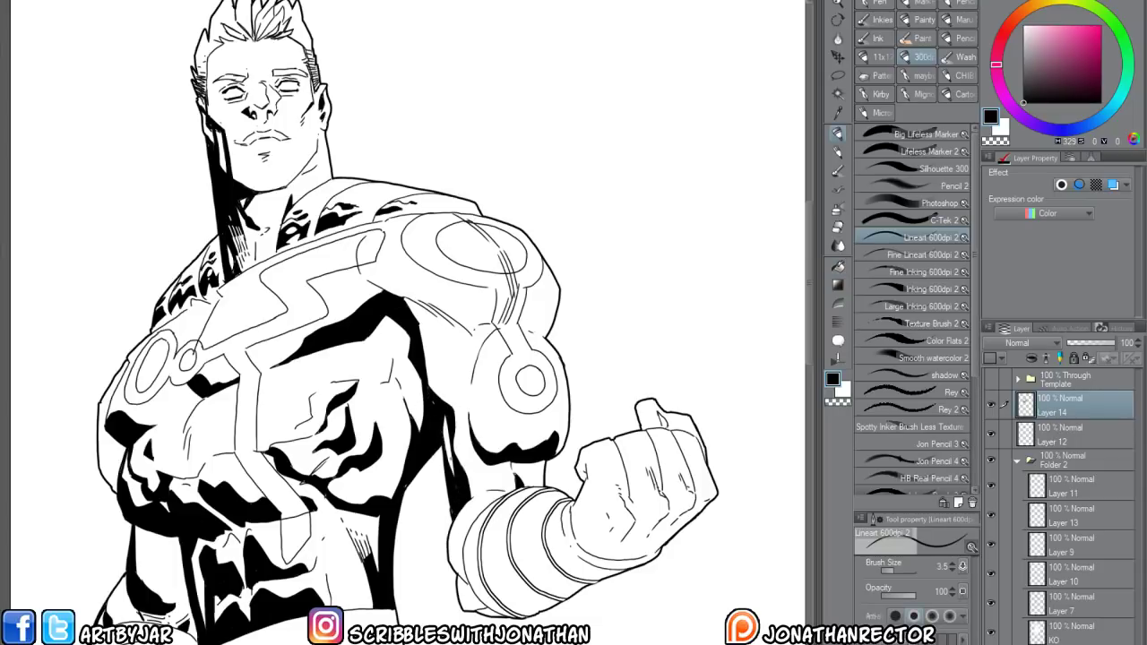
drag(446, 448, 453, 462)
drag(428, 380, 403, 302)
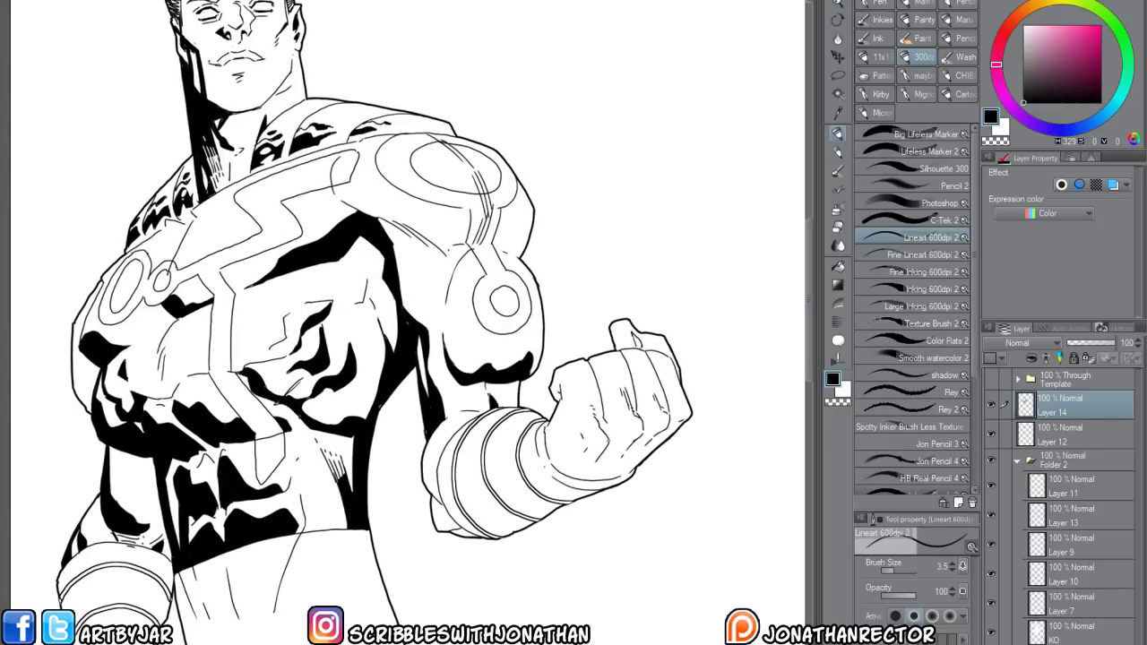
Outline a jagged shadow along the underside of the raised fist and fill it with black
drag(608, 441, 595, 456)
mouse_move(597, 456)
mouse_down()
mouse_move(583, 452)
mouse_move(579, 479)
mouse_move(637, 439)
mouse_up()
mouse_move(636, 441)
mouse_down()
mouse_move(622, 465)
mouse_move(631, 468)
mouse_move(688, 415)
mouse_up()
mouse_move(582, 477)
mouse_down()
mouse_move(635, 470)
mouse_move(562, 476)
mouse_move(638, 450)
mouse_move(661, 391)
mouse_move(688, 415)
mouse_up()
key(g)
key(p)
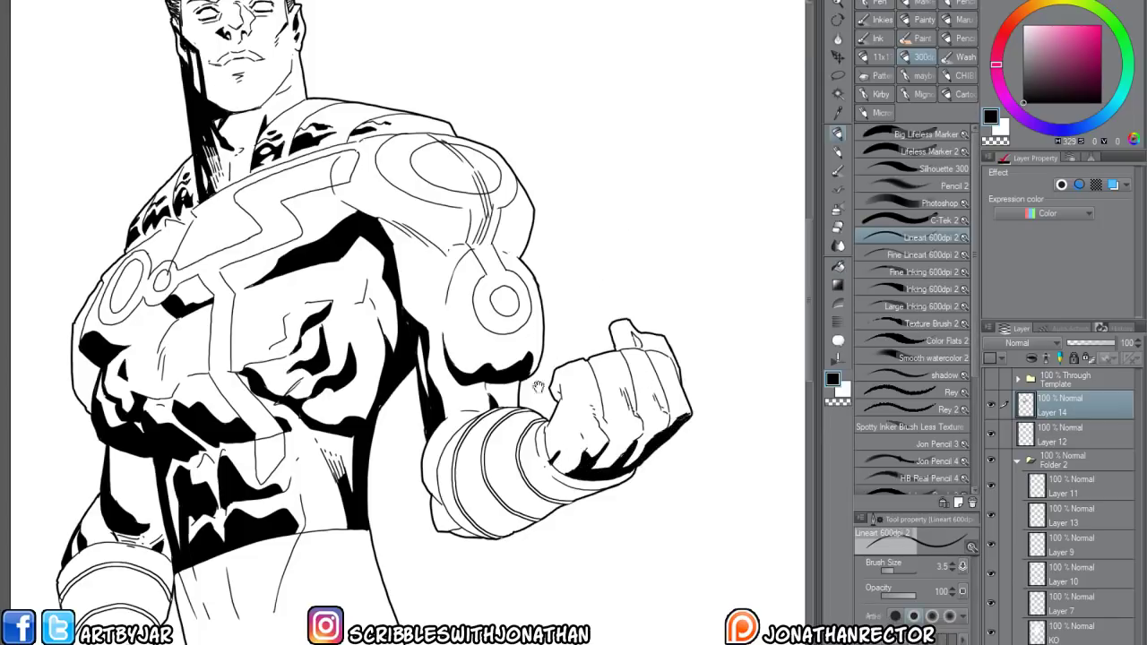
Ink short detail lines on the raised fist's fingers and thumb
drag(537, 387, 481, 411)
mouse_move(542, 451)
mouse_down()
mouse_move(551, 465)
mouse_move(550, 449)
mouse_up()
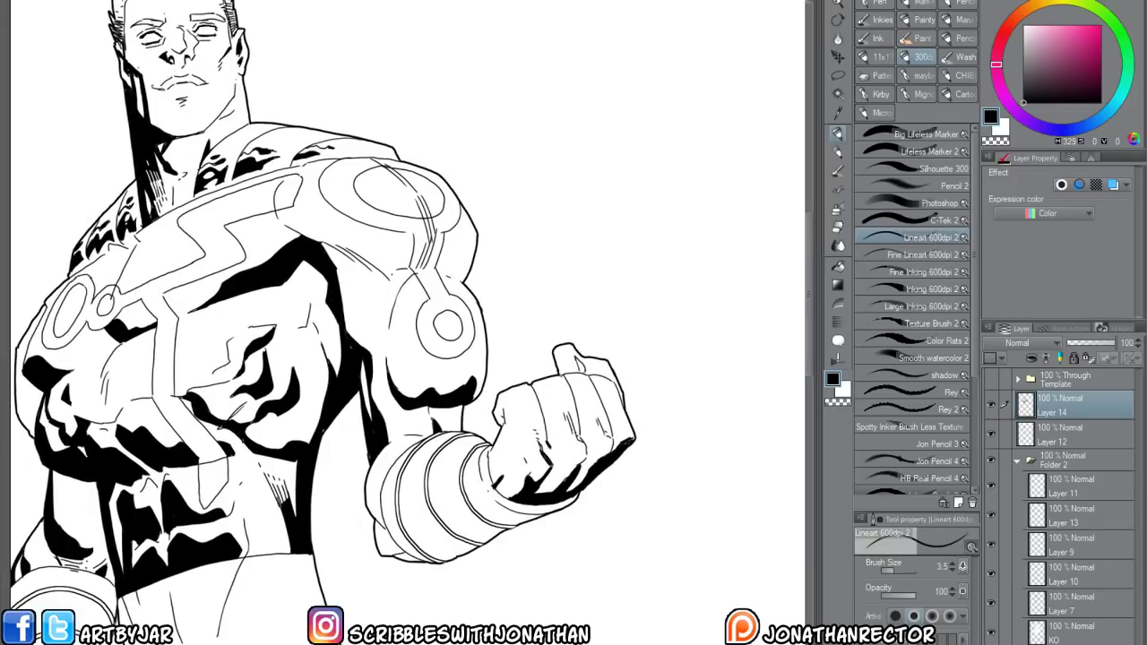
drag(563, 374, 569, 386)
mouse_move(559, 376)
mouse_down()
mouse_move(579, 372)
mouse_move(597, 392)
mouse_move(612, 454)
mouse_up()
drag(455, 481, 535, 425)
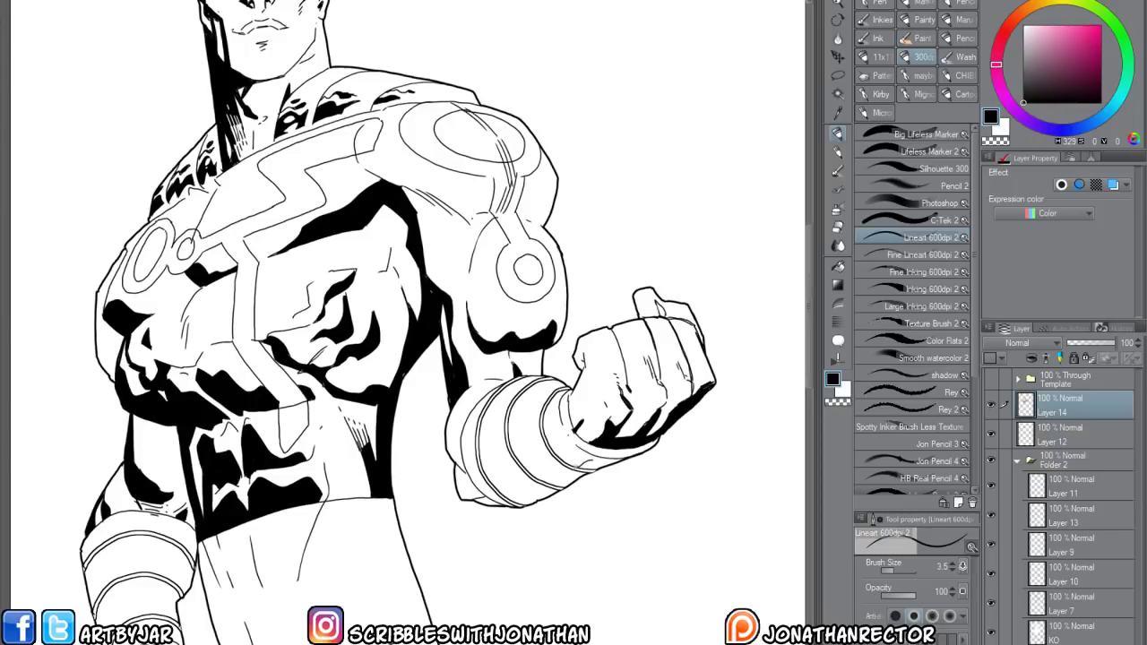
Outline reflective shadow shapes between the bands of the raised arm's cuff and fill them with black
mouse_move(556, 478)
mouse_down()
mouse_move(570, 470)
mouse_move(516, 494)
mouse_move(514, 471)
mouse_move(495, 476)
mouse_move(578, 451)
mouse_move(483, 470)
mouse_move(478, 439)
mouse_move(498, 436)
mouse_move(480, 429)
mouse_move(532, 429)
mouse_move(525, 418)
mouse_up()
mouse_move(532, 415)
mouse_down()
mouse_move(510, 424)
mouse_move(552, 422)
mouse_up()
mouse_move(556, 406)
mouse_down()
mouse_move(551, 420)
mouse_move(530, 408)
mouse_up()
key(g)
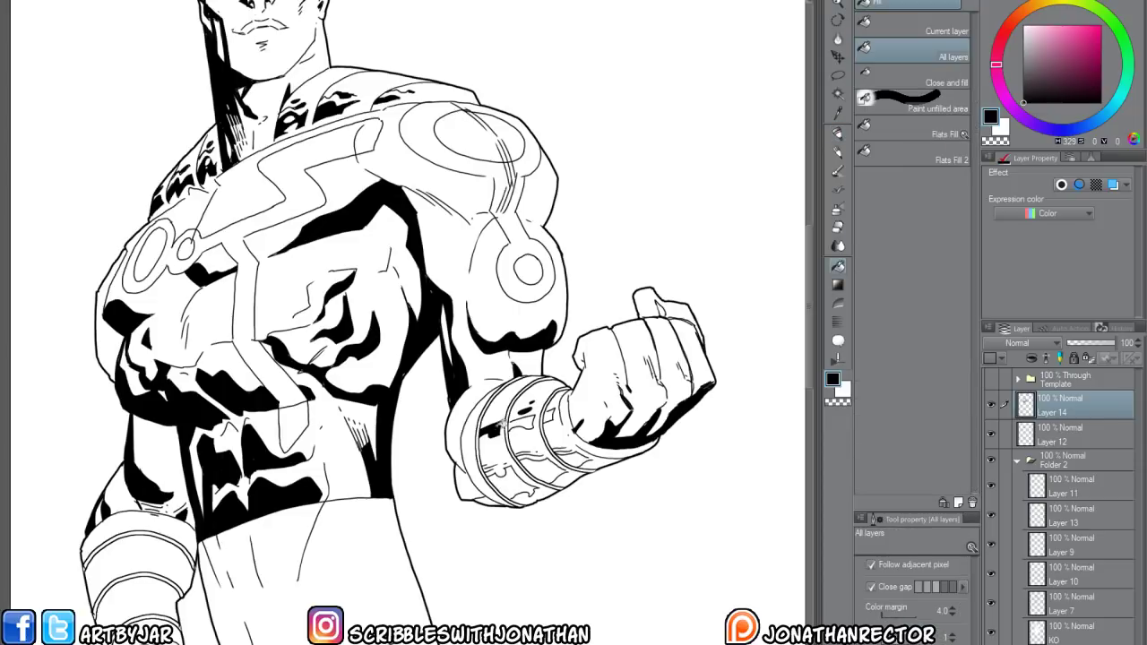
click(501, 424)
click(530, 420)
click(555, 413)
click(574, 457)
click(546, 466)
click(512, 477)
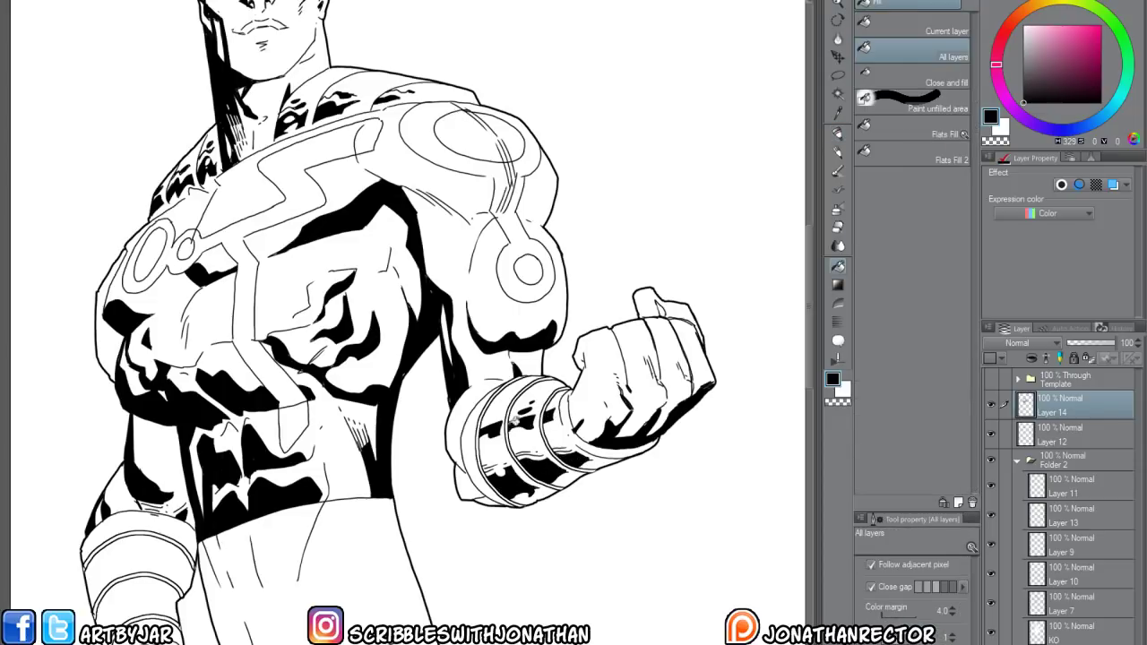
Outline small shadows in the raised cuff's band nearest the elbow and fill them with black
key(p)
drag(452, 407, 485, 422)
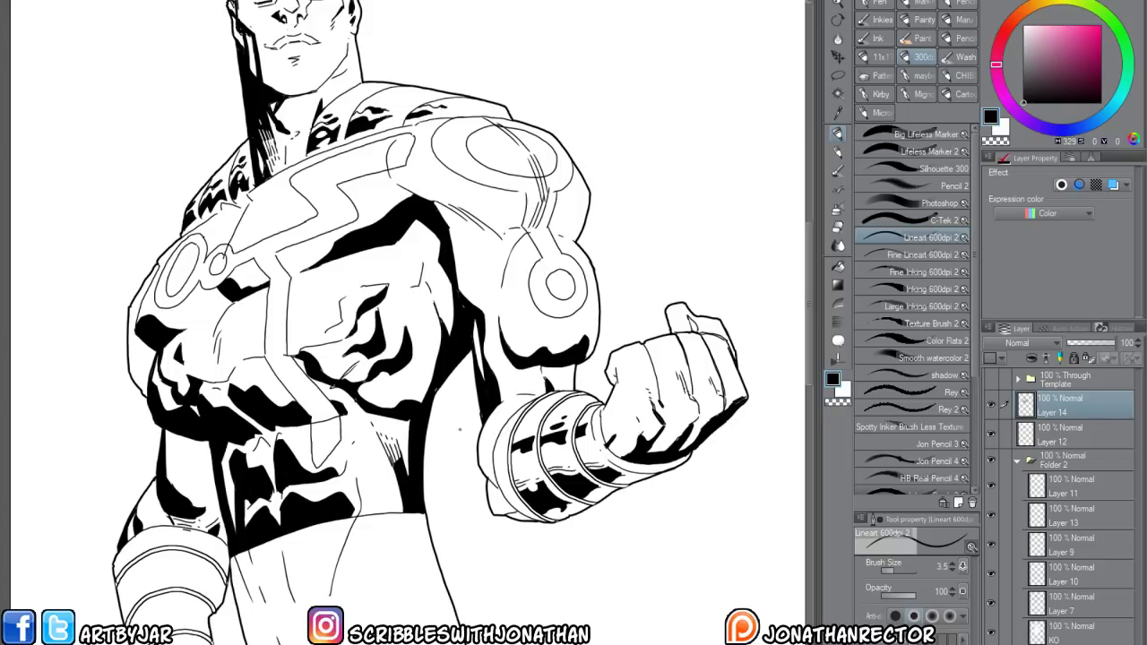
drag(419, 486, 414, 511)
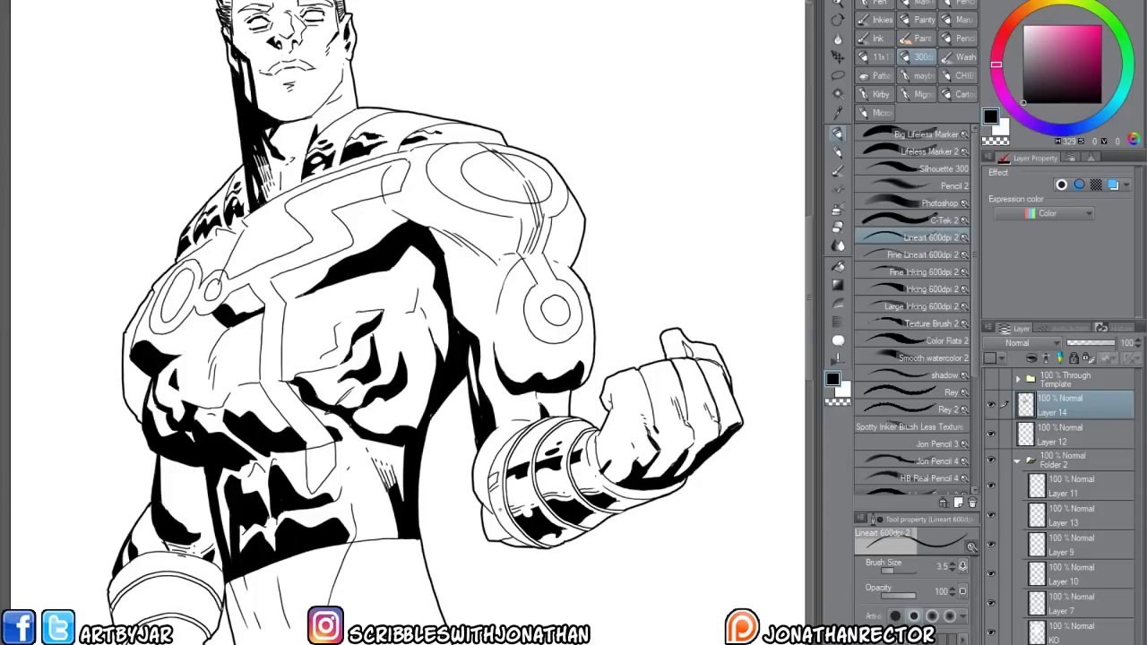
drag(500, 521, 518, 536)
key(g)
click(509, 528)
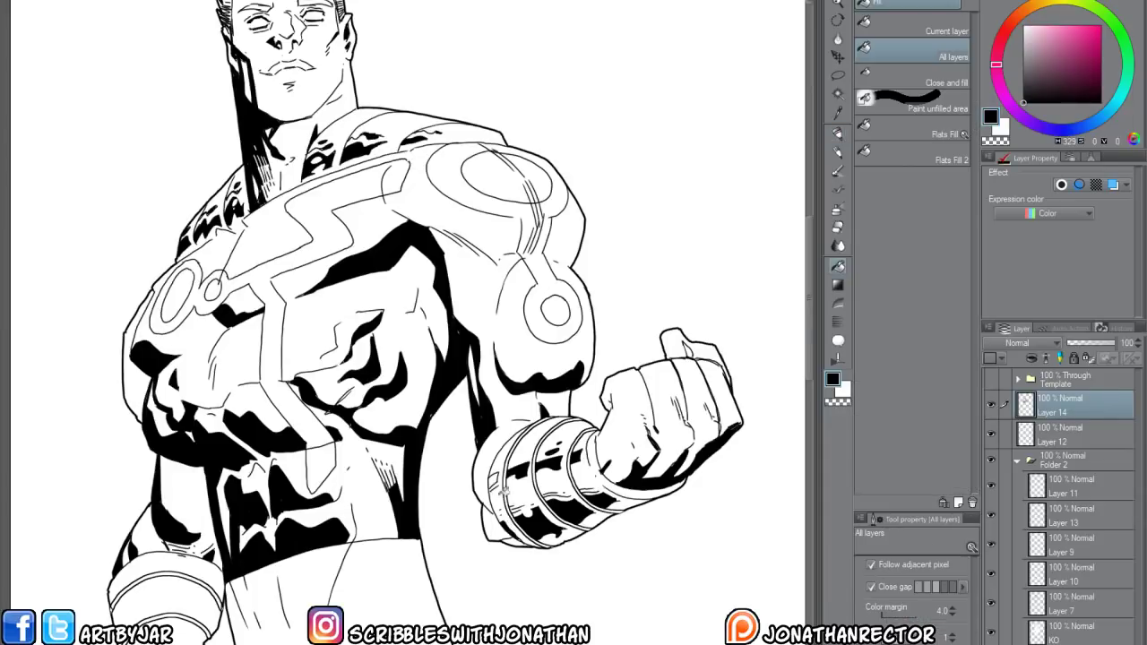
click(494, 478)
key(p)
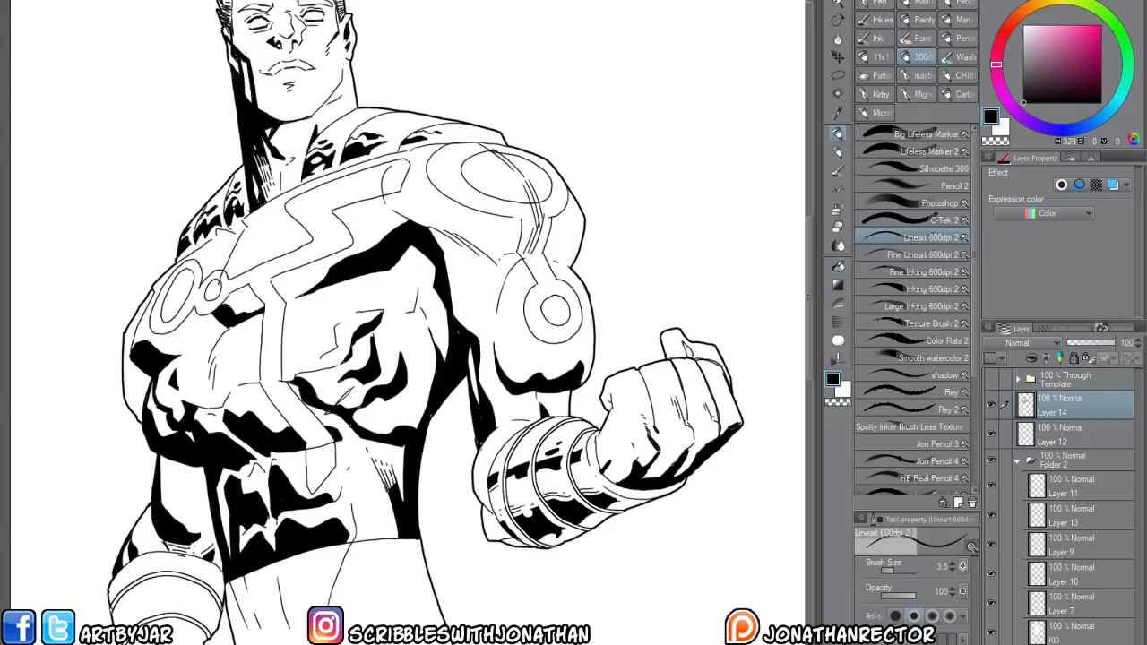
Ink and fill black shadows along the elbow-side outer edge of the raised arm's cuff
mouse_move(490, 468)
mouse_down()
mouse_move(481, 448)
mouse_move(496, 535)
mouse_up()
key(g)
click(480, 479)
key(p)
key(g)
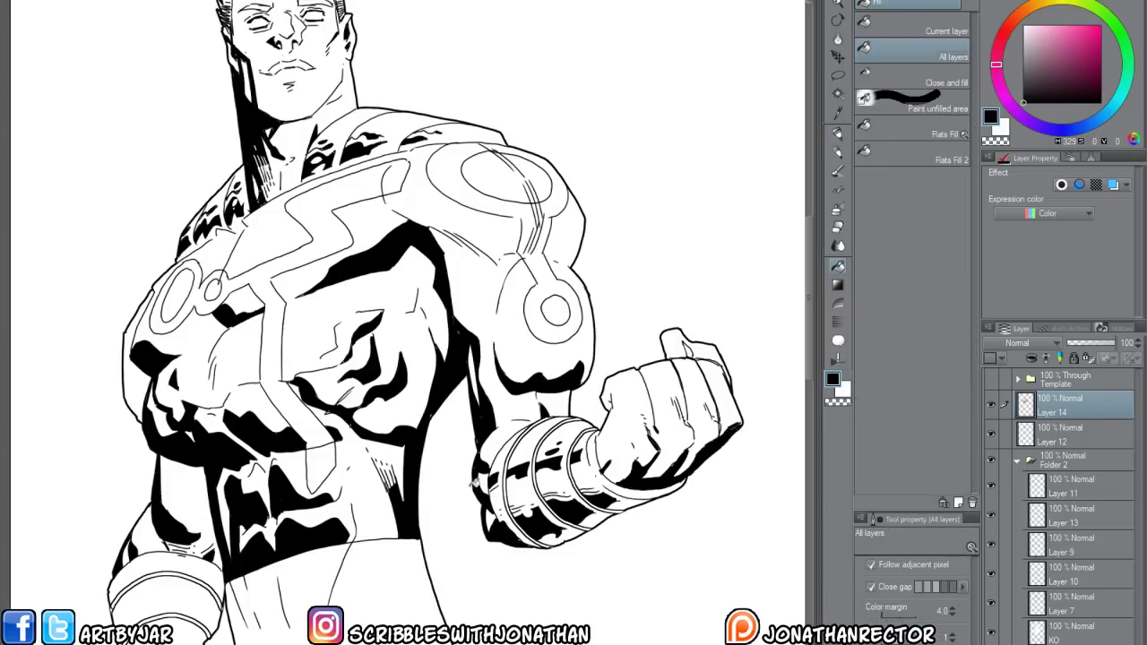
key(b)
drag(486, 510, 493, 526)
key(g)
key(b)
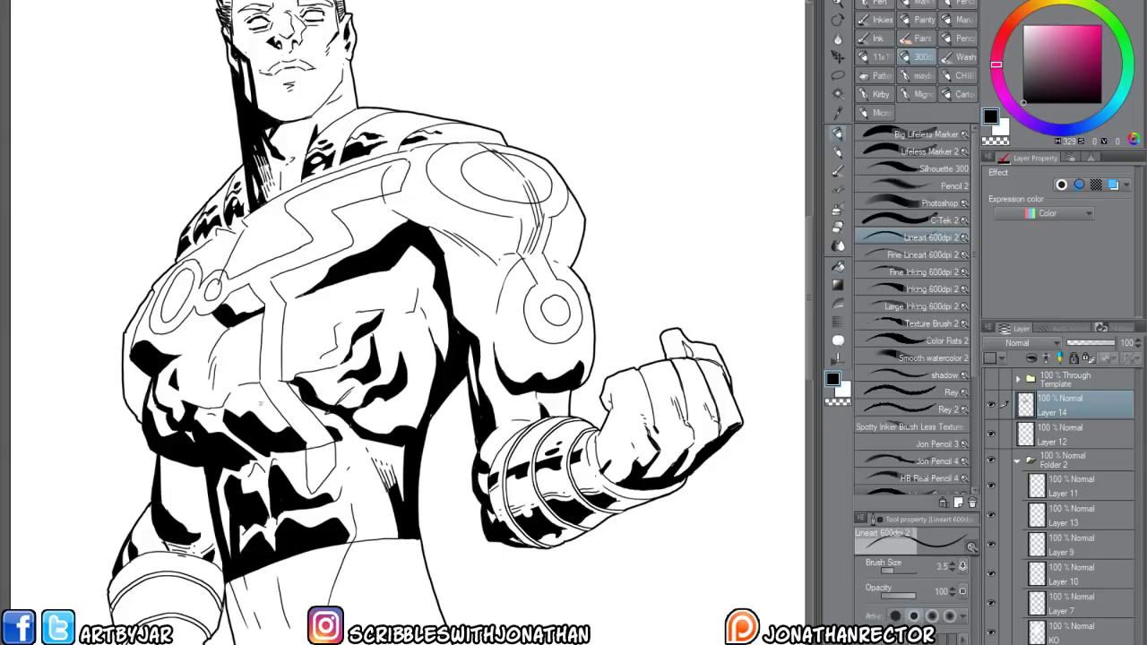
Outline wavy vertical shadow shapes across the bands of the lowered arm's cuff
drag(252, 527, 339, 536)
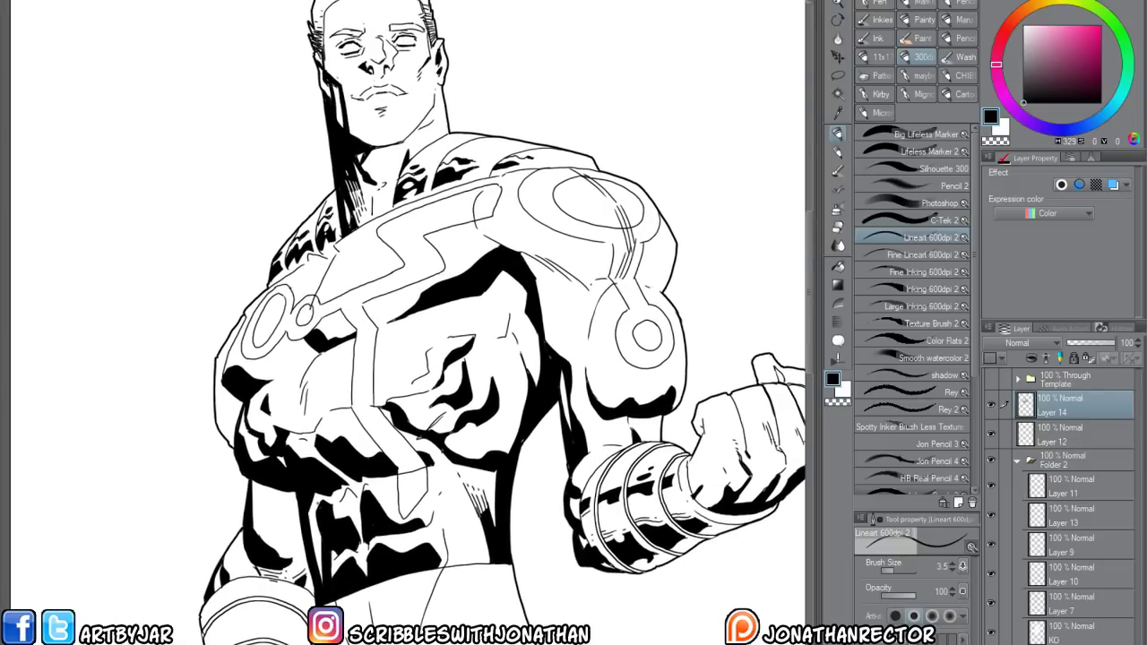
drag(234, 586, 315, 414)
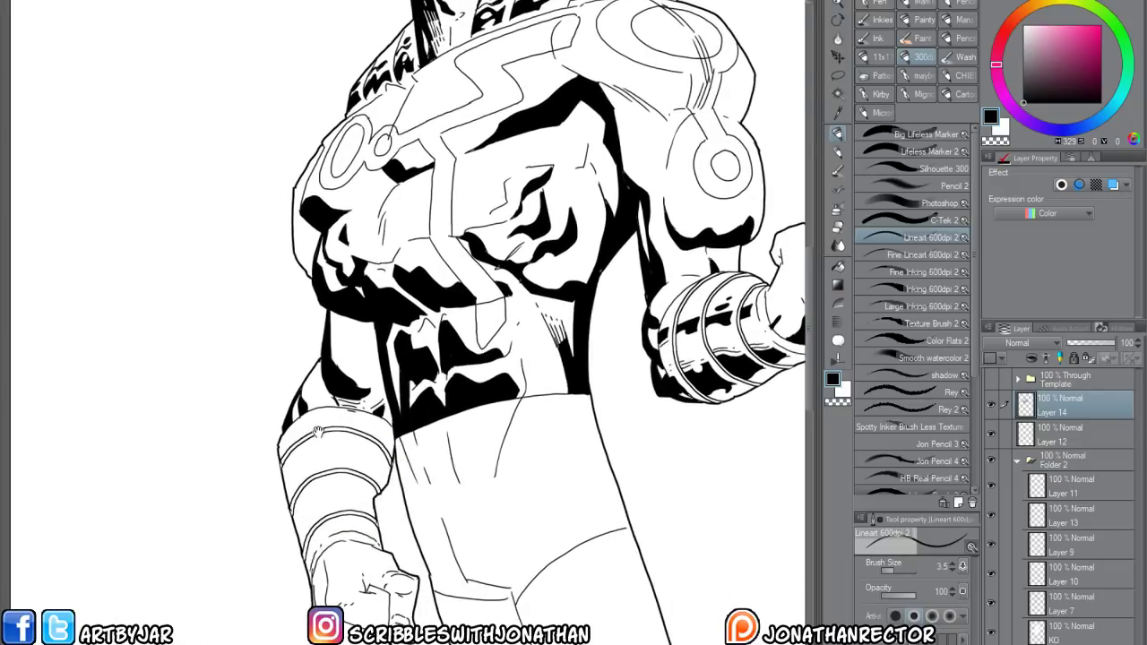
click(989, 402)
click(989, 402)
drag(311, 414, 324, 507)
mouse_move(312, 410)
mouse_down()
mouse_move(344, 409)
mouse_move(340, 513)
mouse_up()
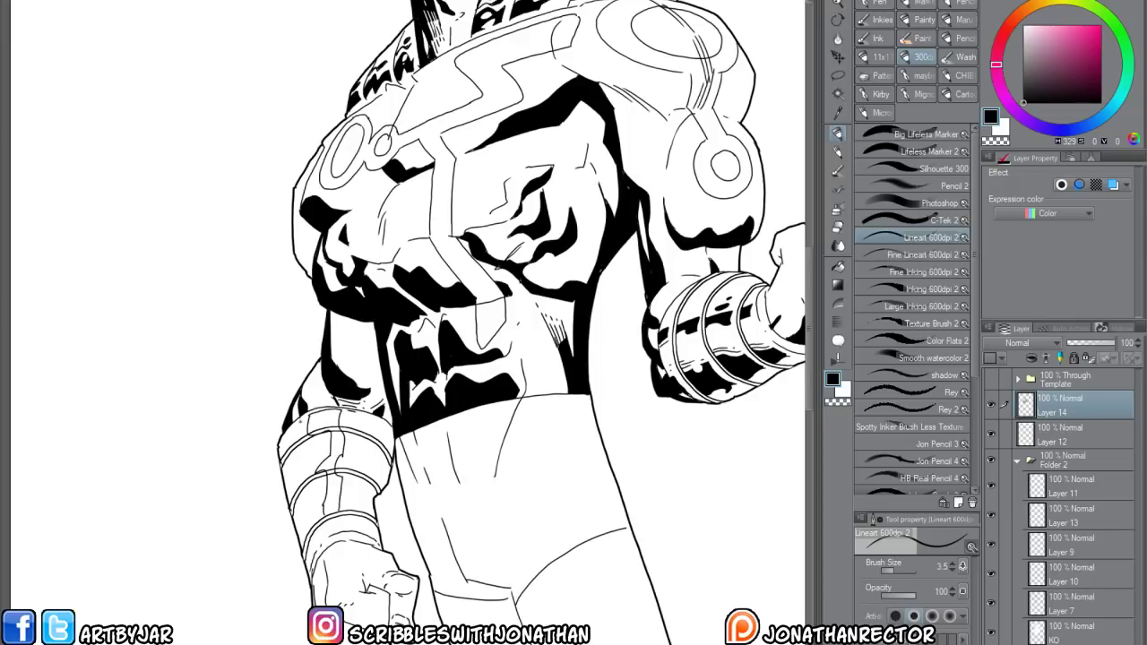
mouse_move(300, 421)
mouse_down()
mouse_move(320, 443)
mouse_move(315, 523)
mouse_up()
drag(296, 423, 312, 527)
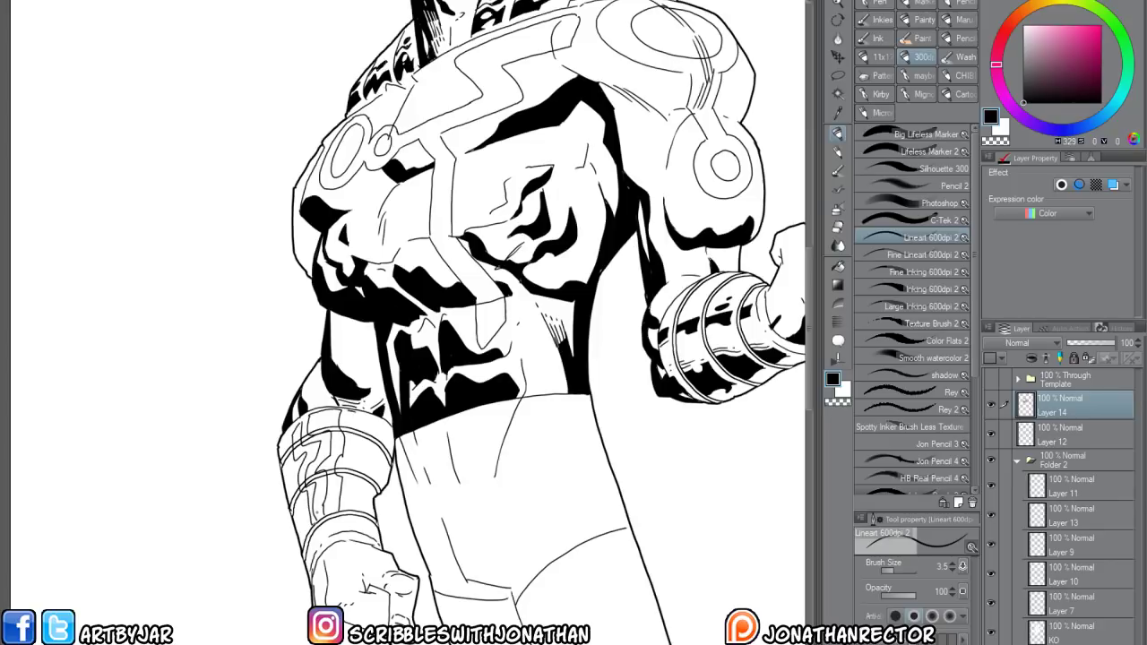
mouse_move(382, 419)
mouse_down()
mouse_move(385, 464)
mouse_move(367, 515)
mouse_move(378, 419)
mouse_move(353, 511)
mouse_up()
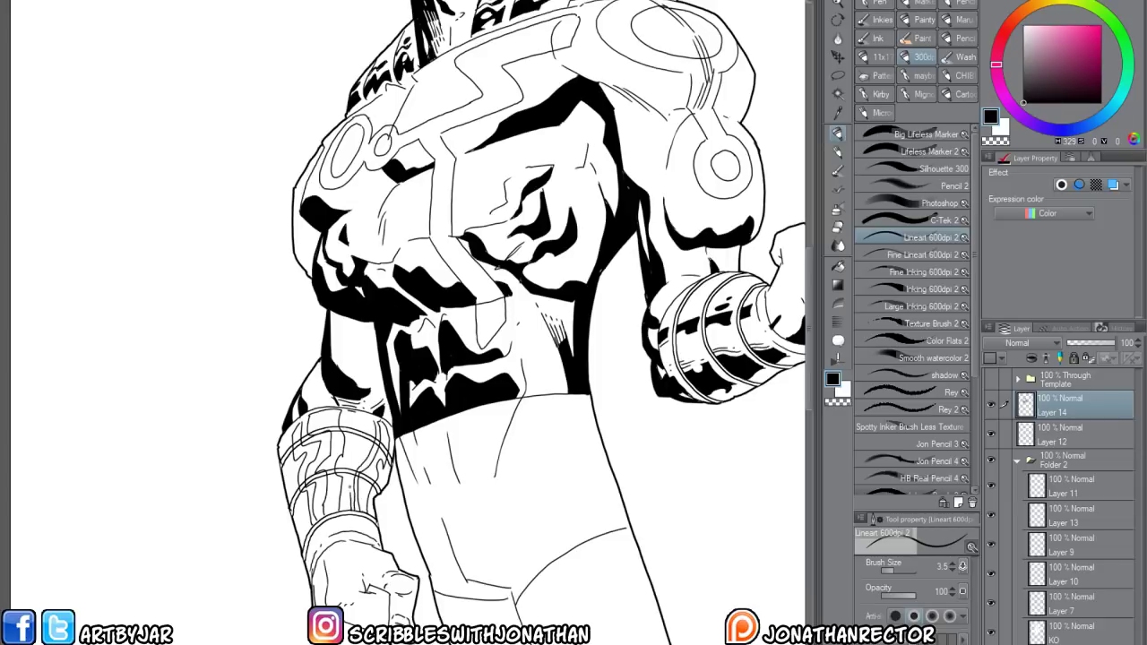
drag(367, 445, 361, 458)
drag(284, 434, 309, 530)
Fill the outlined shadow shapes on the lowered arm's cuff with black
scroll(254, 347, up, 1)
key(g)
click(319, 477)
click(327, 506)
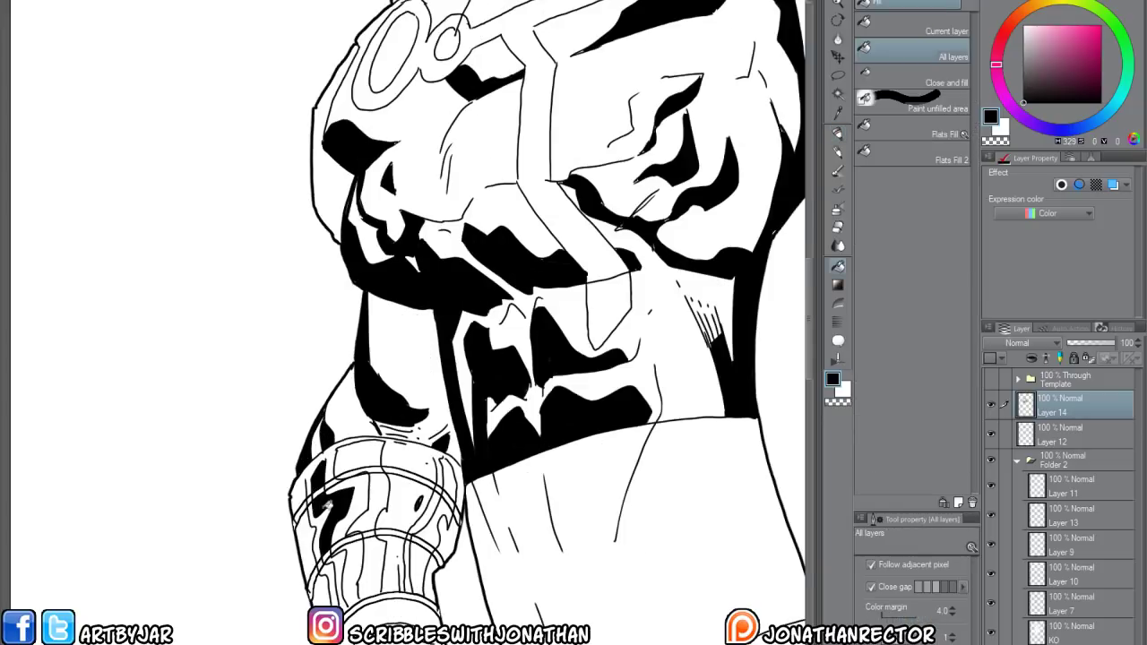
click(337, 558)
click(371, 570)
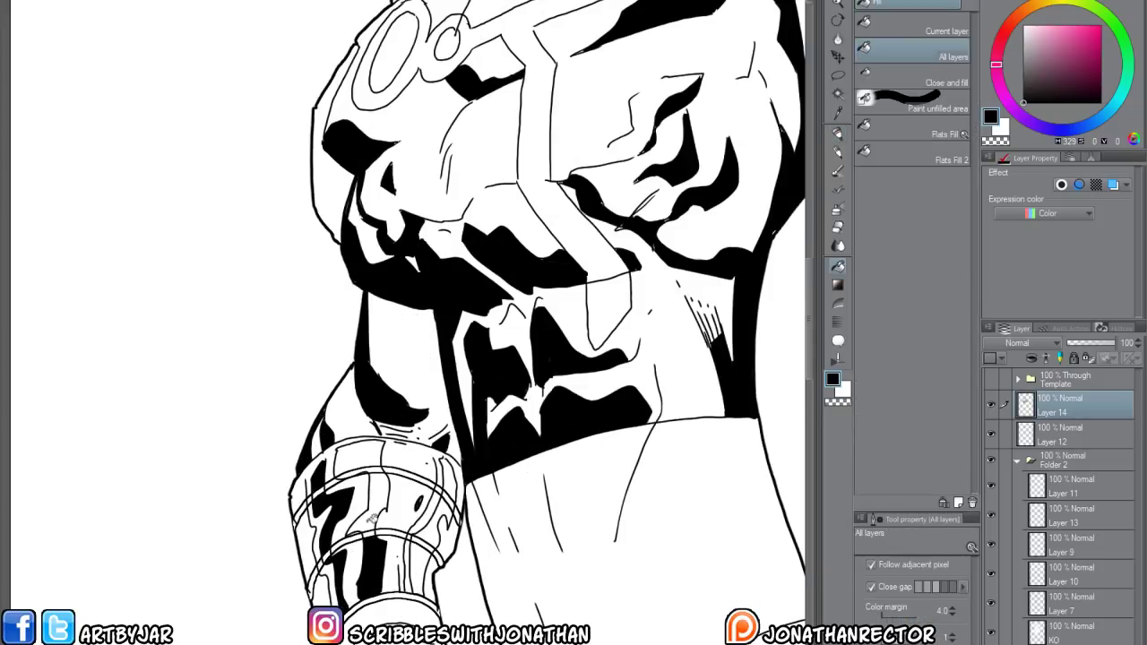
click(371, 518)
click(368, 457)
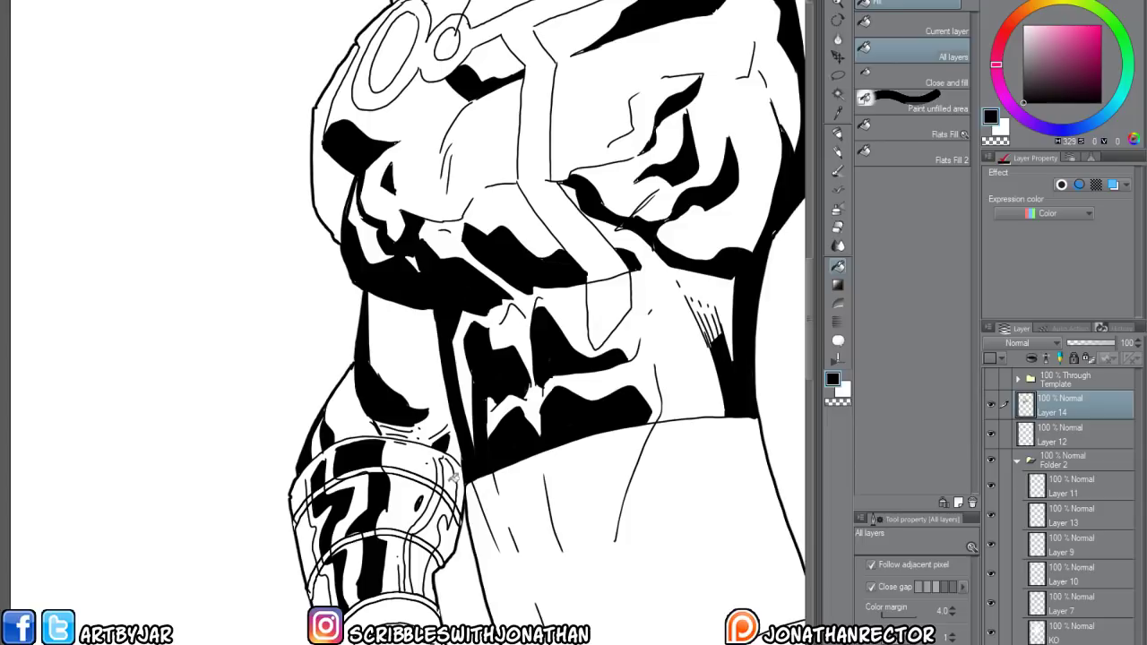
click(422, 549)
click(434, 528)
click(445, 509)
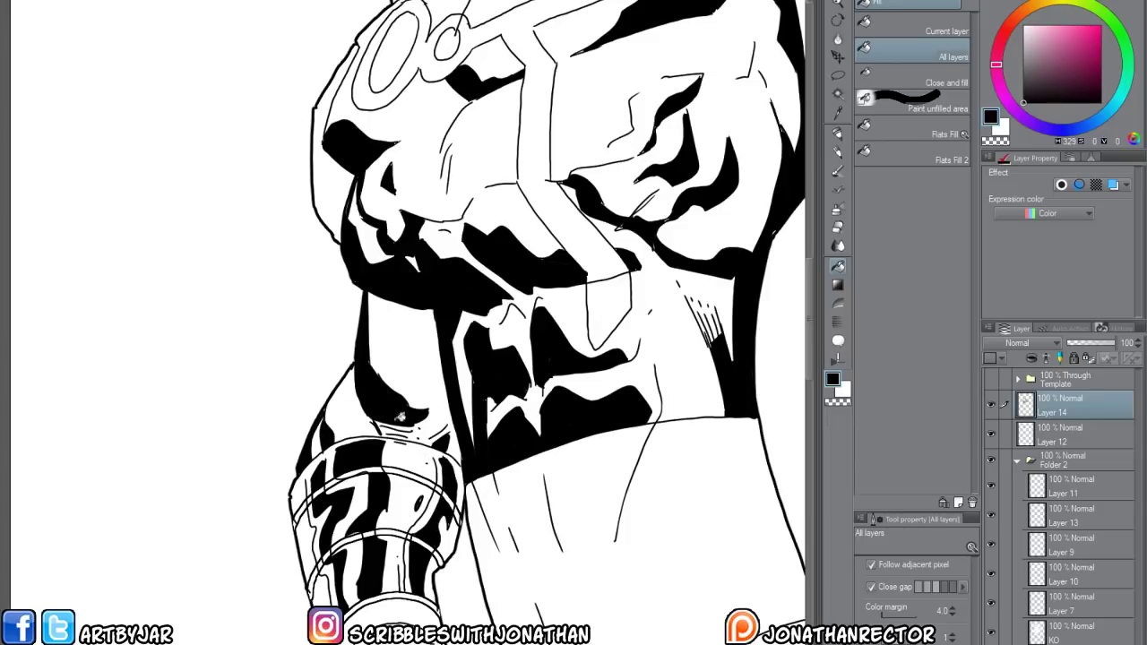
Erase the black crossing the lowered cuff's band trims with the Hard eraser and ink shadow lines along its outer edge
key(e)
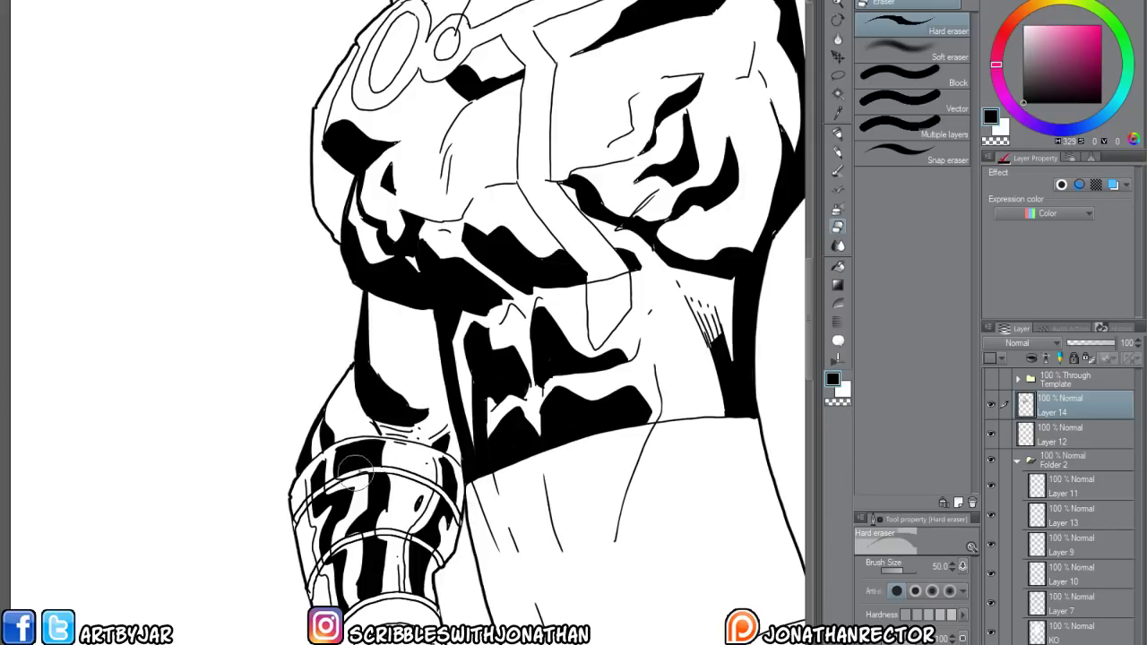
mouse_move(362, 467)
mouse_down()
mouse_move(309, 492)
mouse_move(303, 511)
mouse_move(333, 549)
mouse_move(317, 573)
mouse_up()
drag(412, 507, 405, 528)
key(p)
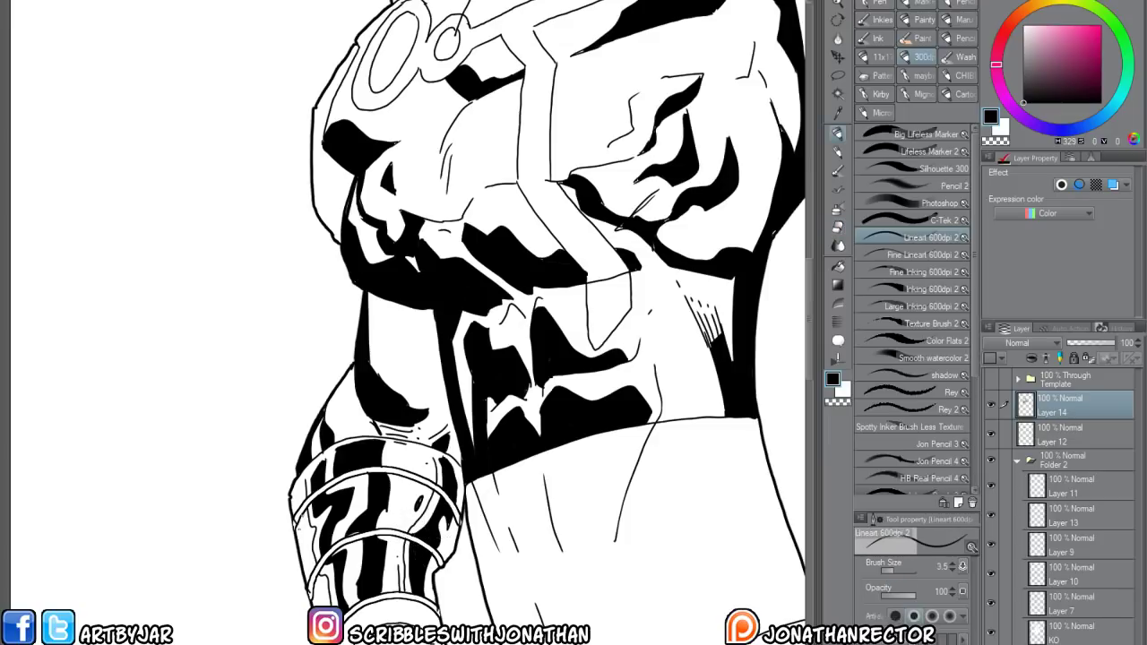
drag(349, 534, 352, 509)
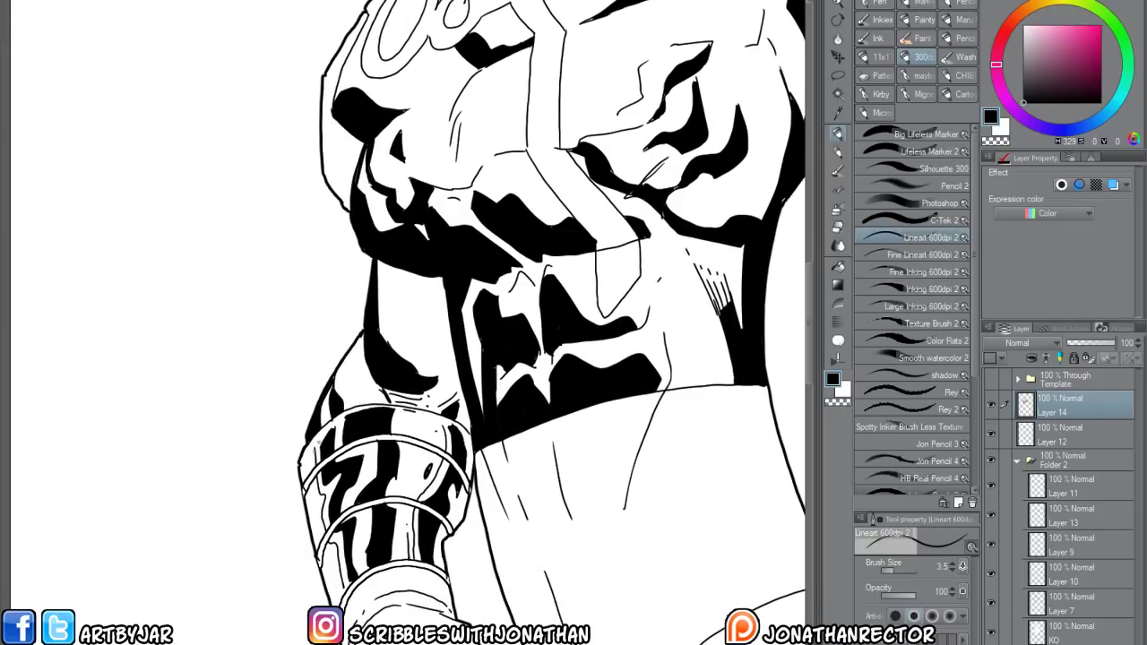
drag(310, 450, 333, 571)
key(e)
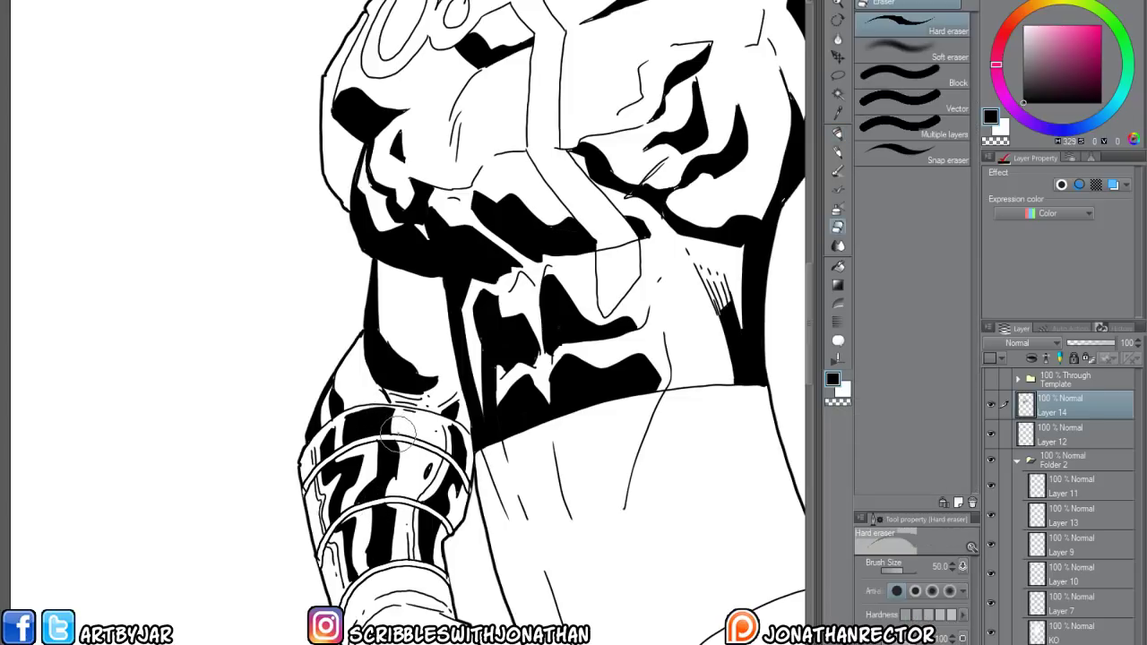
drag(395, 428, 364, 436)
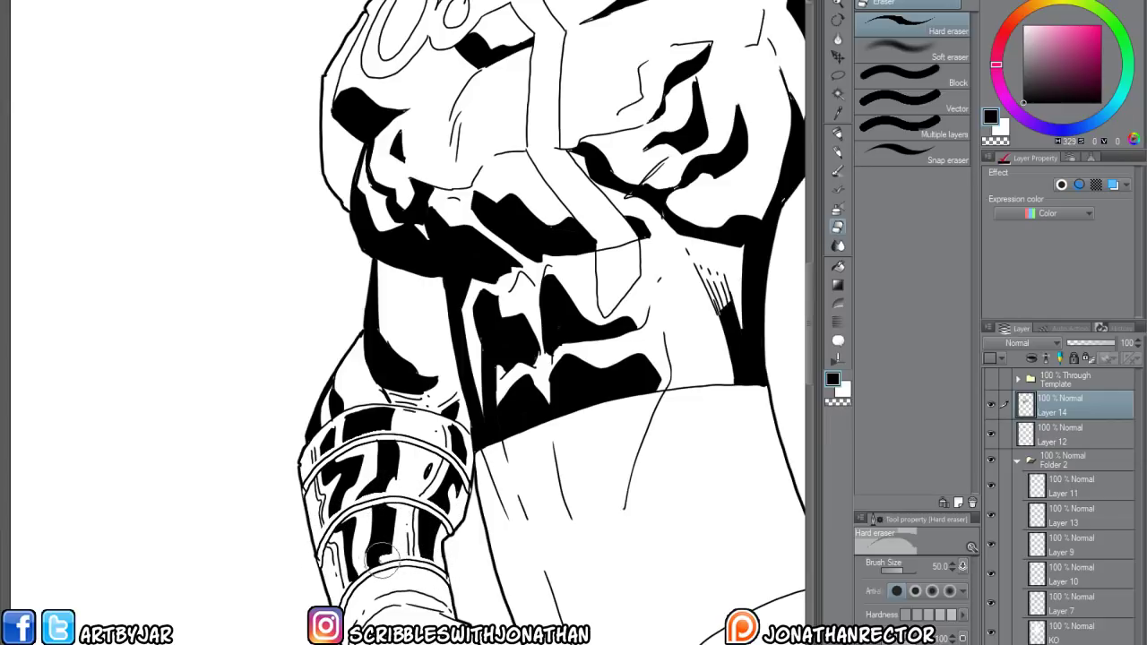
Refine the lowered cuff's reflections with small ink details and white highlights inside the black shadows
key(p)
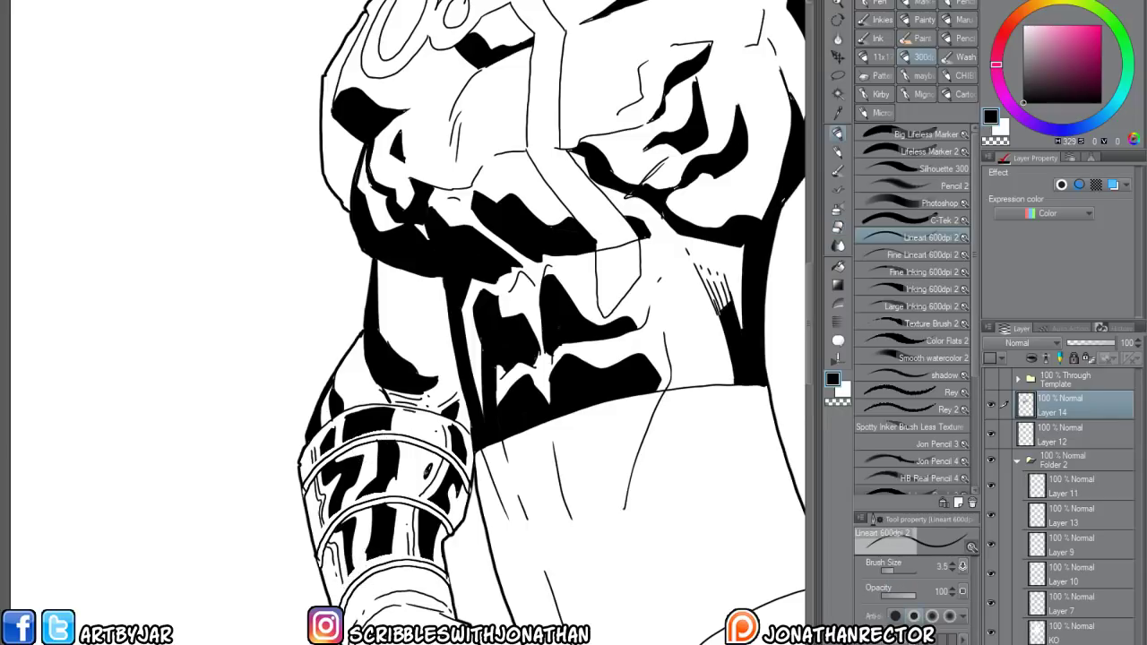
drag(431, 465, 429, 472)
mouse_move(418, 476)
mouse_down()
mouse_move(393, 457)
mouse_move(391, 469)
mouse_move(390, 452)
mouse_move(389, 465)
mouse_up()
key(x)
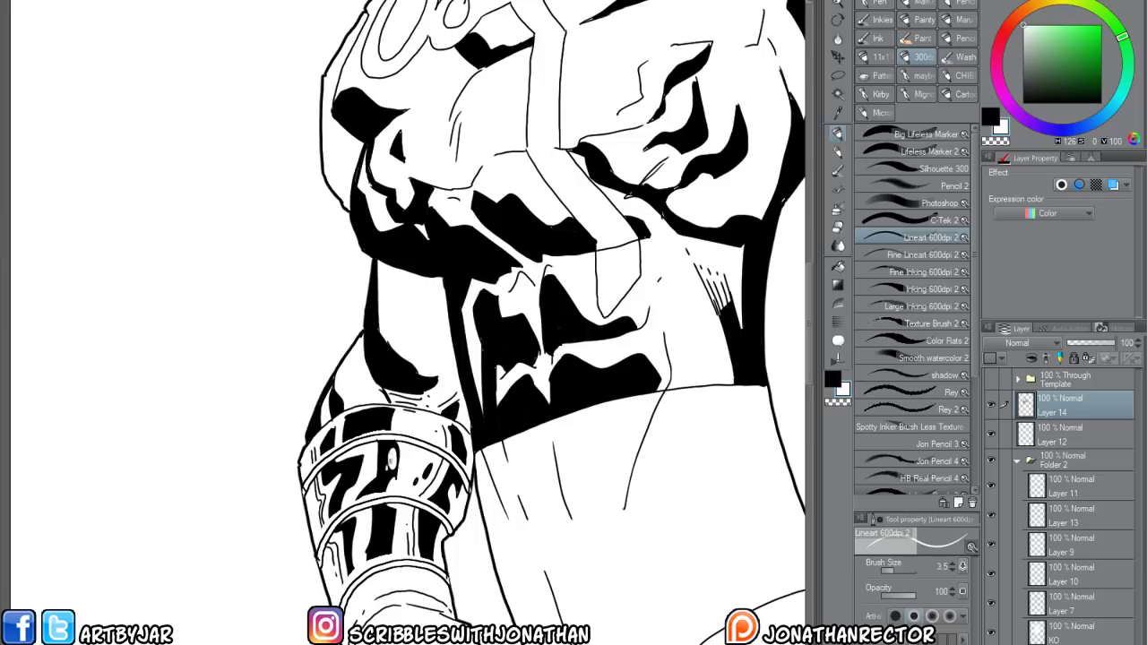
mouse_move(376, 517)
mouse_down()
mouse_move(374, 546)
mouse_move(388, 531)
mouse_up()
drag(360, 390, 325, 413)
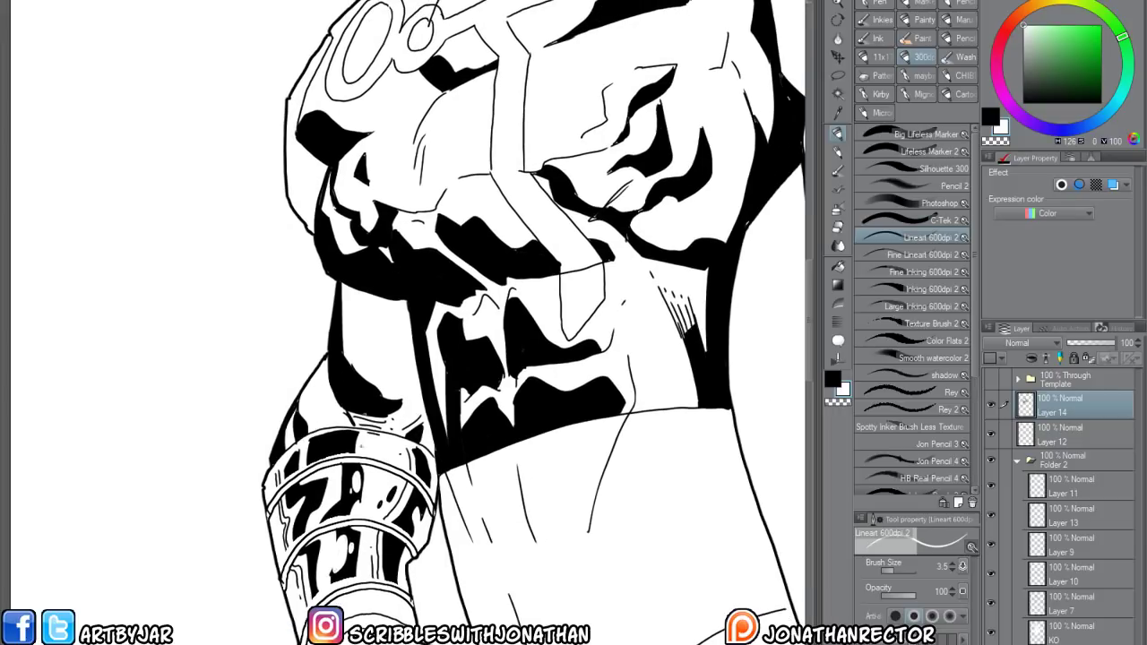
mouse_move(351, 512)
mouse_down()
mouse_move(258, 431)
mouse_move(238, 548)
mouse_move(195, 527)
mouse_move(157, 347)
mouse_up()
drag(301, 456, 213, 457)
key(x)
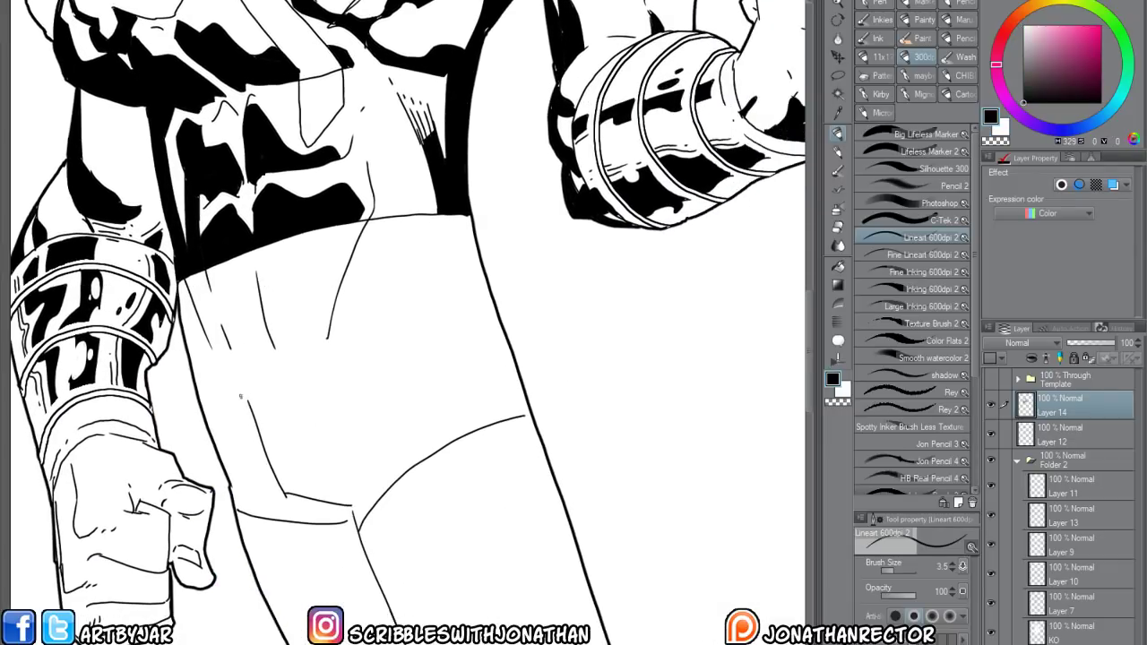
Outline the shadow shapes on the trunks' crotch, lower hip and front centre with the Lineart 600dpi 2 pen
mouse_move(245, 403)
mouse_down()
mouse_move(268, 457)
mouse_move(325, 505)
mouse_move(384, 515)
mouse_move(374, 579)
mouse_up()
drag(381, 305, 379, 374)
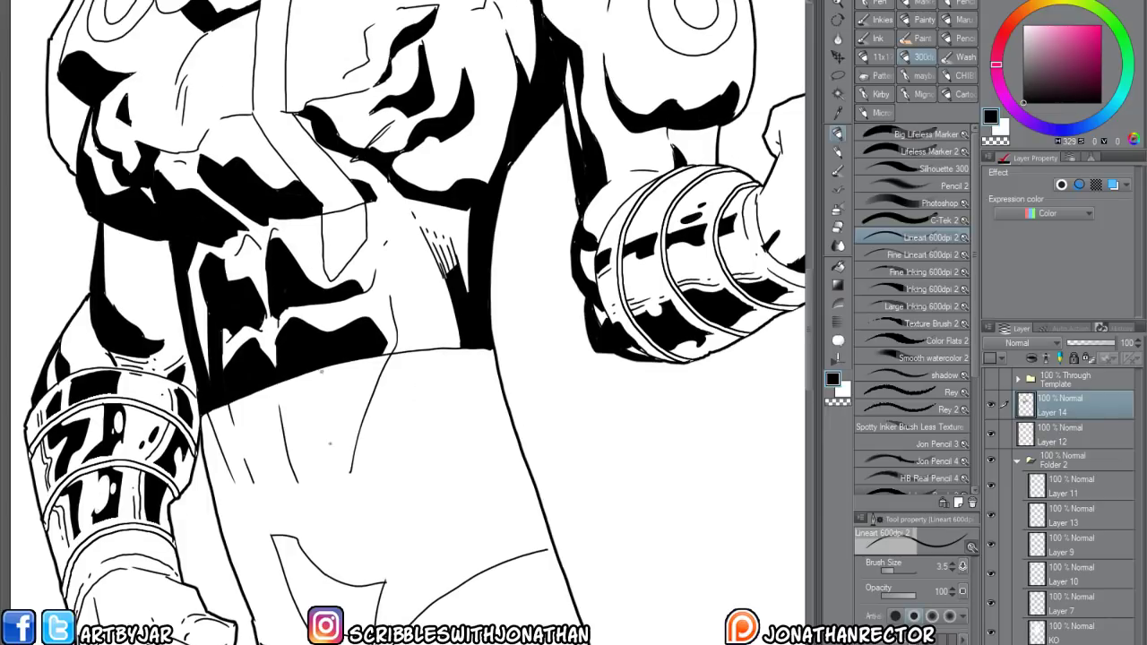
mouse_move(355, 485)
mouse_down()
mouse_move(380, 536)
mouse_move(303, 470)
mouse_up()
scroll(408, 539, down, 1)
drag(371, 474, 402, 535)
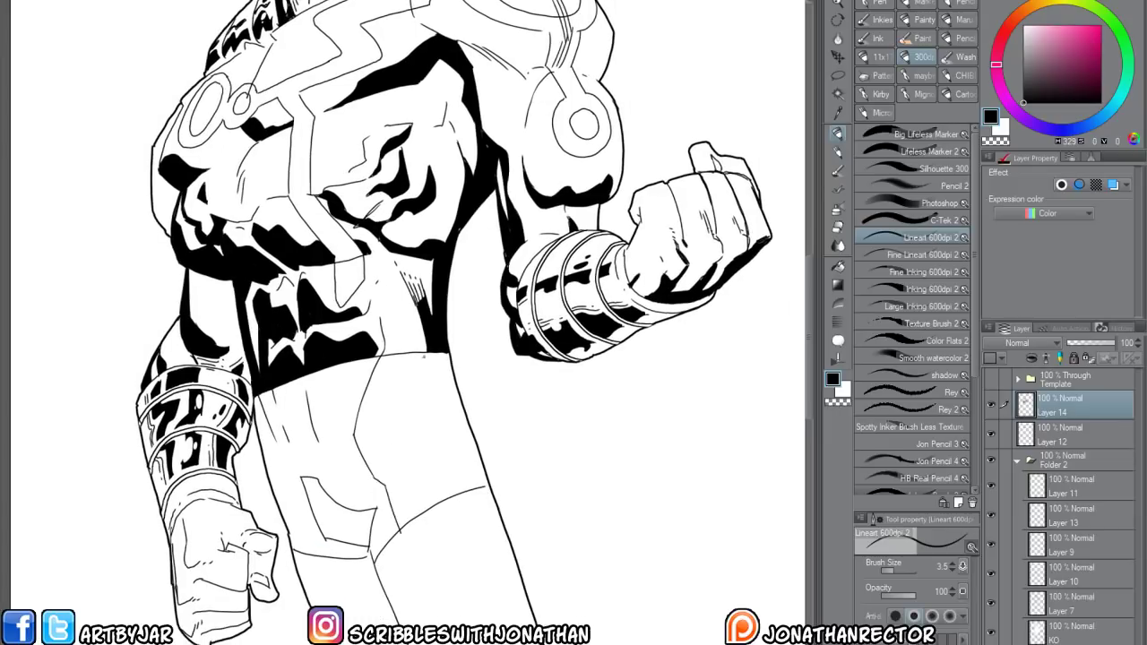
Outline the shadow on the raised-arm side of the trunks with a narrow highlight inside, plus a shadow edge below the waistband
mouse_move(426, 352)
mouse_down()
mouse_move(416, 405)
mouse_move(455, 500)
mouse_up()
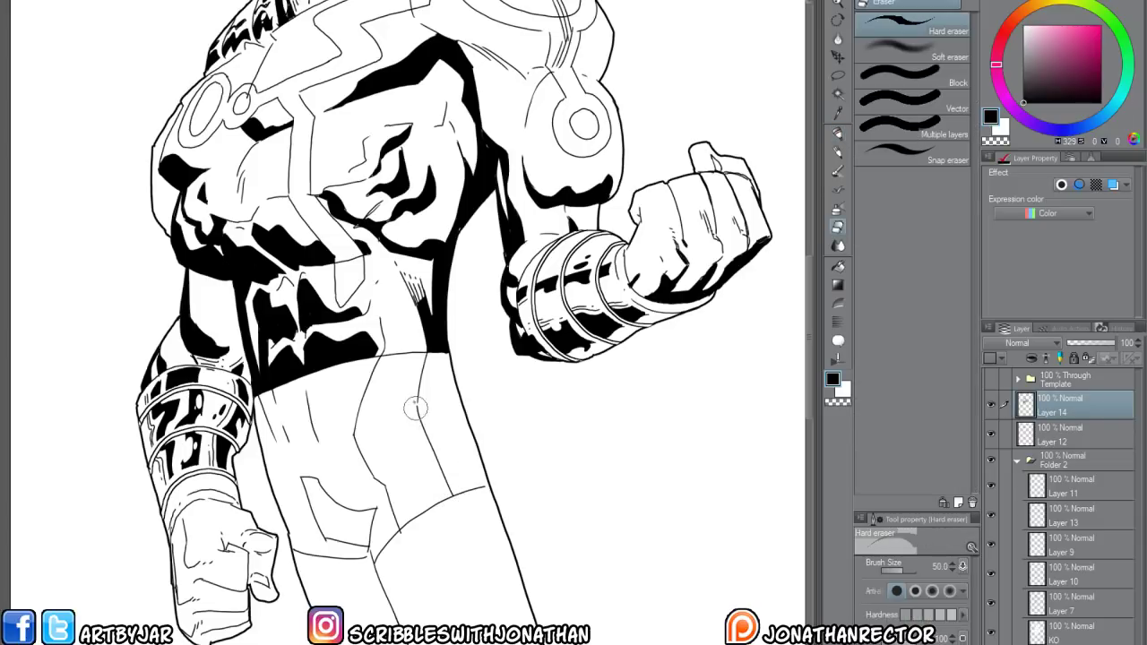
drag(437, 371, 454, 457)
key(e)
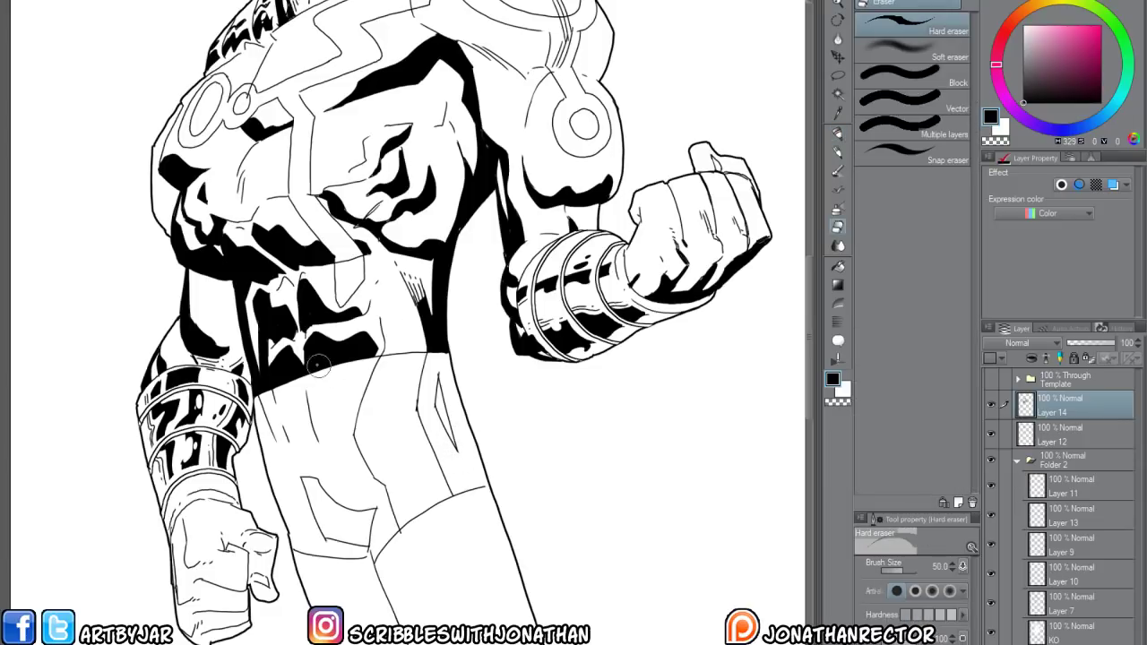
key(p)
mouse_move(313, 369)
mouse_down()
mouse_move(324, 391)
mouse_move(372, 389)
mouse_move(356, 482)
mouse_move(371, 471)
mouse_up()
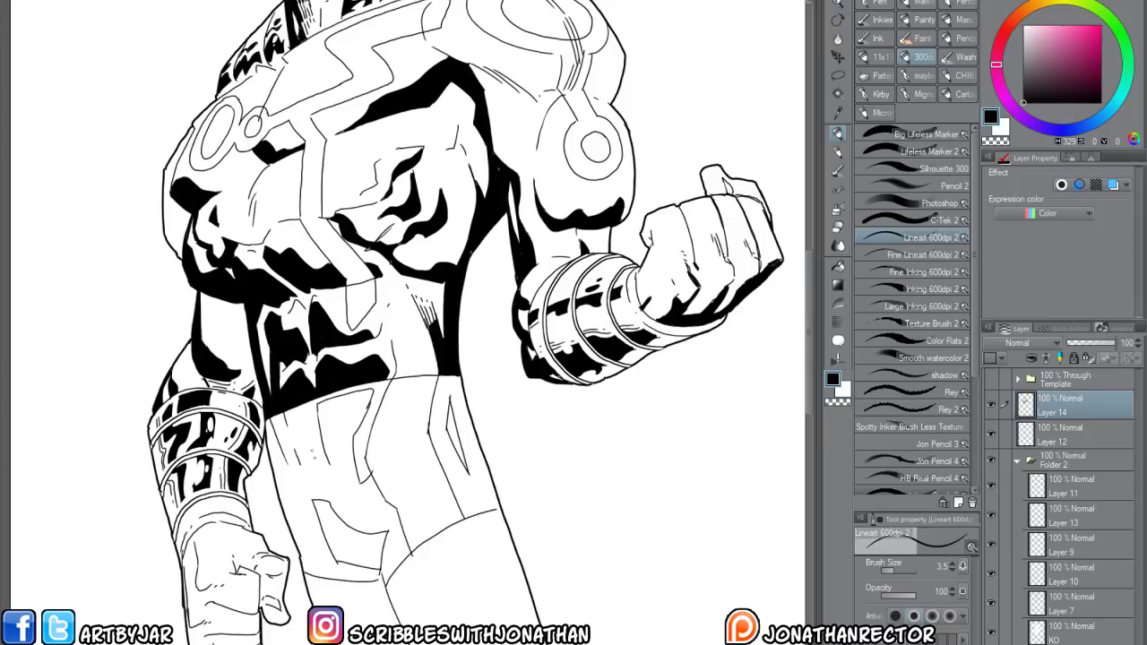
Ink jagged shadow edges along the trunks' lowered-arm side and mark inner areas of the trunks with small crosses
drag(315, 414, 325, 459)
drag(287, 417, 278, 429)
drag(323, 535, 302, 507)
drag(299, 461, 303, 509)
mouse_move(404, 437)
mouse_down()
mouse_move(415, 454)
mouse_move(405, 454)
mouse_up()
drag(327, 522, 339, 535)
drag(339, 522, 310, 538)
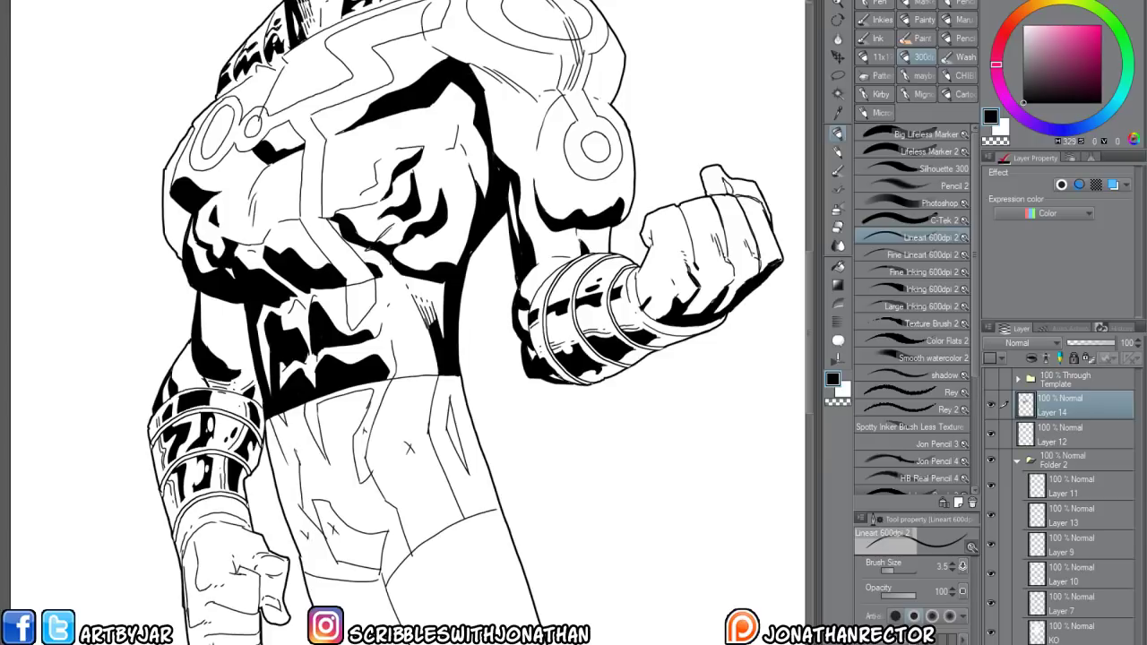
drag(296, 450, 313, 417)
key(g)
click(294, 474)
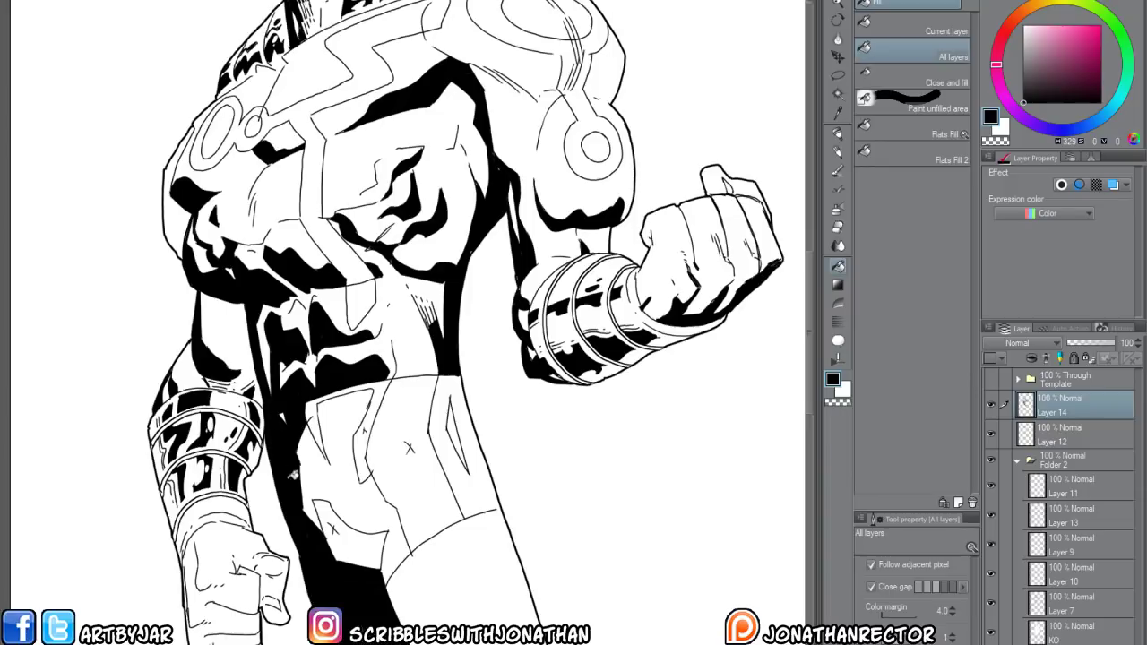
key(ctrl+z)
Close the gap in the trunks' leg opening line and fill the outlined shadow shapes on the trunks with black
key(p)
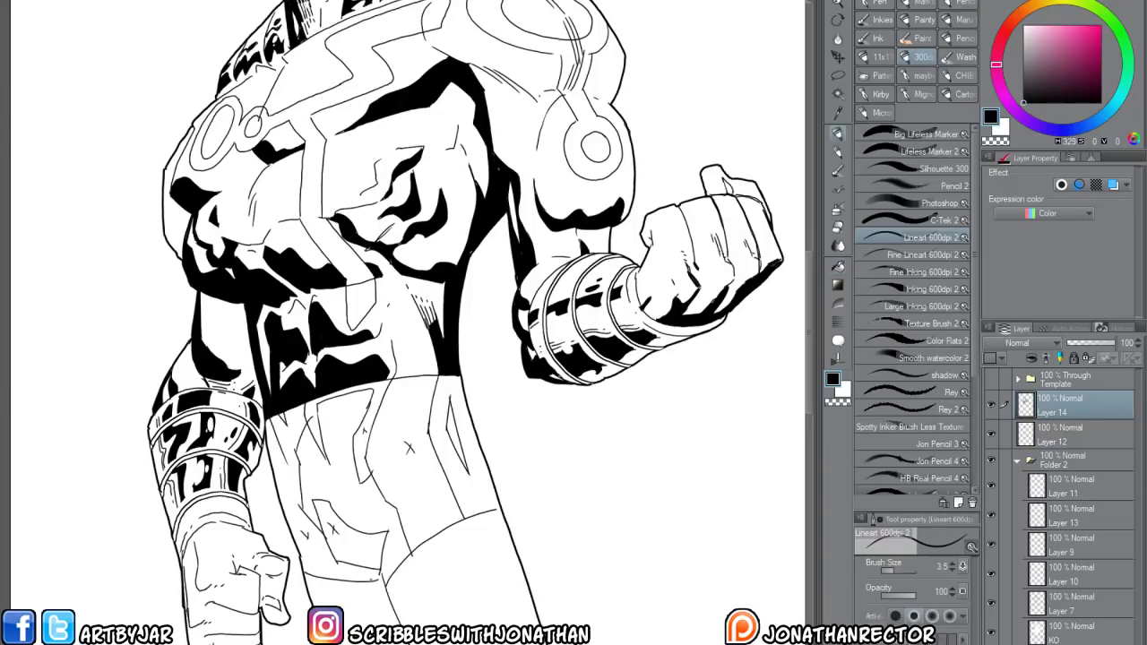
drag(369, 578, 382, 580)
key(g)
click(342, 564)
click(362, 555)
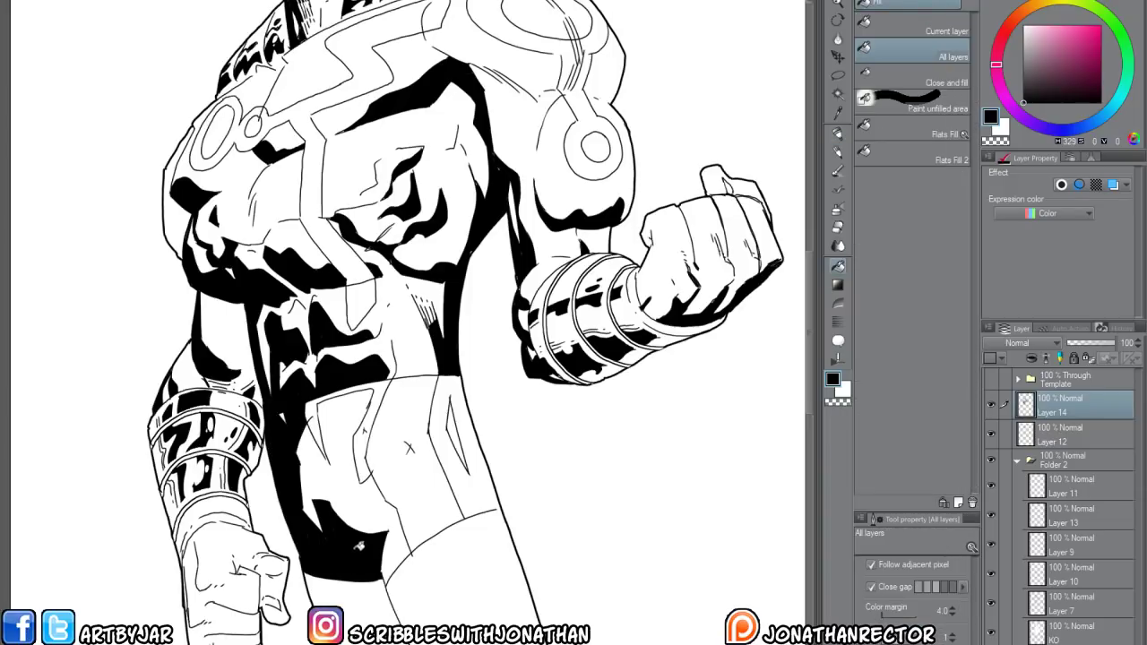
click(404, 479)
click(339, 407)
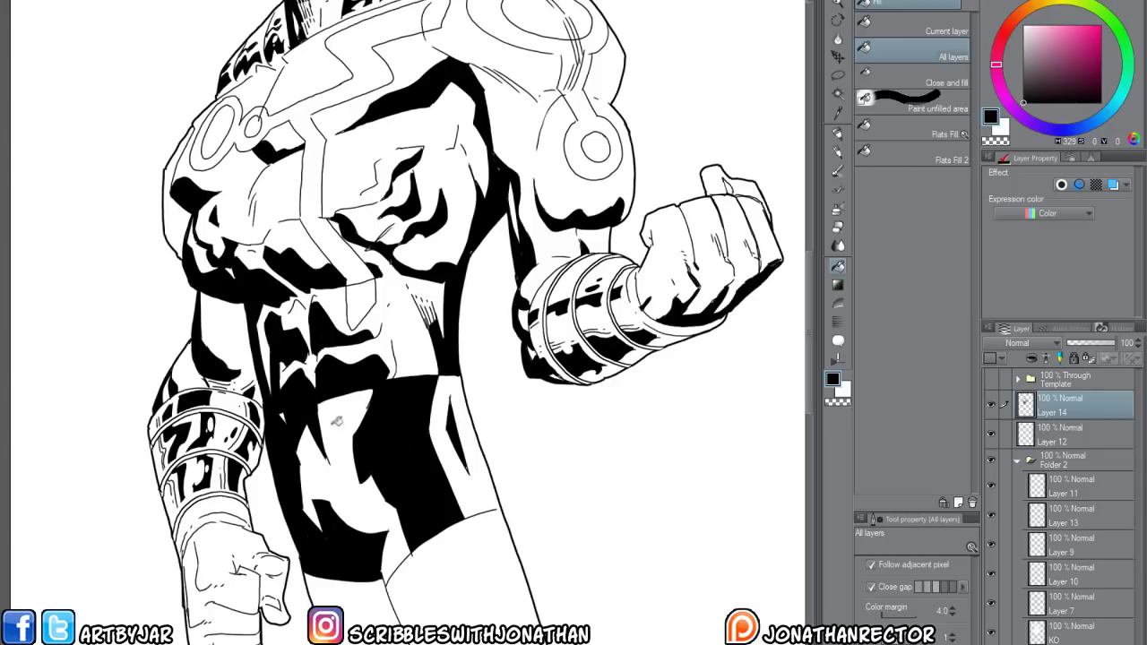
Extend the black shadow on the trunks' lowered-arm side with ink strokes, leaving narrow white highlights
key(p)
scroll(404, 358, down, 1)
drag(305, 399, 315, 472)
key(g)
key(g)
key(p)
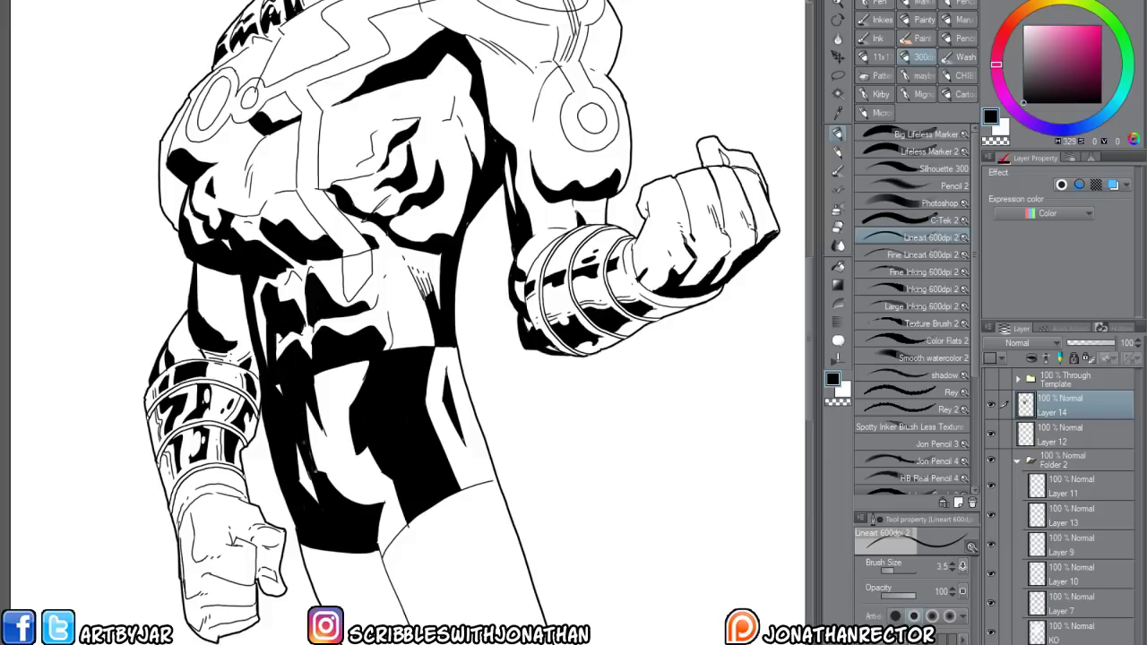
drag(308, 425, 314, 468)
key(e)
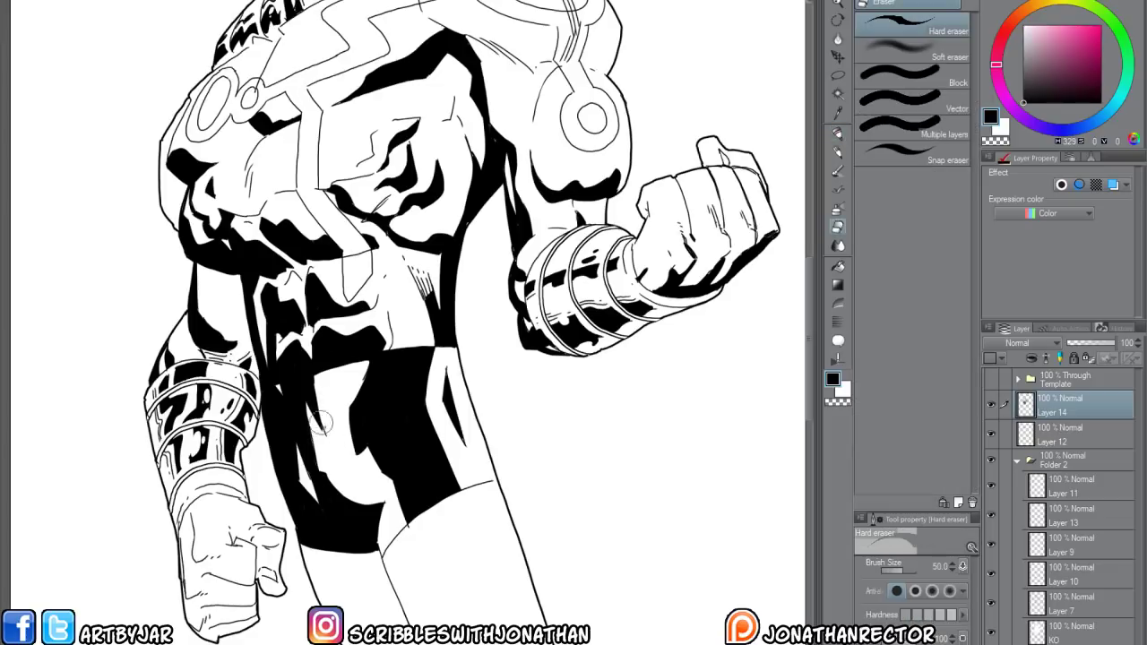
Carve white highlights out of the black shadow on the front of the trunks using Lasso fill with transparent color
drag(345, 411, 352, 458)
click(838, 322)
click(878, 3)
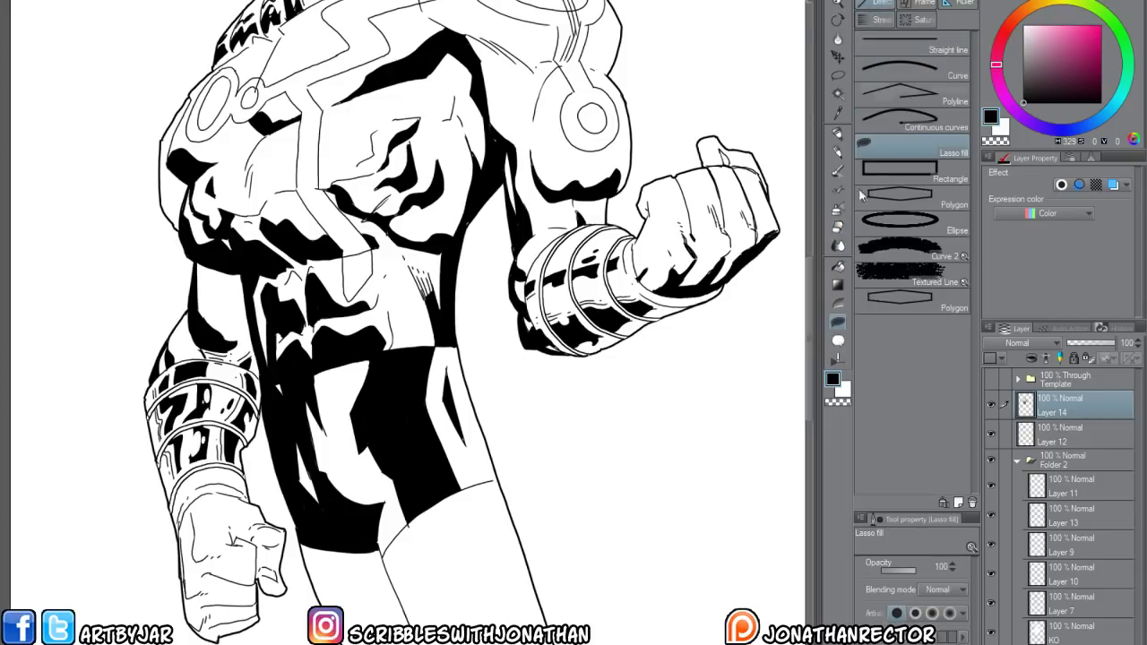
click(835, 401)
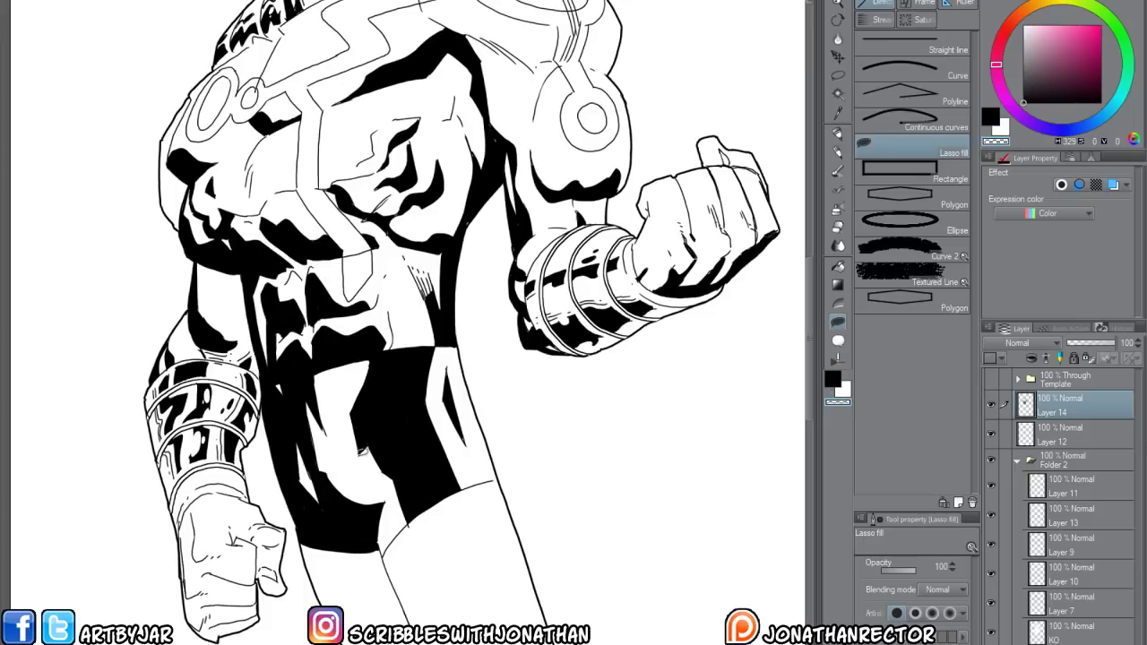
mouse_move(363, 451)
mouse_down()
mouse_move(379, 415)
mouse_move(375, 458)
mouse_move(394, 467)
mouse_move(363, 474)
mouse_move(375, 410)
mouse_move(402, 518)
mouse_up()
mouse_move(367, 441)
mouse_down()
mouse_move(384, 394)
mouse_move(406, 438)
mouse_move(406, 554)
mouse_up()
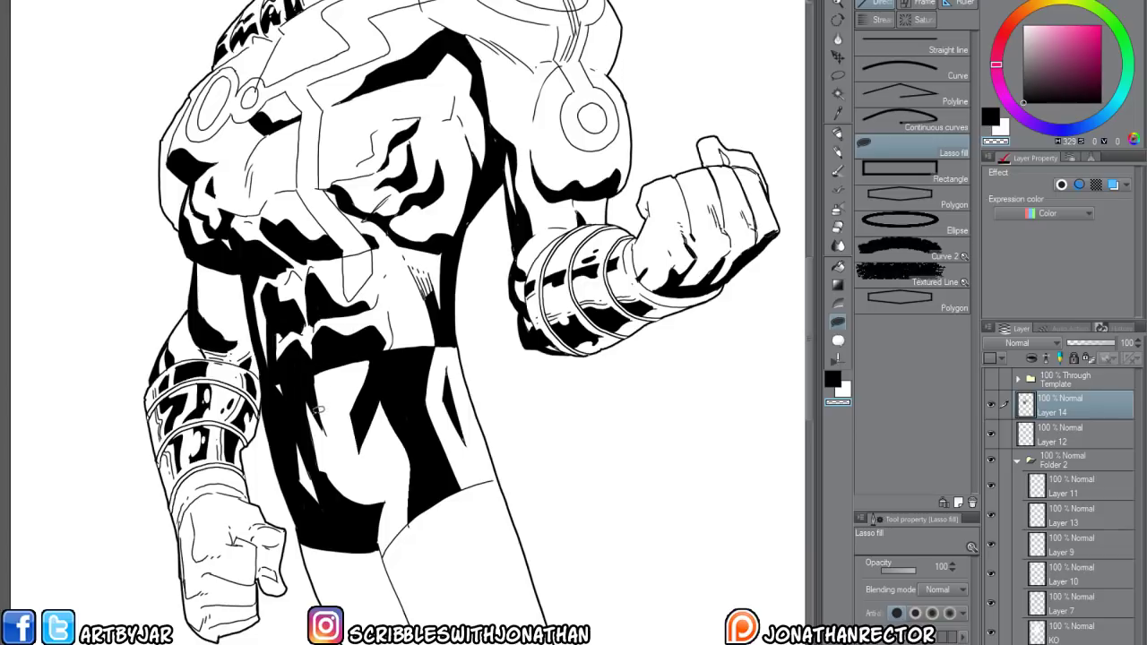
Draw a thin white line along the waistband with the Lineart 600dpi 2 pen, separating the black abs from the trunks
key(p)
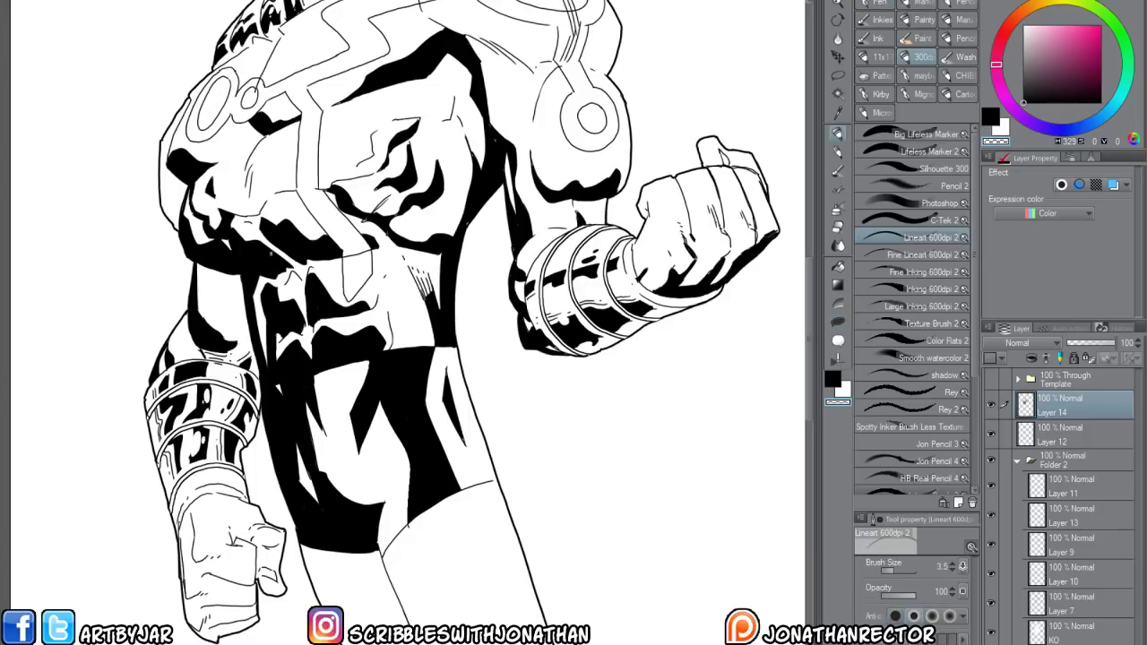
key(c)
drag(348, 394, 348, 463)
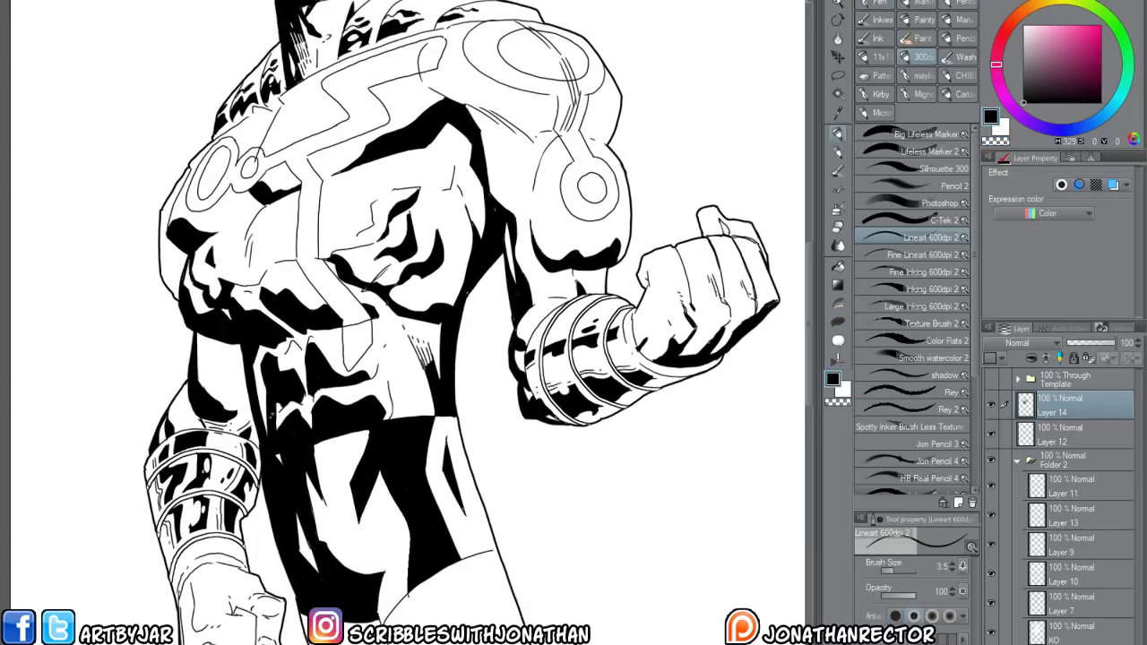
key(x)
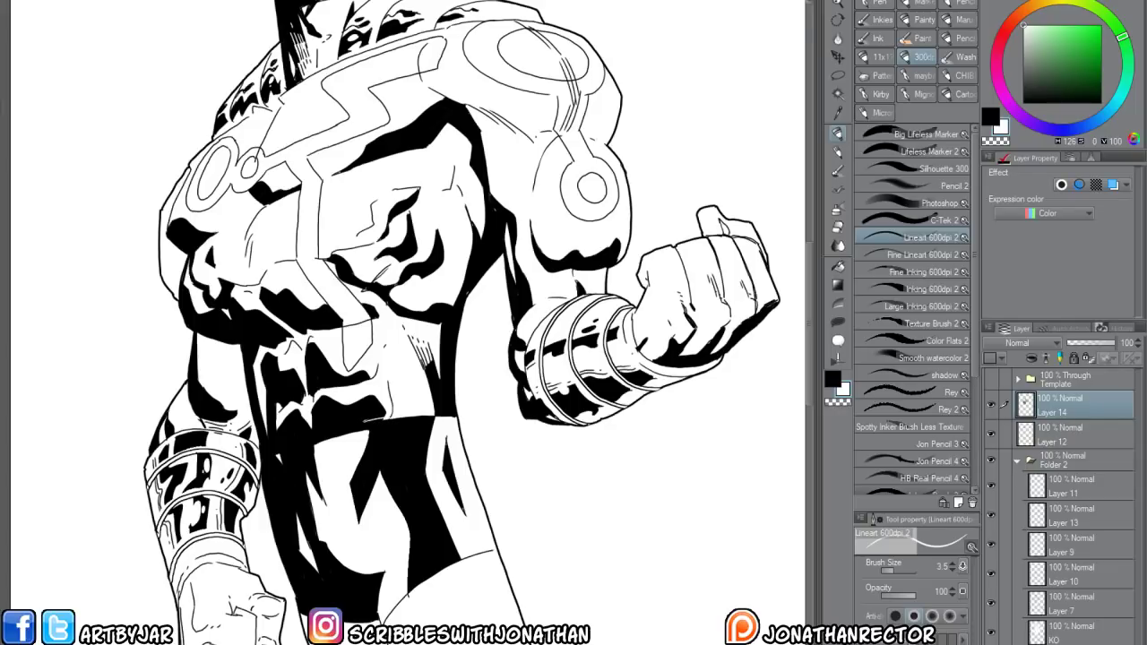
drag(362, 423, 282, 448)
drag(279, 570, 262, 470)
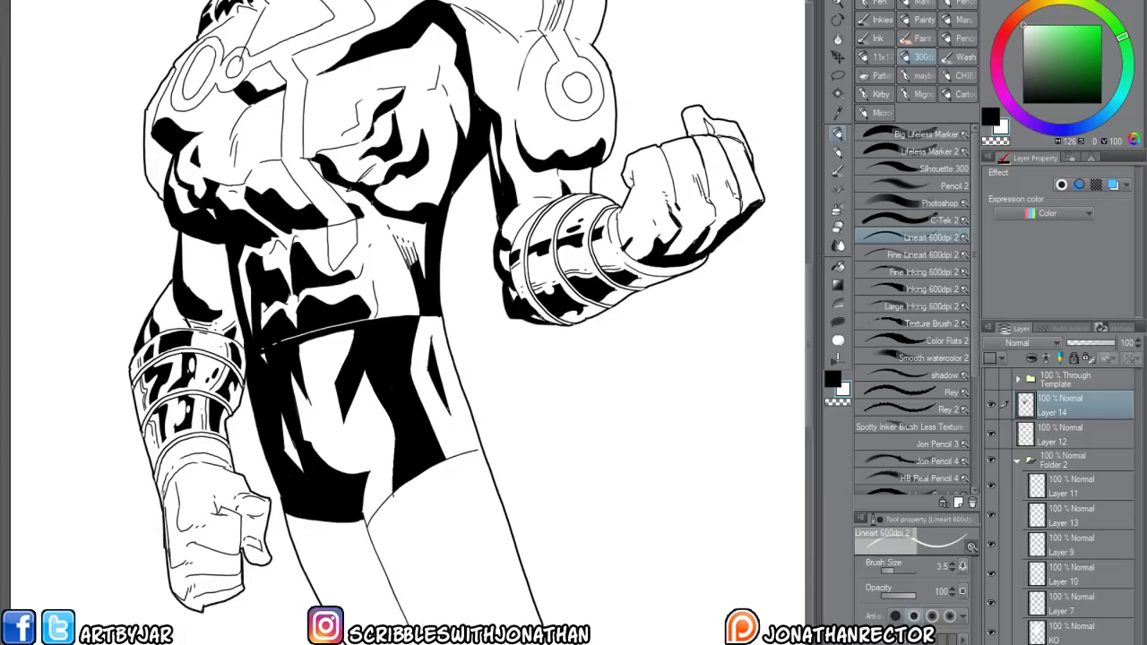
drag(317, 556, 290, 496)
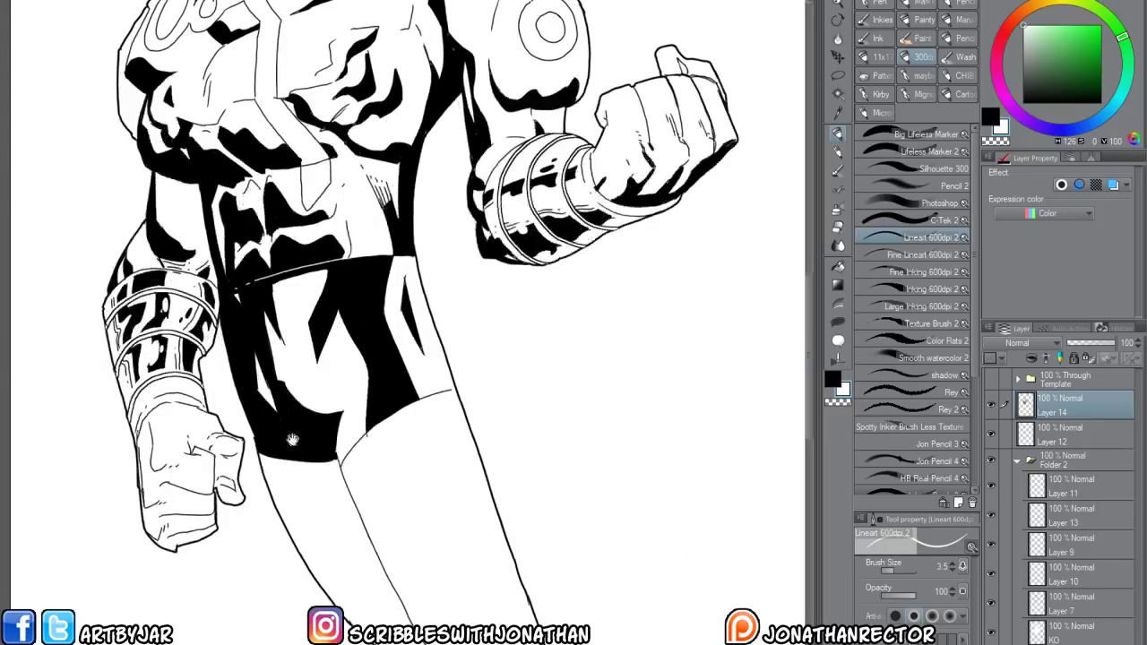
Outline shadow shapes along the inner and outer edges of the figure's left thigh and fill them with black
key(x)
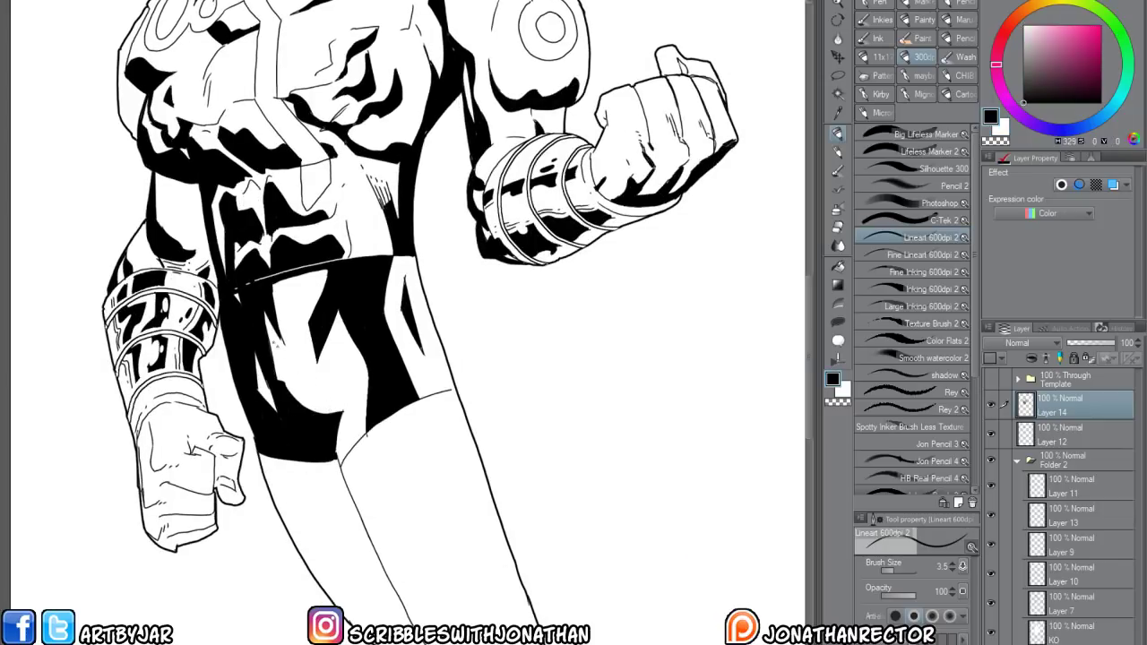
mouse_move(336, 438)
mouse_down()
mouse_move(327, 397)
mouse_move(366, 436)
mouse_move(464, 625)
mouse_move(497, 494)
mouse_up()
key(g)
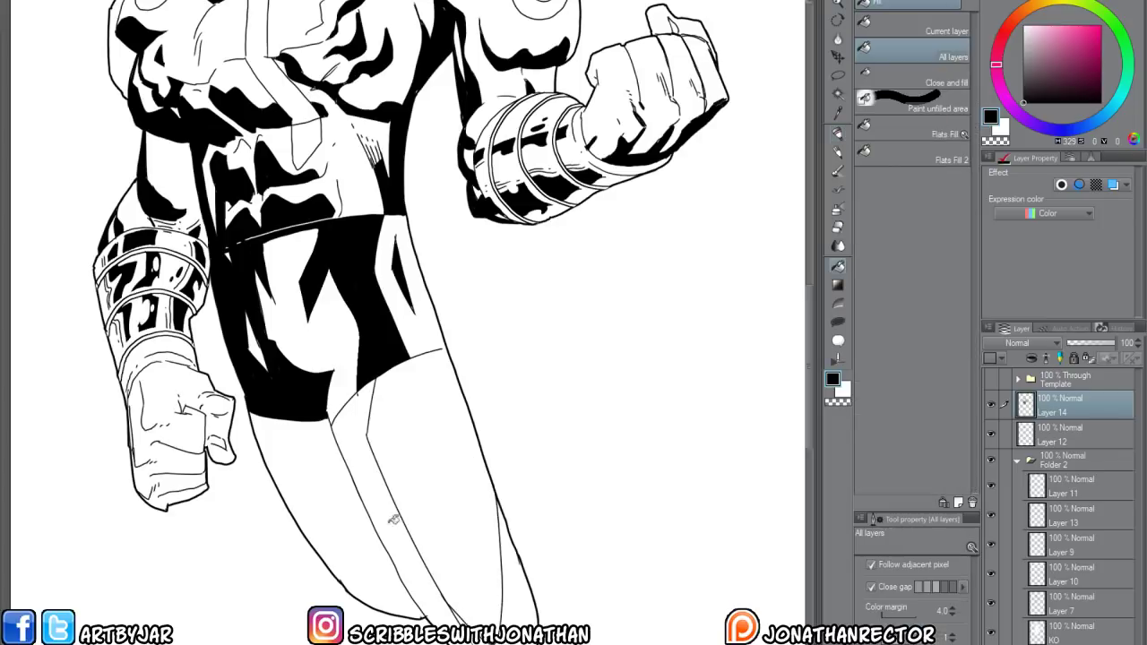
click(391, 518)
click(515, 582)
Outline a shadow shape on the figure's right thigh below the trunks and fill it with black, leaving a white wedge on the inner side
key(p)
mouse_move(292, 421)
mouse_down()
mouse_move(308, 456)
mouse_move(361, 501)
mouse_up()
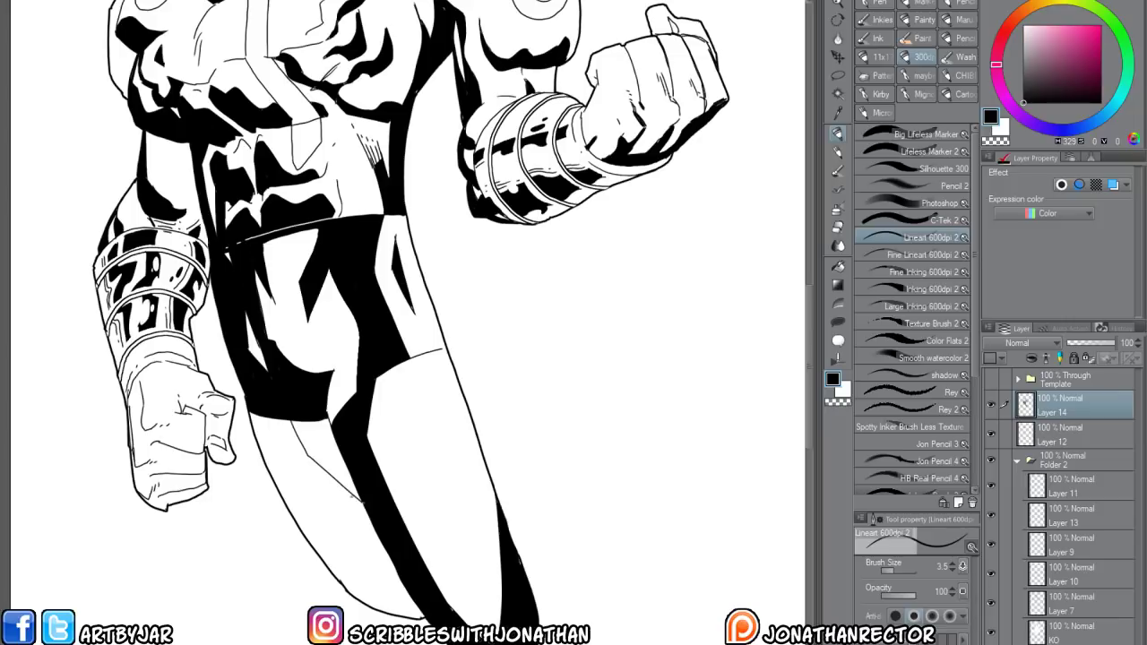
key(g)
click(327, 484)
drag(271, 452, 305, 537)
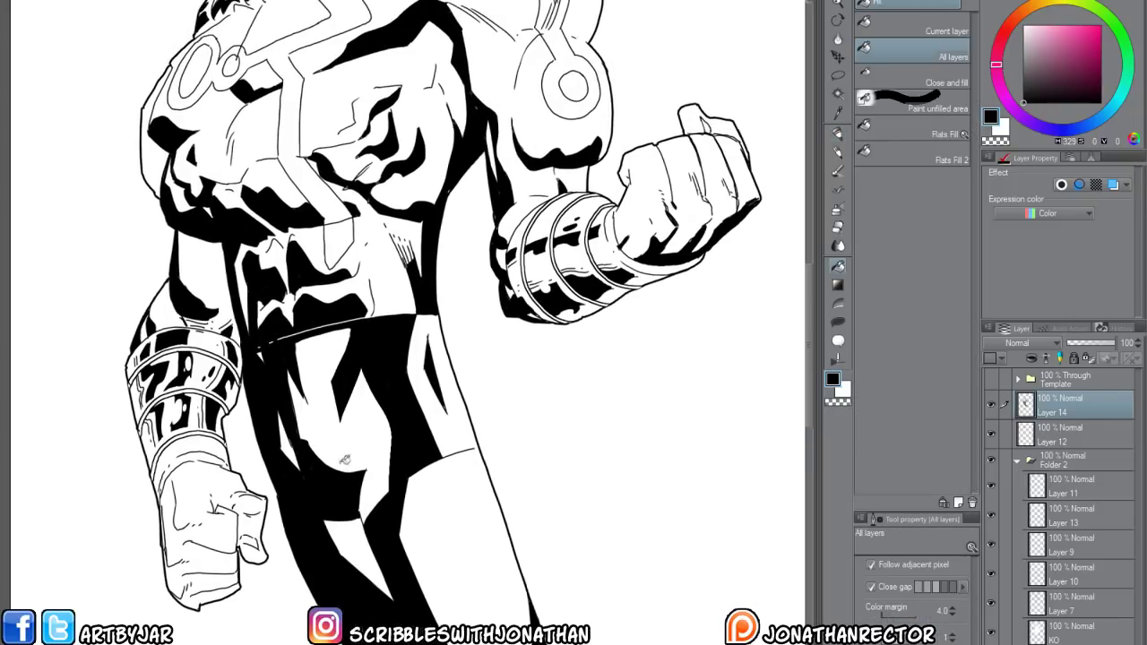
mouse_move(348, 455)
mouse_down()
mouse_move(351, 477)
mouse_move(288, 426)
mouse_up()
key(p)
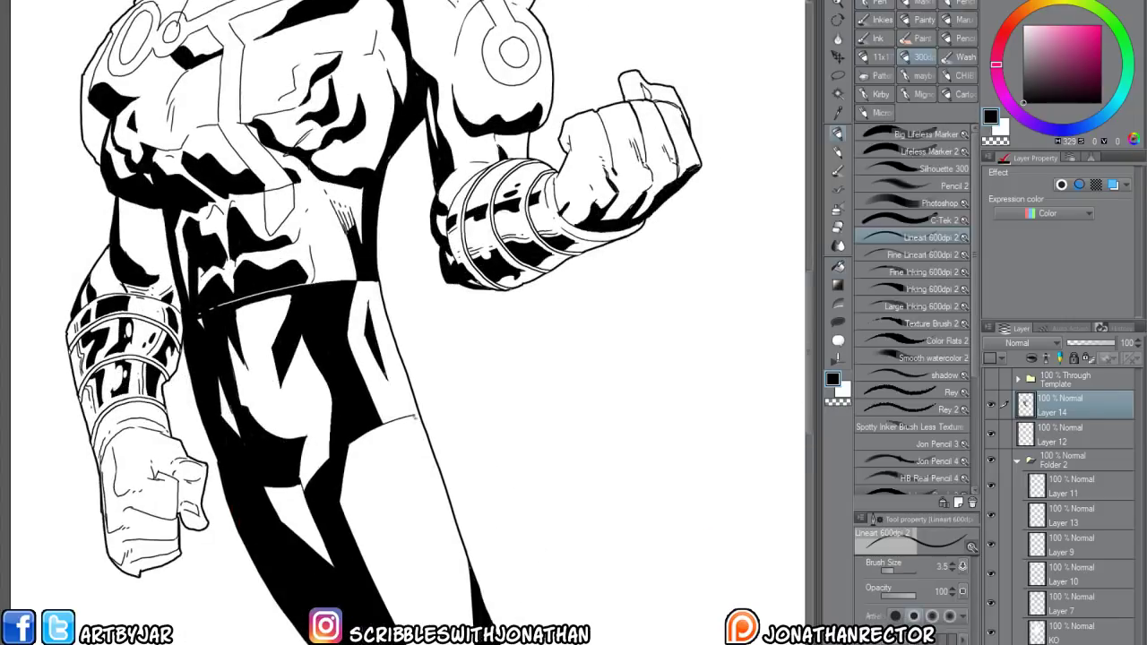
drag(255, 466, 272, 512)
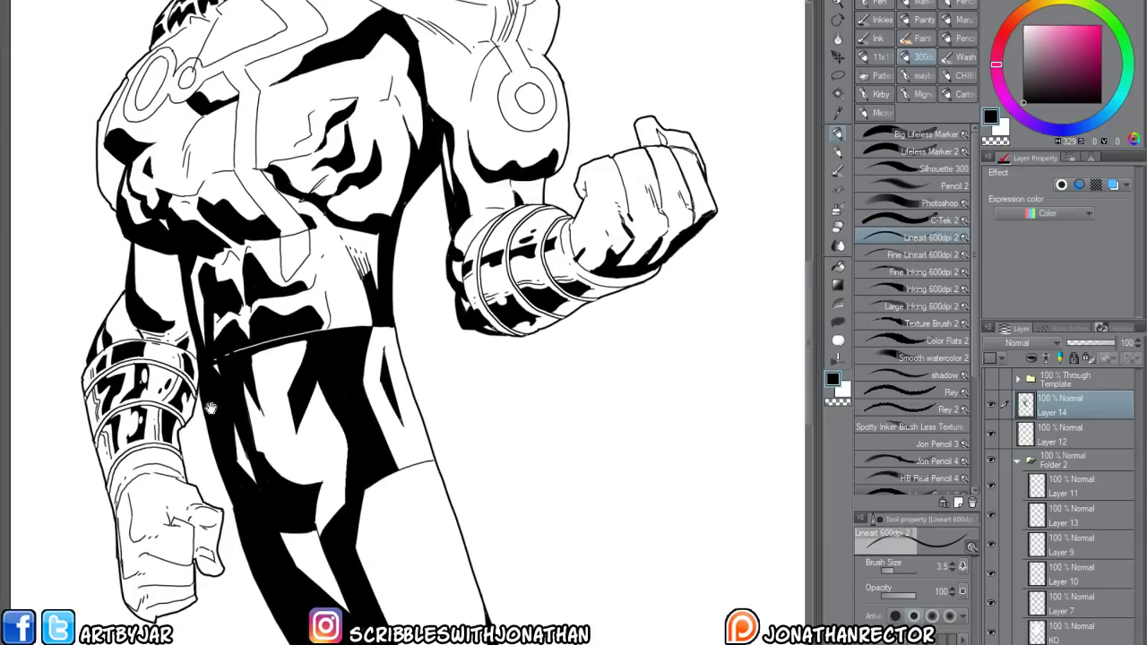
scroll(210, 385, down, 4)
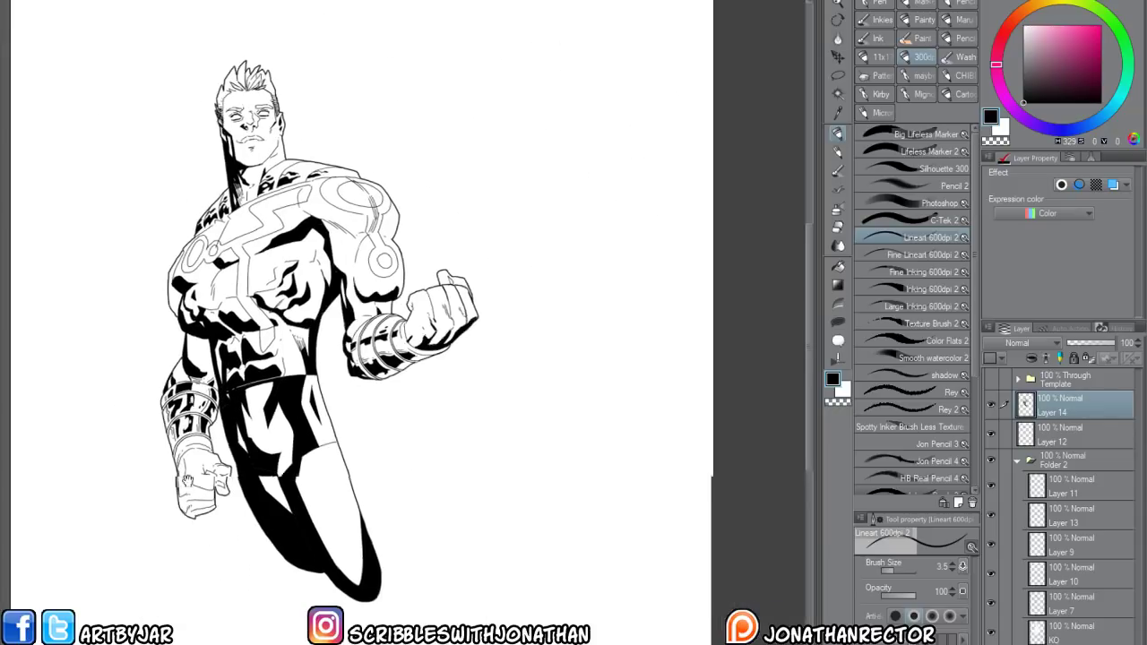
scroll(197, 455, up, 3)
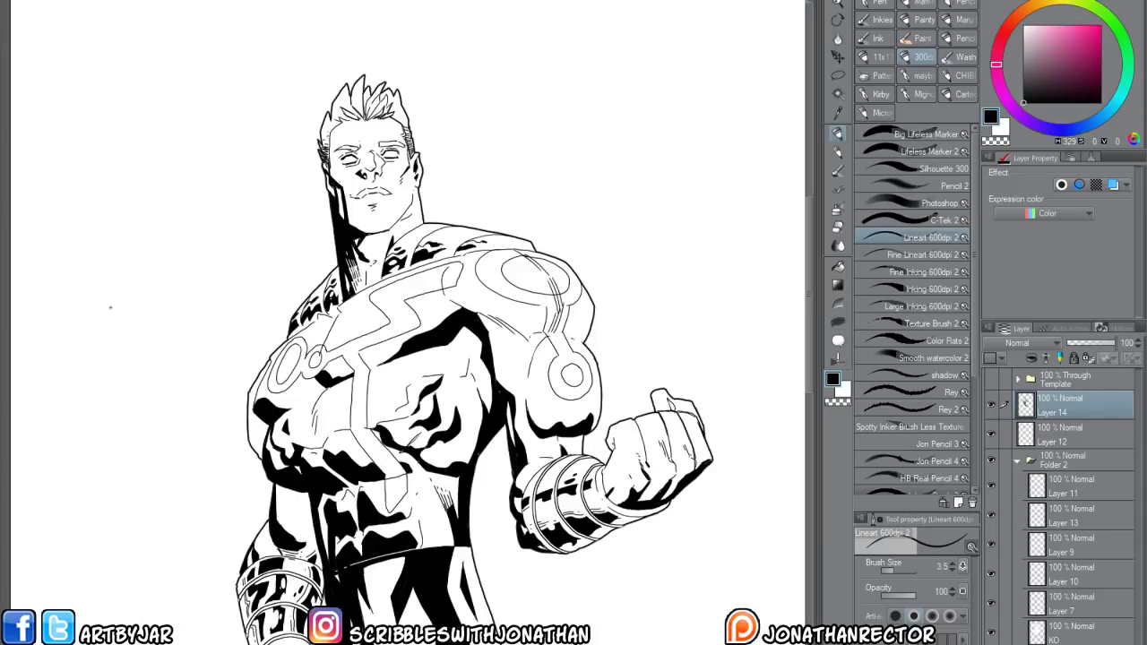
drag(277, 541, 267, 622)
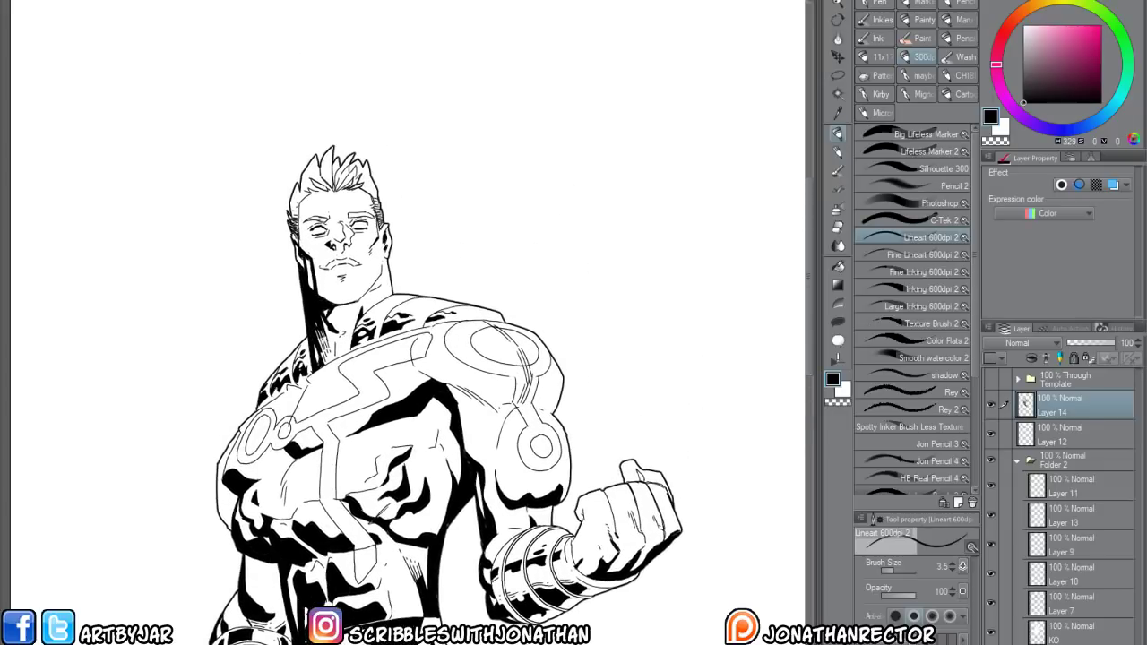
Add a new layer above Layer 14 and hatch fine black lines off the shadow beneath the oval shoulder emblem
key(ctrl+shift+n)
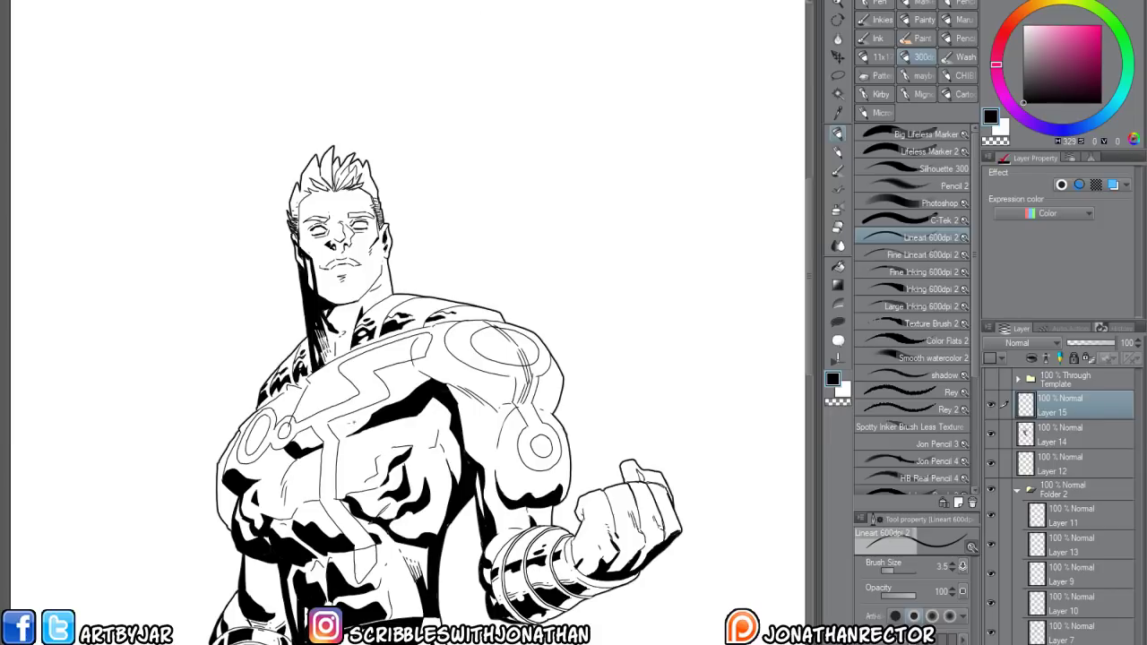
mouse_move(344, 455)
mouse_down()
mouse_move(362, 418)
mouse_move(381, 430)
mouse_up()
scroll(373, 501, up, 1)
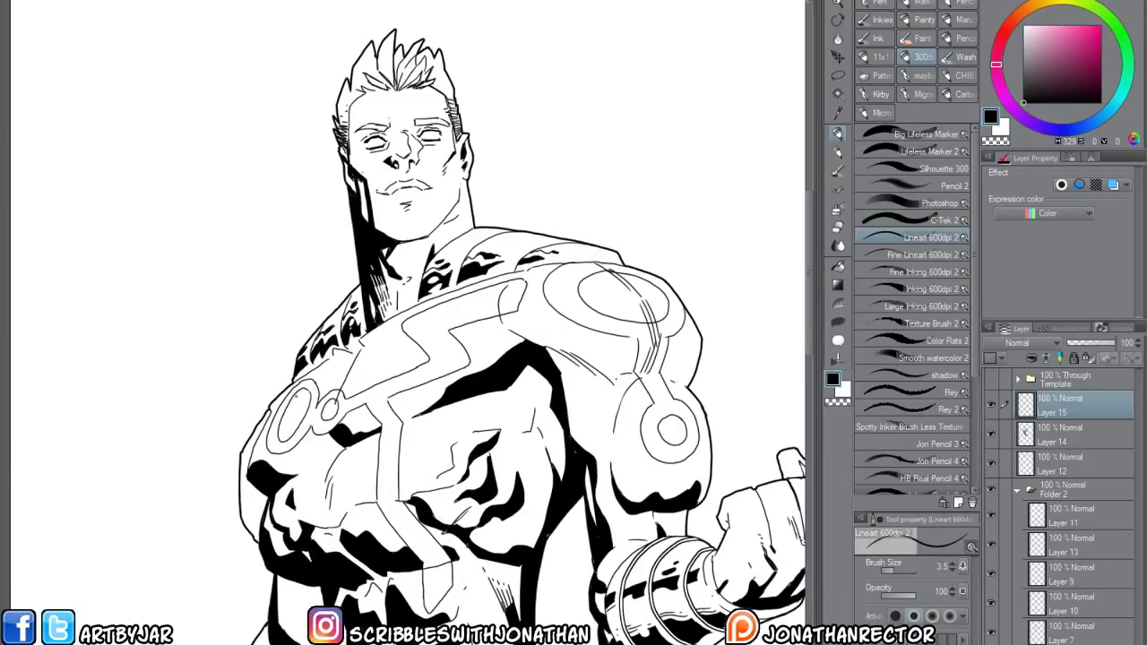
scroll(372, 502, up, 2)
scroll(373, 502, down, 2)
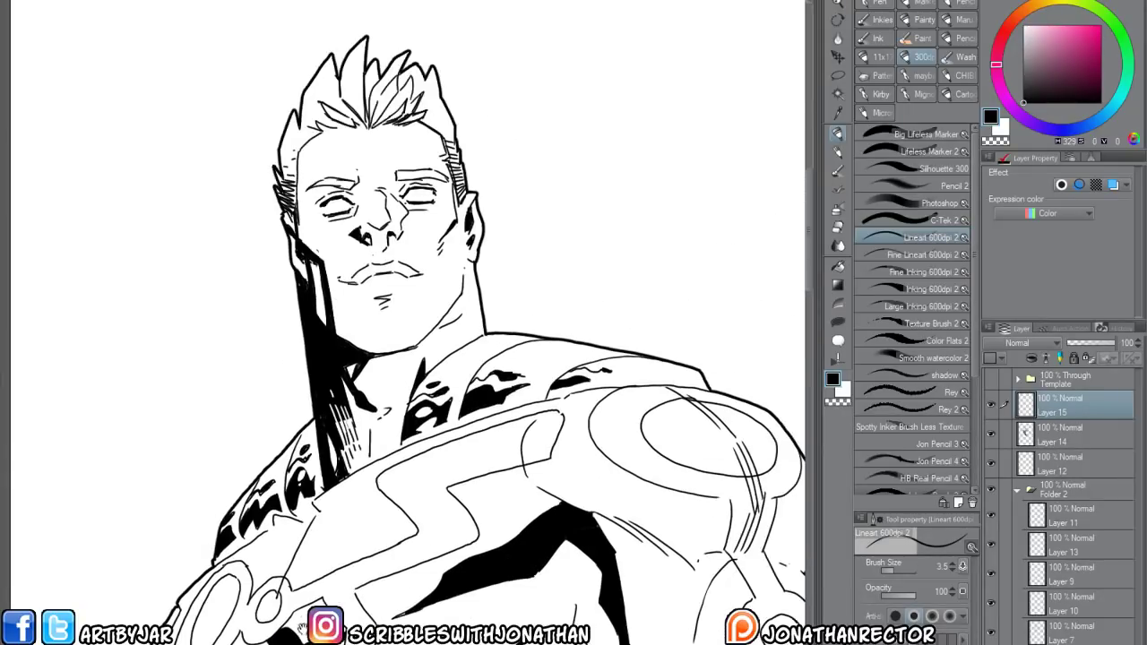
scroll(300, 619, down, 1)
mouse_move(307, 529)
mouse_down()
mouse_move(296, 597)
mouse_move(243, 194)
mouse_move(237, 271)
mouse_up()
drag(163, 510, 268, 529)
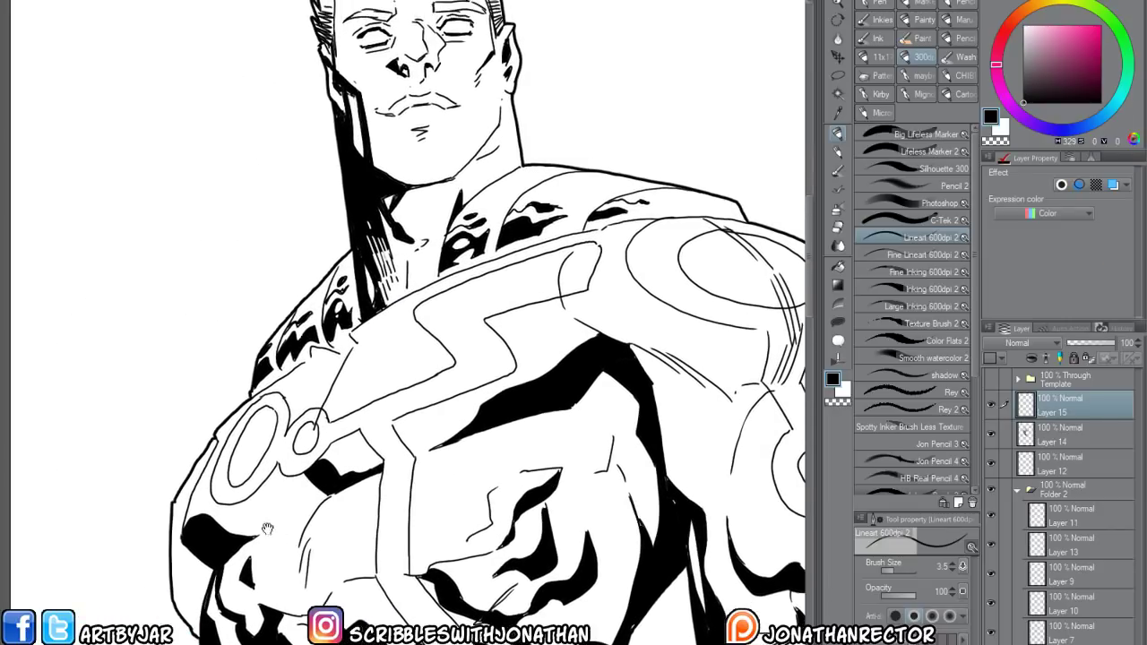
mouse_move(259, 485)
mouse_down()
mouse_move(395, 525)
mouse_move(520, 447)
mouse_up()
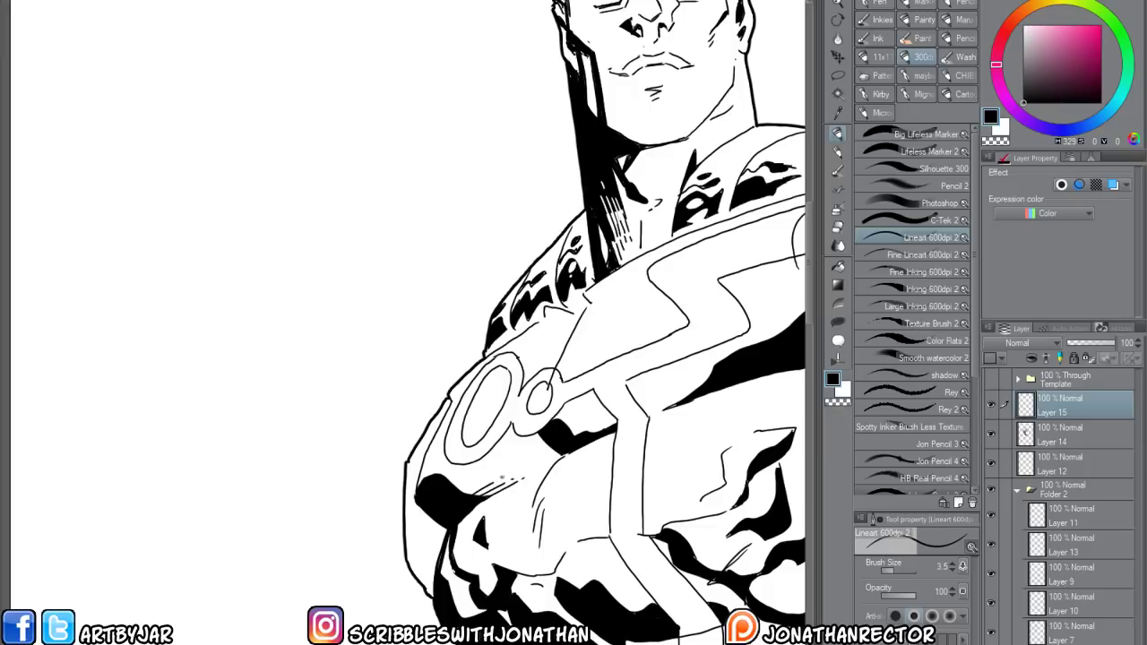
mouse_move(467, 486)
mouse_down()
mouse_move(484, 483)
mouse_move(452, 473)
mouse_move(473, 497)
mouse_move(452, 507)
mouse_move(486, 484)
mouse_up()
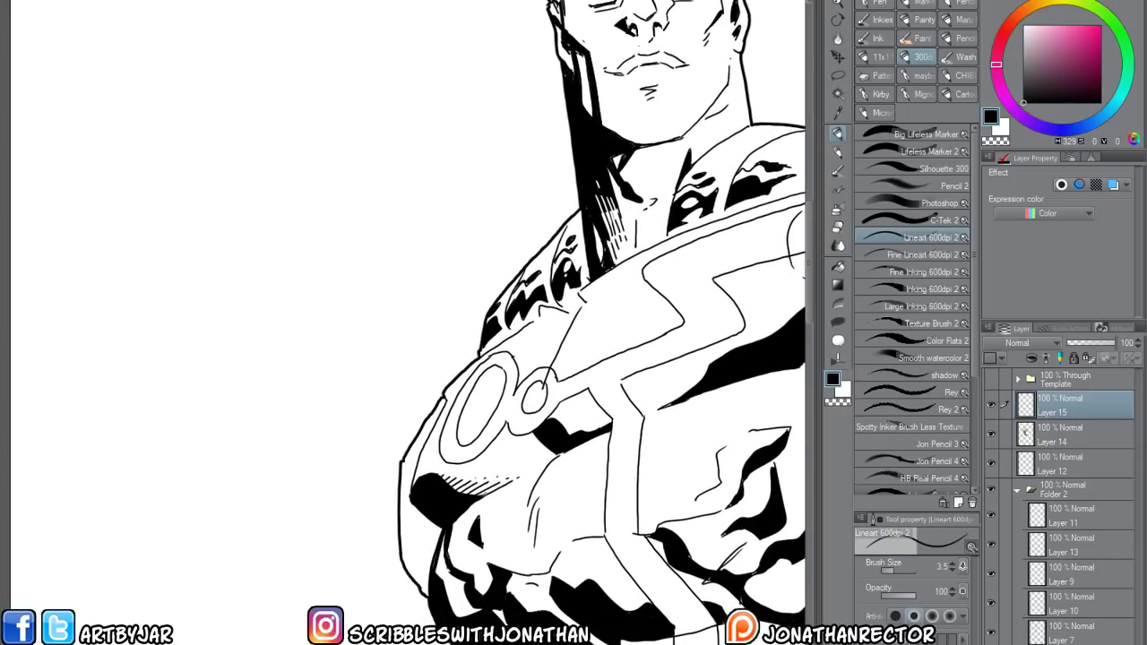
mouse_move(474, 496)
mouse_down()
mouse_move(492, 485)
mouse_move(474, 489)
mouse_up()
mouse_move(468, 495)
mouse_down()
mouse_move(479, 485)
mouse_move(462, 492)
mouse_up()
drag(473, 485, 446, 489)
Add fine hatching around the small black triangle on the figure's right chest and along the curved muscle edge beside it
drag(394, 532, 280, 472)
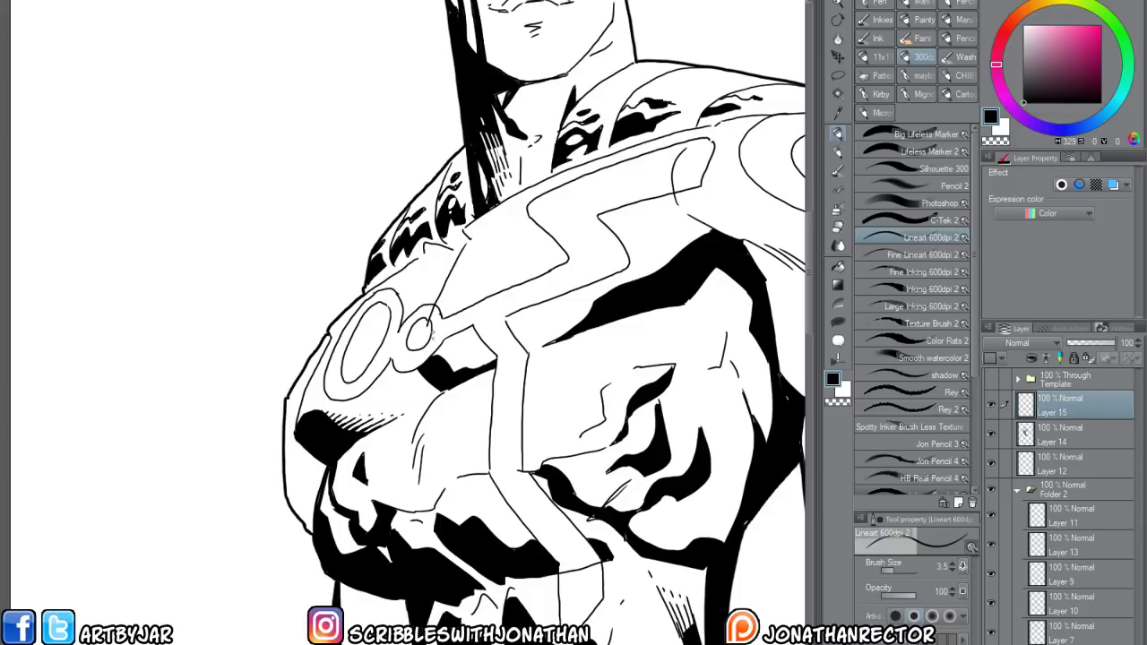
drag(374, 451, 393, 438)
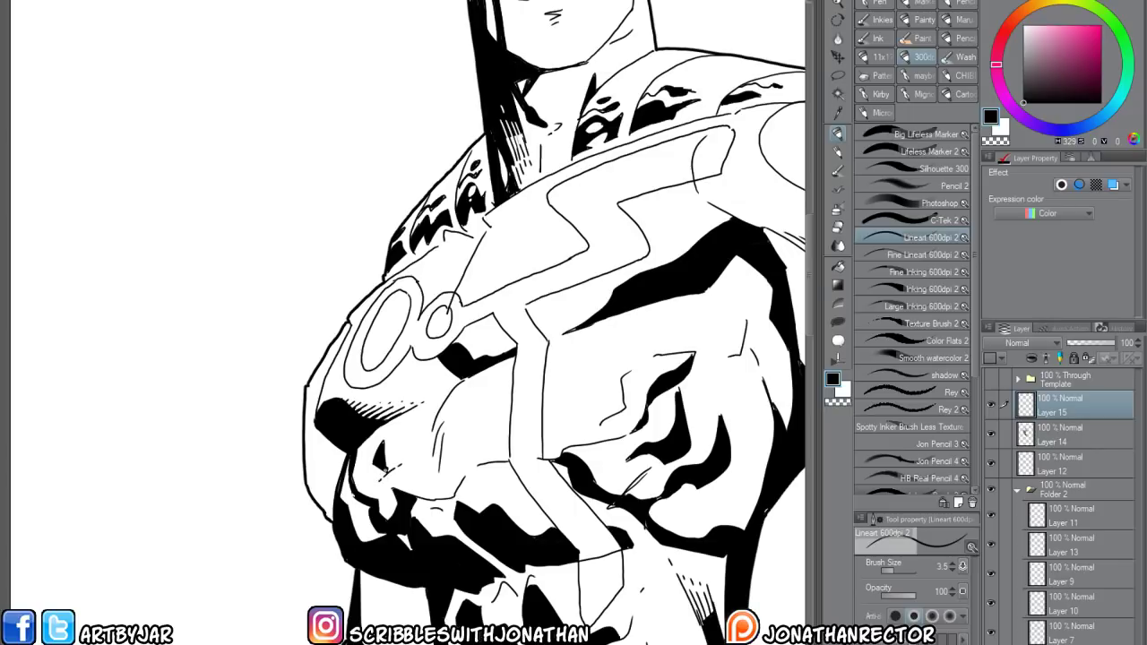
mouse_move(385, 469)
mouse_down()
mouse_move(398, 457)
mouse_move(387, 431)
mouse_move(400, 445)
mouse_up()
drag(442, 303, 488, 253)
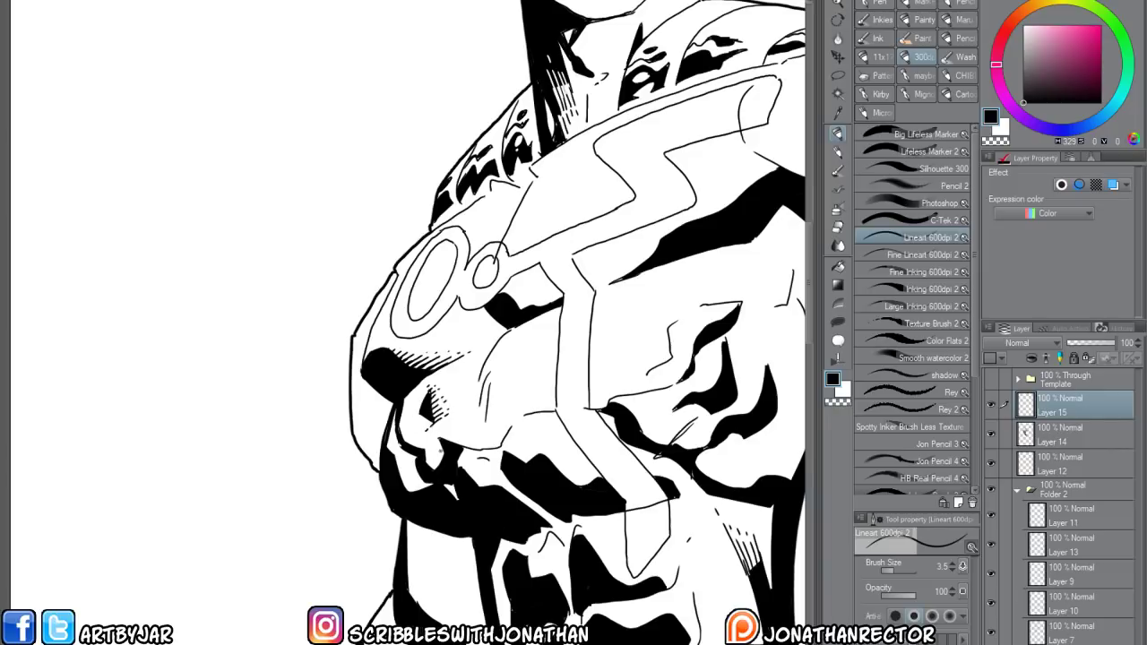
mouse_move(441, 450)
mouse_down()
mouse_move(431, 472)
mouse_move(432, 454)
mouse_move(427, 466)
mouse_move(431, 452)
mouse_move(423, 461)
mouse_move(403, 440)
mouse_move(407, 418)
mouse_up()
mouse_move(408, 410)
mouse_down()
mouse_move(399, 423)
mouse_move(420, 392)
mouse_up()
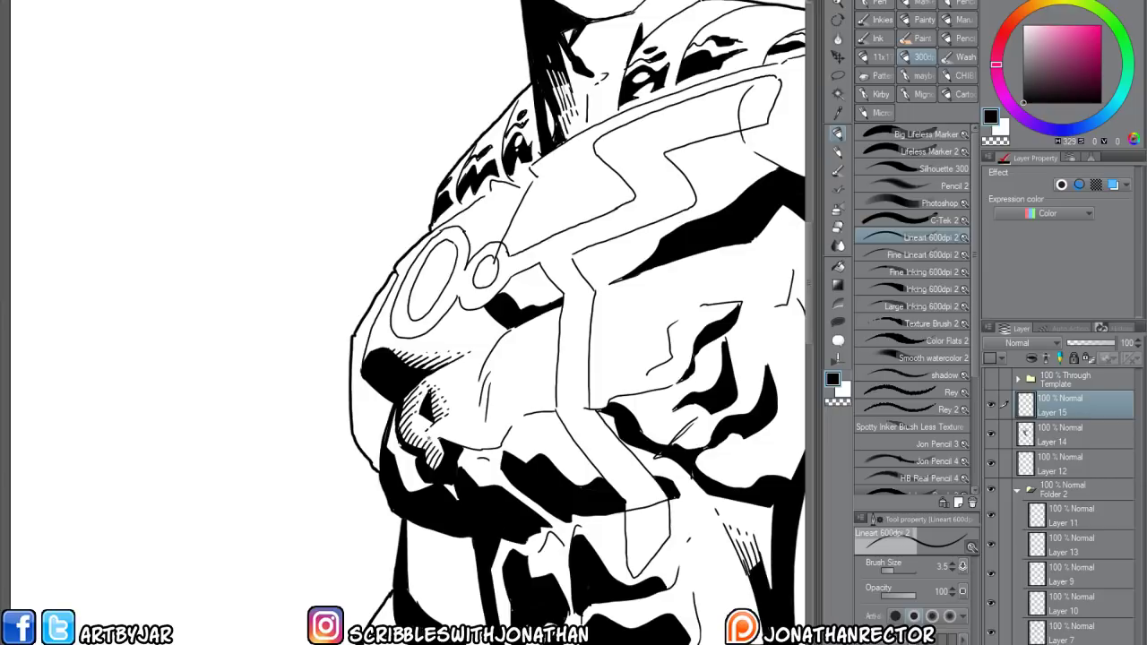
drag(435, 436, 426, 441)
Hatch the white gaps inside the black shadow at the lower edge of the figure's right chest
mouse_move(394, 428)
mouse_down()
mouse_move(396, 417)
mouse_move(405, 476)
mouse_move(416, 456)
mouse_up()
mouse_move(420, 448)
mouse_down()
mouse_move(409, 482)
mouse_move(414, 469)
mouse_move(413, 482)
mouse_move(447, 477)
mouse_up()
drag(455, 469, 454, 480)
drag(463, 474, 457, 489)
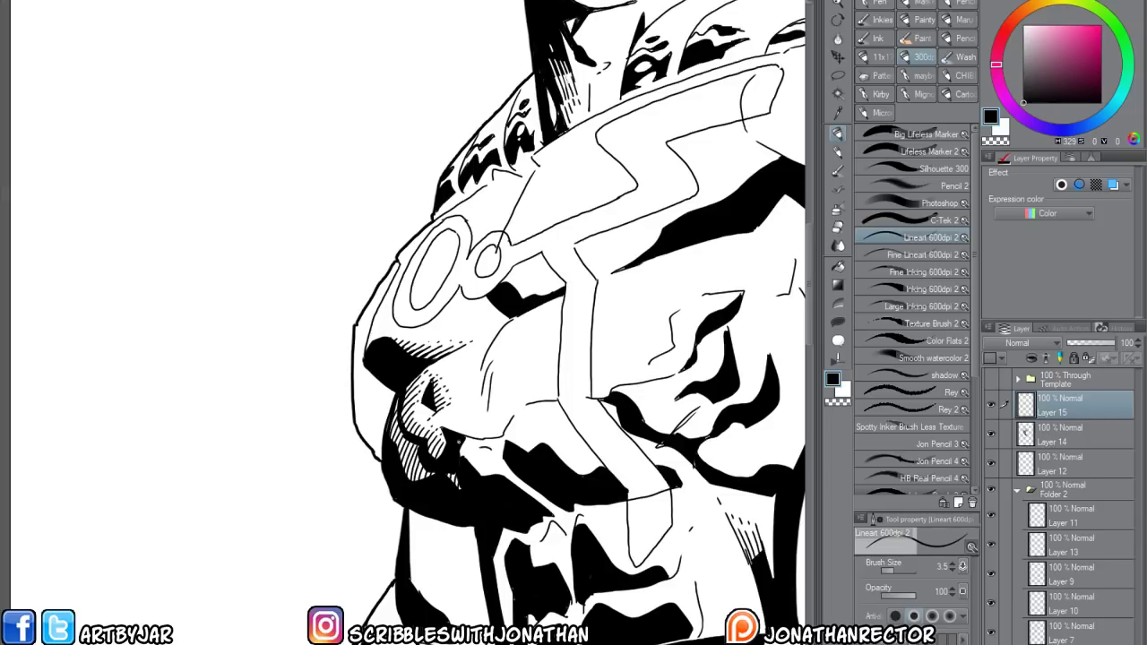
Darken the hatching in the lower chest shadow with additional short strokes beneath the small black triangle
drag(350, 383, 312, 349)
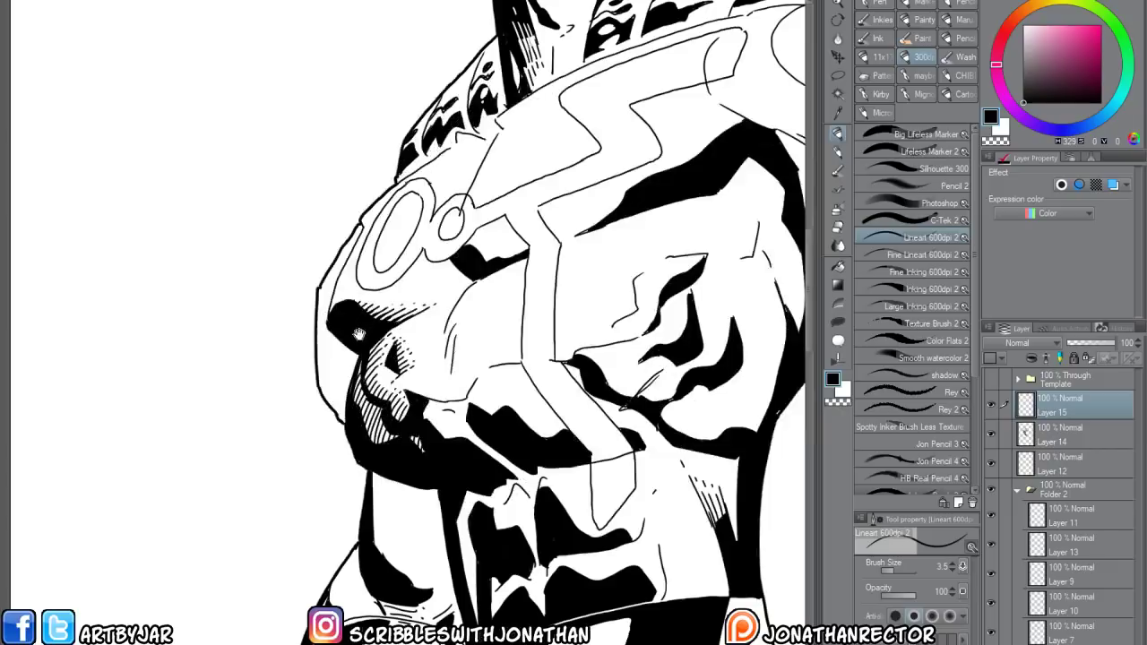
drag(358, 378, 350, 391)
mouse_move(362, 382)
mouse_down()
mouse_move(354, 394)
mouse_move(375, 401)
mouse_up()
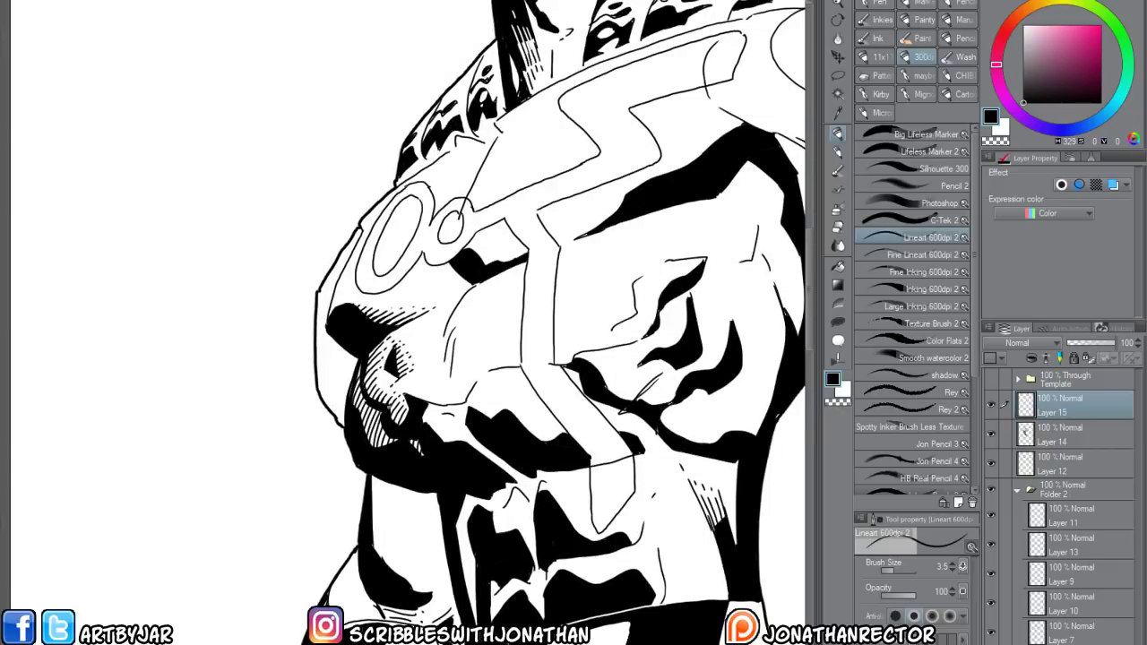
mouse_move(396, 407)
mouse_down()
mouse_move(394, 430)
mouse_move(363, 385)
mouse_up()
drag(390, 437, 382, 444)
drag(387, 434, 380, 450)
mouse_move(387, 437)
mouse_down()
mouse_move(373, 448)
mouse_move(351, 414)
mouse_up()
mouse_move(362, 384)
mouse_down()
mouse_move(351, 403)
mouse_move(355, 385)
mouse_up()
drag(420, 436, 416, 451)
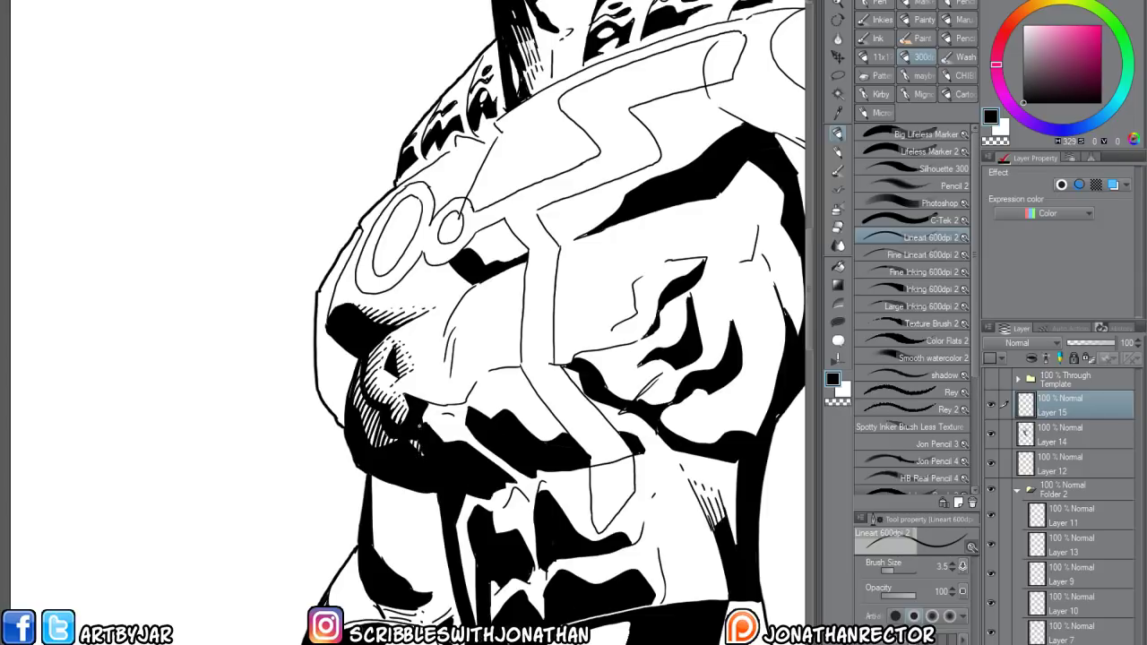
Hatch the black shadow beneath the small circle emblem and extend short strokes along the lower edge of the chest band
drag(346, 459, 316, 480)
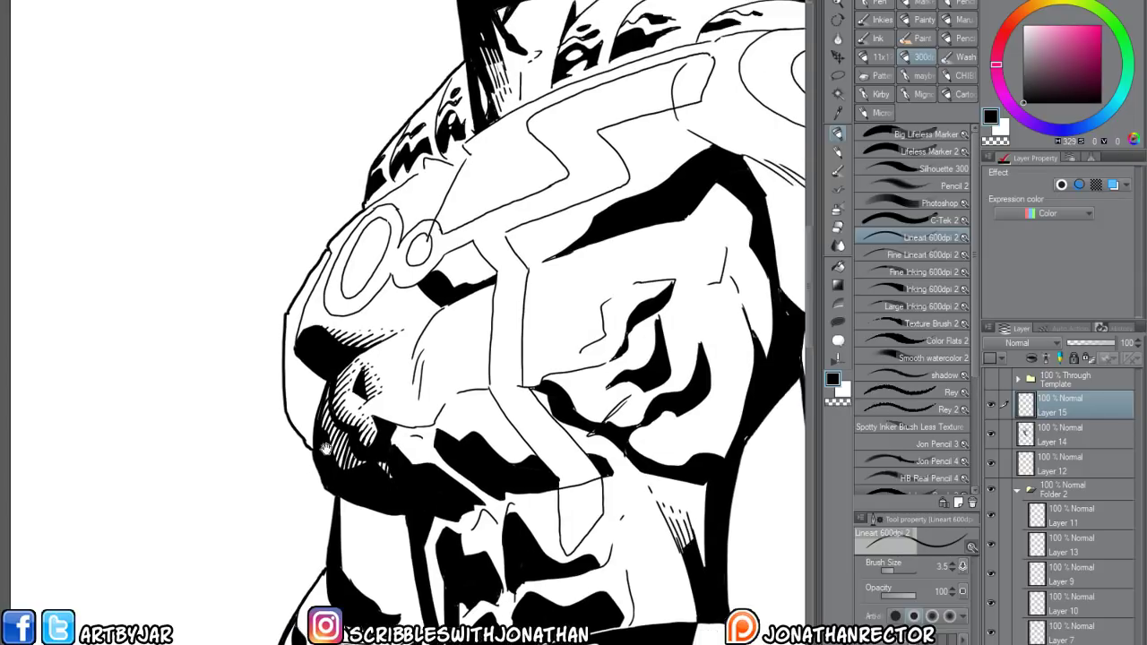
drag(326, 373, 305, 406)
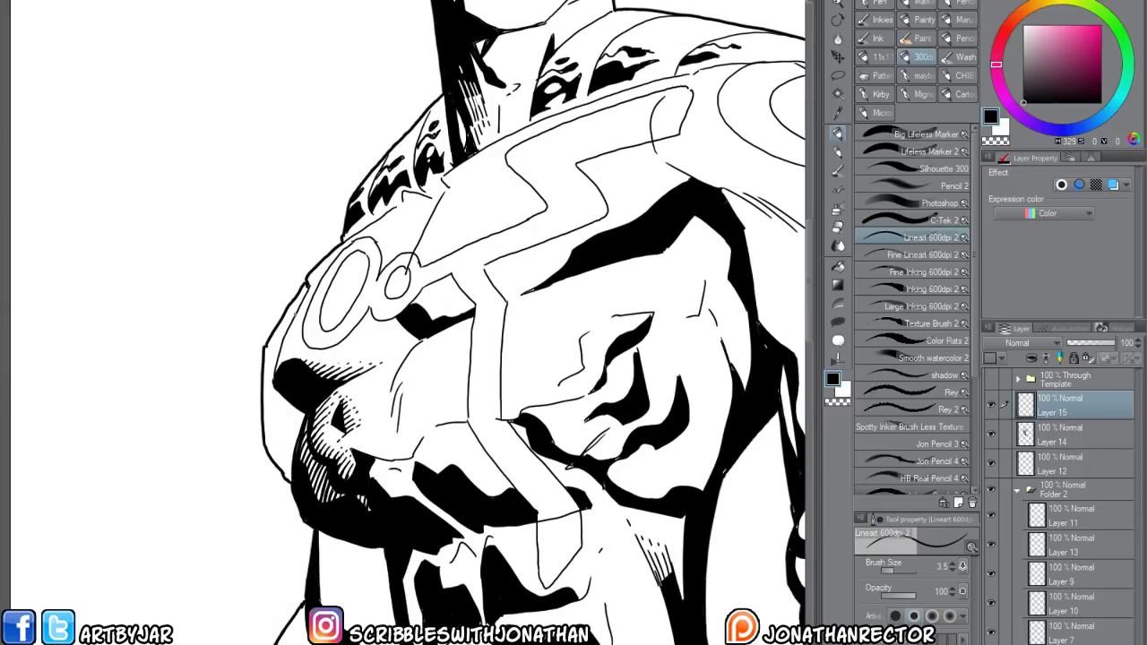
drag(294, 313, 273, 387)
drag(351, 380, 334, 438)
drag(427, 378, 457, 416)
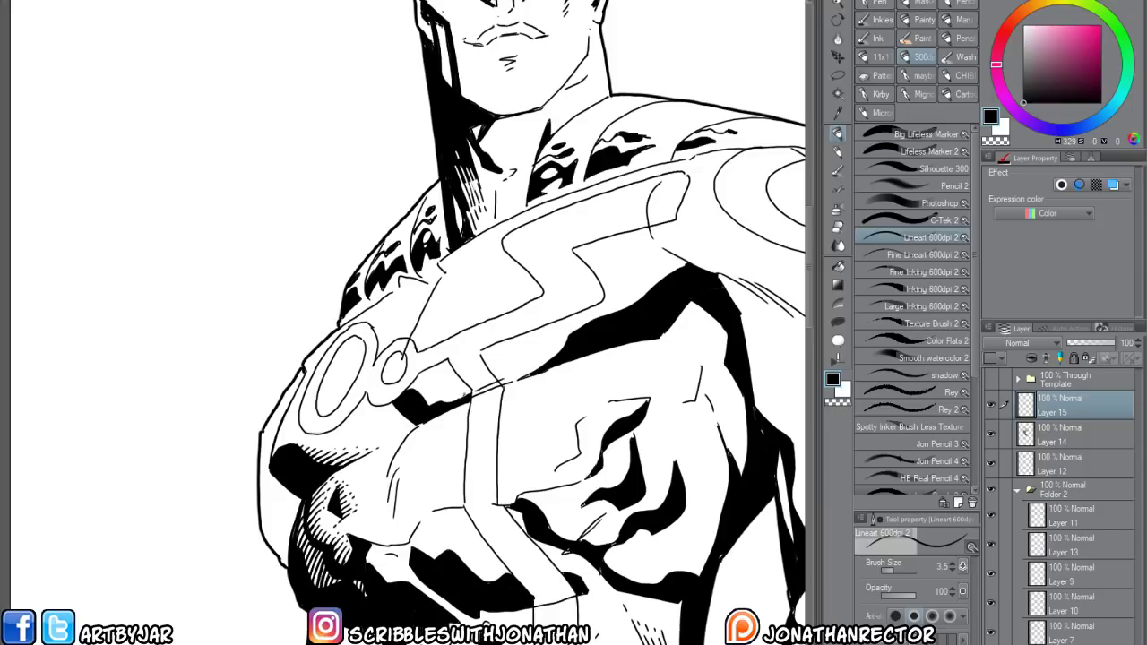
mouse_move(462, 389)
mouse_down()
mouse_move(428, 403)
mouse_move(407, 390)
mouse_move(459, 387)
mouse_up()
mouse_move(475, 380)
mouse_down()
mouse_move(508, 378)
mouse_move(489, 381)
mouse_up()
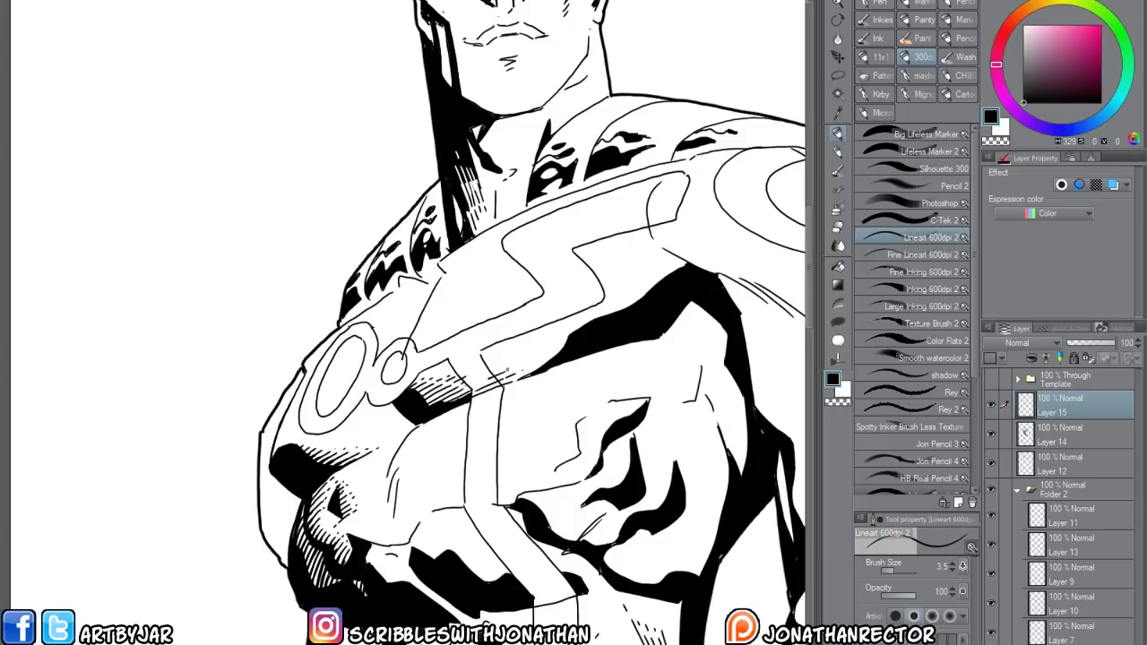
Erase the stray hatch marks inside the costume stripe running down from the chest band
key(e)
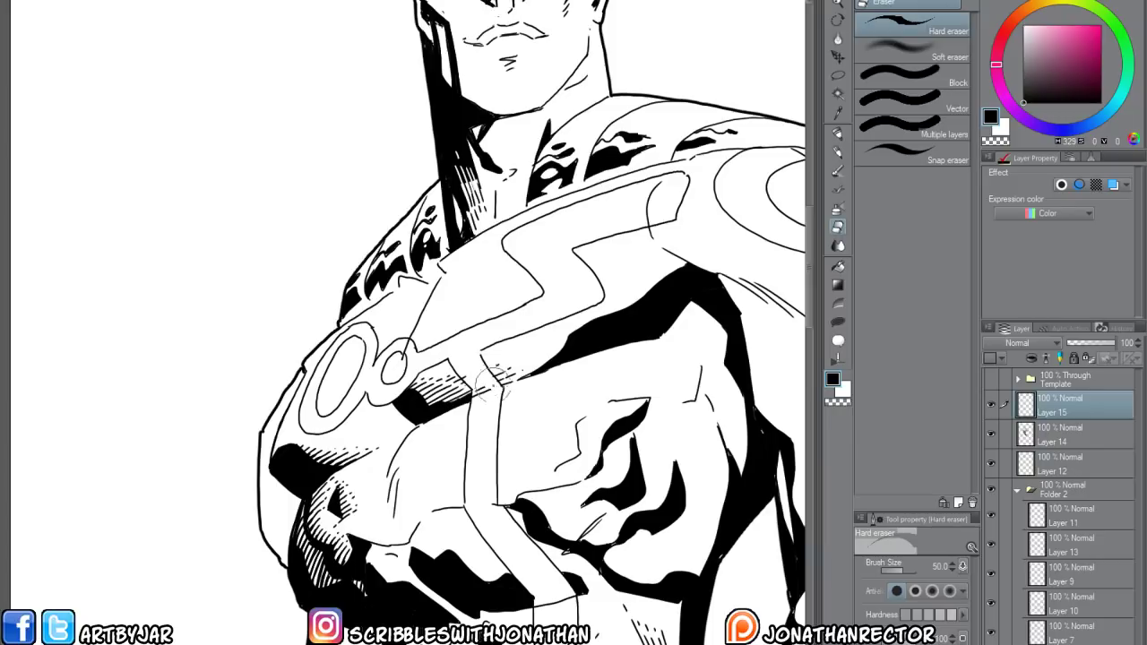
mouse_move(492, 384)
mouse_down()
mouse_move(475, 376)
mouse_move(480, 400)
mouse_up()
key(p)
drag(389, 421, 491, 425)
key(ctrl+z)
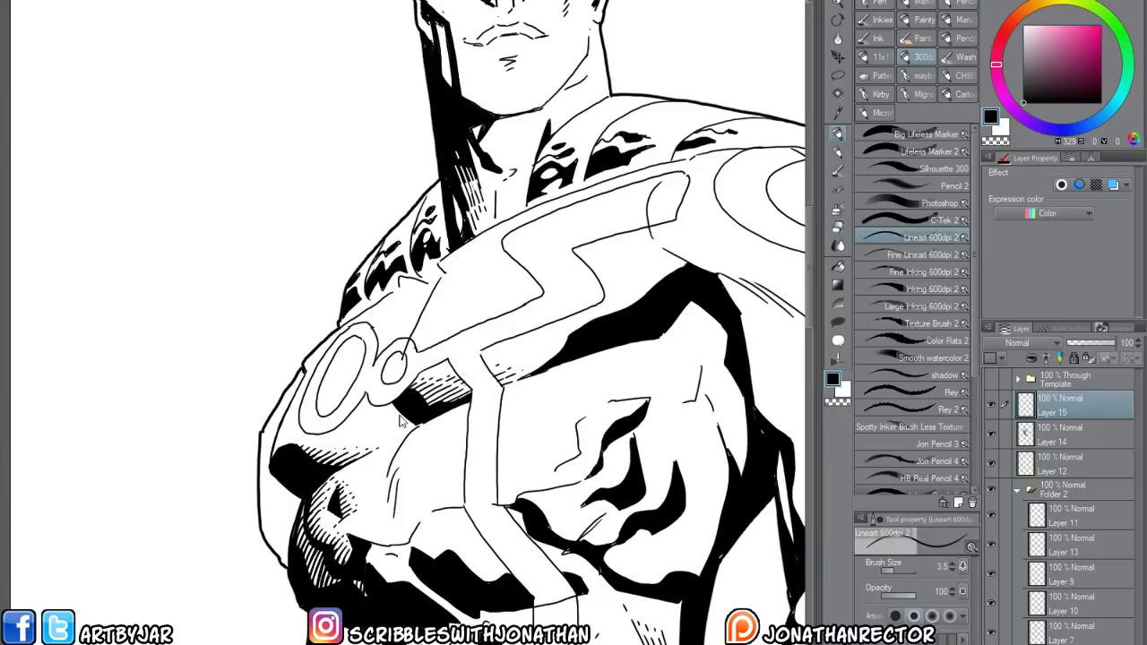
Examine the whole figure and the shading of the chest up close
drag(303, 187, 412, 196)
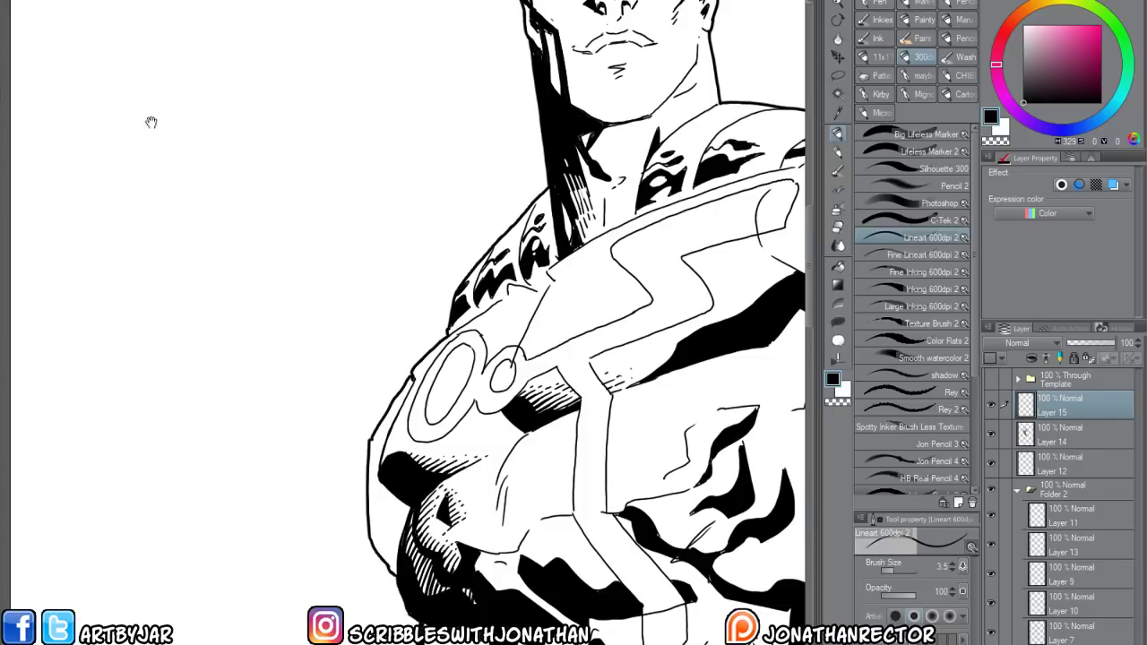
drag(149, 118, 41, 25)
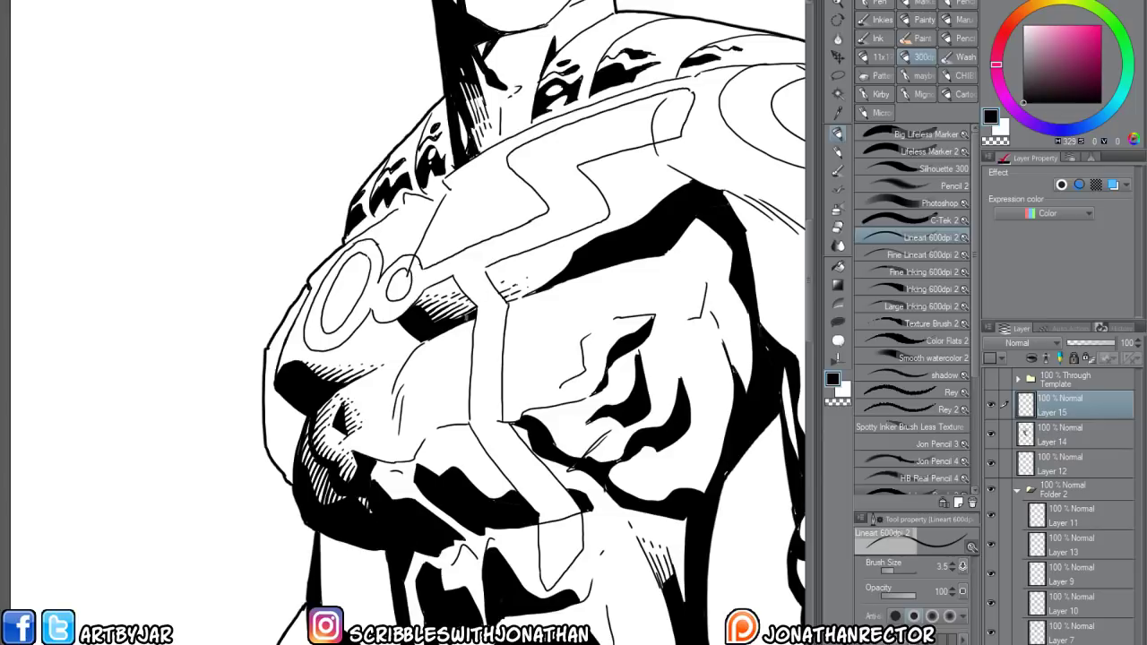
drag(509, 343, 544, 331)
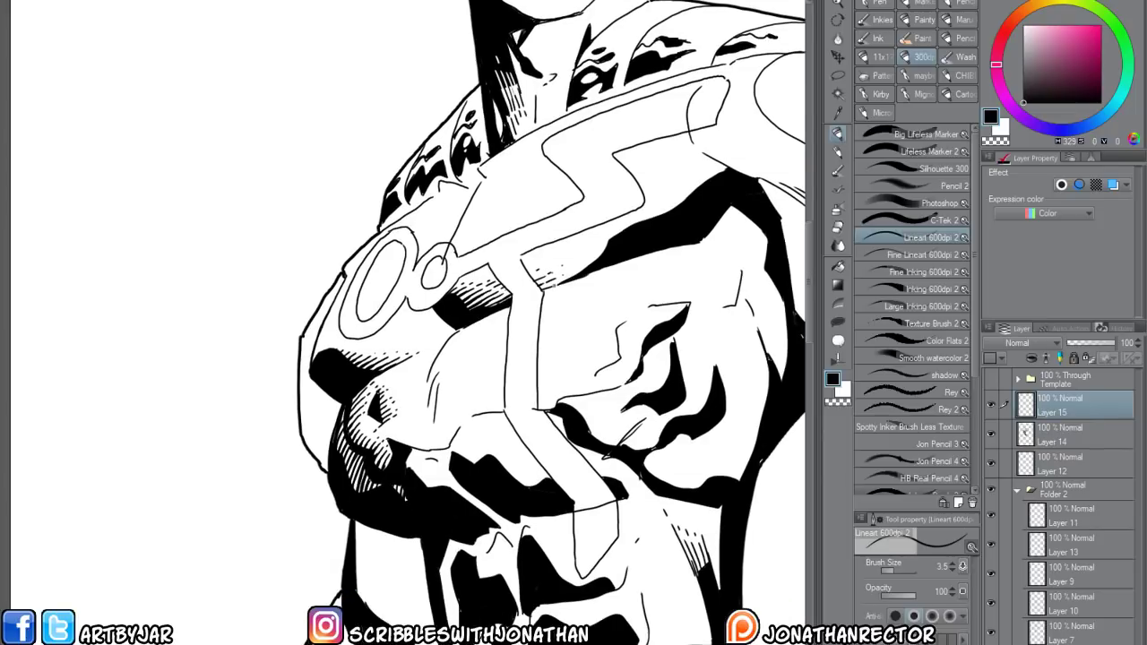
scroll(556, 498, down, 2)
mouse_move(555, 498)
mouse_down()
mouse_move(319, 351)
mouse_move(334, 509)
mouse_up()
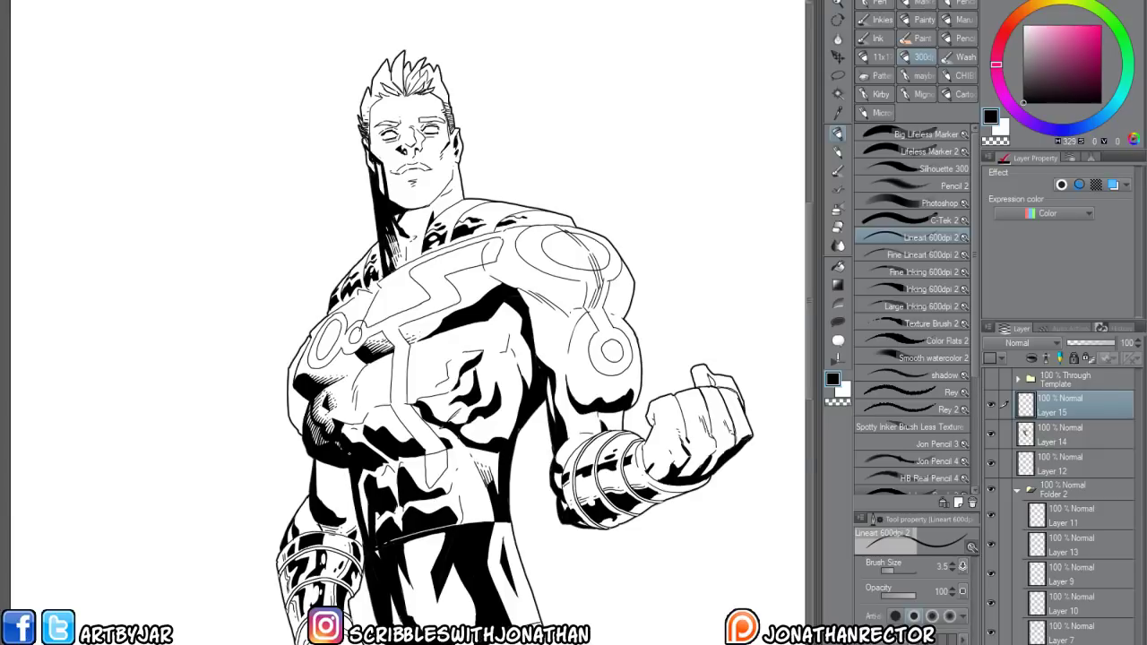
scroll(348, 454, up, 2)
drag(349, 453, 318, 513)
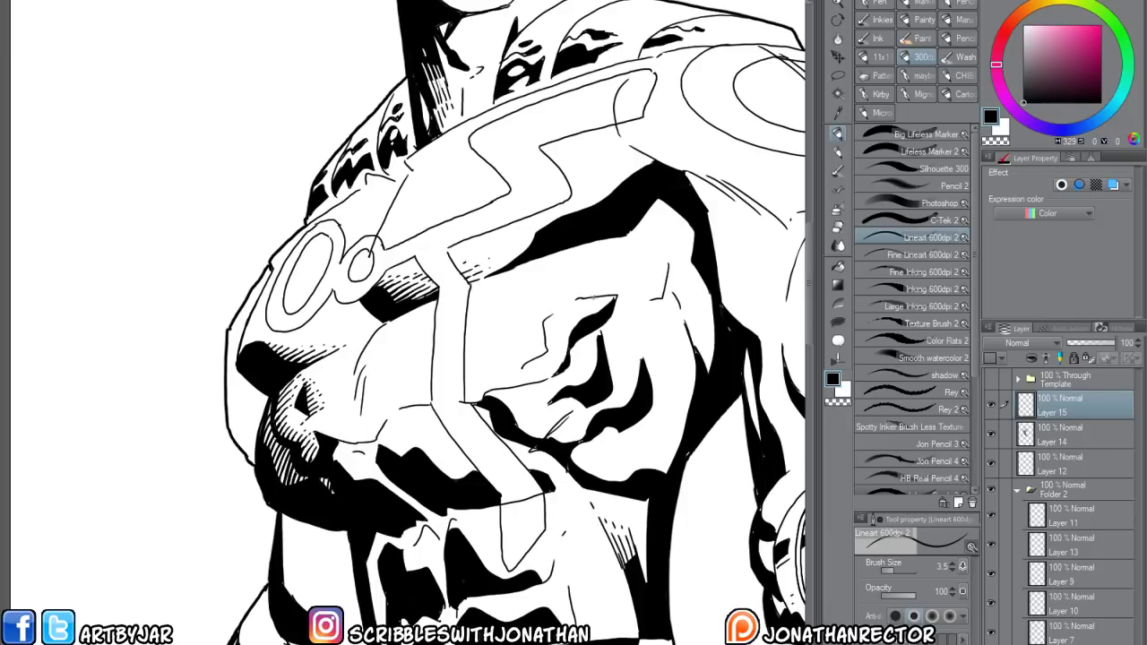
drag(382, 550, 291, 570)
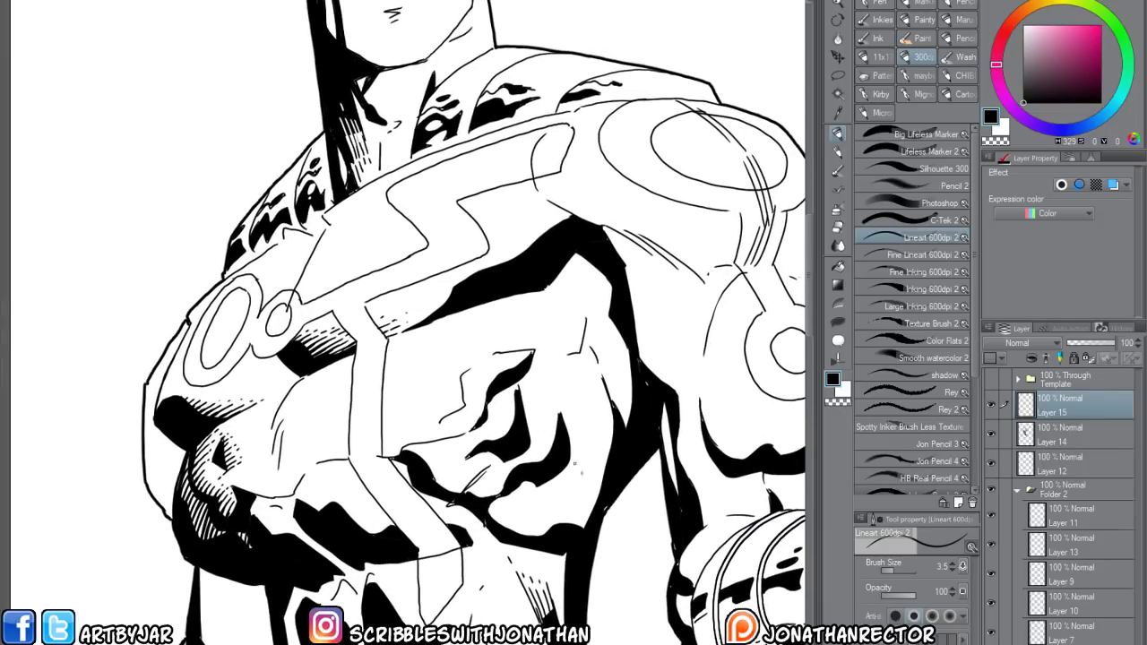
drag(470, 461, 498, 508)
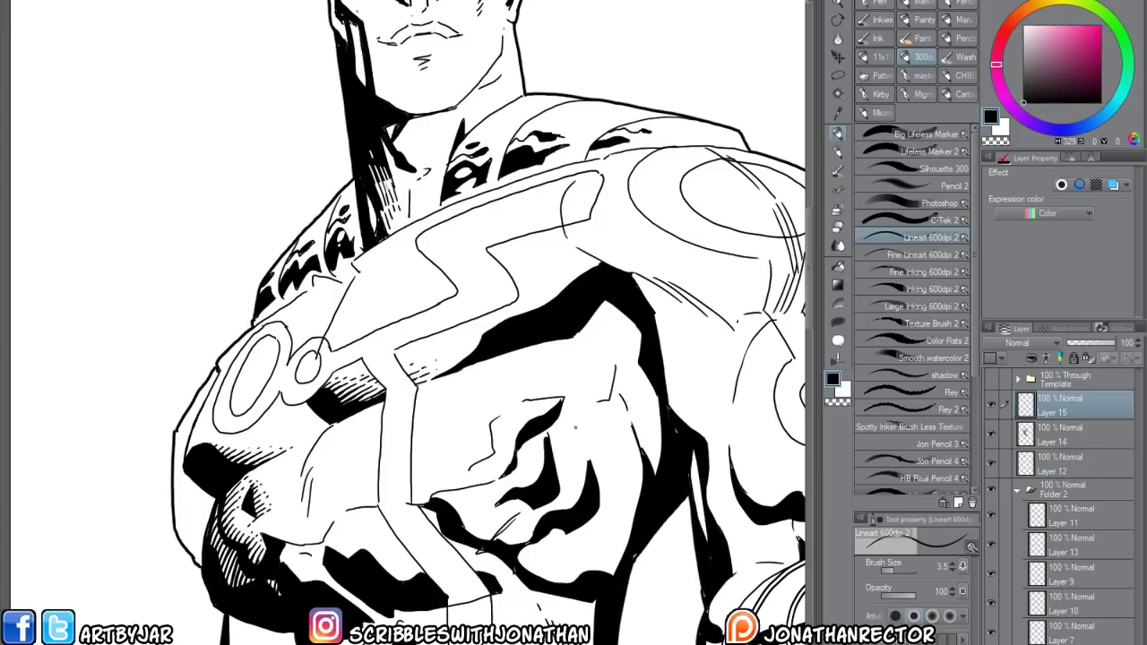
Add fine hatching beside and between the curved black shadows on the figure's left chest
mouse_move(572, 426)
mouse_down()
mouse_move(583, 442)
mouse_move(580, 426)
mouse_move(607, 444)
mouse_move(594, 442)
mouse_move(610, 452)
mouse_move(599, 455)
mouse_move(609, 475)
mouse_move(595, 464)
mouse_up()
mouse_move(589, 464)
mouse_down()
mouse_move(610, 480)
mouse_move(598, 471)
mouse_move(609, 484)
mouse_move(596, 502)
mouse_up()
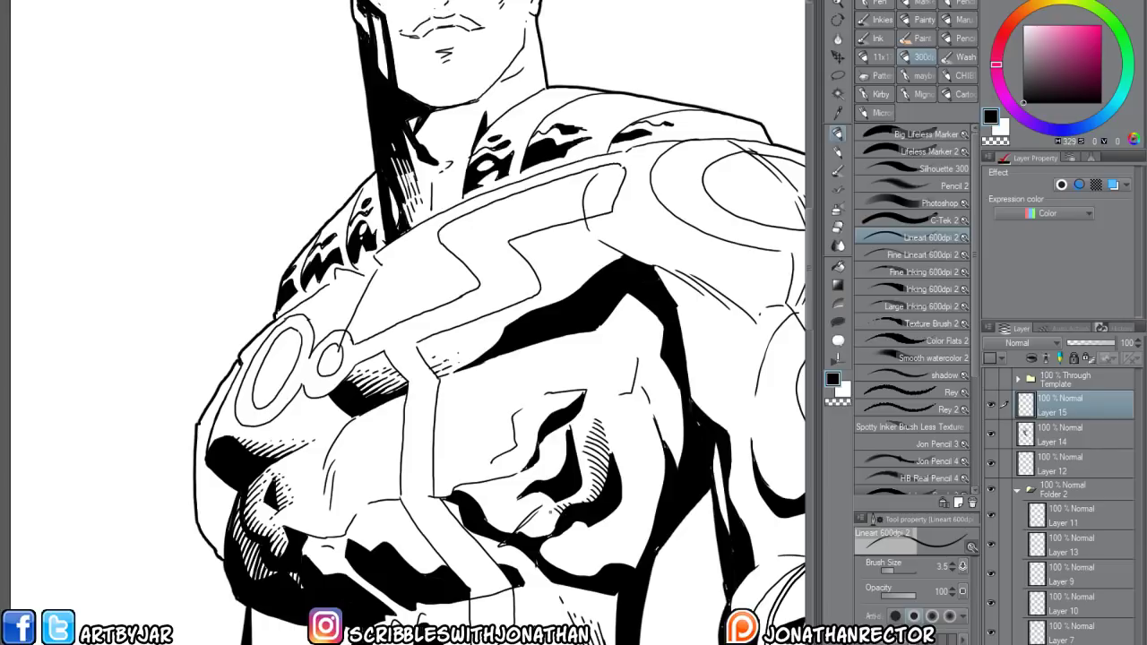
mouse_move(542, 519)
mouse_down()
mouse_move(554, 529)
mouse_move(520, 537)
mouse_up()
mouse_move(587, 465)
mouse_down()
mouse_move(582, 486)
mouse_move(573, 457)
mouse_up()
drag(545, 505, 535, 516)
mouse_move(567, 426)
mouse_down()
mouse_move(559, 431)
mouse_move(570, 428)
mouse_up()
key(ctrl+z)
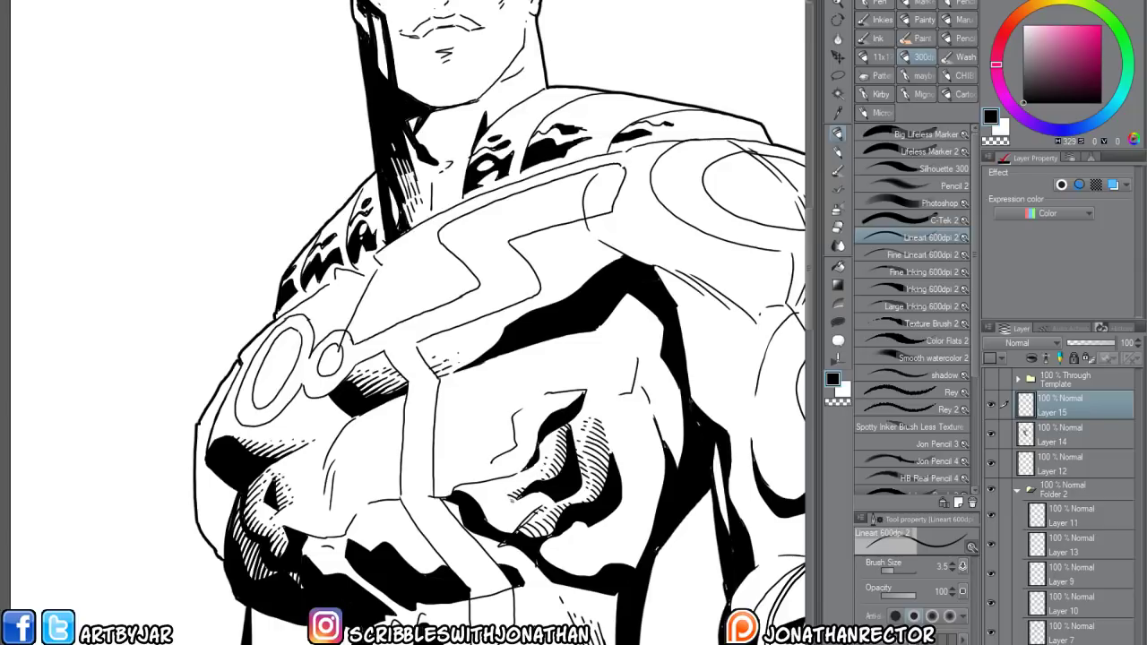
Extend short hatch strokes along the upper edge of the left chest shadows and the thin jagged contour line beside them
drag(515, 495, 497, 506)
drag(504, 499, 495, 508)
mouse_move(582, 391)
mouse_down()
mouse_move(543, 419)
mouse_move(561, 391)
mouse_up()
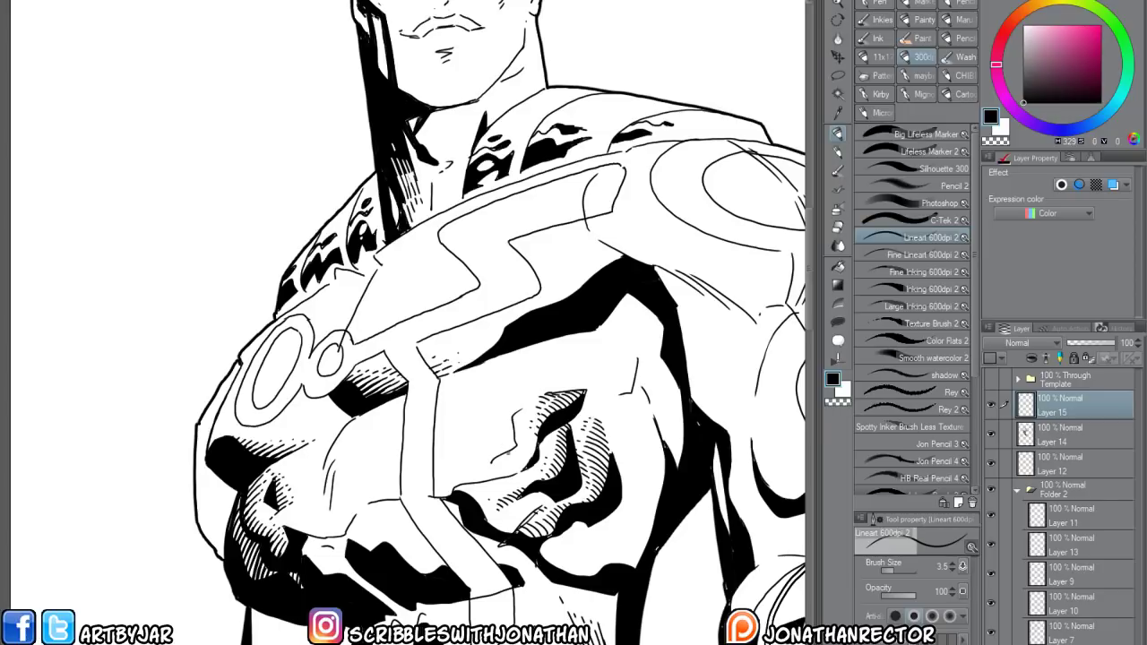
mouse_move(505, 460)
mouse_down()
mouse_move(516, 452)
mouse_move(524, 466)
mouse_up()
drag(517, 413, 520, 394)
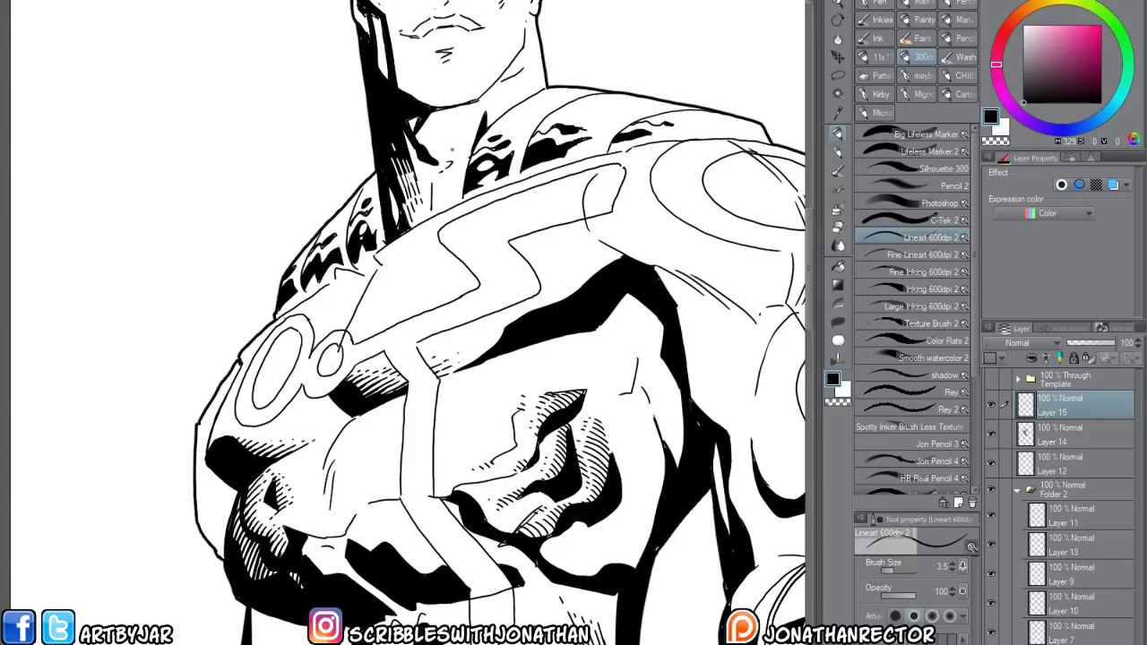
Hatch the white muscle area above the lower chest shadow beside the costume stripe, including the small gap near its outer end
key(space)
drag(302, 464, 387, 459)
drag(416, 496, 439, 471)
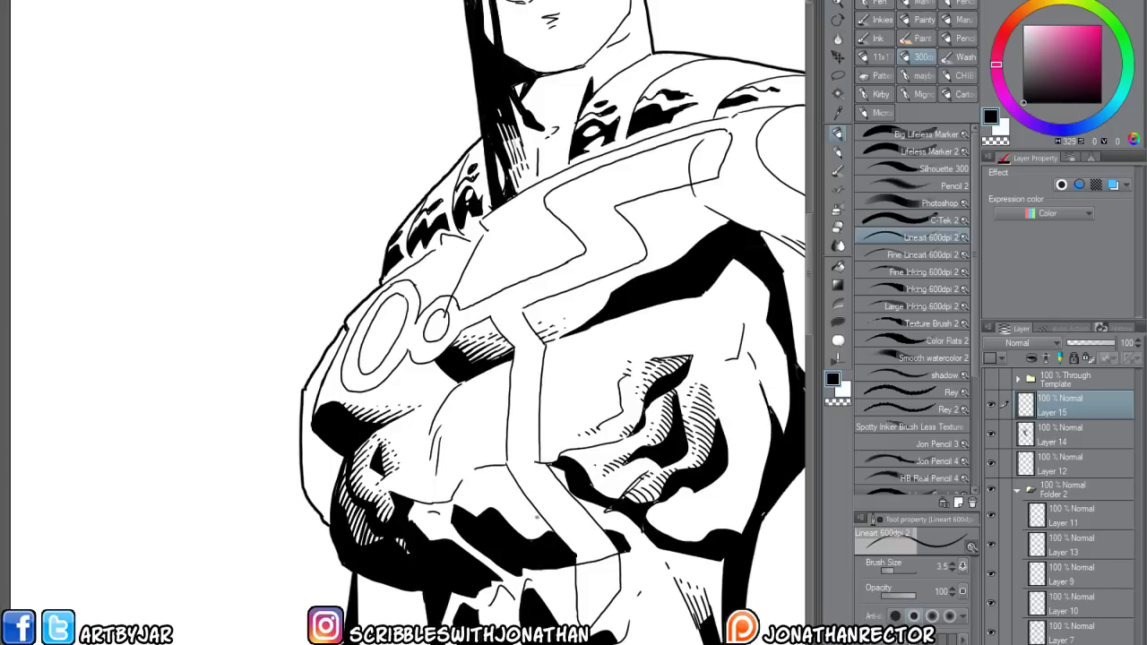
drag(536, 517, 554, 536)
drag(475, 489, 516, 528)
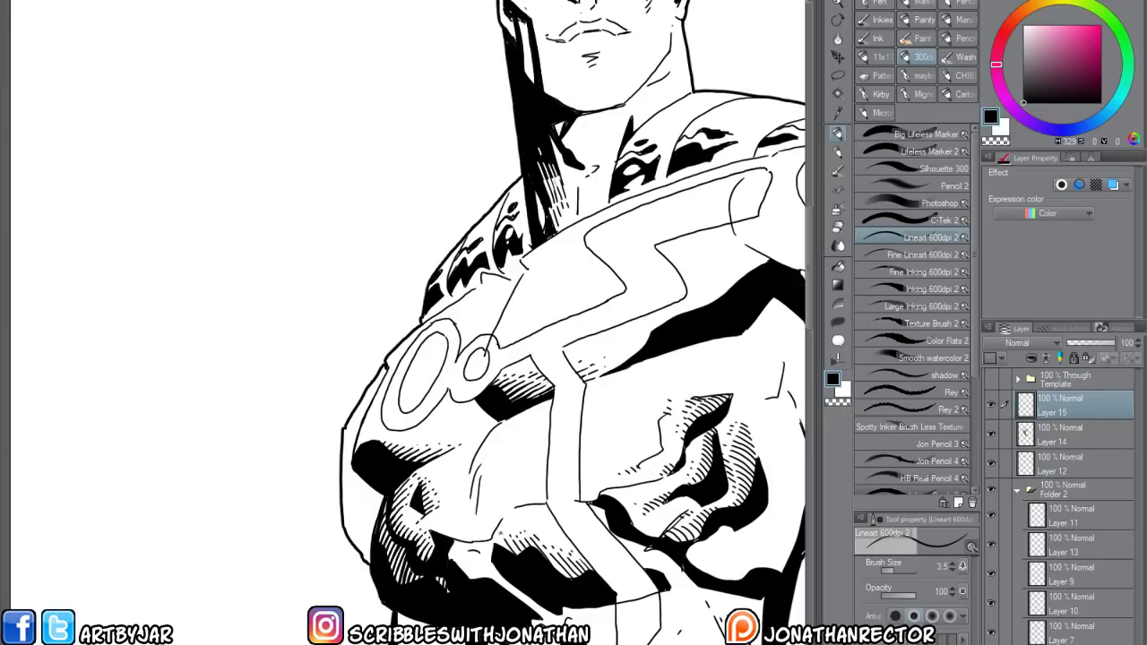
drag(495, 539, 483, 560)
Hatch the upper abdominal muscles along the top edges of their black shadows
drag(403, 547, 430, 453)
mouse_move(506, 483)
mouse_down()
mouse_move(554, 524)
mouse_move(527, 516)
mouse_up()
mouse_move(510, 494)
mouse_down()
mouse_move(519, 515)
mouse_move(504, 501)
mouse_move(495, 399)
mouse_up()
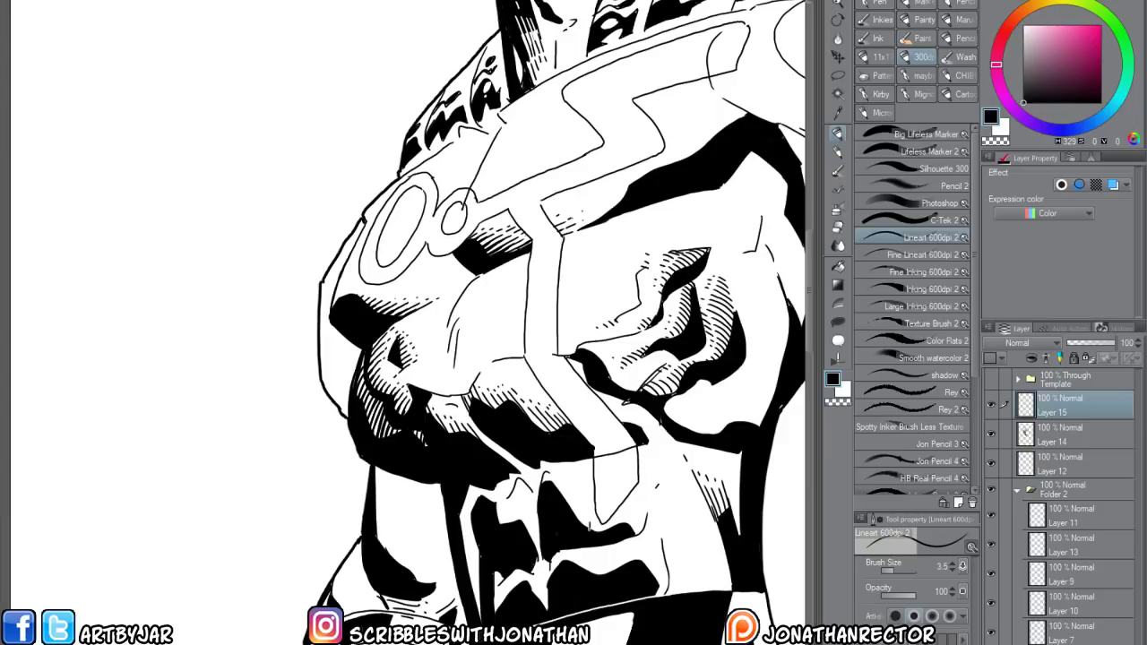
mouse_move(586, 516)
mouse_down()
mouse_move(589, 526)
mouse_move(574, 521)
mouse_move(559, 488)
mouse_up()
mouse_move(552, 475)
mouse_down()
mouse_move(559, 489)
mouse_move(548, 482)
mouse_move(559, 479)
mouse_up()
drag(562, 477, 581, 503)
mouse_move(581, 501)
mouse_down()
mouse_move(526, 516)
mouse_move(530, 536)
mouse_move(525, 505)
mouse_move(506, 502)
mouse_move(499, 522)
mouse_move(525, 500)
mouse_up()
Add fine hatching above the lower abdominal shadows, just over the belt line, and touch up the upper abdominal hatching
drag(495, 462, 492, 406)
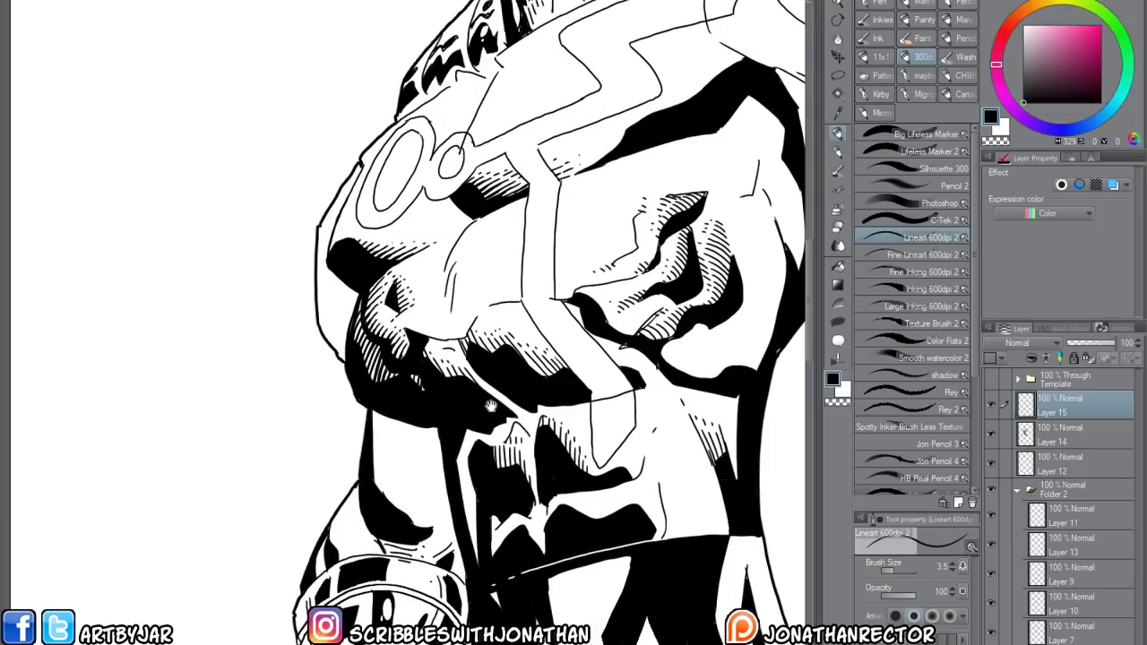
mouse_move(539, 527)
mouse_down()
mouse_move(543, 554)
mouse_move(513, 530)
mouse_move(499, 550)
mouse_up()
drag(491, 517, 493, 555)
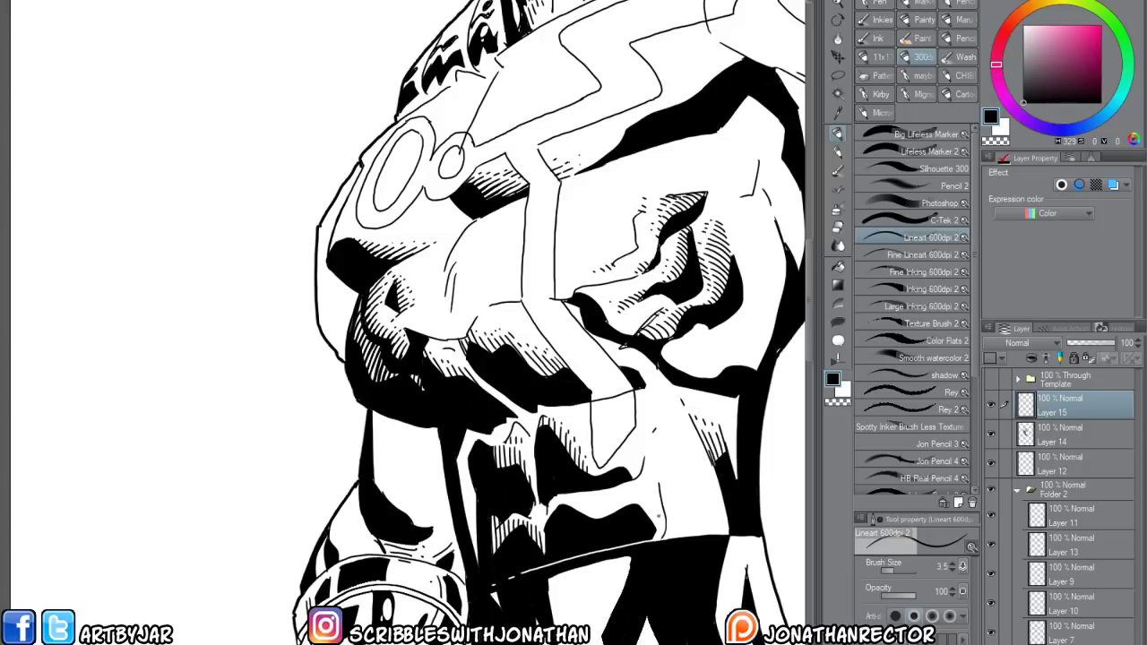
drag(659, 515, 655, 526)
mouse_move(648, 507)
mouse_down()
mouse_move(655, 523)
mouse_move(648, 516)
mouse_up()
mouse_move(638, 507)
mouse_down()
mouse_move(606, 501)
mouse_move(612, 514)
mouse_move(601, 499)
mouse_move(594, 512)
mouse_move(574, 504)
mouse_move(582, 519)
mouse_move(573, 487)
mouse_move(566, 517)
mouse_up()
drag(566, 490, 545, 517)
drag(551, 506, 546, 521)
mouse_move(507, 456)
mouse_down()
mouse_move(503, 469)
mouse_move(517, 471)
mouse_up()
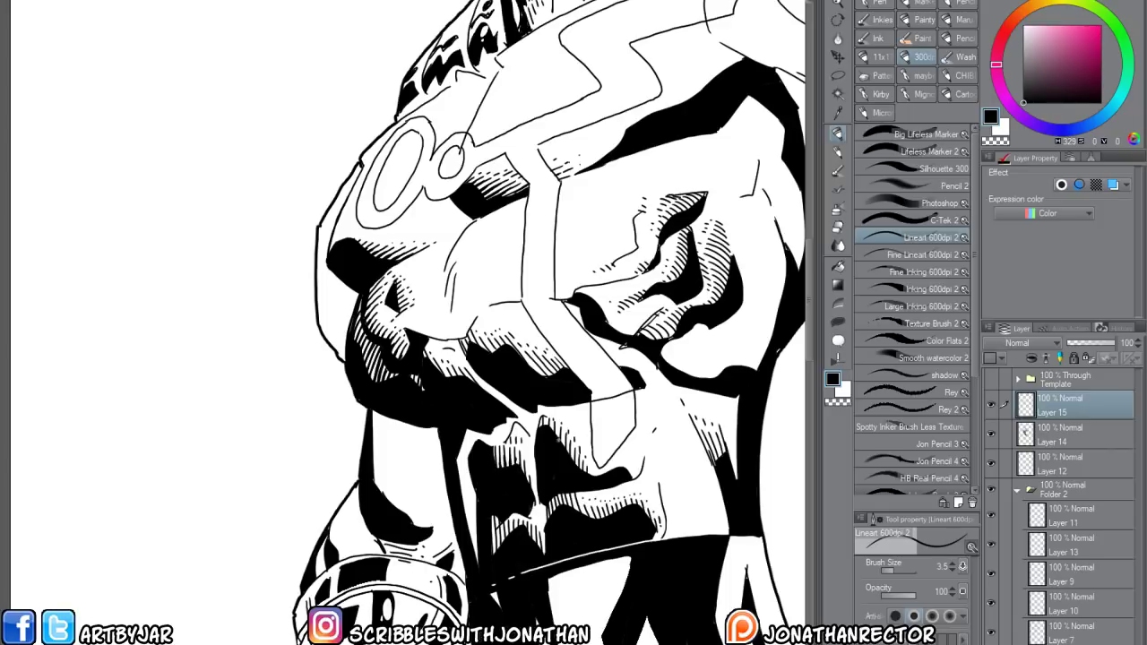
drag(559, 433, 558, 442)
mouse_move(550, 503)
mouse_down()
mouse_move(549, 514)
mouse_move(560, 503)
mouse_move(595, 520)
mouse_up()
key(ctrl+z)
Outline a narrow triangular shadow at the outer side of the lower abdomen and fill it with black
drag(653, 500, 537, 482)
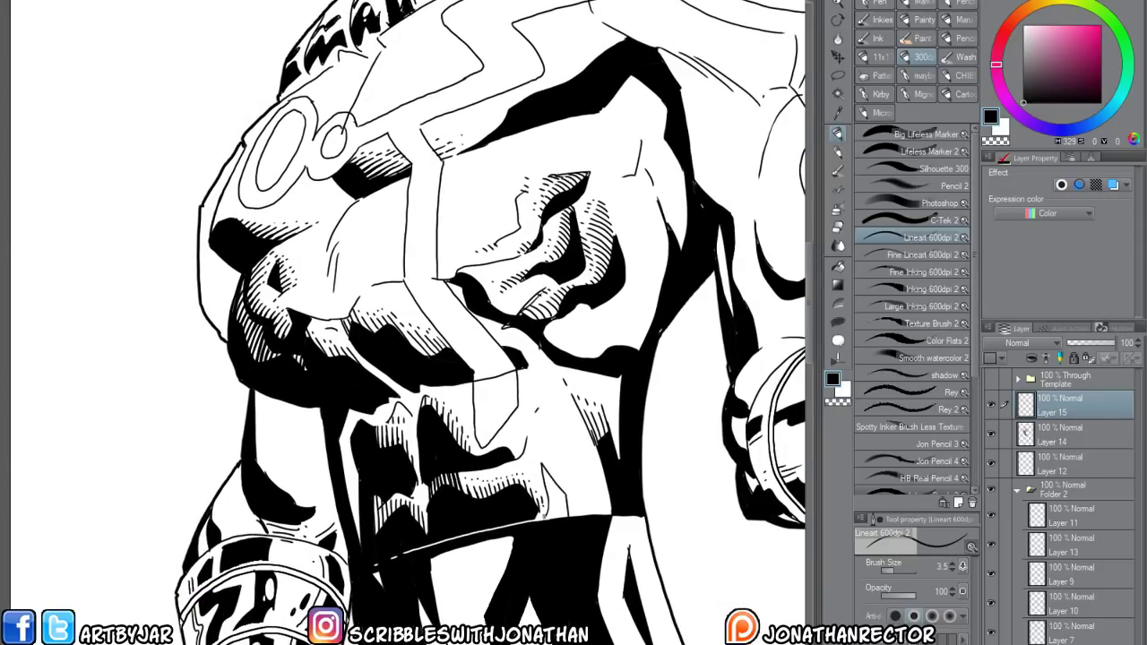
key(g)
click(555, 505)
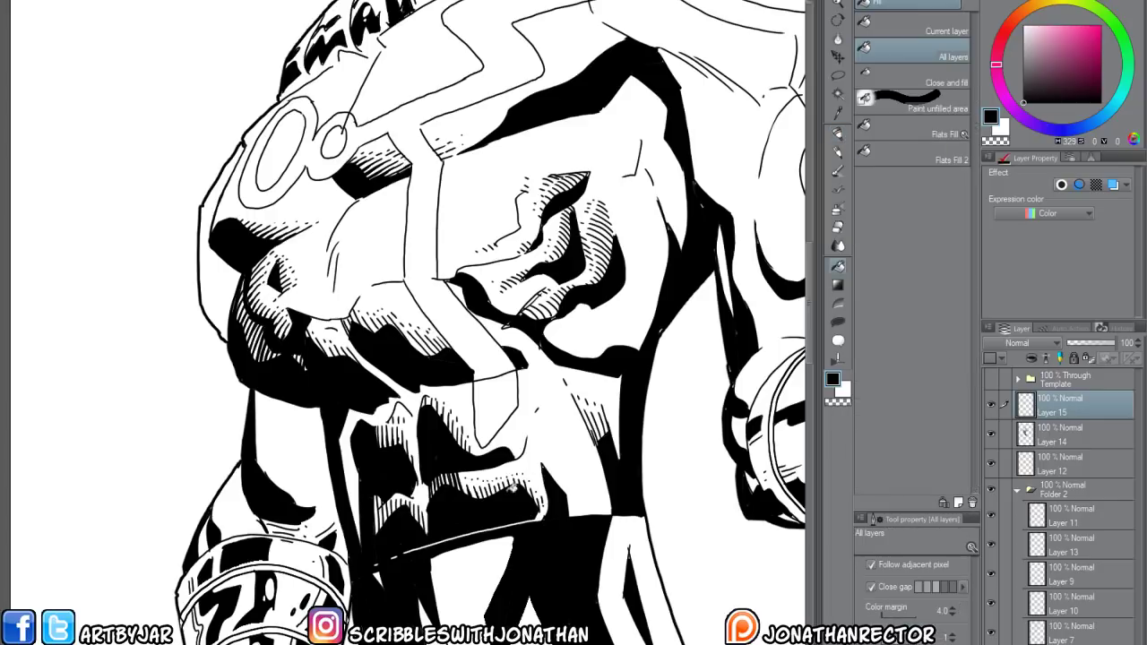
Cut white hatch lines through the black triangle on the abdomen and touch up the base of the side shadow in white
key(p)
key(x)
drag(570, 516, 545, 519)
mouse_move(566, 516)
mouse_down()
mouse_move(541, 519)
mouse_move(559, 481)
mouse_move(539, 460)
mouse_up()
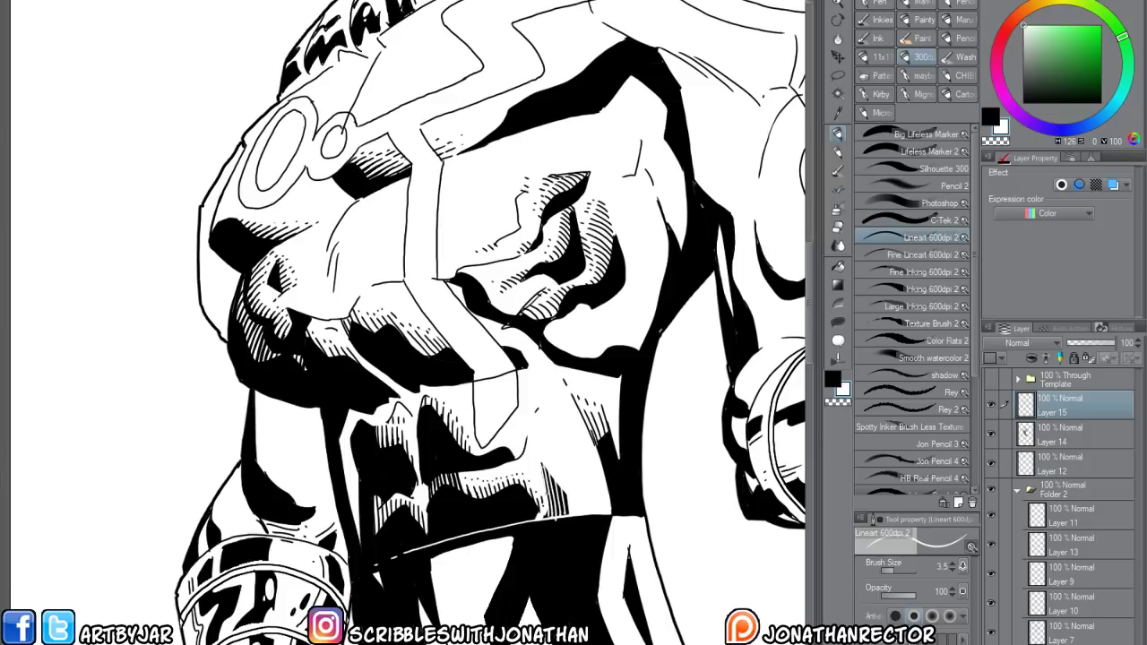
key(x)
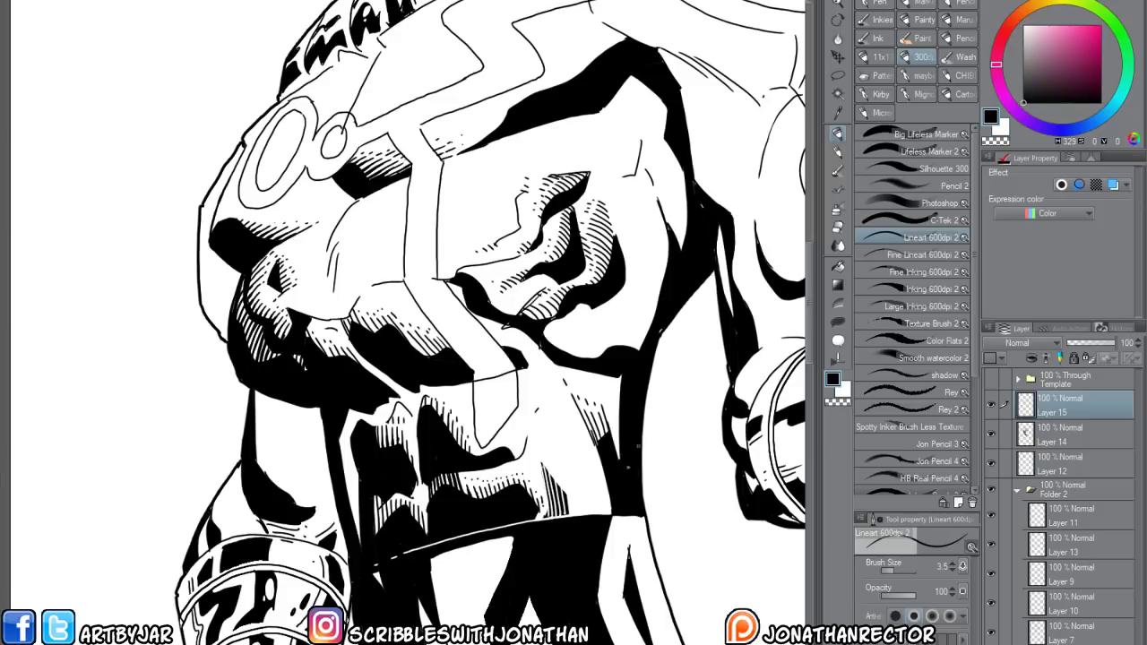
key(x)
drag(637, 514, 611, 513)
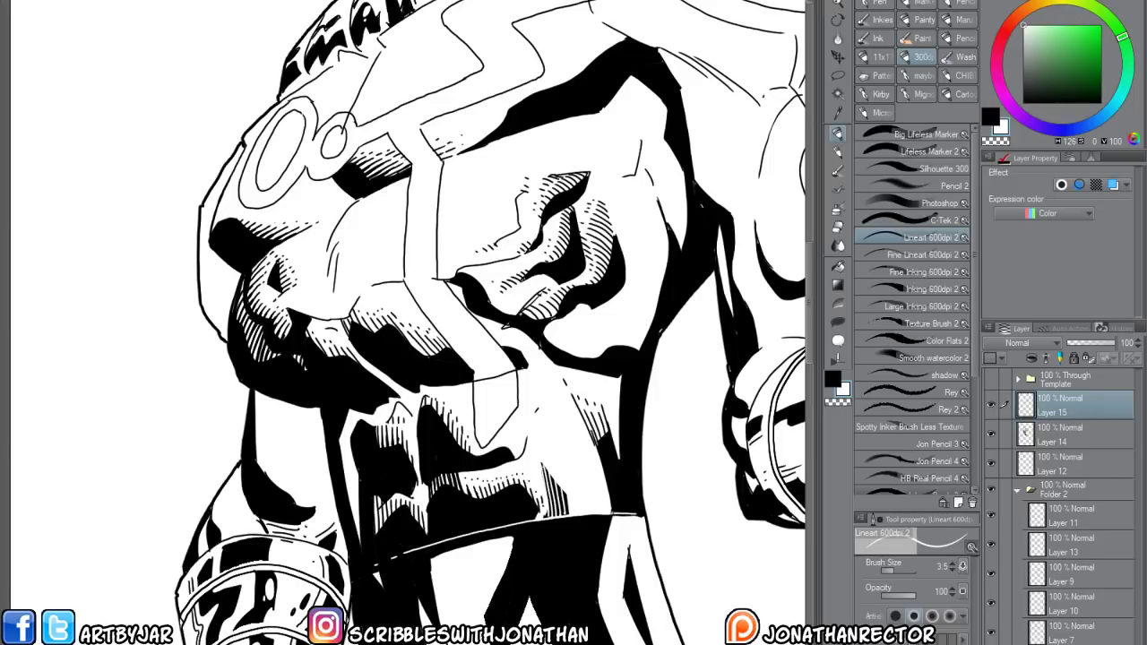
drag(595, 389, 557, 467)
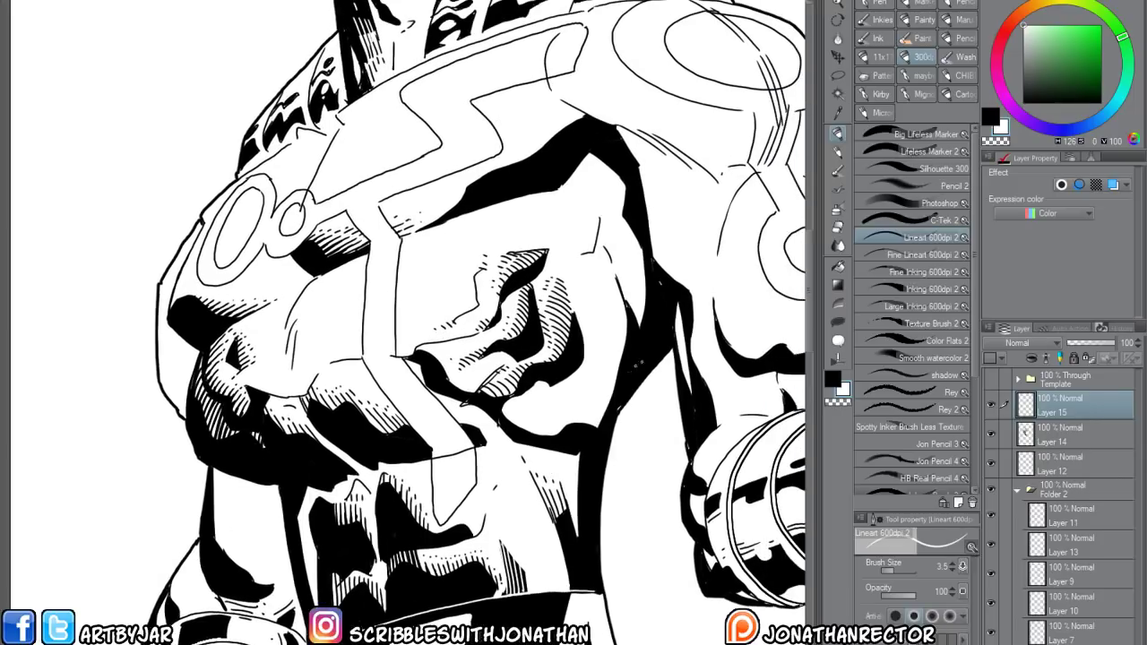
key(x)
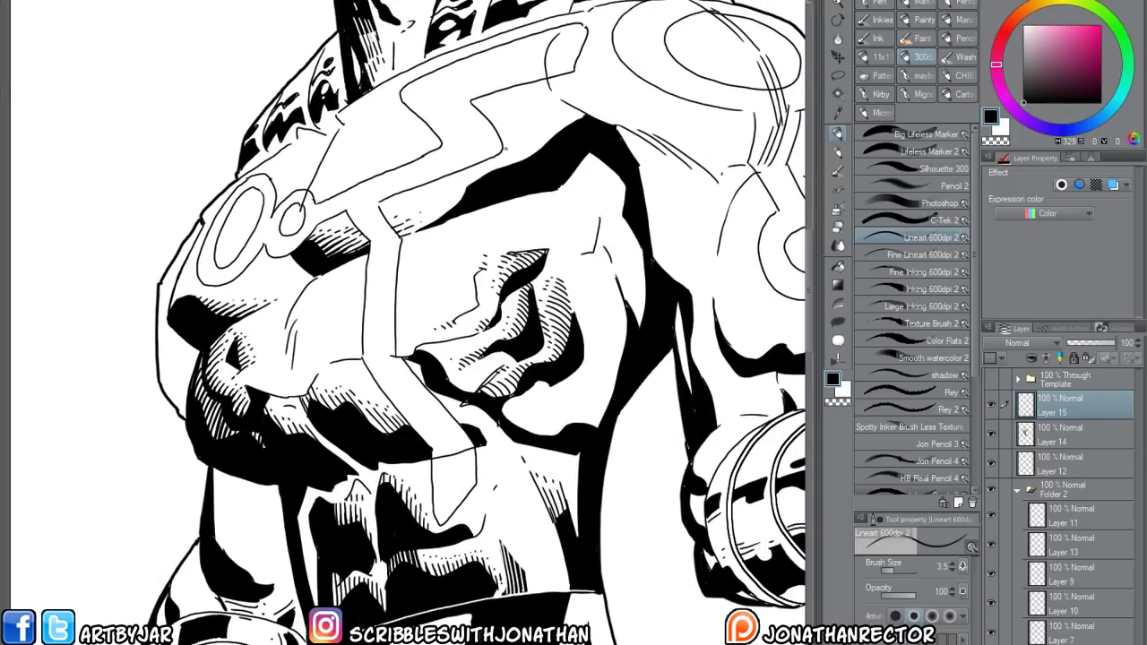
Fill the thin wedge along the lower edge of the figure's right chest with black
drag(512, 354, 557, 443)
drag(344, 372, 391, 379)
drag(350, 424, 442, 391)
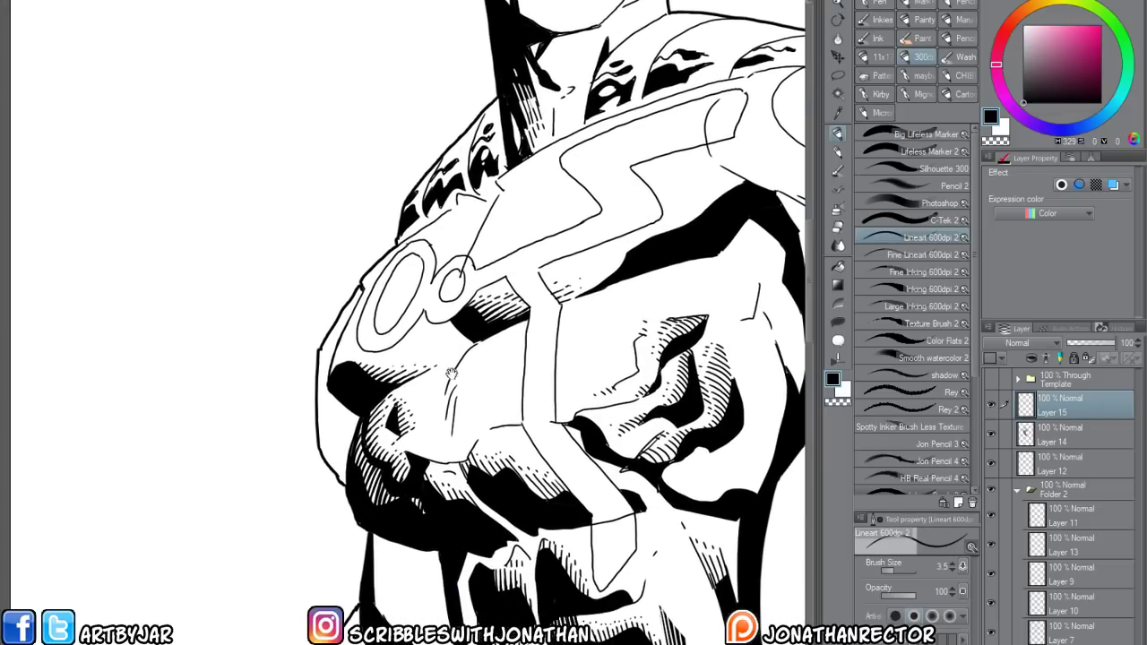
key(g)
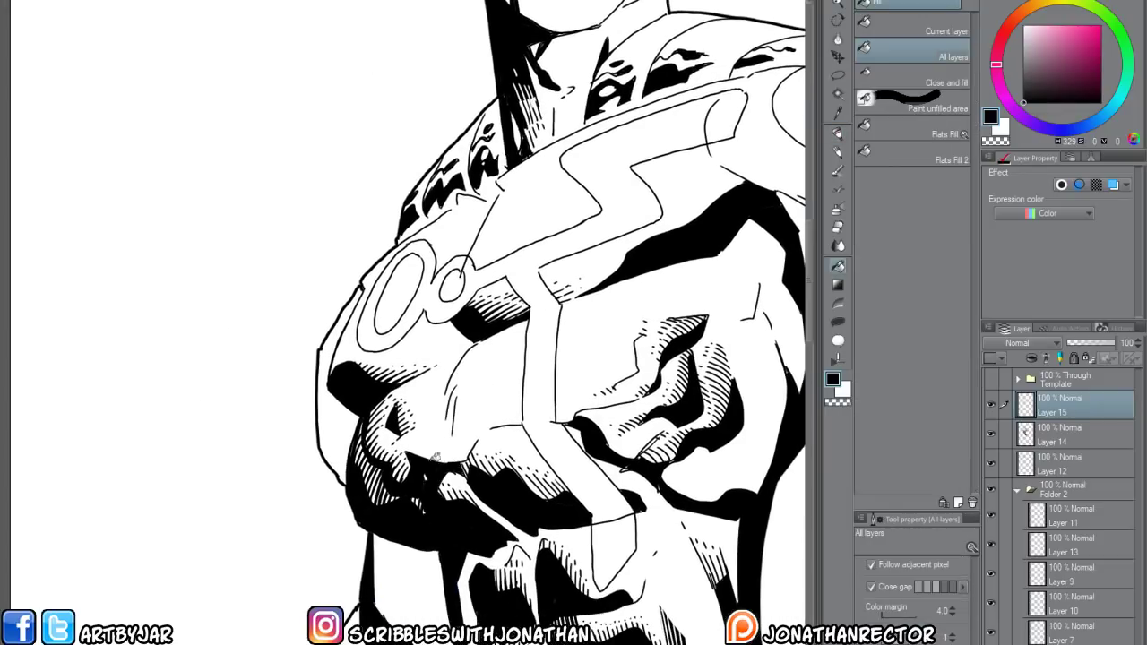
key(p)
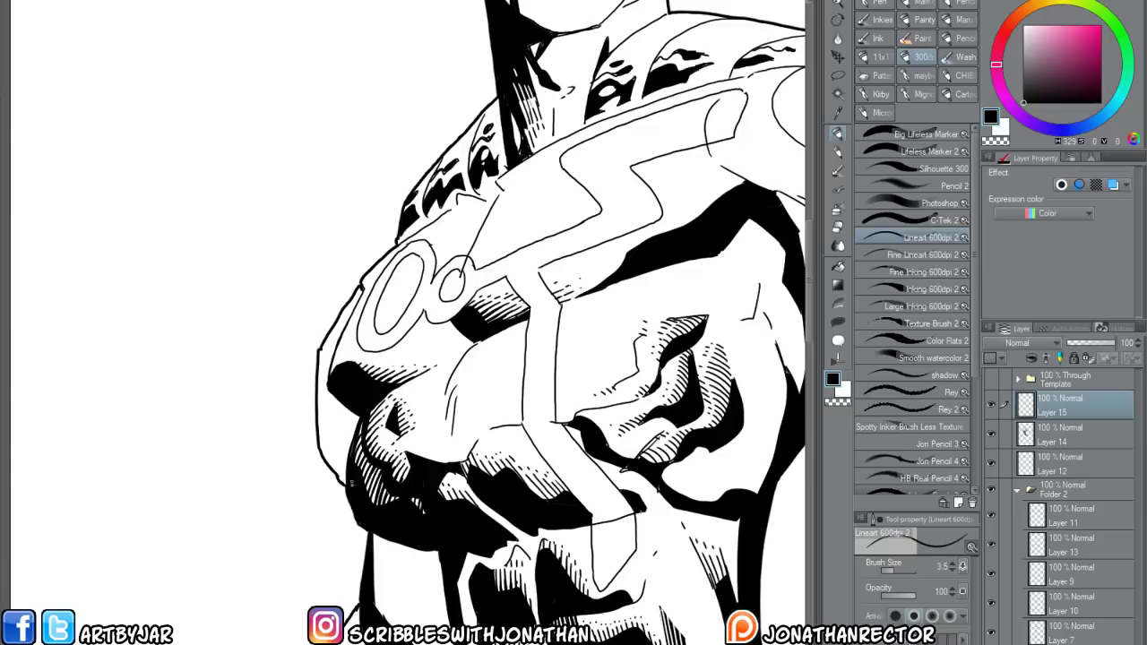
Cross-hatch the narrow outer section of the figure's right arm behind the chest shadow
drag(358, 491, 385, 572)
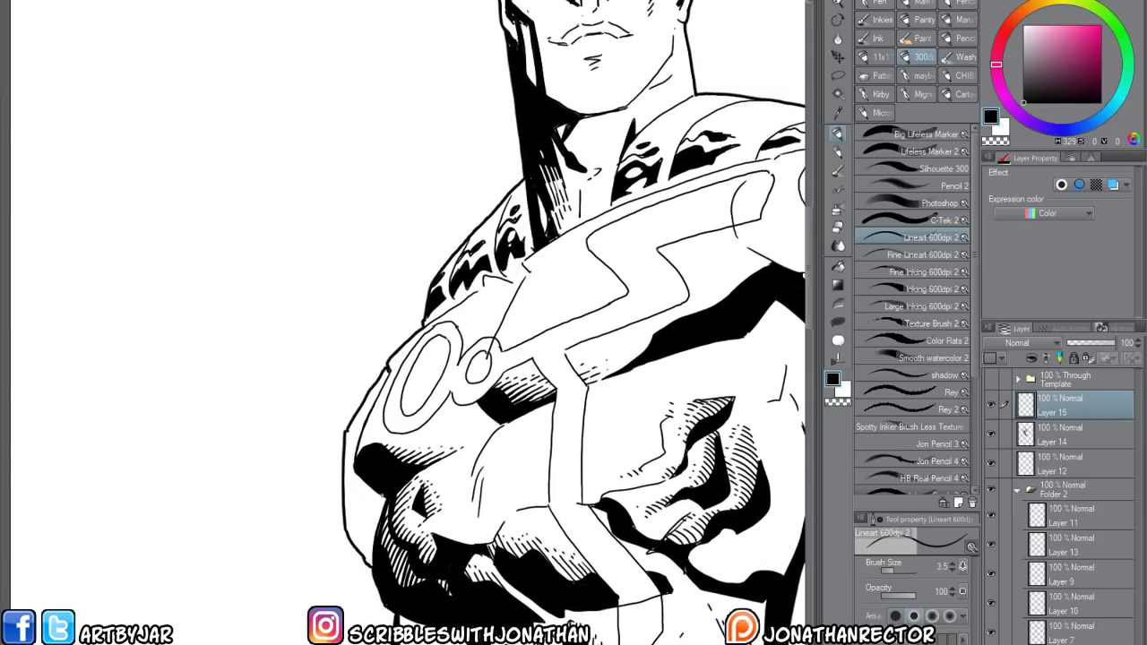
drag(385, 494, 370, 560)
drag(362, 517, 361, 550)
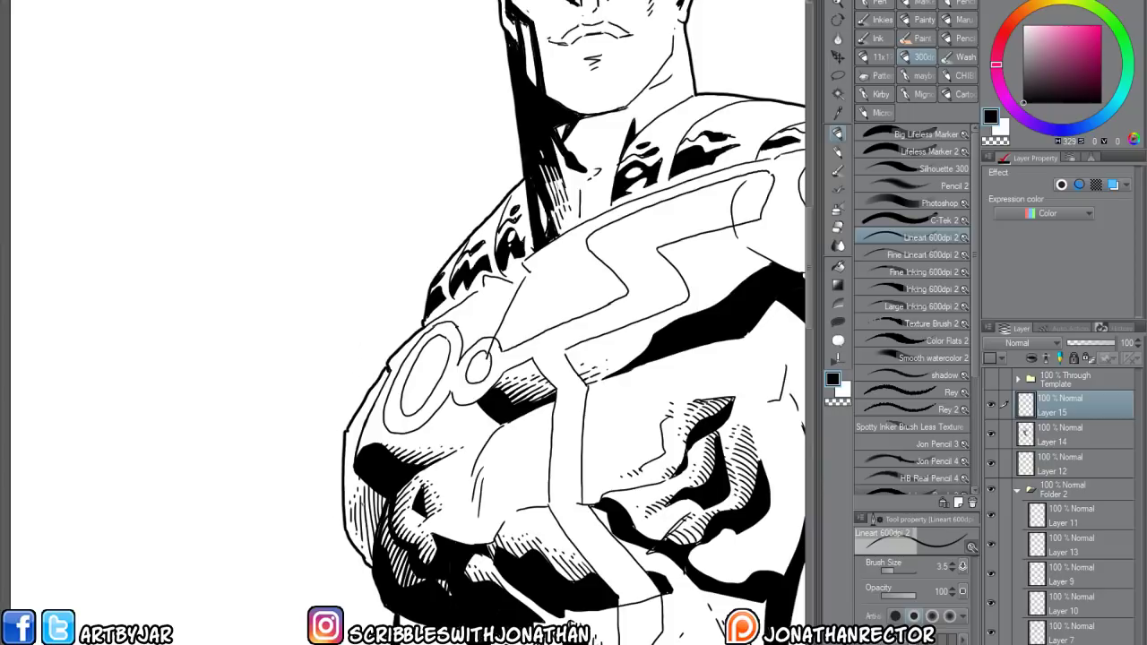
mouse_move(375, 504)
mouse_down()
mouse_move(346, 525)
mouse_move(344, 555)
mouse_up()
drag(378, 547, 345, 558)
drag(377, 539, 351, 569)
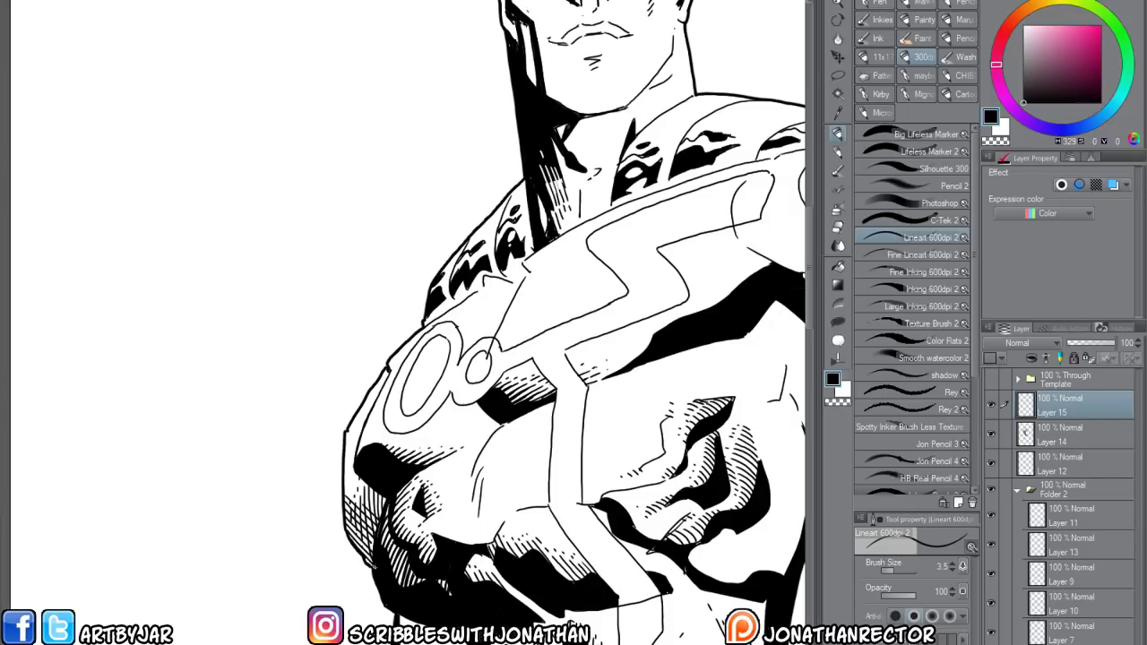
Extend the cross-hatching toward the top of the narrow arm section and refine it with white strokes
drag(357, 493, 350, 501)
drag(380, 502, 347, 512)
key(x)
mouse_move(373, 518)
mouse_down()
mouse_move(346, 541)
mouse_move(342, 473)
mouse_up()
key(x)
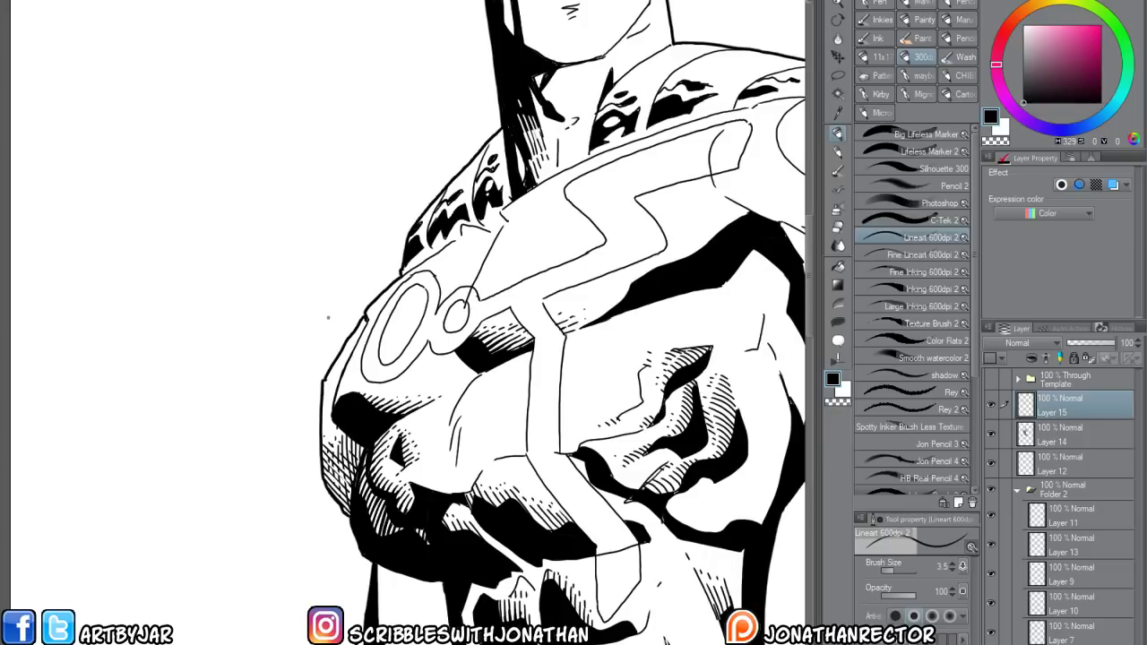
drag(485, 407, 434, 511)
drag(571, 405, 542, 470)
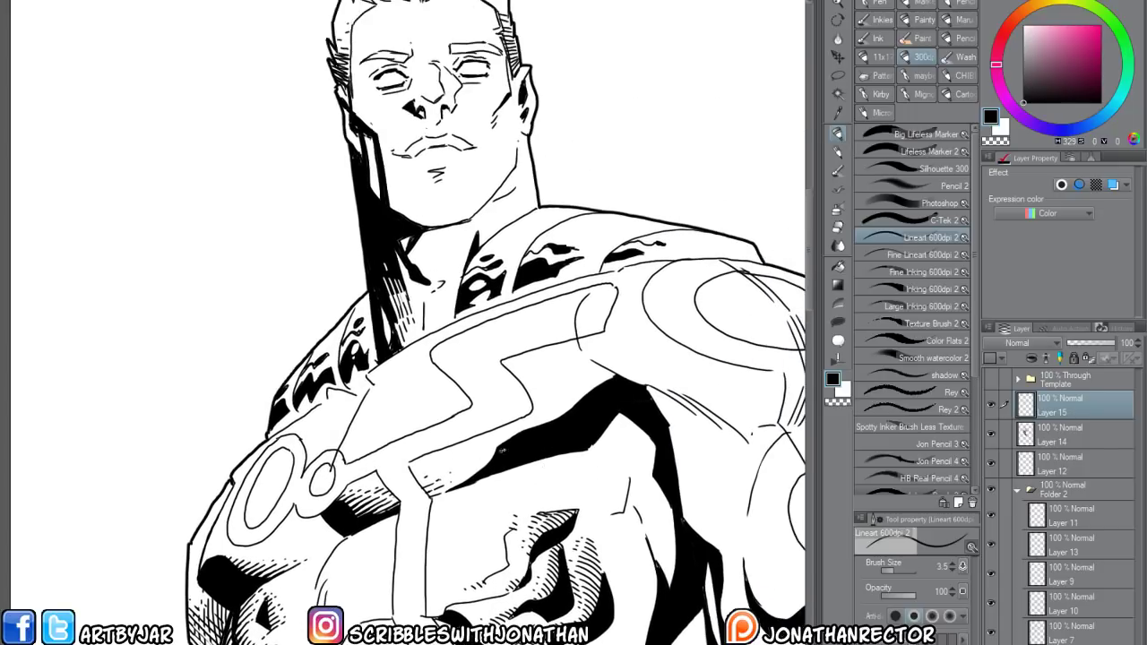
mouse_move(455, 484)
mouse_down()
mouse_move(495, 459)
mouse_move(473, 464)
mouse_move(481, 457)
mouse_up()
drag(559, 417, 396, 597)
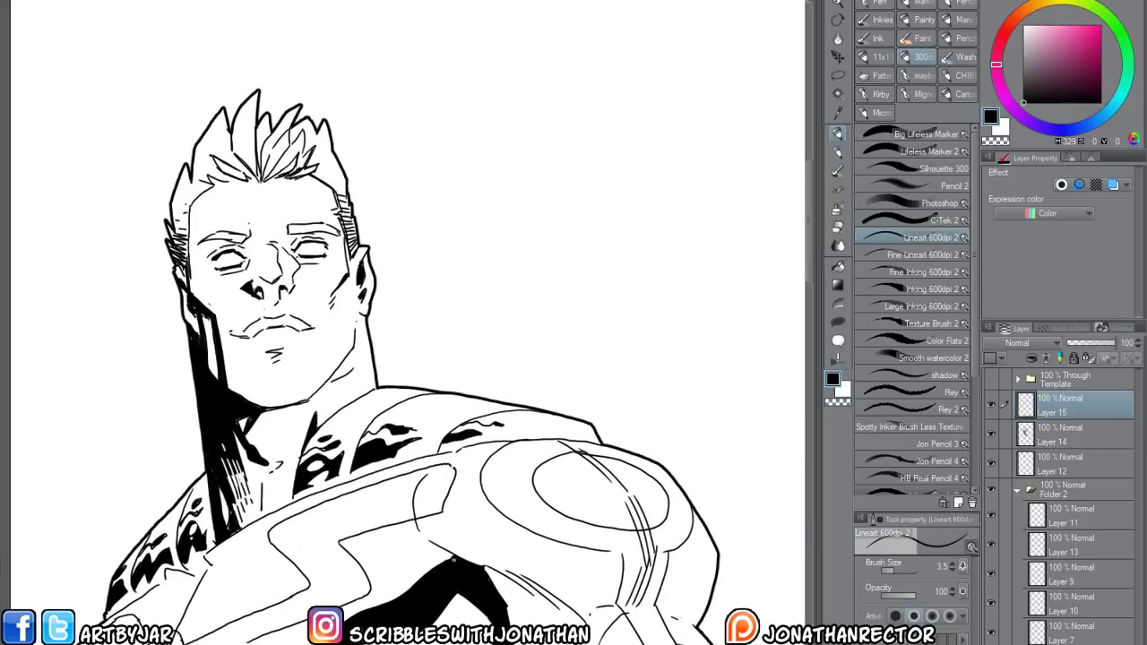
Hatch the upper chest beneath the lightning emblem and the suit strap where it crosses the chest shadows
mouse_move(426, 541)
mouse_down()
mouse_move(455, 560)
mouse_move(392, 541)
mouse_up()
drag(348, 602, 574, 480)
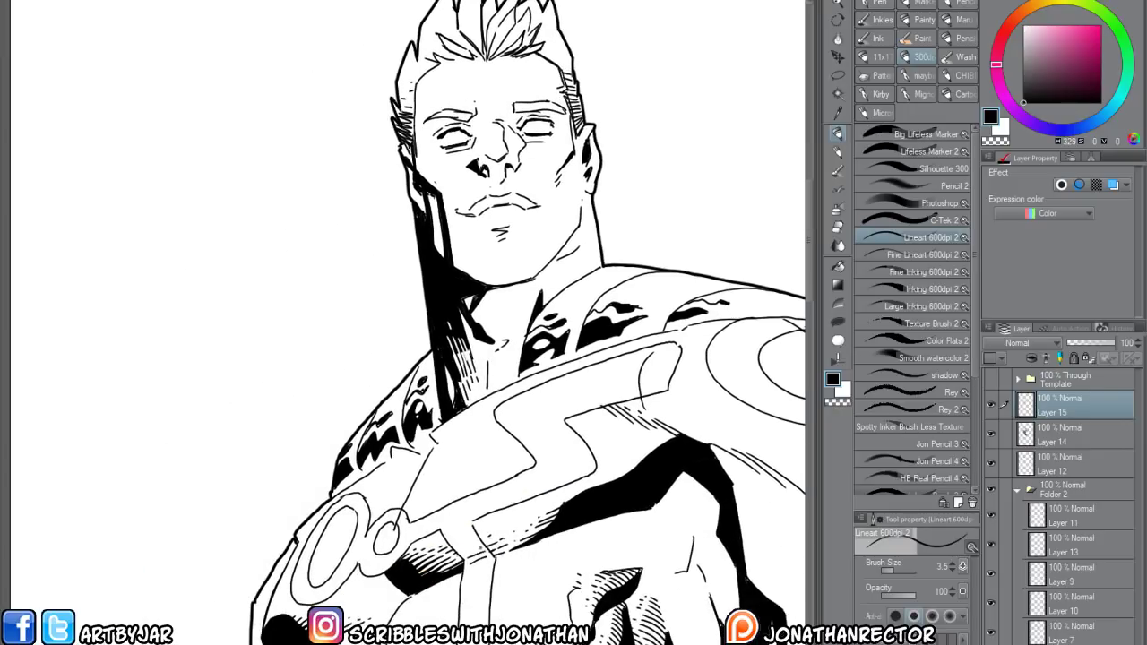
drag(460, 551, 479, 544)
drag(397, 602, 408, 400)
drag(518, 516, 496, 518)
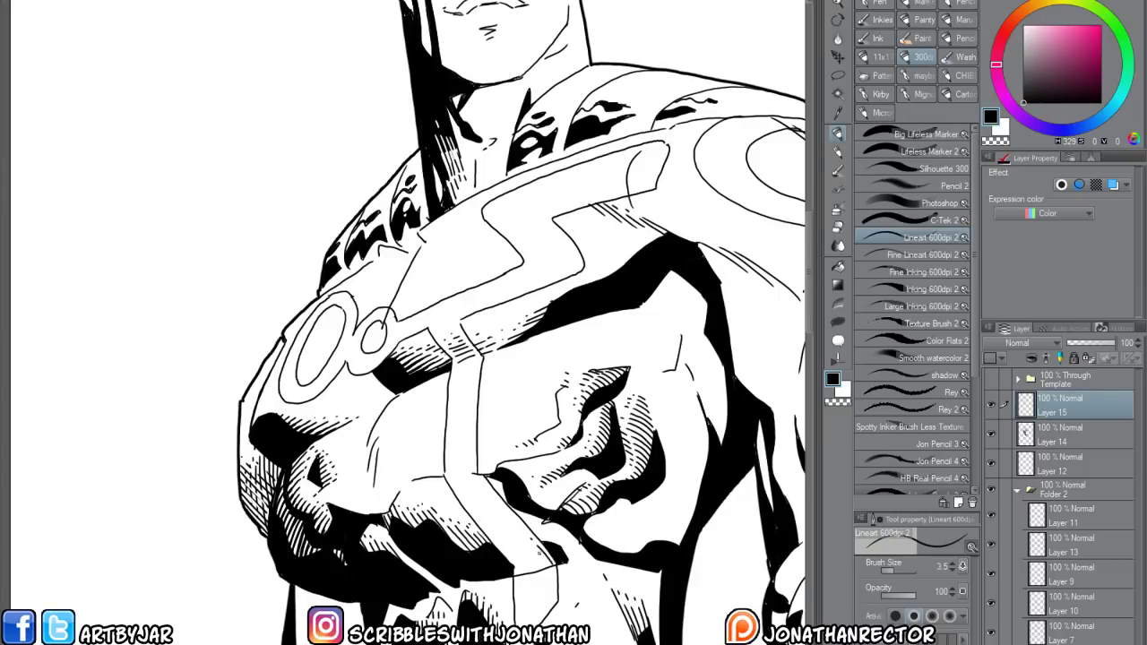
mouse_move(543, 548)
mouse_down()
mouse_move(529, 568)
mouse_move(498, 555)
mouse_move(505, 577)
mouse_up()
drag(475, 460, 466, 476)
mouse_move(470, 461)
mouse_down()
mouse_move(460, 475)
mouse_move(453, 458)
mouse_move(276, 463)
mouse_up()
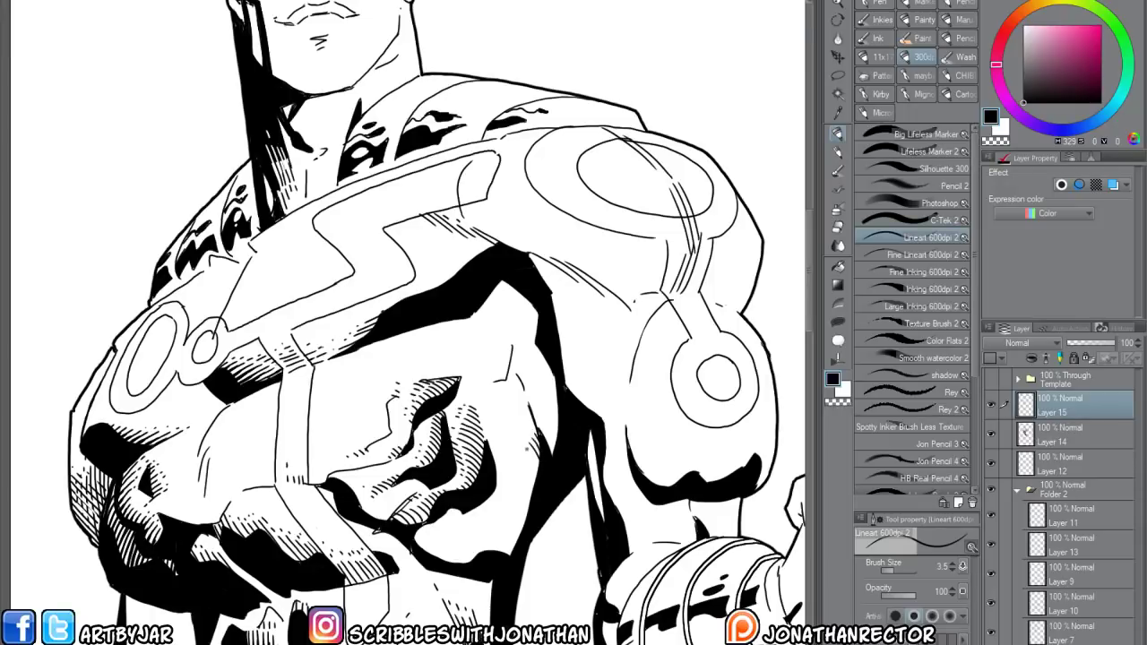
Hatch along the outer and lower edges of the figure's left pectoral with fine curved lines
mouse_move(527, 449)
mouse_down()
mouse_move(541, 472)
mouse_move(514, 504)
mouse_move(526, 513)
mouse_move(519, 531)
mouse_move(509, 517)
mouse_move(520, 538)
mouse_move(509, 557)
mouse_up()
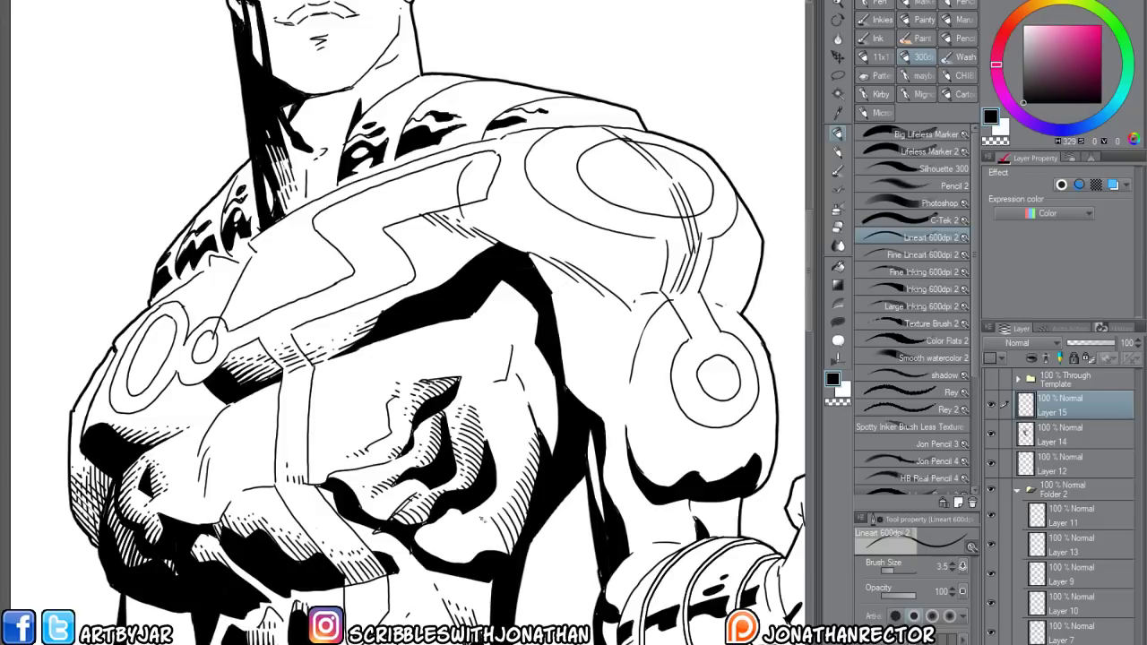
mouse_move(499, 518)
mouse_down()
mouse_move(482, 553)
mouse_move(470, 546)
mouse_move(451, 563)
mouse_up()
drag(455, 523, 443, 539)
mouse_move(466, 534)
mouse_down()
mouse_move(450, 564)
mouse_move(410, 550)
mouse_up()
drag(423, 527, 416, 537)
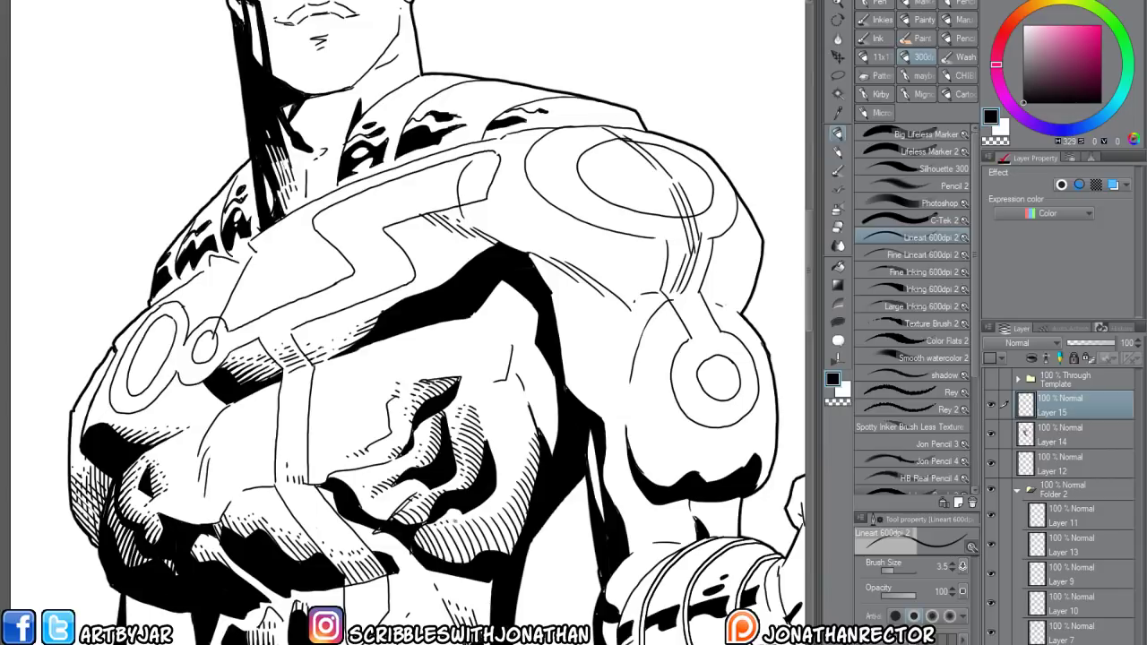
mouse_move(476, 511)
mouse_down()
mouse_move(466, 520)
mouse_move(480, 518)
mouse_up()
key(e)
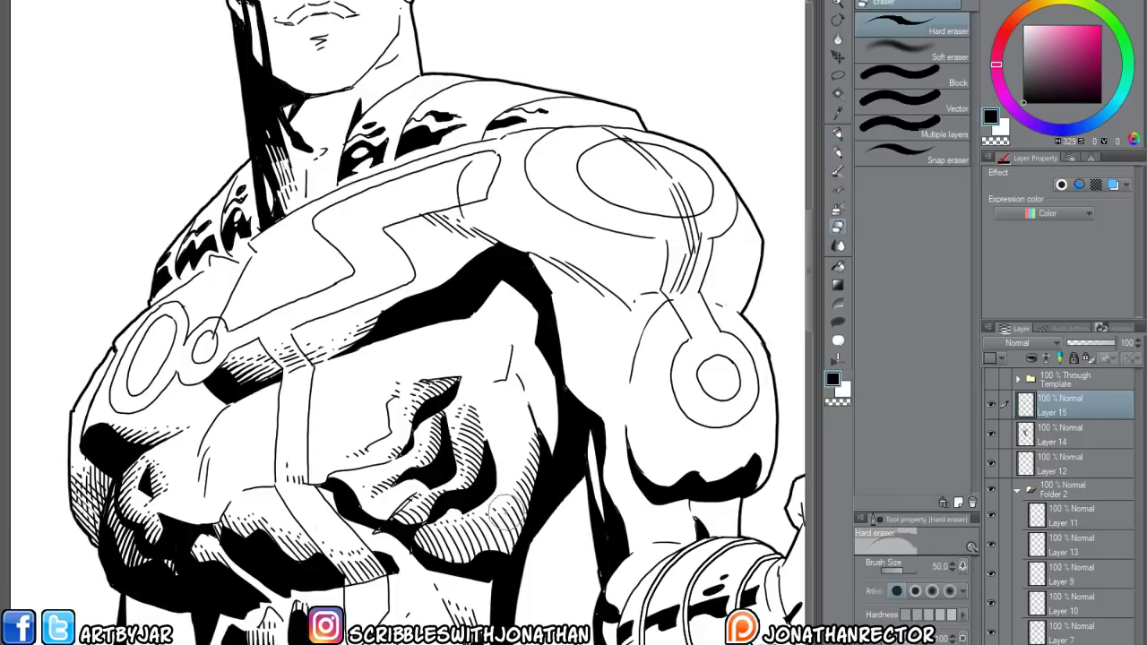
key(p)
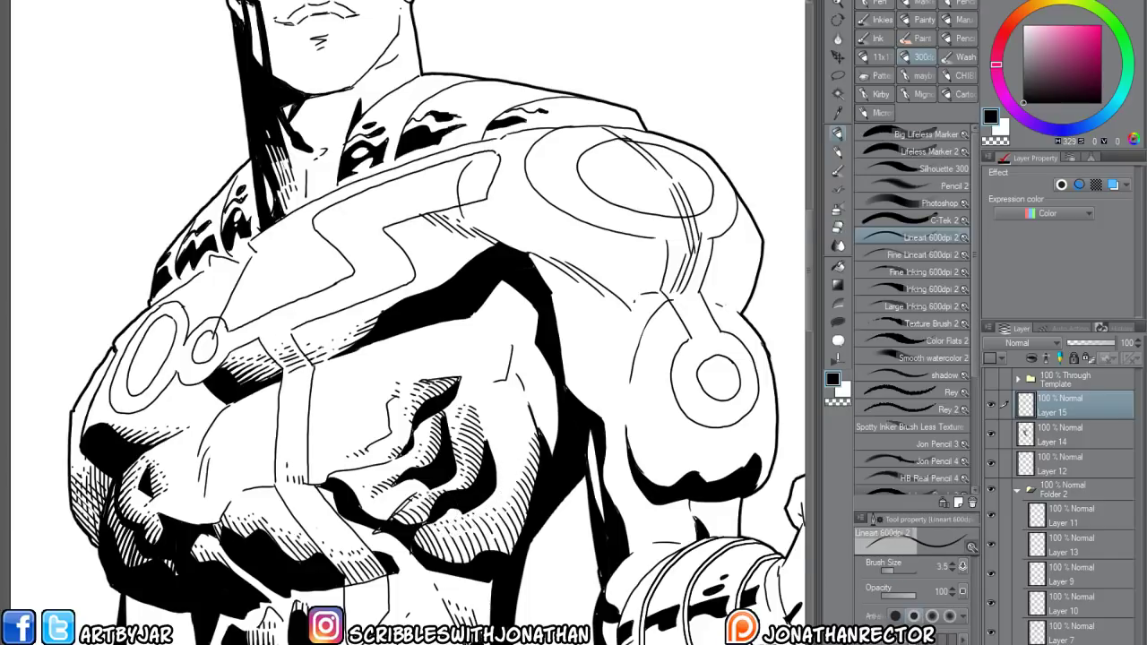
Cross-hatch the lower curve of the figure's left pectoral over the existing hatch lines
mouse_move(433, 510)
mouse_down()
mouse_move(430, 542)
mouse_move(498, 453)
mouse_move(534, 505)
mouse_up()
mouse_move(564, 448)
mouse_down()
mouse_move(532, 494)
mouse_move(491, 513)
mouse_up()
mouse_move(532, 472)
mouse_down()
mouse_move(475, 510)
mouse_move(459, 497)
mouse_up()
drag(574, 424, 561, 444)
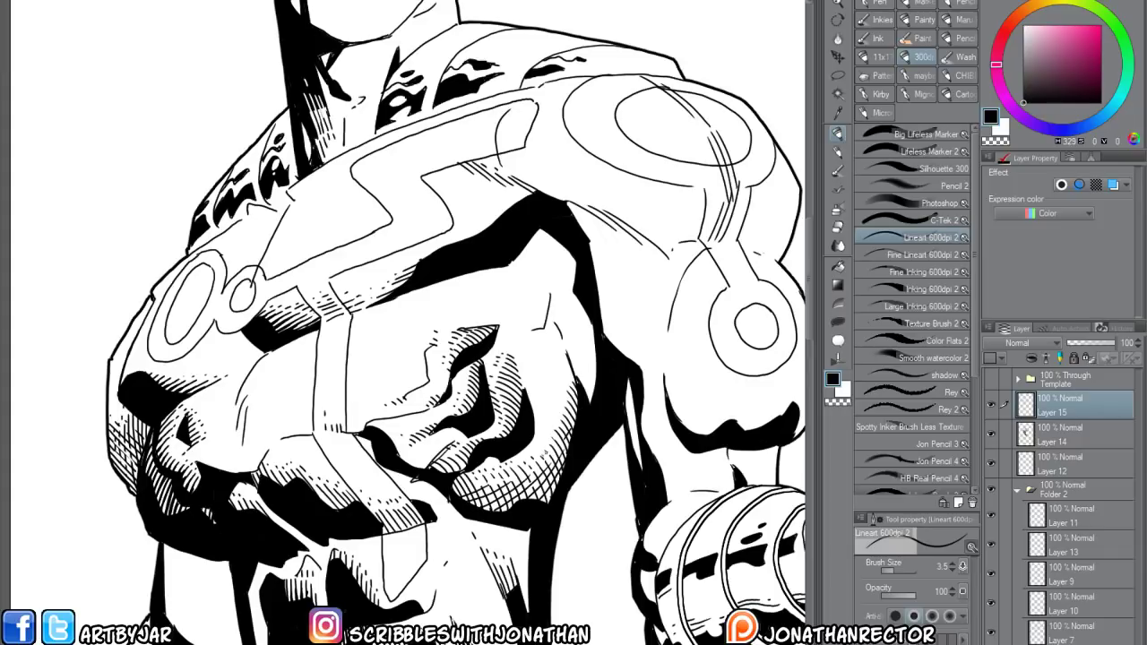
mouse_move(468, 493)
mouse_down()
mouse_move(460, 498)
mouse_move(491, 515)
mouse_up()
mouse_move(516, 496)
mouse_down()
mouse_move(495, 512)
mouse_move(538, 487)
mouse_up()
drag(559, 460, 538, 498)
drag(564, 464, 547, 491)
drag(462, 482, 459, 500)
mouse_move(466, 480)
mouse_down()
mouse_move(462, 500)
mouse_move(502, 513)
mouse_up()
mouse_move(508, 491)
mouse_down()
mouse_move(500, 509)
mouse_move(543, 507)
mouse_move(552, 487)
mouse_up()
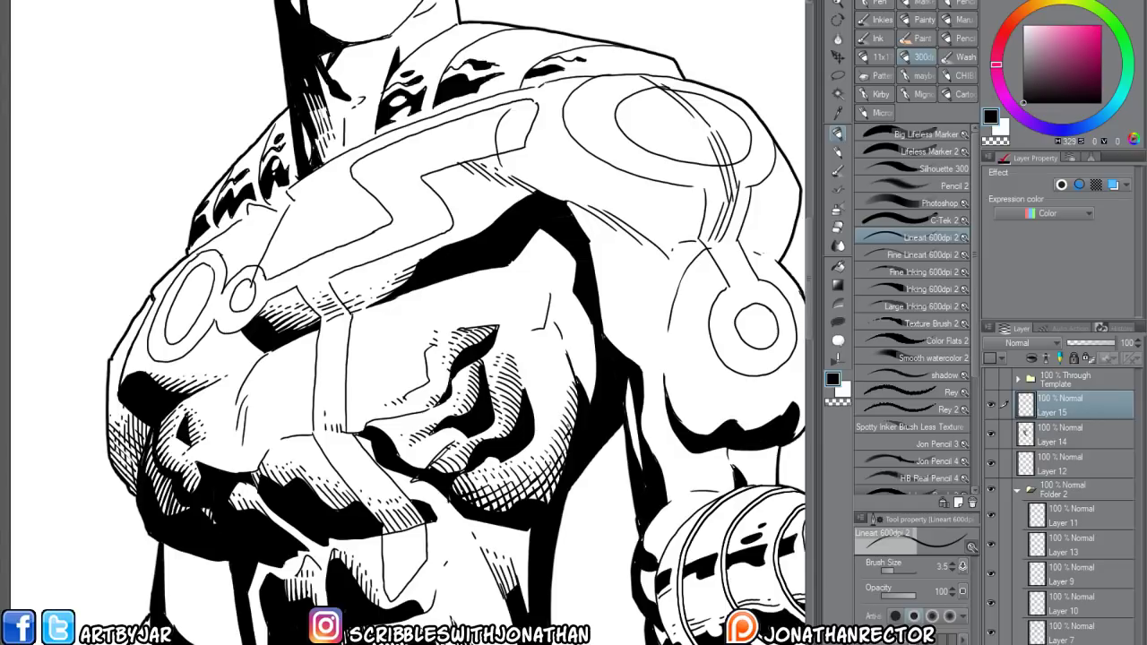
Extend the hatching up the outer edge of the left pectoral and around the black folds at its center
drag(574, 424, 569, 434)
mouse_move(573, 418)
mouse_down()
mouse_move(567, 428)
mouse_move(570, 415)
mouse_up()
mouse_move(579, 390)
mouse_down()
mouse_move(573, 406)
mouse_move(558, 390)
mouse_up()
drag(473, 391, 480, 431)
drag(470, 371, 480, 364)
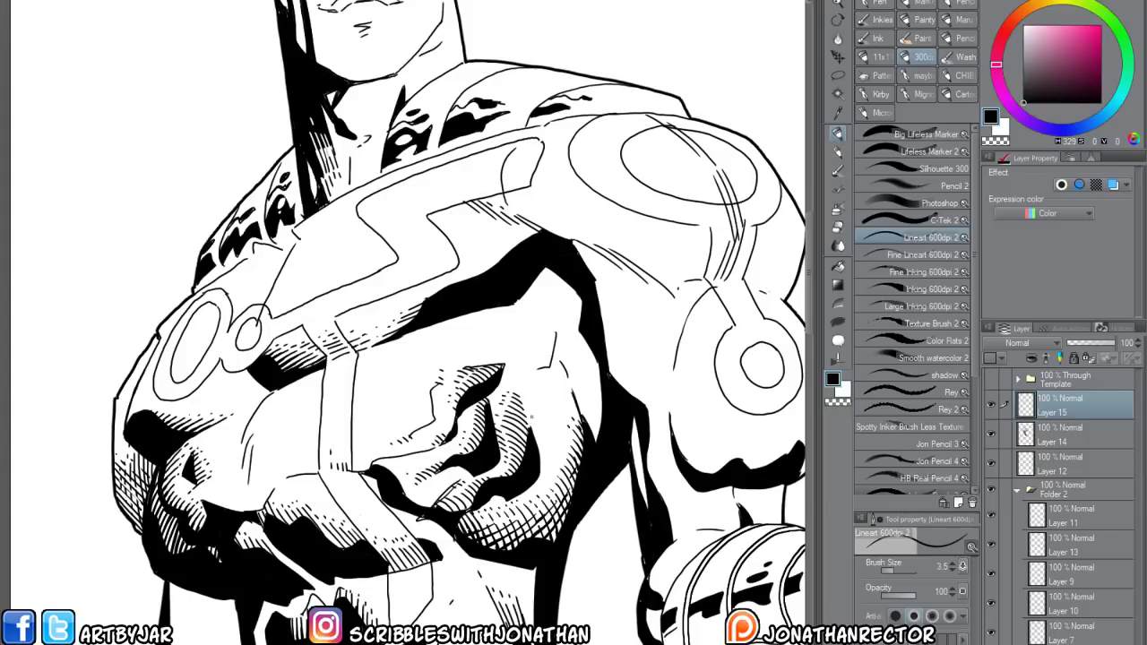
mouse_move(527, 435)
mouse_down()
mouse_move(511, 449)
mouse_move(513, 474)
mouse_up()
drag(401, 519, 391, 617)
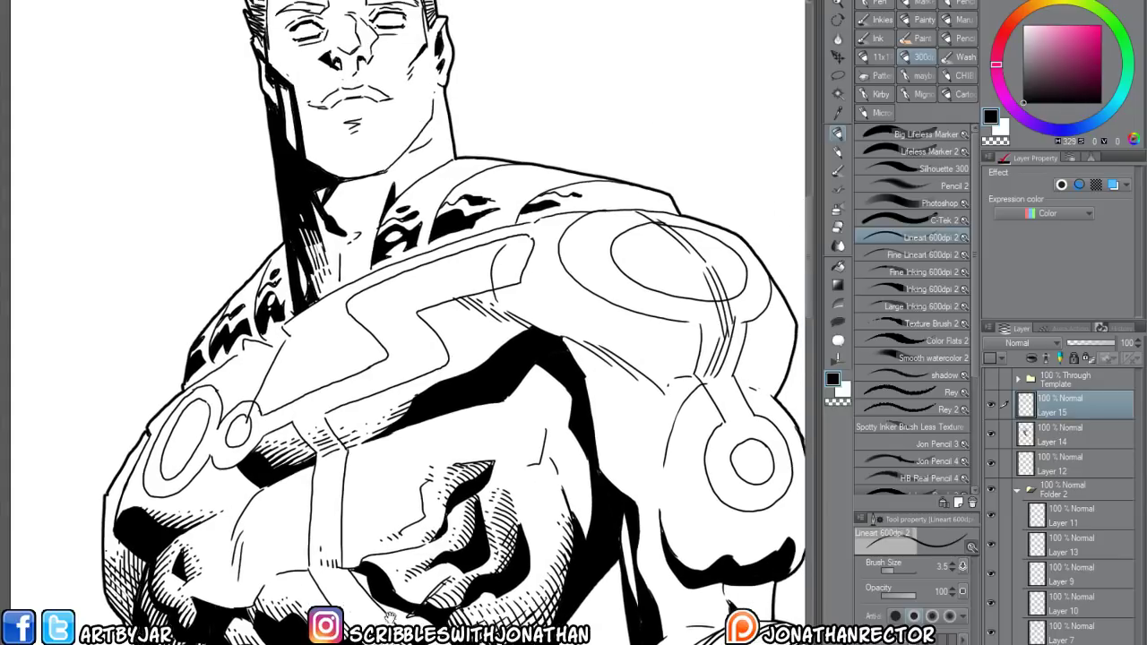
mouse_move(489, 465)
mouse_down()
mouse_move(454, 487)
mouse_move(463, 473)
mouse_up()
drag(462, 475, 444, 501)
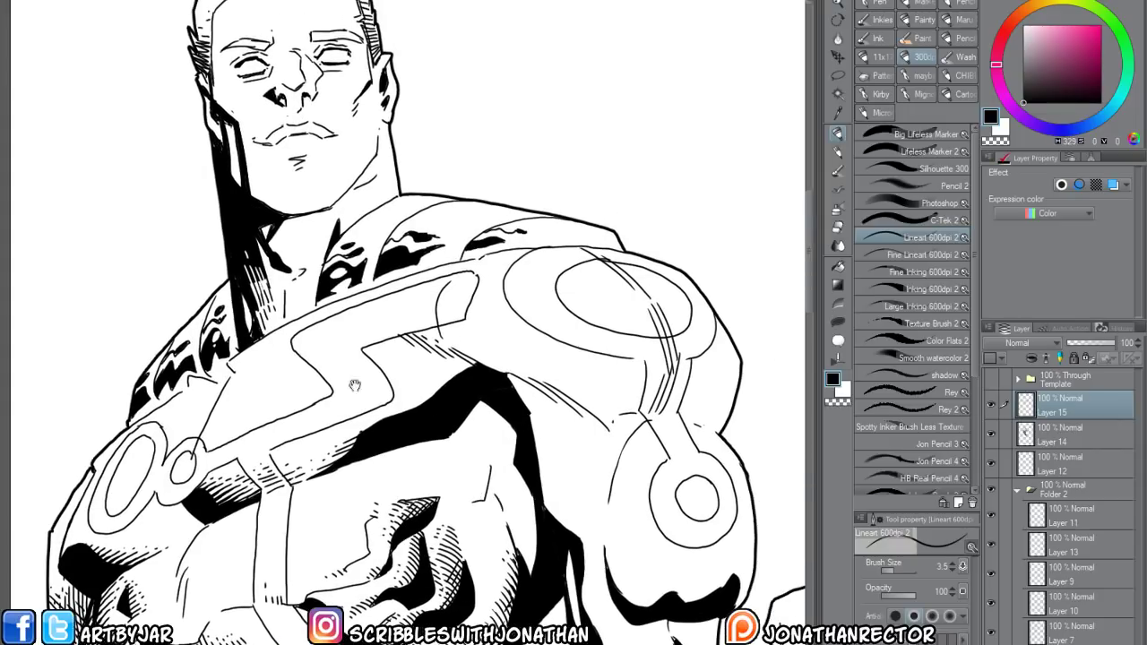
Hatch the top corner of the left pectoral just below the black armpit shadow
drag(412, 436, 405, 474)
mouse_move(487, 490)
mouse_down()
mouse_move(470, 504)
mouse_move(459, 493)
mouse_move(495, 503)
mouse_up()
mouse_move(502, 491)
mouse_down()
mouse_move(456, 460)
mouse_move(494, 472)
mouse_move(458, 447)
mouse_up()
drag(512, 479, 470, 442)
drag(507, 469, 472, 438)
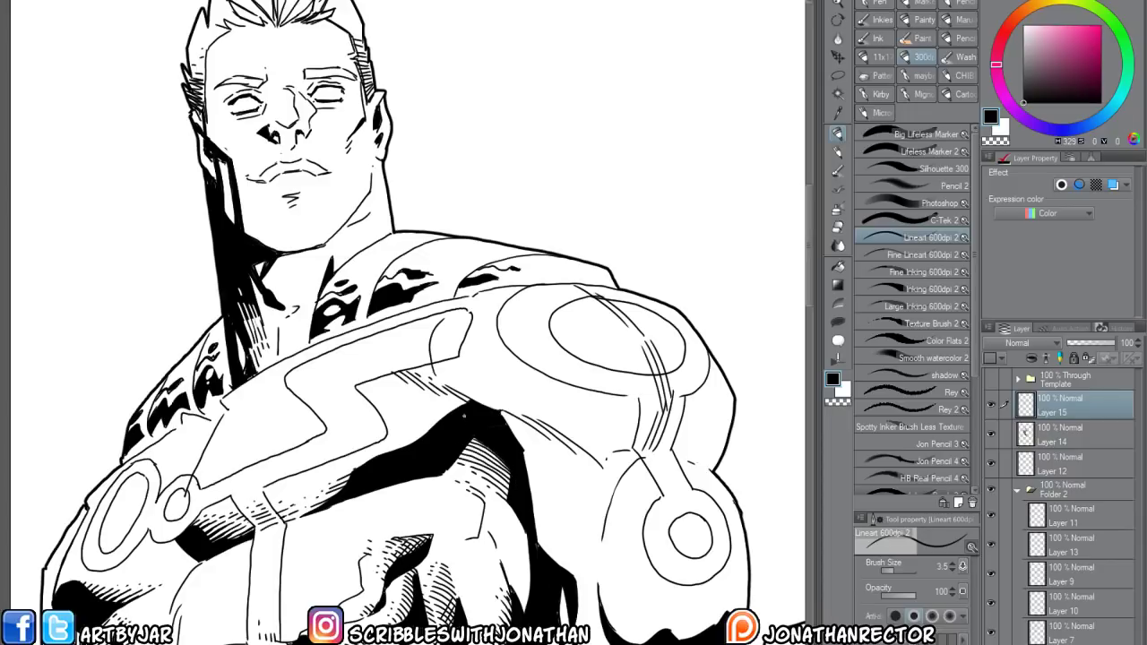
Review the inked torso and the whole figure from different distances to judge the balance of the hatching
drag(430, 488, 469, 371)
drag(404, 444, 427, 367)
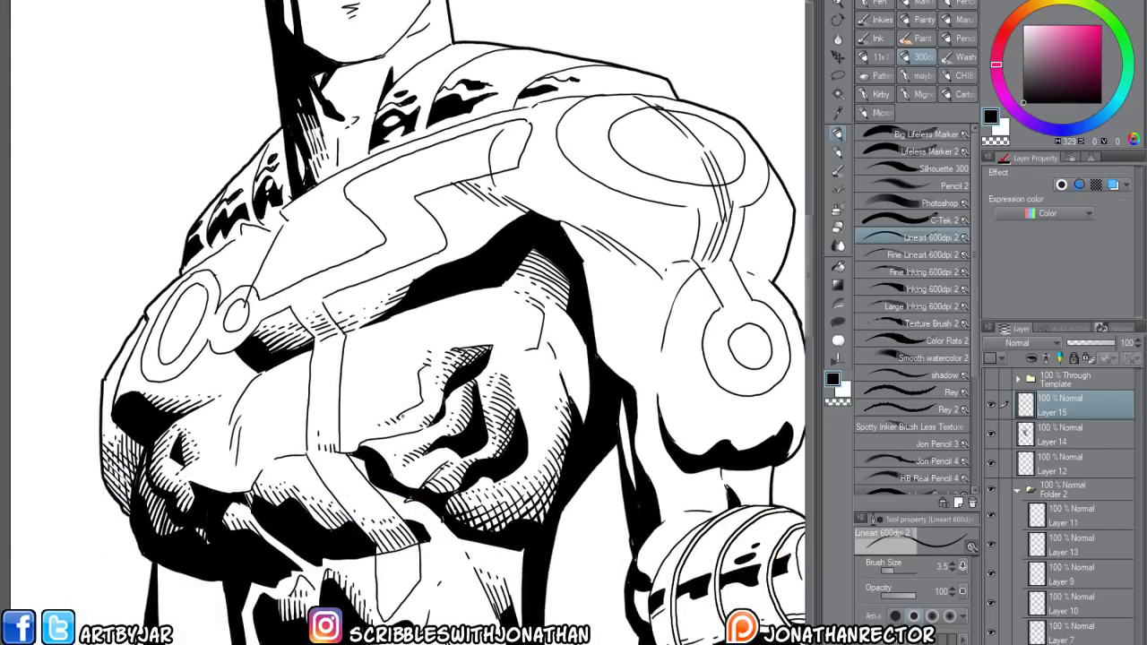
key(ctrl+minus)
drag(403, 417, 488, 279)
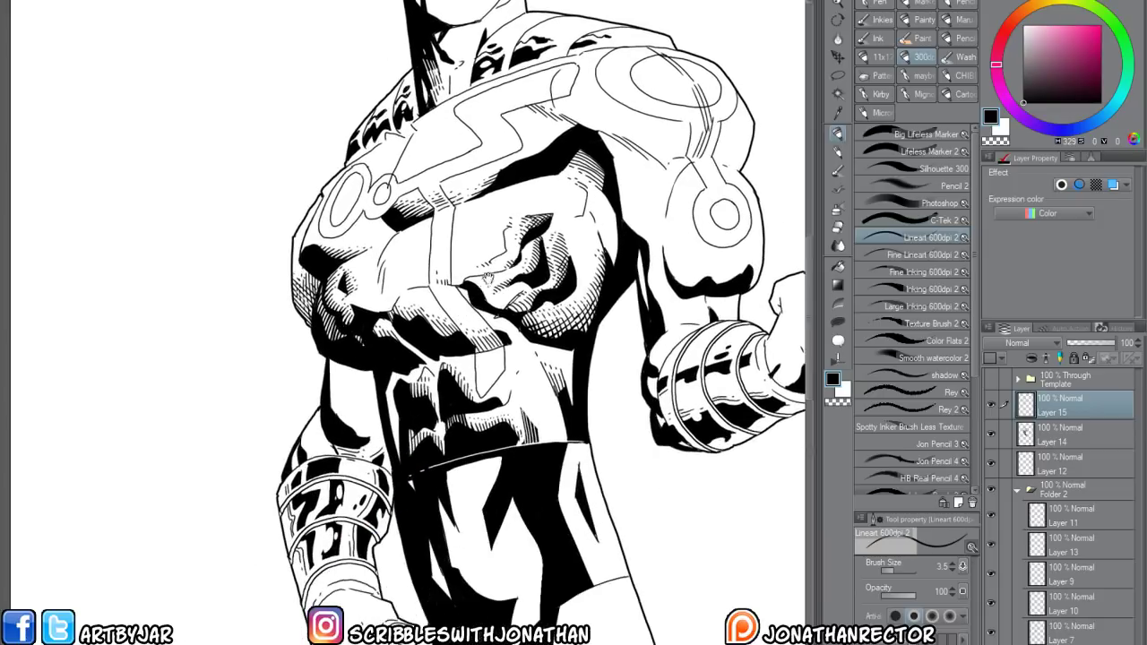
drag(358, 299, 318, 456)
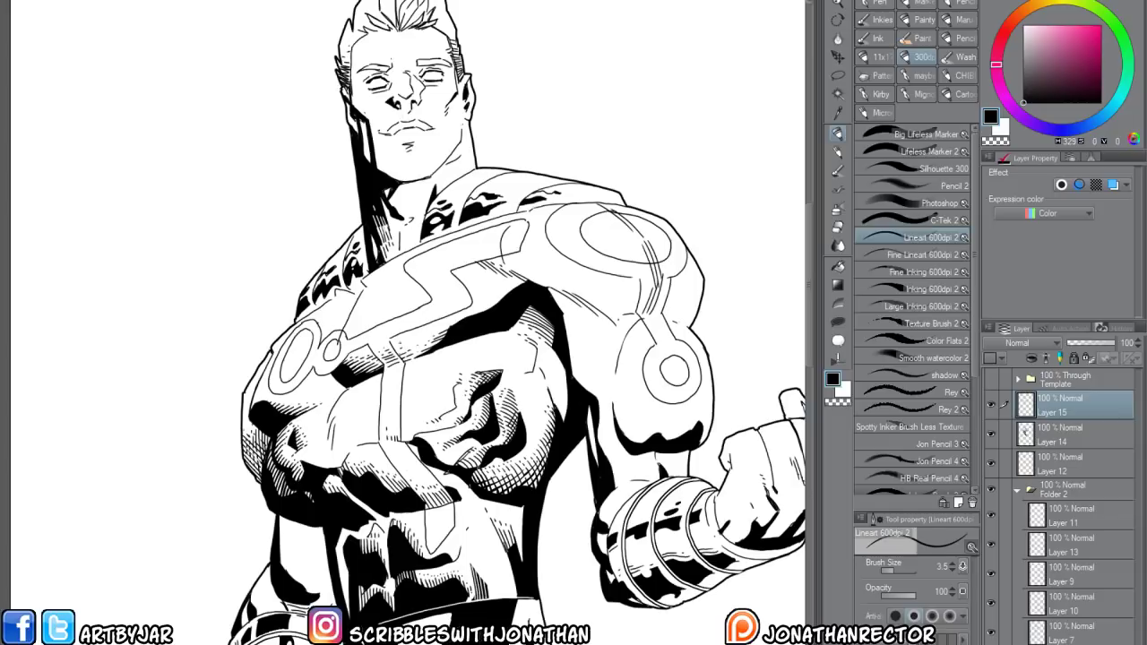
drag(265, 532, 286, 581)
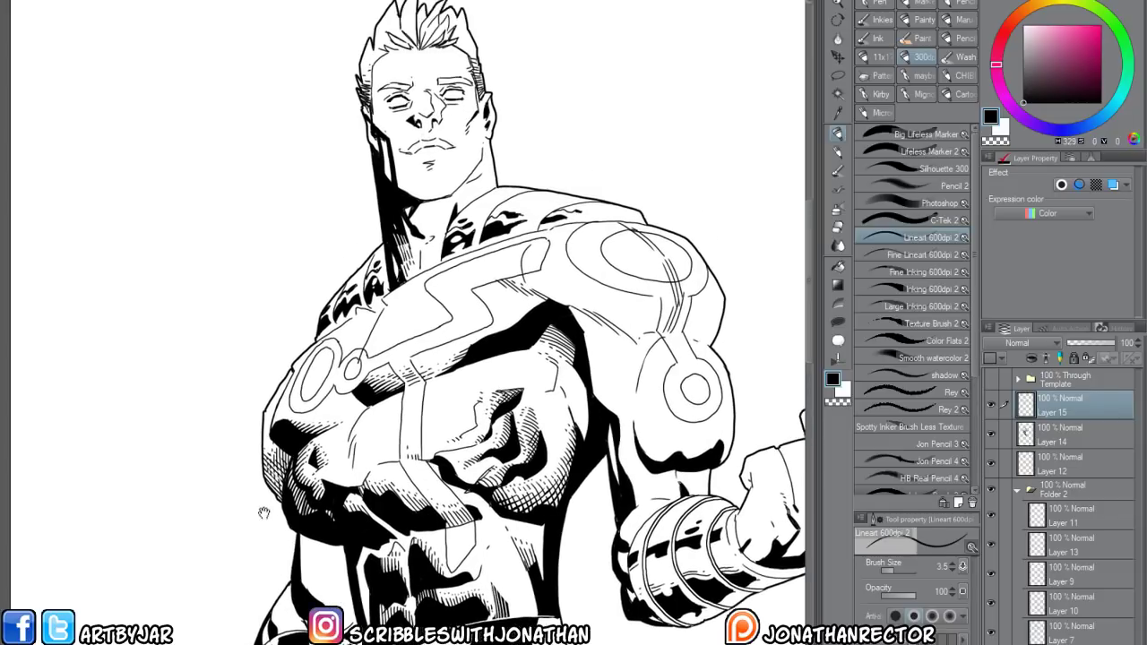
drag(264, 513, 218, 378)
scroll(218, 378, down, 5)
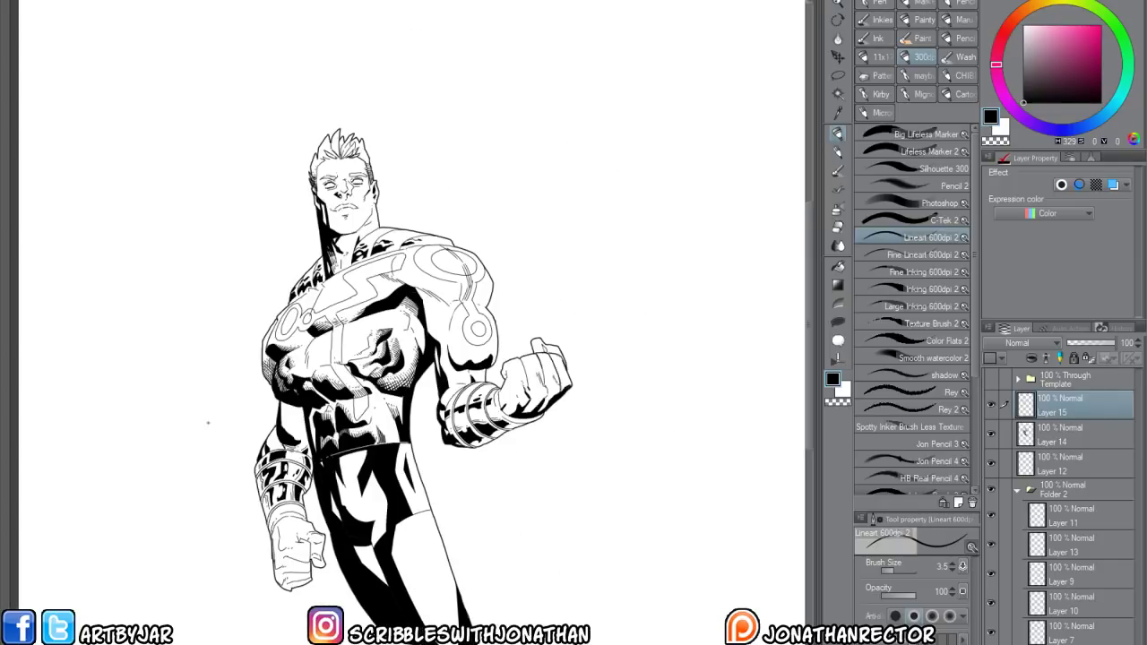
Hatch the upper section of the figure's right arm between the chest shadow and the bracer
scroll(208, 423, up, 5)
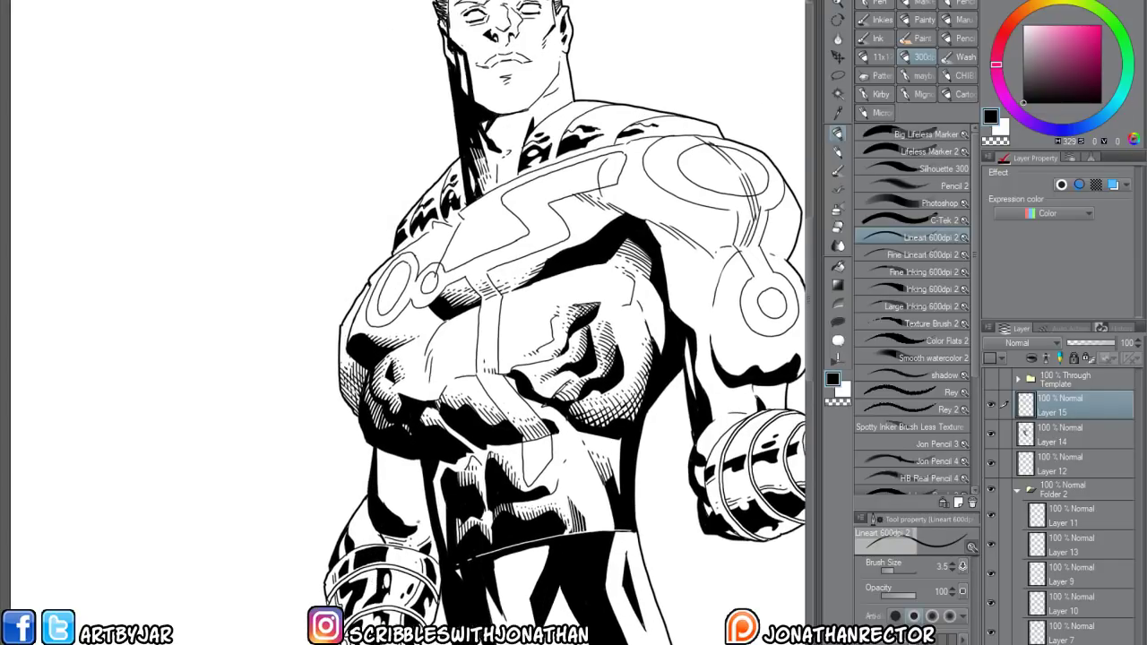
mouse_move(415, 527)
mouse_down()
mouse_move(417, 508)
mouse_move(404, 530)
mouse_move(391, 518)
mouse_up()
mouse_move(401, 471)
mouse_down()
mouse_move(387, 513)
mouse_move(389, 502)
mouse_up()
mouse_move(398, 457)
mouse_down()
mouse_move(386, 510)
mouse_move(378, 459)
mouse_up()
drag(383, 453, 374, 488)
drag(382, 444, 366, 491)
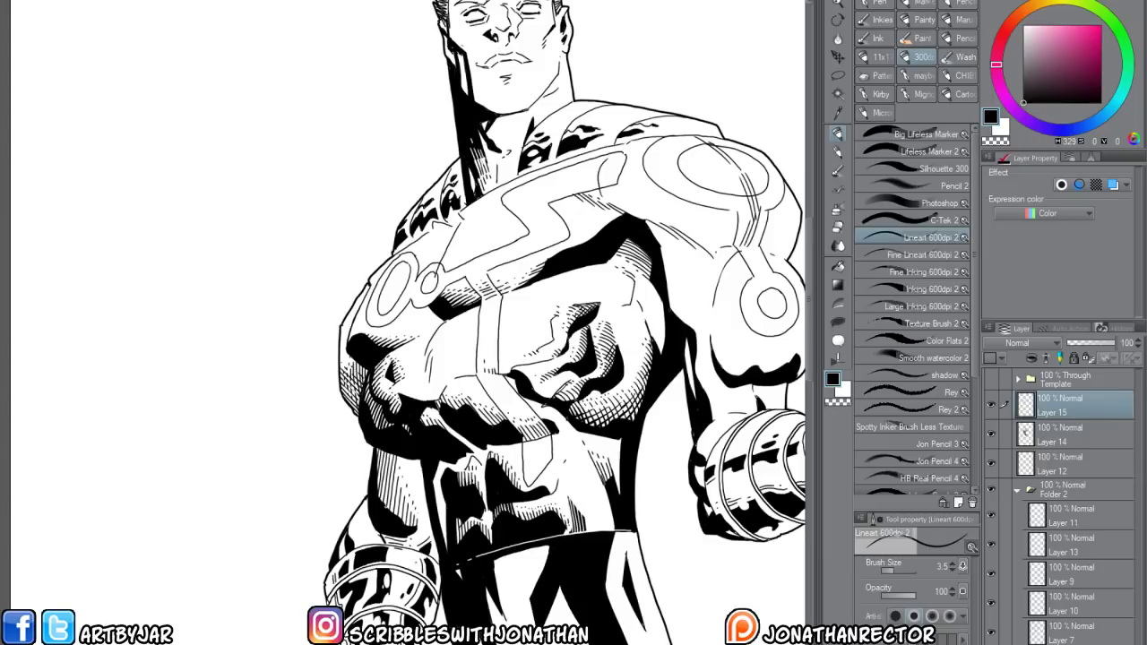
Toggle the visibility of Layer 15 and Layer 14 to compare the inks with and without them
click(990, 409)
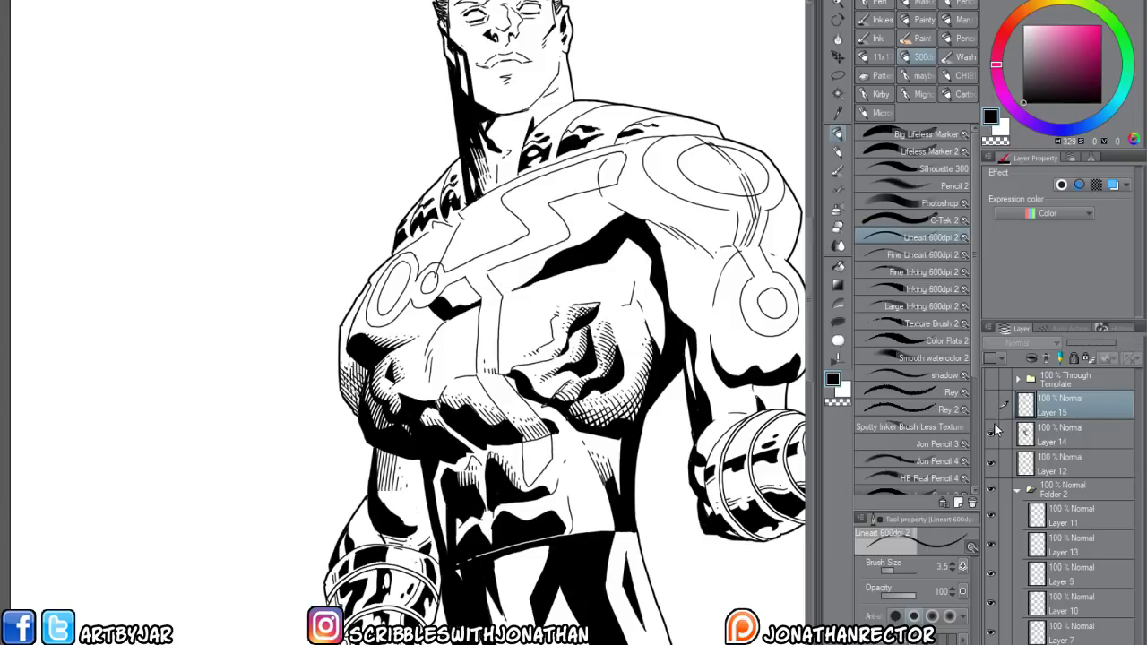
click(990, 433)
mouse_move(540, 547)
mouse_down()
mouse_move(437, 578)
mouse_move(447, 644)
mouse_move(462, 545)
mouse_up()
click(990, 434)
click(990, 408)
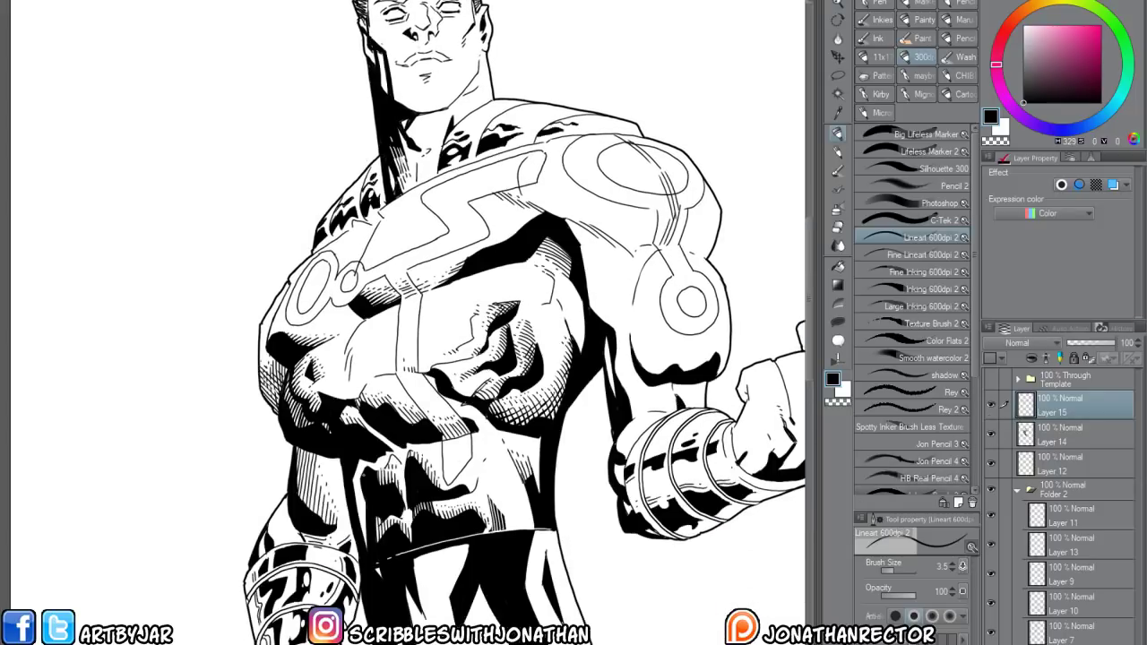
Cross-hatch the right arm above the bracer and refine the edge of its black shadow with white
drag(283, 496, 301, 567)
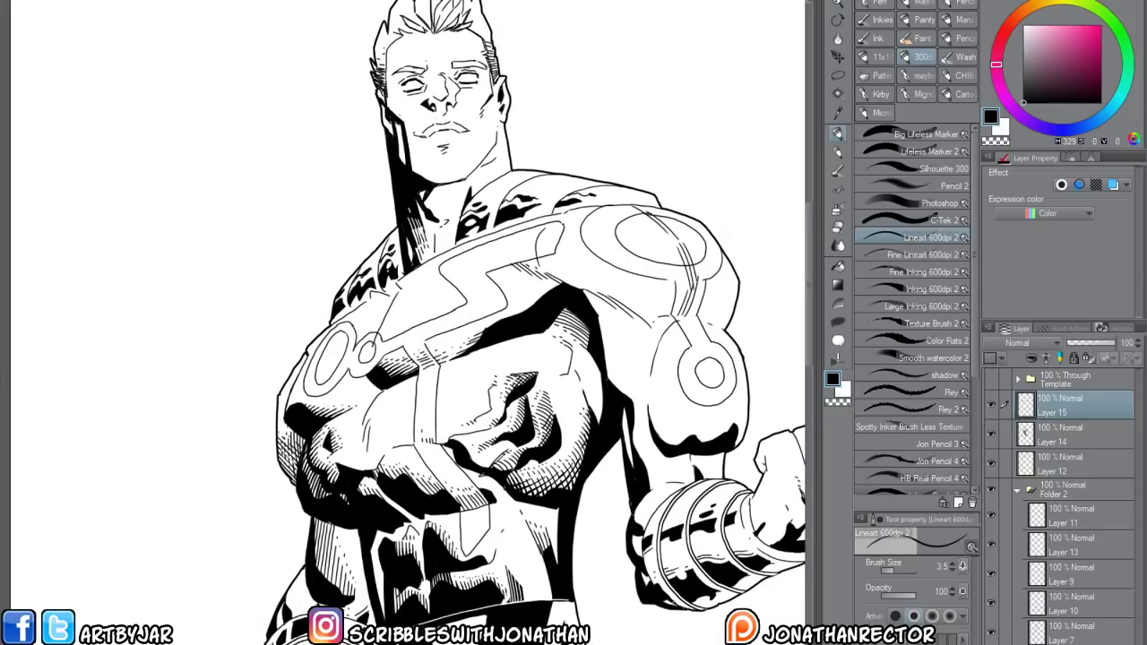
drag(338, 525, 341, 547)
mouse_move(337, 525)
mouse_down()
mouse_move(347, 537)
mouse_move(318, 526)
mouse_move(314, 557)
mouse_up()
mouse_move(336, 545)
mouse_down()
mouse_move(316, 578)
mouse_move(336, 582)
mouse_move(315, 580)
mouse_up()
mouse_move(352, 575)
mouse_down()
mouse_move(325, 586)
mouse_move(340, 597)
mouse_up()
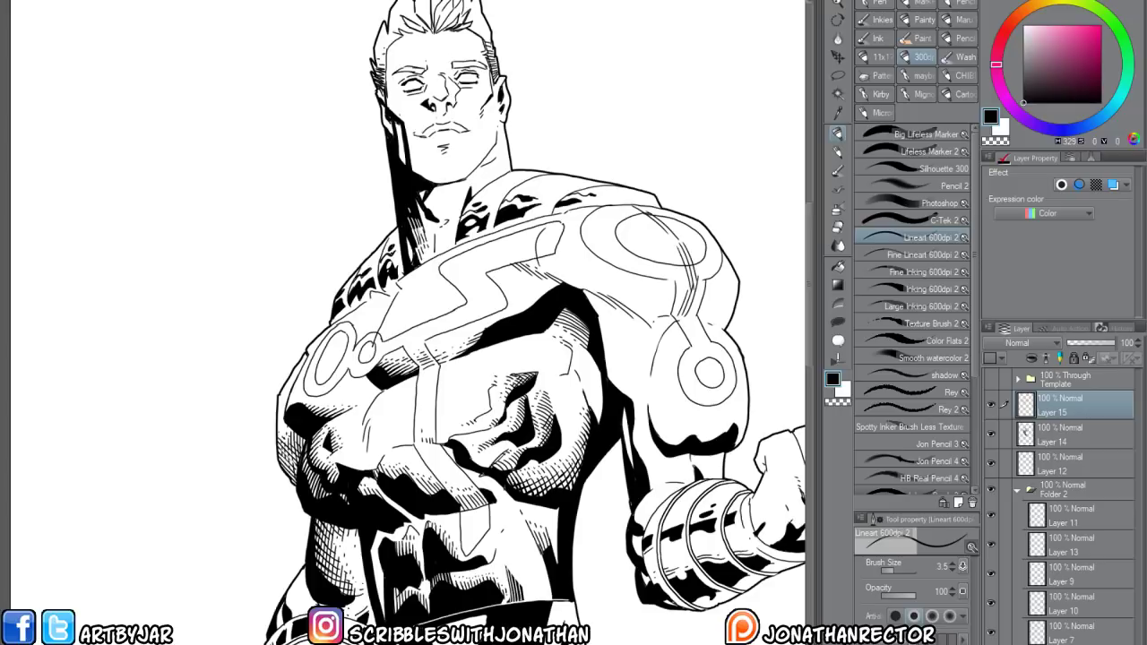
key(x)
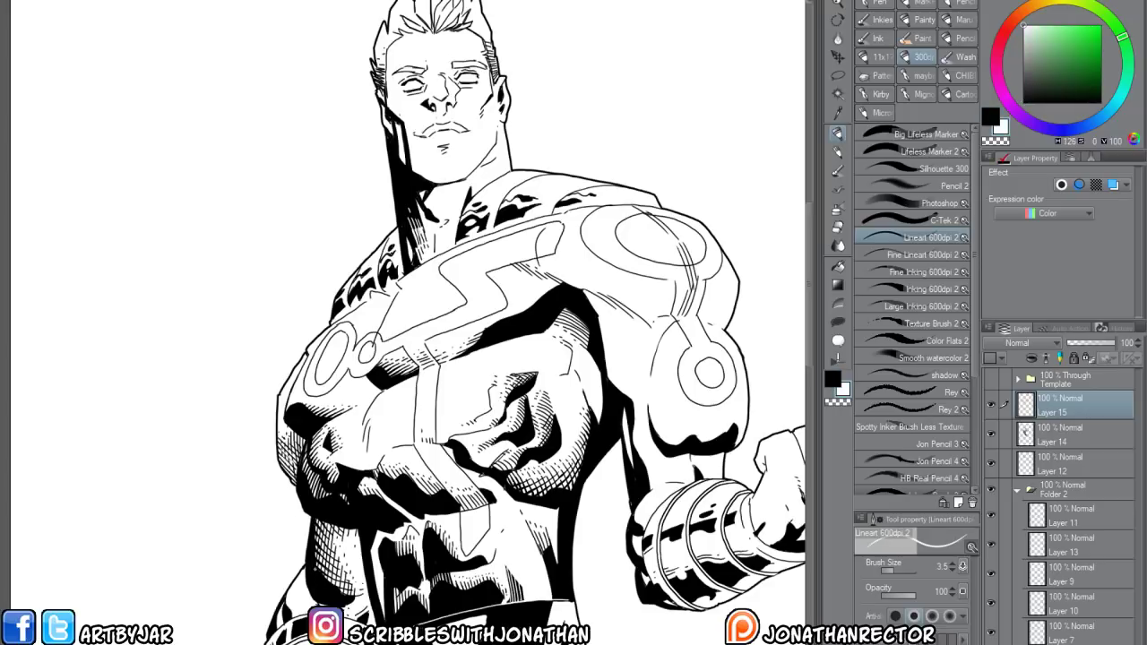
mouse_move(328, 589)
mouse_down()
mouse_move(343, 592)
mouse_move(309, 566)
mouse_up()
key(x)
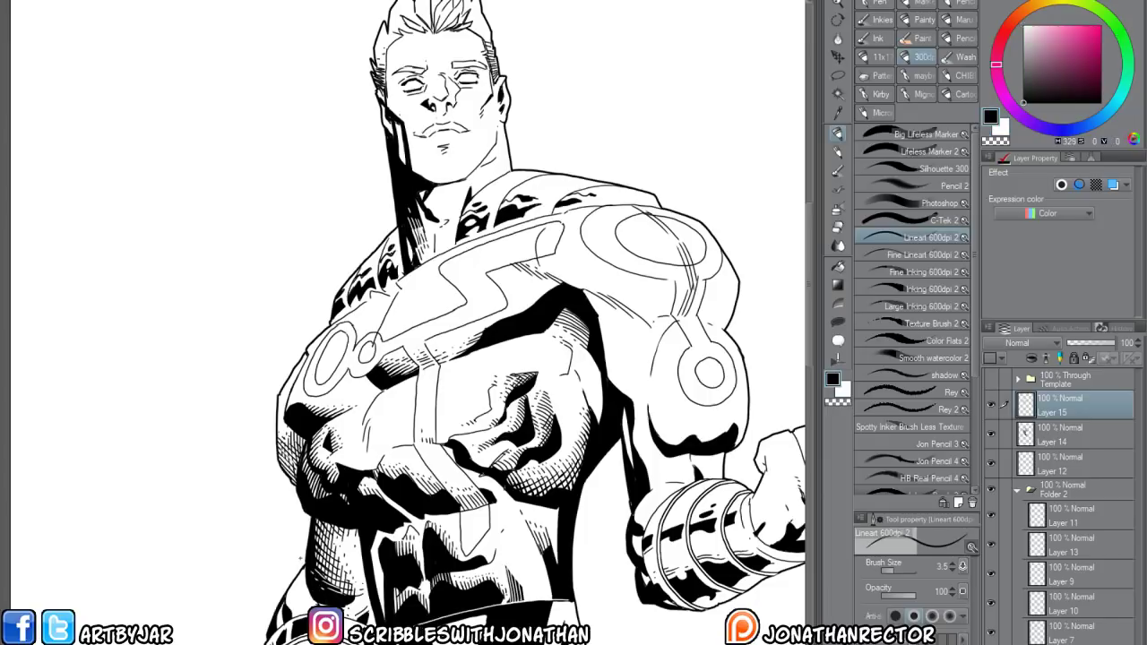
Hatch the outer edge of the right arm just above the bracer, undoing the first stroke
drag(375, 526, 471, 430)
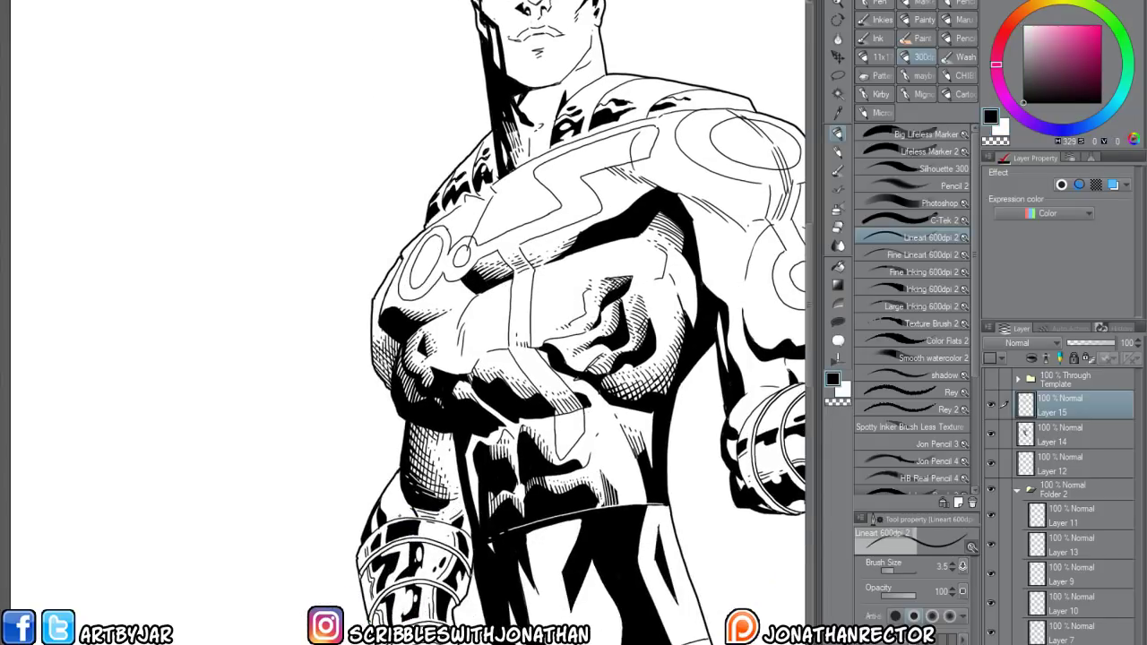
mouse_move(388, 521)
mouse_down()
mouse_move(402, 501)
mouse_move(376, 521)
mouse_up()
key(ctrl+z)
drag(399, 477, 391, 484)
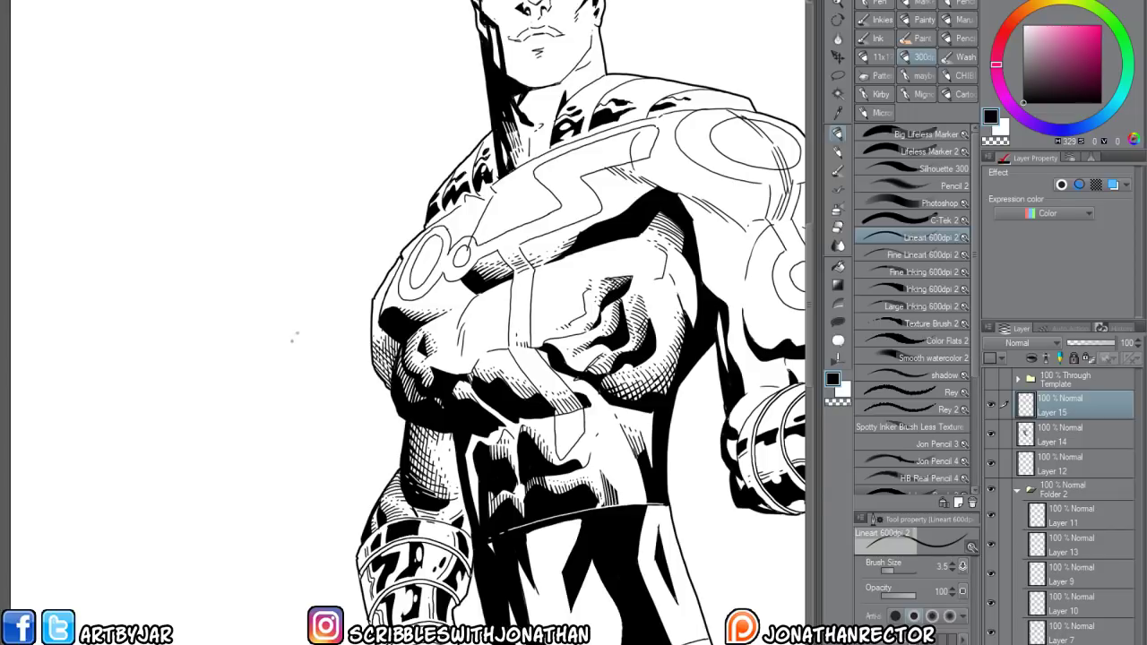
Hatch the fingers and knuckles of the raised left fist with fine lines
drag(343, 440, 217, 409)
key(ctrl+minus)
key(ctrl+minus)
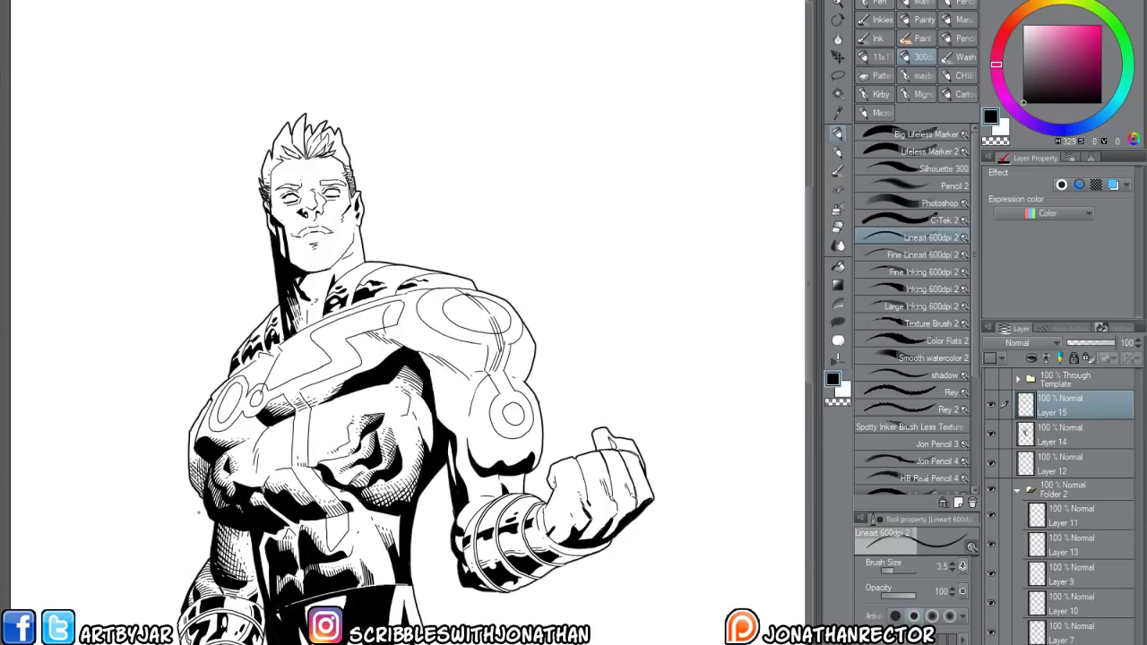
drag(355, 560, 419, 512)
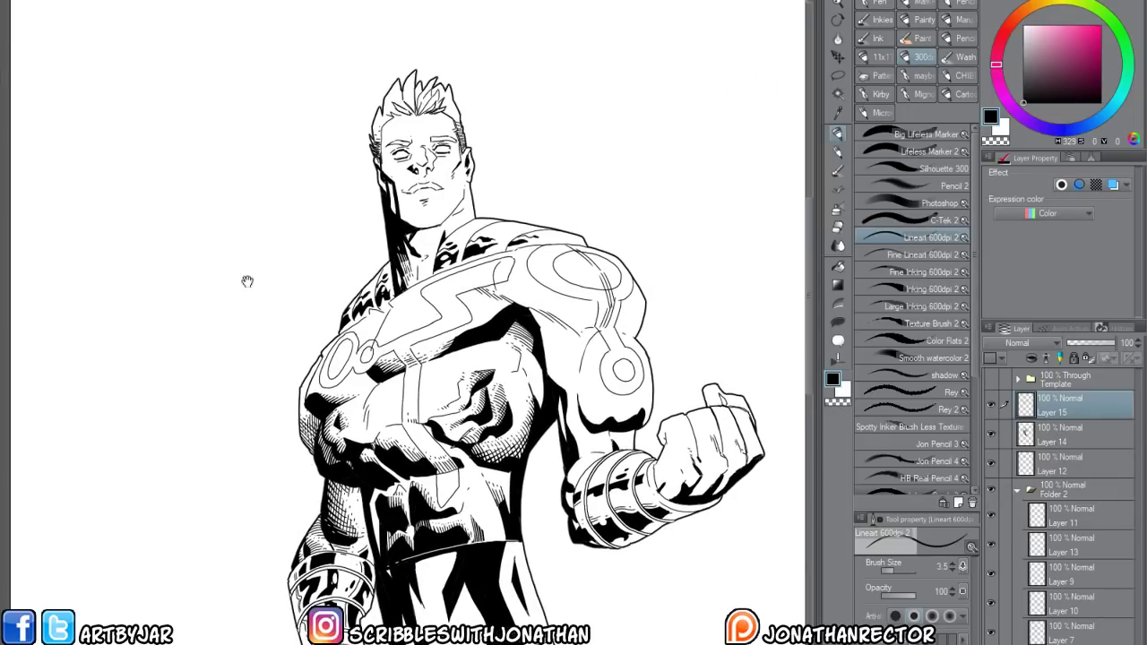
scroll(574, 417, up, 1)
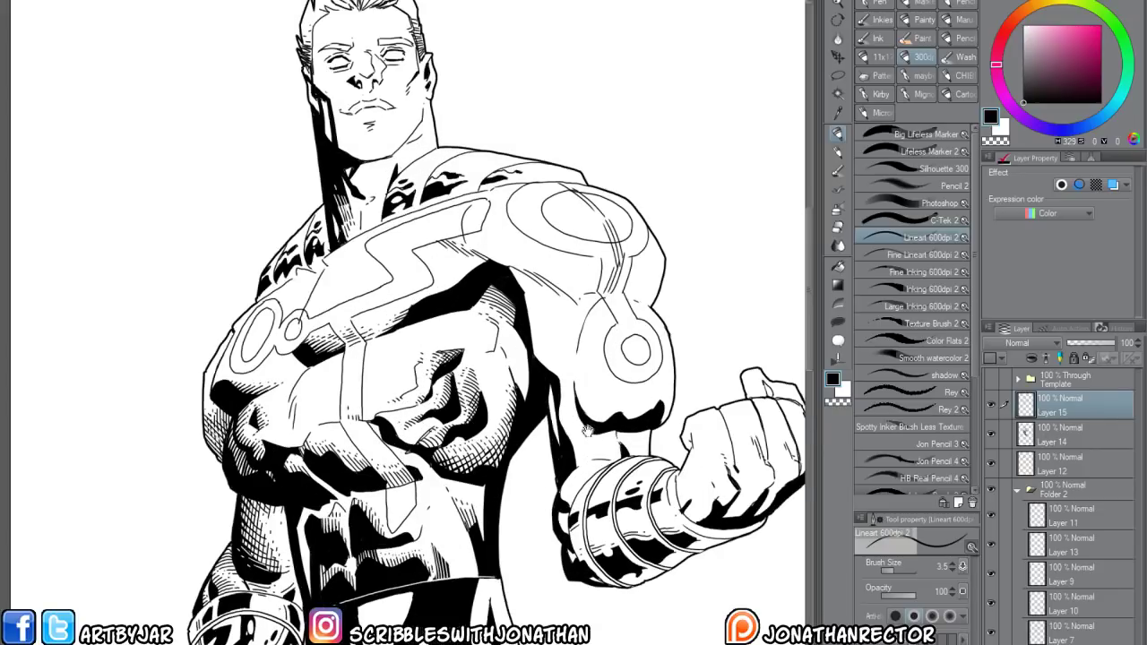
drag(588, 430, 477, 475)
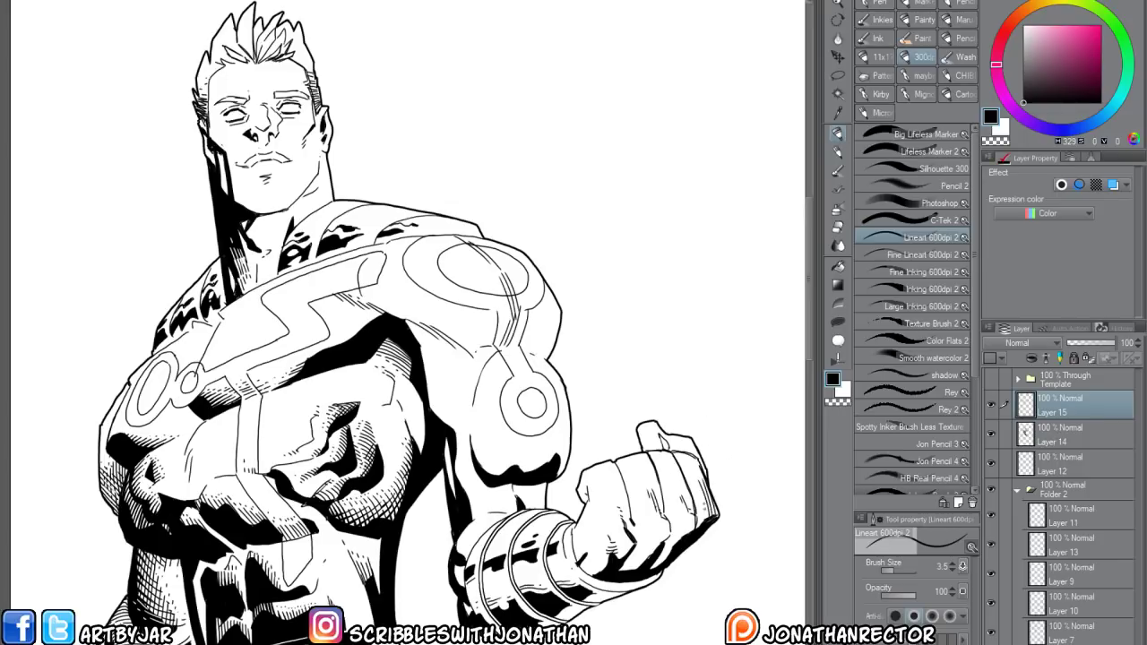
mouse_move(706, 519)
mouse_down()
mouse_move(703, 481)
mouse_move(696, 505)
mouse_up()
mouse_move(685, 512)
mouse_down()
mouse_move(680, 487)
mouse_move(670, 483)
mouse_move(667, 498)
mouse_move(666, 471)
mouse_move(644, 482)
mouse_up()
mouse_move(649, 505)
mouse_down()
mouse_move(639, 478)
mouse_move(639, 489)
mouse_up()
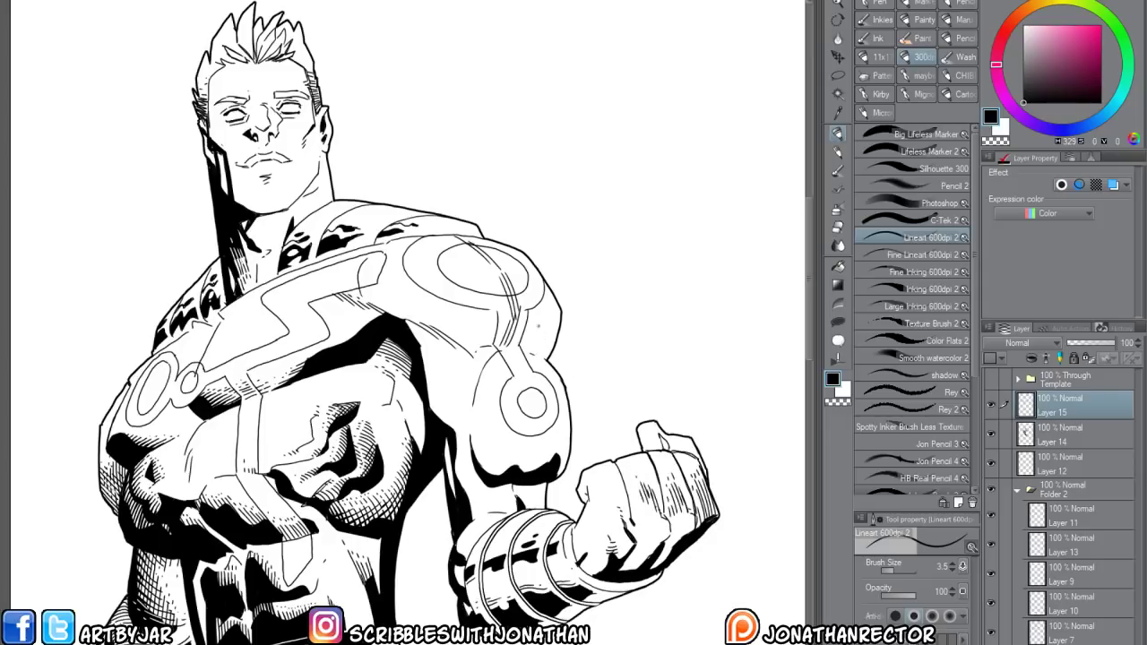
Hatch the underside of the raised fist near its black shadows, undo the last stroke, and switch the drawing color to white
drag(548, 545, 559, 534)
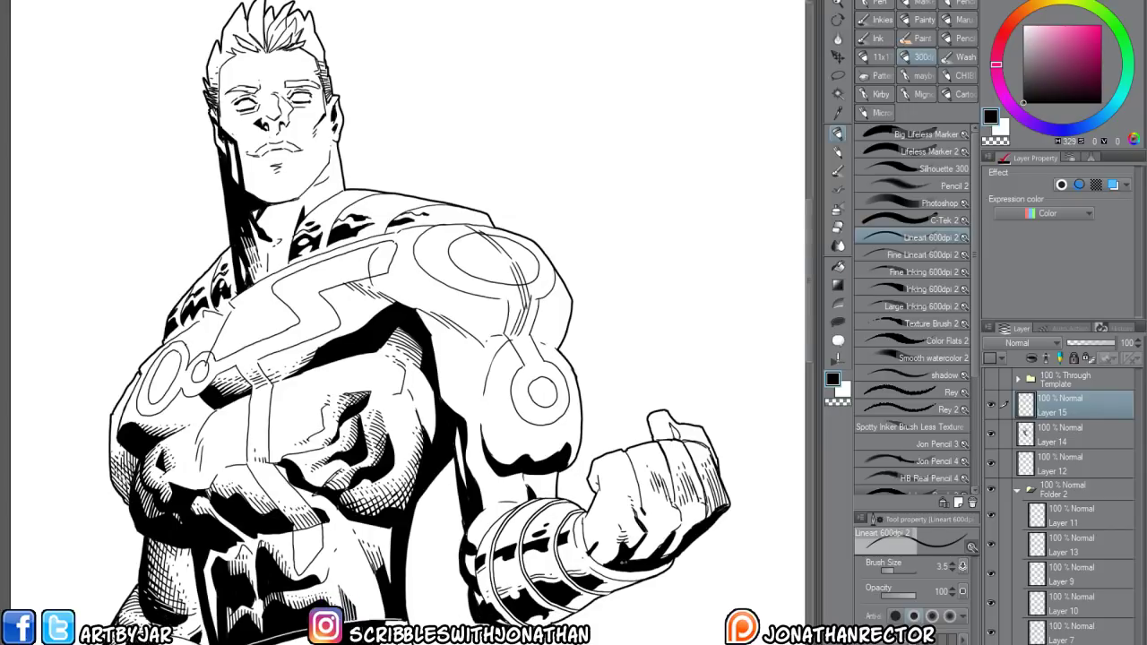
drag(630, 557, 683, 538)
drag(636, 550, 685, 536)
mouse_move(625, 547)
mouse_down()
mouse_move(670, 534)
mouse_move(622, 544)
mouse_up()
key(ctrl+z)
key(x)
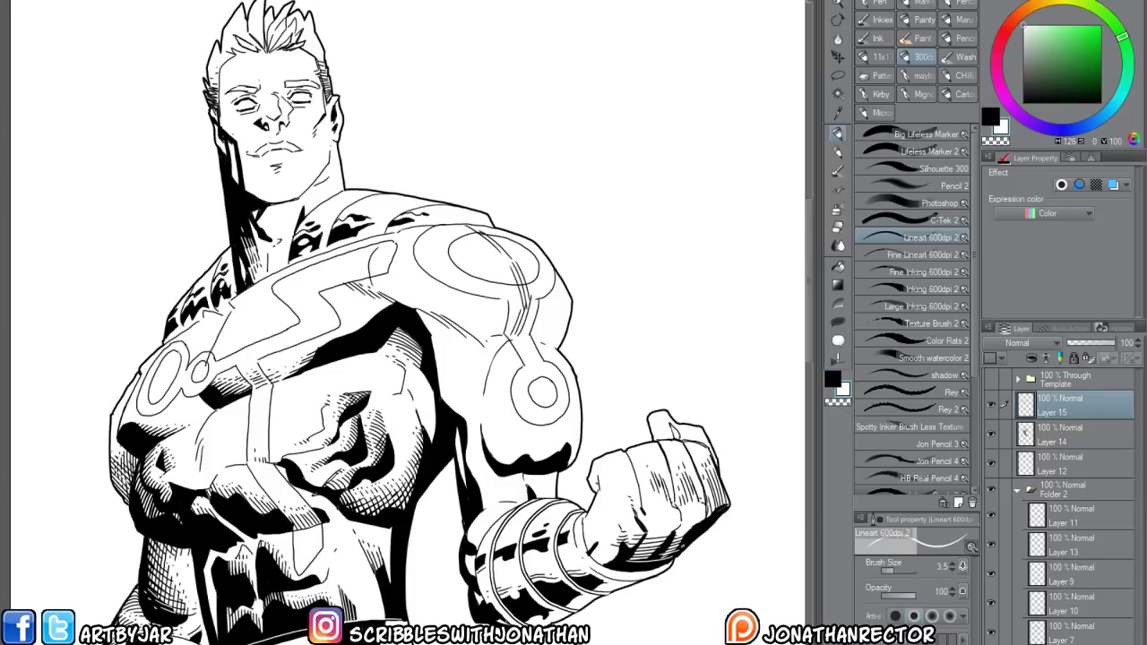
Switch the drawing color to black and hatch the outer underside of the biceps and the arm just above the bracer
key(x)
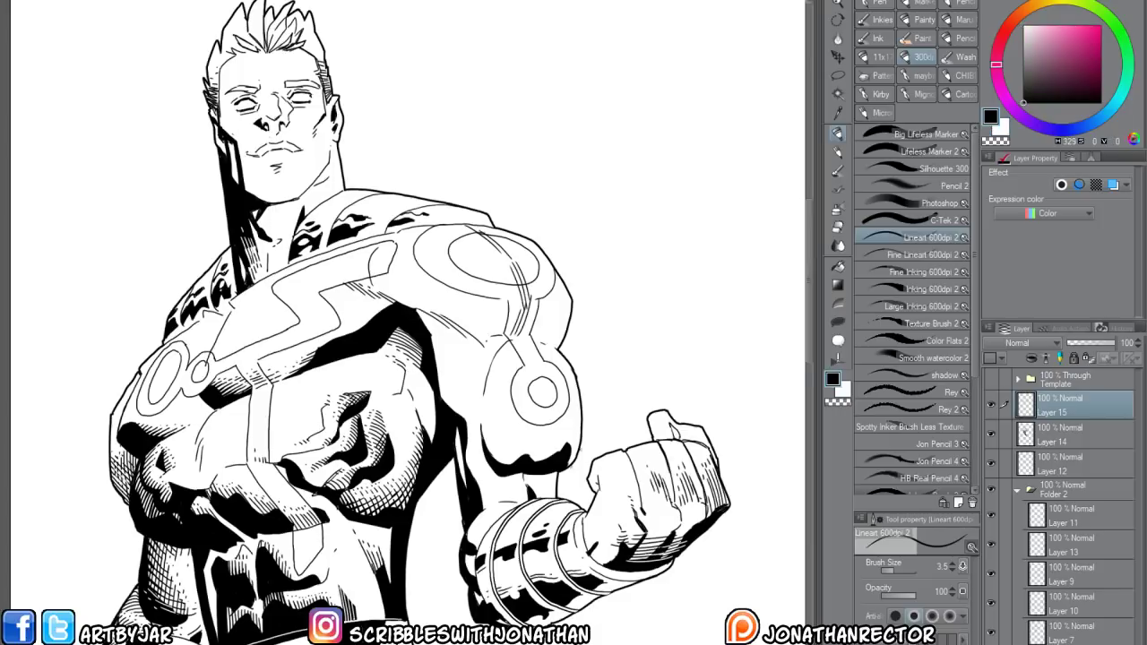
key(ctrl+minus)
mouse_move(574, 580)
mouse_down()
mouse_move(582, 600)
mouse_move(561, 587)
mouse_move(586, 595)
mouse_move(573, 609)
mouse_up()
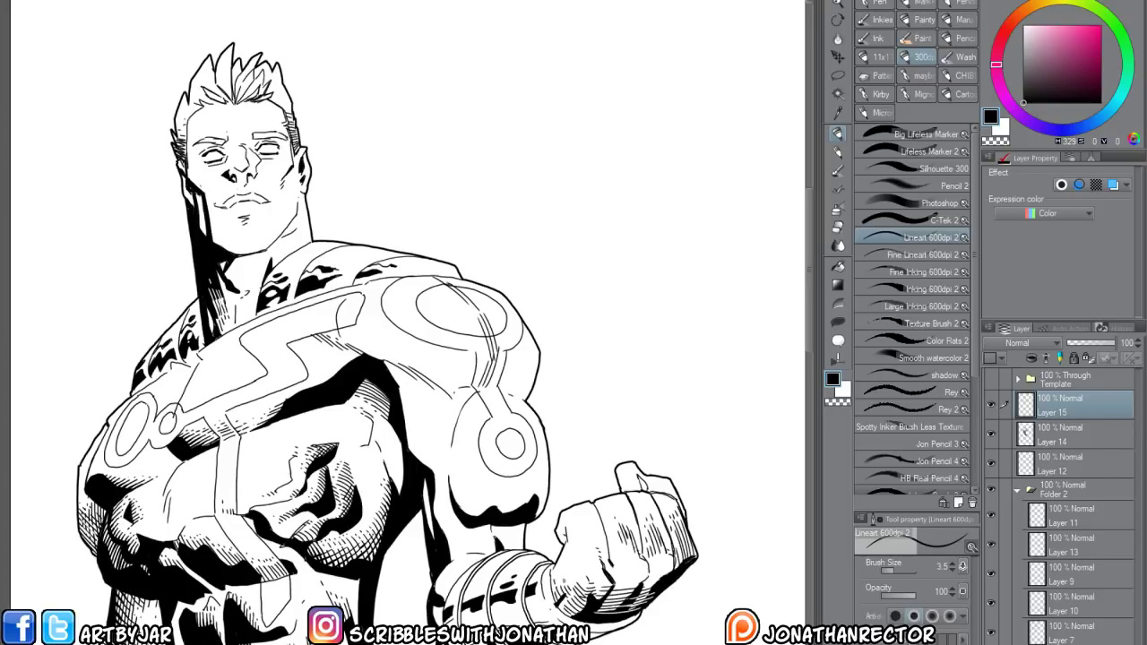
drag(545, 536, 591, 558)
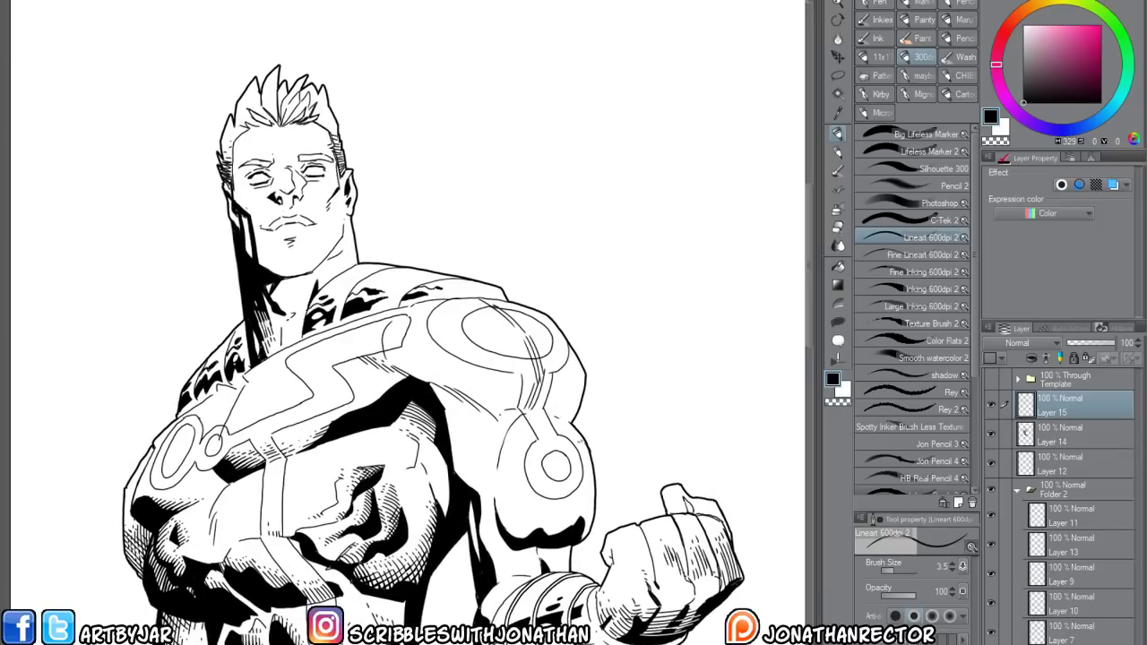
mouse_move(593, 504)
mouse_down()
mouse_move(582, 538)
mouse_move(585, 524)
mouse_move(559, 532)
mouse_move(588, 508)
mouse_up()
drag(509, 576, 495, 583)
mouse_move(508, 572)
mouse_down()
mouse_move(496, 581)
mouse_move(492, 569)
mouse_up()
drag(502, 561, 491, 562)
Try cross-hatching the inner edge of the raised upper arm beside the black armpit shadow
mouse_move(500, 553)
mouse_down()
mouse_move(487, 559)
mouse_move(468, 493)
mouse_up()
mouse_move(484, 482)
mouse_down()
mouse_move(465, 491)
mouse_move(452, 463)
mouse_up()
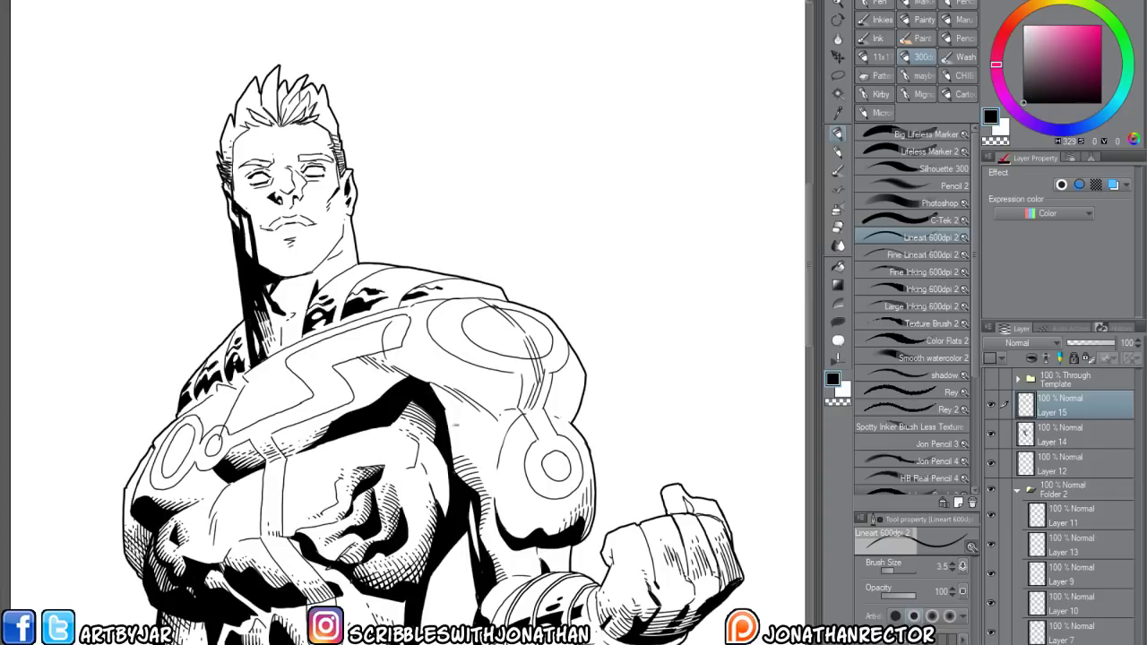
mouse_move(458, 450)
mouse_down()
mouse_move(448, 456)
mouse_move(461, 484)
mouse_move(454, 470)
mouse_move(471, 469)
mouse_move(468, 491)
mouse_up()
drag(263, 546, 305, 448)
drag(243, 380, 267, 314)
drag(260, 260, 285, 325)
drag(327, 460, 306, 546)
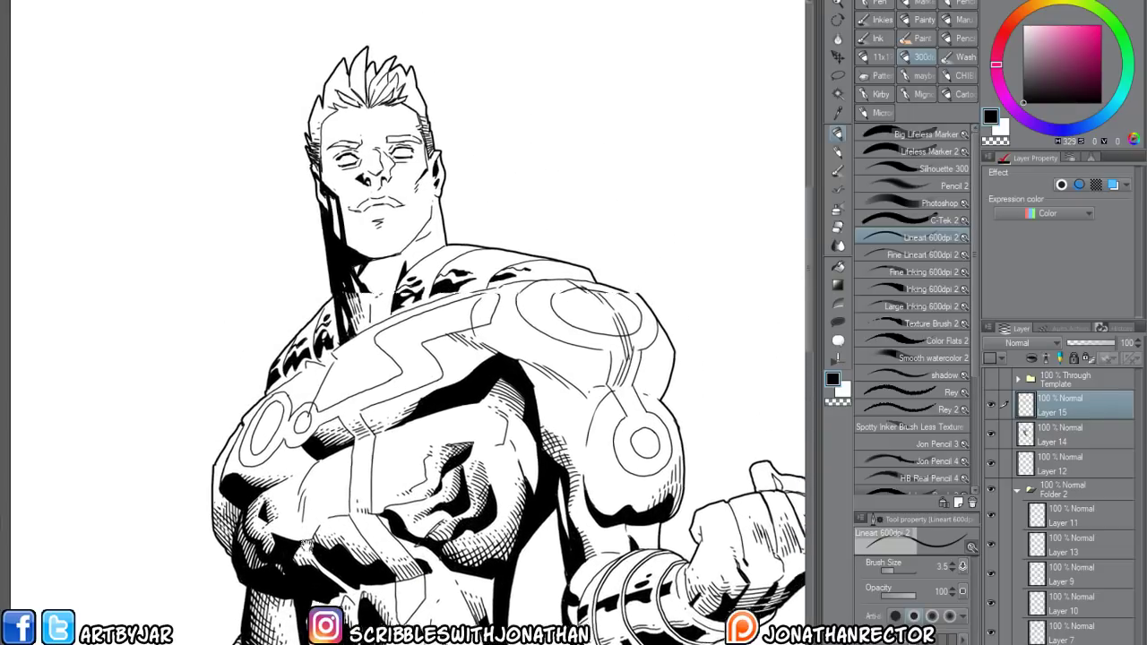
drag(408, 467, 342, 512)
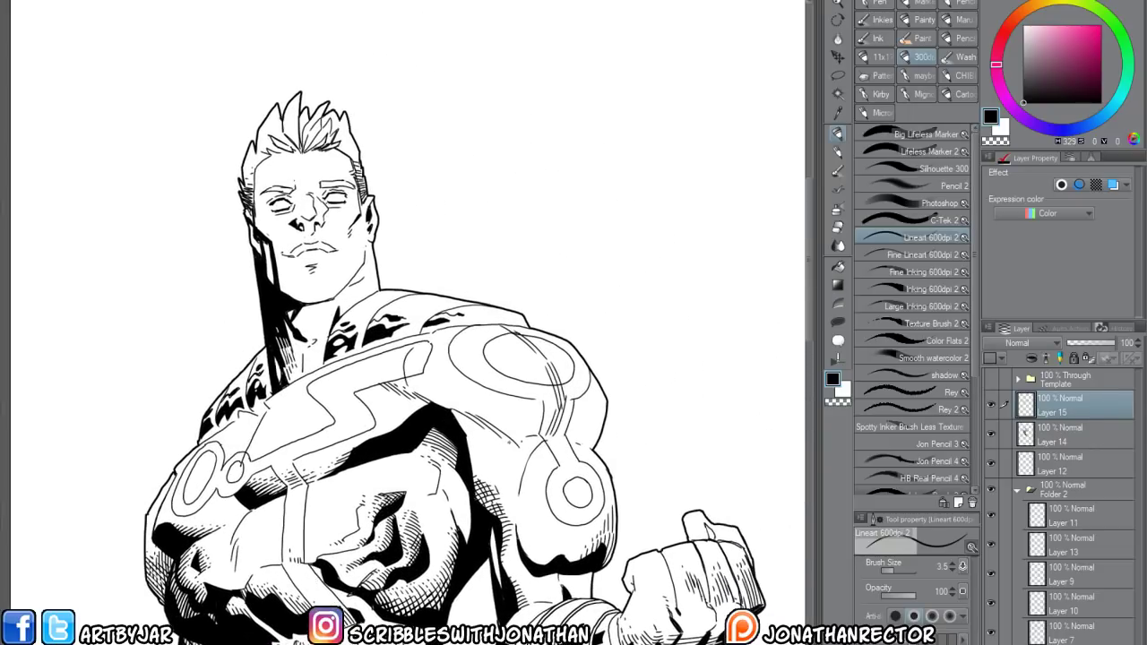
Try extending the hatching up the inner upper arm to the shoulder and layering a second direction of lines over it
mouse_move(507, 442)
mouse_down()
mouse_move(482, 493)
mouse_move(475, 450)
mouse_up()
drag(477, 446, 467, 464)
drag(486, 423, 466, 446)
mouse_move(476, 423)
mouse_down()
mouse_move(464, 445)
mouse_move(462, 430)
mouse_up()
drag(466, 412, 459, 427)
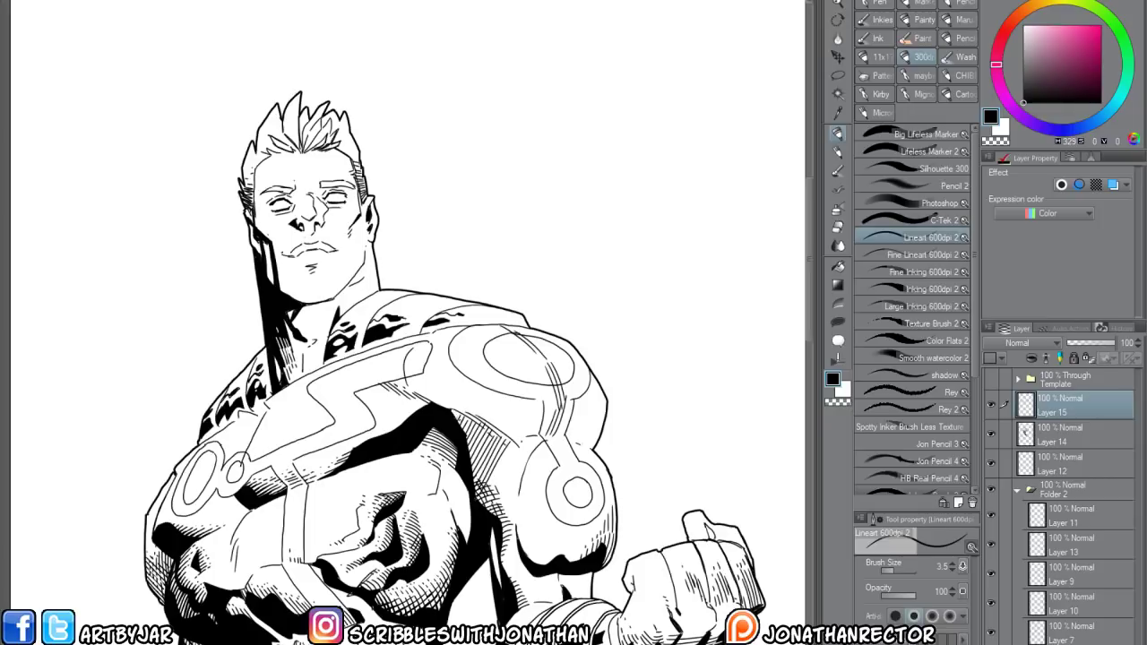
mouse_move(454, 416)
mouse_down()
mouse_move(498, 450)
mouse_move(512, 495)
mouse_up()
mouse_move(472, 457)
mouse_down()
mouse_move(513, 521)
mouse_move(499, 511)
mouse_up()
drag(491, 509, 503, 525)
drag(465, 493, 447, 448)
Erase the new cross-hatching along the inner upper arm with the Hard eraser
key(e)
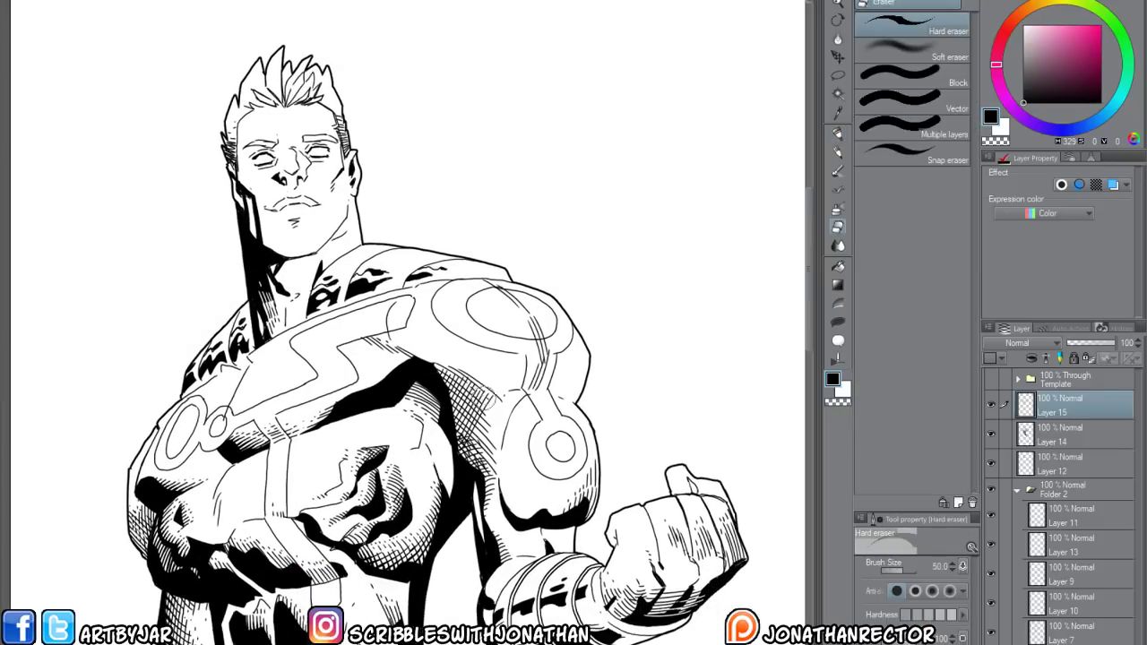
mouse_move(484, 396)
mouse_down()
mouse_move(478, 441)
mouse_move(442, 369)
mouse_up()
drag(462, 443, 486, 498)
drag(468, 380, 477, 404)
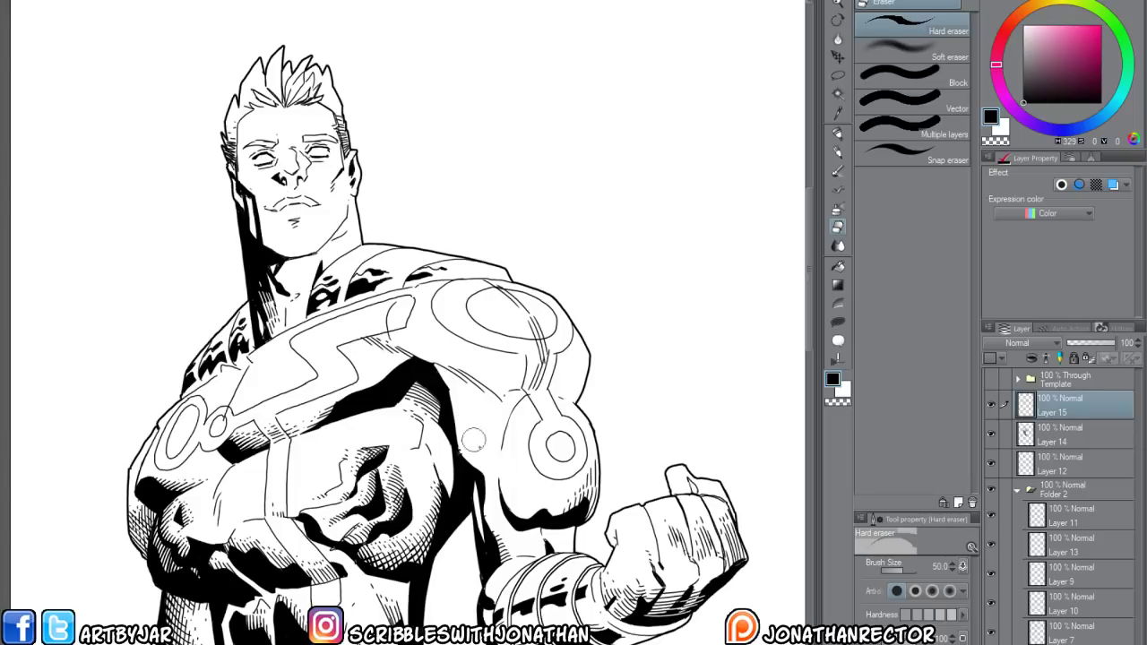
drag(589, 495, 674, 473)
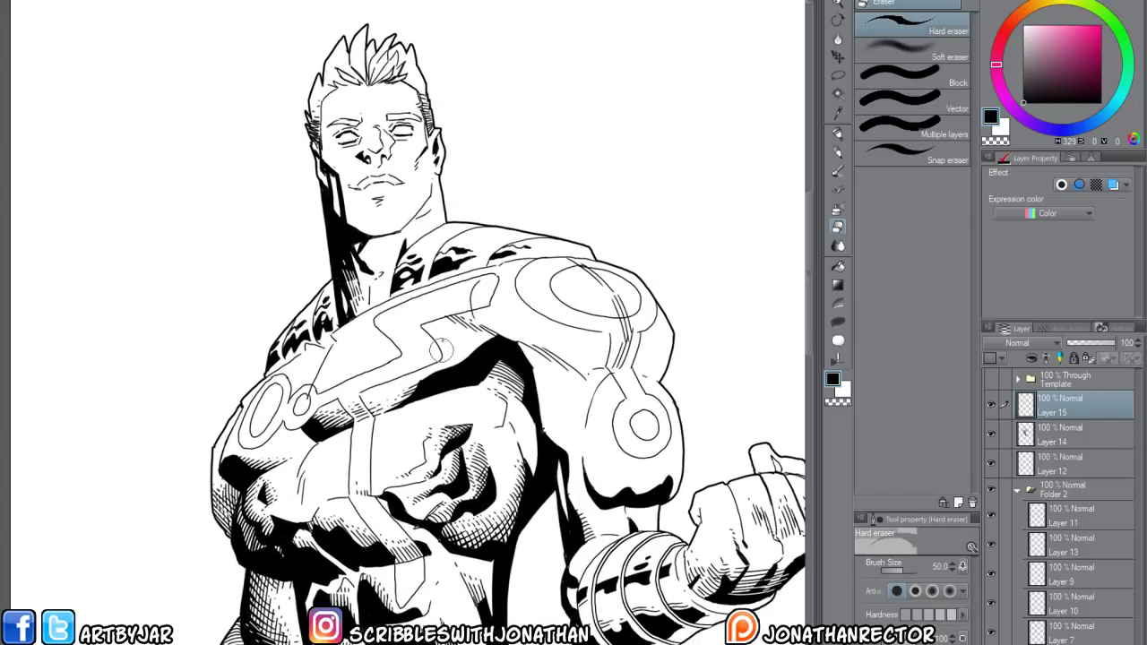
Touch up the black shadow along the side of the torso next to the abdomen with fine Lineart 600dpi 2 strokes
key(p)
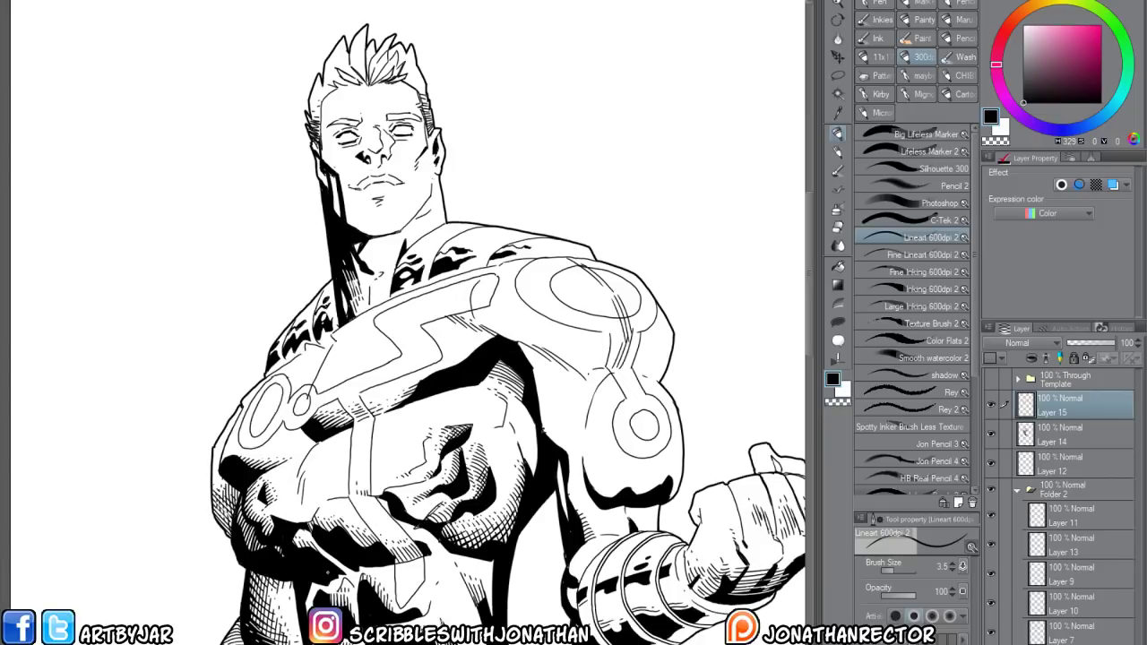
key(g)
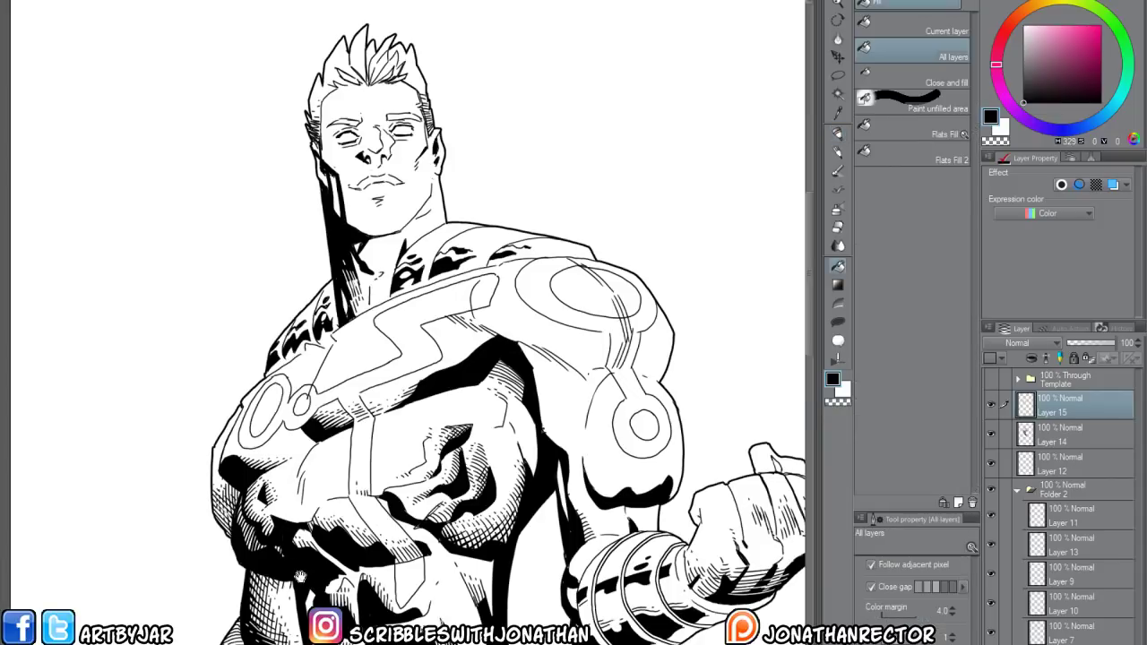
drag(304, 573, 345, 502)
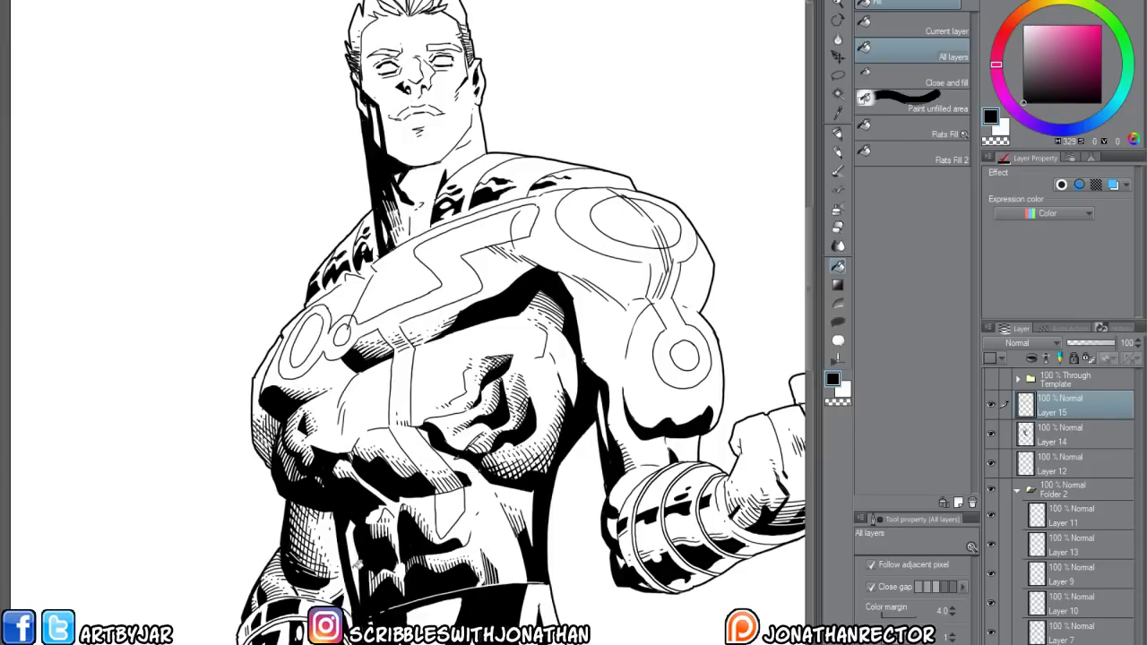
key(p)
drag(345, 532, 359, 552)
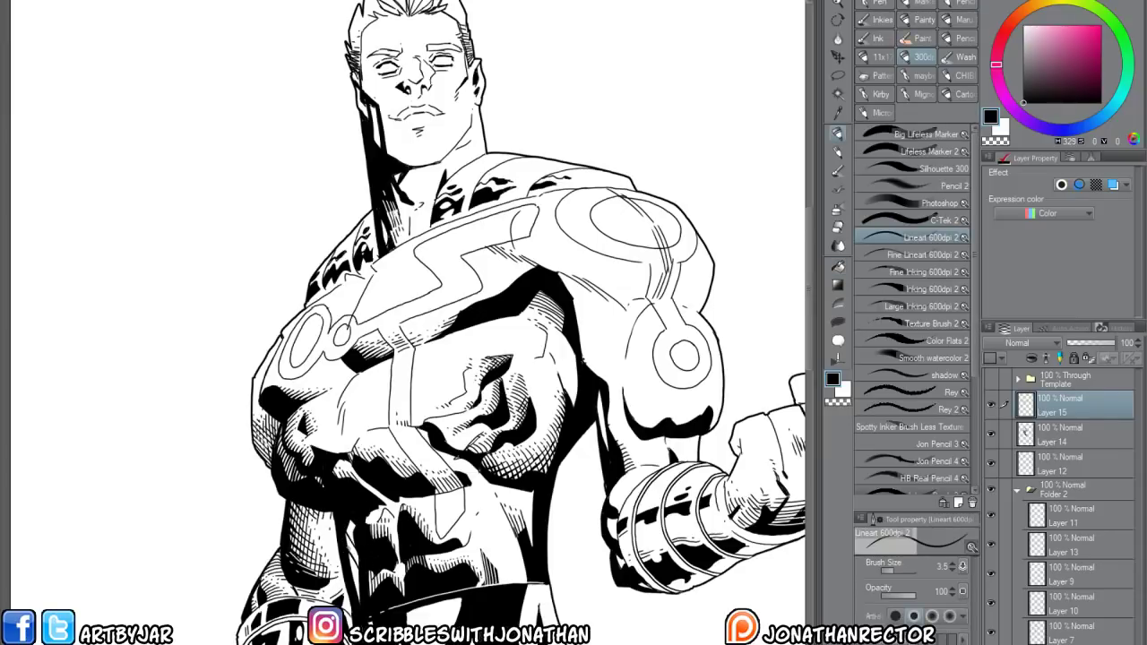
key(g)
drag(332, 546, 356, 599)
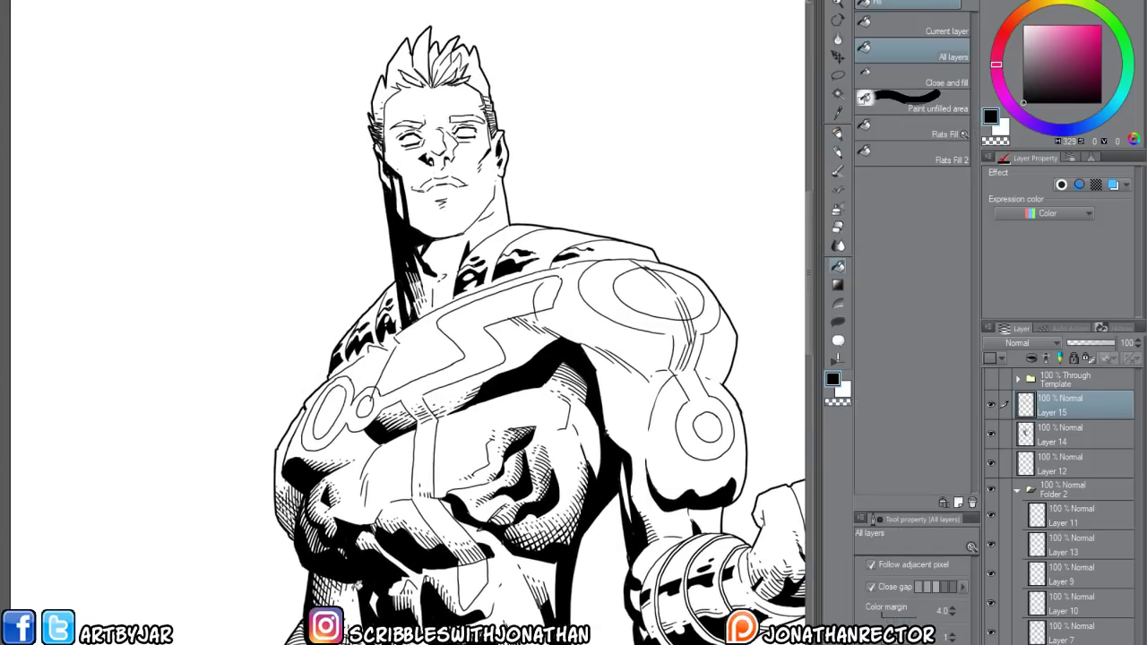
key(p)
drag(355, 483, 391, 641)
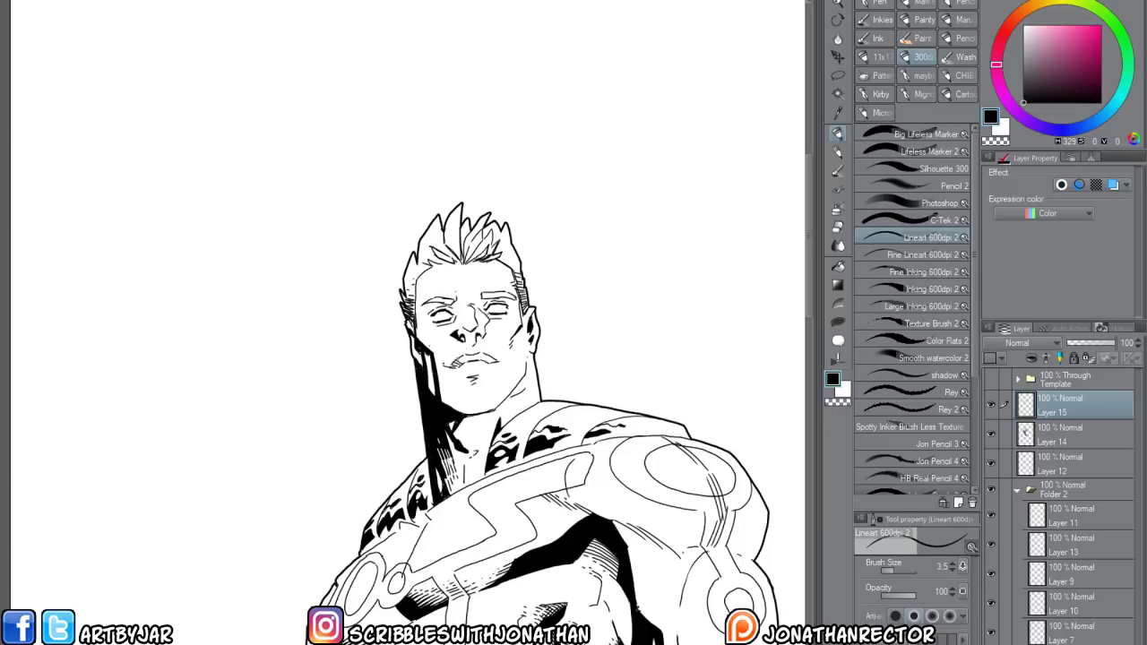
Hatch the upper lip with fine lines and erase the stray strokes on the forehead above the brow
drag(455, 364, 484, 354)
drag(459, 299, 452, 300)
drag(457, 286, 446, 291)
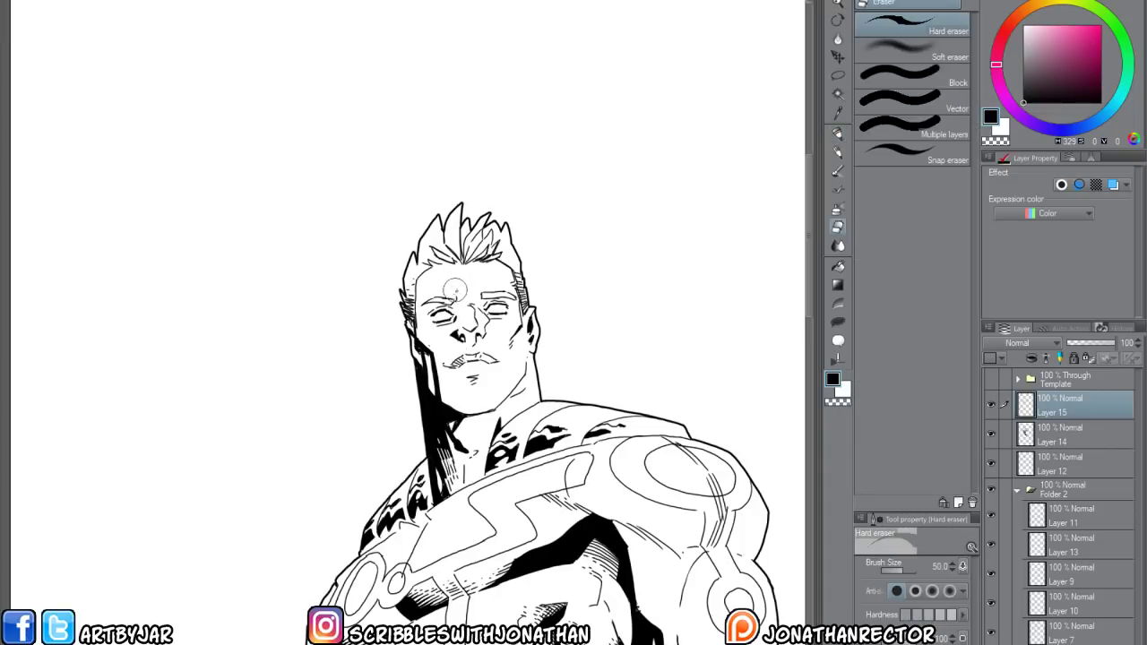
drag(407, 288, 416, 333)
key(p)
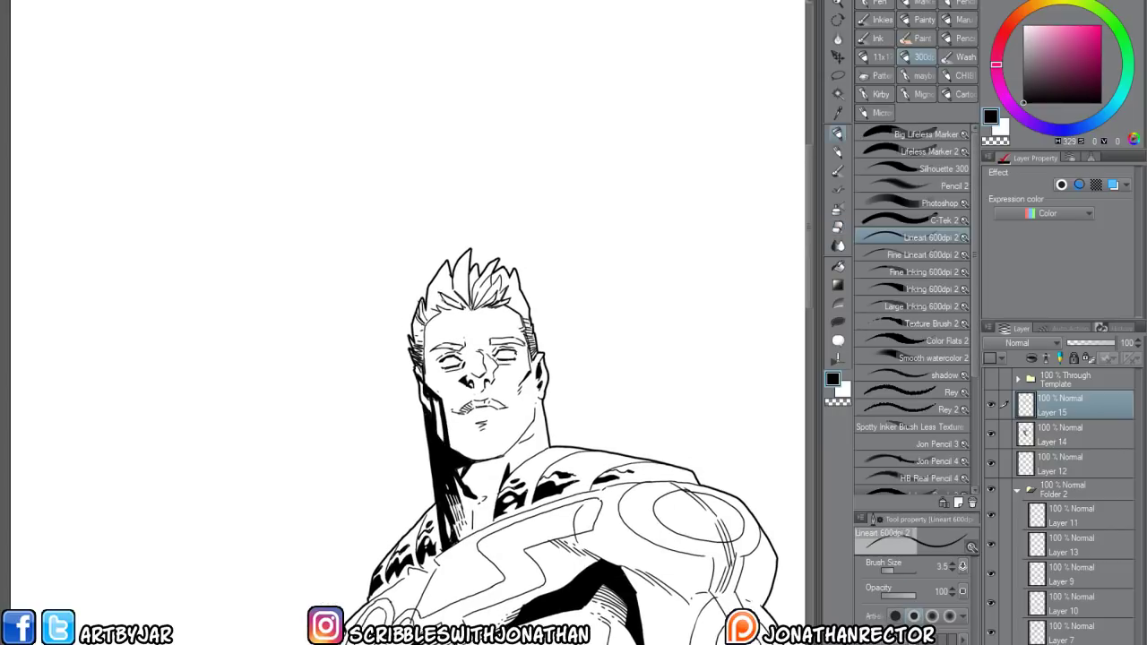
Add fine strand lines to the hair and darken the short hair at both sides of the head
drag(434, 294, 442, 305)
drag(512, 291, 535, 361)
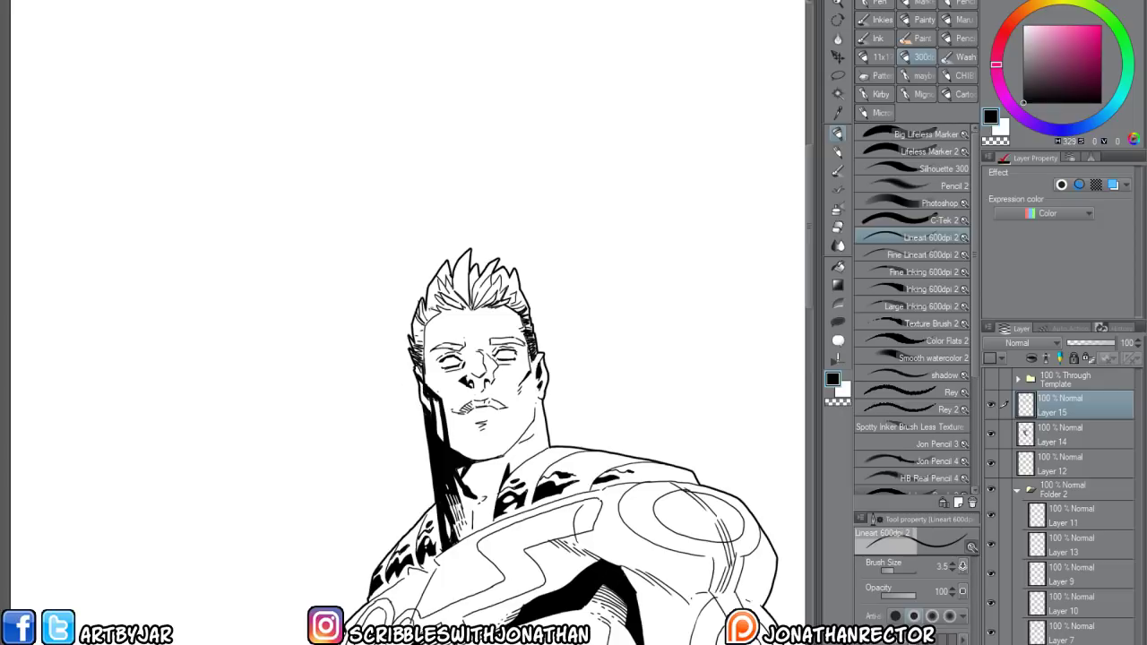
drag(422, 321, 413, 328)
drag(401, 550, 203, 377)
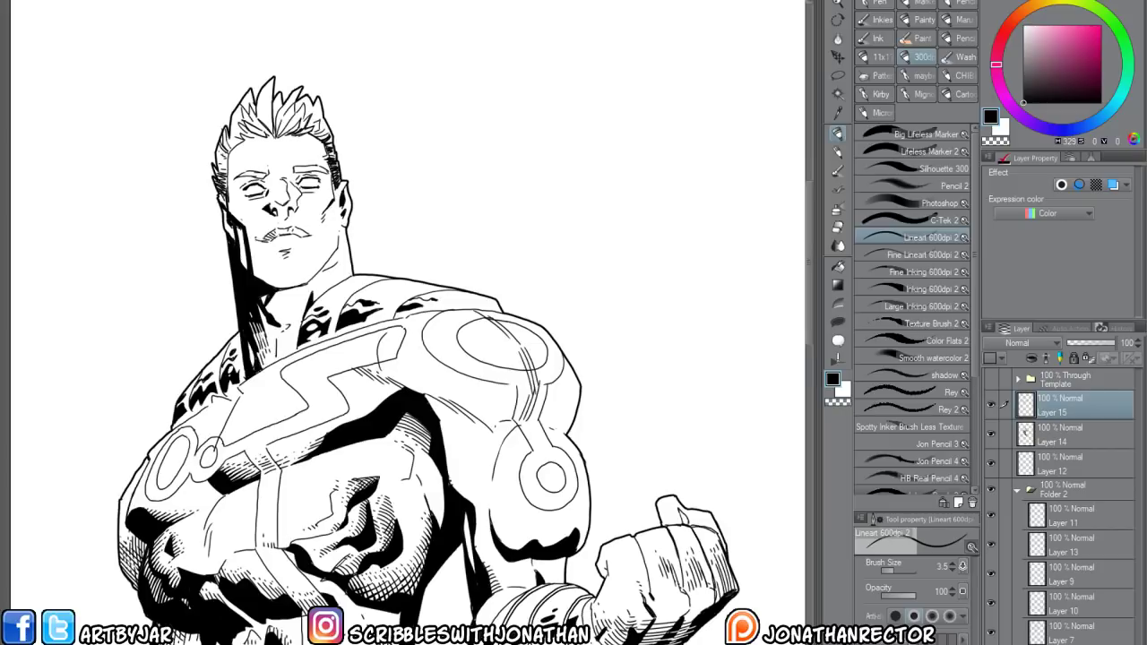
Compare the whole inked figure with the finished colored comic page
scroll(296, 609, down, 1)
drag(273, 489, 290, 336)
drag(408, 494, 424, 500)
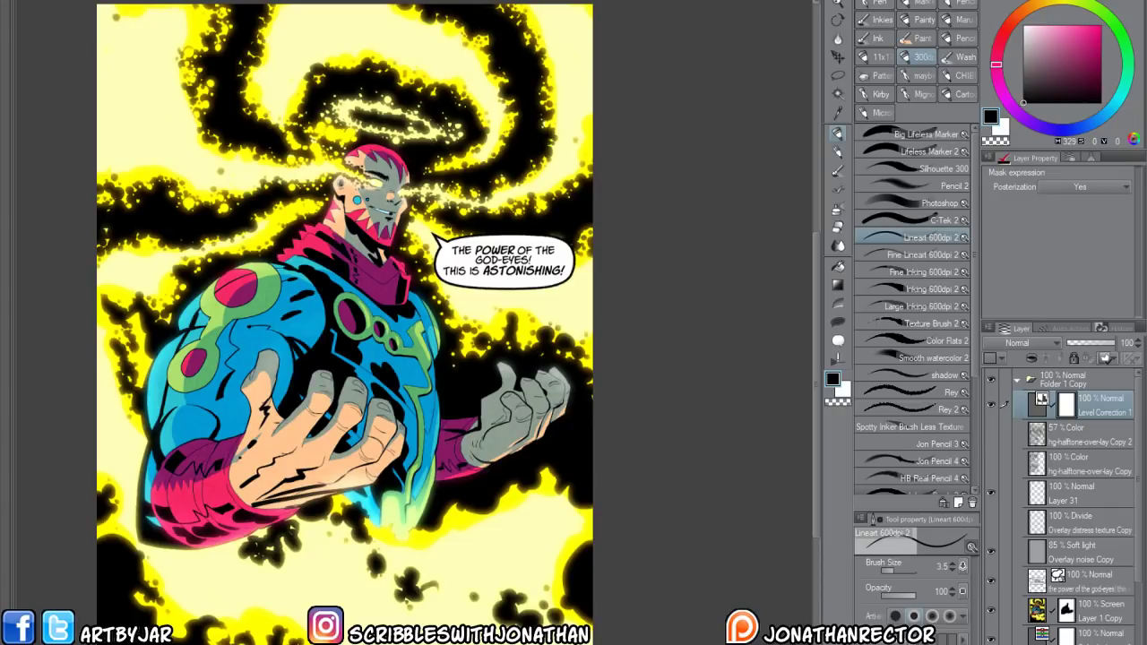
click(71, 2)
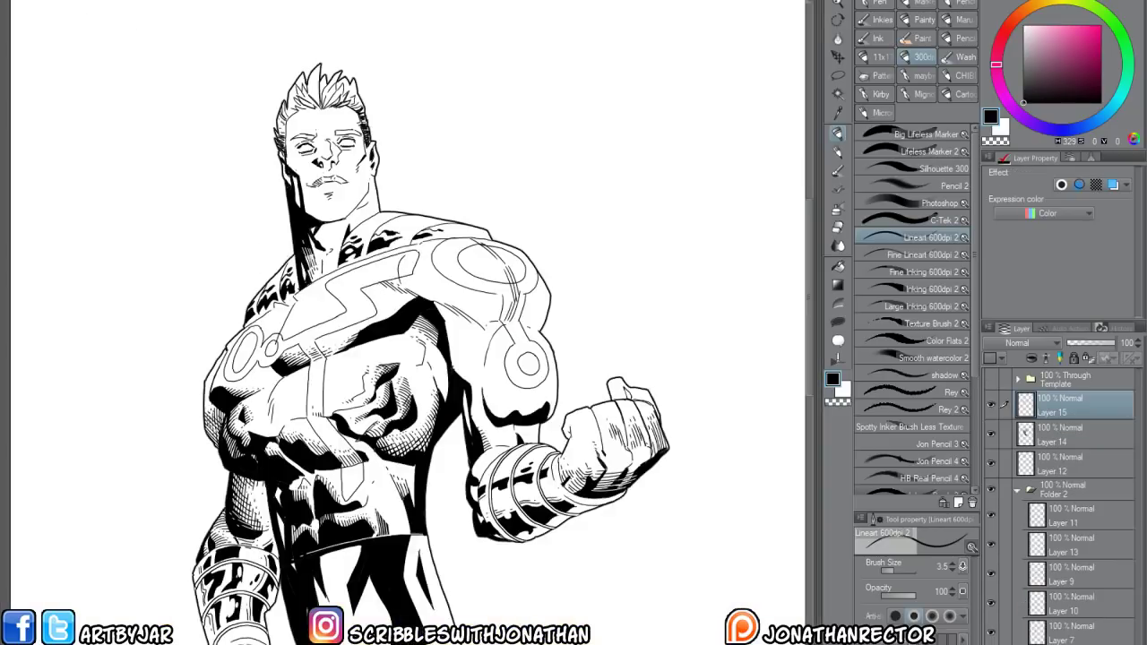
drag(284, 512, 333, 472)
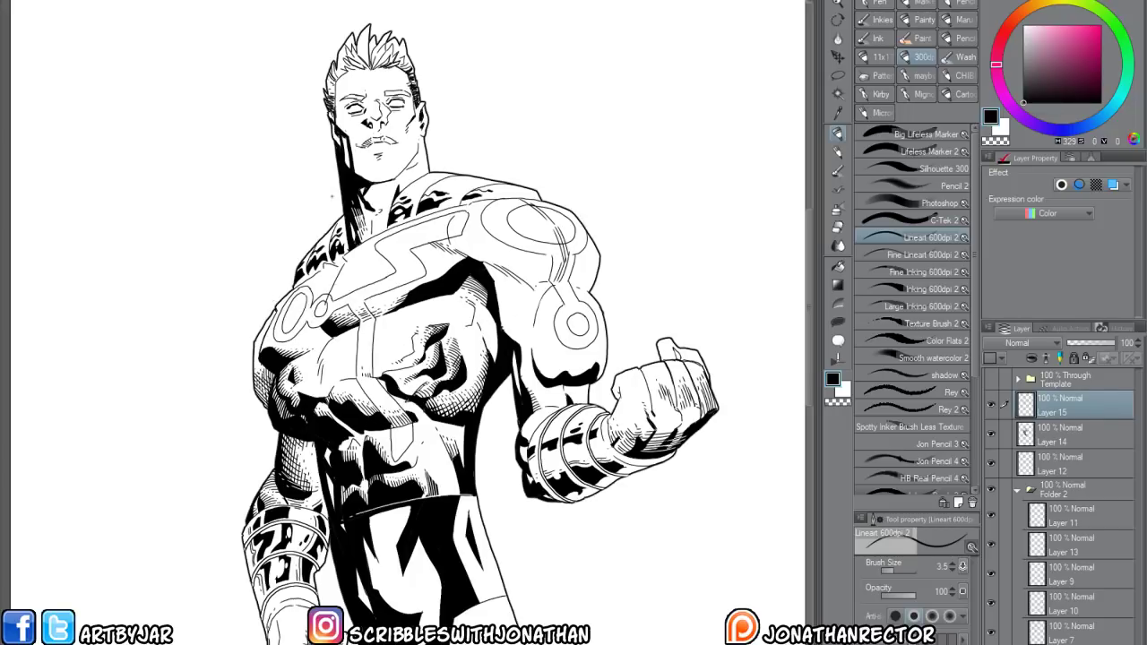
drag(311, 479, 305, 497)
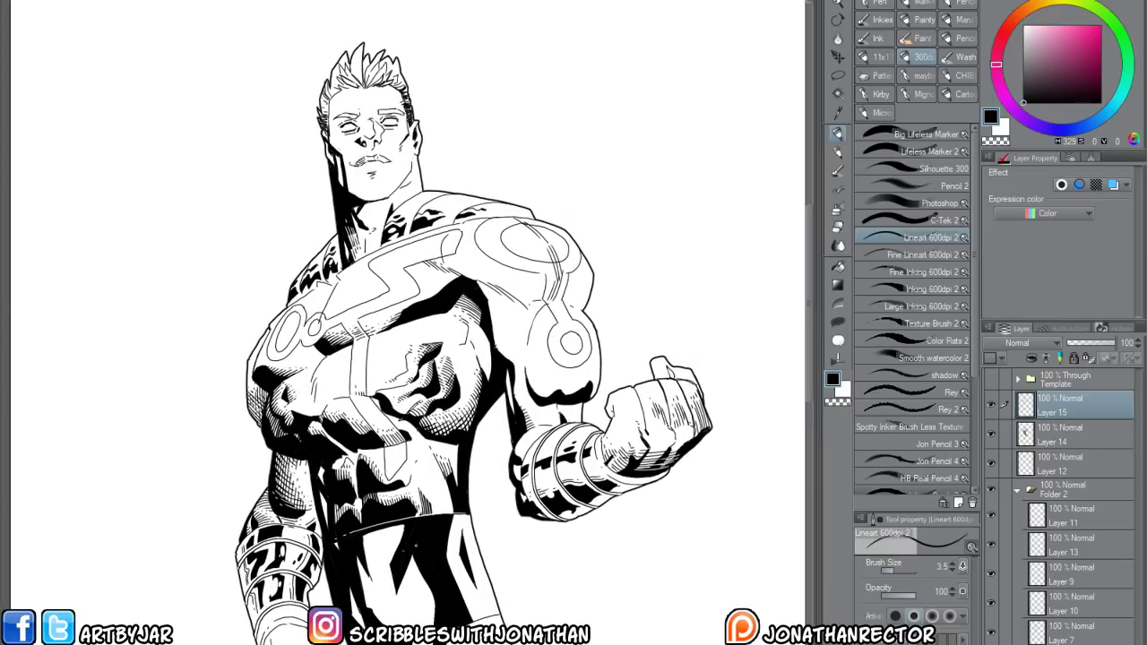
Hide Layer 15, Layer 14 and Layer 12 so only the plain line art of the figure shows
click(990, 406)
click(990, 436)
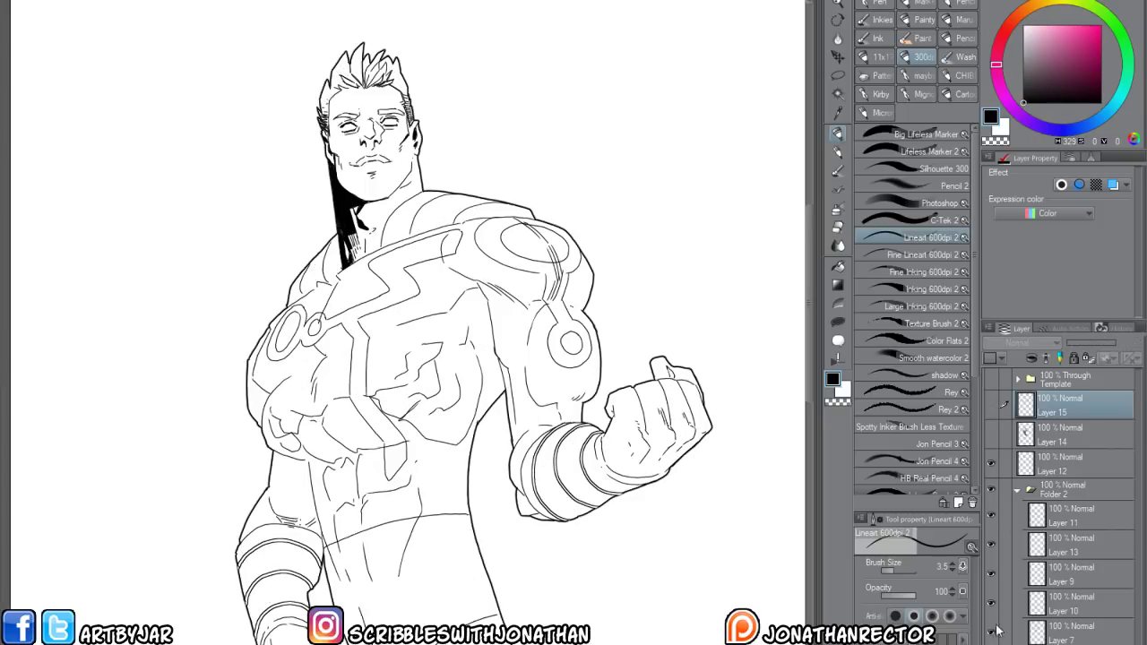
click(991, 463)
click(990, 467)
click(990, 467)
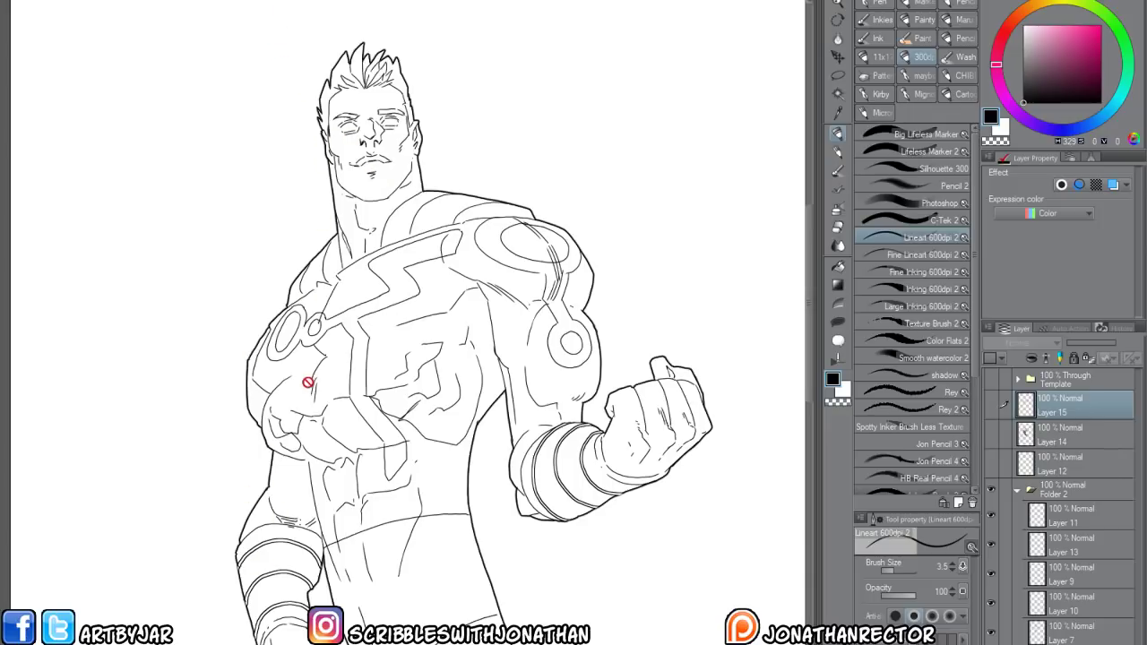
drag(310, 421, 307, 403)
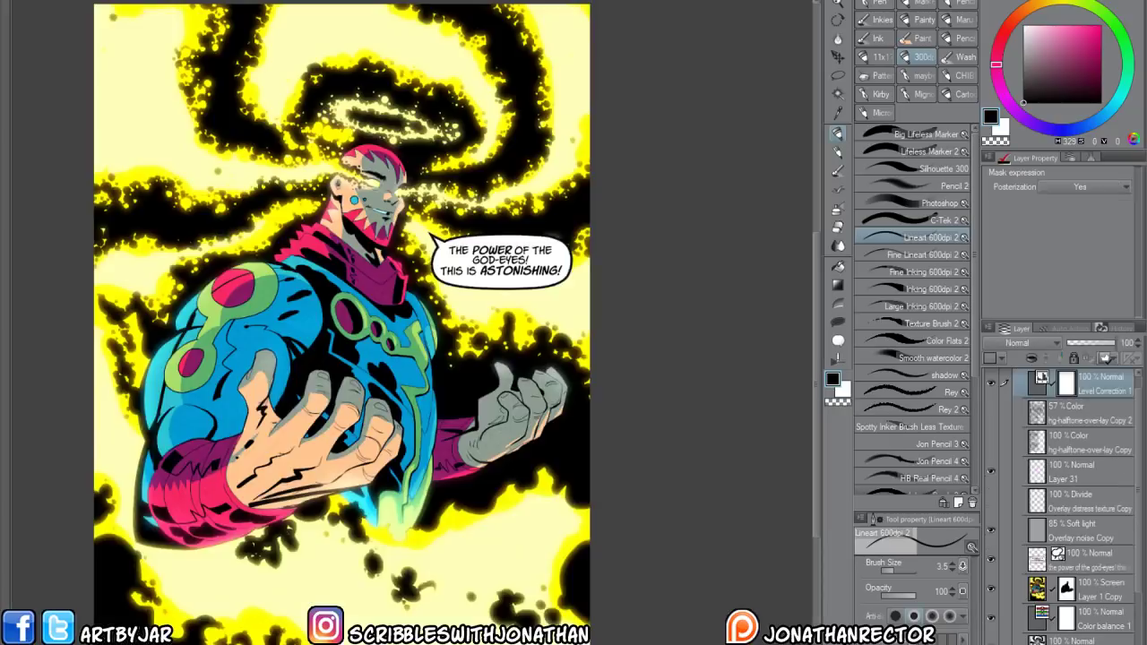
Open kurtz.png in a floating window as a reference and fit it beside the line art with the full figure in view
key(ctrl+o)
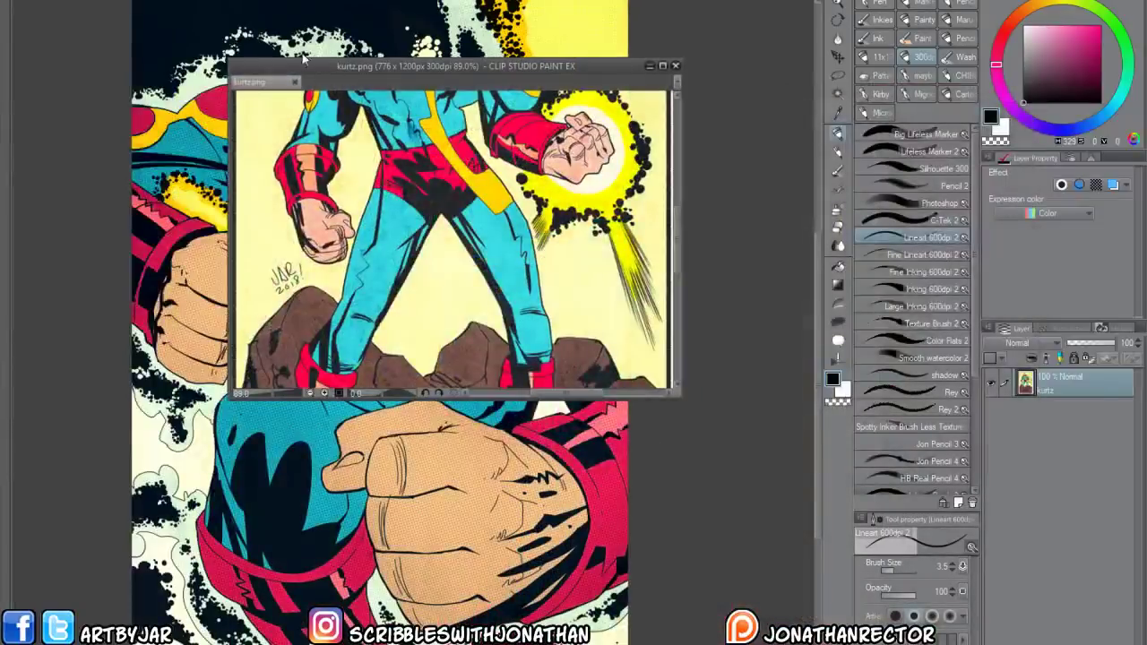
drag(261, 69, 386, 26)
scroll(391, 71, down, 2)
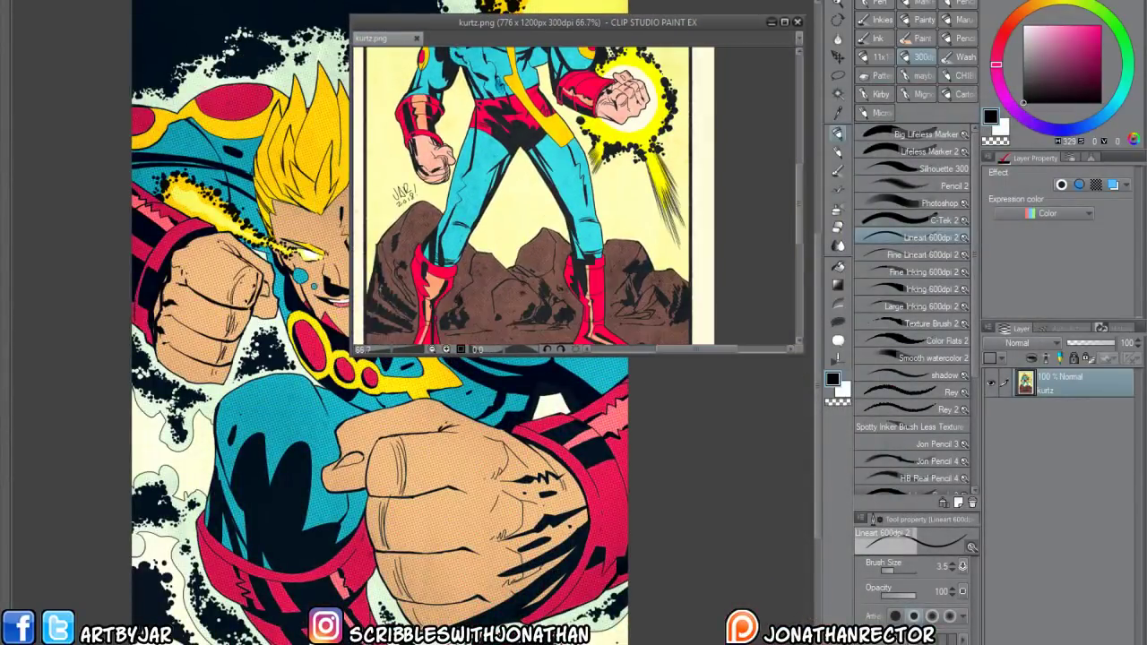
drag(354, 352, 527, 557)
drag(561, 467, 616, 528)
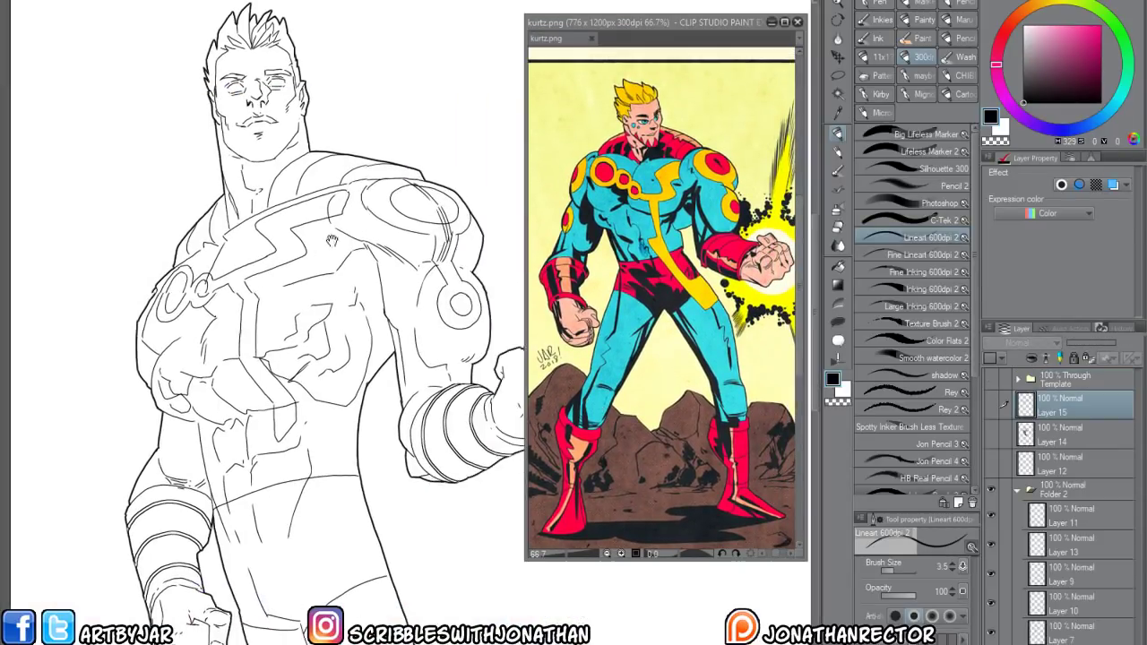
click(628, 251)
drag(628, 250, 621, 245)
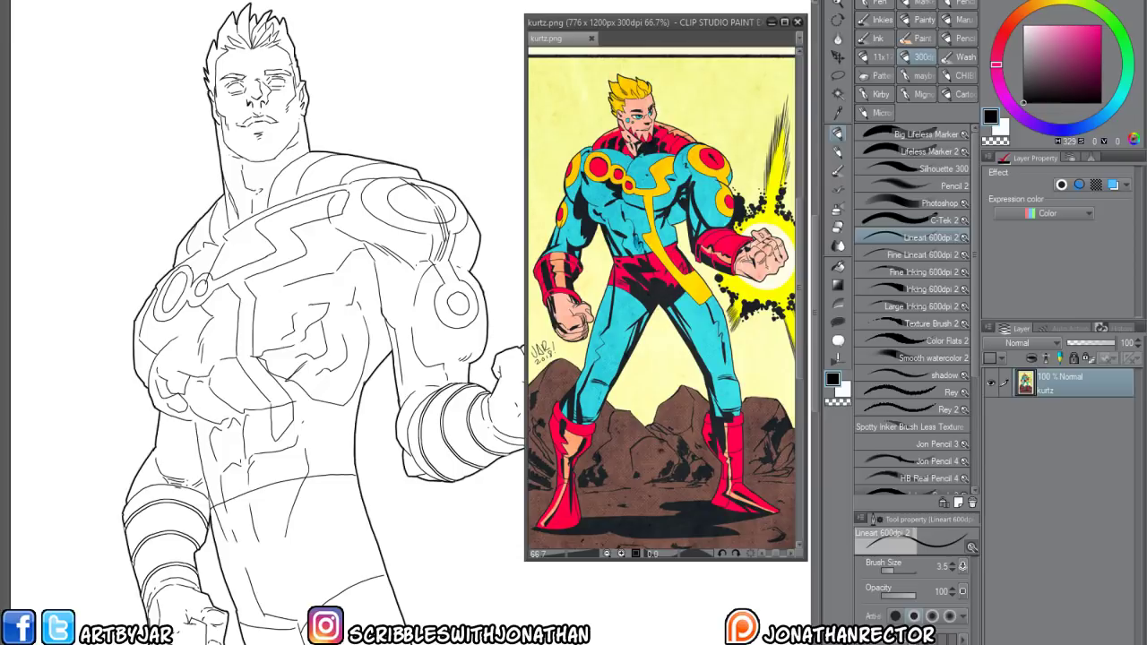
Select the Large Inking 600dpi 2 brush, add a new layer above Layer 15, undo the test stroke, and pick white as drawing color
click(276, 441)
mouse_move(276, 441)
mouse_down()
mouse_move(296, 499)
mouse_move(318, 503)
mouse_up()
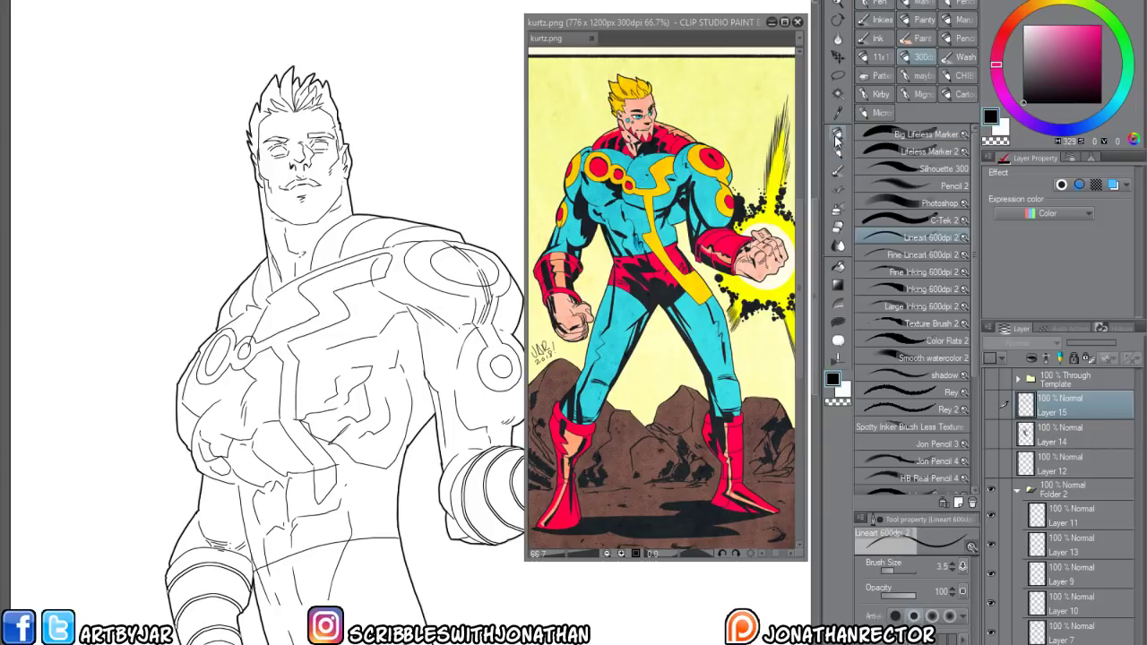
click(887, 305)
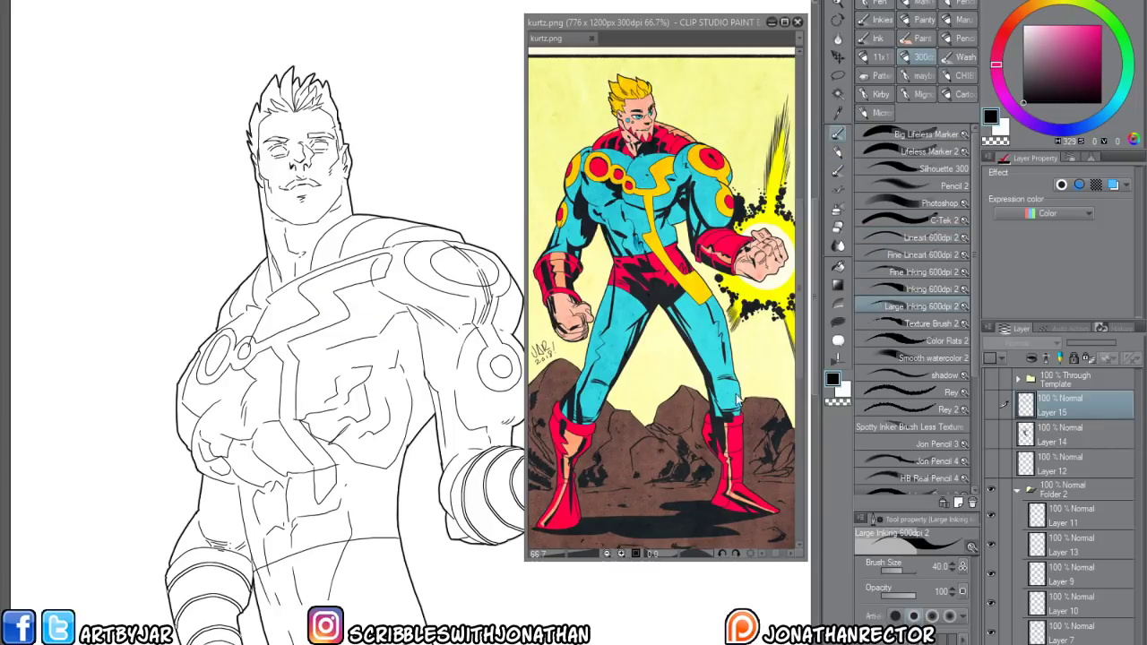
key(ctrl+shift+n)
mouse_move(275, 316)
mouse_down()
mouse_move(302, 311)
mouse_move(285, 313)
mouse_move(269, 362)
mouse_move(280, 375)
mouse_up()
key(ctrl+z)
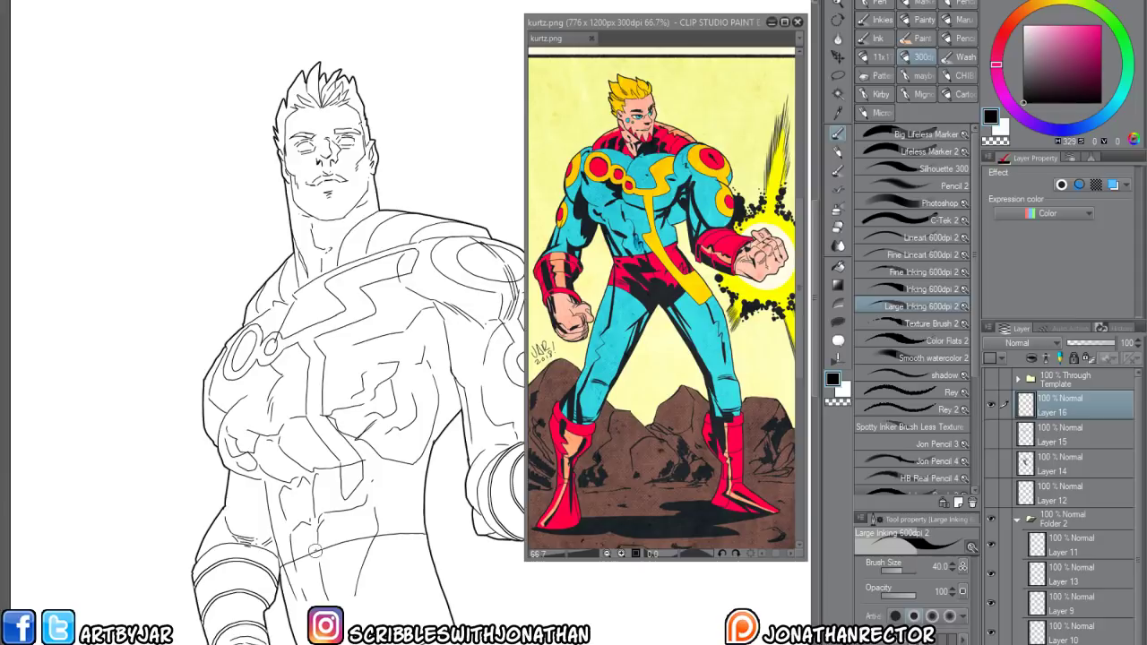
mouse_move(331, 541)
mouse_down()
mouse_move(233, 506)
mouse_move(235, 496)
mouse_up()
alt+click(202, 435)
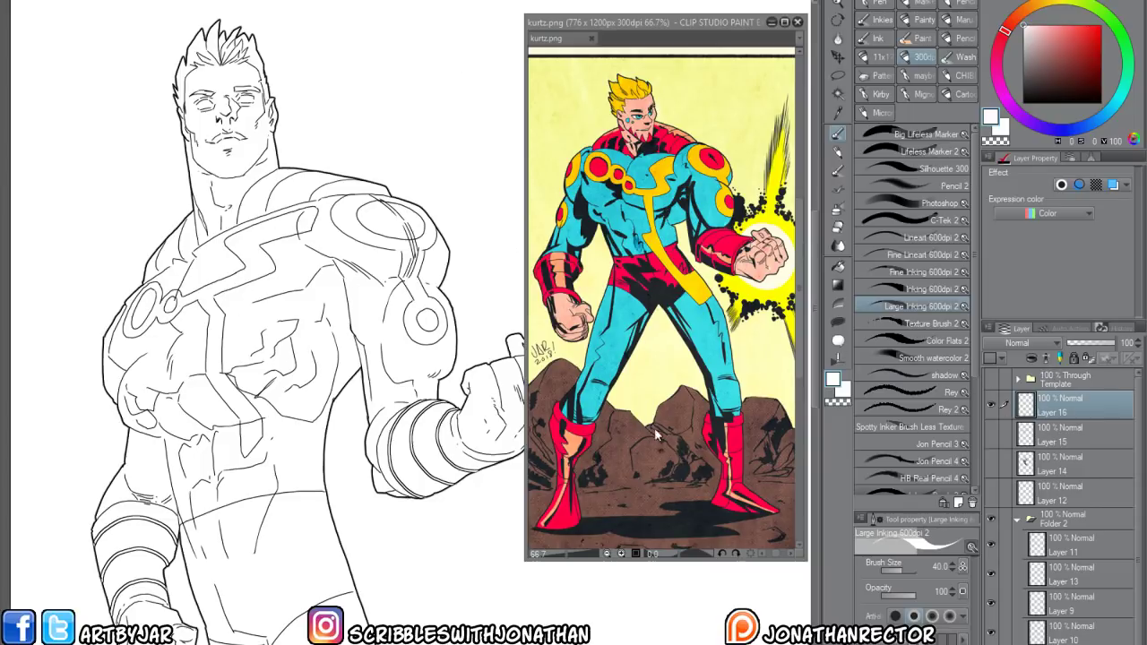
Set the drawing color to black, outline the shadow under the jaw and along the neck's shaded side, and fill it
click(1023, 102)
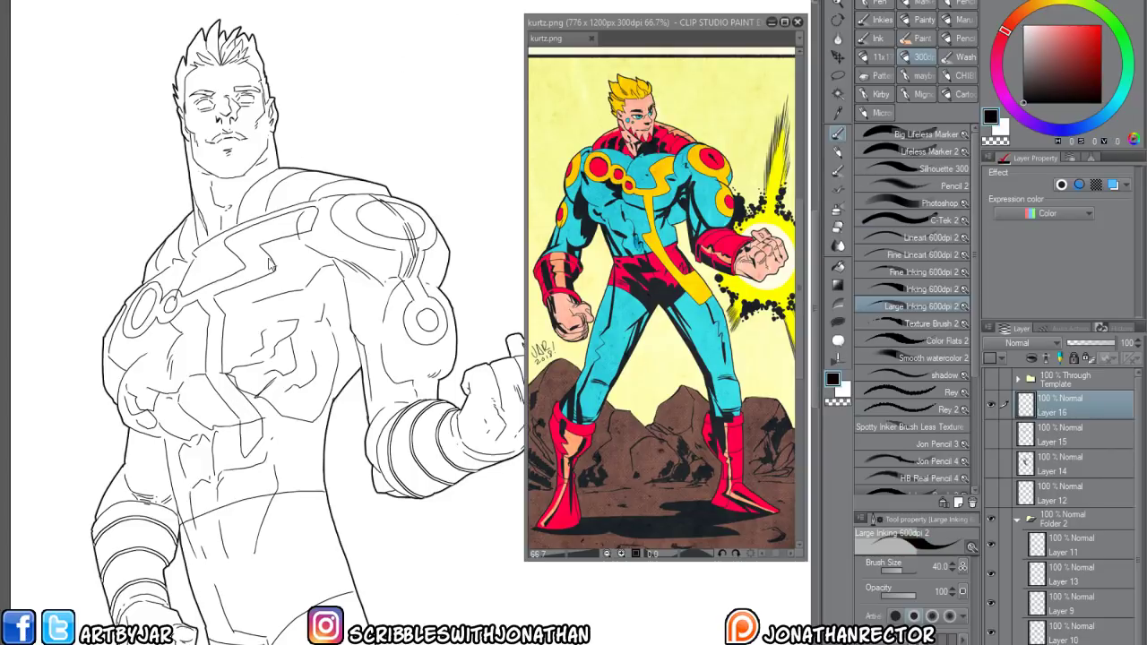
mouse_move(234, 396)
mouse_down()
mouse_move(261, 398)
mouse_move(223, 421)
mouse_up()
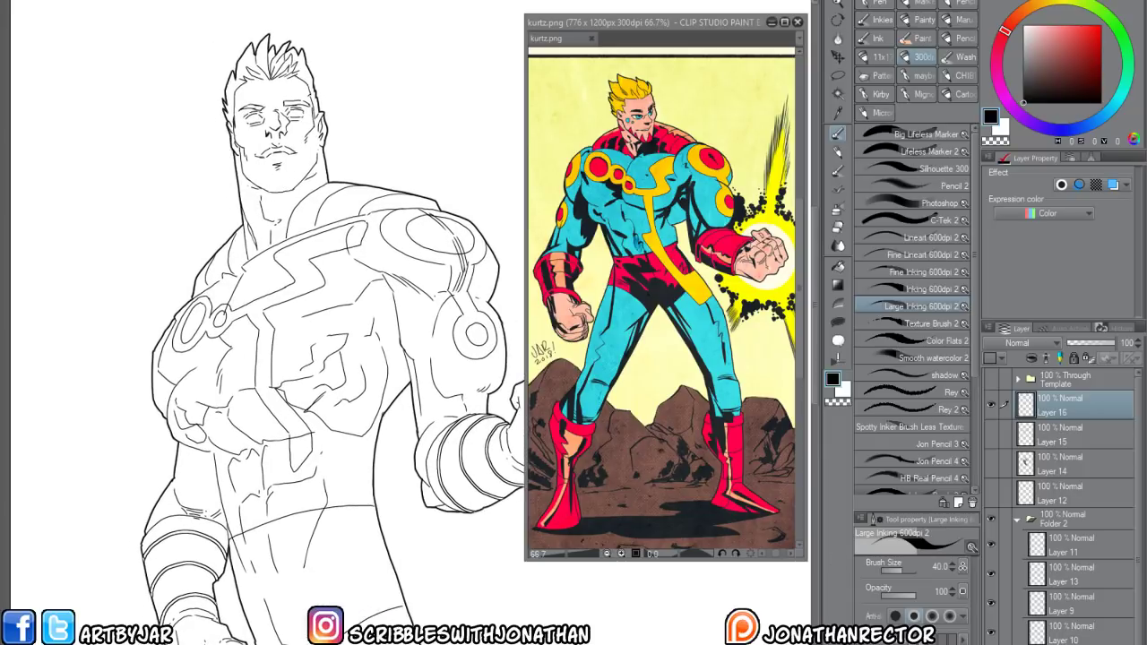
mouse_move(243, 373)
mouse_down()
mouse_move(257, 406)
mouse_move(259, 387)
mouse_up()
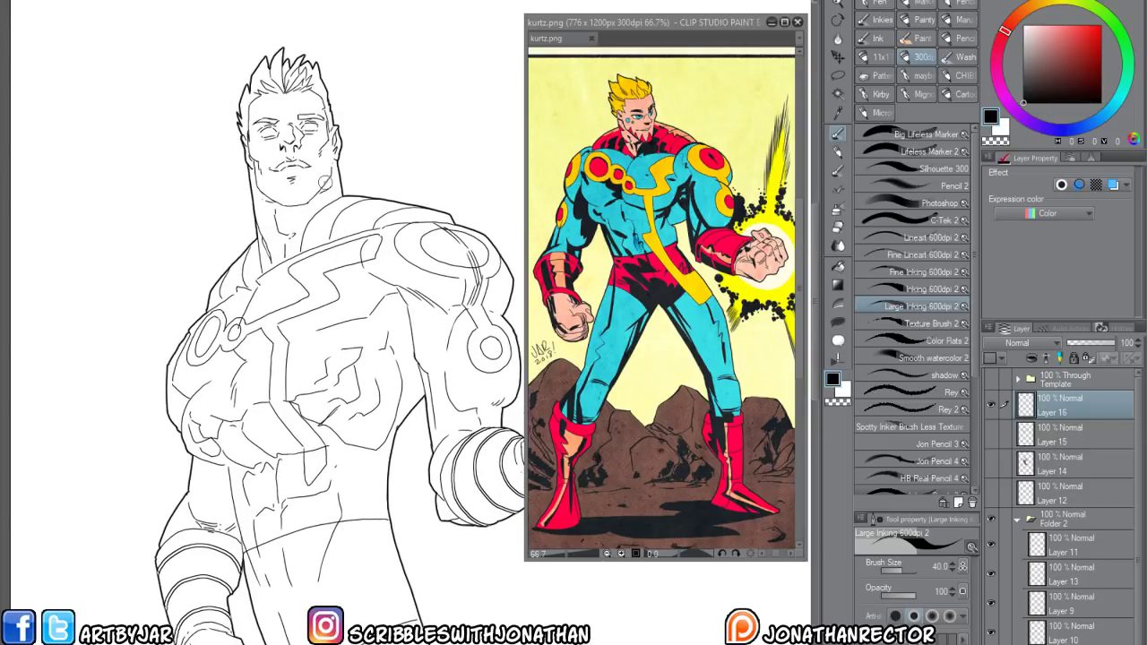
mouse_move(325, 187)
mouse_down()
mouse_move(264, 194)
mouse_move(277, 202)
mouse_move(255, 160)
mouse_up()
drag(304, 200, 257, 206)
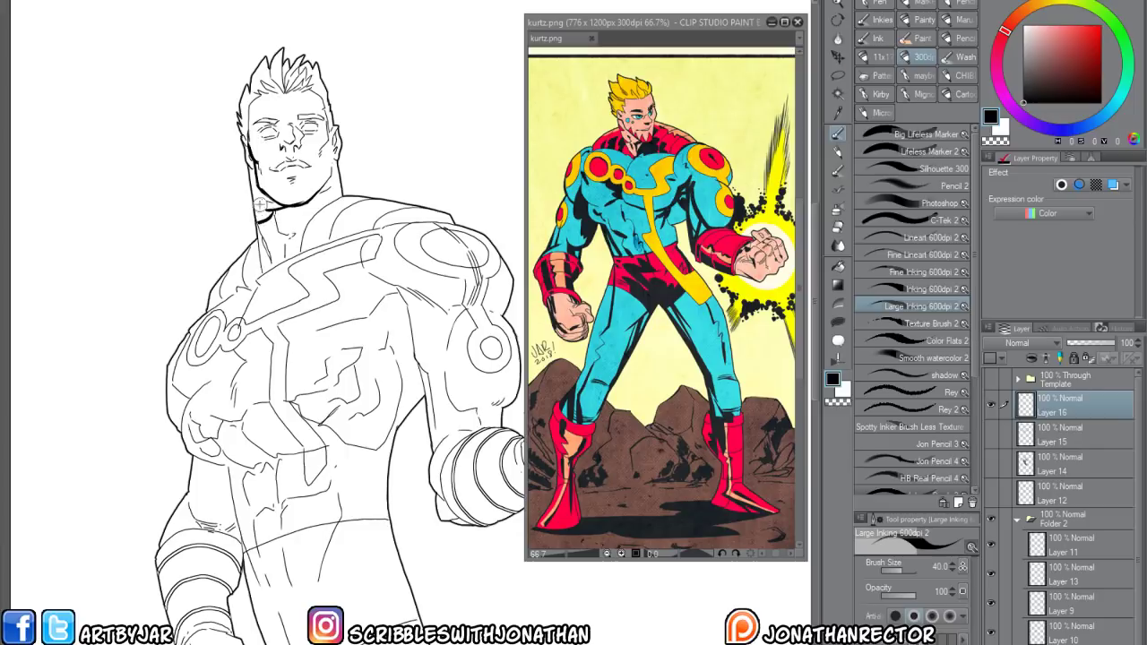
key(g)
click(257, 185)
key(p)
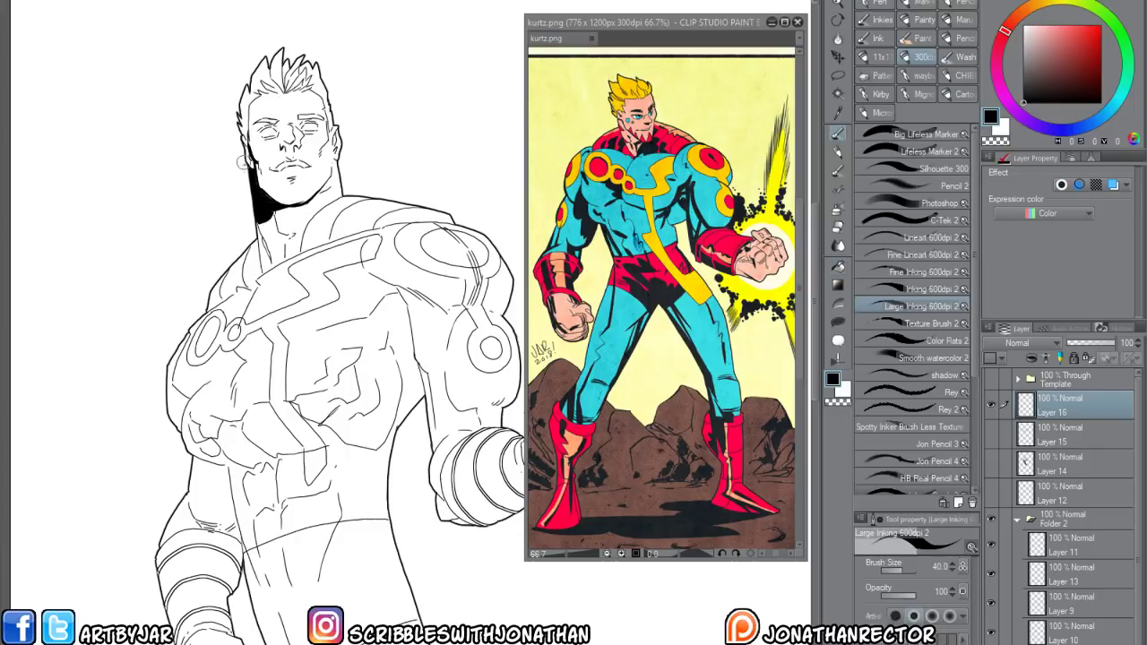
Ink the eyes and add black shadow shapes along the sideburn, ear and base of the spiky hair
drag(257, 114, 268, 166)
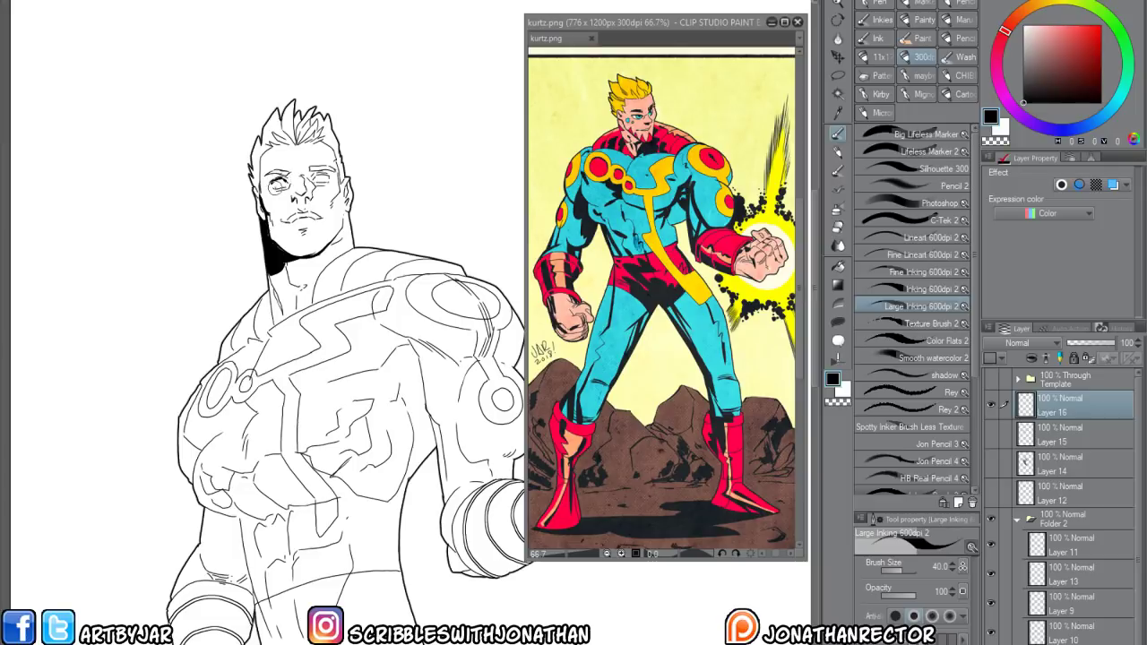
mouse_move(279, 186)
mouse_down()
mouse_move(270, 181)
mouse_move(327, 177)
mouse_move(294, 199)
mouse_move(302, 196)
mouse_up()
mouse_move(251, 188)
mouse_down()
mouse_move(257, 143)
mouse_move(269, 120)
mouse_move(271, 135)
mouse_move(301, 117)
mouse_up()
drag(307, 129, 329, 119)
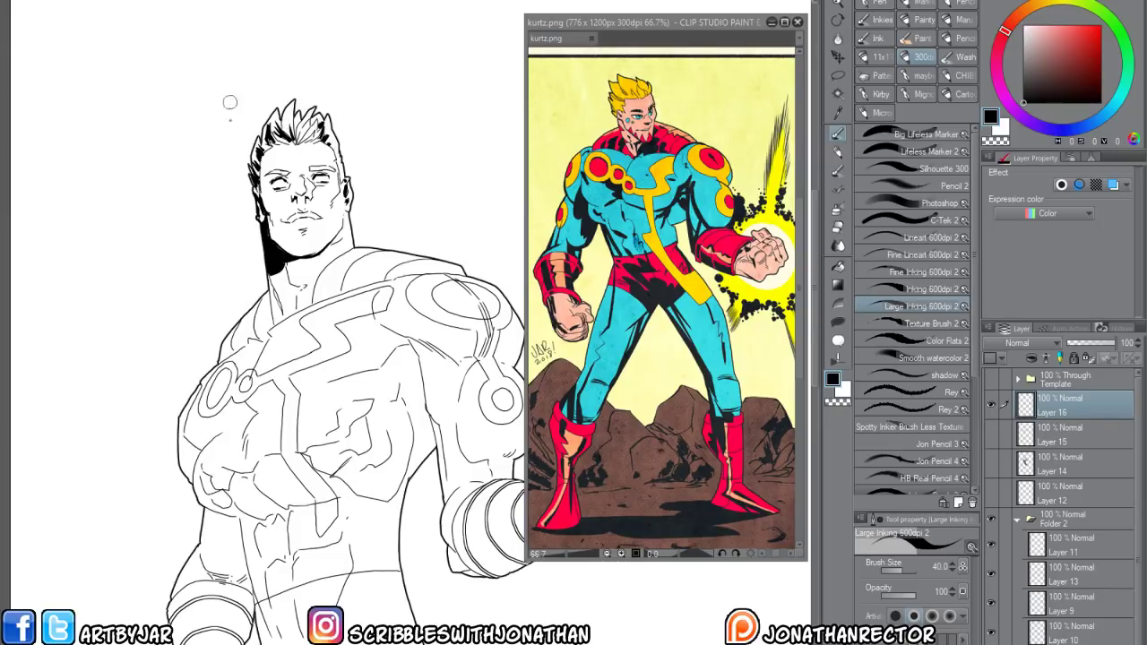
Ink the throat line and extend the black shadow down the shaded side of the neck to the collar
drag(267, 306, 291, 326)
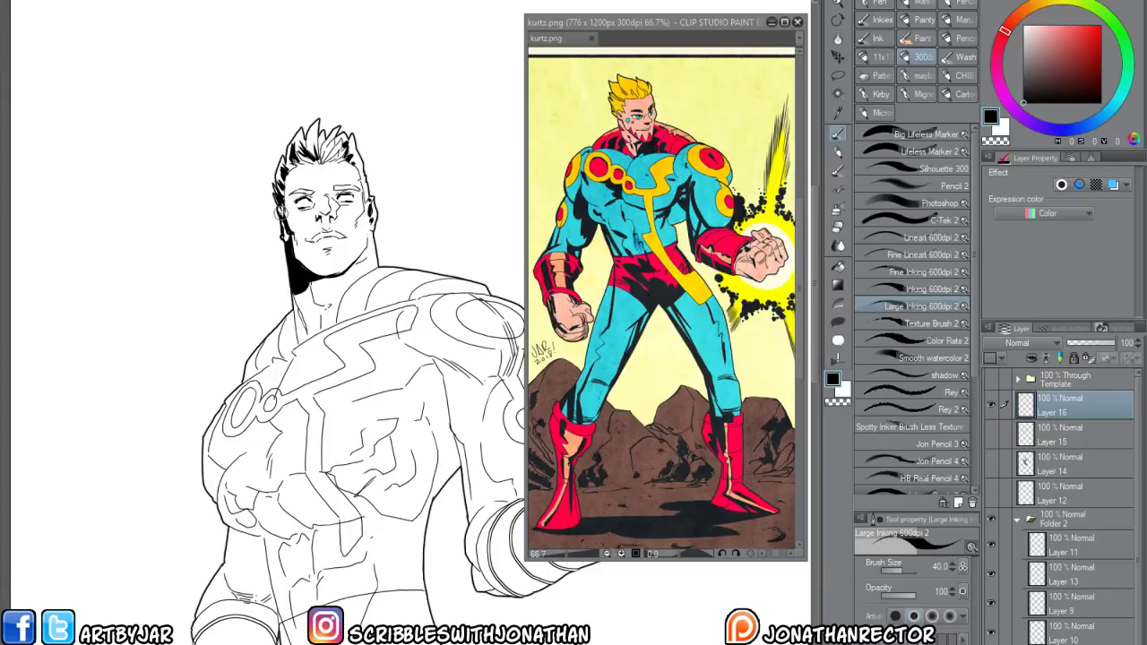
drag(287, 334, 292, 307)
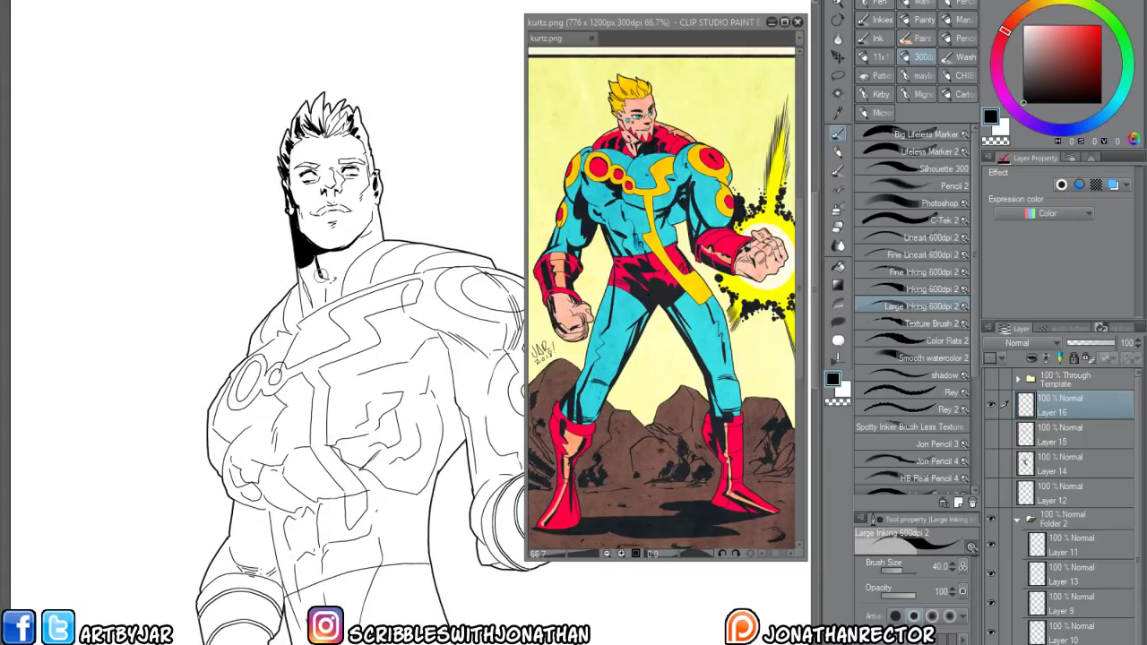
mouse_move(292, 262)
mouse_down()
mouse_move(313, 235)
mouse_move(318, 280)
mouse_move(322, 245)
mouse_up()
key(x)
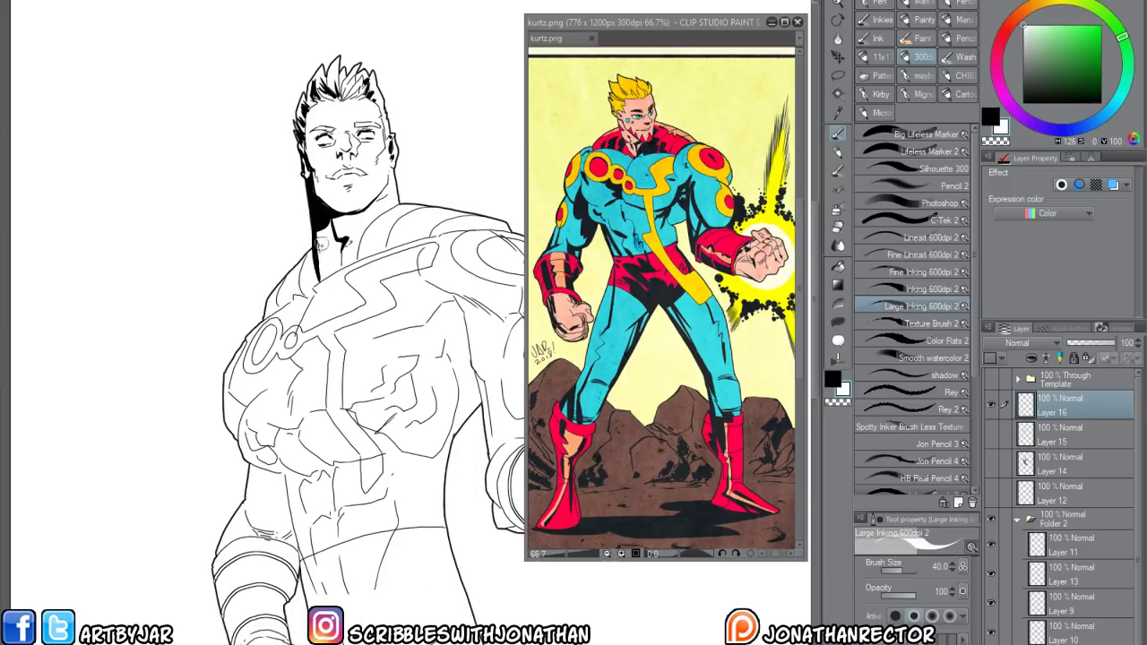
key(x)
Thicken the outer contour of the lowered arm's shoulder, the upper arm and the adjoining side of the torso with heavy black lines
drag(266, 332, 287, 329)
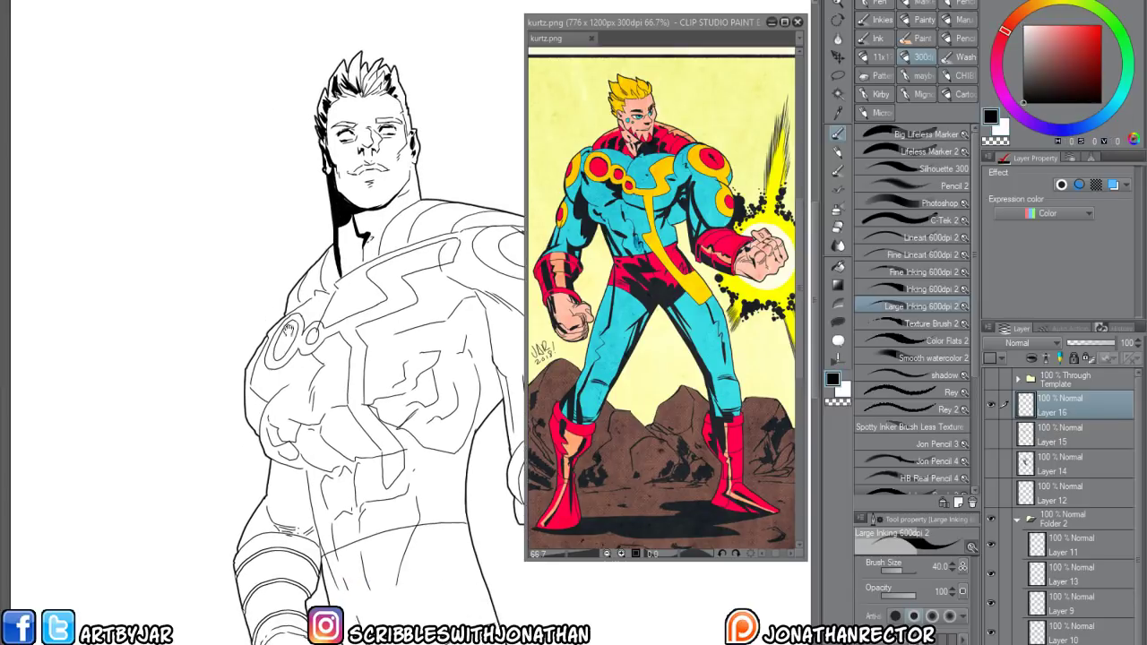
drag(331, 246, 279, 315)
mouse_move(271, 323)
mouse_down()
mouse_move(246, 381)
mouse_move(252, 405)
mouse_move(267, 401)
mouse_move(264, 455)
mouse_move(300, 470)
mouse_up()
drag(214, 384, 179, 343)
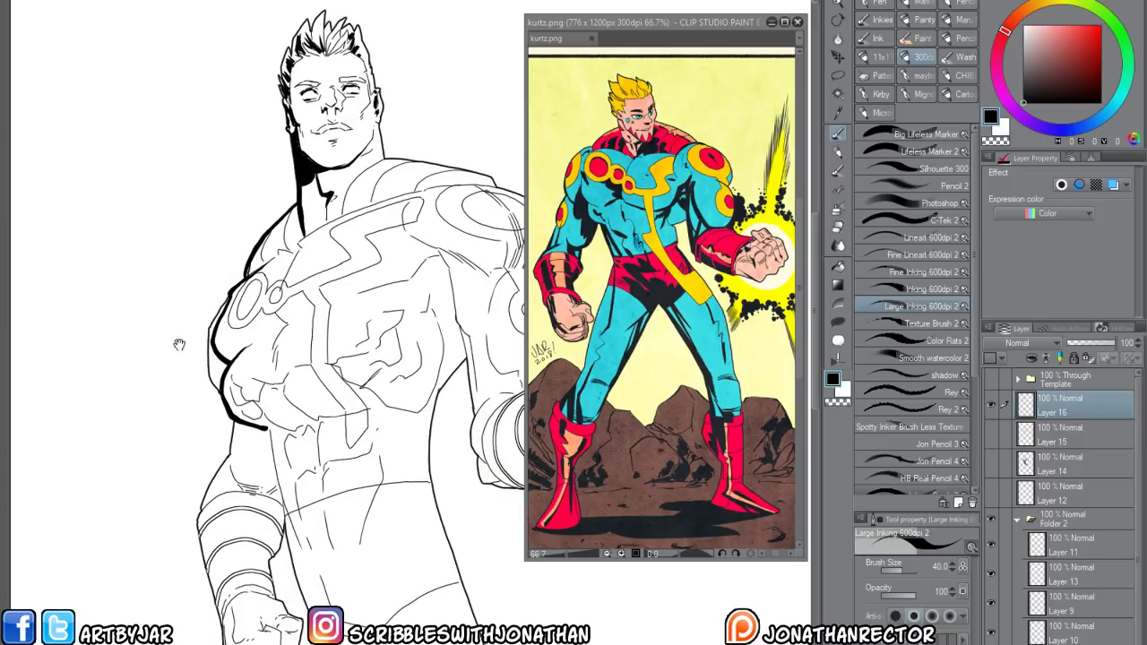
drag(265, 431, 303, 605)
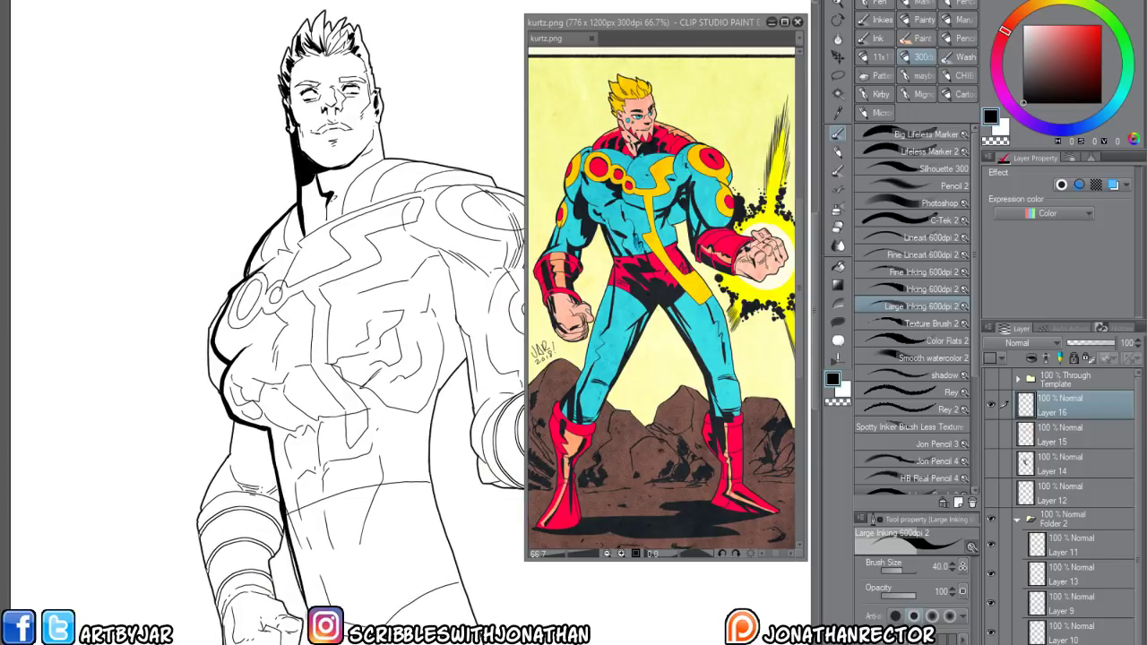
Ink a heavy black contour along the raised arm's inner edge from the armpit to the elbow and bracer
mouse_move(278, 542)
mouse_down()
mouse_move(256, 500)
mouse_move(280, 551)
mouse_up()
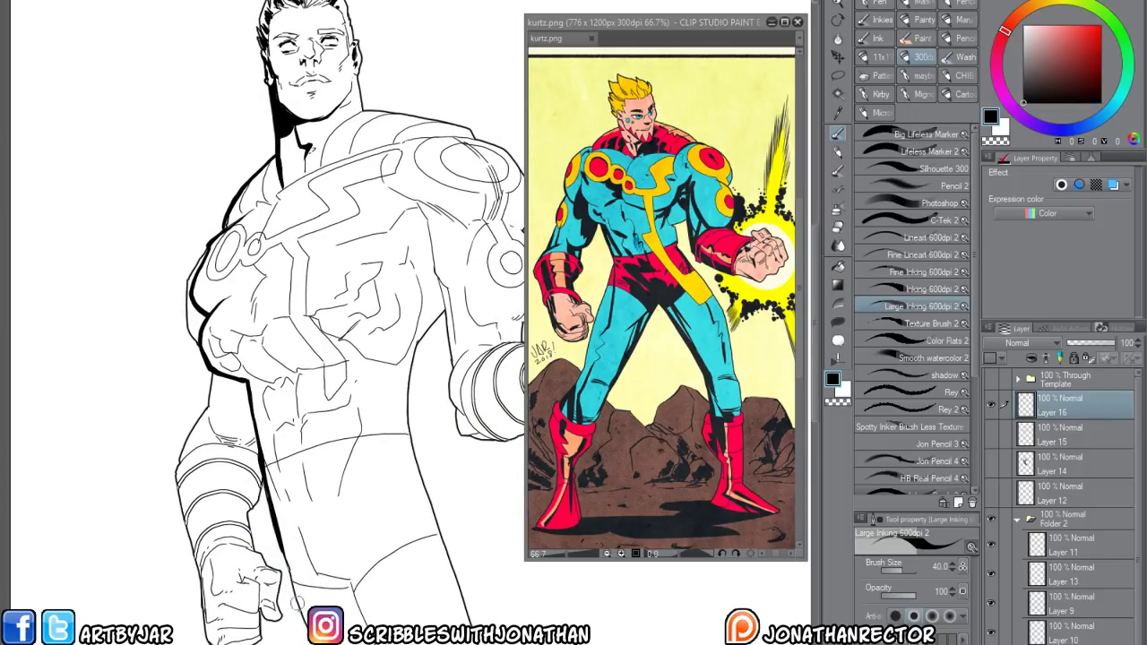
drag(349, 344, 262, 418)
drag(331, 278, 358, 394)
mouse_move(353, 353)
mouse_down()
mouse_move(365, 452)
mouse_move(374, 424)
mouse_move(361, 454)
mouse_move(385, 507)
mouse_up()
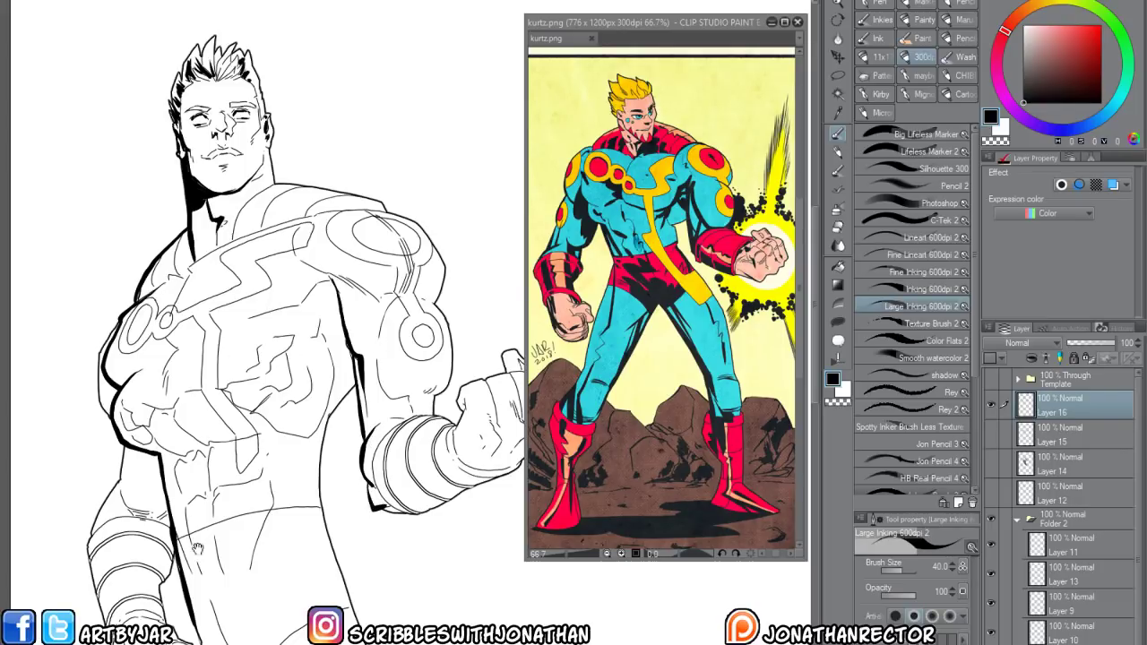
Outline the shadow between the lowered upper arm and the torso, undo the faulty stroke, and fill the area with black
drag(186, 486, 267, 522)
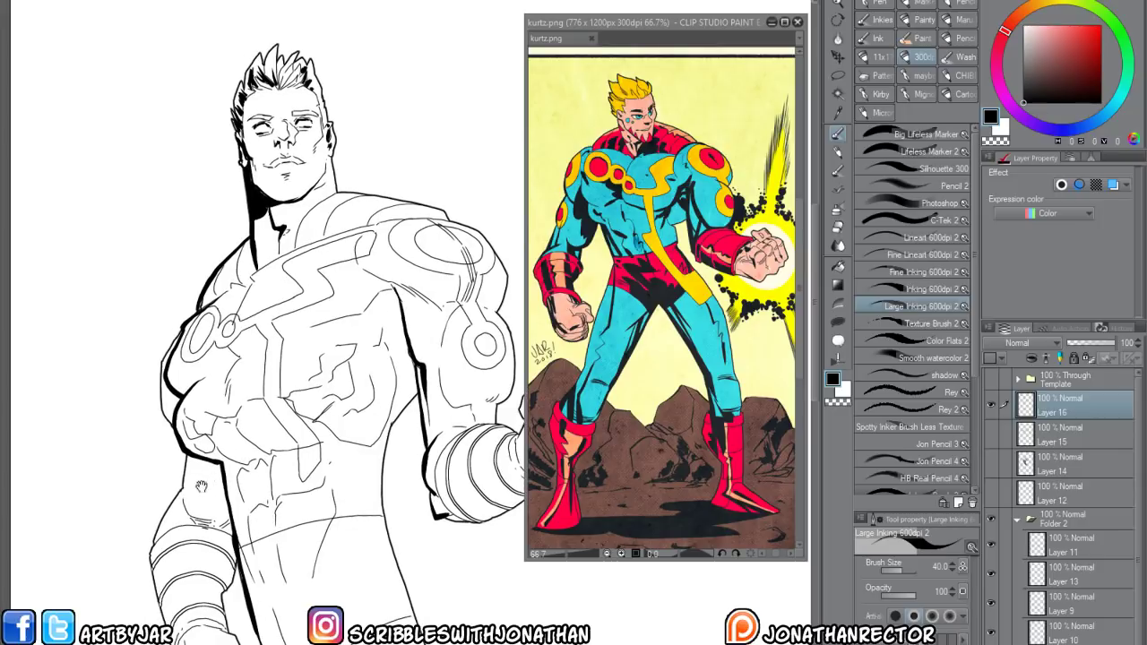
drag(226, 470, 308, 455)
mouse_move(258, 318)
mouse_down()
mouse_move(242, 382)
mouse_move(258, 410)
mouse_move(259, 454)
mouse_move(243, 396)
mouse_move(276, 483)
mouse_move(260, 458)
mouse_move(270, 418)
mouse_move(250, 444)
mouse_move(270, 440)
mouse_move(300, 495)
mouse_up()
key(ctrl+z)
key(g)
click(306, 480)
key(p)
Ink the lowered elbow's contour and add vertical black shadow strokes across the bands of the lowered arm's bracer
drag(277, 406, 302, 352)
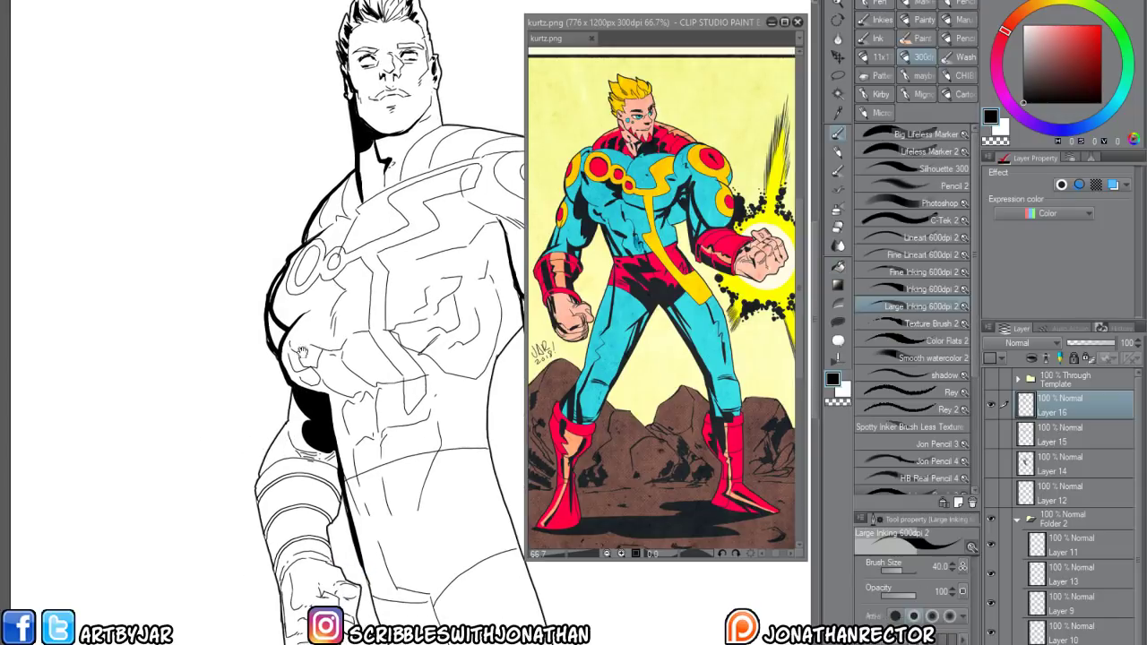
mouse_move(288, 415)
mouse_down()
mouse_move(305, 451)
mouse_move(280, 440)
mouse_move(281, 426)
mouse_move(259, 470)
mouse_move(265, 540)
mouse_up()
drag(269, 447, 271, 524)
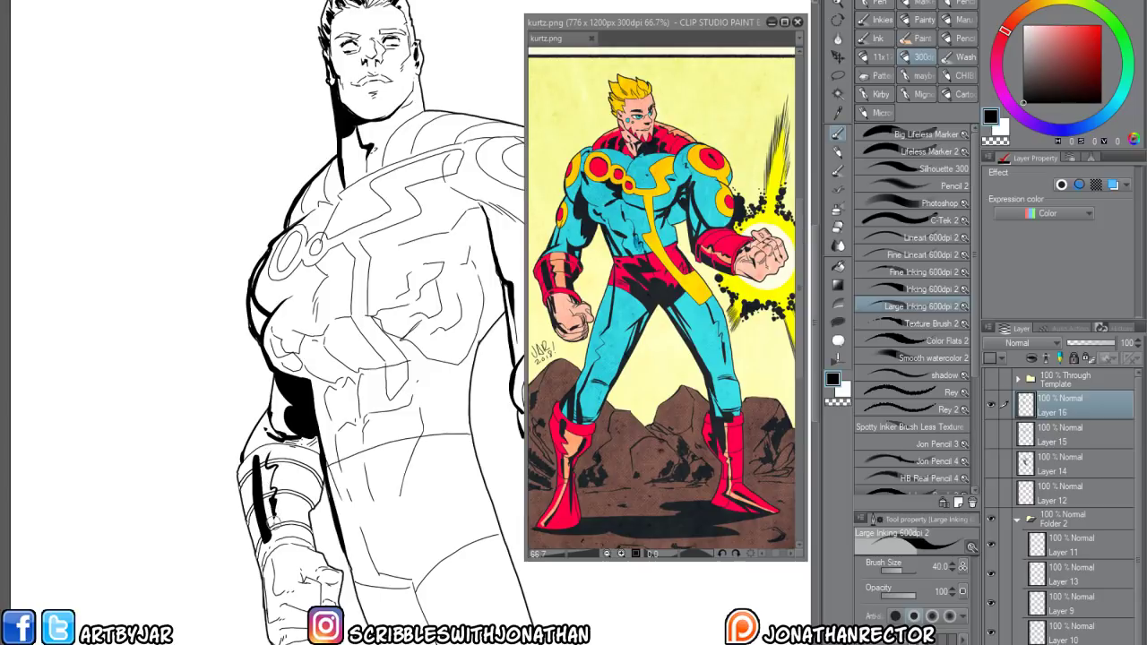
click(271, 452)
click(284, 454)
drag(306, 456, 297, 516)
Erase the excess black over the bracer's band edges with the Hard eraser
key(e)
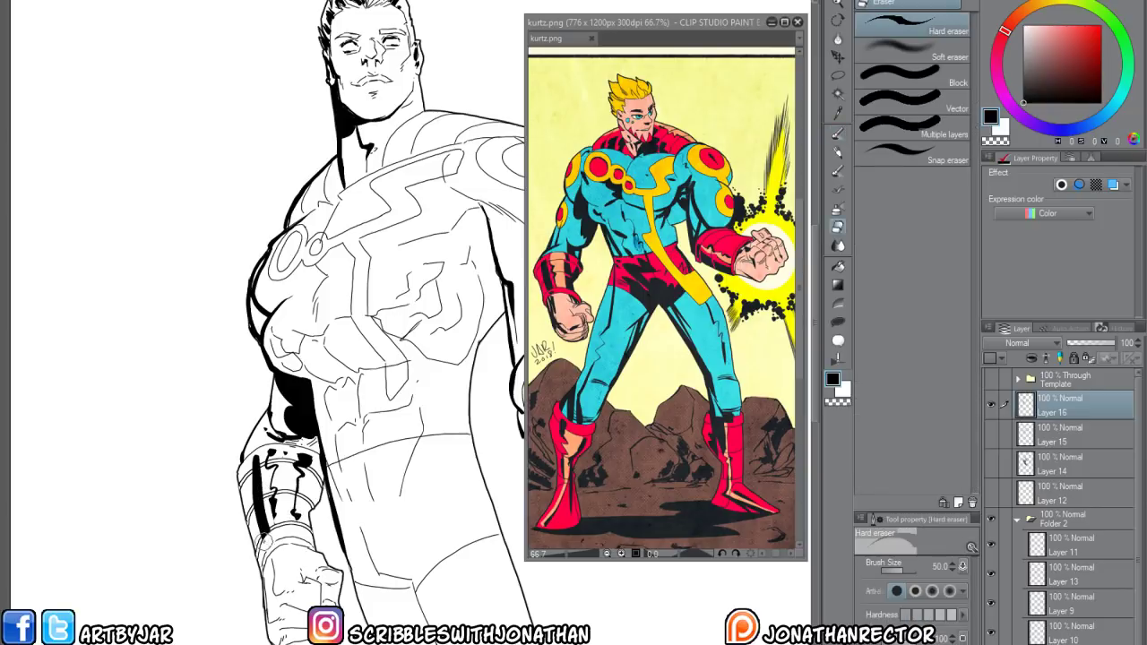
drag(255, 455, 257, 466)
drag(240, 484, 342, 448)
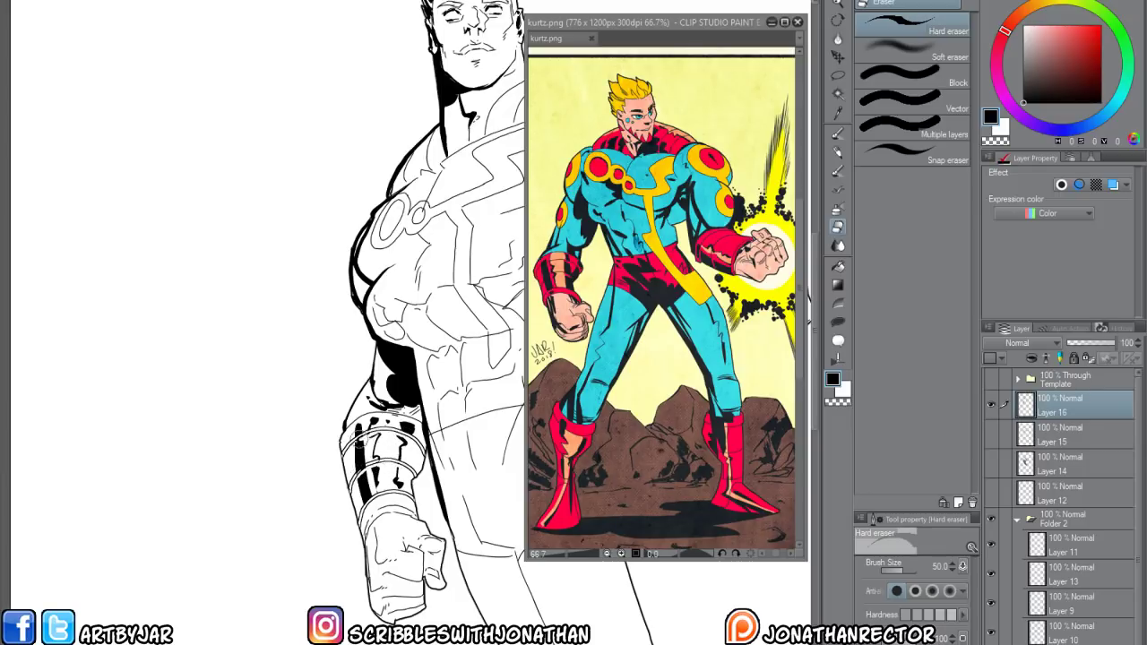
mouse_move(314, 515)
mouse_down()
mouse_move(258, 493)
mouse_move(339, 423)
mouse_up()
Select the Inking 600dpi 2 brush and thicken the raised arm's outer shoulder and upper arm contours, adding a black shadow at the elbow crease
key(p)
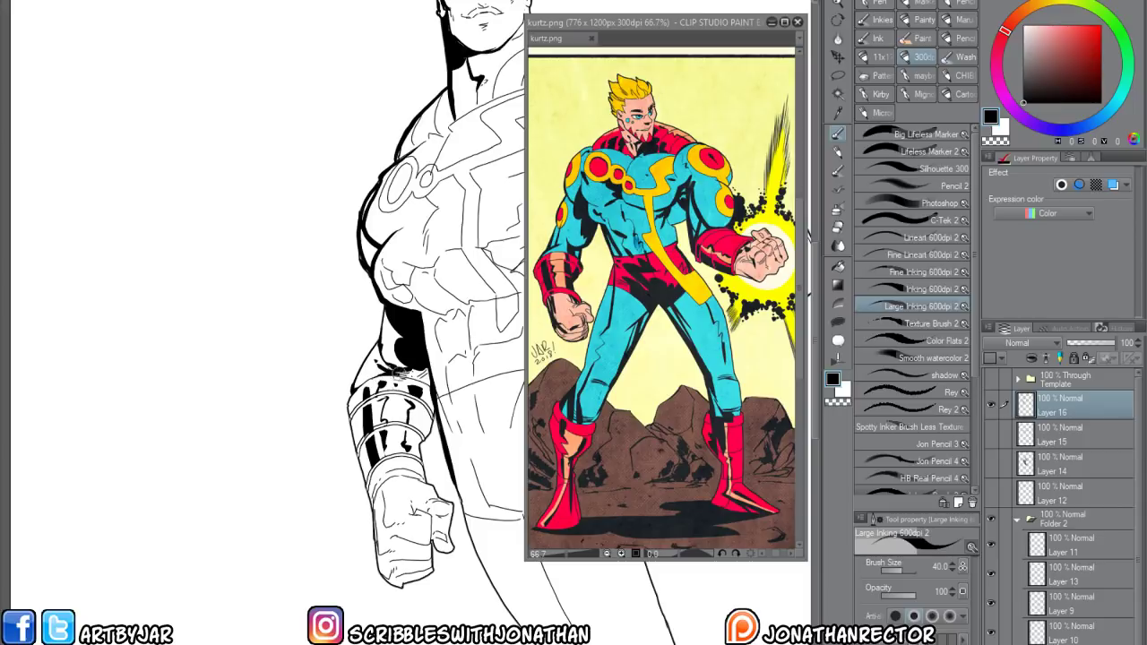
drag(394, 470, 211, 514)
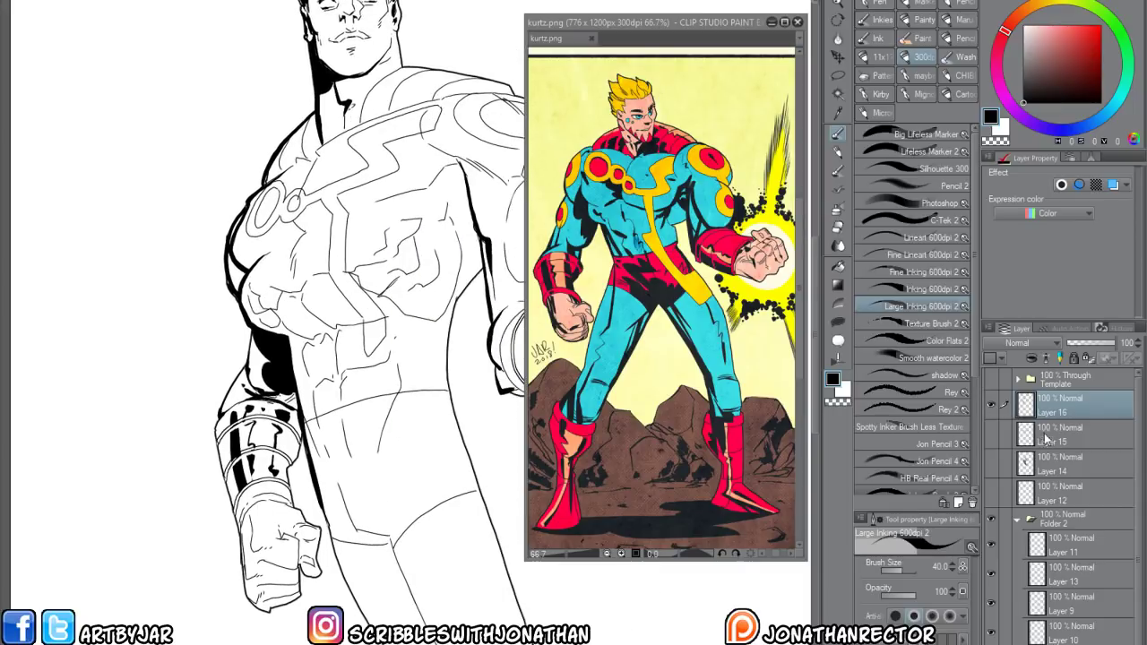
drag(481, 527, 441, 577)
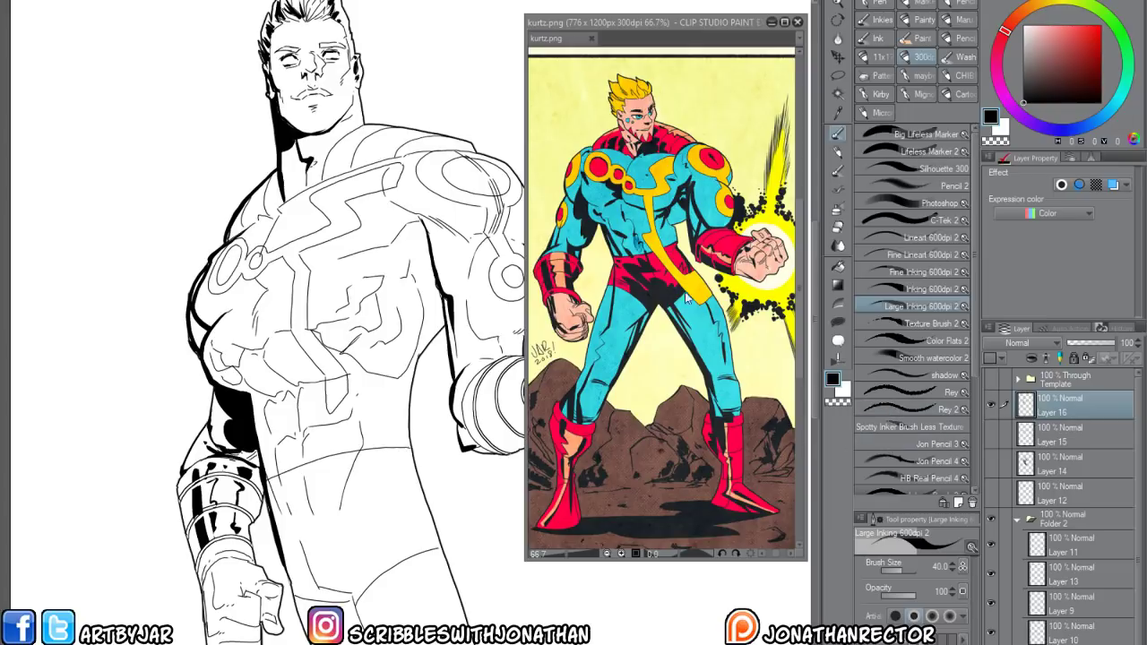
click(922, 289)
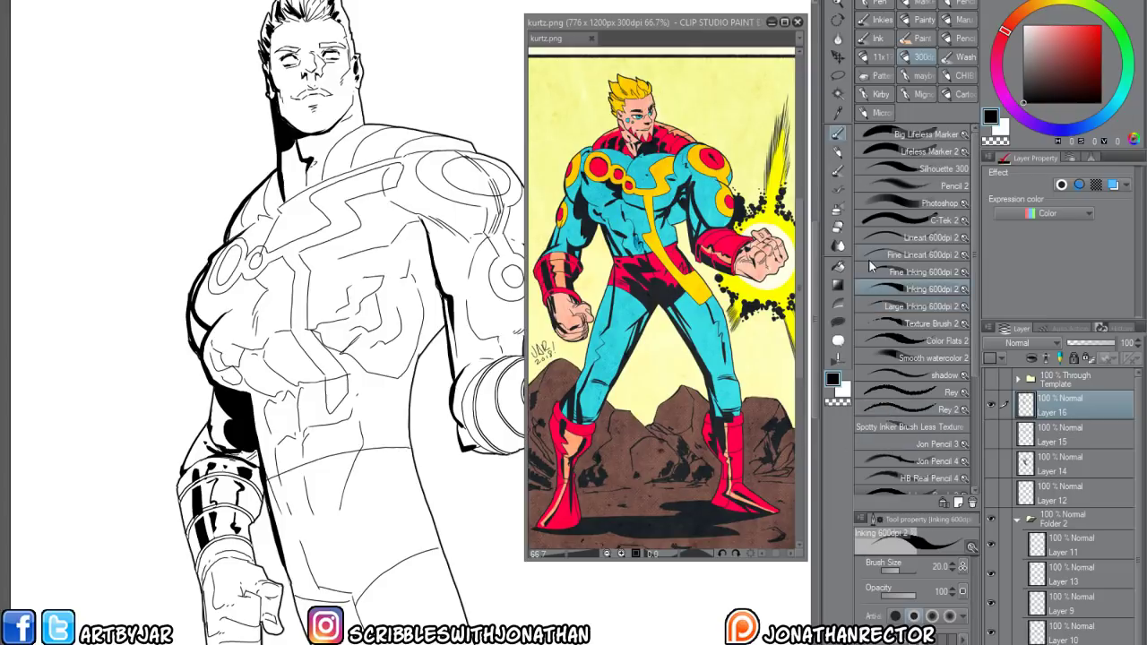
scroll(351, 373, up, 3)
scroll(355, 330, down, 2)
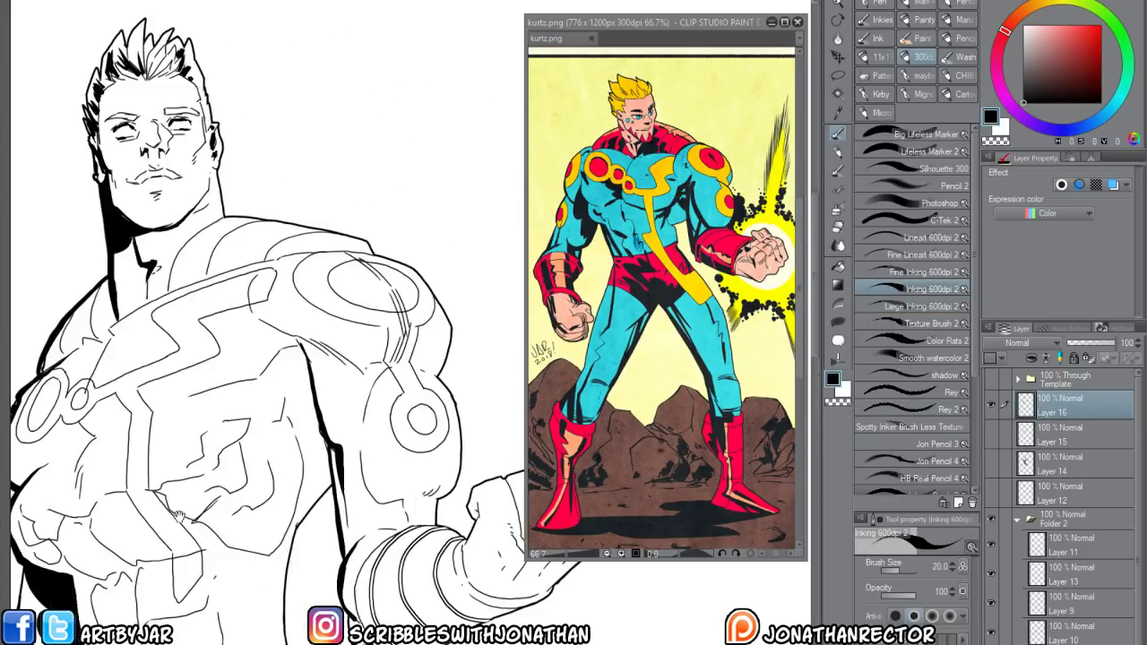
mouse_move(266, 291)
mouse_down()
mouse_move(343, 327)
mouse_move(364, 387)
mouse_up()
mouse_move(299, 292)
mouse_down()
mouse_move(363, 314)
mouse_move(398, 377)
mouse_move(380, 414)
mouse_move(353, 373)
mouse_move(400, 412)
mouse_move(402, 483)
mouse_move(377, 513)
mouse_up()
mouse_move(297, 437)
mouse_down()
mouse_move(301, 409)
mouse_move(330, 486)
mouse_move(352, 482)
mouse_move(355, 501)
mouse_move(273, 491)
mouse_up()
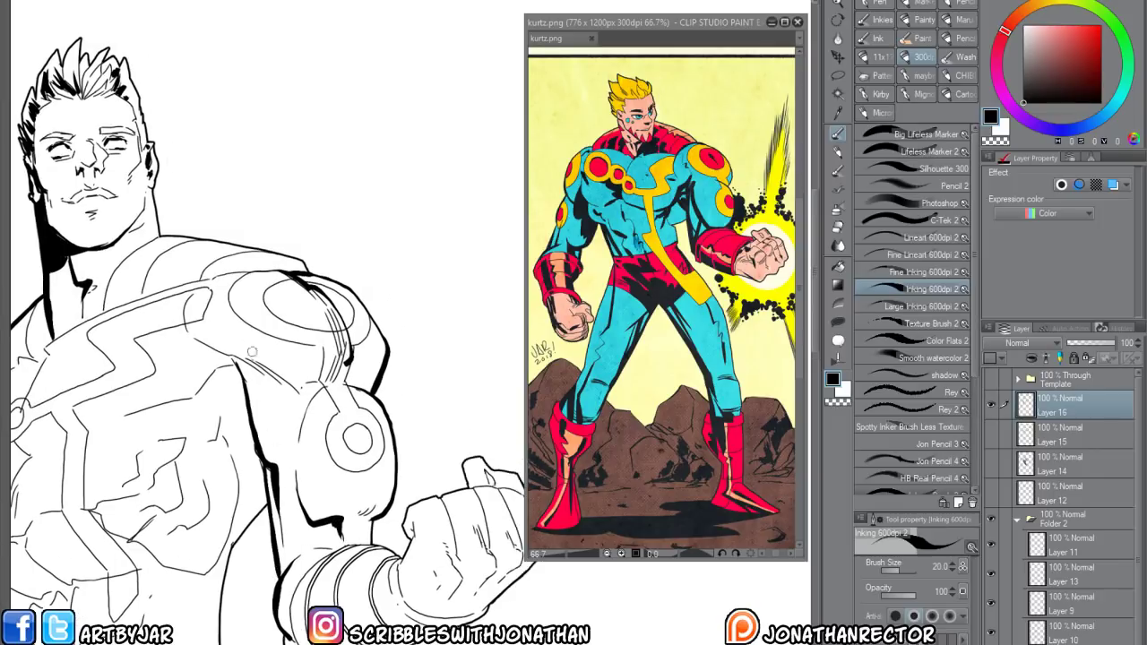
Ink the heavy contour under the raised arm's deltoid and a pointed black shadow where it meets the biceps
mouse_move(346, 385)
mouse_down()
mouse_move(288, 417)
mouse_move(315, 386)
mouse_move(224, 355)
mouse_up()
drag(310, 390, 300, 428)
mouse_move(280, 385)
mouse_down()
mouse_move(240, 358)
mouse_move(226, 474)
mouse_move(252, 308)
mouse_up()
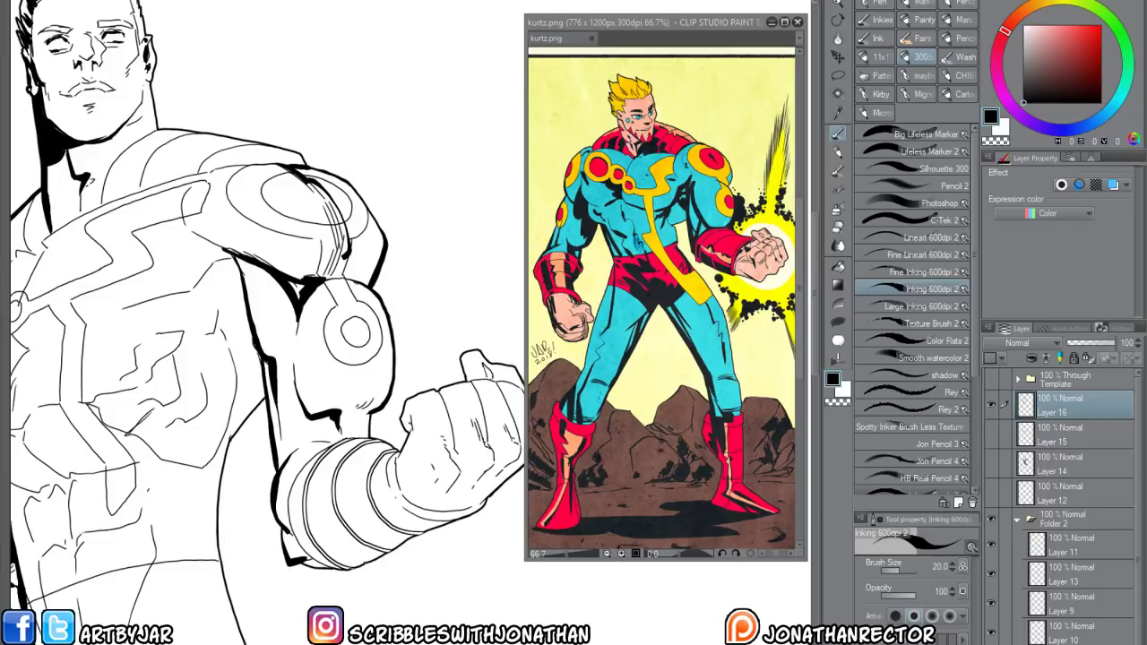
Add jagged black muscle lines to the neck, undoing the stray stroke, and draw small circle markings on the cheek
drag(145, 274, 253, 335)
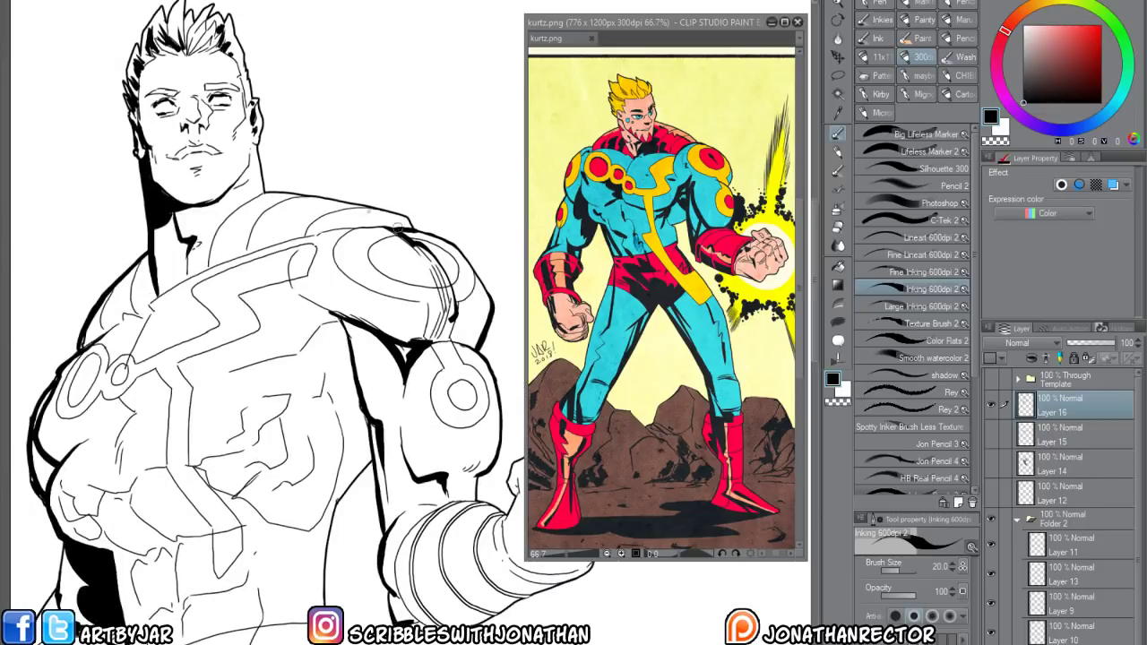
drag(197, 513, 282, 582)
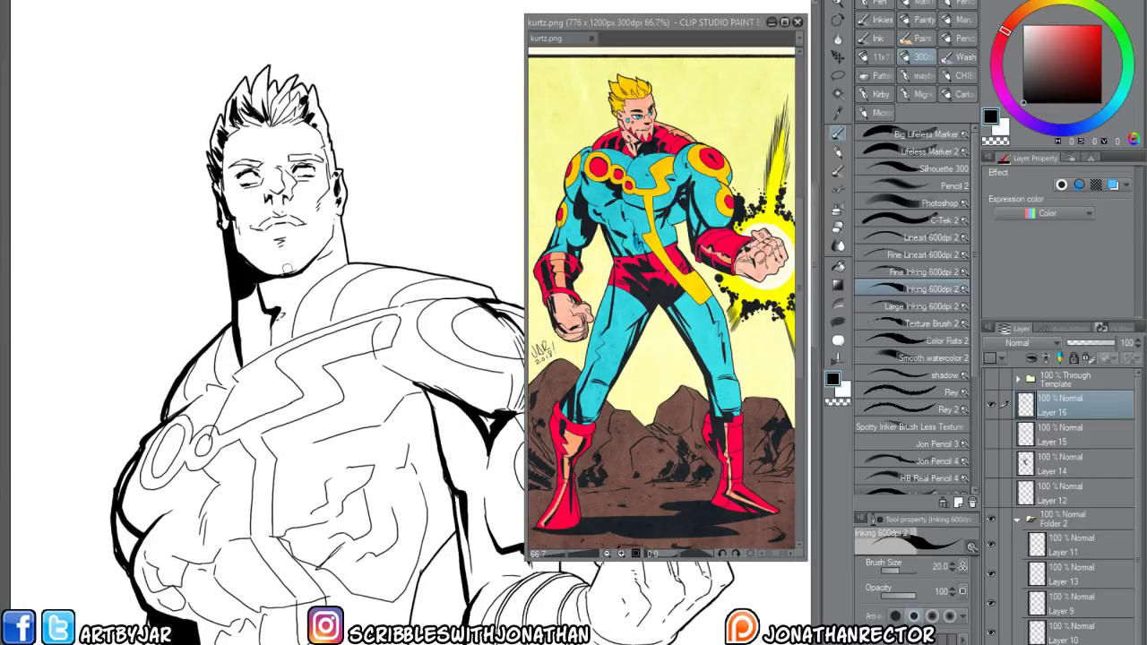
drag(254, 354, 252, 312)
key(ctrl+z)
mouse_move(254, 362)
mouse_down()
mouse_move(248, 307)
mouse_move(250, 356)
mouse_up()
drag(253, 256, 242, 318)
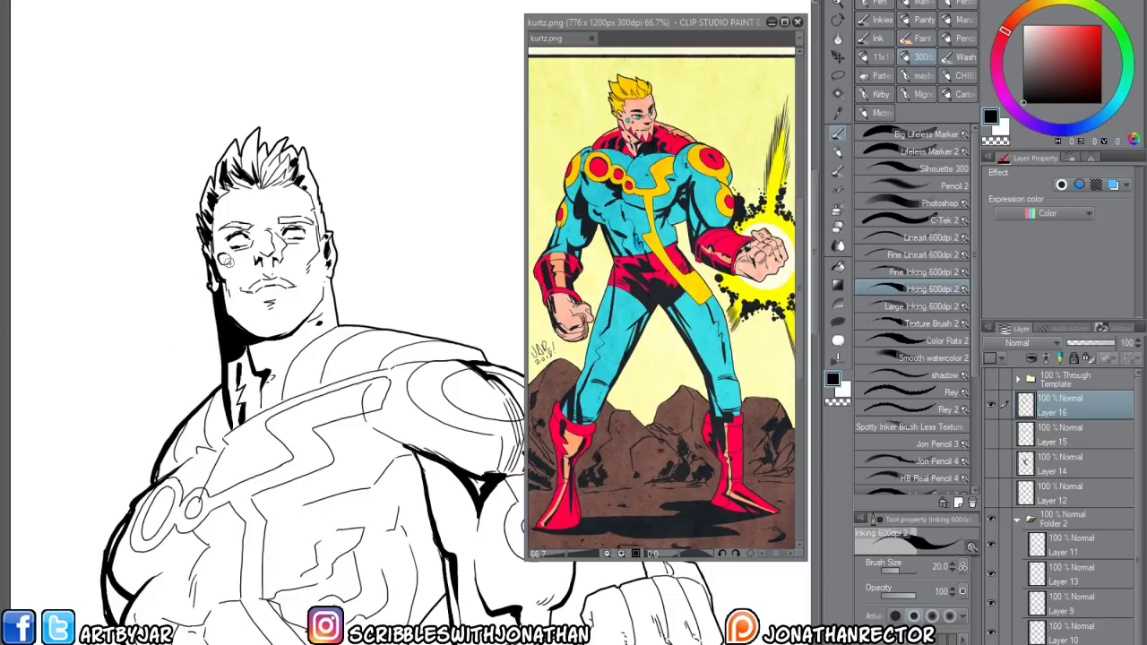
drag(234, 270, 231, 266)
Thicken the line running from the base of the neck across the upper chest to the raised arm's shoulder
mouse_move(291, 518)
mouse_down()
mouse_move(299, 425)
mouse_move(288, 379)
mouse_up()
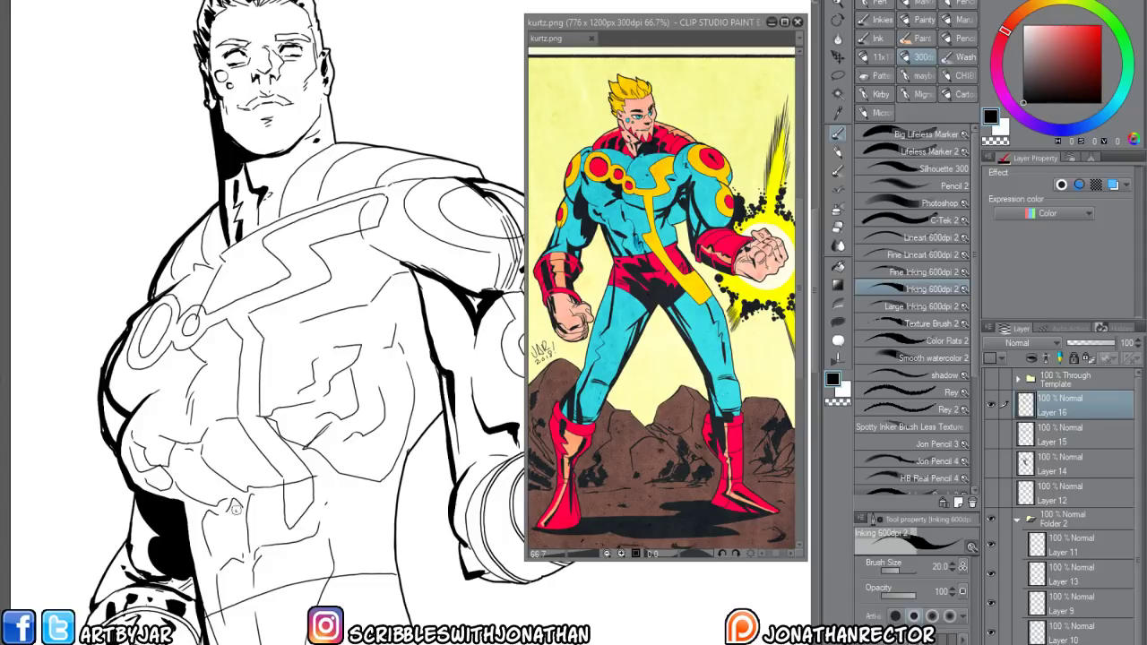
mouse_move(213, 471)
mouse_down()
mouse_move(224, 508)
mouse_move(139, 462)
mouse_up()
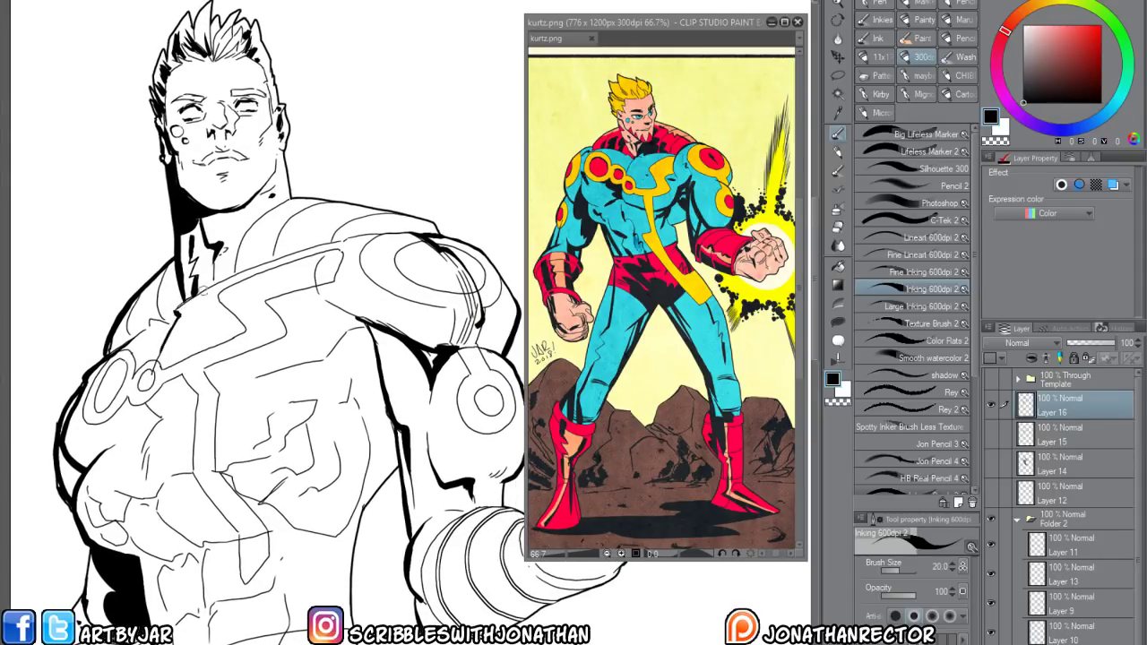
mouse_move(262, 261)
mouse_down()
mouse_move(363, 232)
mouse_move(457, 229)
mouse_up()
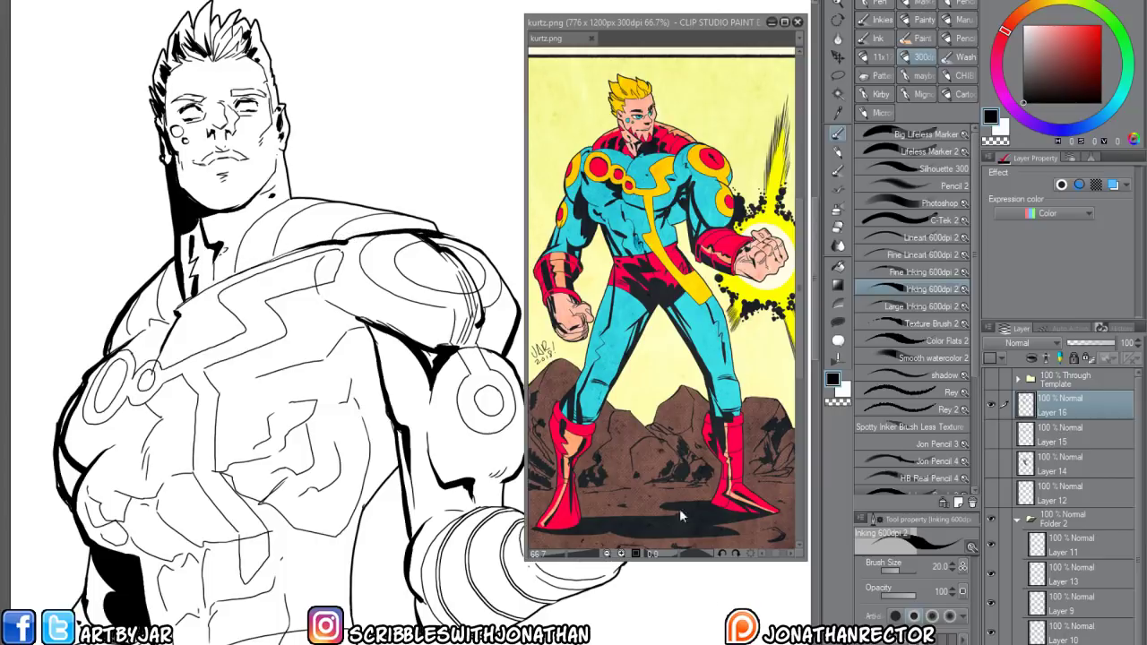
Ink bold contours above and below the pectoral on the raised-arm side, continuing down beside the armpit
key(ctrl+minus)
drag(205, 506, 239, 465)
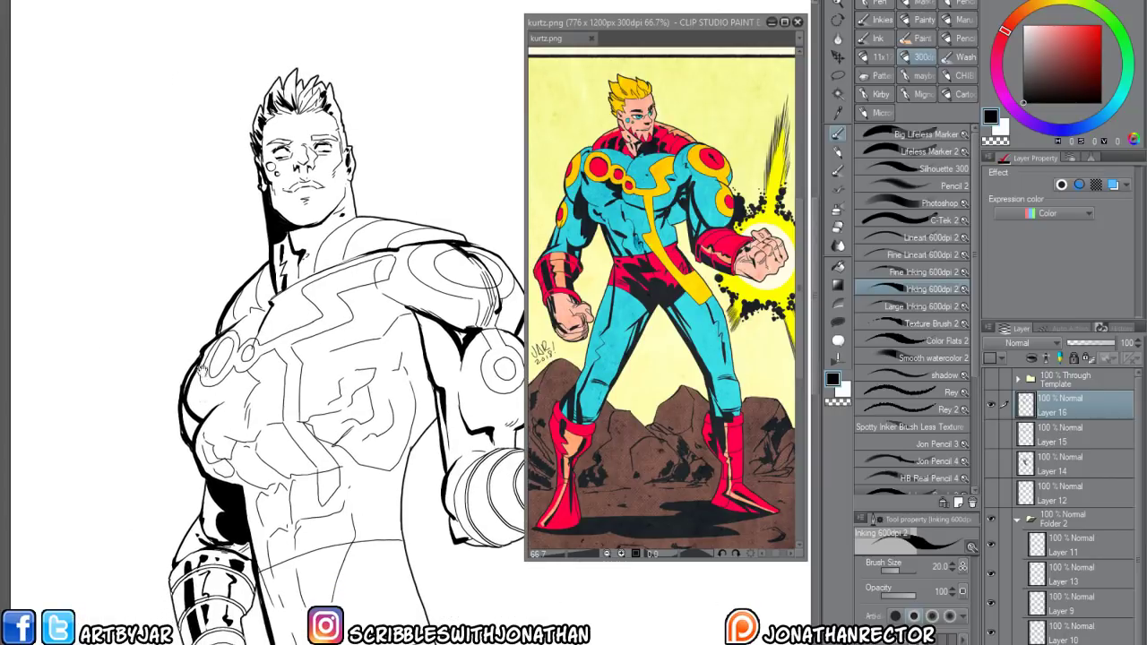
mouse_move(201, 372)
mouse_down()
mouse_move(233, 374)
mouse_move(289, 340)
mouse_up()
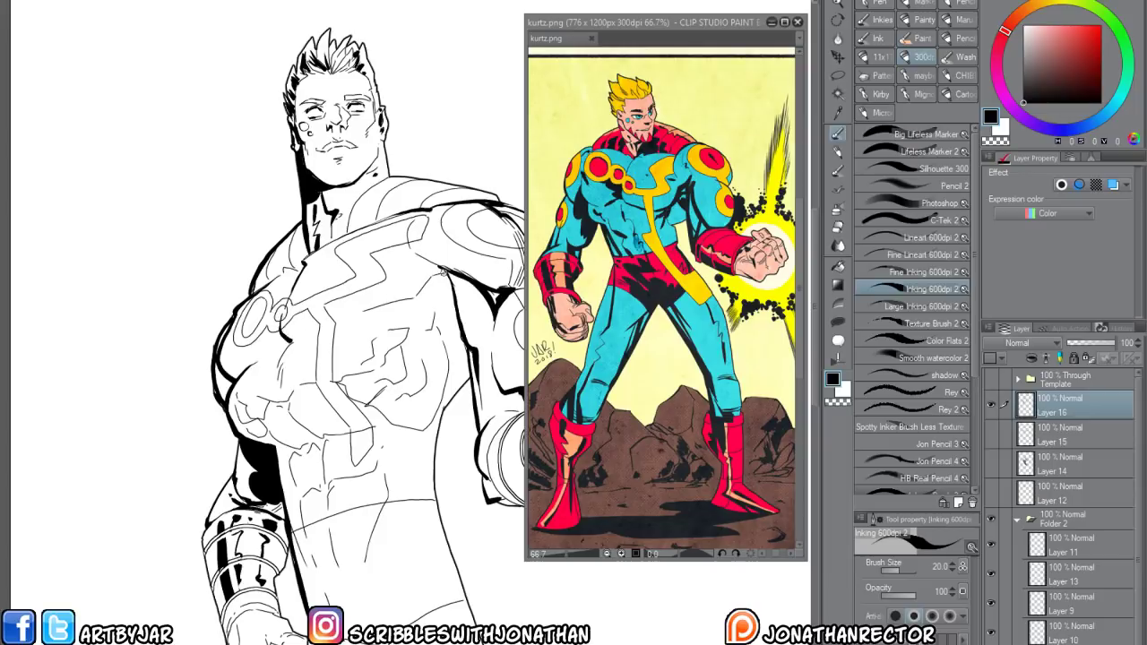
mouse_move(426, 276)
mouse_down()
mouse_move(413, 297)
mouse_move(351, 319)
mouse_up()
scroll(323, 337, down, 2)
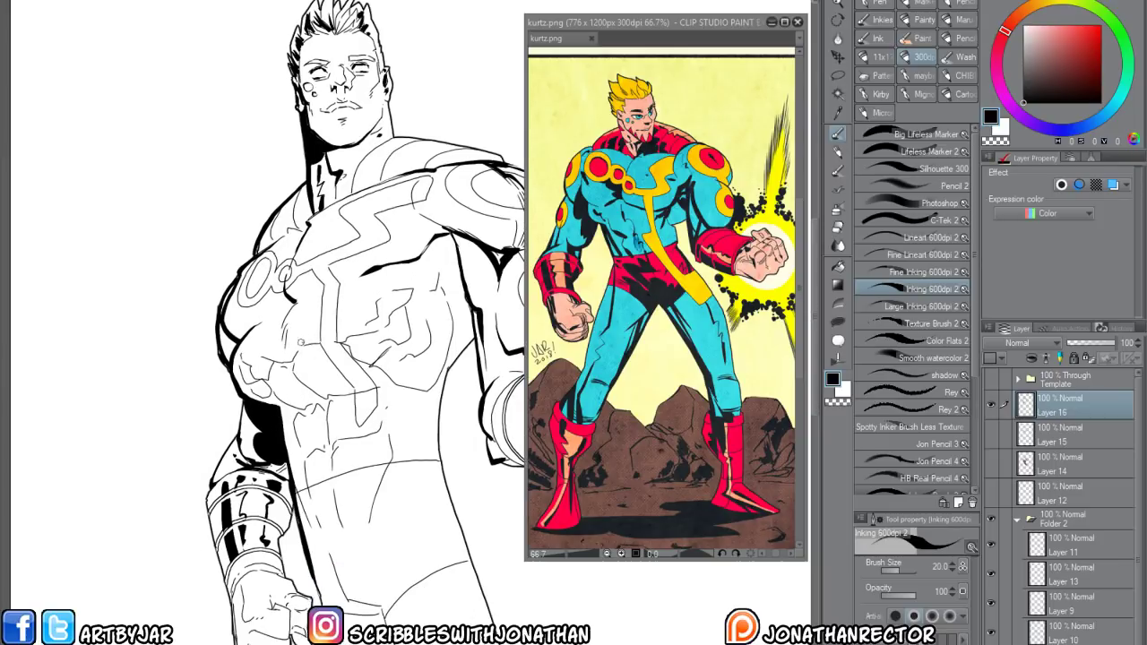
mouse_move(304, 345)
mouse_down()
mouse_move(331, 342)
mouse_move(423, 392)
mouse_move(452, 323)
mouse_move(442, 278)
mouse_move(428, 300)
mouse_up()
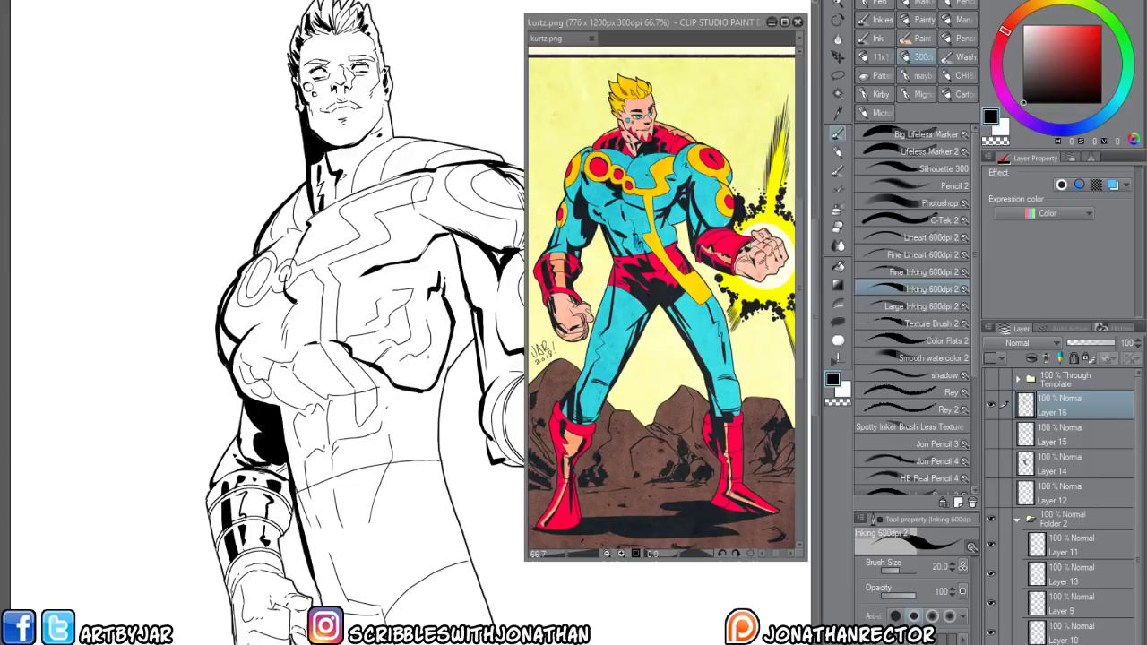
drag(474, 337, 443, 383)
Ink blocky black shadows at the lower outer chest beside the lowered arm and a bold contour beneath the pectorals
drag(267, 414, 301, 433)
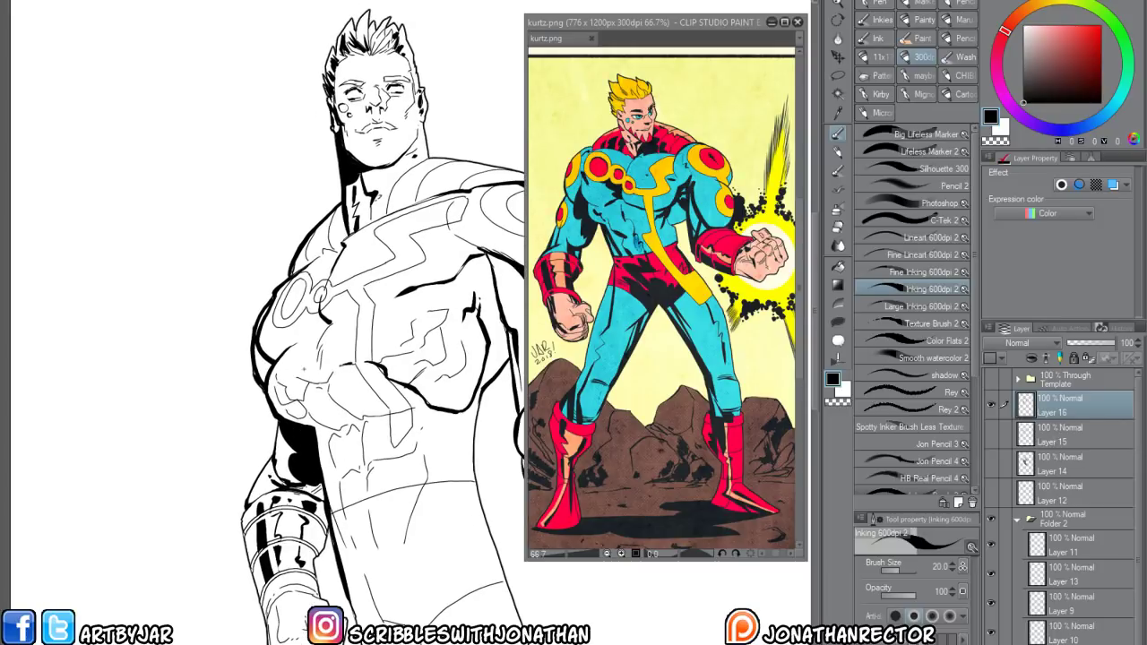
mouse_move(324, 381)
mouse_down()
mouse_move(288, 365)
mouse_move(296, 398)
mouse_move(285, 389)
mouse_move(276, 405)
mouse_move(308, 414)
mouse_move(291, 419)
mouse_move(267, 380)
mouse_move(267, 400)
mouse_move(296, 409)
mouse_up()
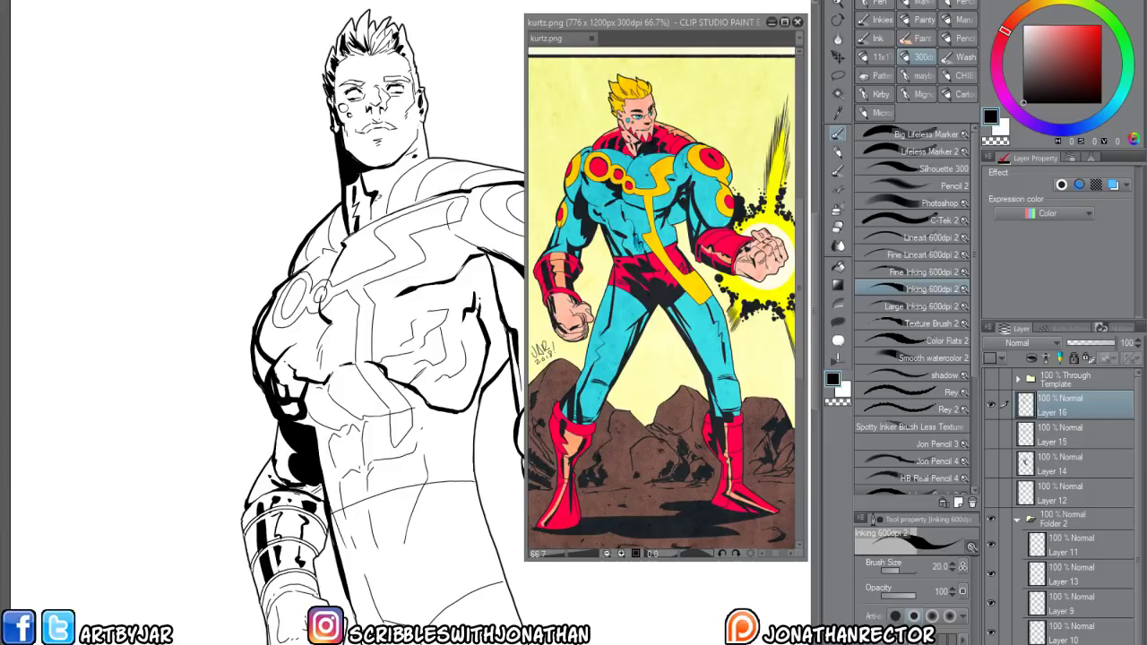
drag(303, 447, 266, 396)
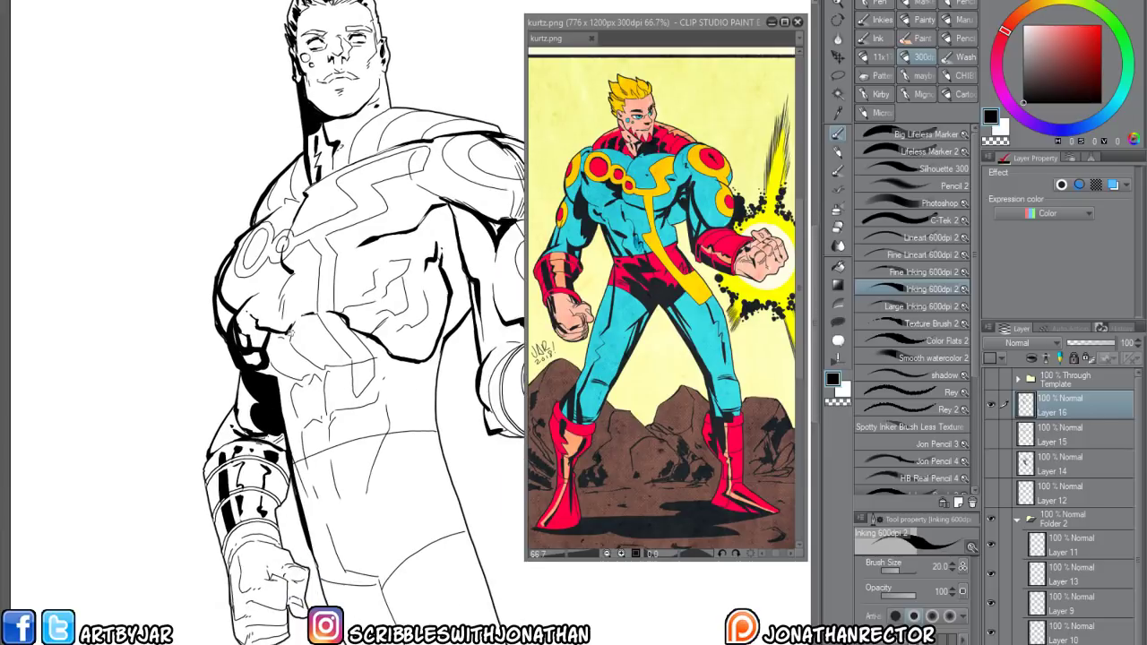
mouse_move(290, 334)
mouse_down()
mouse_move(322, 370)
mouse_move(360, 352)
mouse_move(309, 382)
mouse_move(329, 373)
mouse_move(326, 414)
mouse_move(376, 383)
mouse_up()
Ink jagged, tapering muscle lines down the abdomen, separating the abdominals and the sides of the waist
mouse_move(308, 376)
mouse_down()
mouse_move(270, 360)
mouse_move(296, 382)
mouse_move(295, 416)
mouse_move(319, 421)
mouse_move(301, 428)
mouse_move(308, 485)
mouse_up()
drag(326, 421, 330, 471)
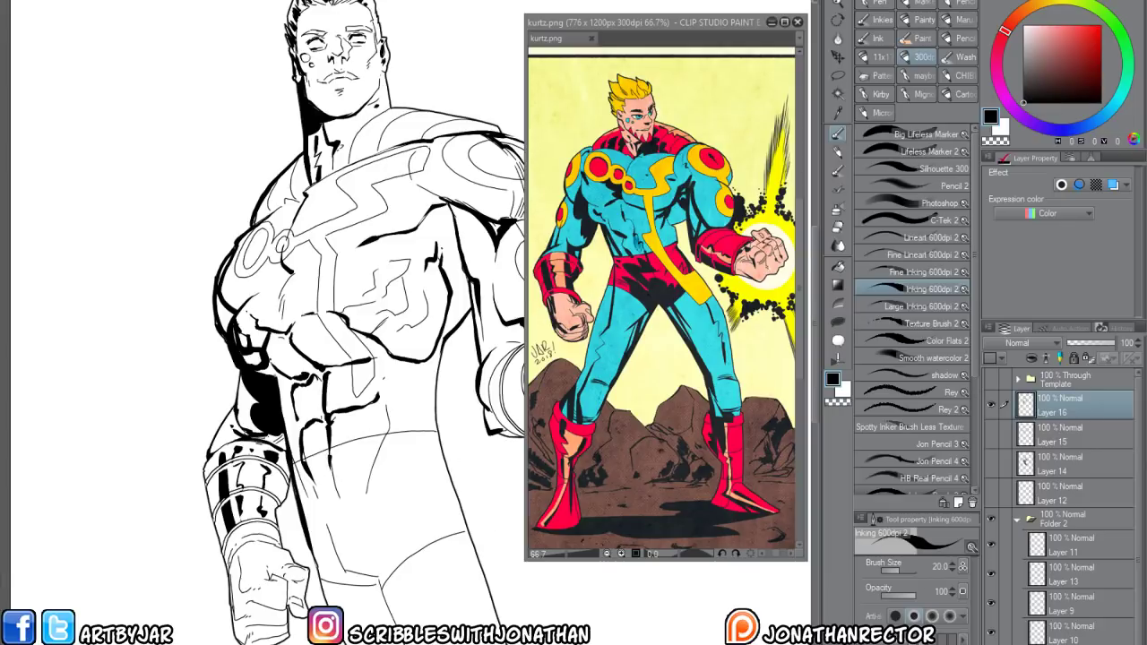
drag(387, 413, 364, 493)
drag(302, 450, 306, 496)
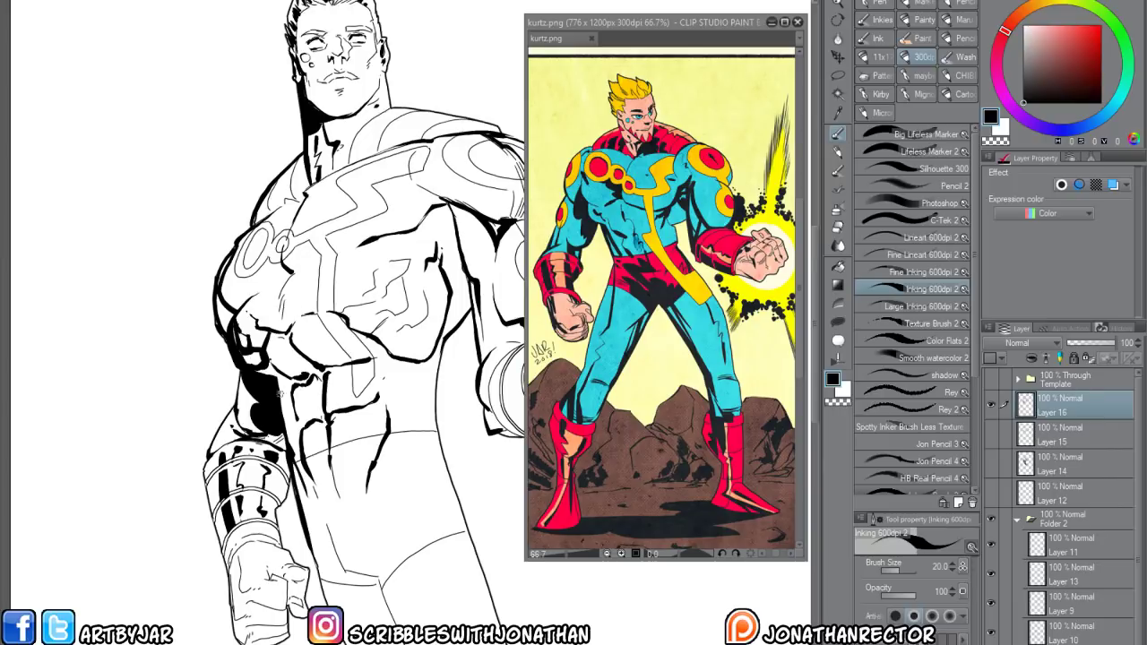
Add black accent strokes to the trapezius and collar lines, switching to white for touch-ups and back to black
drag(283, 399, 368, 508)
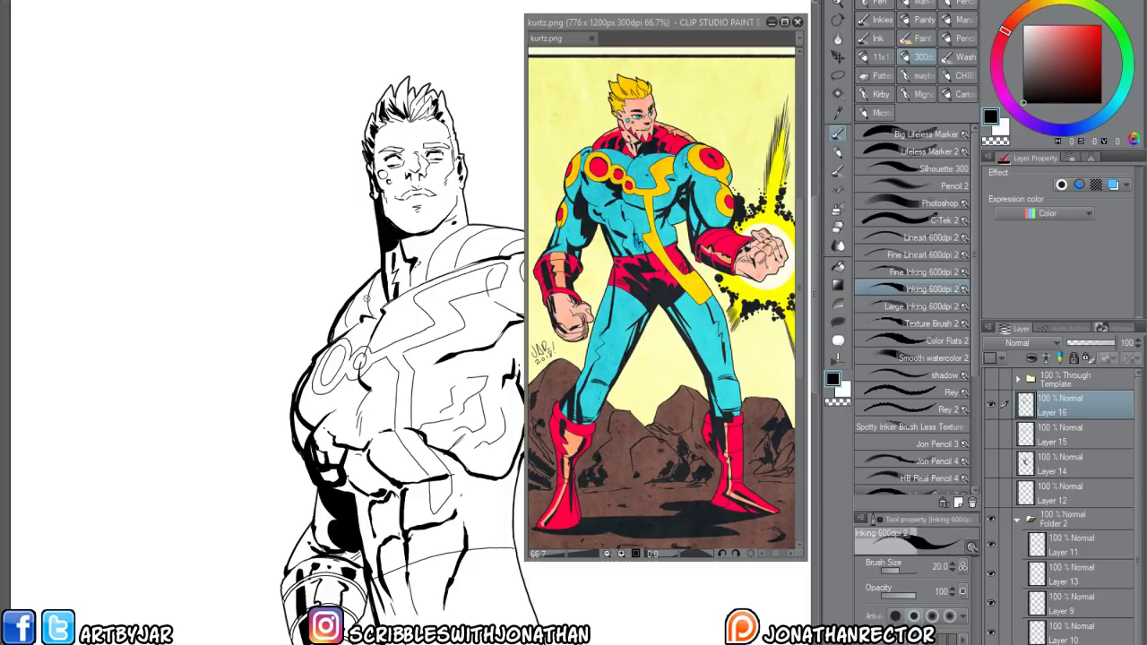
drag(353, 298, 346, 329)
drag(439, 243, 368, 304)
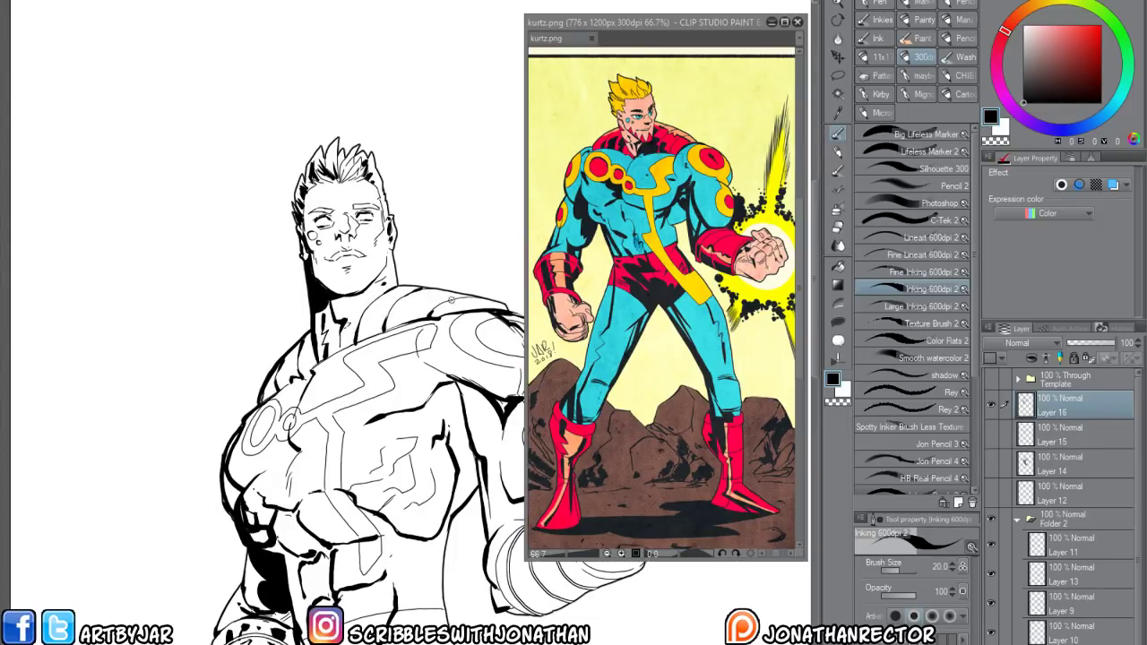
key(x)
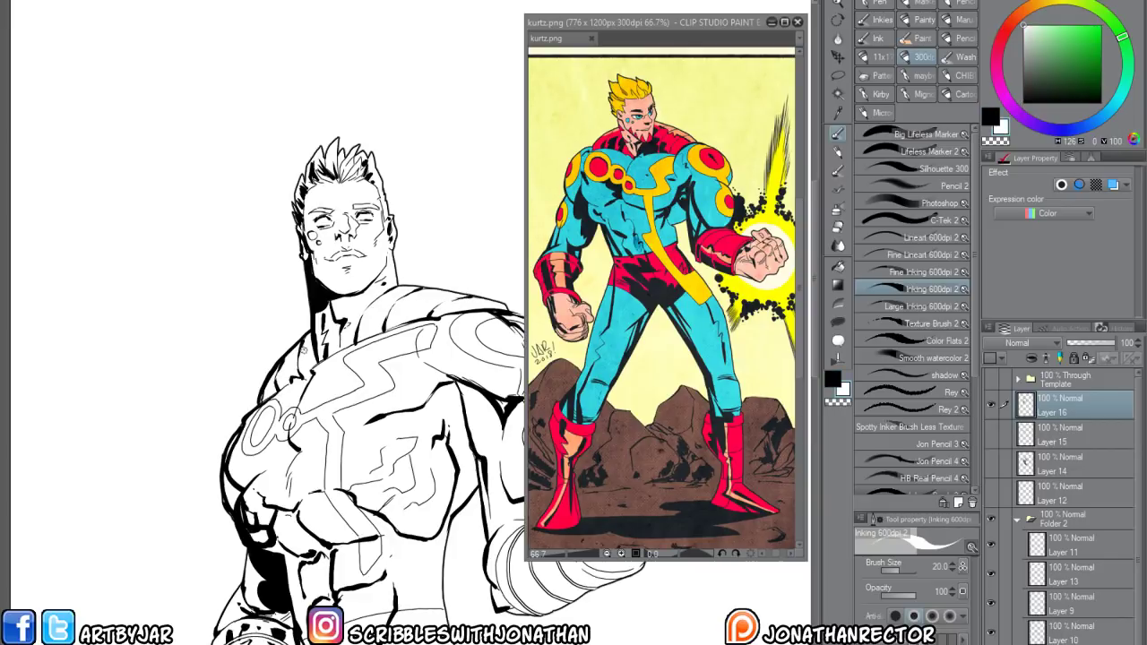
key(x)
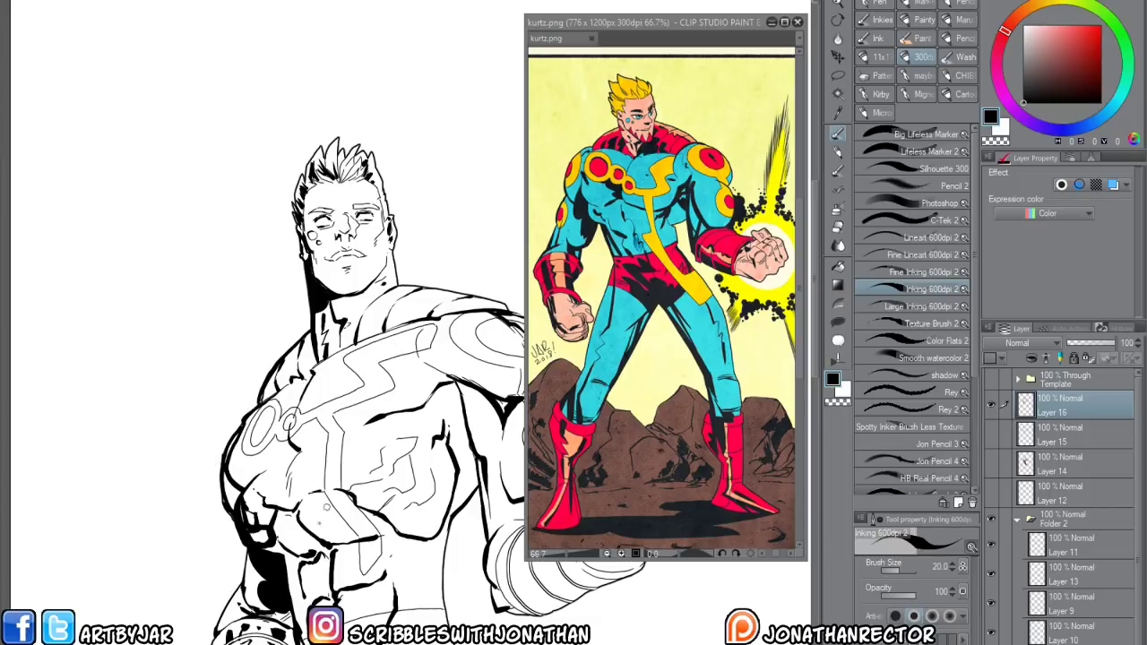
Ink angular black muscle lines inside the pectoral on the raised-arm side
mouse_move(367, 438)
mouse_down()
mouse_move(394, 361)
mouse_move(442, 371)
mouse_move(376, 415)
mouse_up()
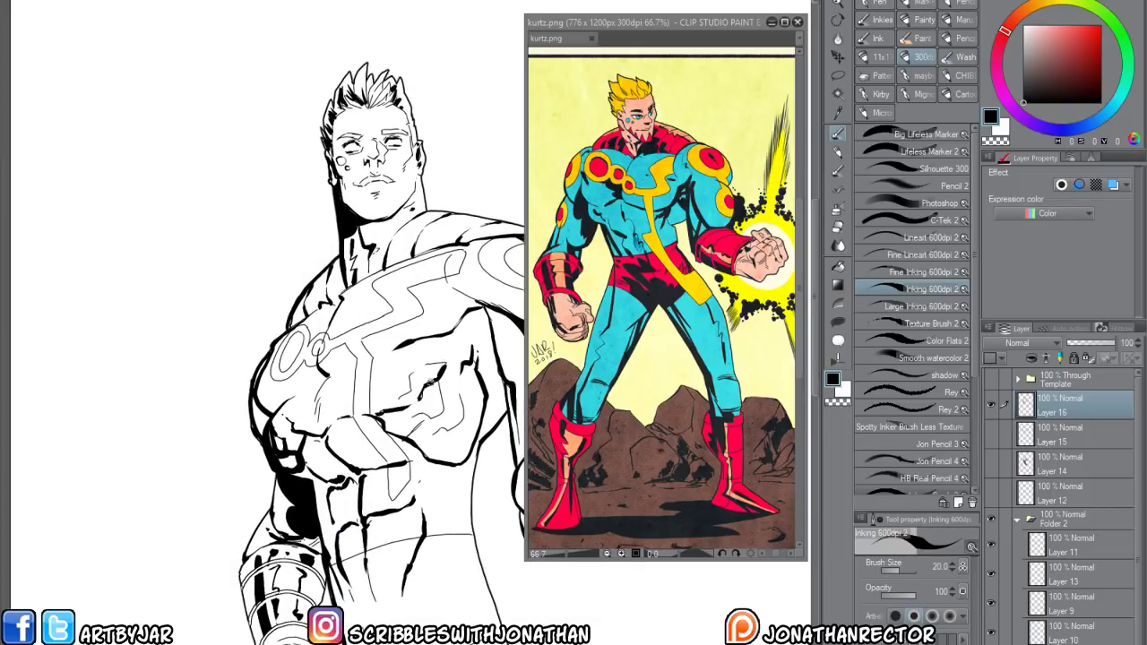
mouse_move(432, 380)
mouse_down()
mouse_move(435, 414)
mouse_move(400, 433)
mouse_up()
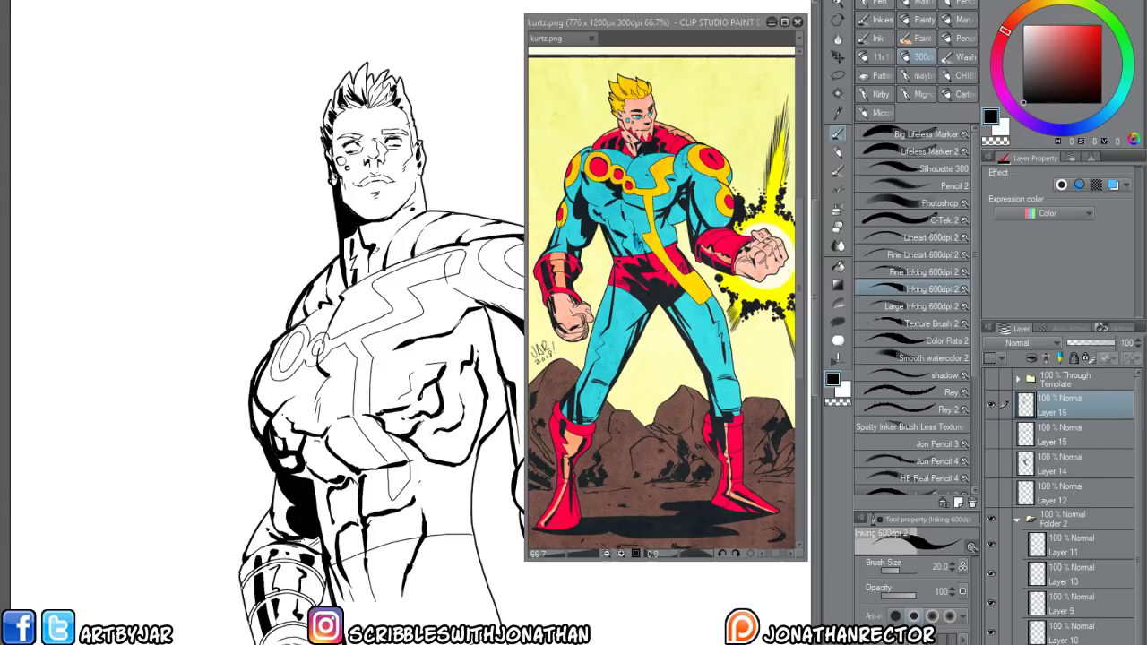
drag(412, 373, 407, 389)
Thicken the outline of the lowered fist and wrist and ink black creases between its fingers
drag(315, 589, 297, 402)
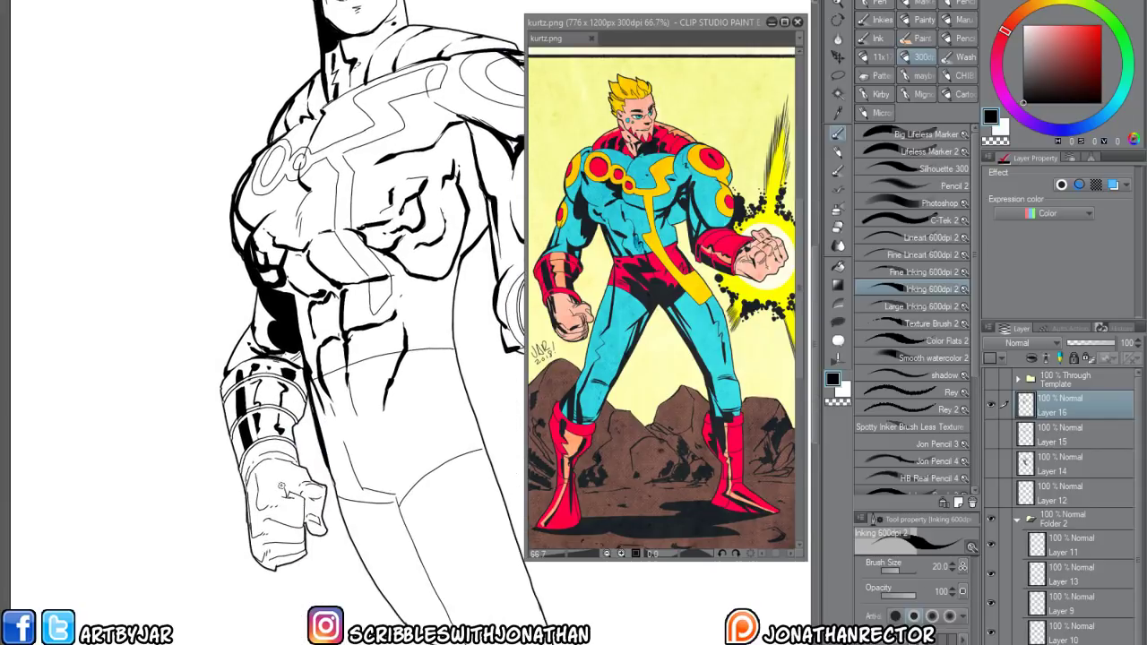
drag(241, 510, 229, 523)
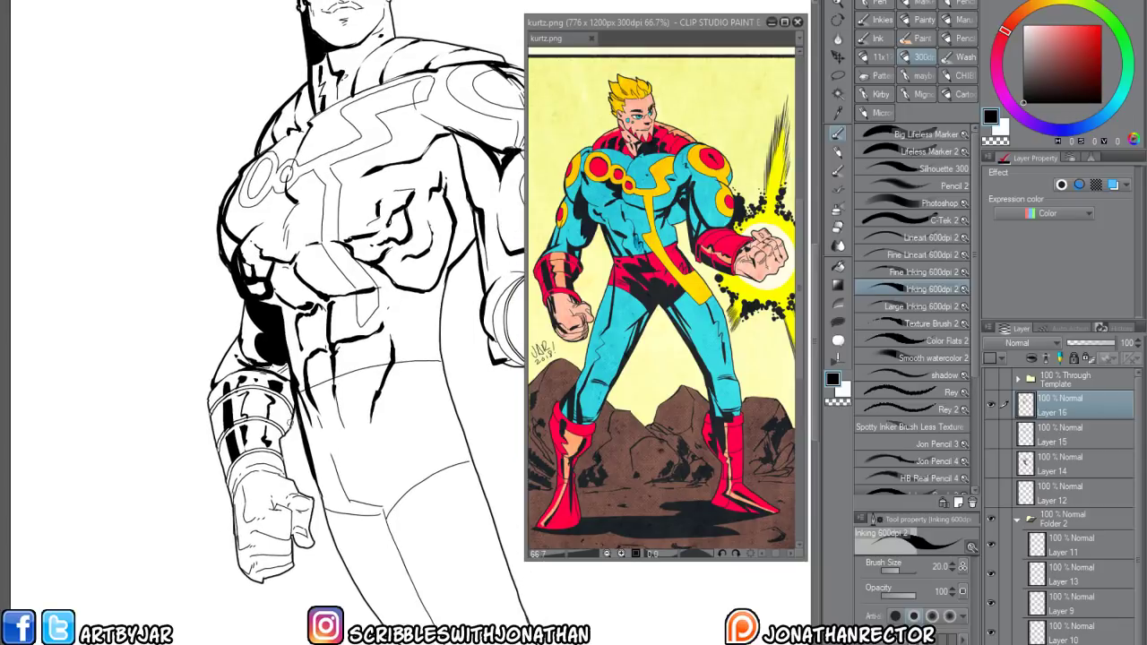
mouse_move(290, 419)
mouse_down()
mouse_move(272, 479)
mouse_move(304, 494)
mouse_up()
mouse_move(235, 487)
mouse_down()
mouse_move(244, 547)
mouse_move(238, 485)
mouse_up()
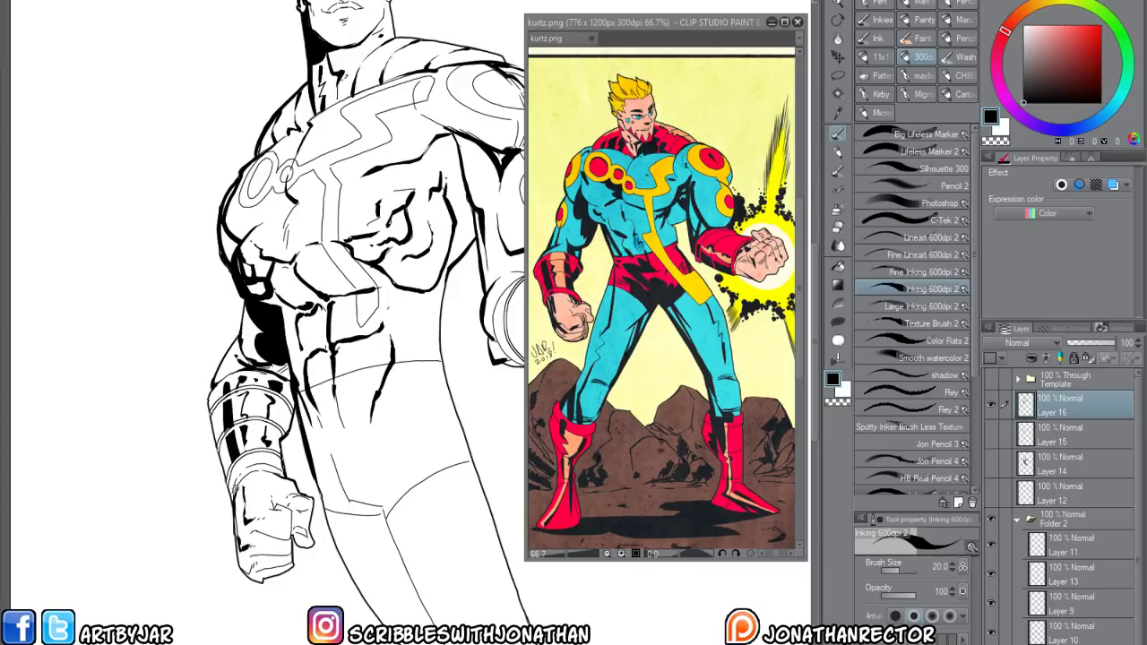
mouse_move(246, 568)
mouse_down()
mouse_move(235, 516)
mouse_move(246, 569)
mouse_move(260, 579)
mouse_move(287, 558)
mouse_move(266, 556)
mouse_move(266, 535)
mouse_move(273, 502)
mouse_up()
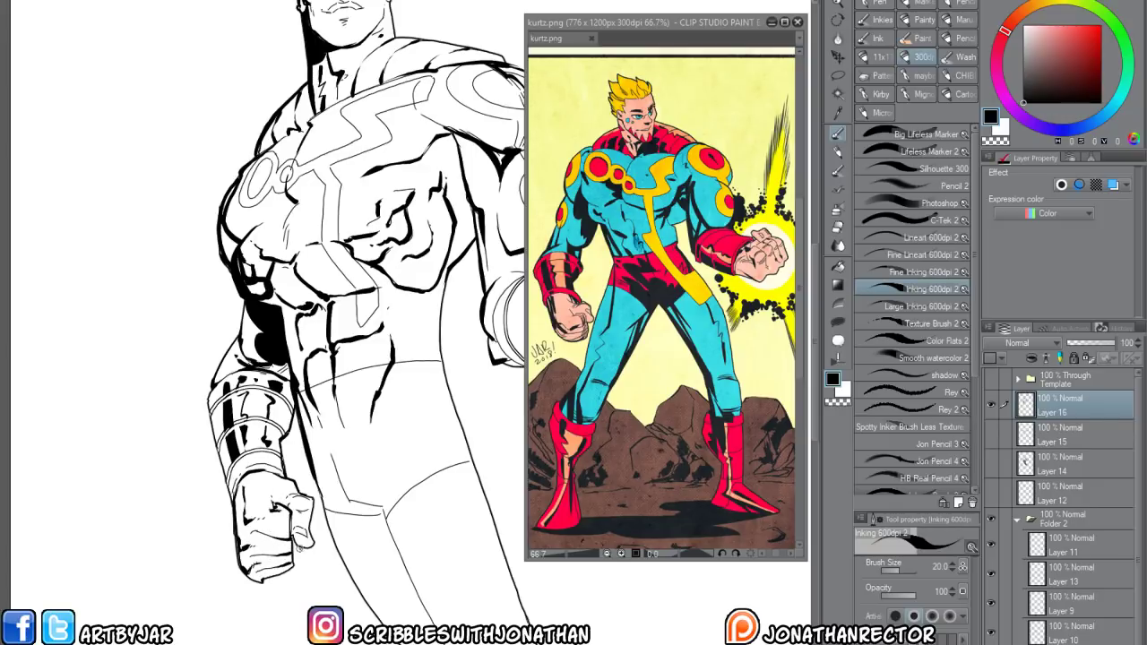
Refine the lowered fist's black finger shadows with transparent strokes and the Hard eraser, returning to the inking brush
key(c)
mouse_move(295, 543)
mouse_down()
mouse_move(303, 509)
mouse_move(273, 474)
mouse_up()
key(c)
drag(288, 528, 283, 555)
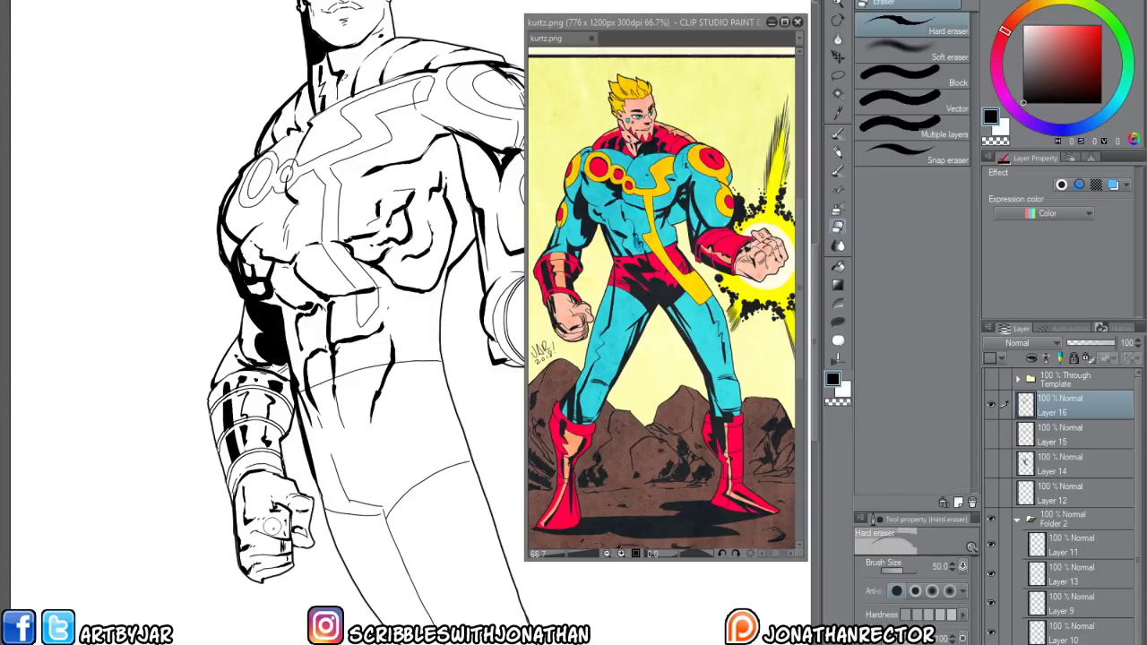
key(e)
mouse_move(283, 535)
mouse_down()
mouse_move(283, 554)
mouse_move(276, 536)
mouse_up()
key(b)
Add short black muscle strokes to the upper part of the pectoral on the raised-arm side
mouse_move(327, 304)
mouse_down()
mouse_move(223, 493)
mouse_move(206, 444)
mouse_up()
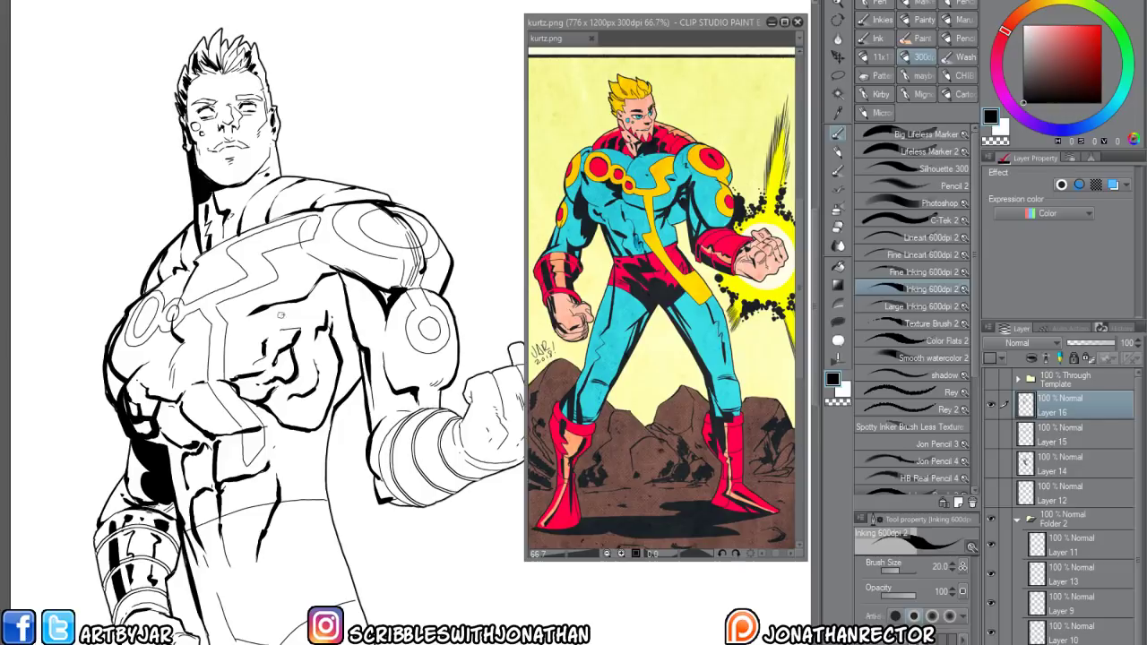
drag(208, 448, 277, 457)
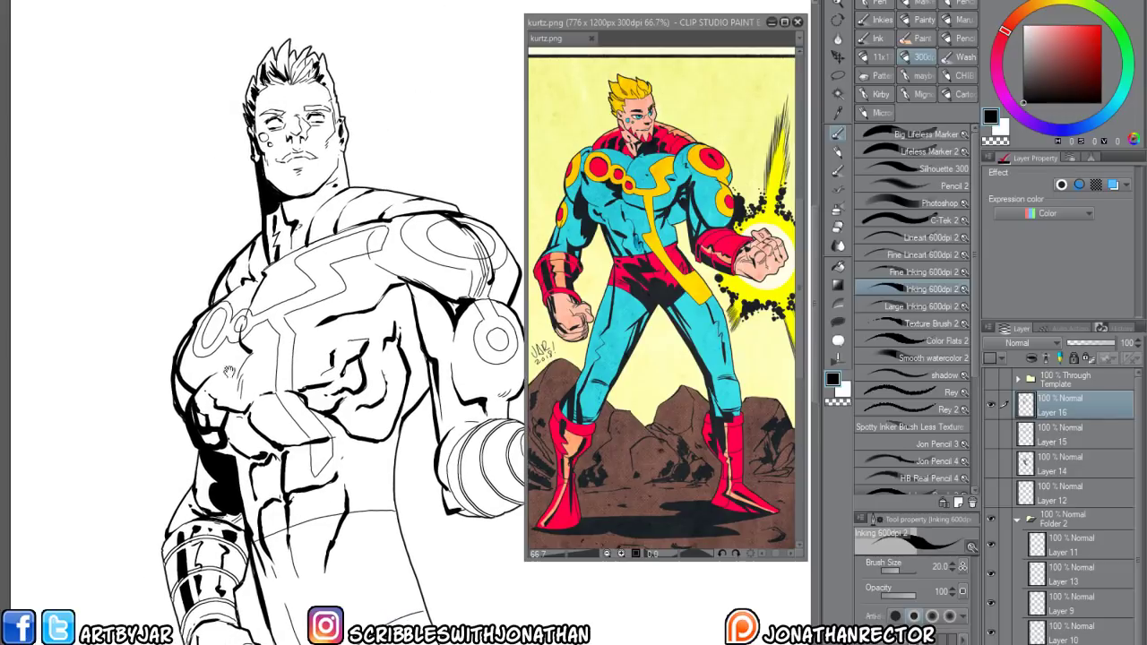
drag(369, 310, 346, 331)
Thicken the outlines of the circular emblems on the chest near the lowered arm's shoulder
drag(328, 458, 338, 392)
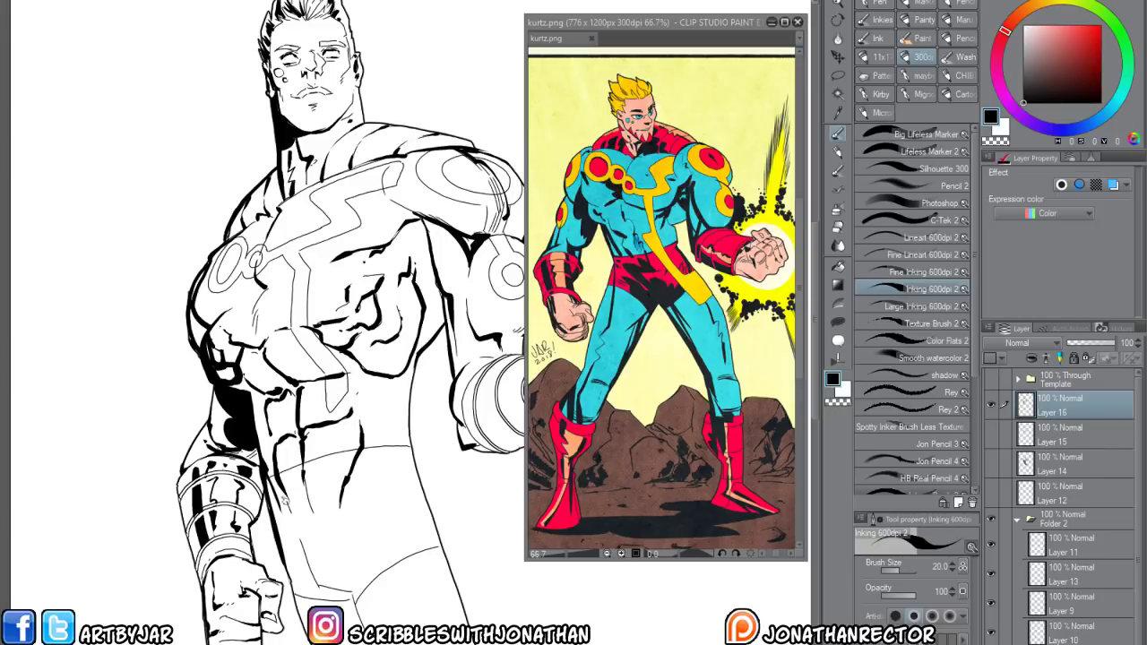
drag(289, 480, 218, 529)
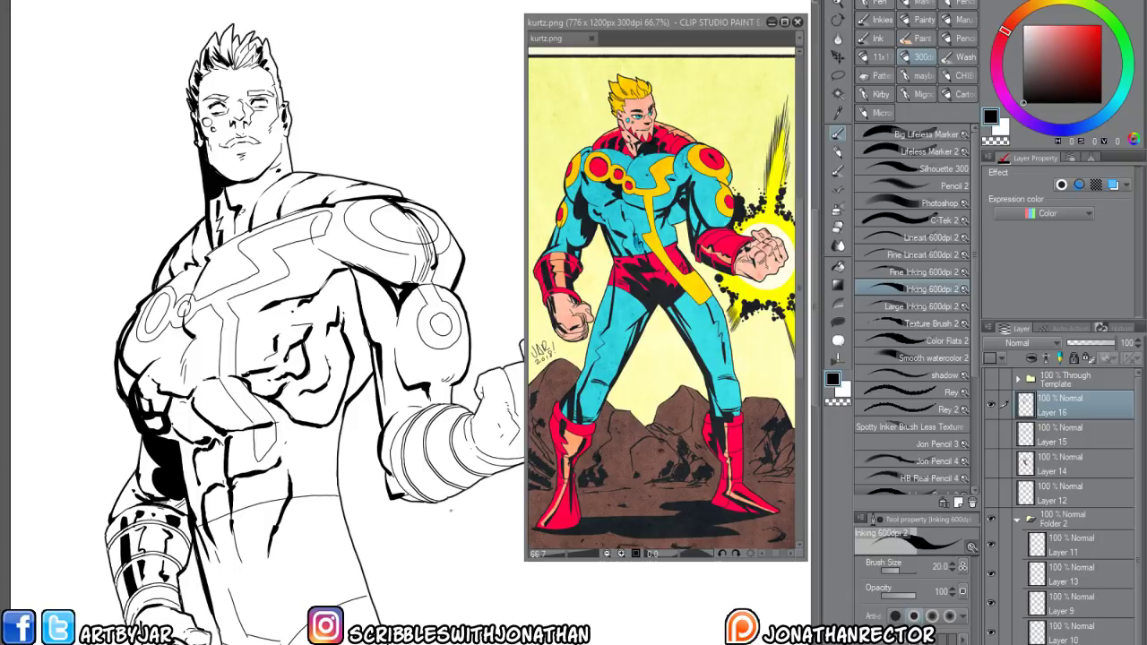
drag(295, 513, 351, 519)
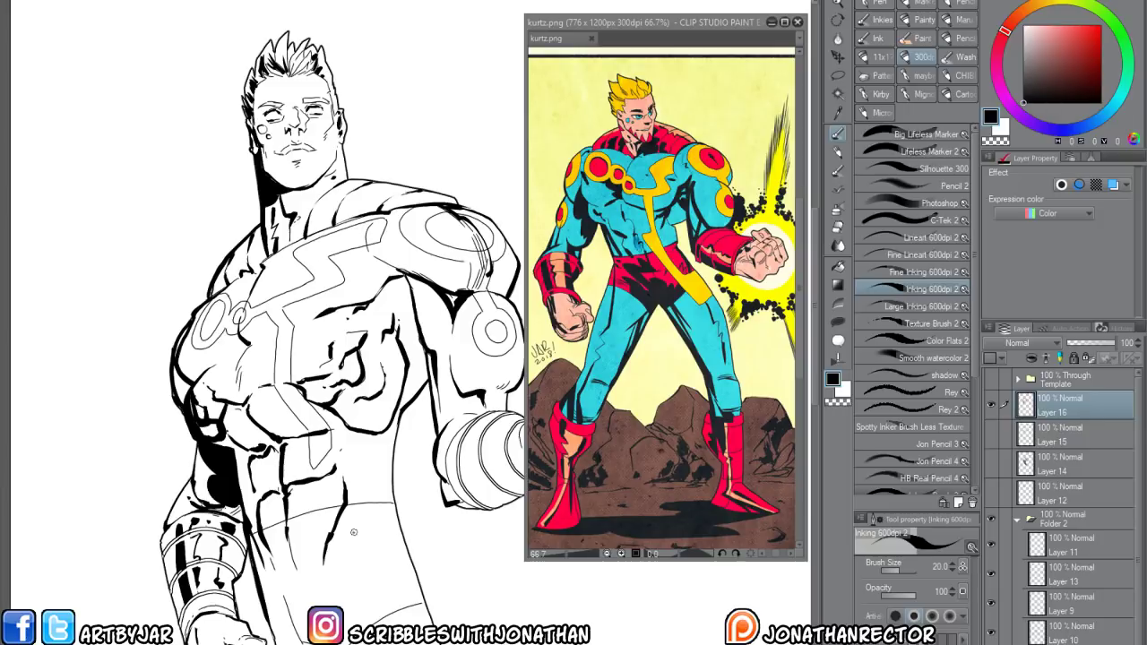
drag(316, 423, 349, 449)
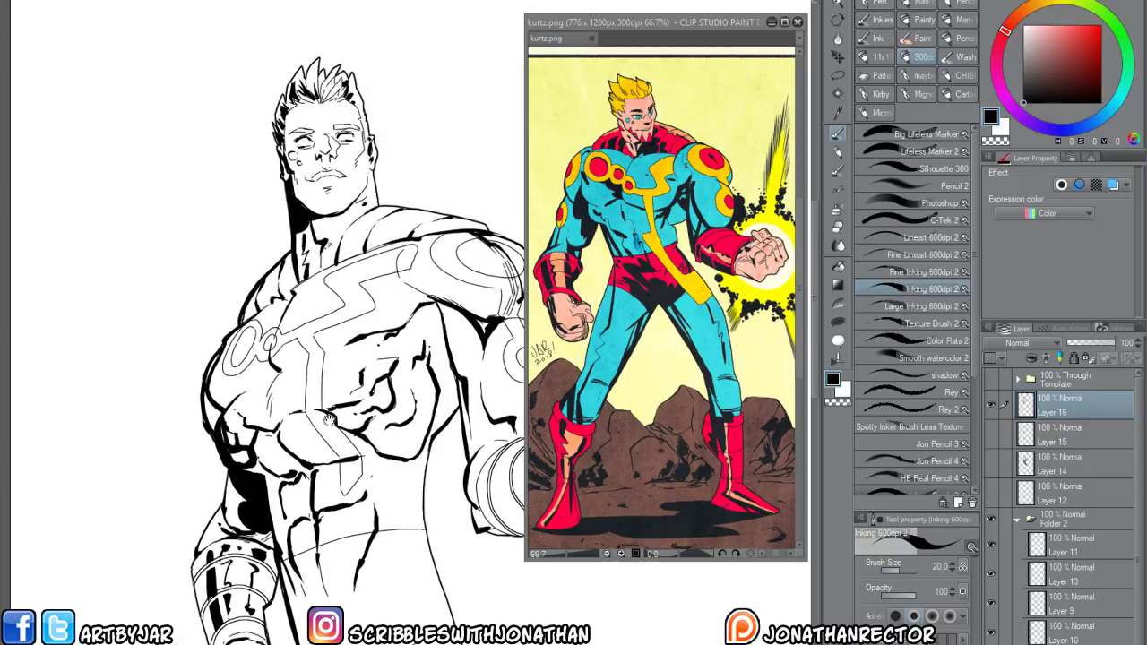
mouse_move(243, 357)
mouse_down()
mouse_move(269, 343)
mouse_move(230, 364)
mouse_up()
drag(265, 348, 253, 368)
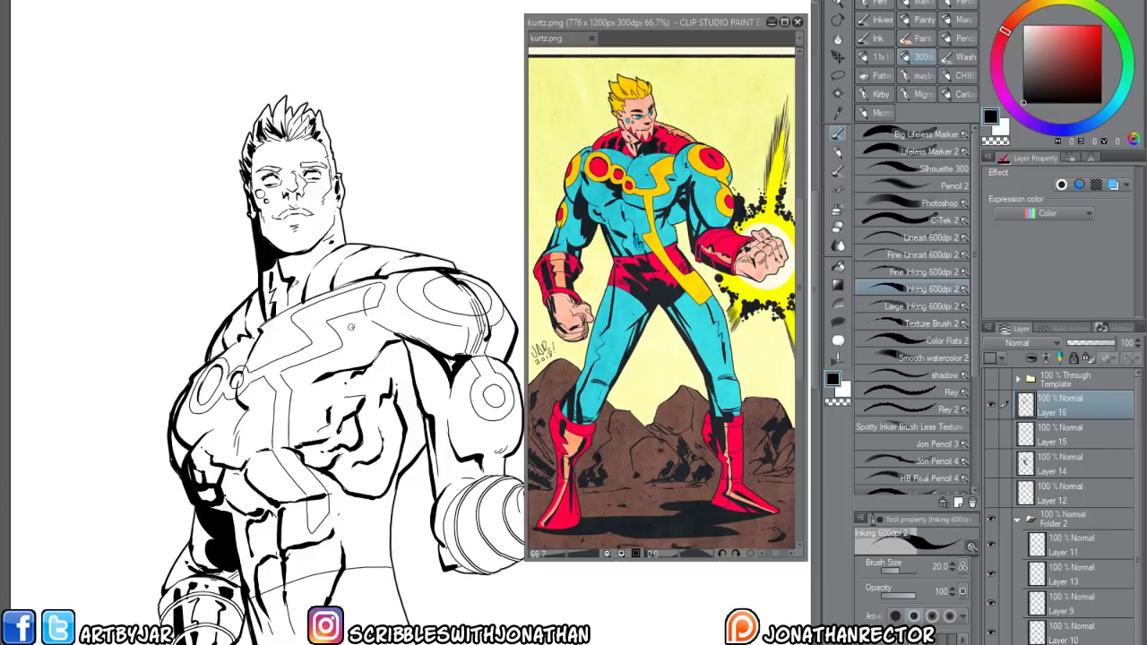
Ink a heavy contour along the underside of the raised forearm from the elbow to the base of the fist
drag(231, 458, 222, 400)
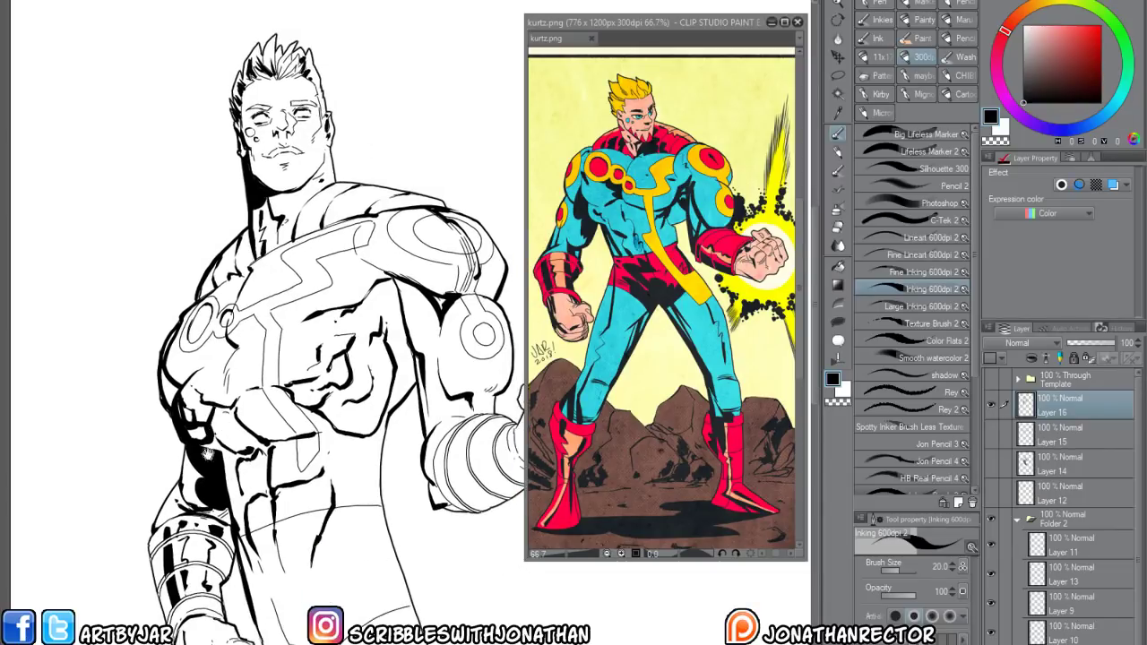
drag(328, 598, 216, 596)
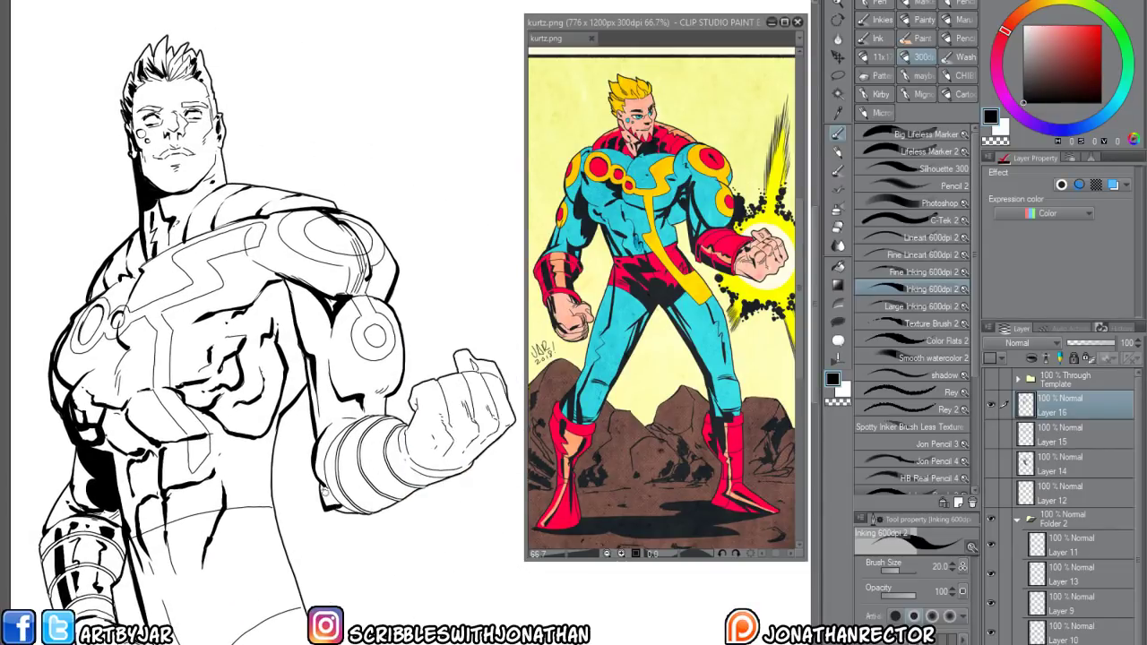
mouse_move(323, 478)
mouse_down()
mouse_move(367, 514)
mouse_move(476, 461)
mouse_up()
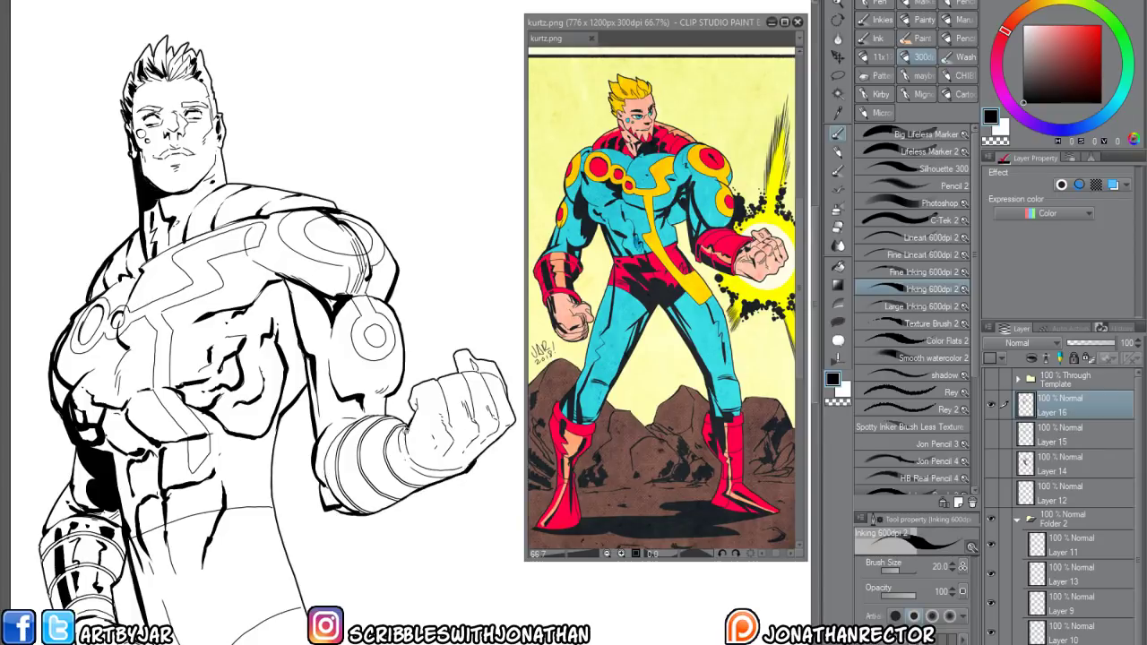
Thicken the raised fist's knuckle and finger lines and add a black shadow at the heel of the hand
mouse_move(416, 400)
mouse_down()
mouse_move(417, 410)
mouse_move(444, 403)
mouse_move(450, 424)
mouse_up()
mouse_move(461, 371)
mouse_down()
mouse_move(479, 432)
mouse_move(484, 375)
mouse_move(498, 429)
mouse_up()
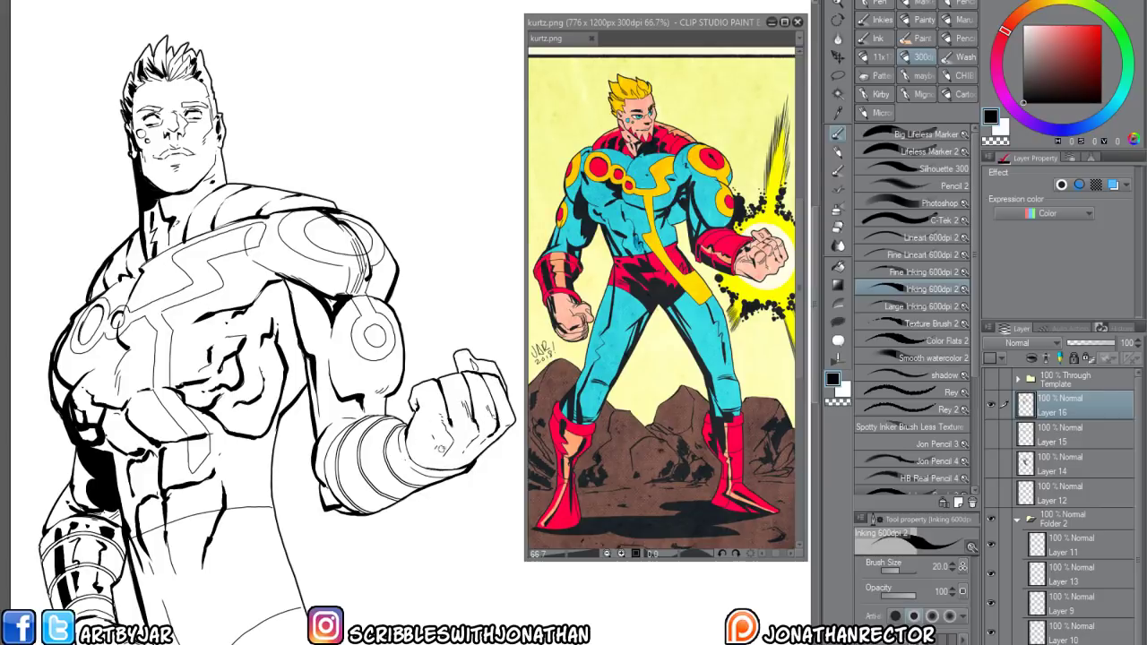
drag(476, 439, 455, 469)
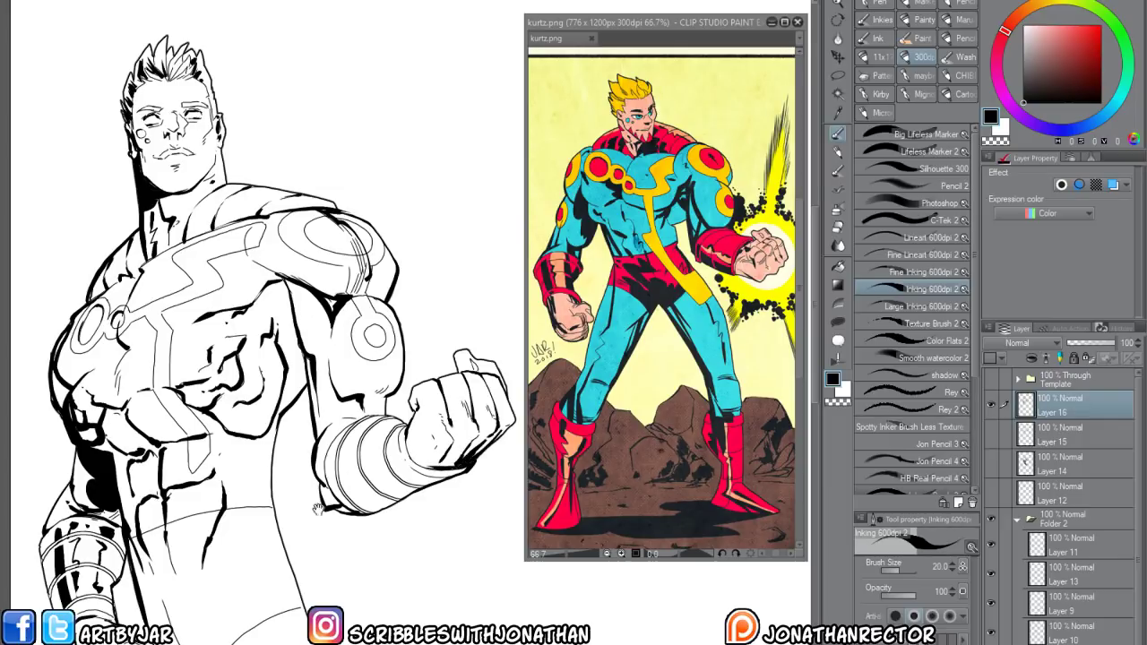
Ink the elbow contour and jagged black shadows across the raised forearm's gauntlet bands, erasing the black where it covers the band lines
drag(311, 470, 325, 466)
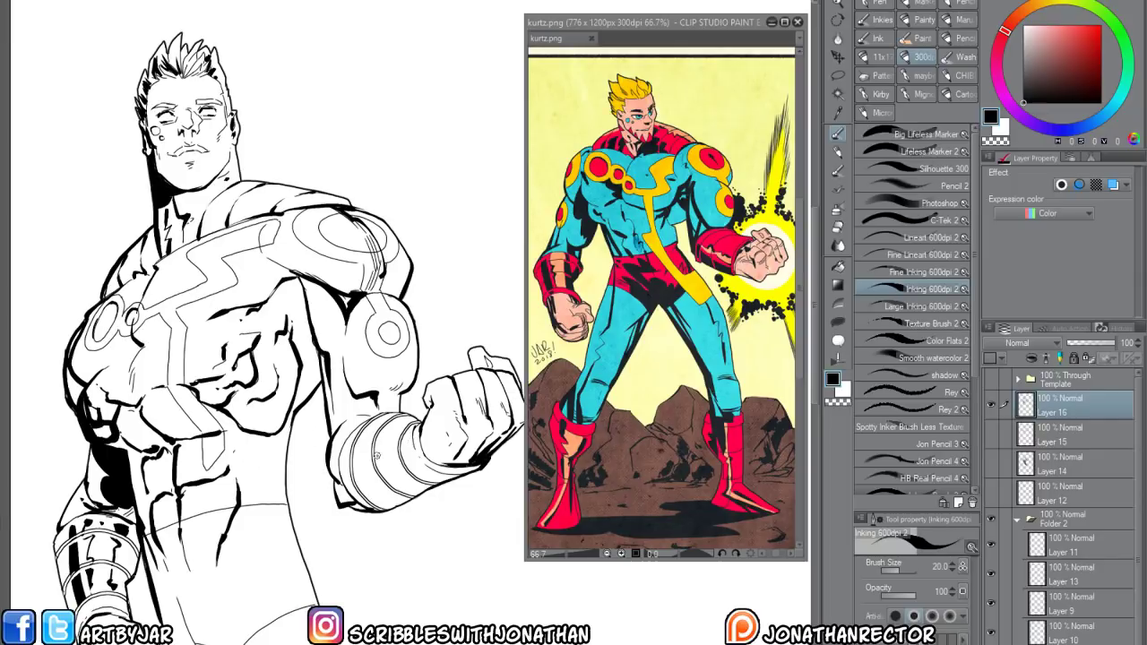
mouse_move(326, 488)
mouse_down()
mouse_move(311, 486)
mouse_move(394, 473)
mouse_up()
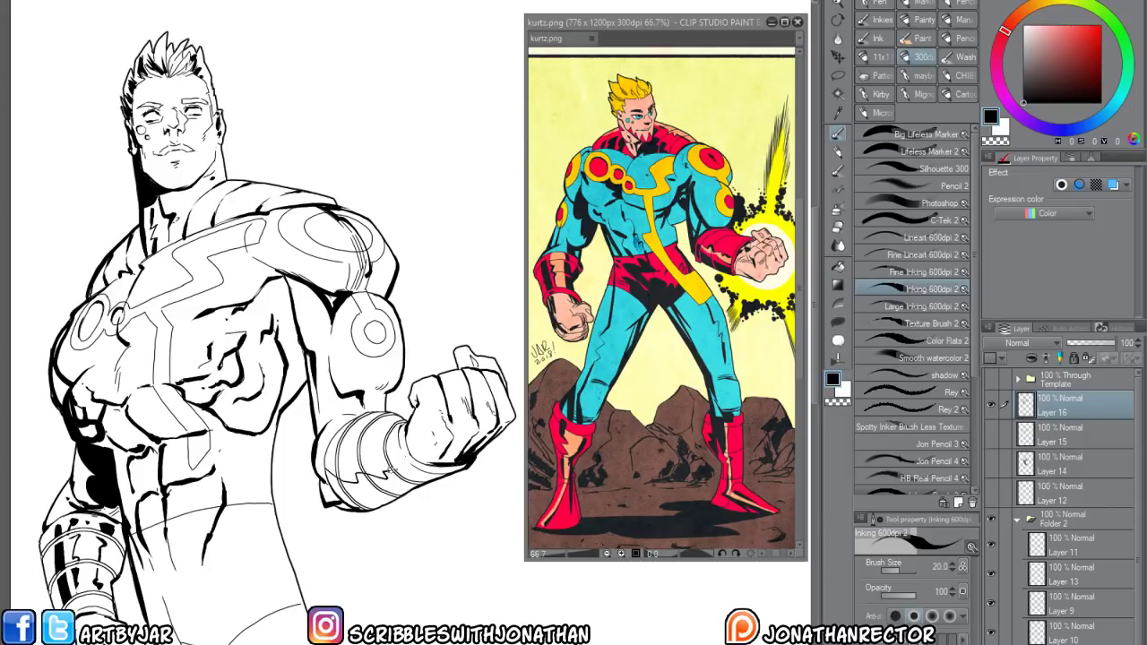
mouse_move(330, 491)
mouse_down()
mouse_move(362, 493)
mouse_move(419, 464)
mouse_up()
key(g)
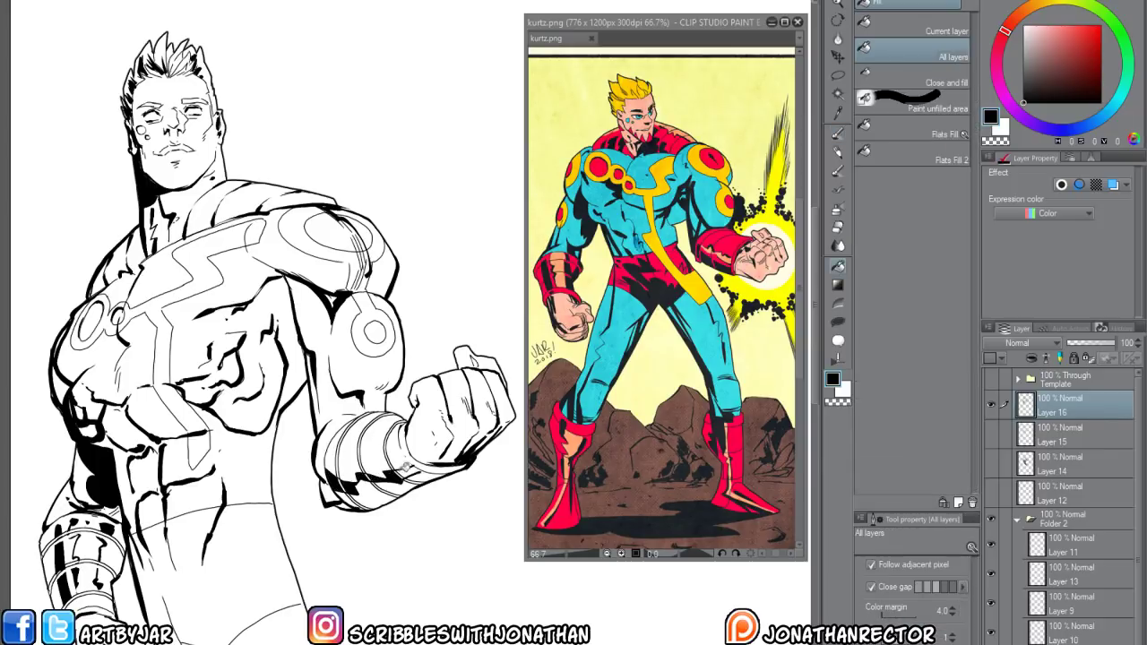
key(e)
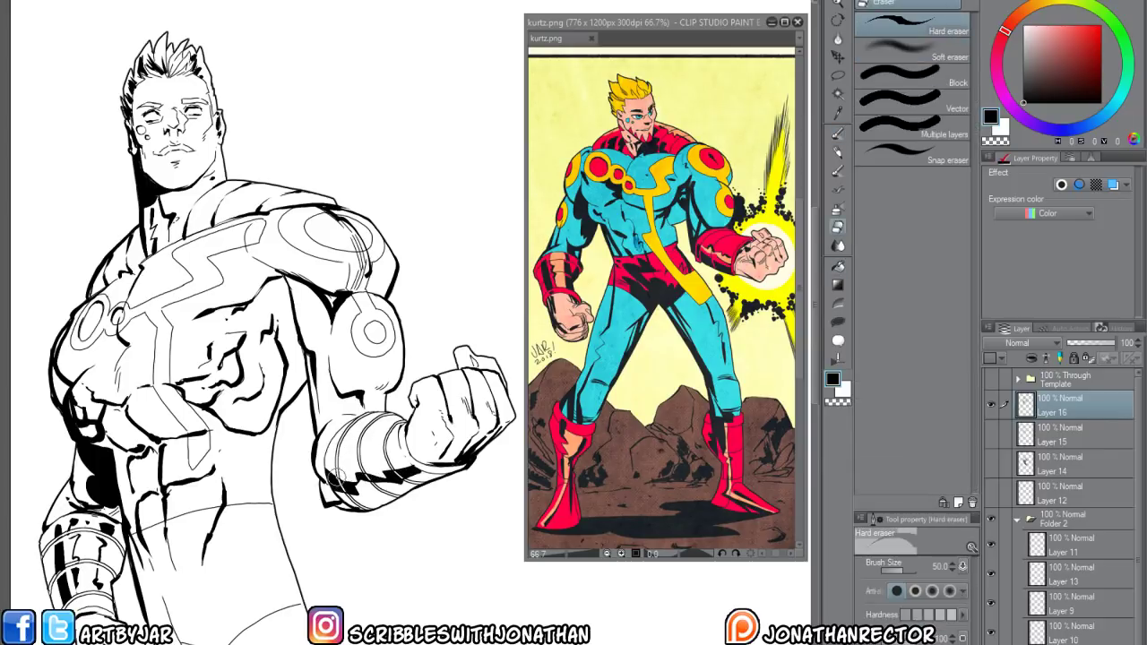
mouse_move(334, 475)
mouse_down()
mouse_move(358, 508)
mouse_move(337, 476)
mouse_up()
mouse_move(366, 469)
mouse_down()
mouse_move(410, 480)
mouse_move(394, 469)
mouse_move(344, 472)
mouse_move(344, 483)
mouse_up()
key(p)
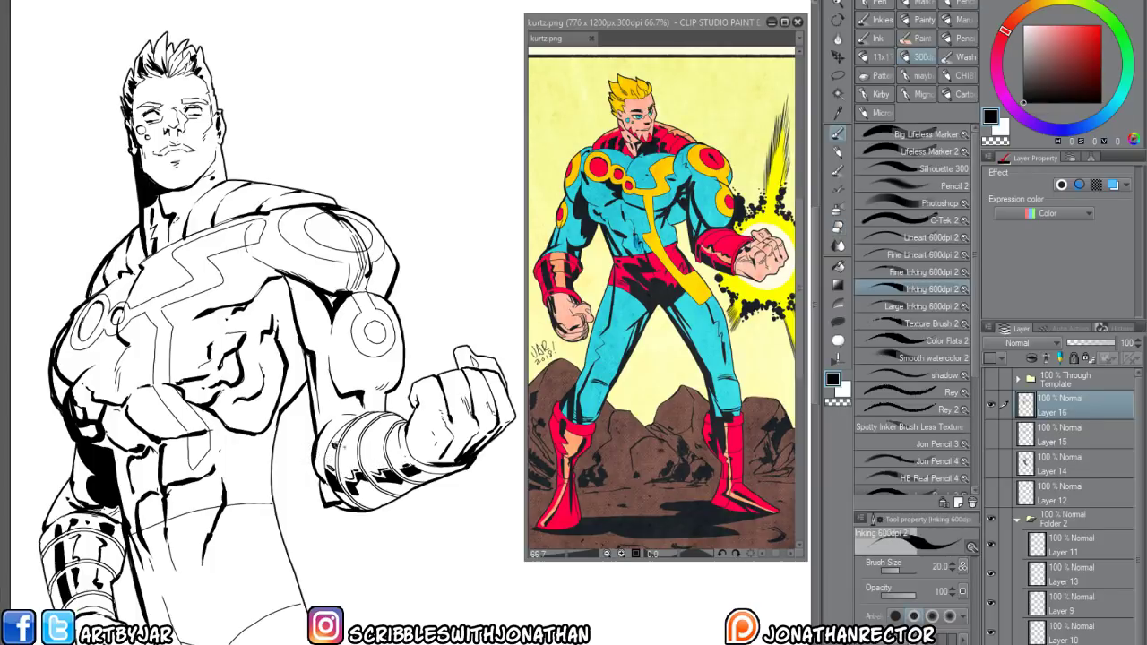
Add short black marks to the gauntlet's upper bands and thicken the outlines of the zigzag chest emblem and its vertical strip
drag(340, 446, 390, 443)
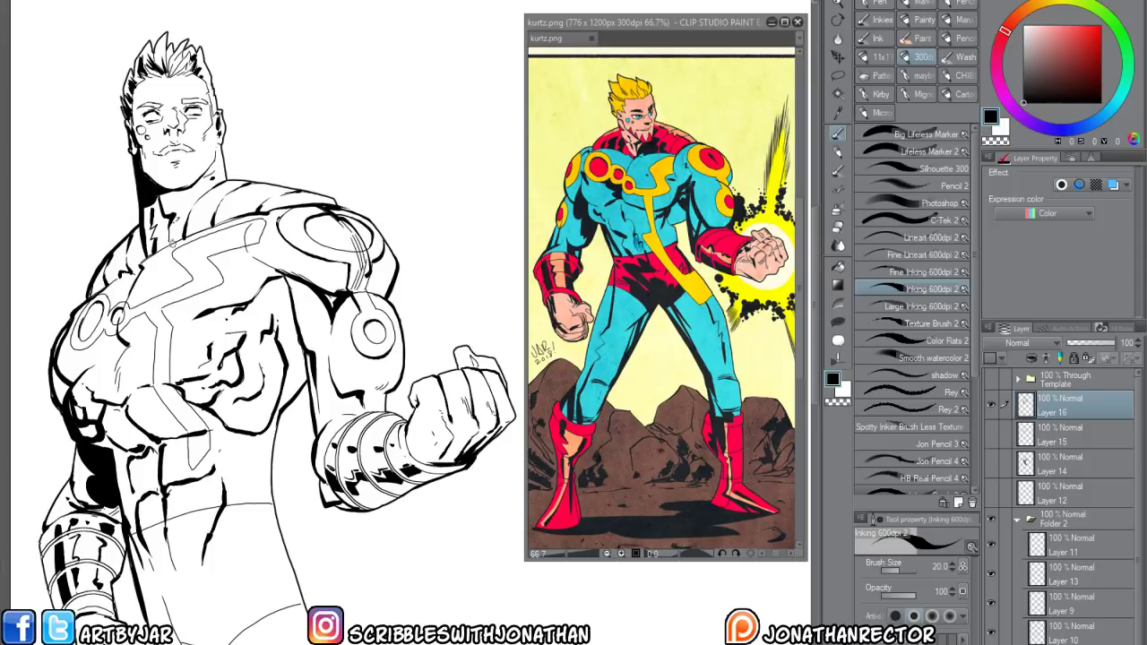
mouse_move(229, 330)
mouse_down()
mouse_move(434, 340)
mouse_move(446, 328)
mouse_up()
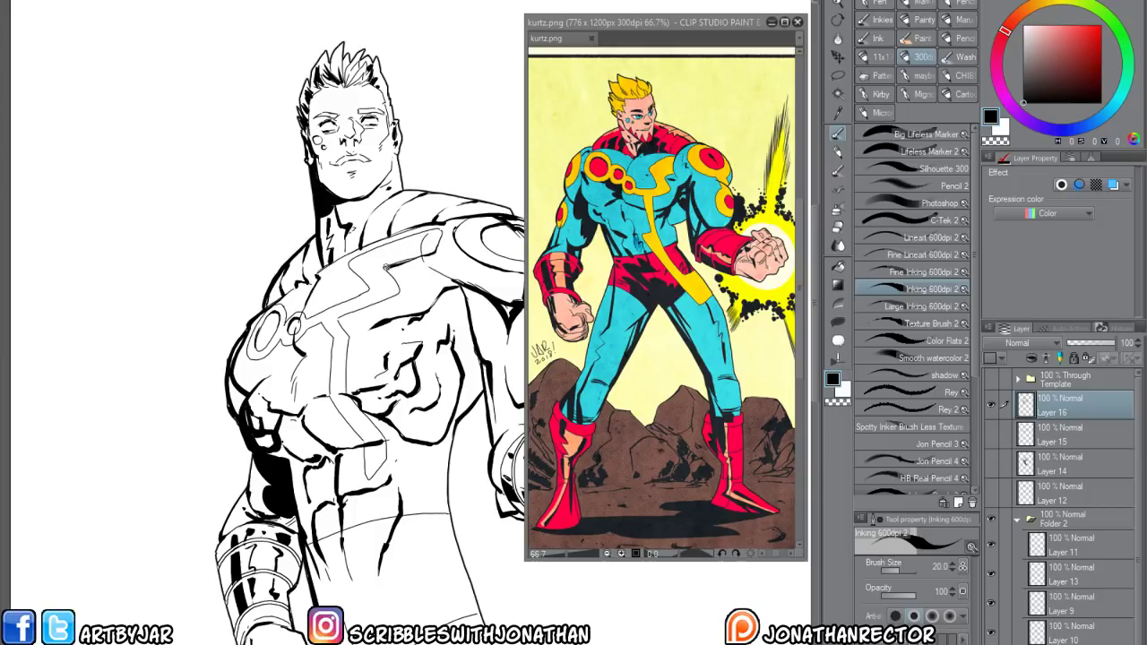
drag(396, 287, 338, 319)
mouse_move(247, 355)
mouse_down()
mouse_move(319, 324)
mouse_move(345, 362)
mouse_move(347, 339)
mouse_move(357, 431)
mouse_move(355, 405)
mouse_move(340, 412)
mouse_move(329, 398)
mouse_move(366, 446)
mouse_move(364, 476)
mouse_move(387, 457)
mouse_up()
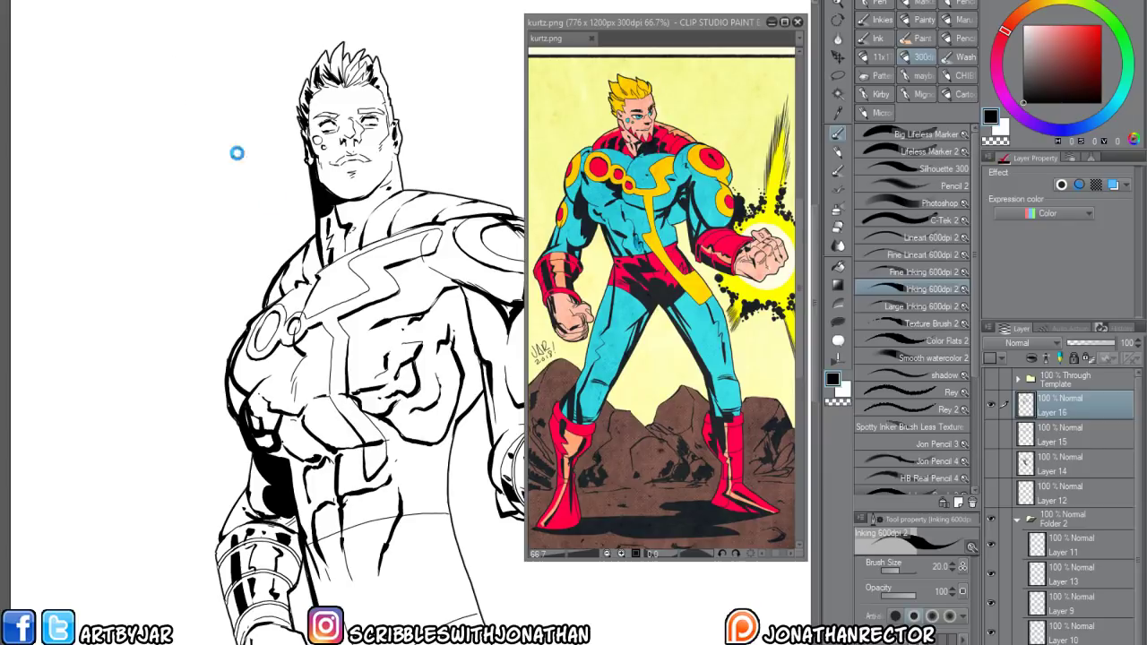
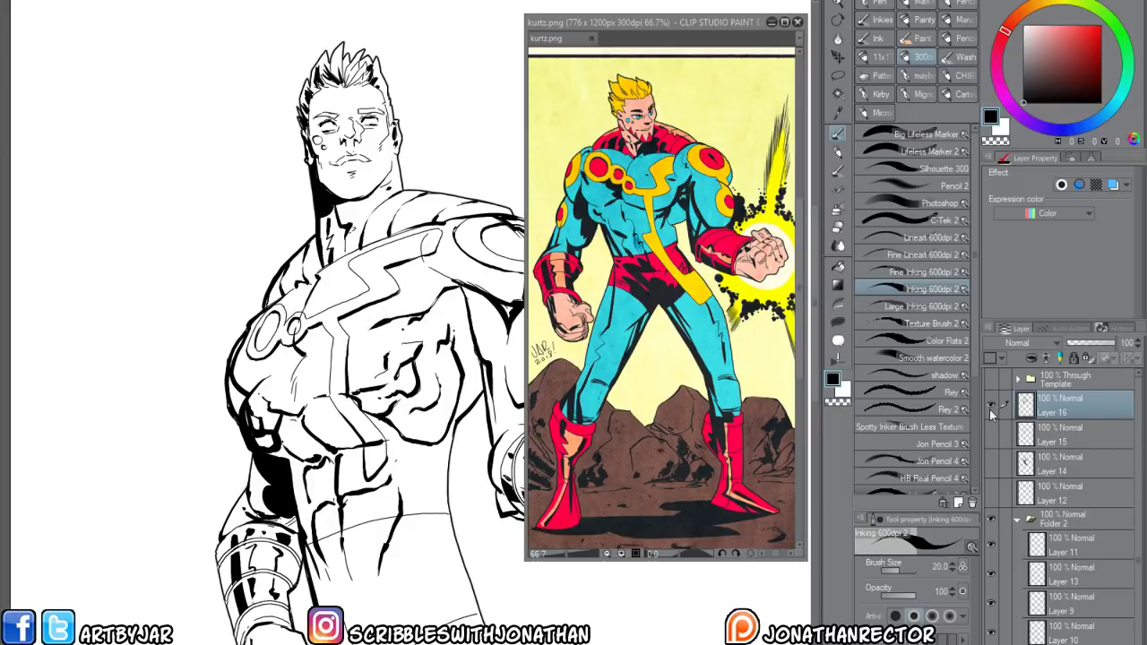
Compare the two inked versions by toggling the visibility of Layer 16 and of Layers 12, 14 and 15
drag(990, 410, 992, 482)
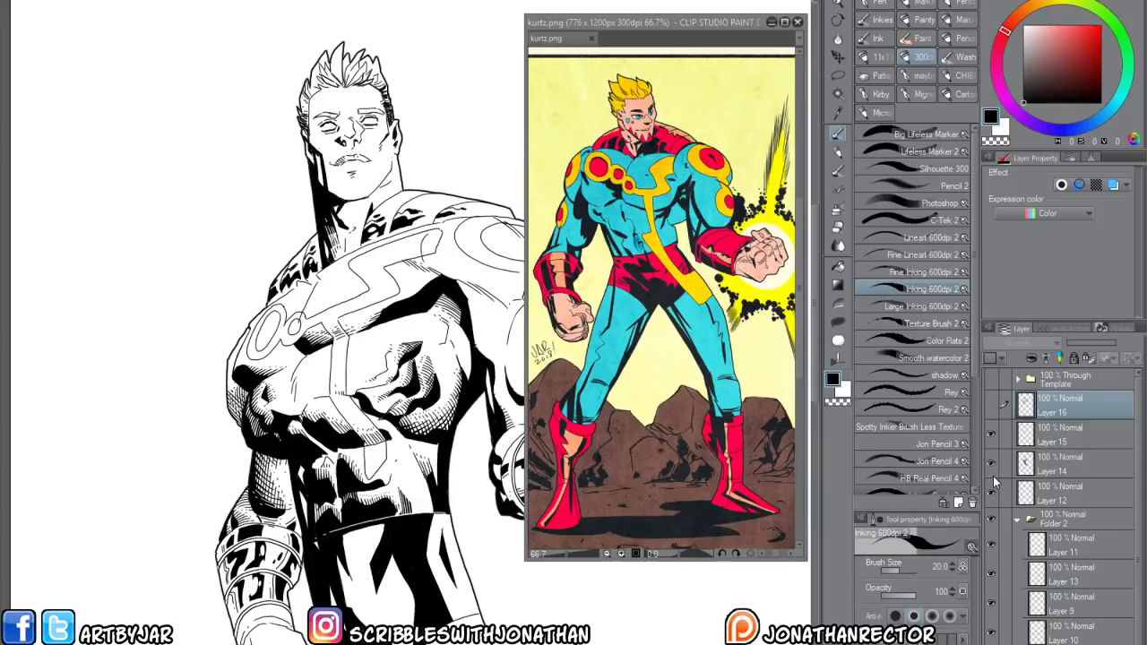
click(991, 406)
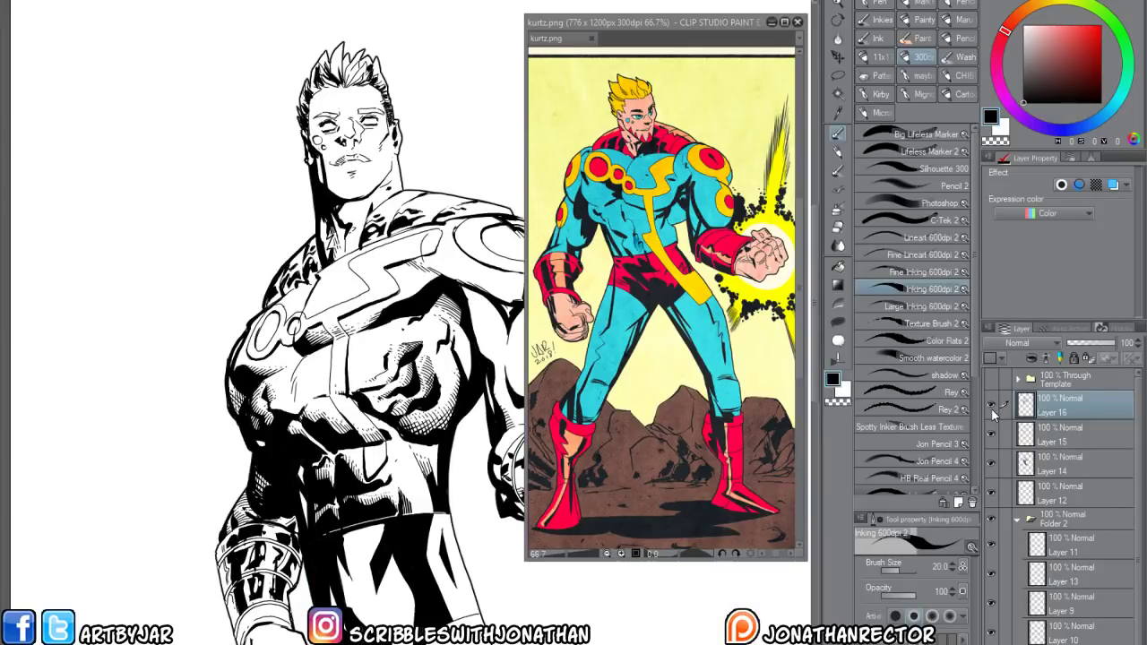
click(990, 405)
click(991, 405)
drag(616, 23, 617, 18)
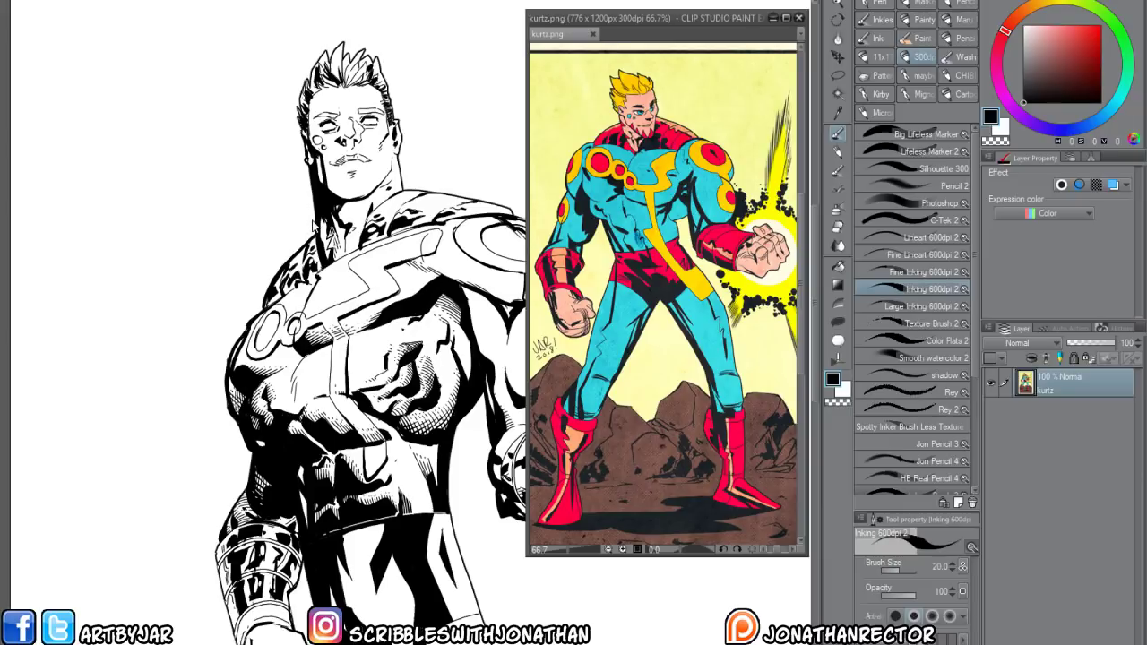
click(465, 186)
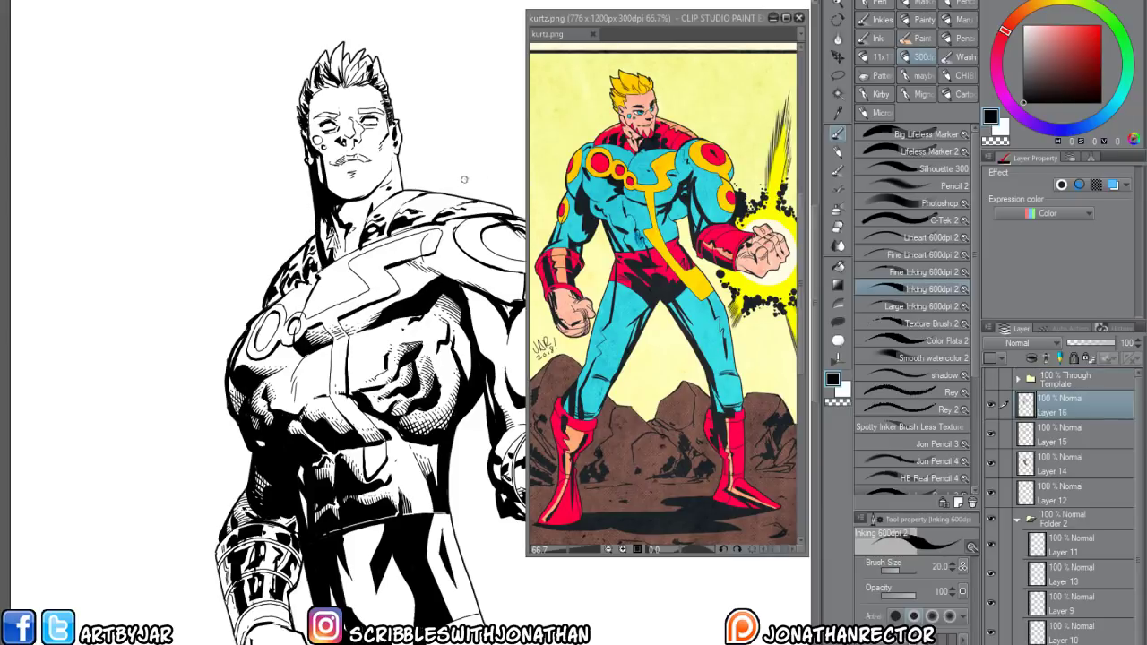
click(991, 492)
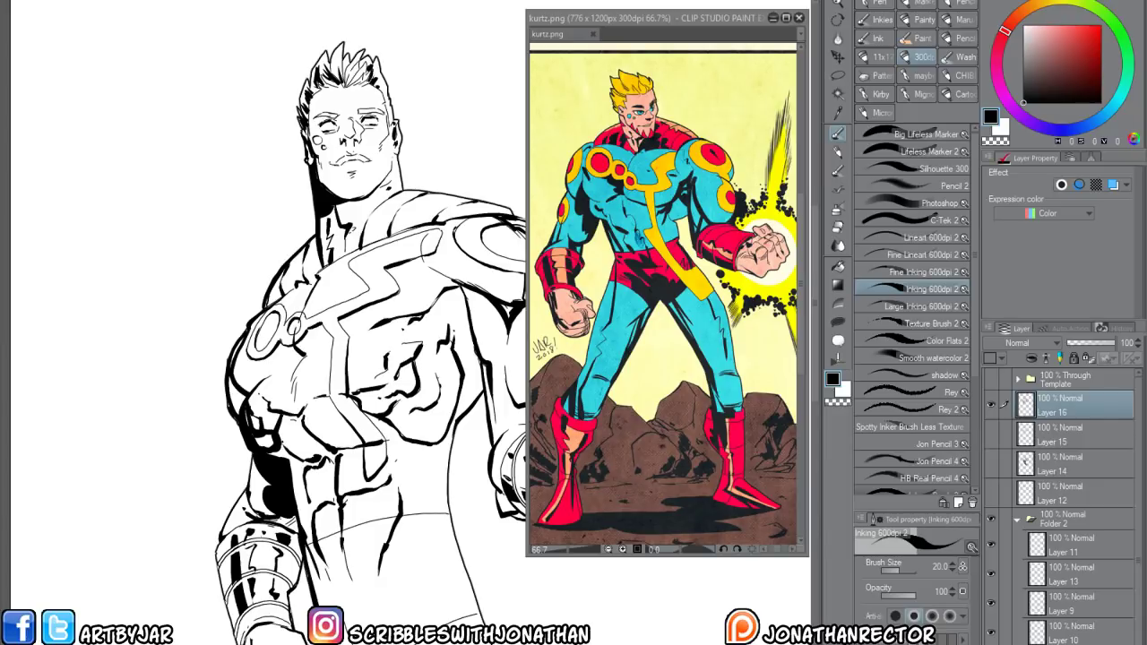
Create a new raster layer above Layer 16 and choose the Large Inking 600dpi 2 brush
mouse_move(377, 545)
mouse_down()
mouse_move(351, 518)
mouse_move(304, 512)
mouse_up()
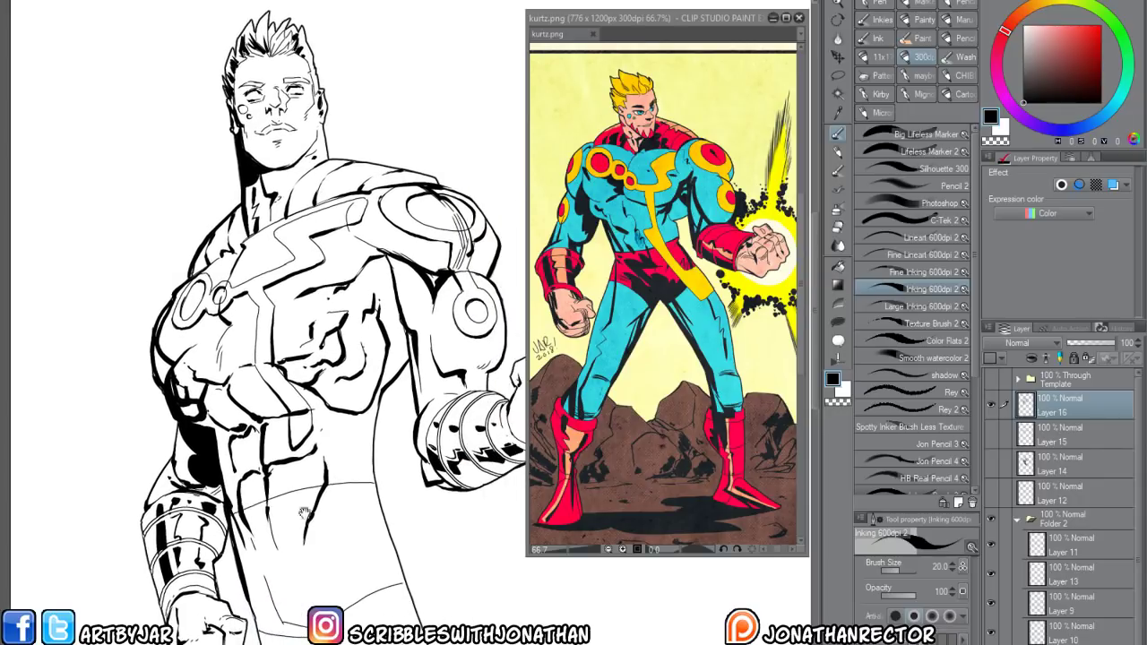
drag(246, 396, 263, 398)
key(ctrl+shift+n)
click(874, 301)
Ink short black shadow accents on the neck base and along the trapezius muscles on both sides
mouse_move(255, 469)
mouse_down()
mouse_move(267, 463)
mouse_move(180, 484)
mouse_up()
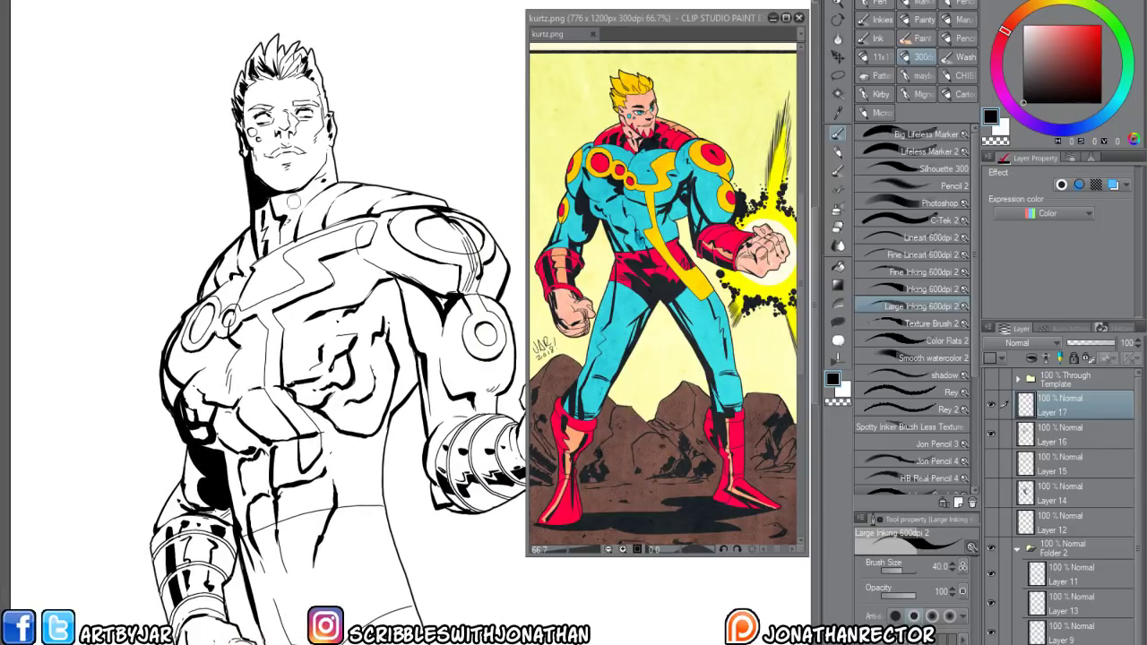
drag(320, 194, 409, 199)
drag(229, 429, 241, 400)
drag(262, 340, 257, 347)
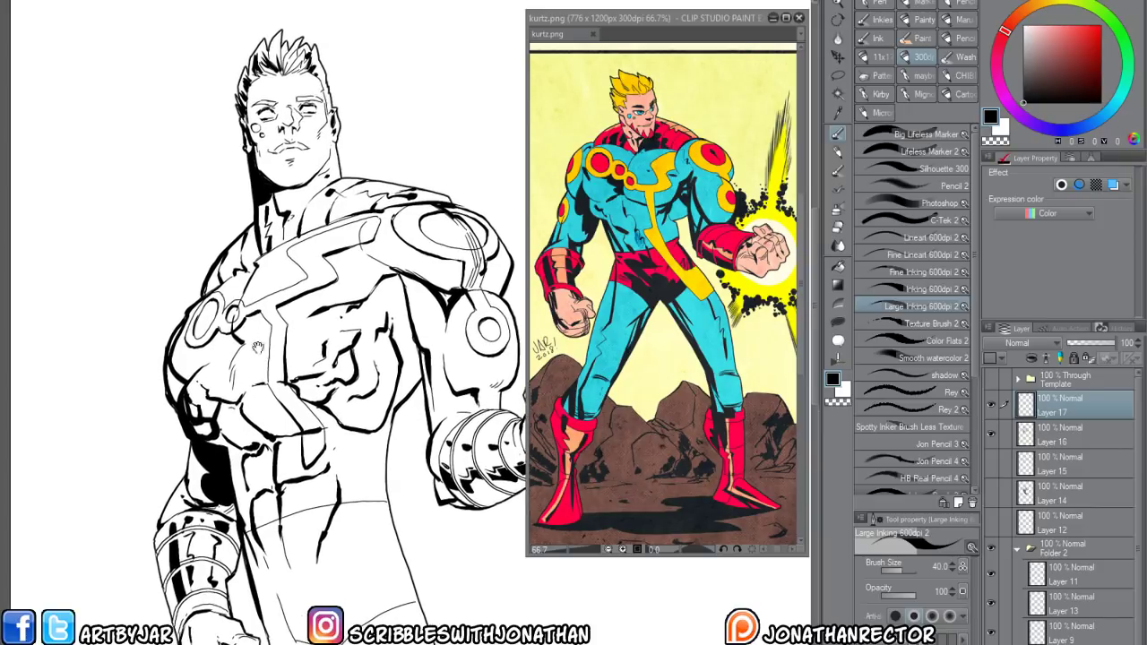
drag(227, 489, 190, 480)
mouse_move(252, 405)
mouse_down()
mouse_move(222, 371)
mouse_move(242, 411)
mouse_move(256, 401)
mouse_up()
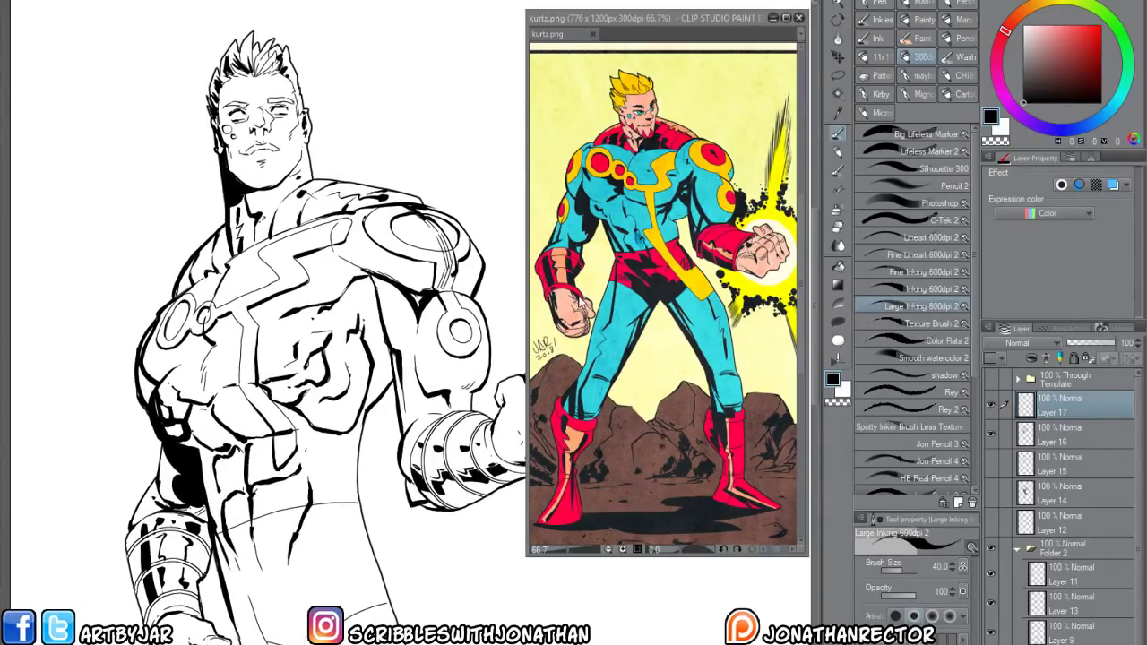
Close the kurtz.png reference window
click(589, 269)
click(799, 17)
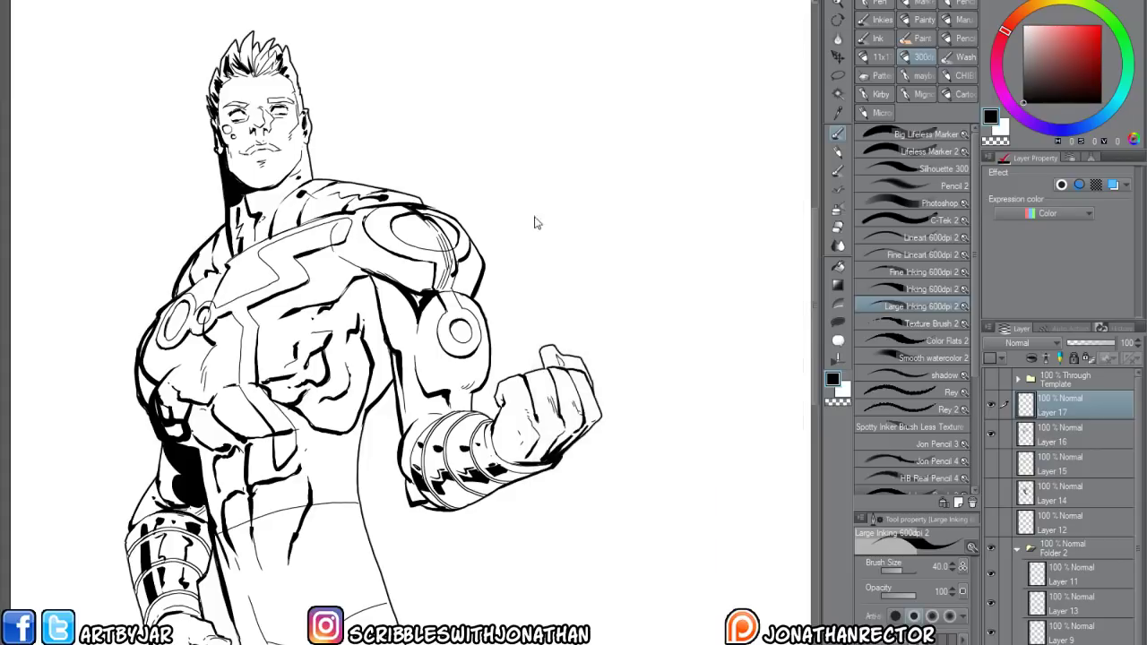
drag(294, 455, 496, 437)
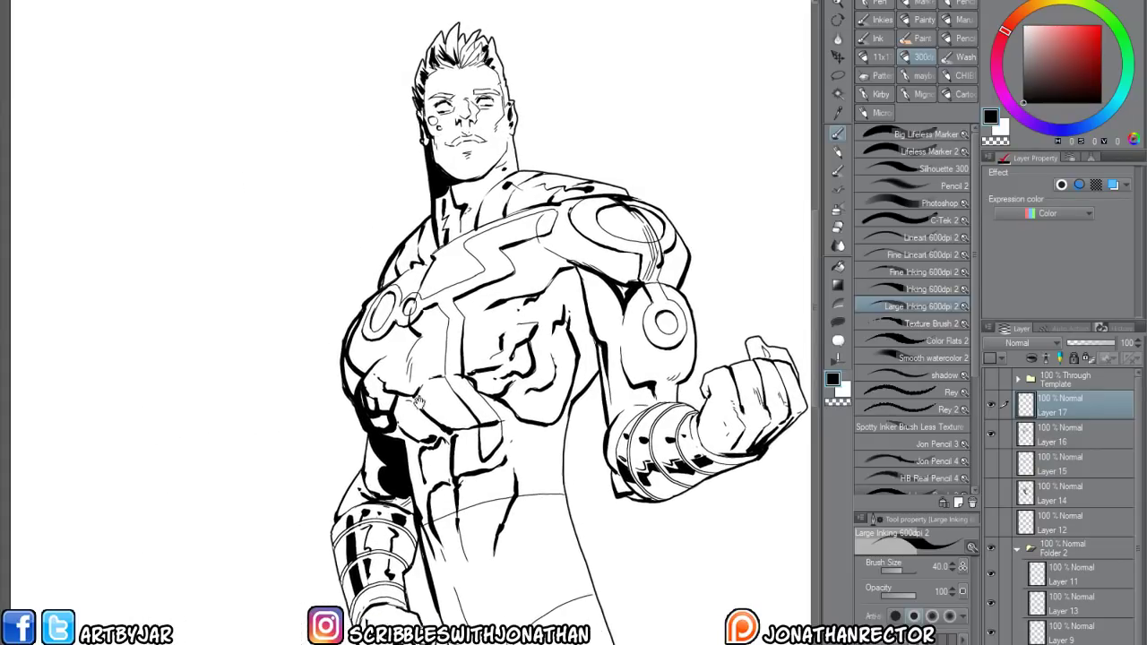
Ink a solid black shadow along the underside of the raised forearm's gauntlet and clean it up with the Hard eraser
drag(350, 515, 316, 545)
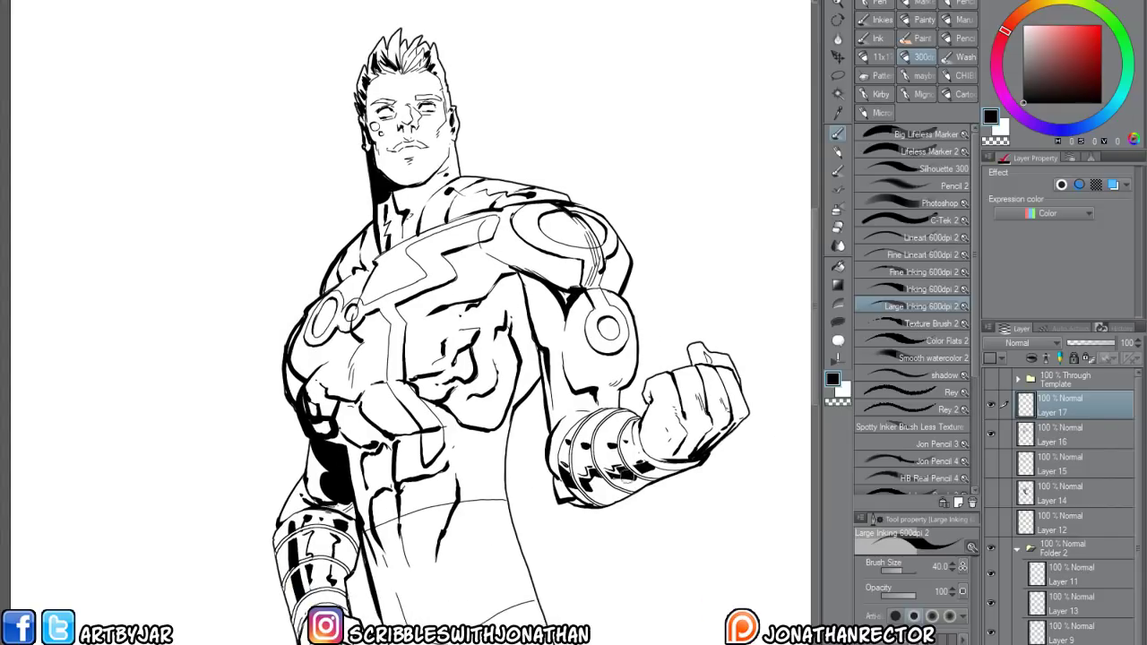
drag(674, 464, 581, 493)
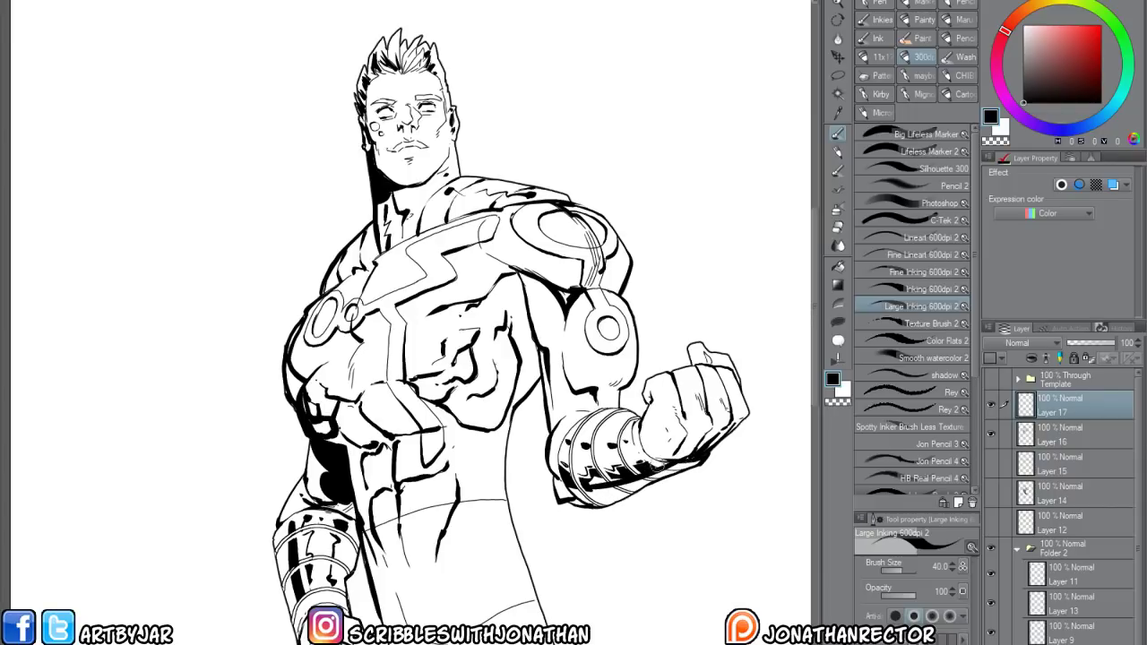
drag(694, 453, 573, 497)
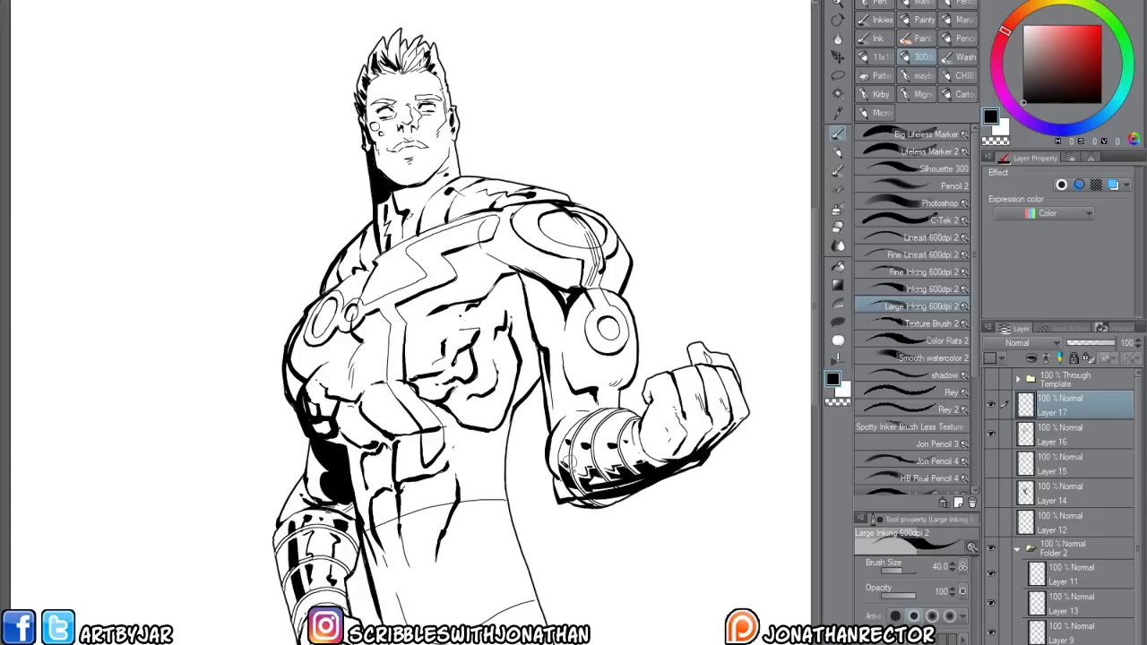
key(e)
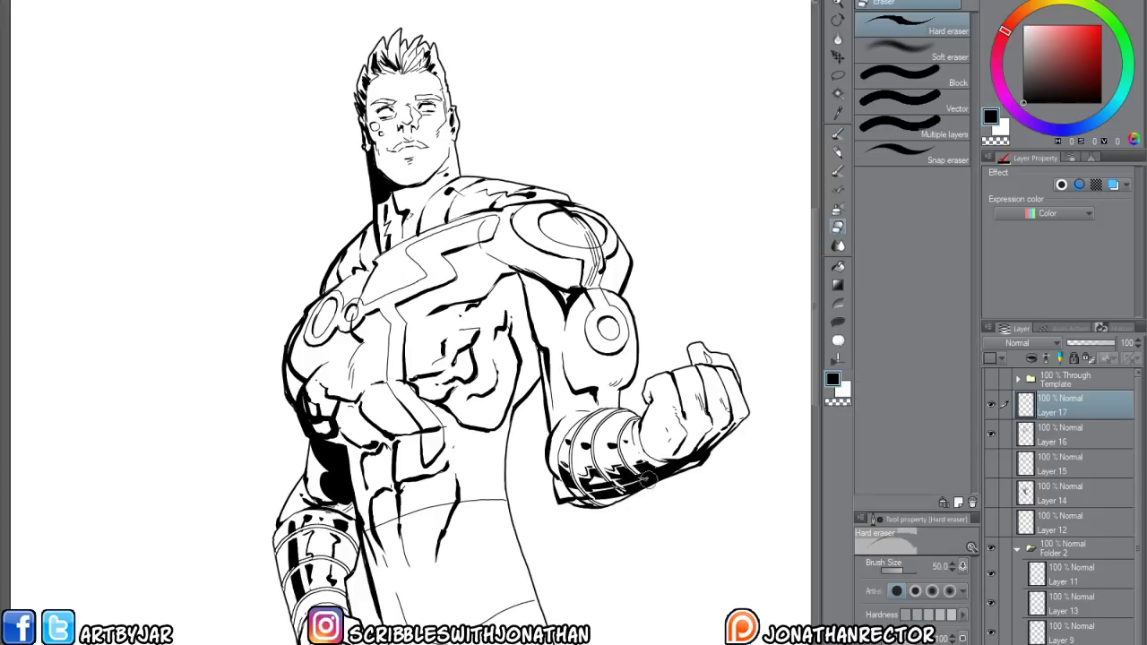
drag(497, 500, 513, 555)
key(p)
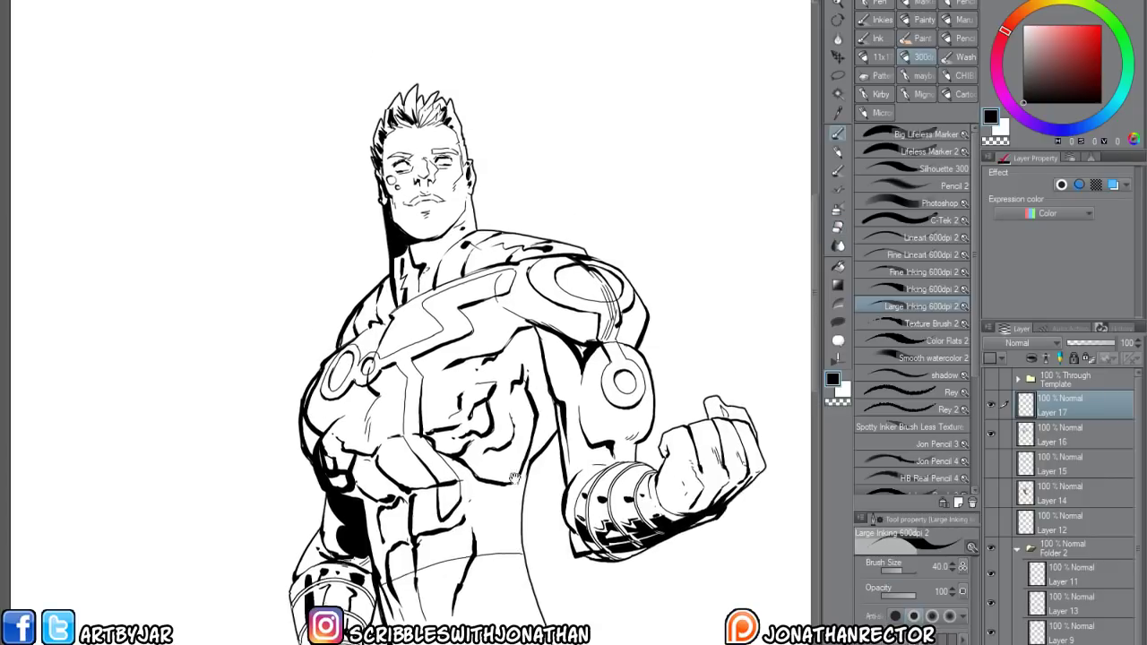
Ink a heavy black shadow down the inner side of the raised arm's upper arm, from the armpit to the elbow
drag(514, 478, 510, 538)
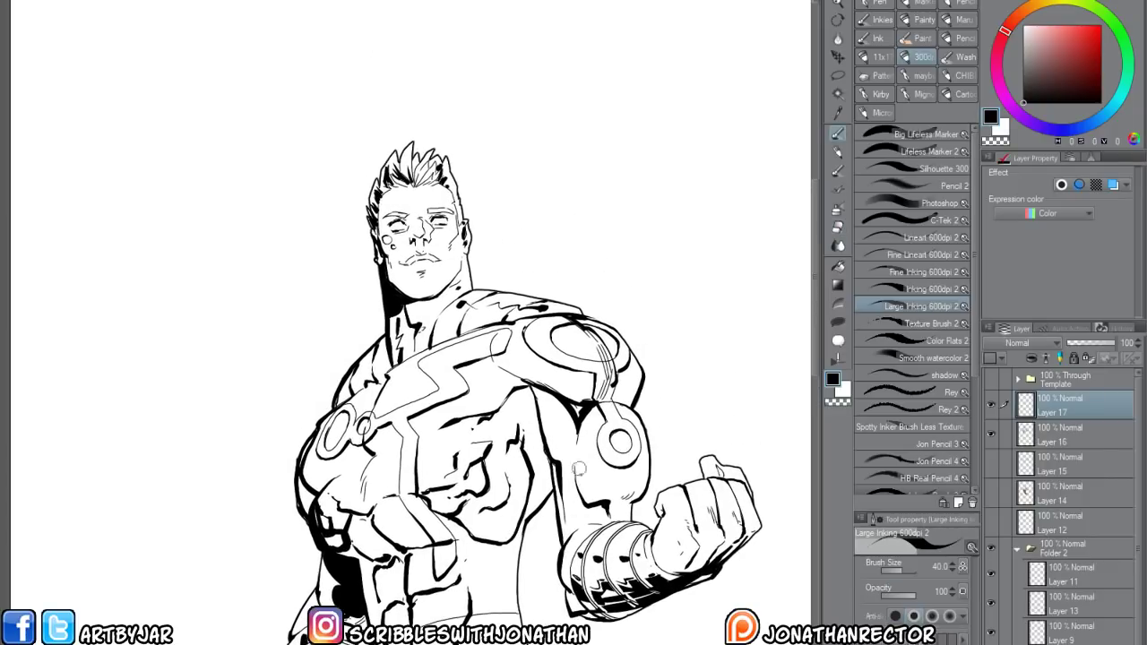
mouse_move(588, 498)
mouse_down()
mouse_move(609, 511)
mouse_move(579, 414)
mouse_move(565, 542)
mouse_up()
drag(582, 503, 571, 520)
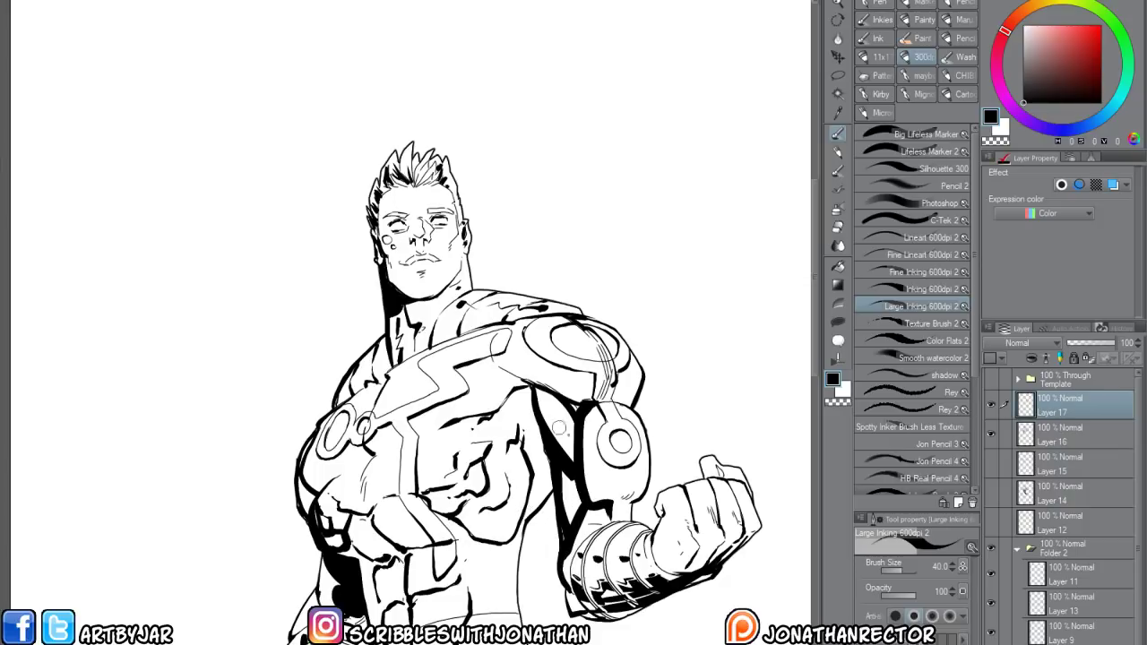
drag(535, 387, 556, 445)
Add short black accents inside the zigzag chest emblem and on the upper pectoral just beneath it
mouse_move(434, 413)
mouse_down()
mouse_move(436, 434)
mouse_move(354, 423)
mouse_up()
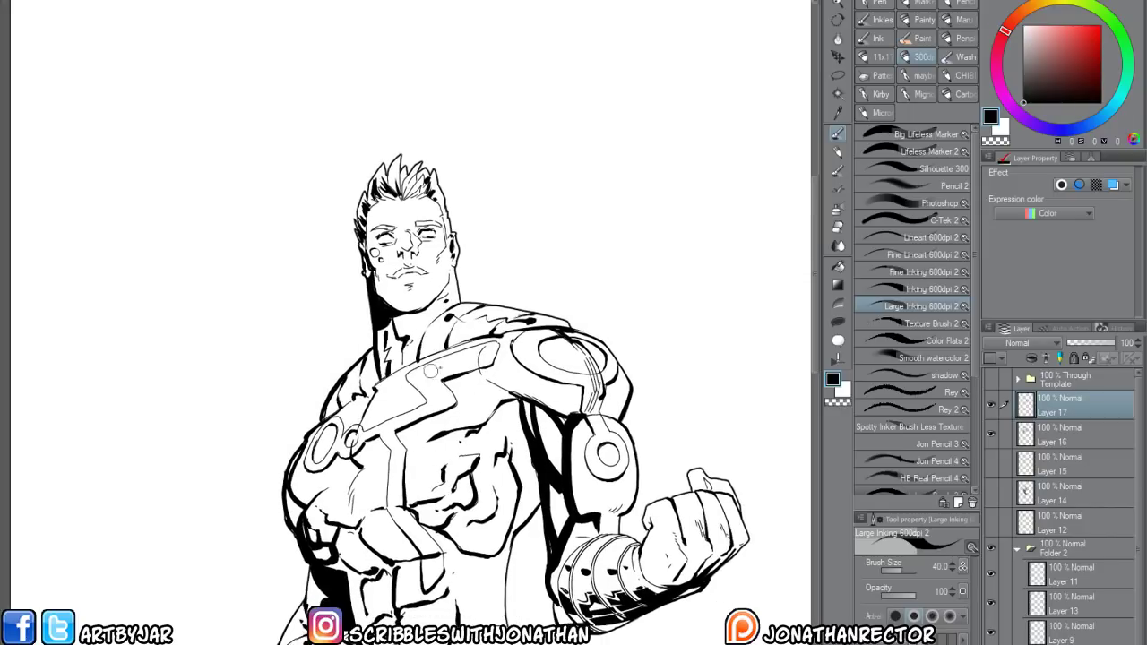
key(x)
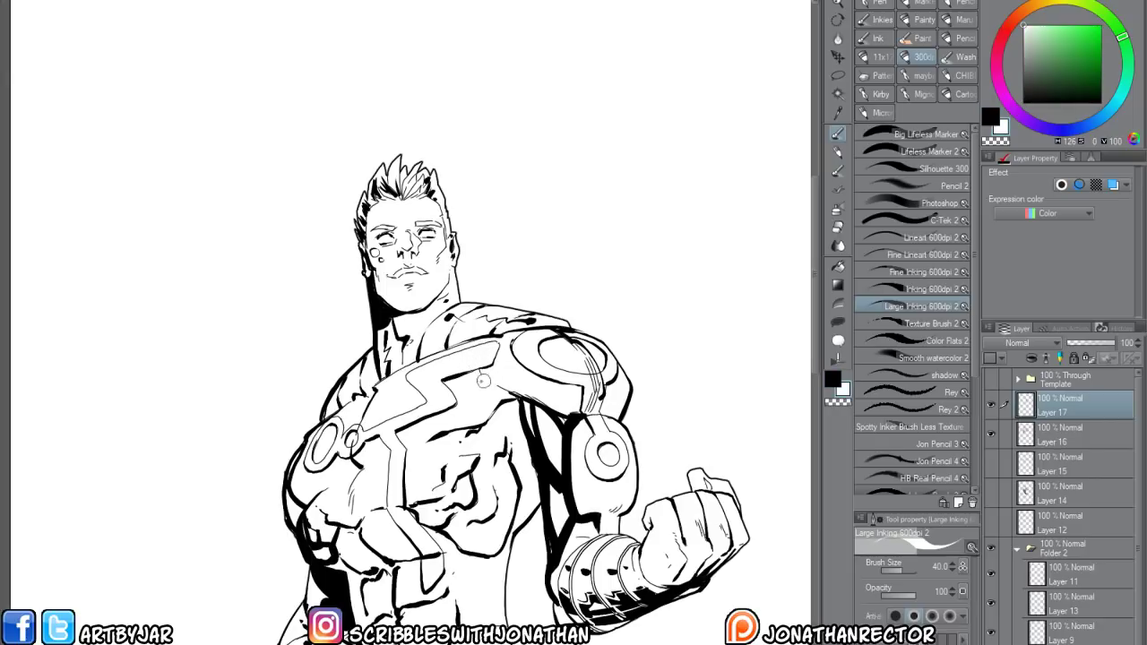
key(x)
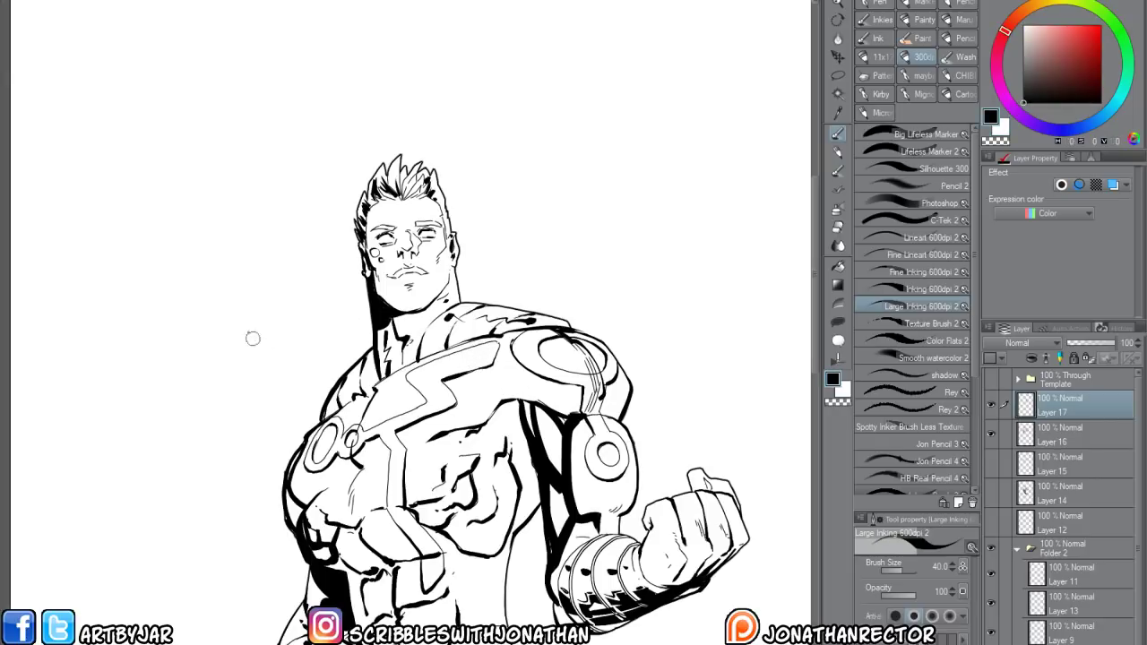
mouse_move(541, 405)
mouse_down()
mouse_move(395, 389)
mouse_move(438, 389)
mouse_move(388, 392)
mouse_up()
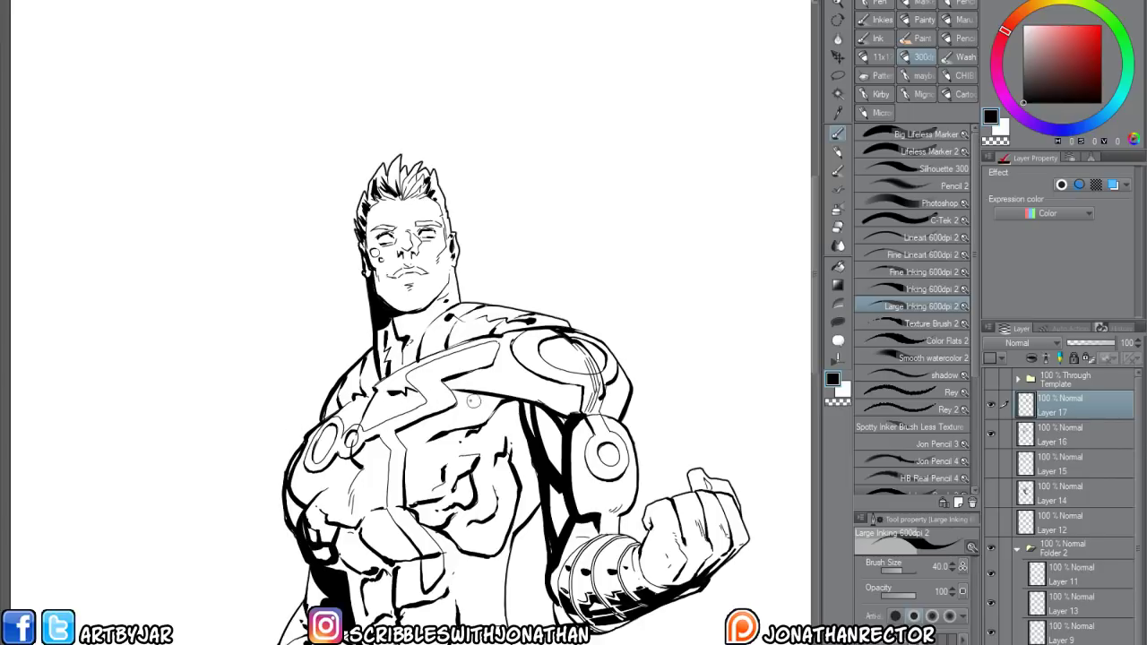
drag(329, 533, 433, 455)
Thicken the lower edge of the raised arm's shoulder toward the armpit and add black accents to the pectoral on the lowered-arm side
key(x)
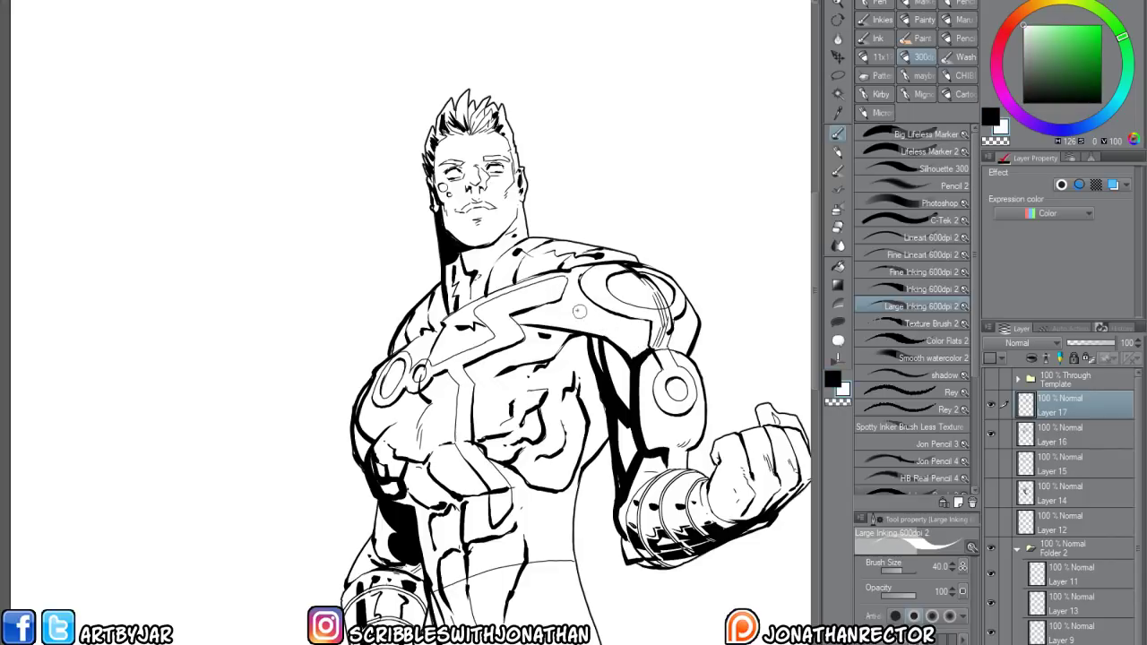
key(x)
drag(591, 334, 633, 348)
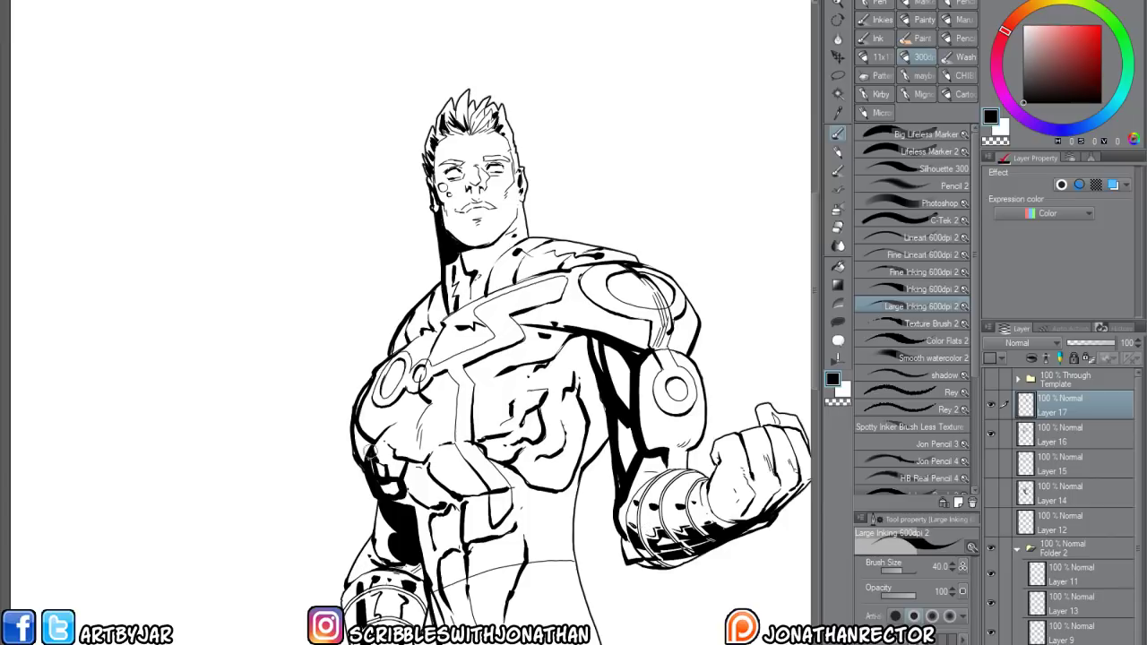
drag(395, 517, 332, 504)
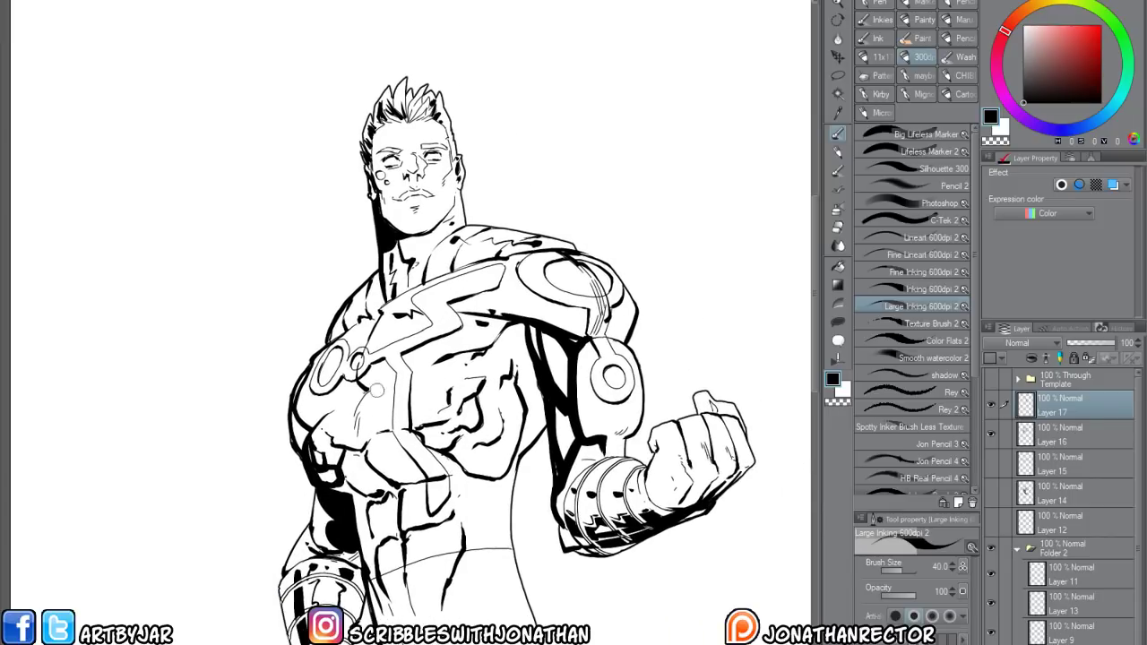
drag(424, 537, 401, 468)
scroll(365, 393, down, 2)
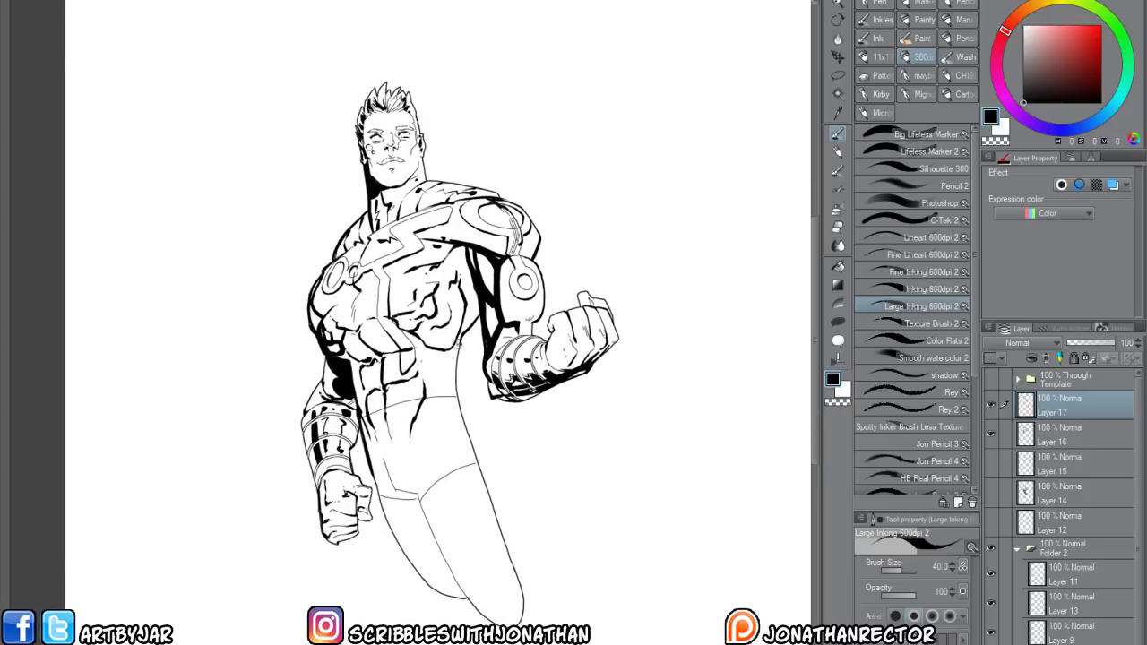
Ink a heavy contour from the ribs to a jagged thigh shadow on the raised-arm side, and fill the opposite inner thigh solid black
mouse_move(454, 338)
mouse_down()
mouse_move(462, 489)
mouse_move(491, 568)
mouse_move(459, 346)
mouse_move(482, 534)
mouse_move(515, 618)
mouse_up()
key(ctrl+z)
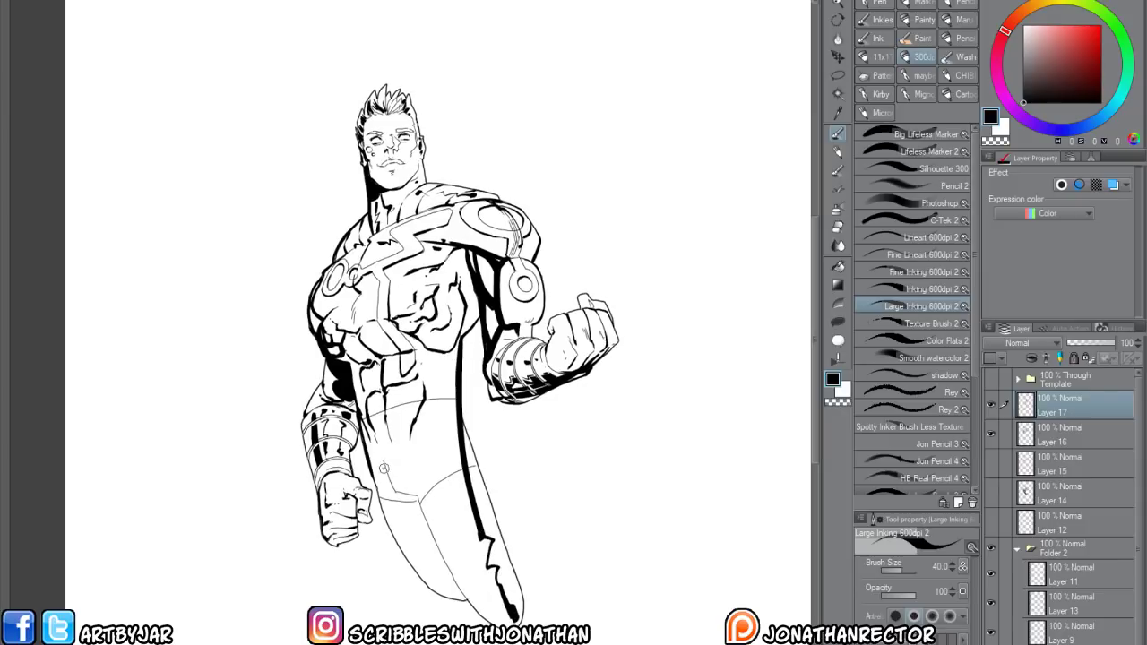
drag(385, 477, 412, 554)
key(g)
click(416, 521)
key(ctrl+z)
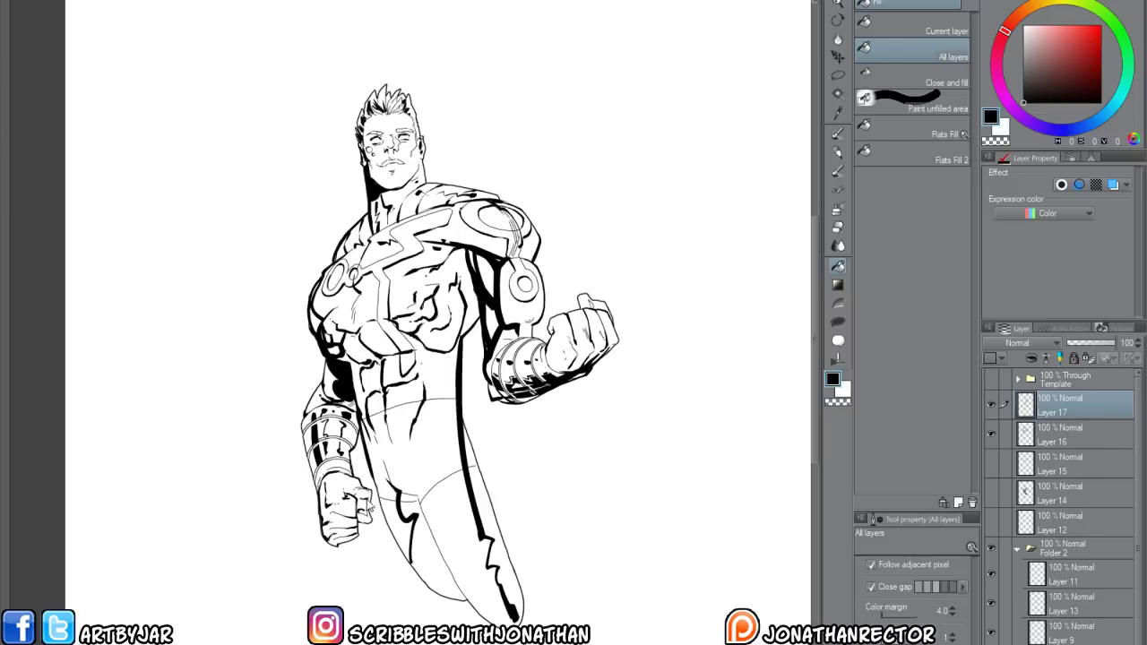
key(p)
key(g)
click(416, 505)
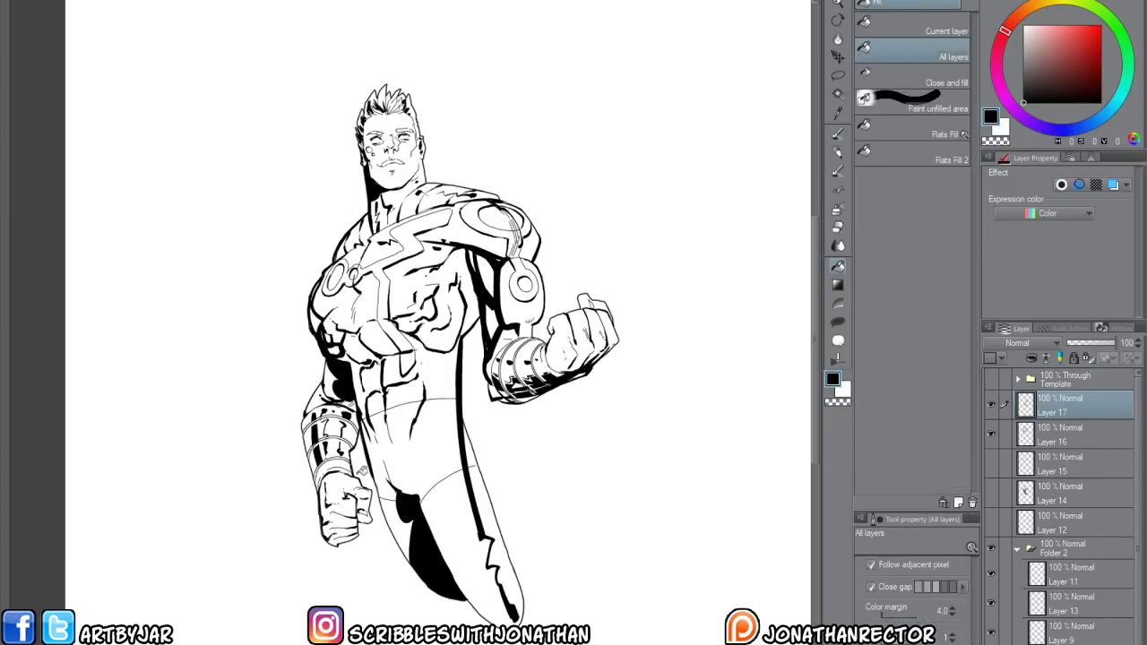
Thicken the hip and outer thigh contour on the lowered-arm side and add black shadow strokes across the lower abdomen
key(p)
drag(409, 561, 359, 428)
drag(384, 477, 392, 493)
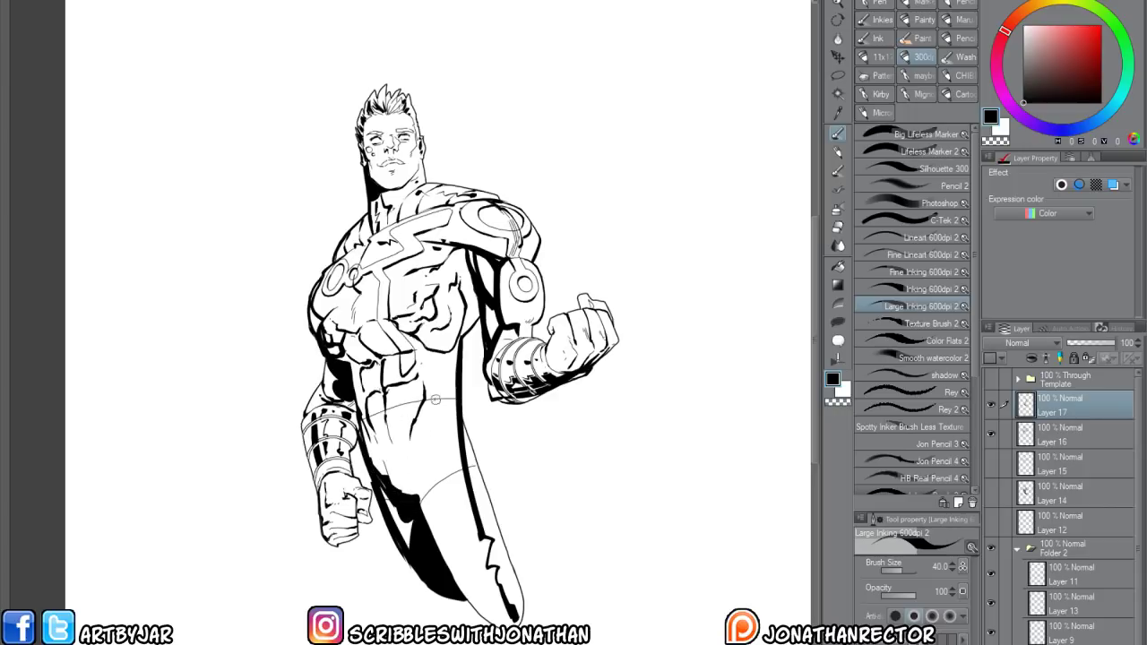
mouse_move(367, 419)
mouse_down()
mouse_move(414, 415)
mouse_move(376, 441)
mouse_move(351, 482)
mouse_up()
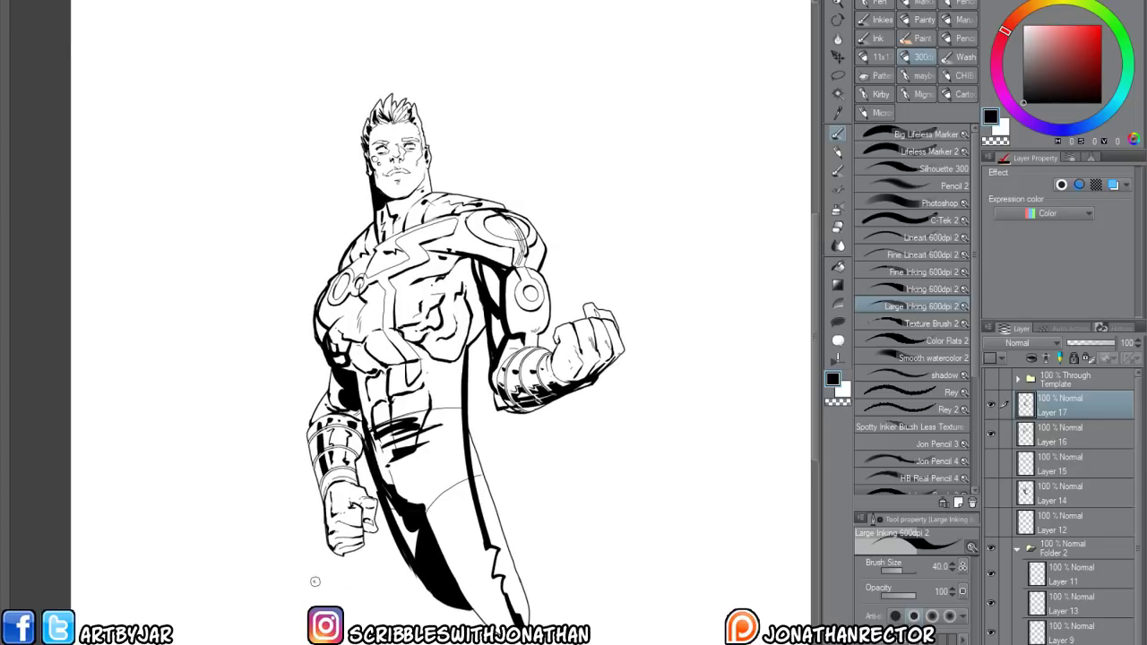
Open the kurtz artwork and view its line art by hiding the color folder and showing the inks folder
click(991, 406)
key(ctrl+o)
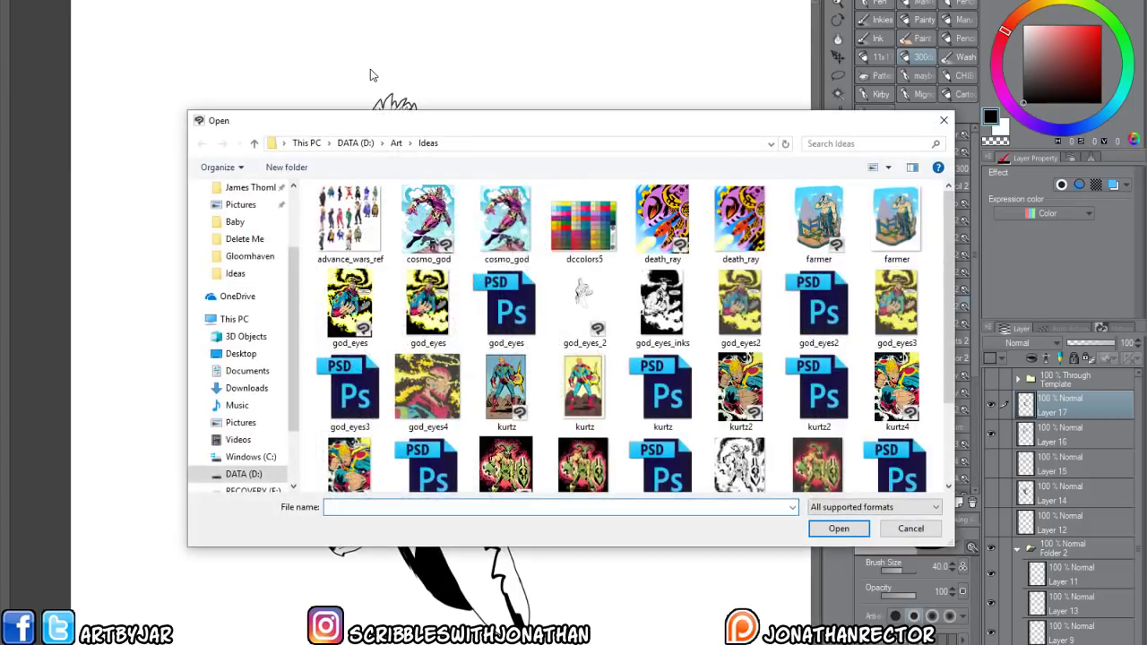
click(506, 381)
click(838, 529)
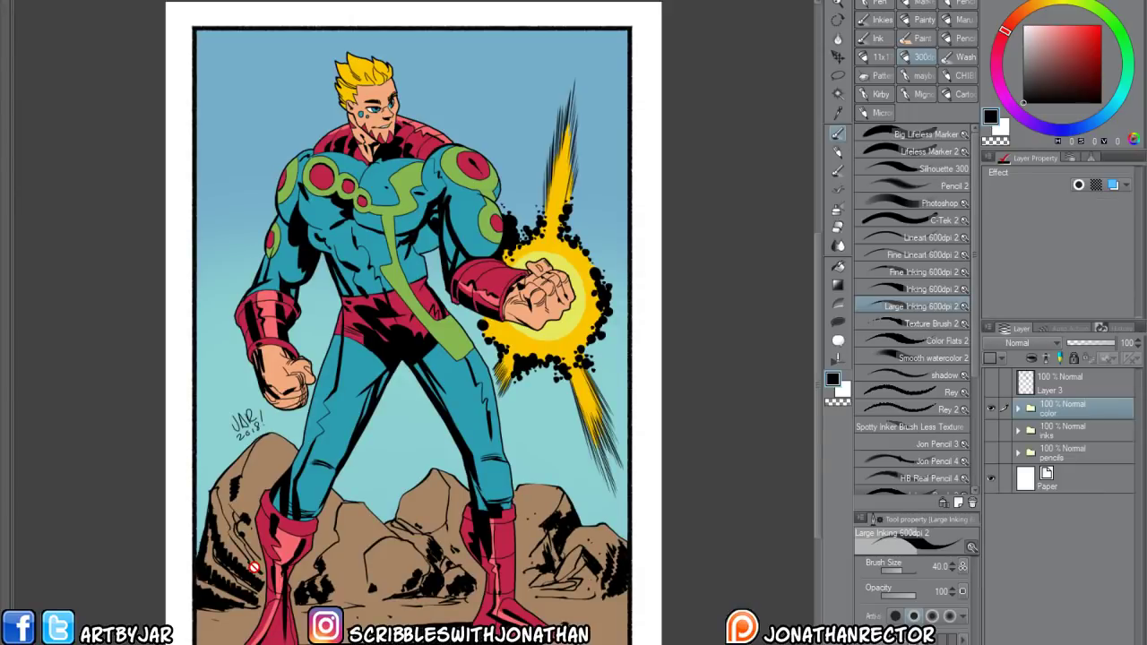
click(990, 408)
click(990, 431)
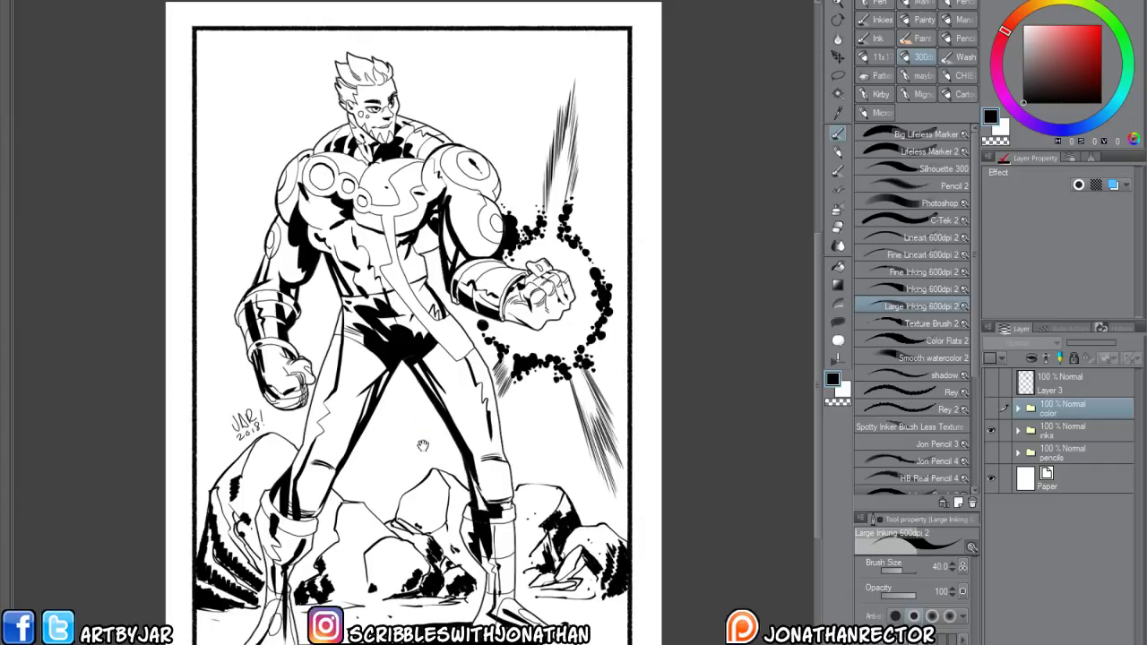
drag(534, 466, 550, 473)
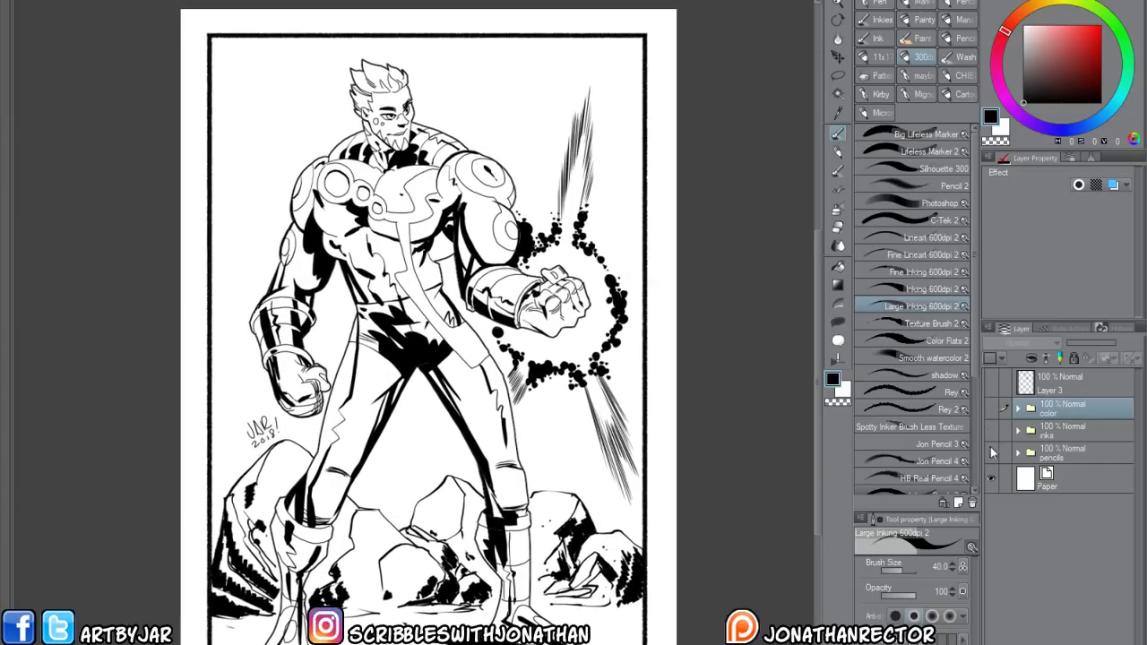
Review the sketch stages in the pencils folder with the inks hidden, ending with only the red Layer 2 sketch shown
click(990, 453)
click(1017, 453)
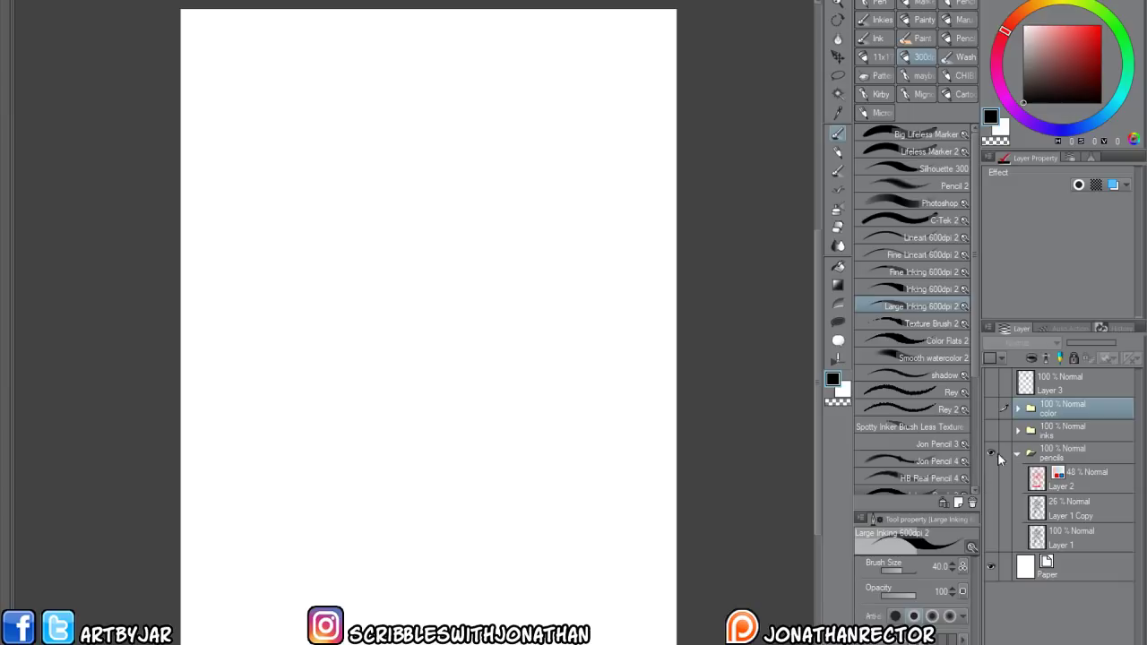
click(991, 536)
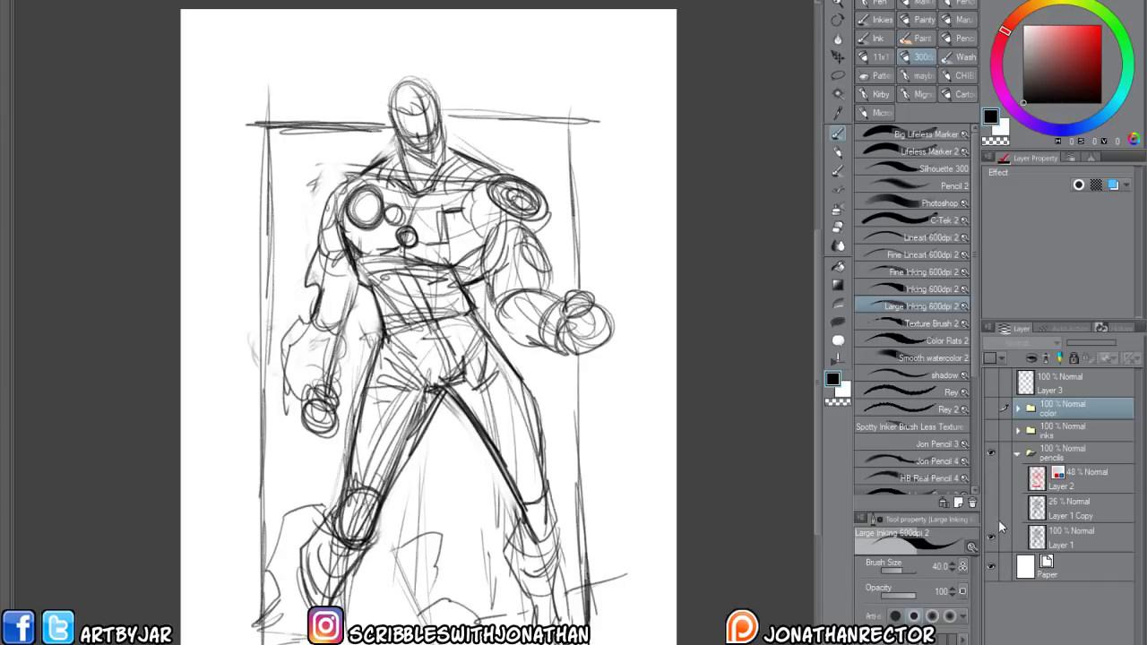
click(991, 507)
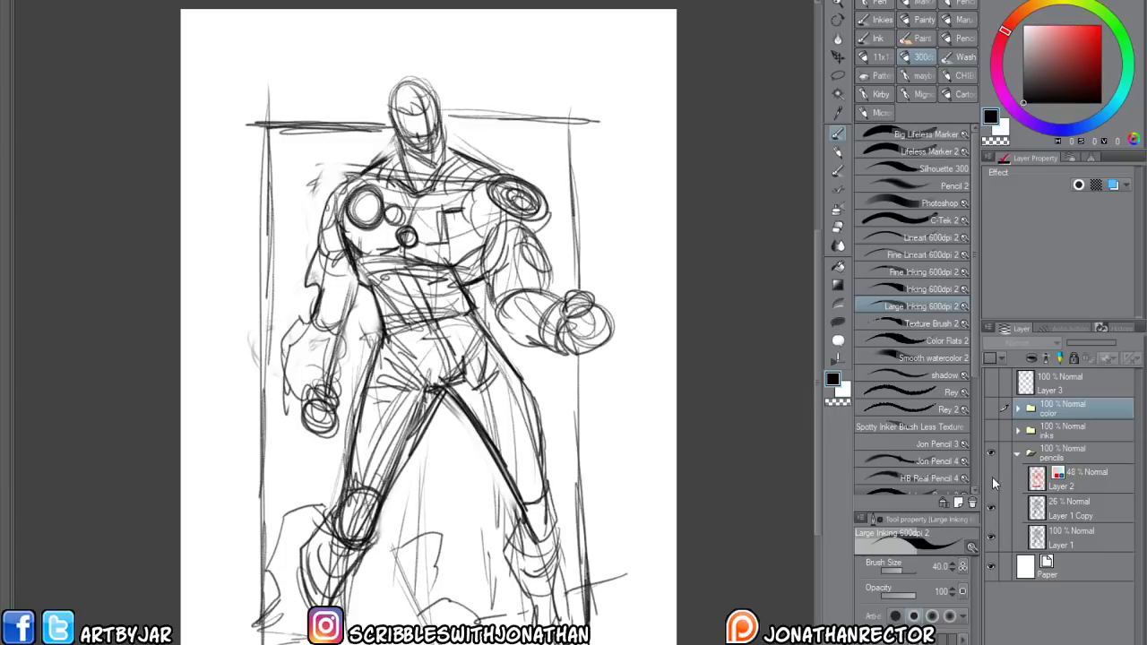
click(992, 477)
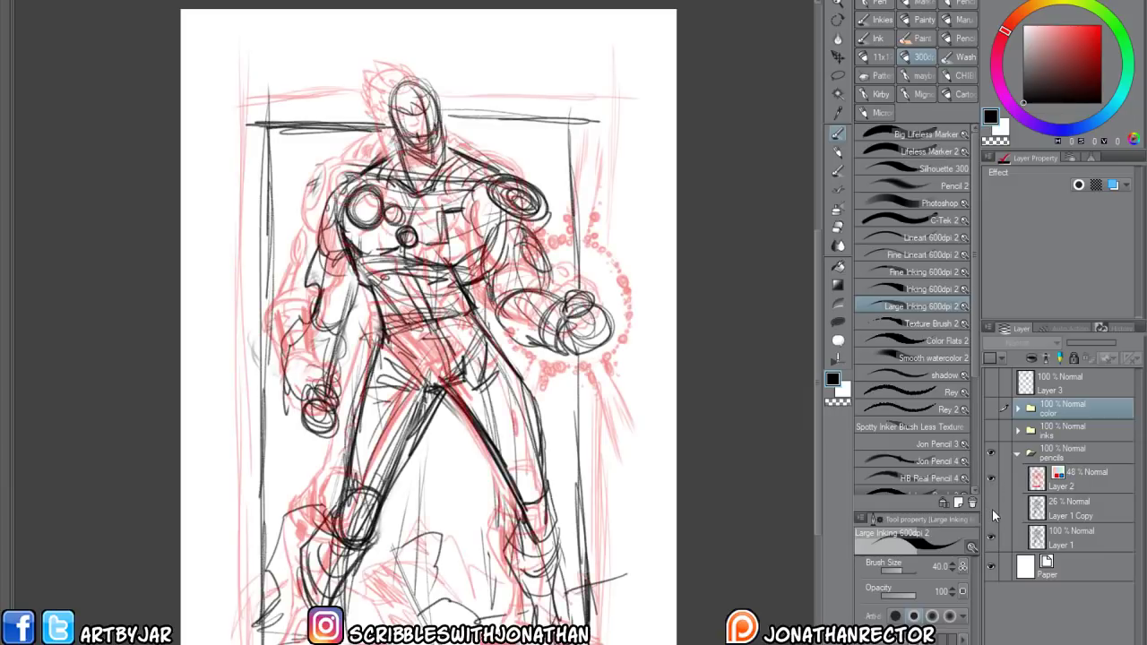
click(992, 508)
click(993, 532)
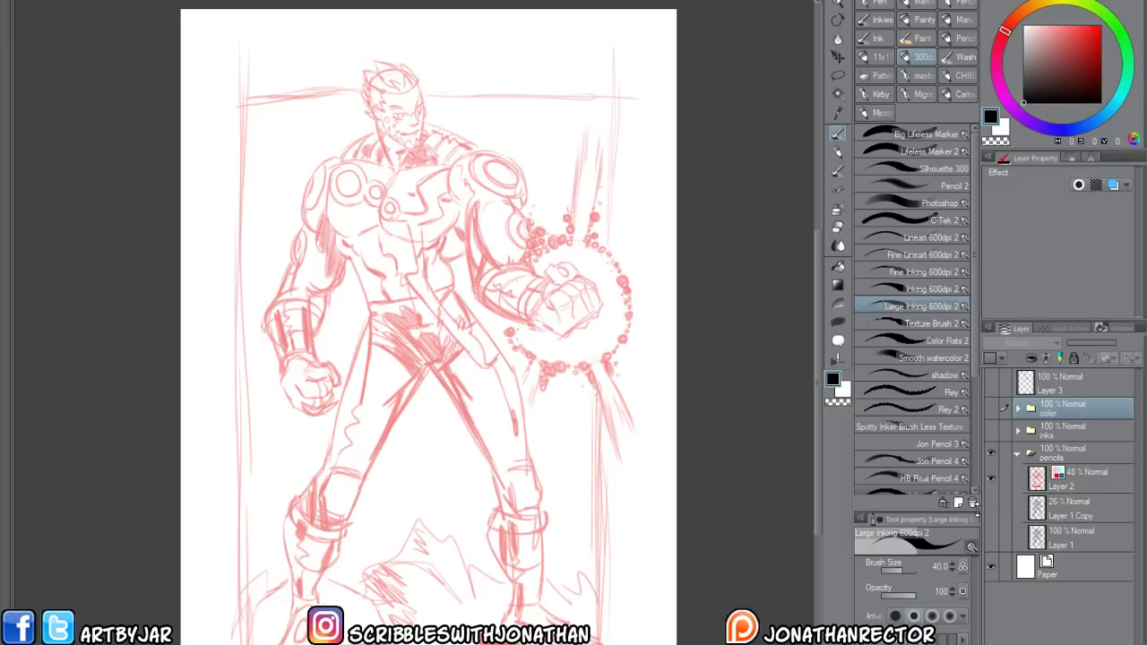
Open the kurtz4 artwork from the Ideas folder and hide its color folder
key(ctrl+o)
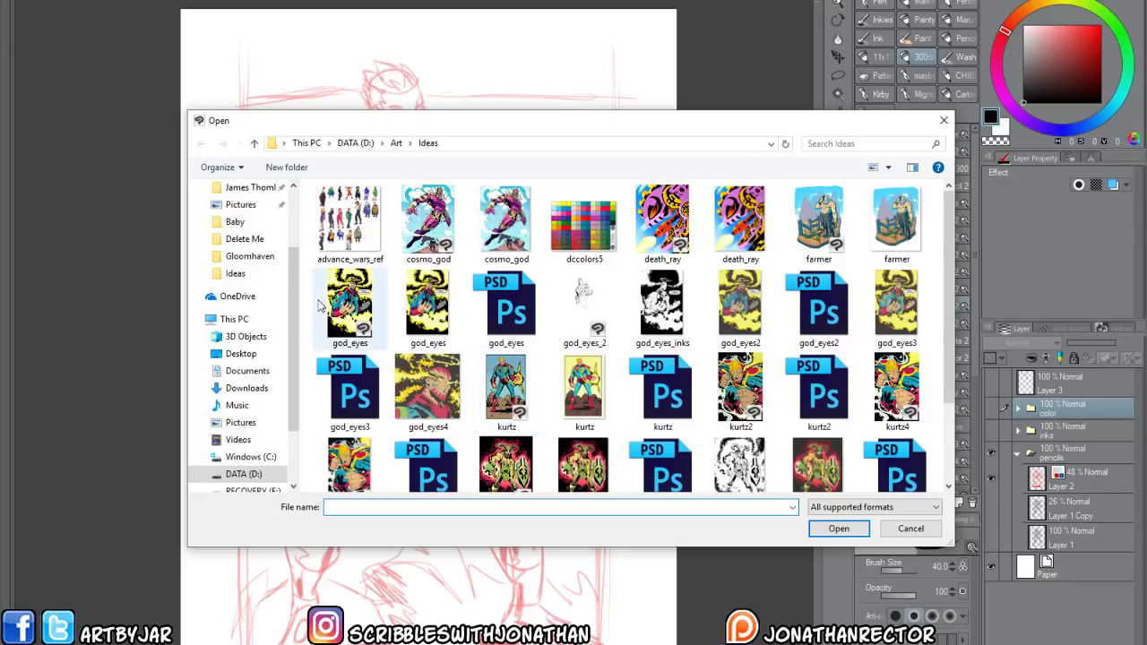
drag(949, 372, 951, 456)
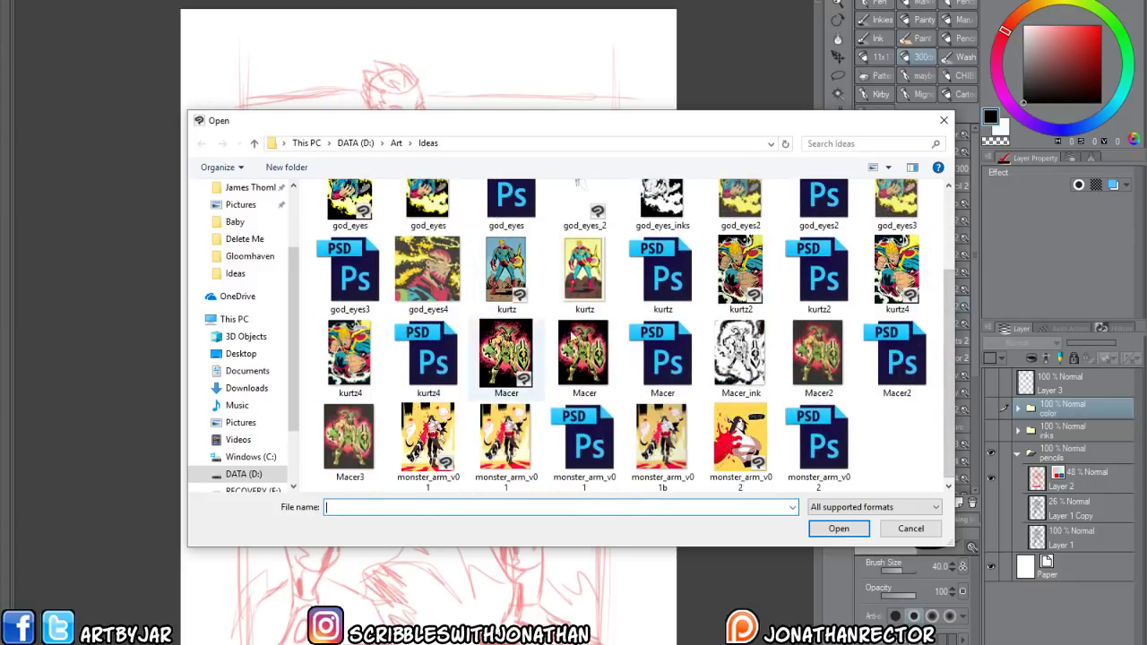
click(895, 269)
click(833, 529)
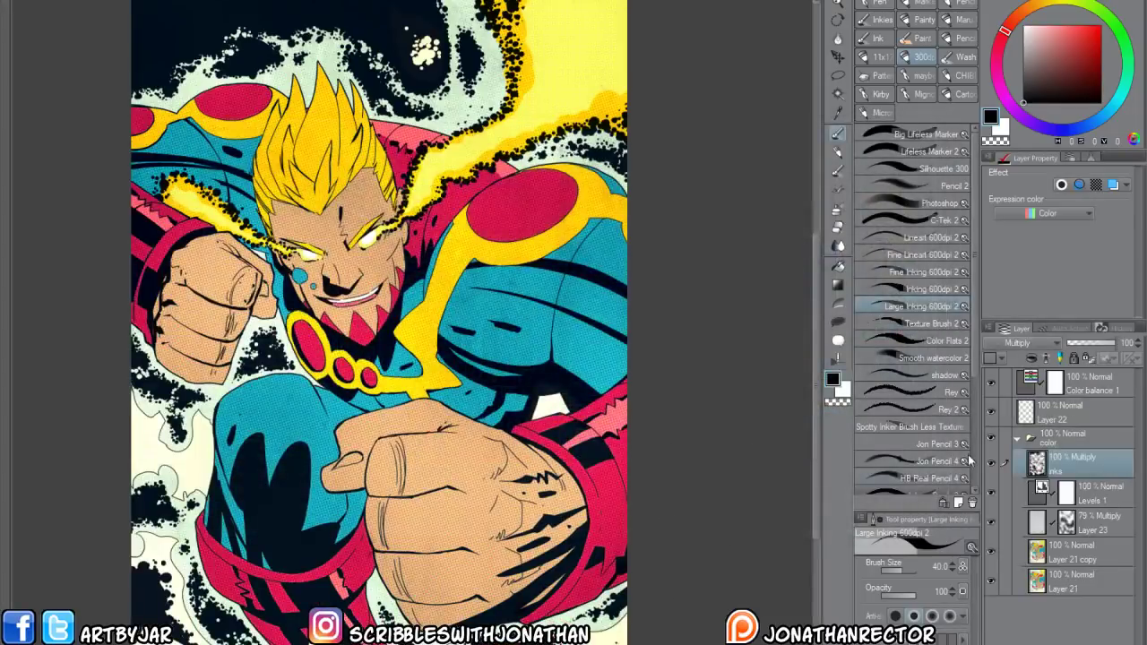
click(990, 435)
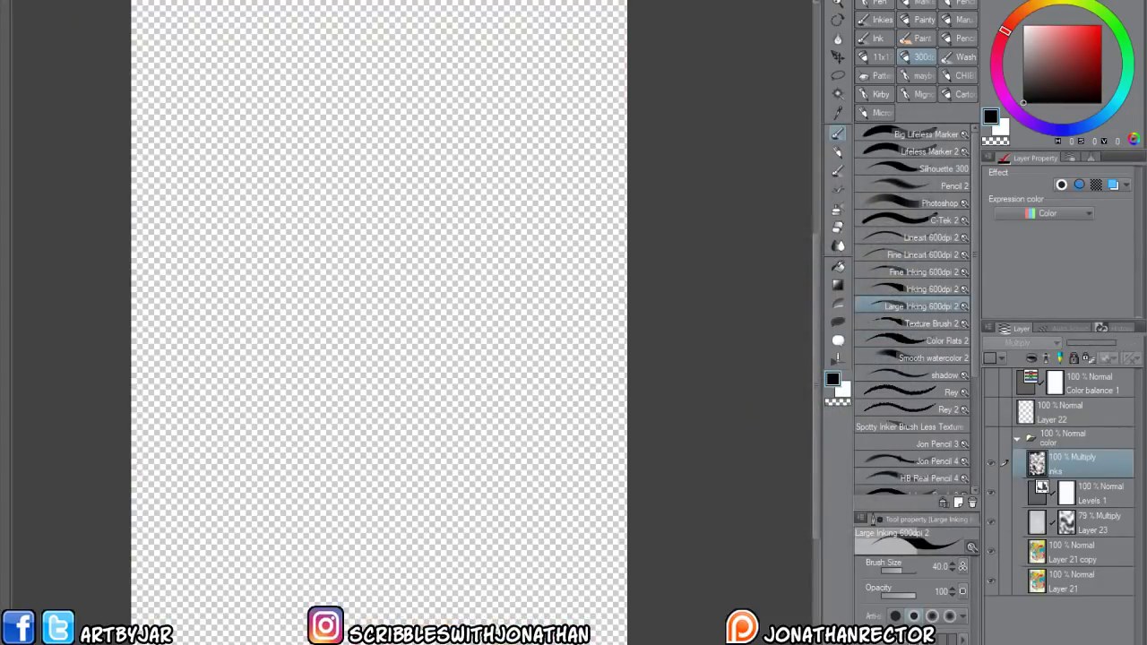
Open the kurtz2 artwork, hide its color folder, and show the pencil sketches in Folder 1
key(ctrl+o)
click(740, 387)
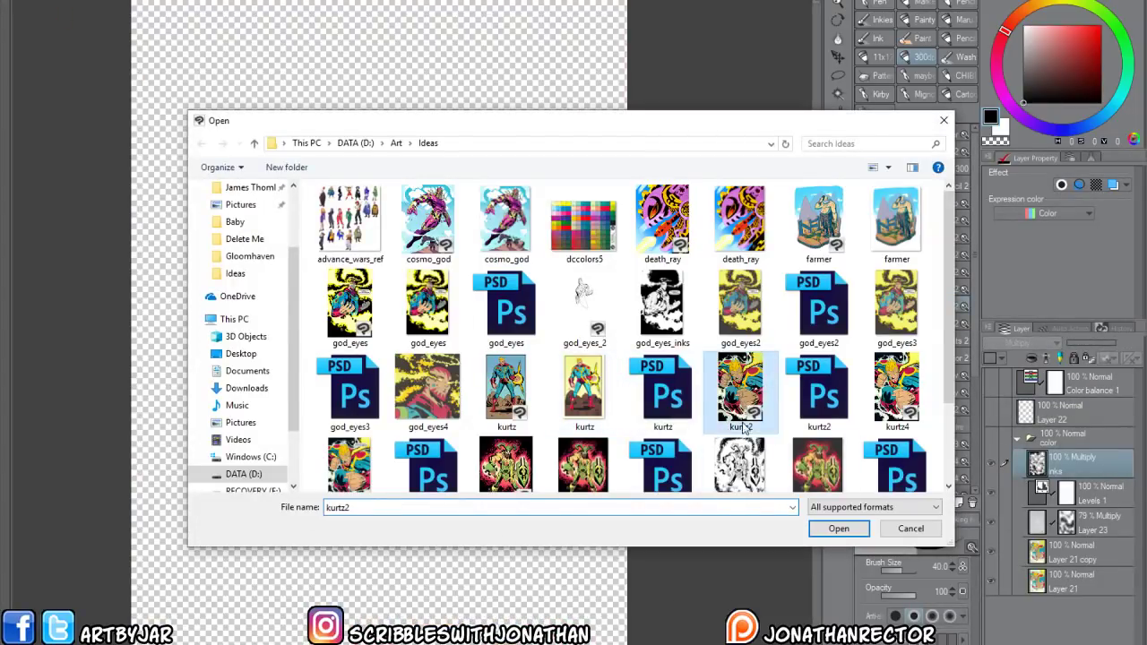
click(833, 528)
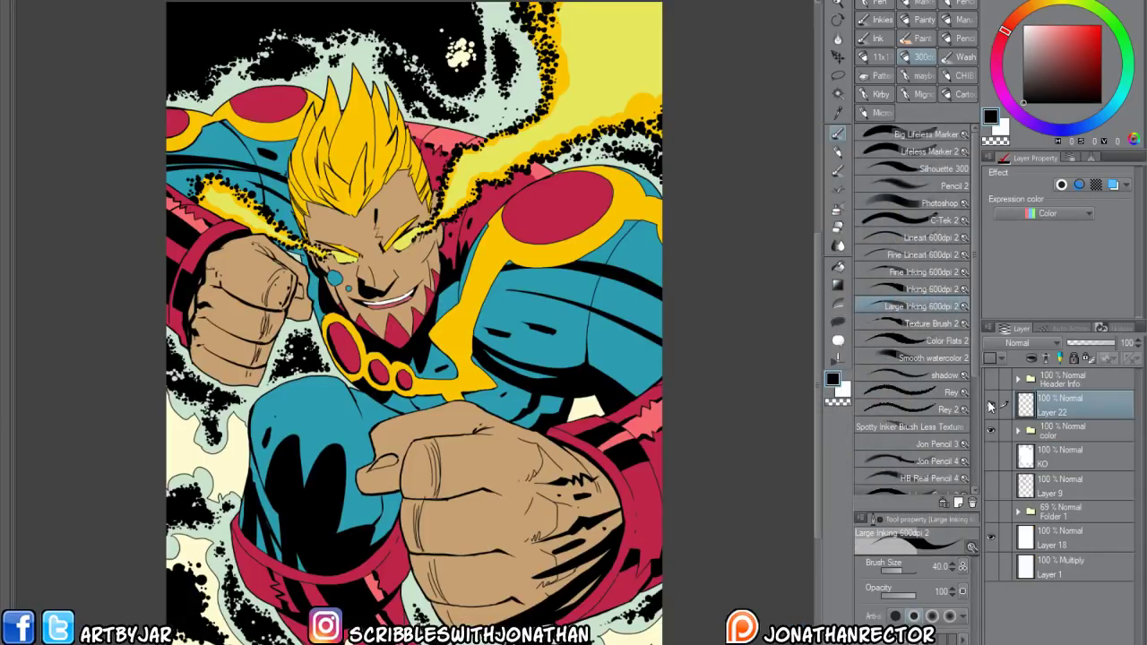
drag(990, 404, 989, 445)
click(991, 510)
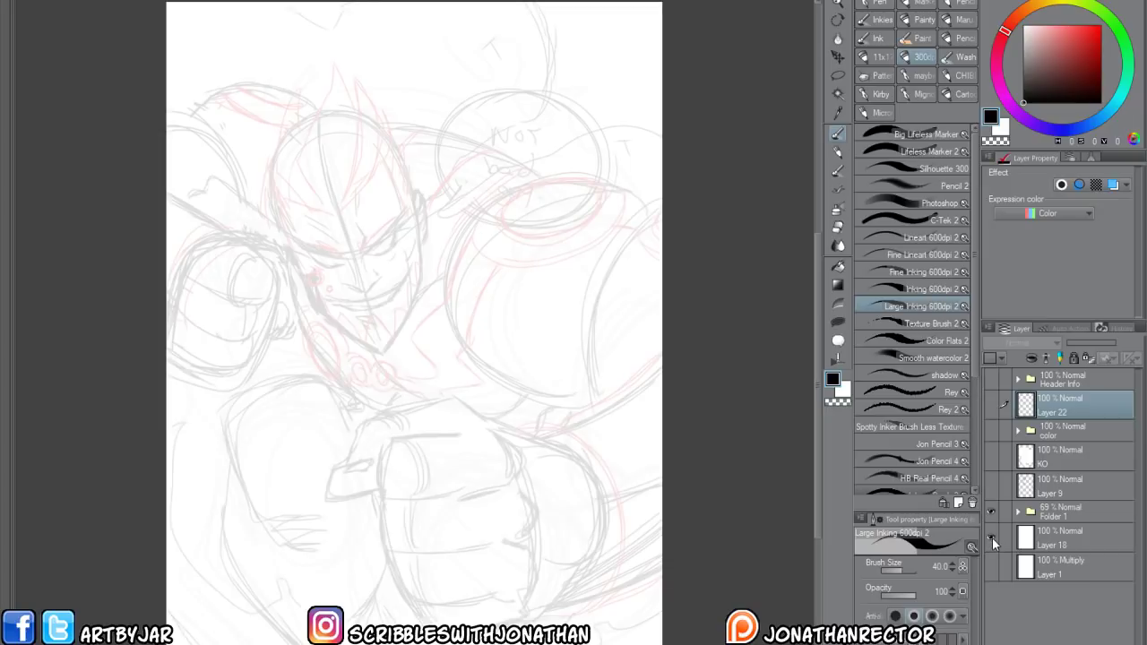
Expand Folder 1 and view the black Layer 6 sketch at full strength, adding the red Layer 7 sketch over it
click(1019, 513)
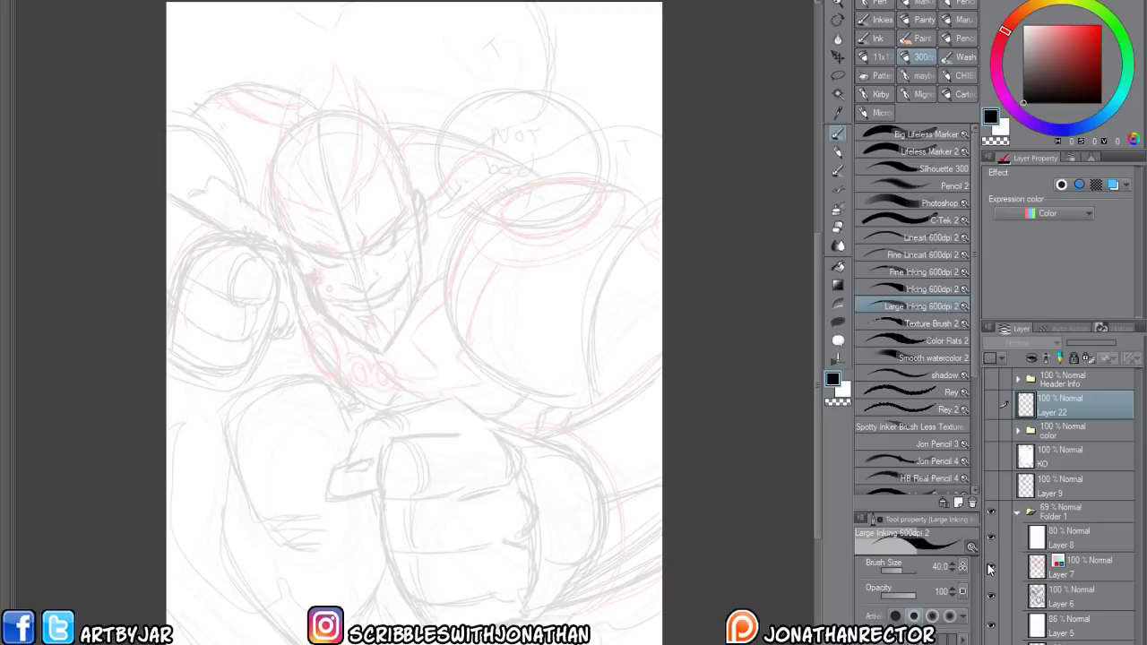
mouse_move(990, 537)
mouse_down()
mouse_move(990, 625)
mouse_move(991, 602)
mouse_up()
click(991, 602)
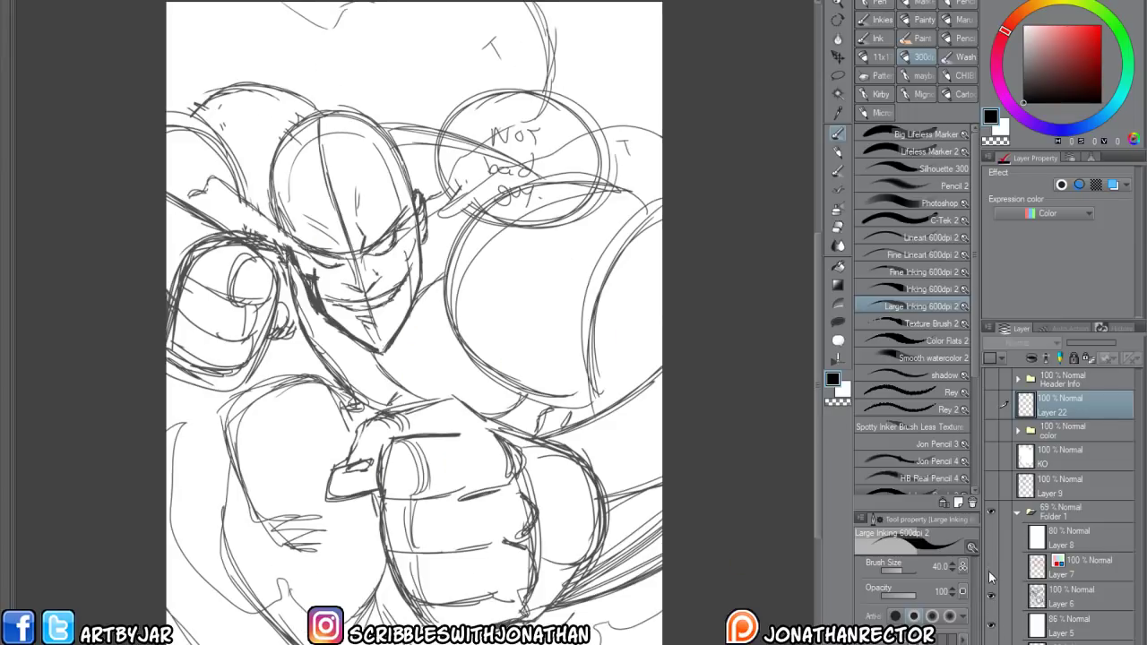
click(988, 568)
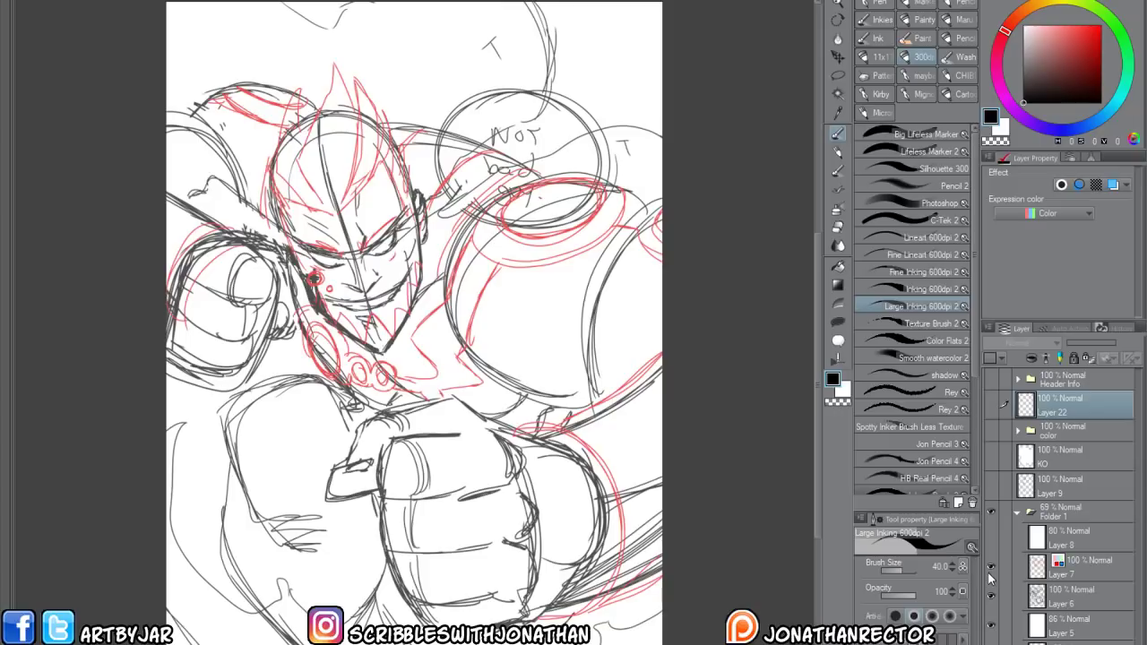
Show Layer 9, KO and the color folder, and hide the character's color layers beneath the inks to examine the line art
click(990, 485)
click(991, 459)
click(991, 432)
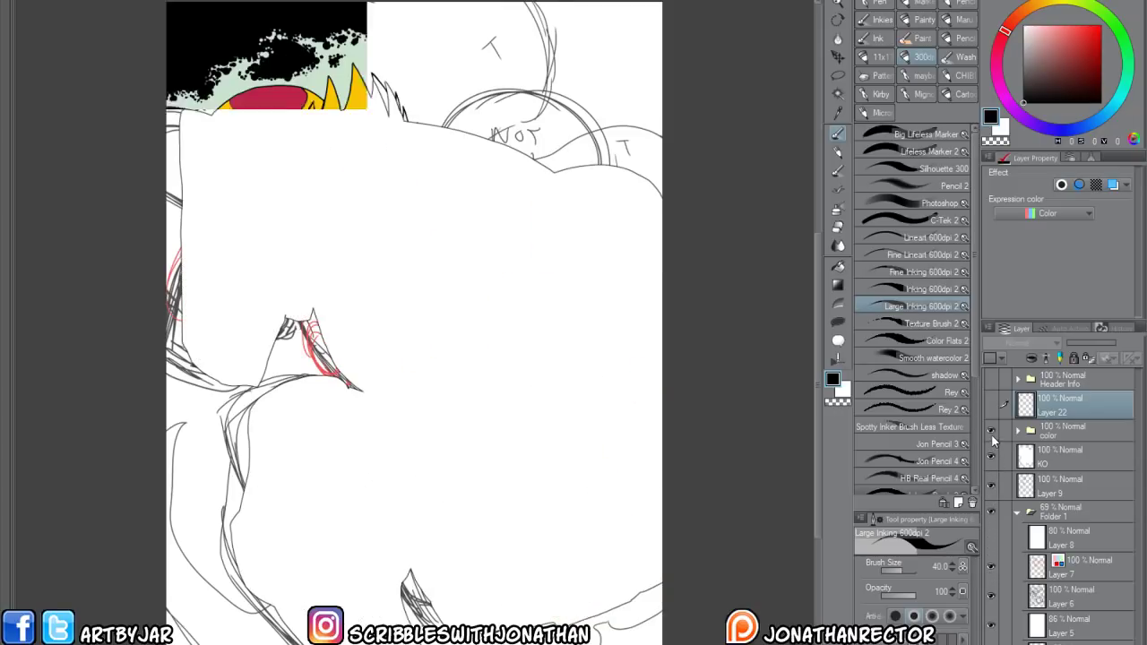
click(1016, 431)
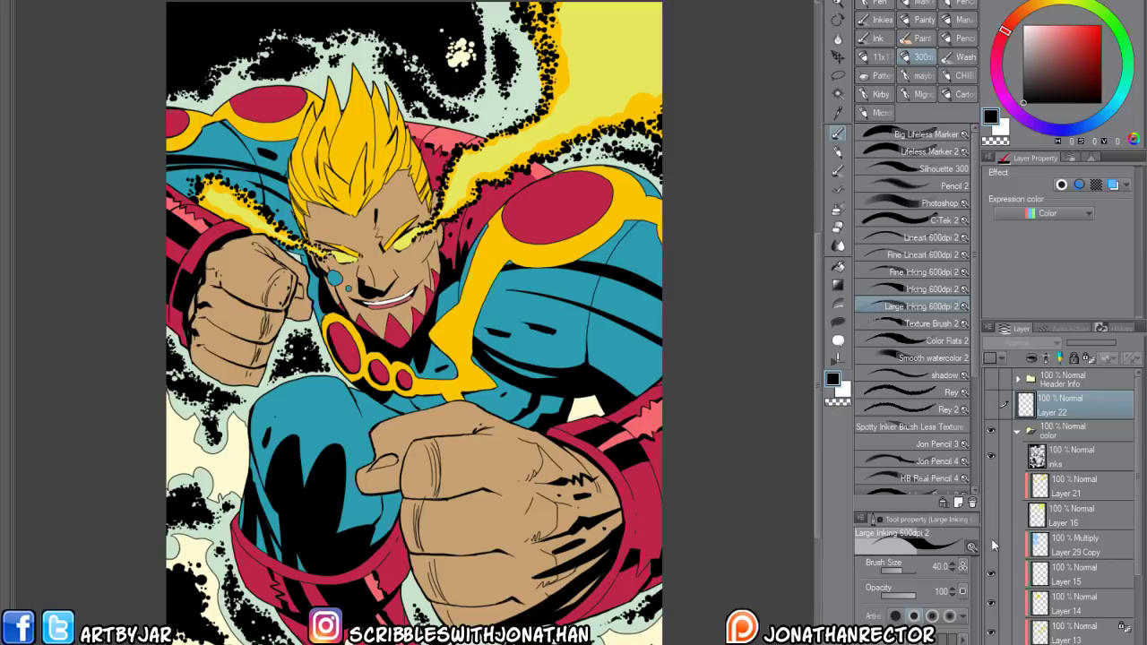
alt+click(991, 457)
click(991, 457)
click(992, 457)
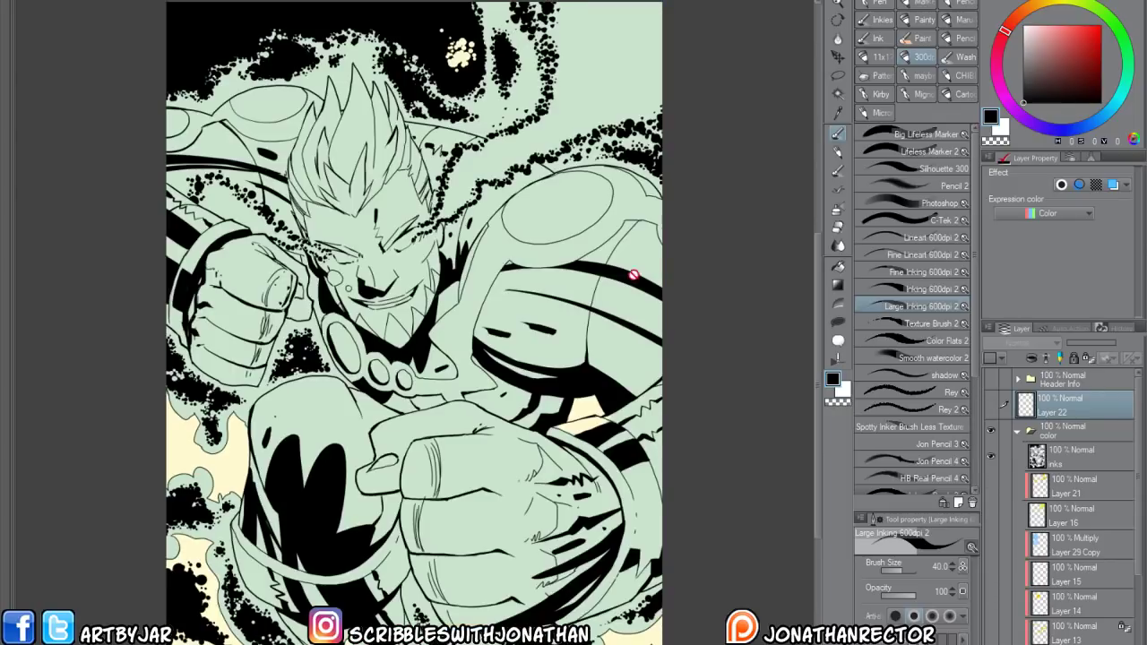
Open the PSD version of kurtz to view its finished colors, and return to the kurtz2 artwork
key(ctrl+o)
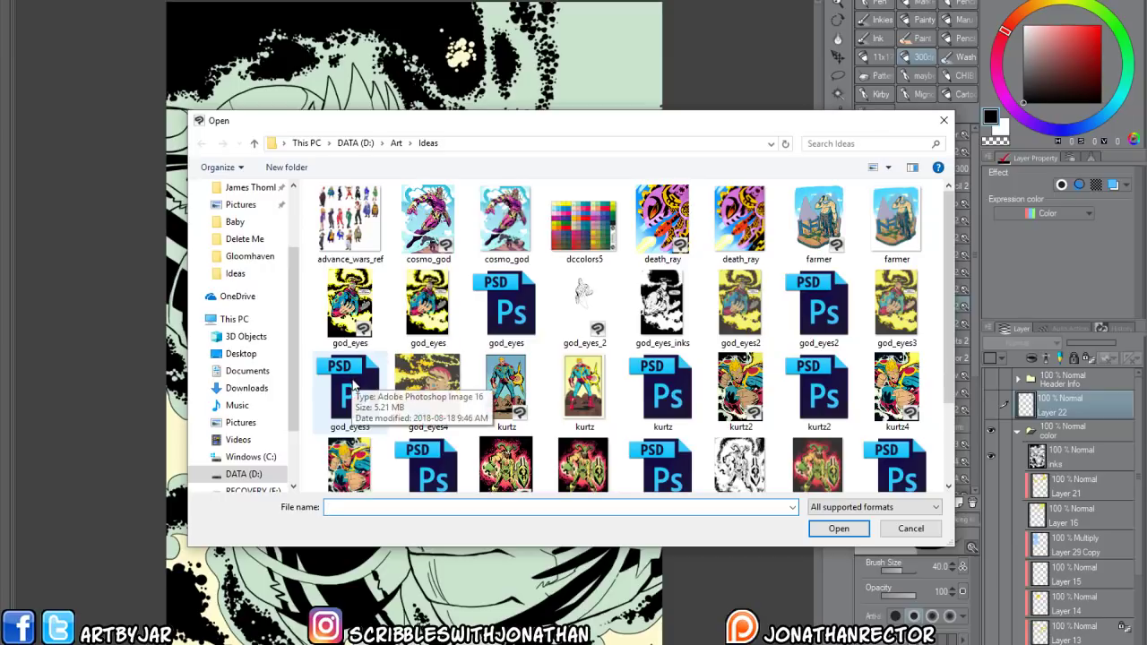
scroll(948, 430, down, 1)
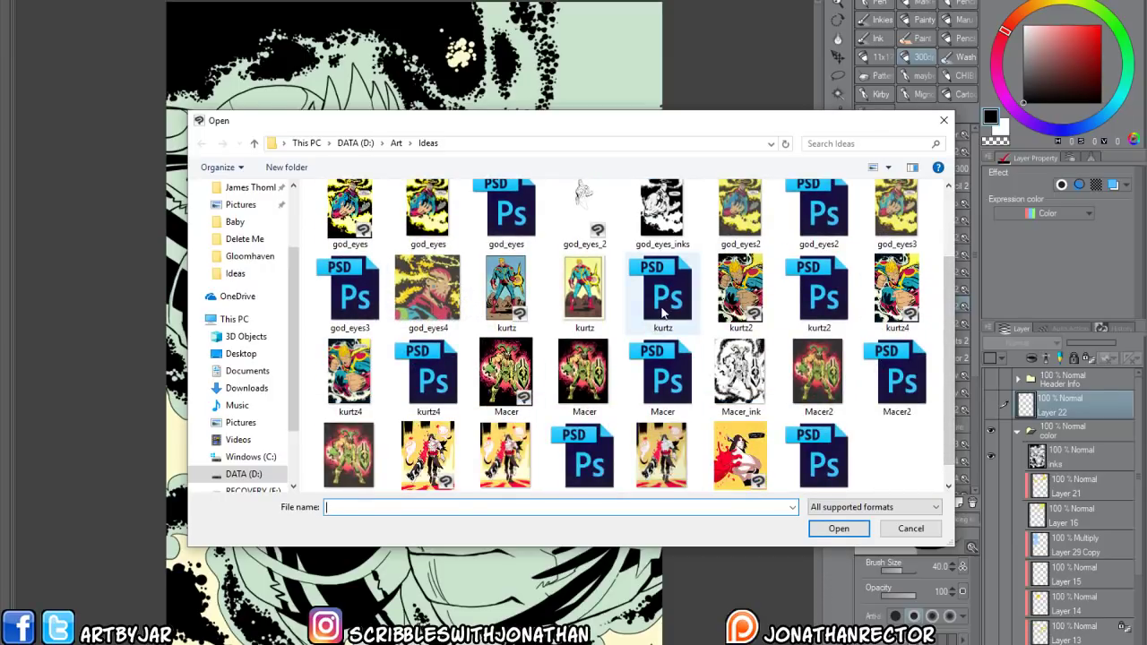
click(663, 292)
click(818, 531)
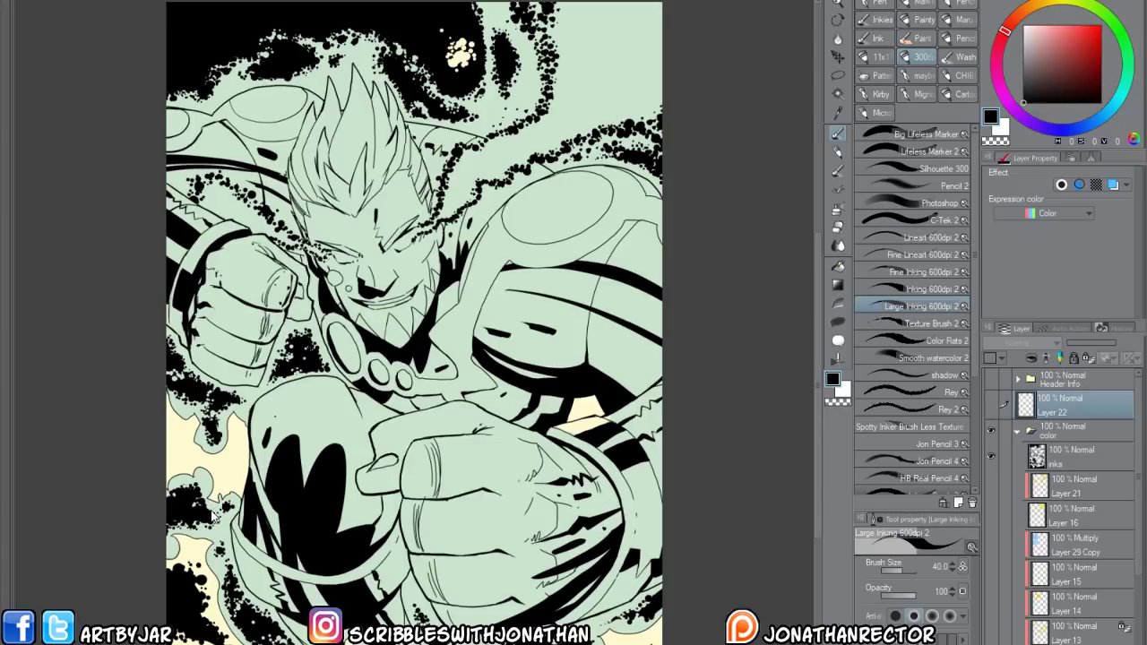
key(ctrl+Tab)
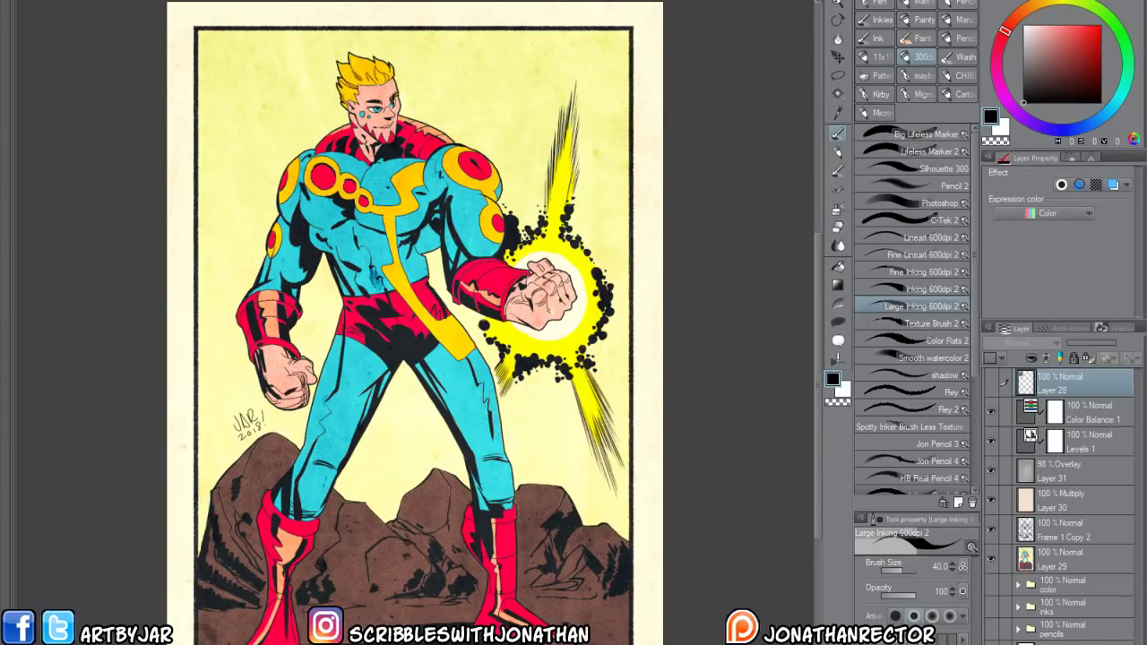
key(ctrl+Tab)
Open the Macer_ink artwork from the Ideas folder to examine its black-and-white inking
key(ctrl+o)
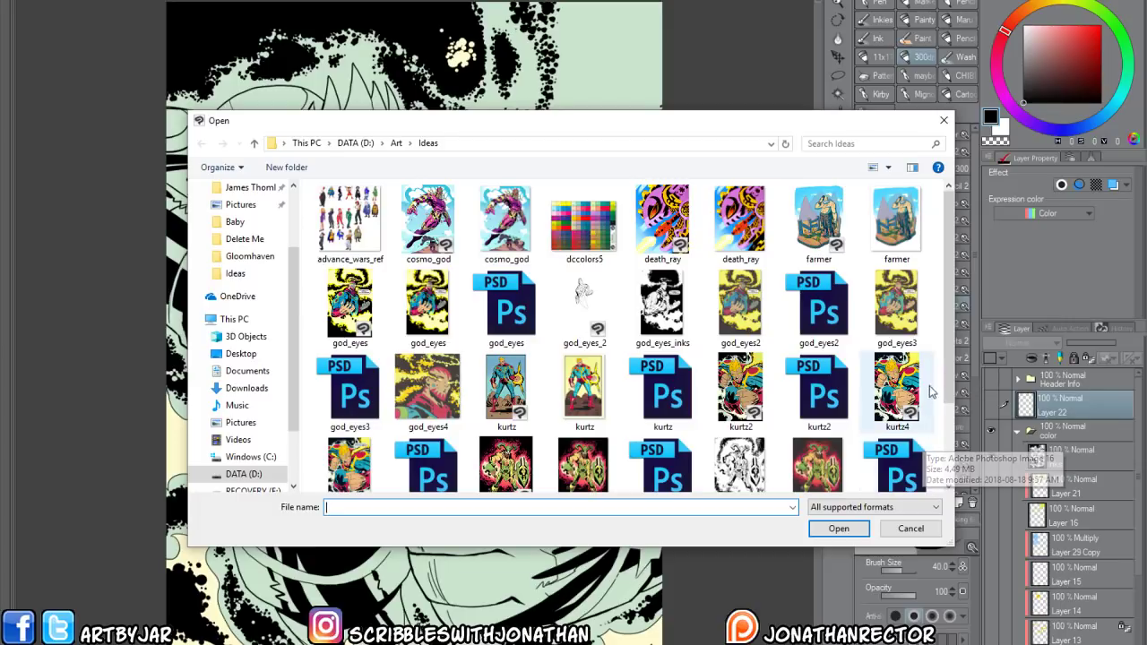
scroll(948, 458, down, 1)
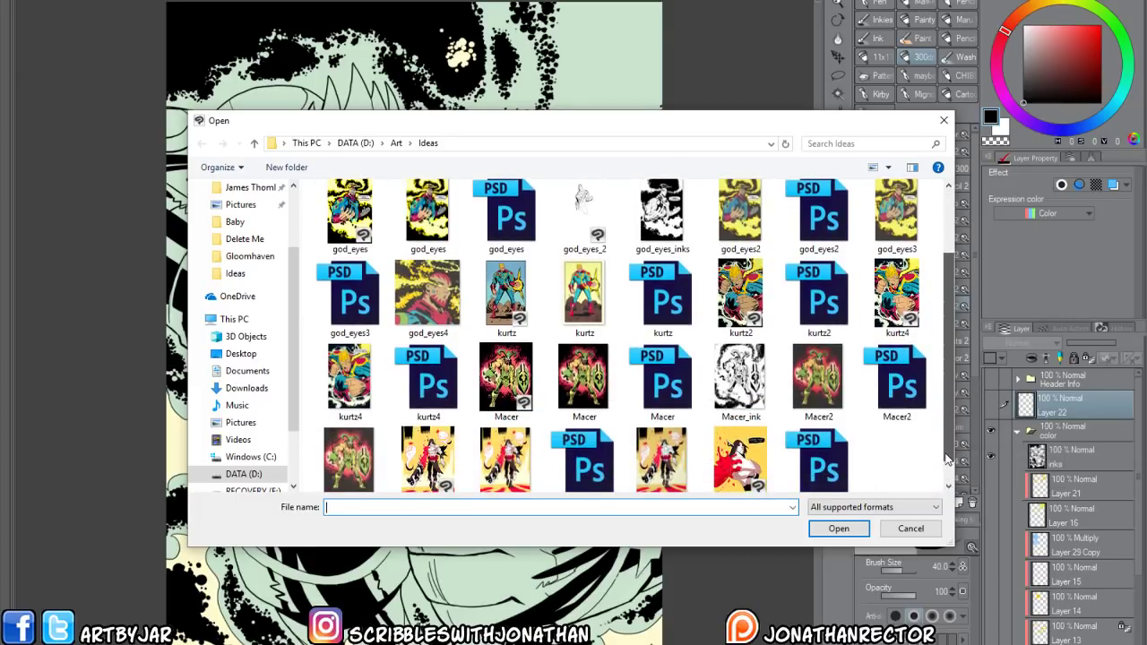
mouse_move(945, 454)
mouse_down()
mouse_move(945, 436)
mouse_move(945, 468)
mouse_up()
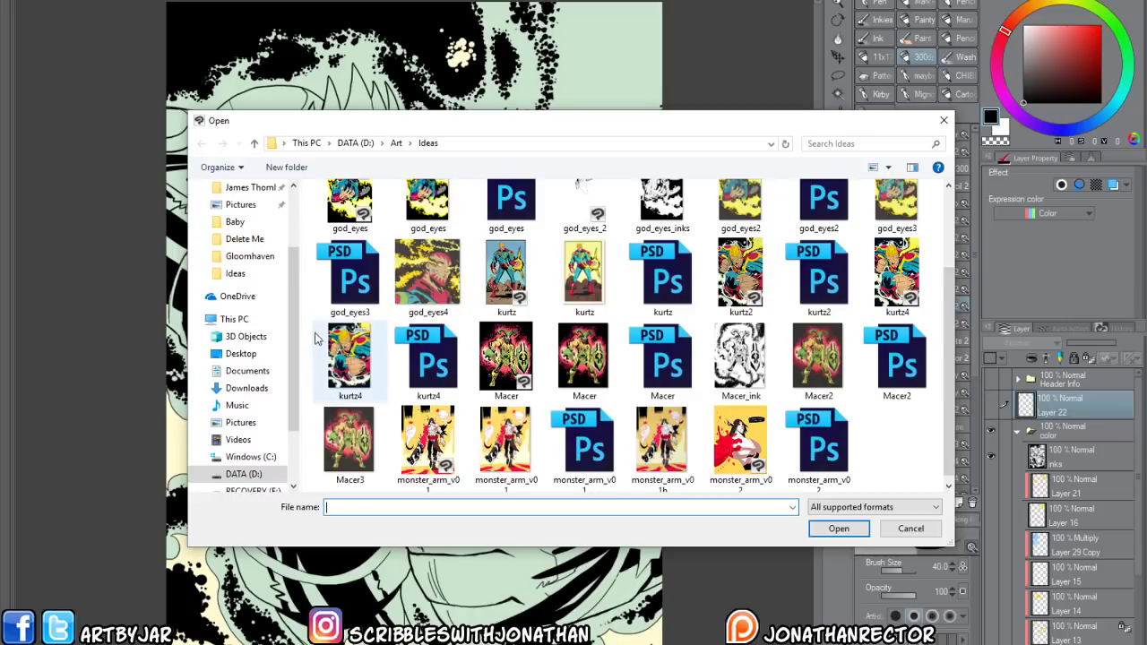
click(740, 359)
click(838, 527)
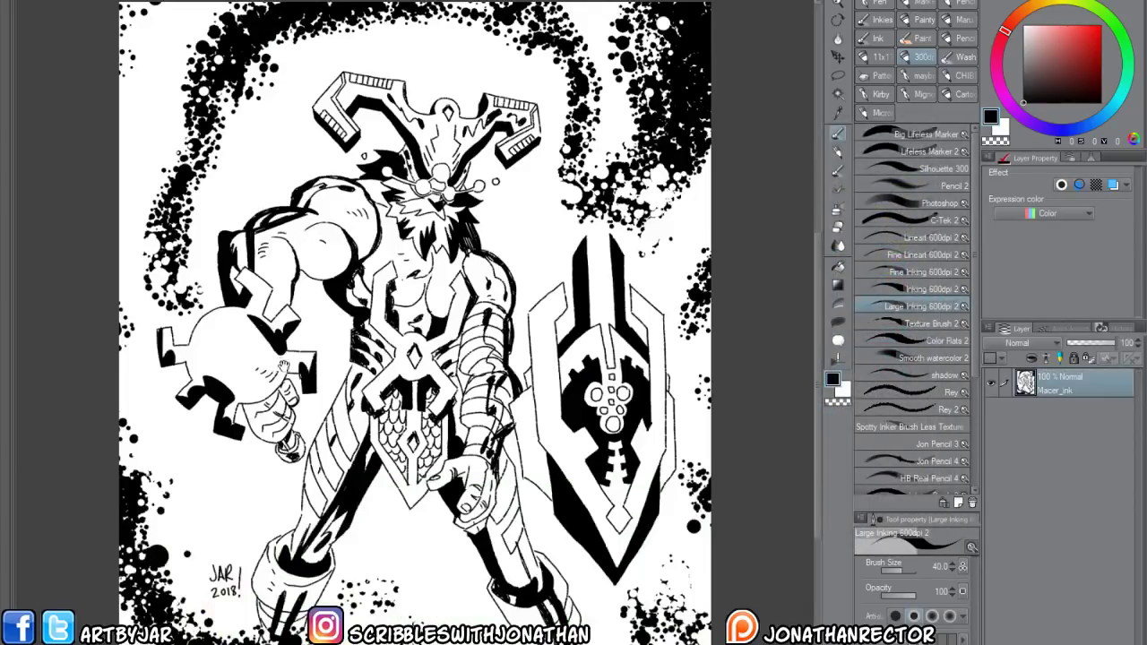
drag(284, 365, 301, 388)
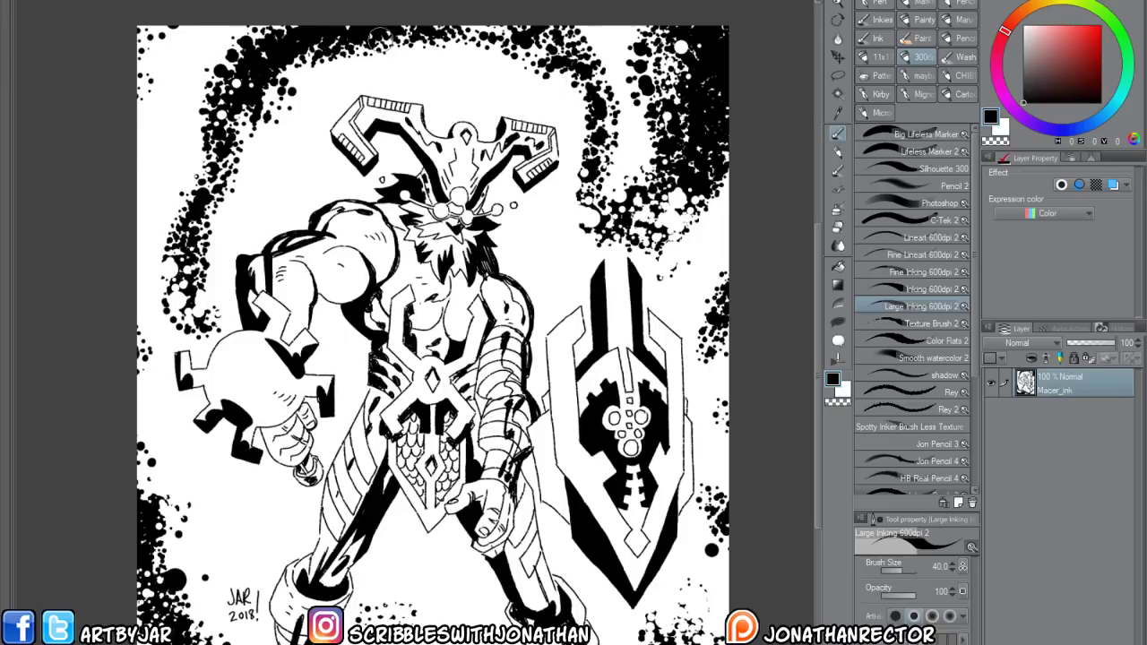
scroll(166, 385, down, 2)
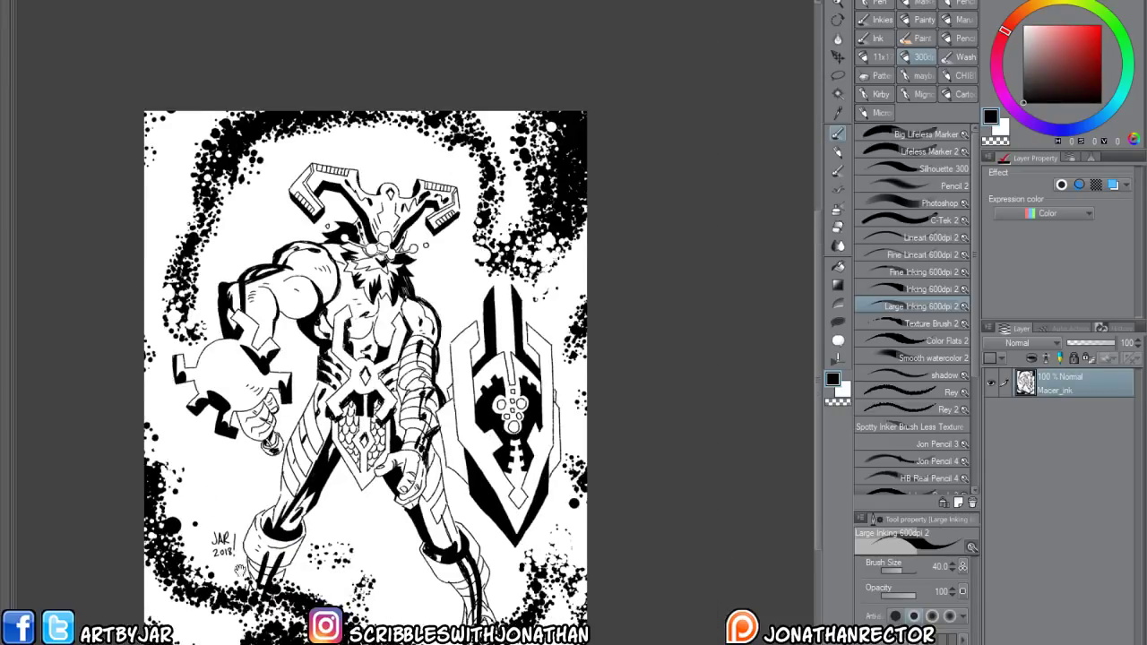
drag(240, 570, 311, 600)
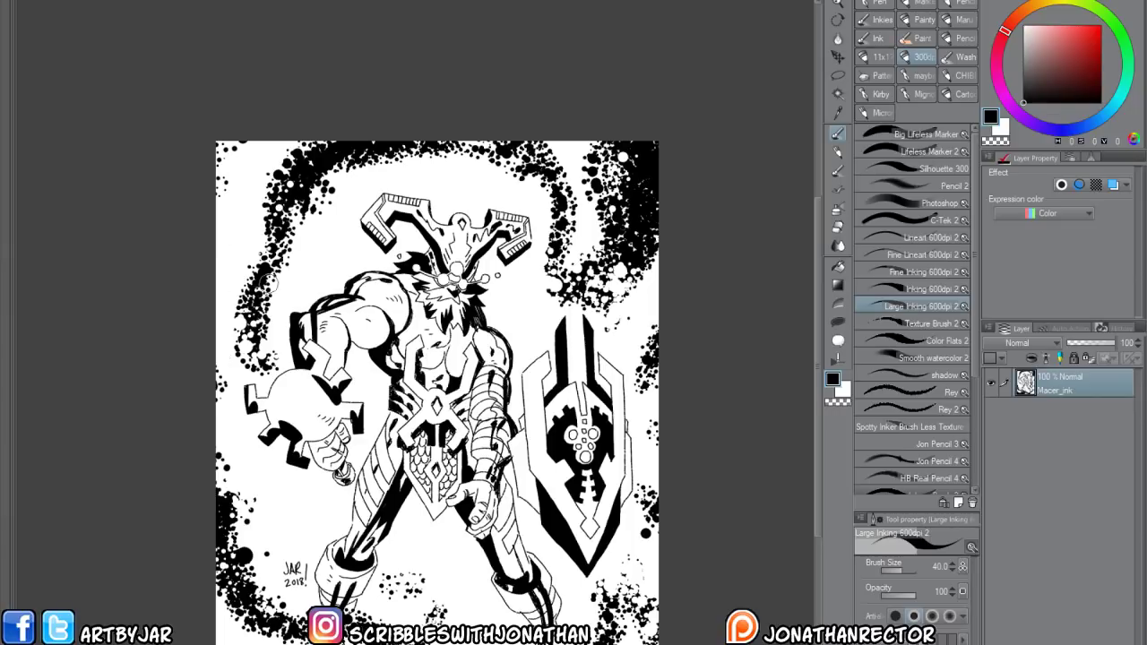
drag(267, 350, 279, 312)
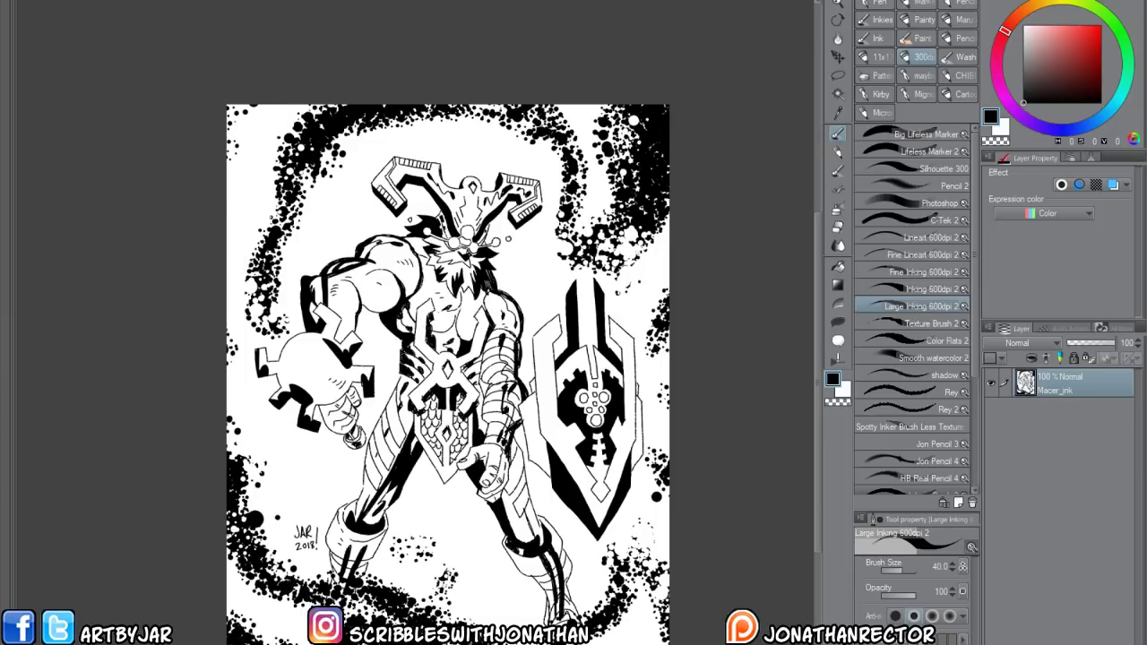
Open the layered god_eyes artwork from the Ideas folder
key(ctrl+o)
click(356, 305)
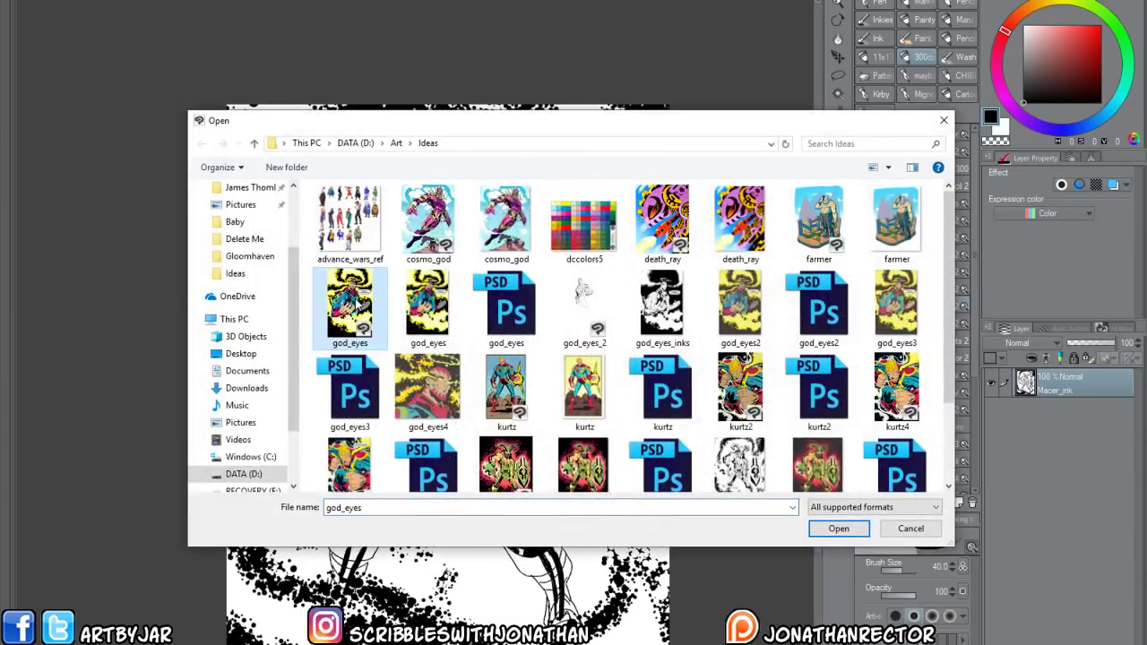
double_click(357, 306)
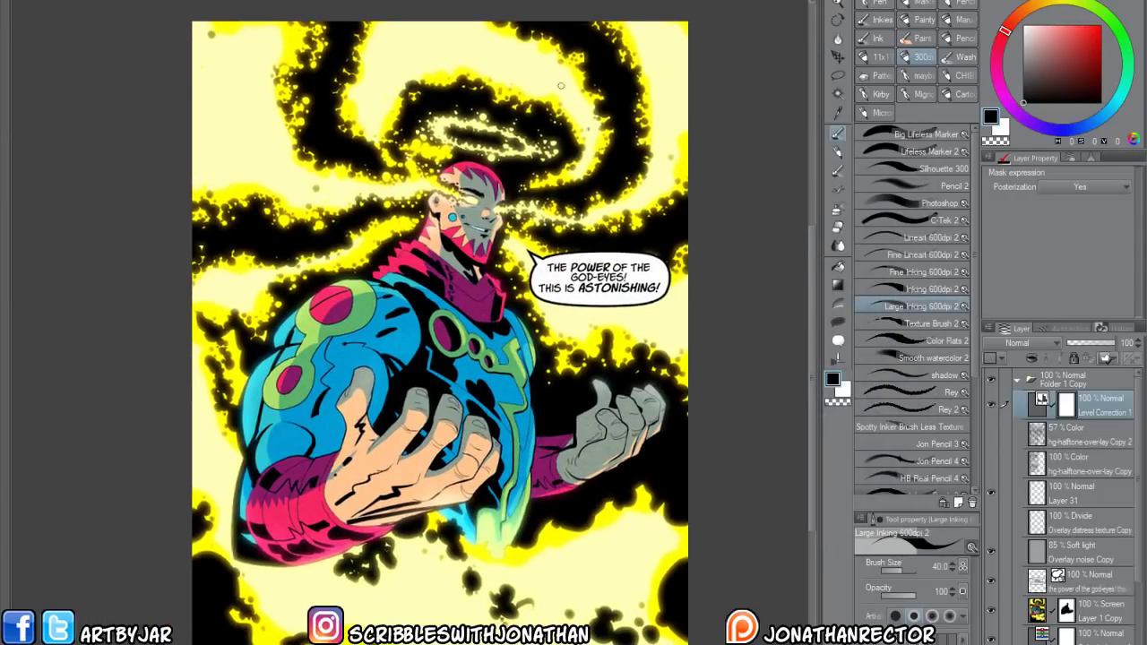
Collapse and hide Folder 1 Copy, and show the Layer 1 rough sketch with Layer 4 fading it
click(1017, 380)
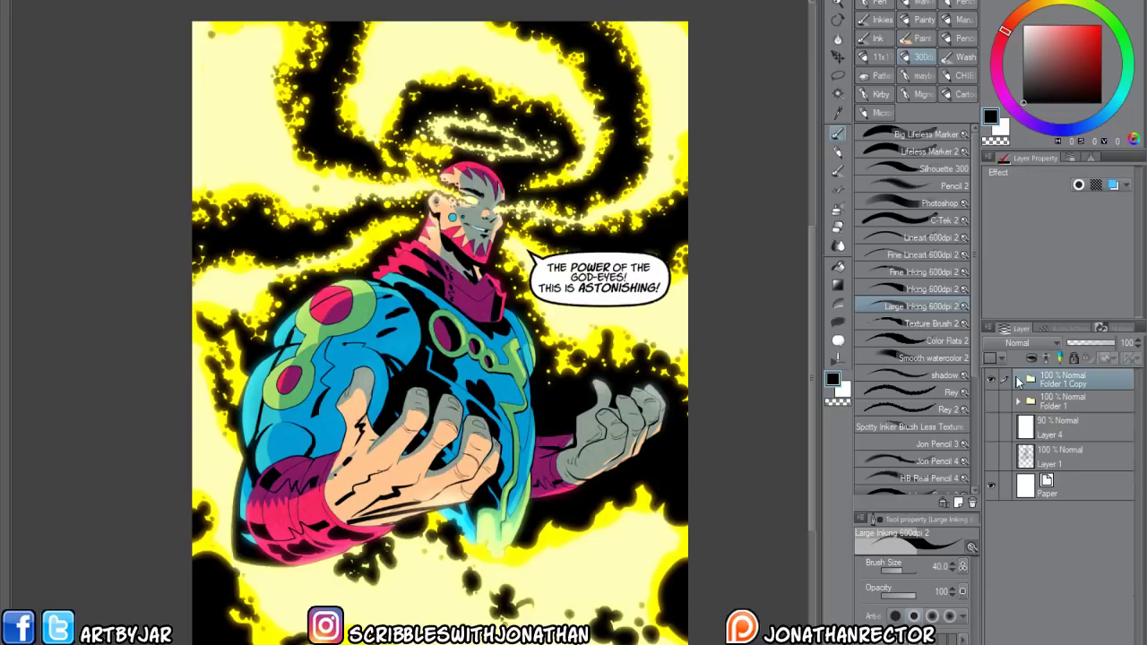
click(991, 379)
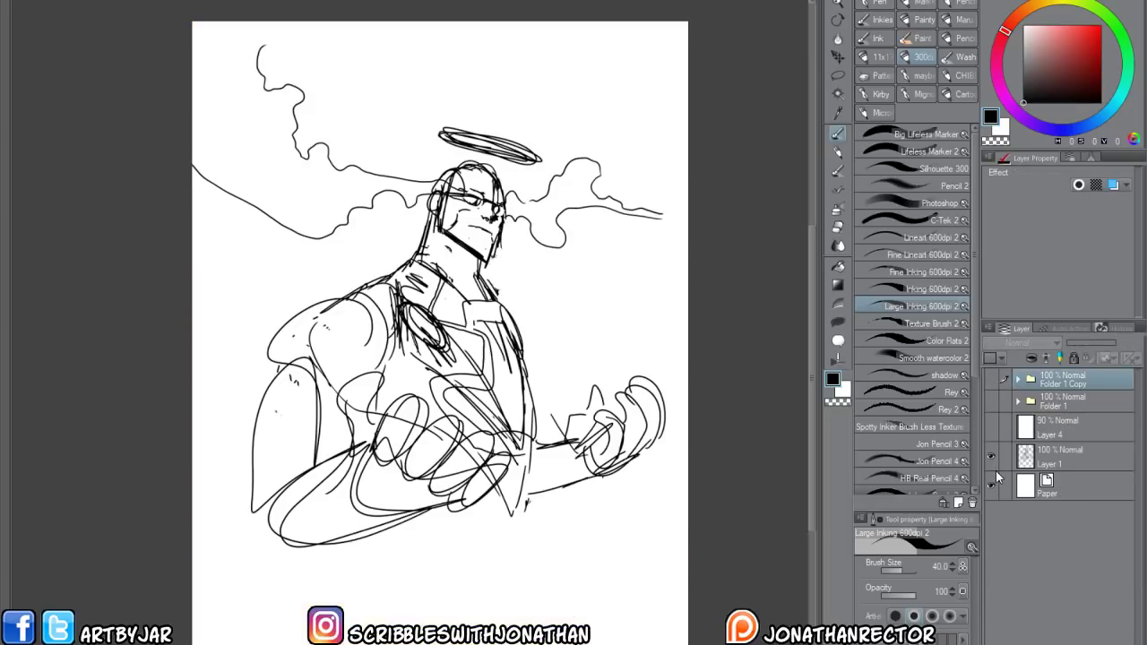
click(990, 427)
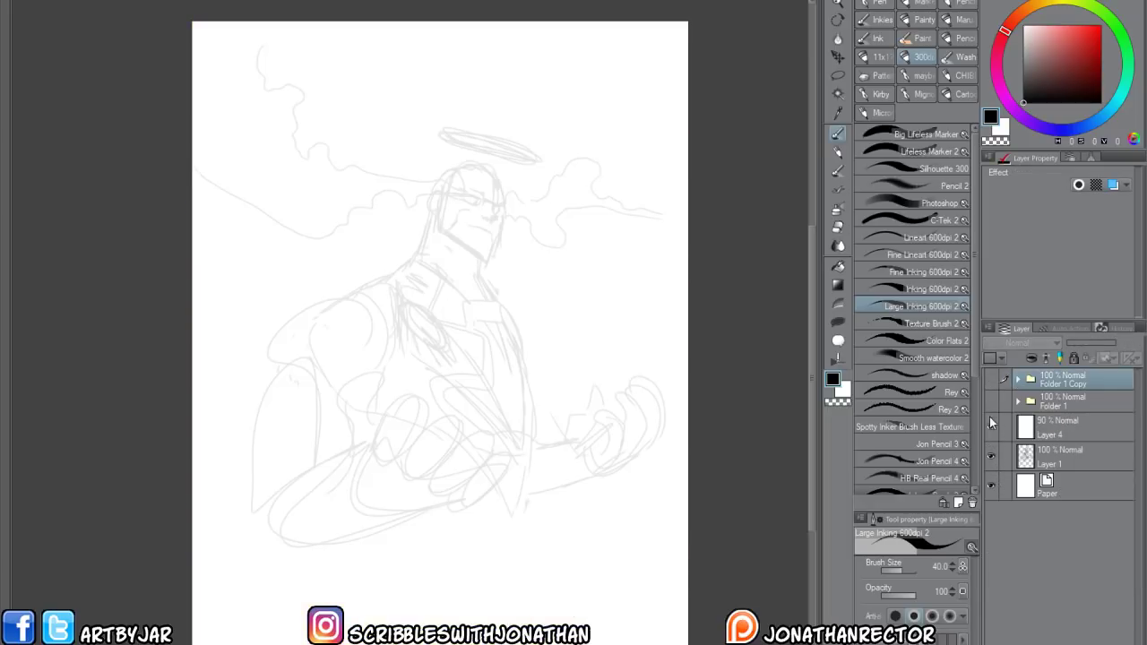
Show and expand Folder 1, and hide its upper ink layers down to the thin base line art
click(991, 400)
click(1018, 401)
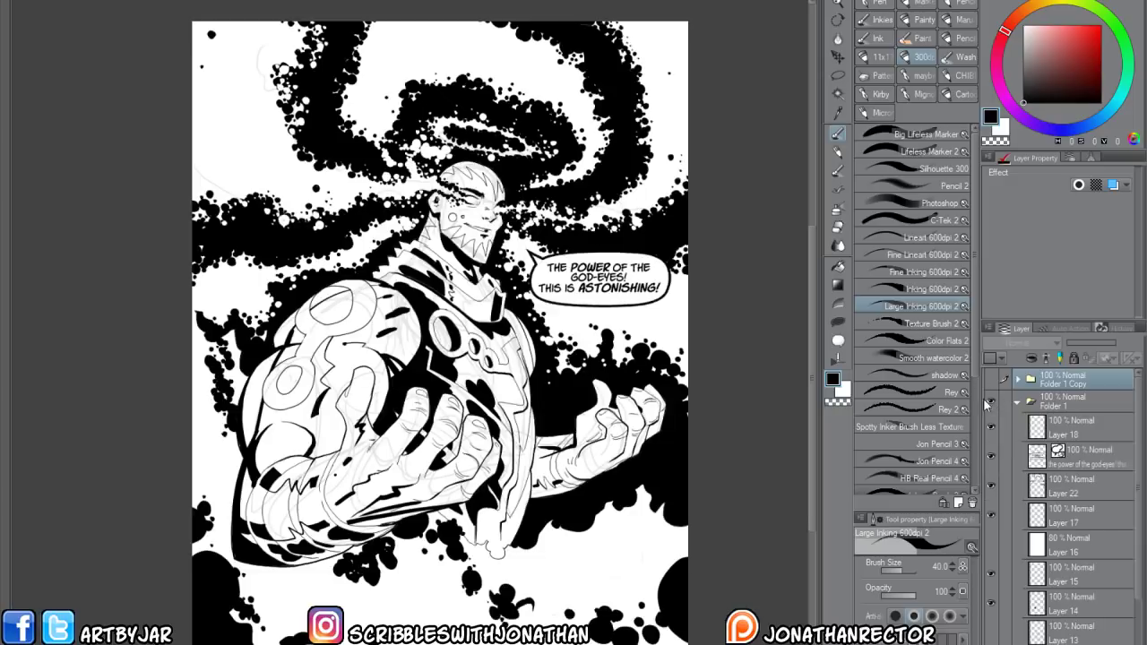
drag(991, 476, 990, 602)
drag(1133, 576, 1132, 618)
click(992, 641)
scroll(1019, 556, down, 1)
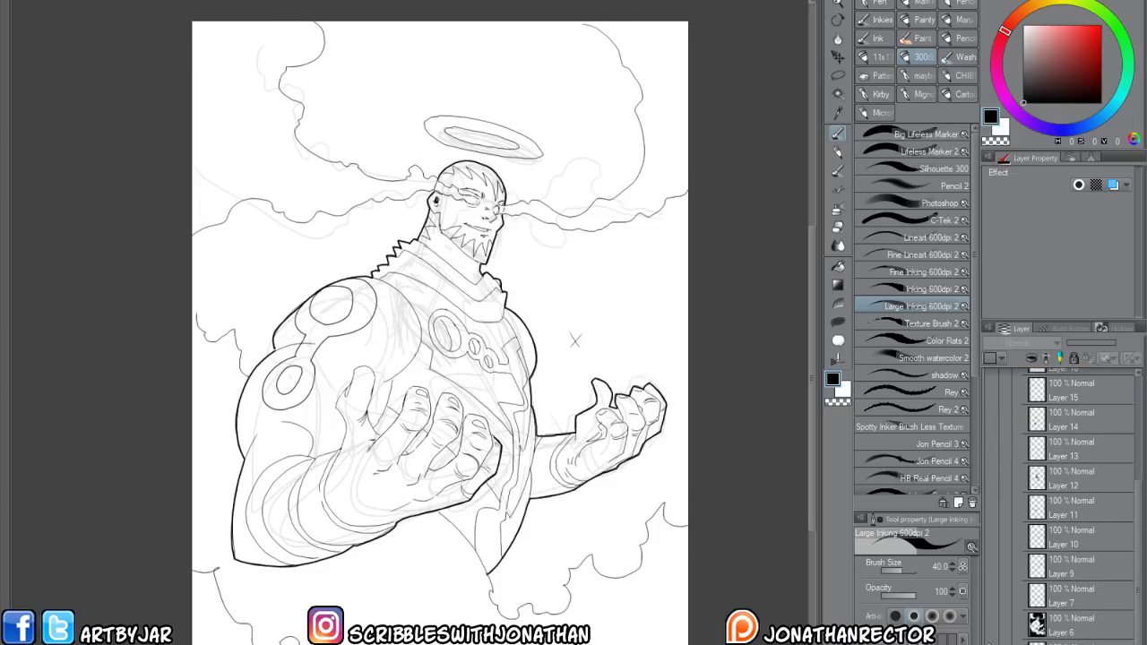
click(990, 639)
drag(1136, 581, 1136, 637)
click(991, 635)
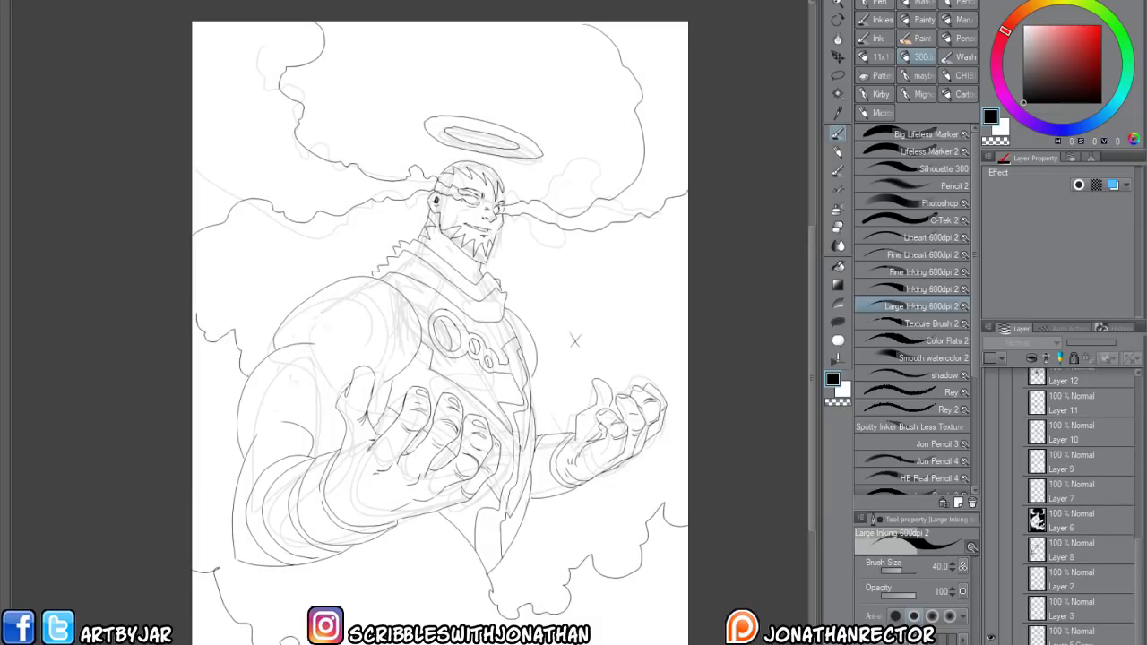
Show Layers 3, 2 and 8 to build up the character's inks, briefly previewing Layer 6's black background
click(992, 615)
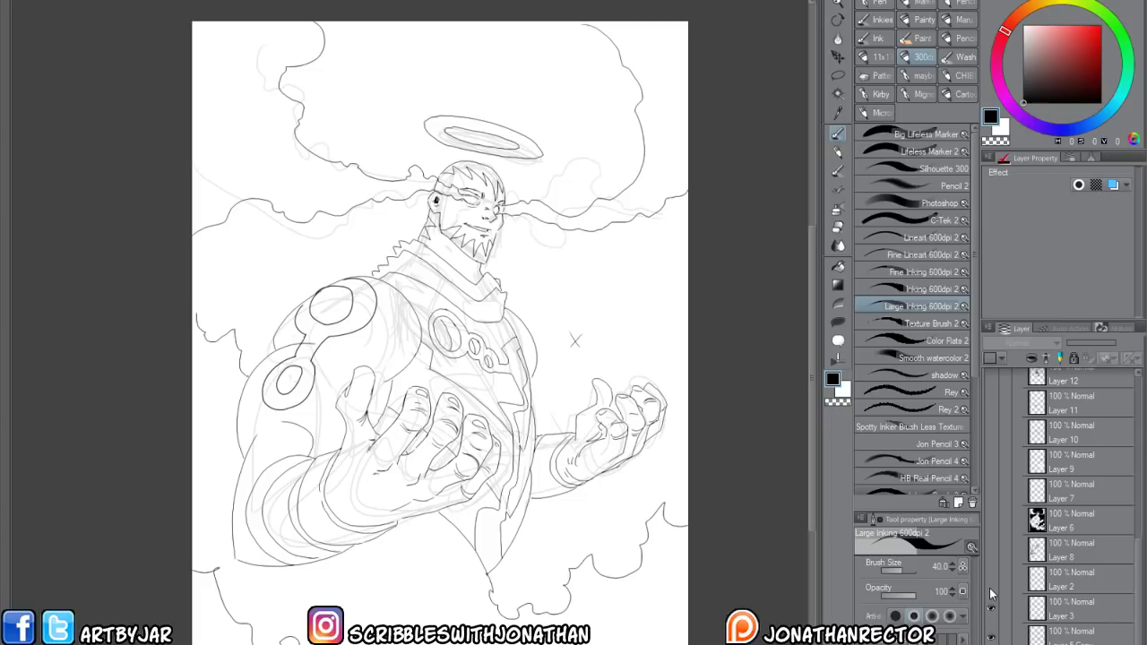
click(991, 578)
click(990, 547)
click(991, 520)
click(991, 548)
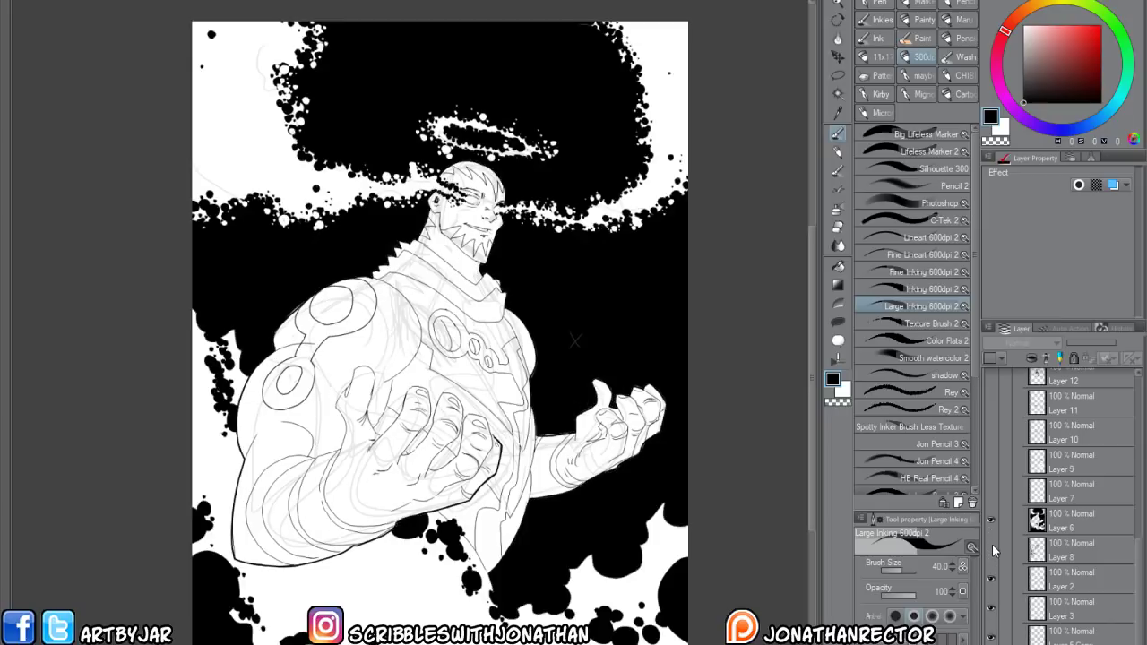
click(991, 520)
click(992, 549)
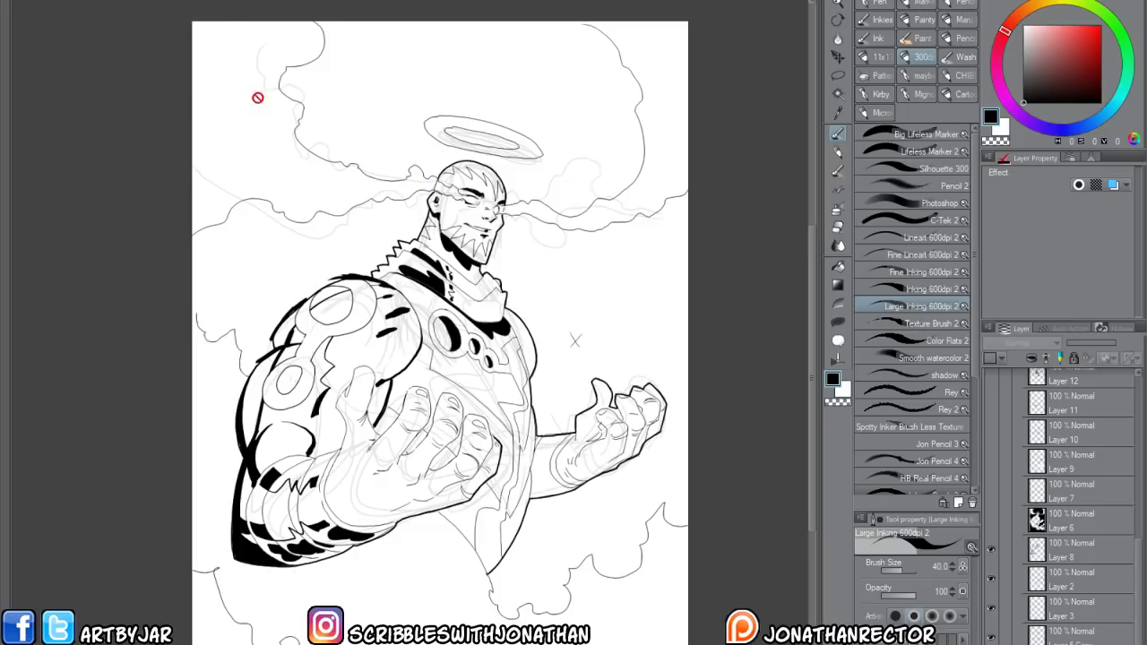
Toggle Layer 6 repeatedly around the head and halo to compare the outlined energy shapes with their dotted black fill
scroll(227, 18, up, 2)
drag(380, 360, 236, 491)
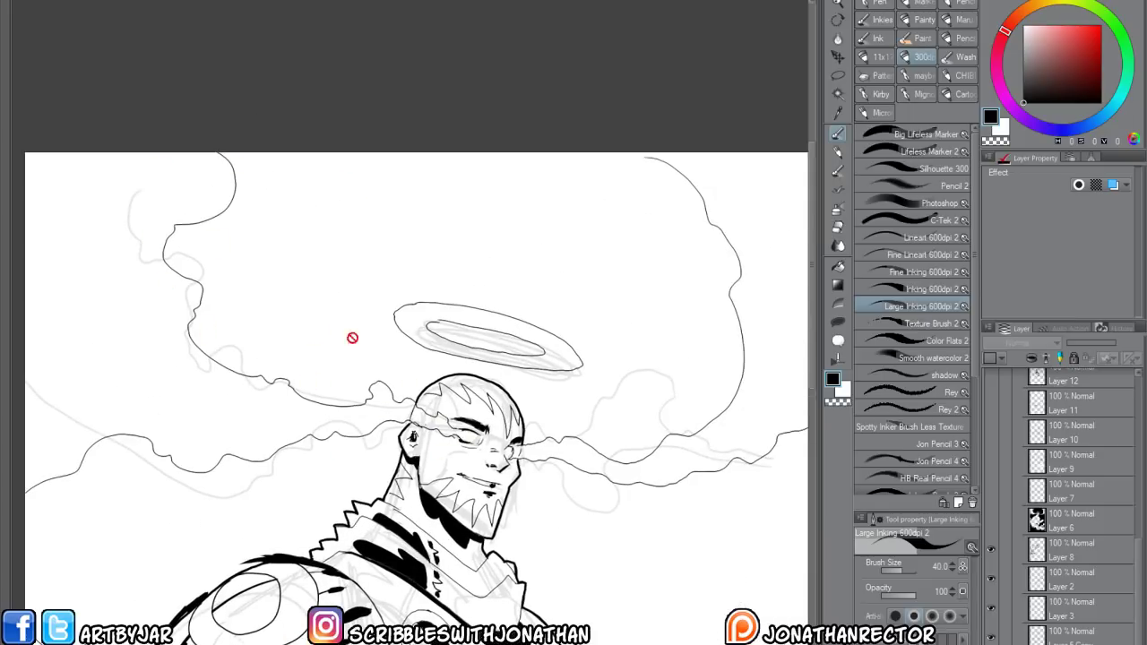
drag(236, 494, 295, 489)
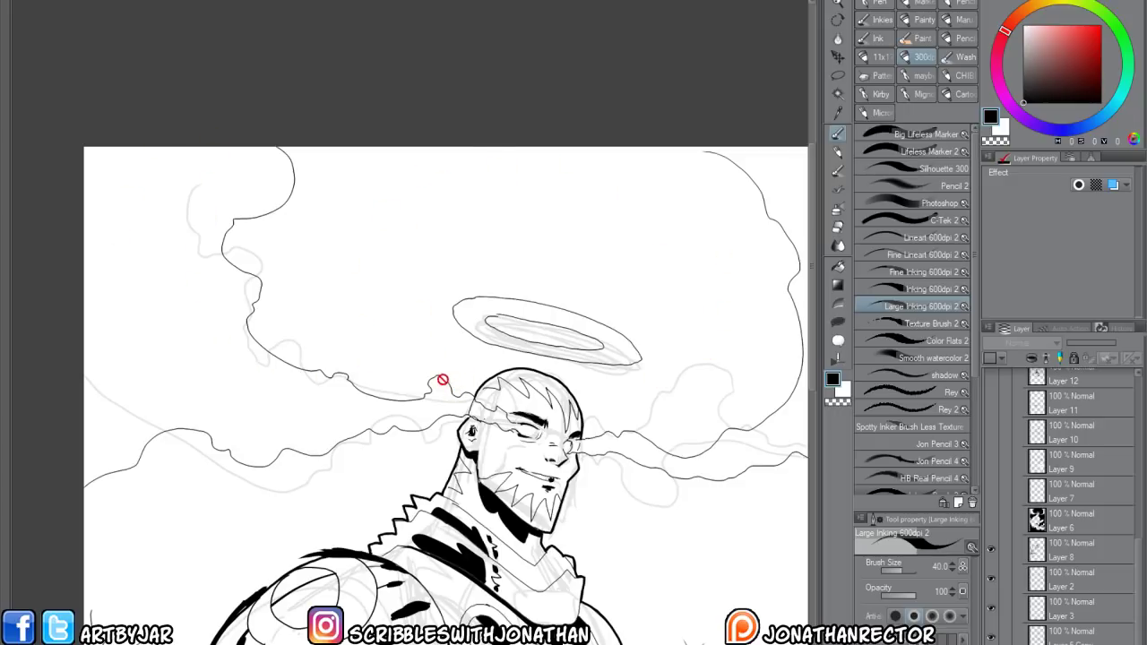
click(991, 519)
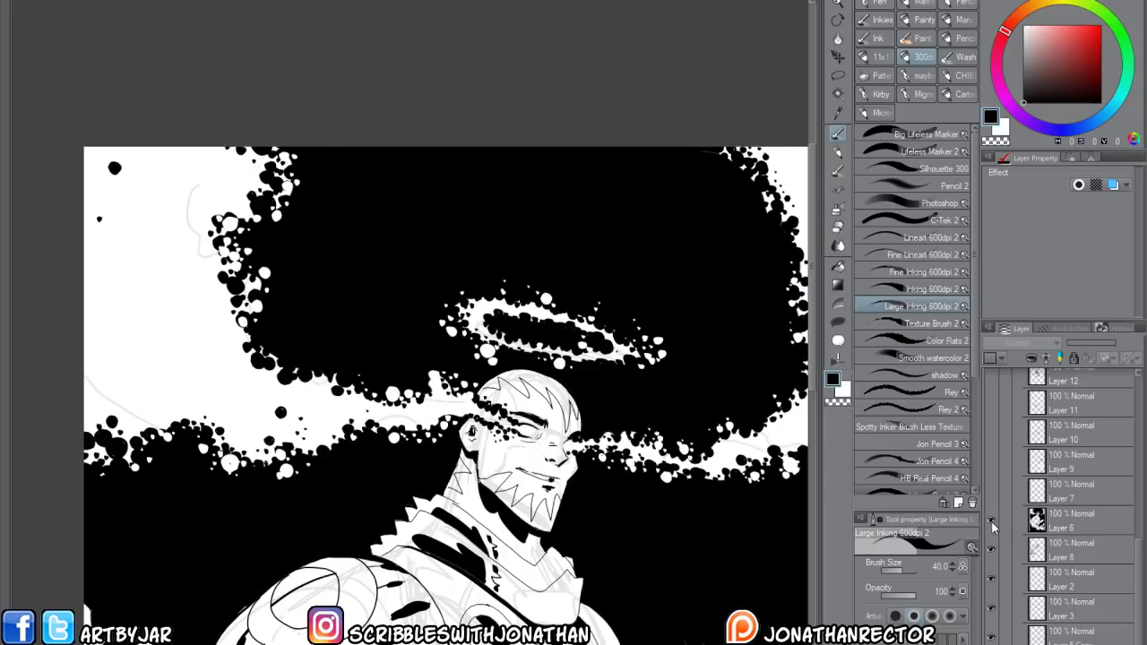
click(991, 520)
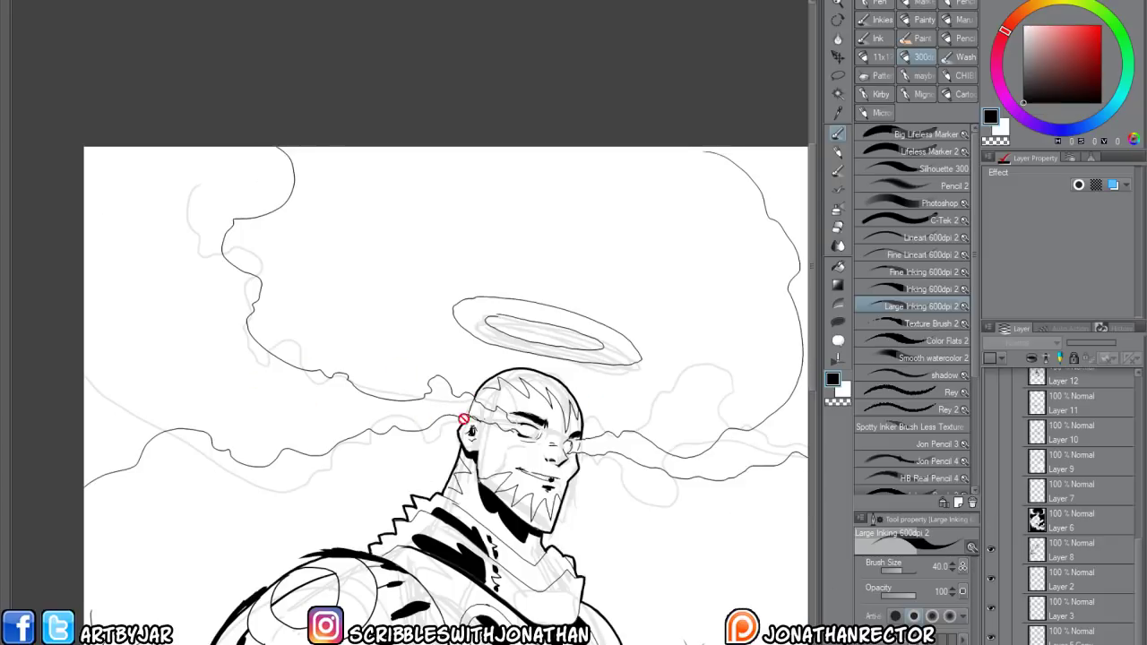
click(991, 520)
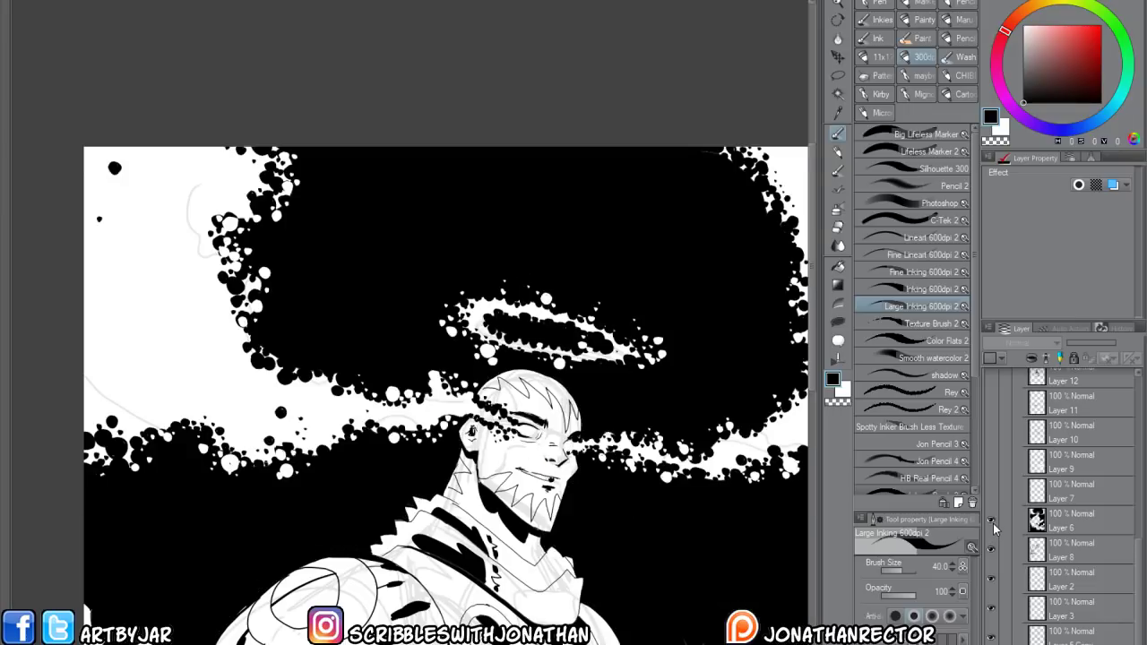
click(992, 522)
click(992, 525)
click(994, 524)
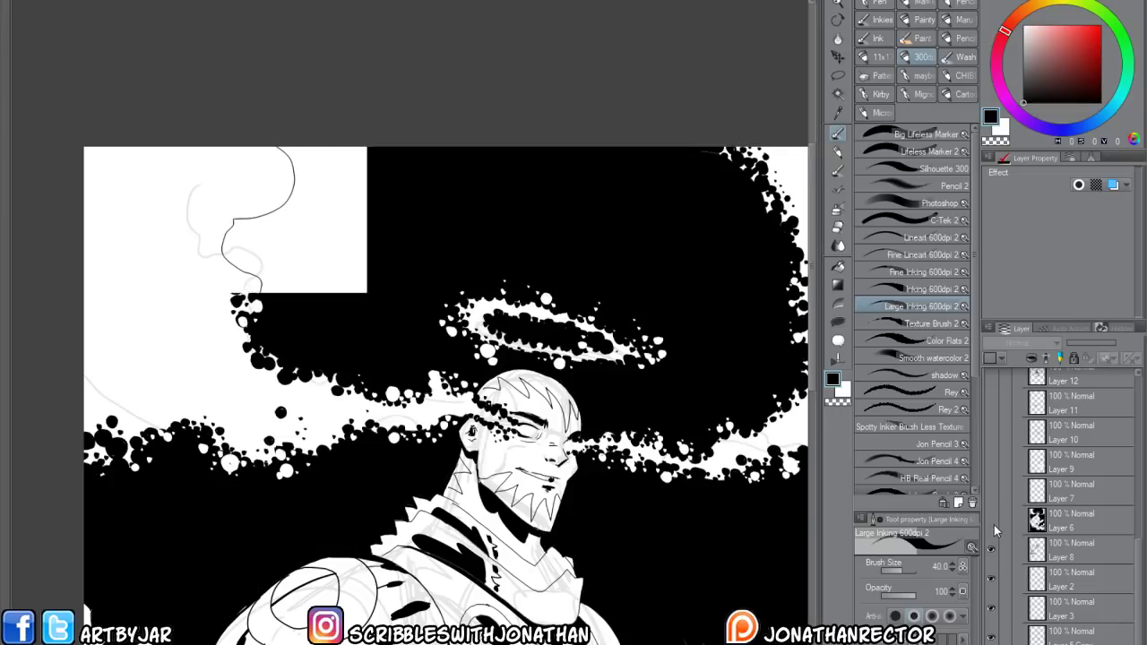
click(993, 521)
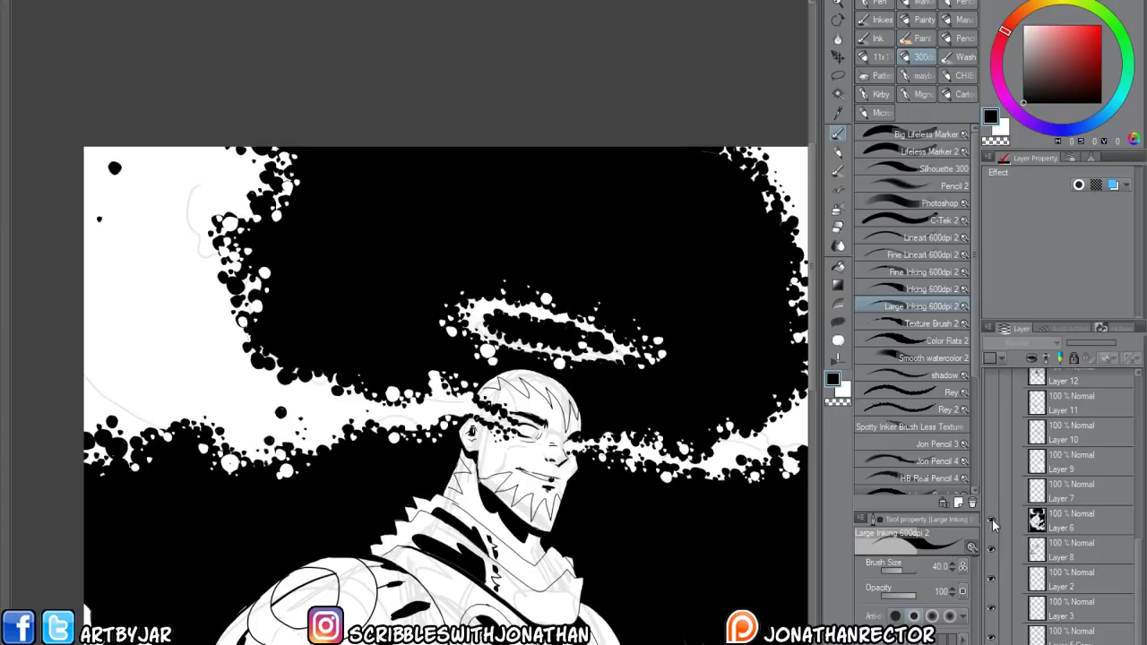
click(992, 521)
click(992, 521)
click(992, 521)
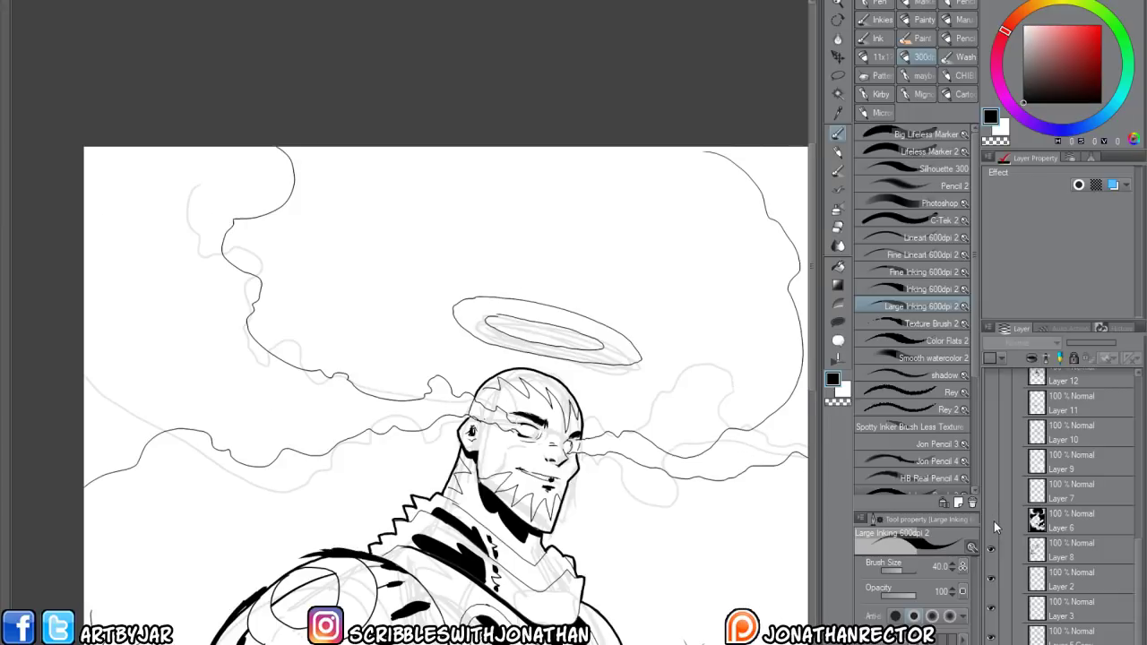
click(993, 521)
click(993, 522)
click(991, 521)
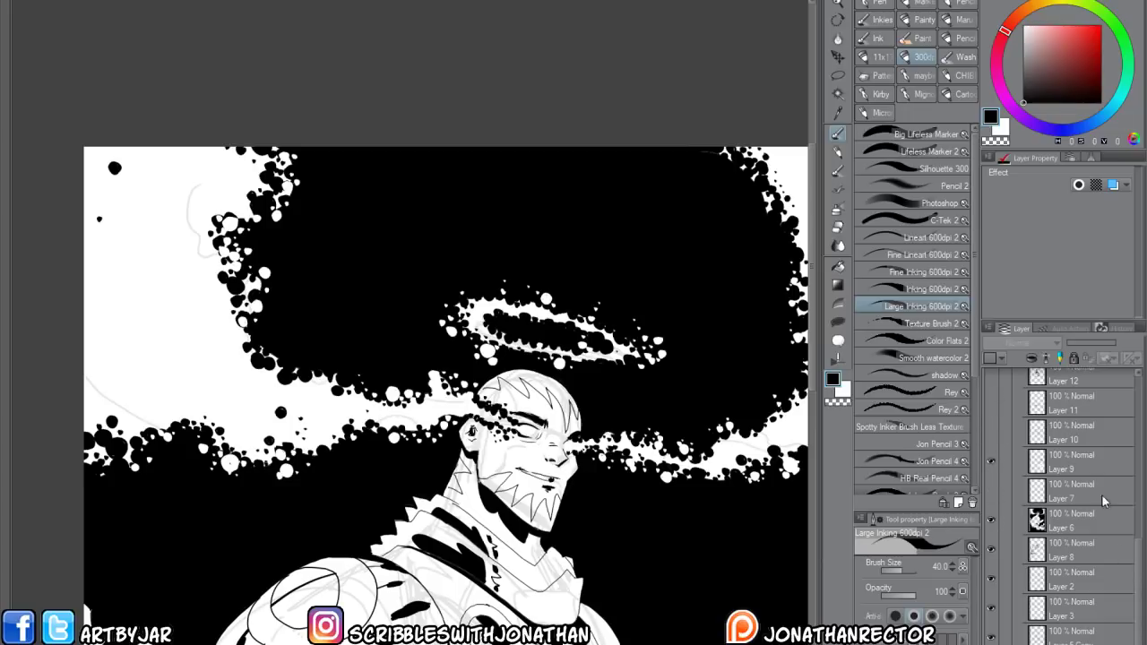
Show Folder 1's upper layers, collapse and hide the folder, and show Folder 1 Copy to examine the finished colors
scroll(1134, 567, up, 5)
drag(996, 550, 993, 423)
click(1017, 403)
click(991, 404)
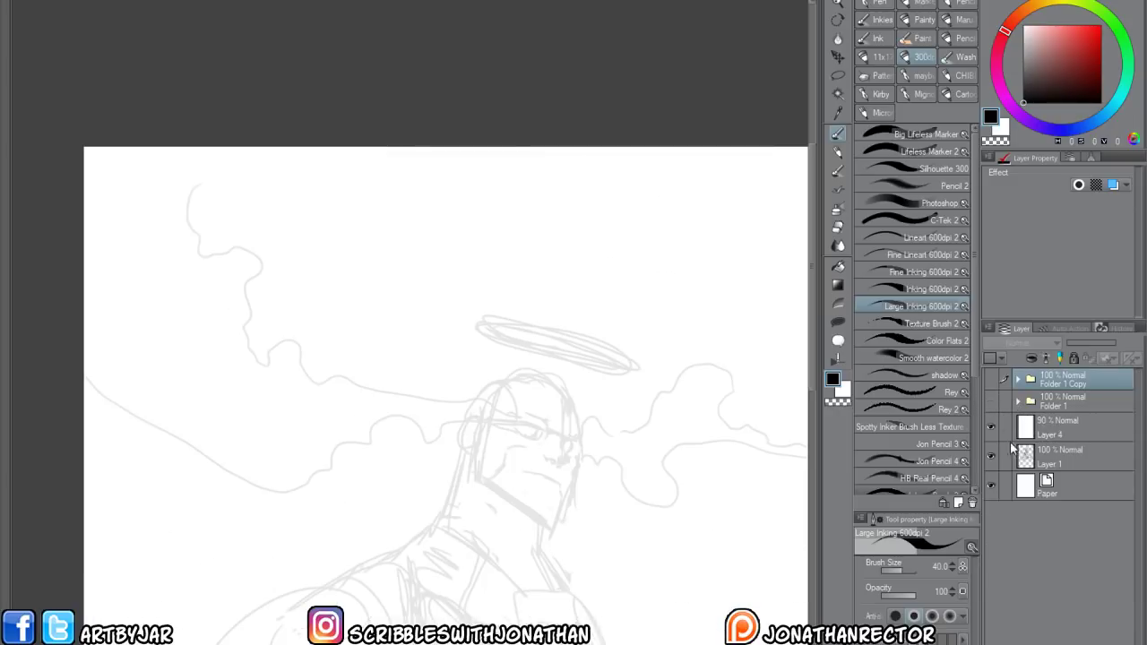
click(992, 377)
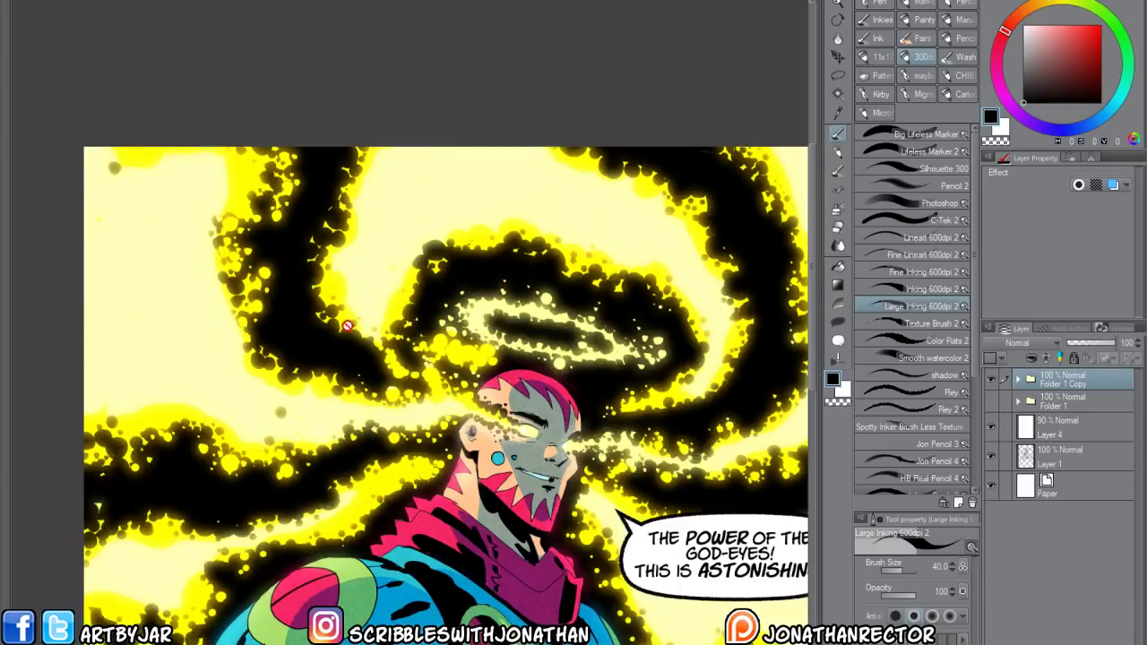
drag(451, 566, 299, 509)
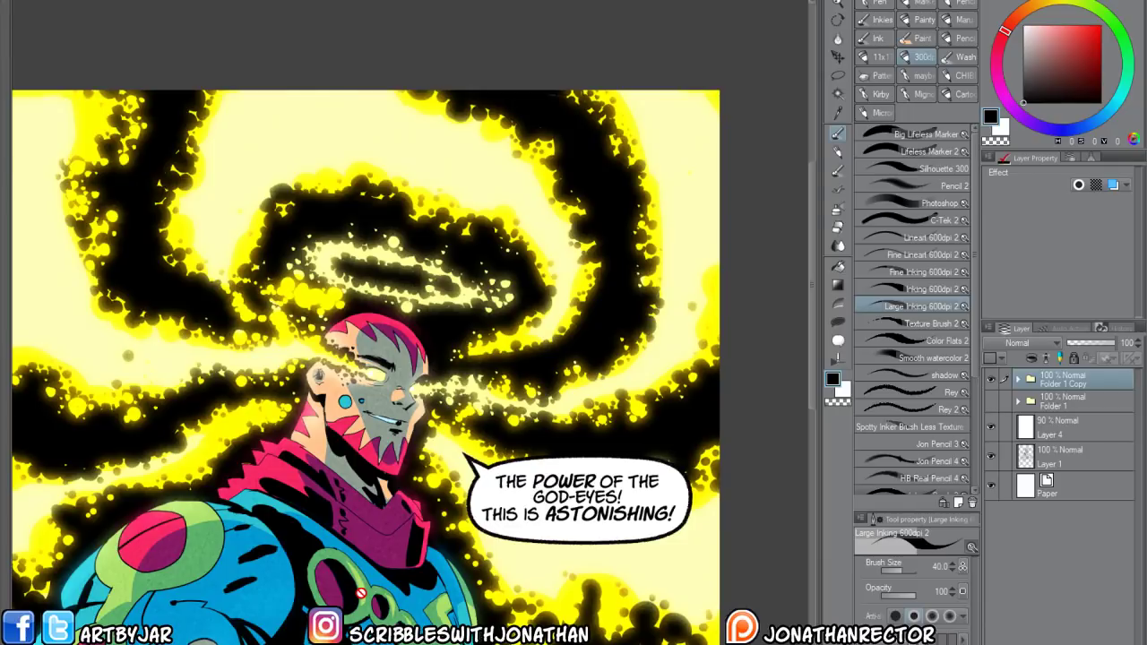
drag(182, 509, 256, 392)
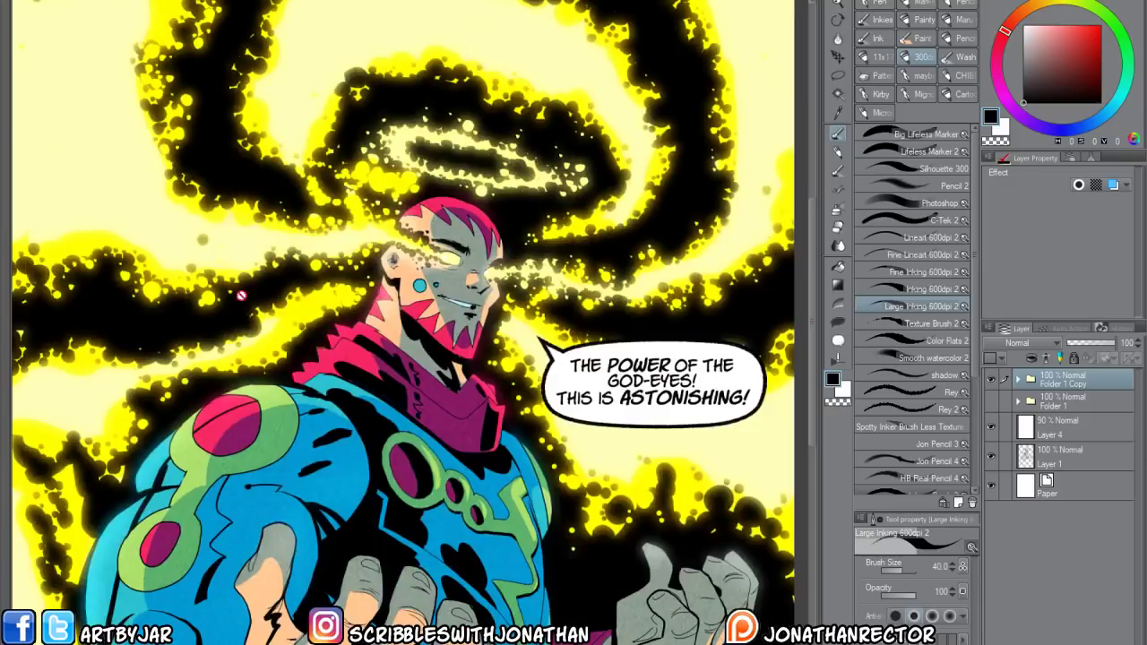
Hide Folder 1 Copy, and return to the kurtz2 artwork to examine the dotted energy around the head
click(991, 378)
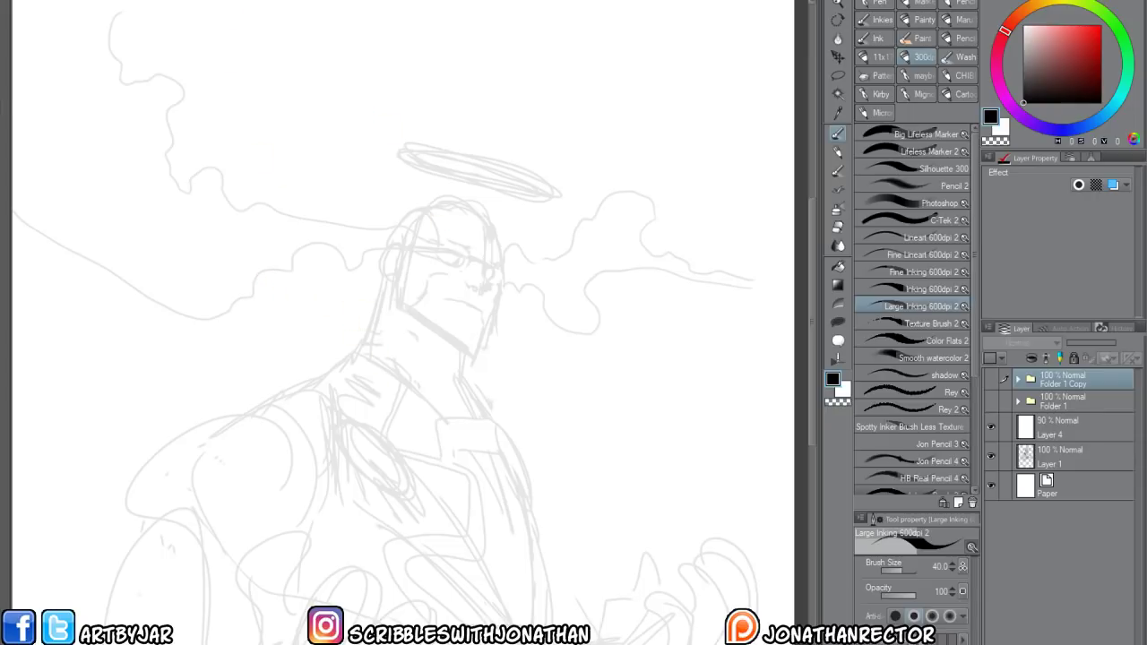
click(295, 2)
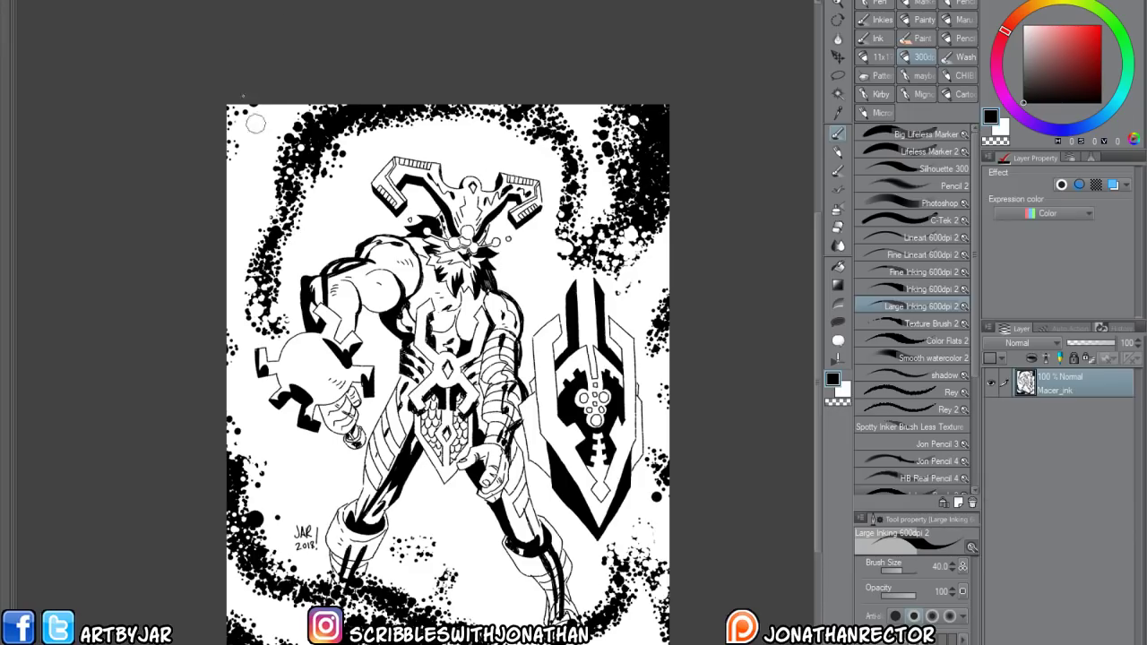
click(233, 2)
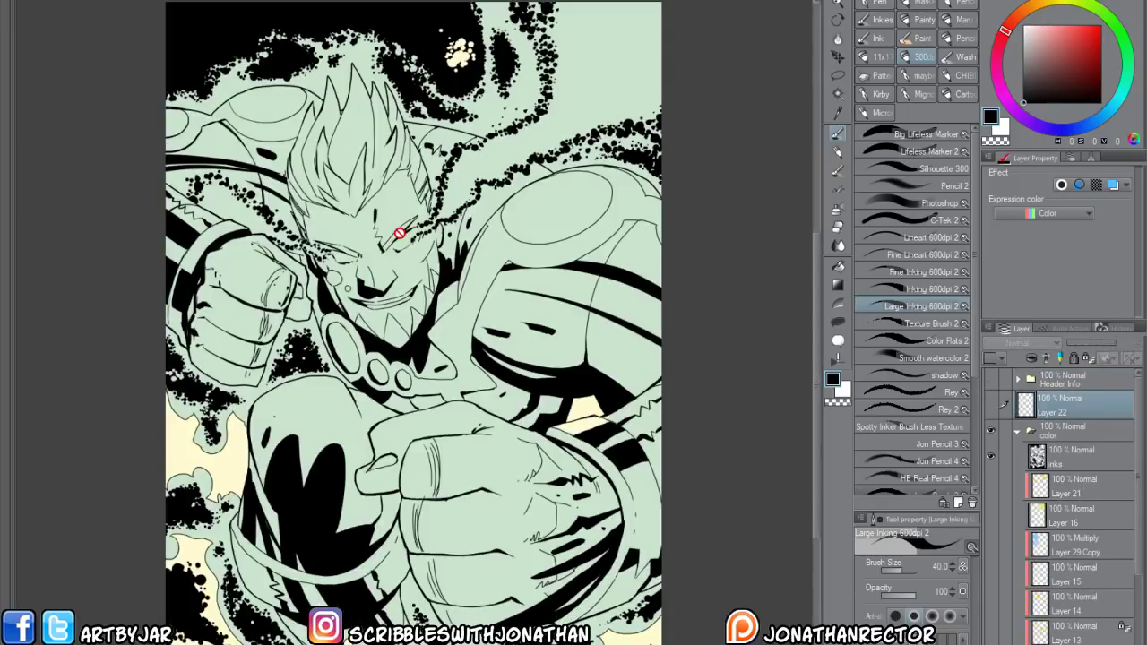
scroll(234, 2, up, 2)
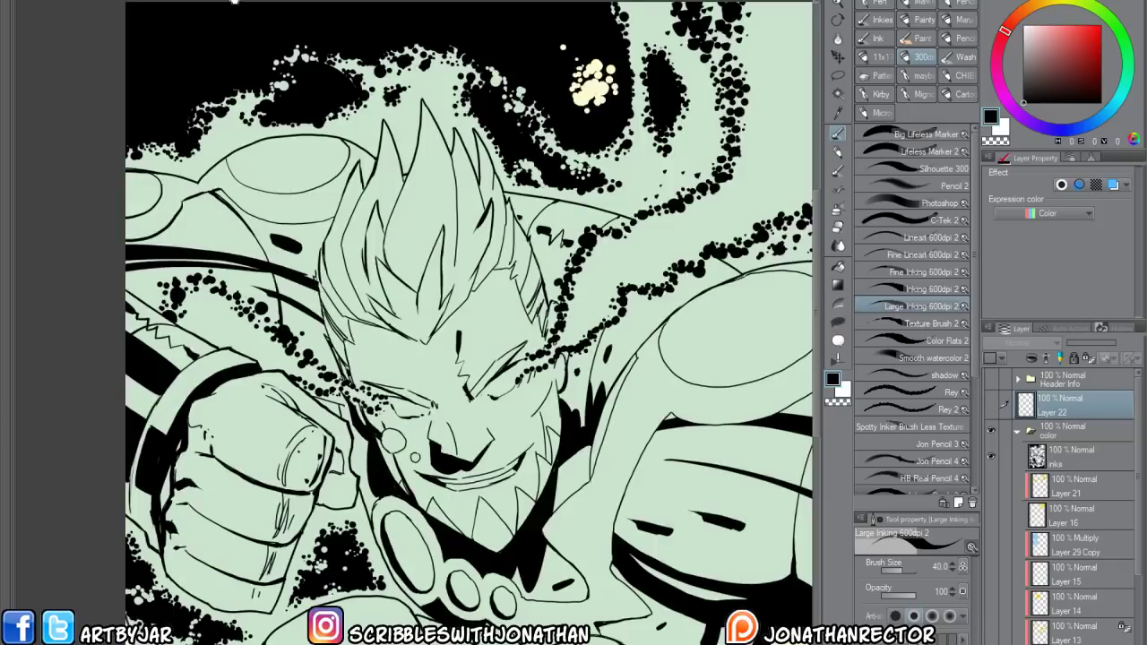
drag(315, 282, 238, 496)
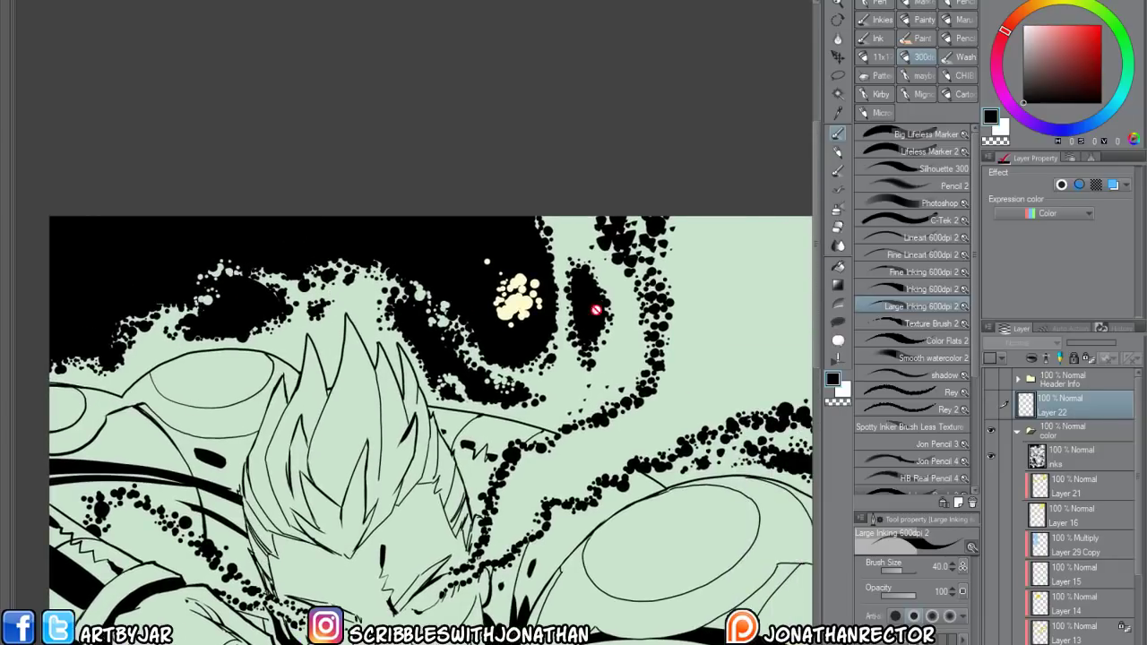
Collapse and hide the color folder and Folder 1 to view the KO and Layer 9 silhouette outline alone
click(1017, 432)
click(1017, 511)
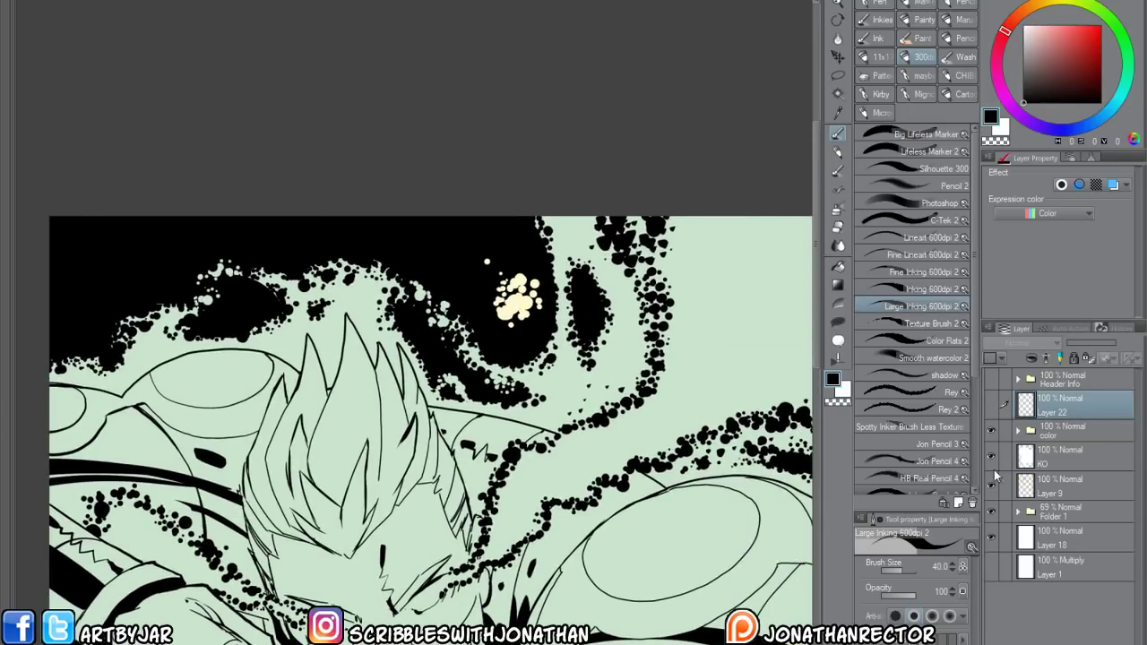
click(991, 432)
click(991, 510)
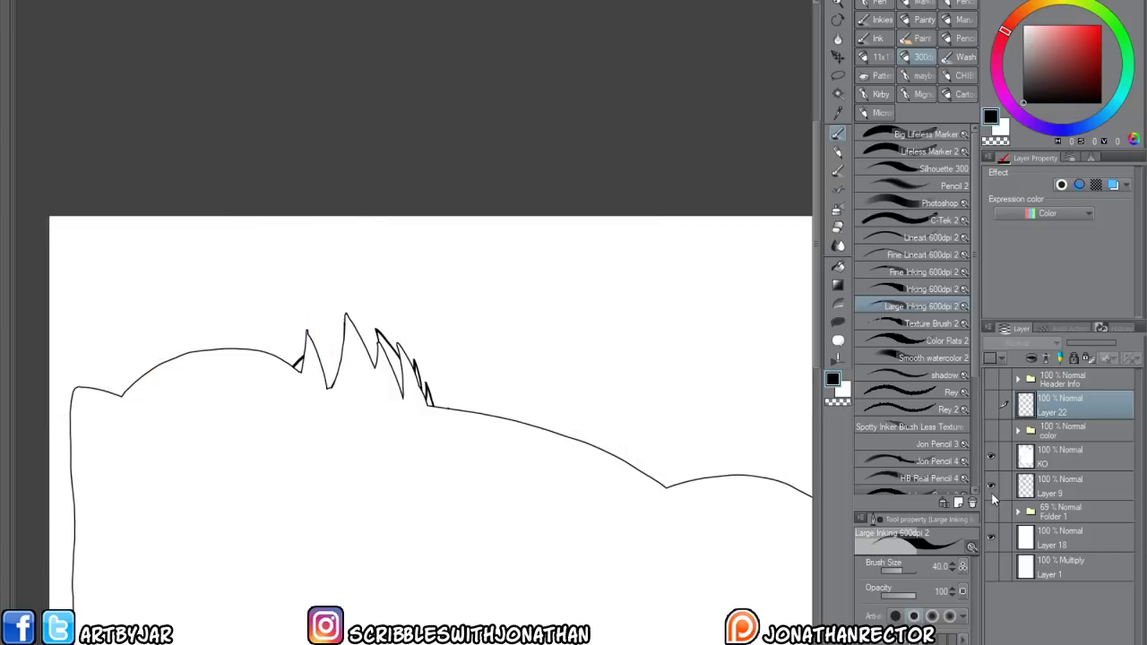
Hide Layer 9 and KO, show the color folder, and examine the dotted energy shapes around the inked figure
click(991, 487)
click(992, 457)
click(993, 431)
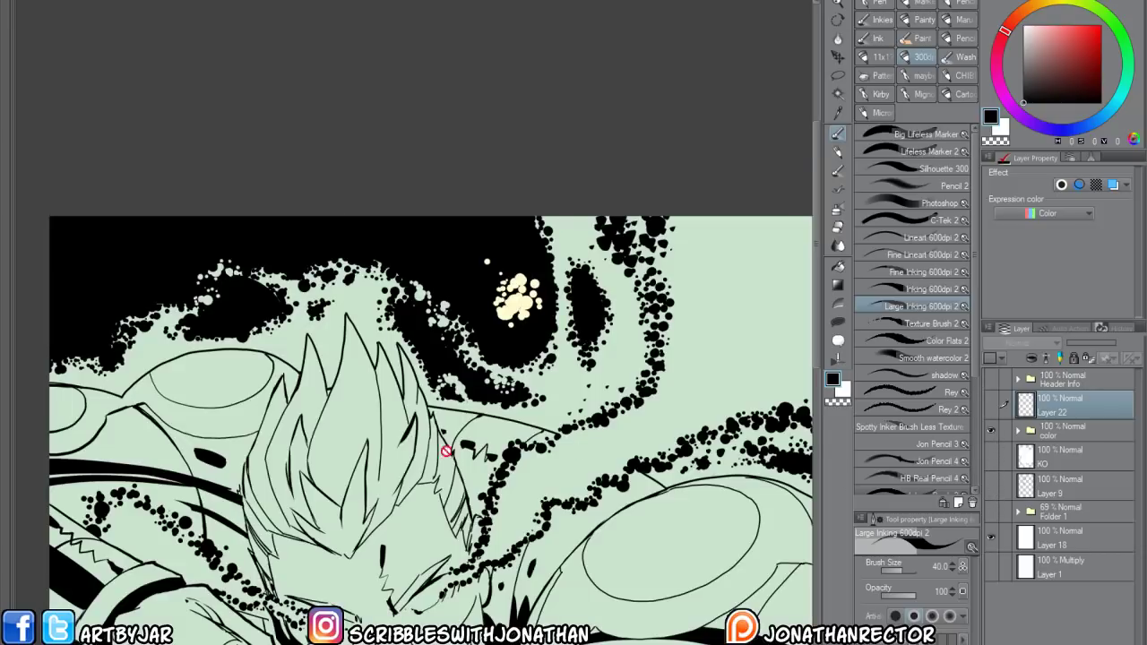
scroll(446, 452, down, 1)
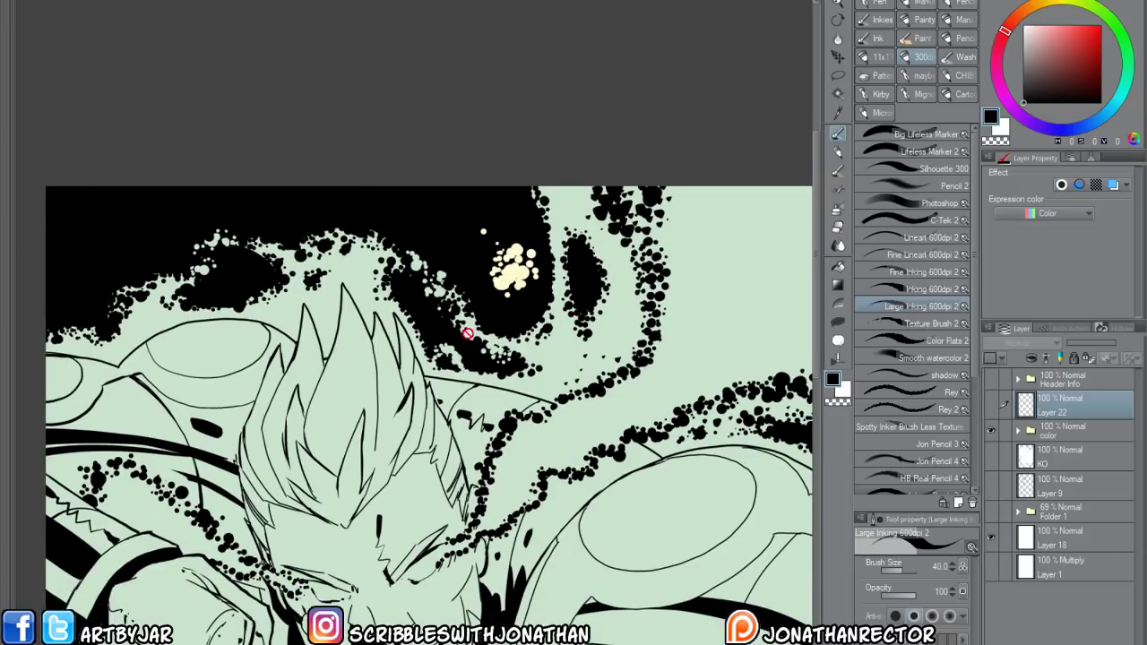
drag(555, 265, 440, 219)
mouse_move(199, 457)
mouse_down()
mouse_move(429, 326)
mouse_move(415, 150)
mouse_up()
scroll(187, 380, down, 1)
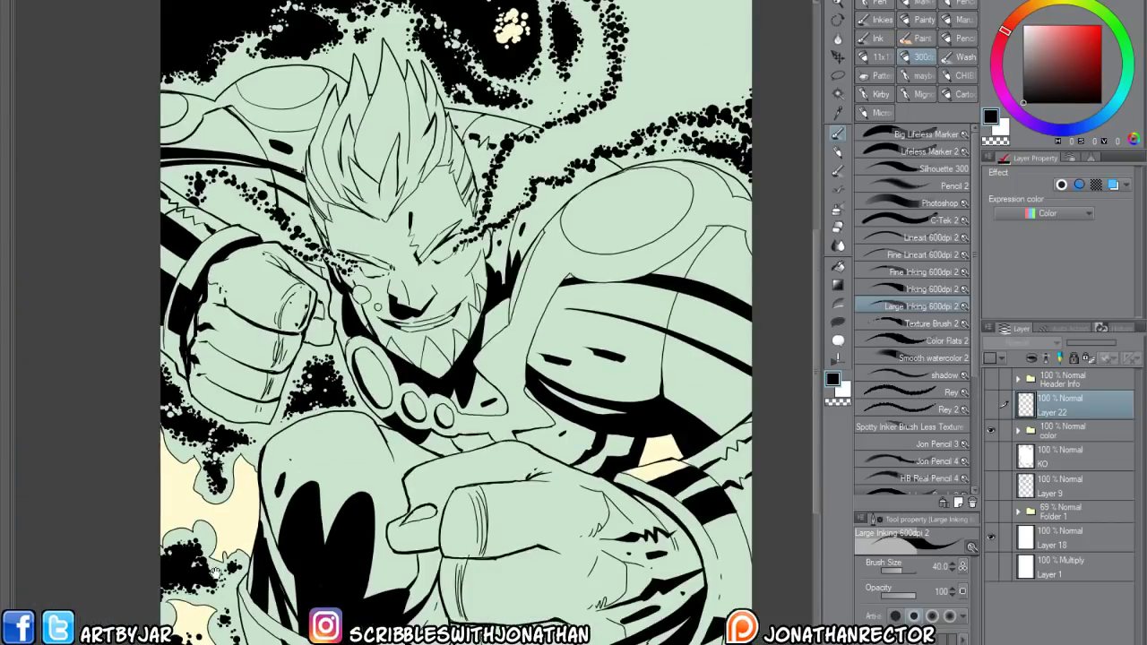
Return to the shadow-heavy superhero inks and examine the head, torso and arms up close
scroll(281, 412, up, 1)
scroll(280, 404, up, 1)
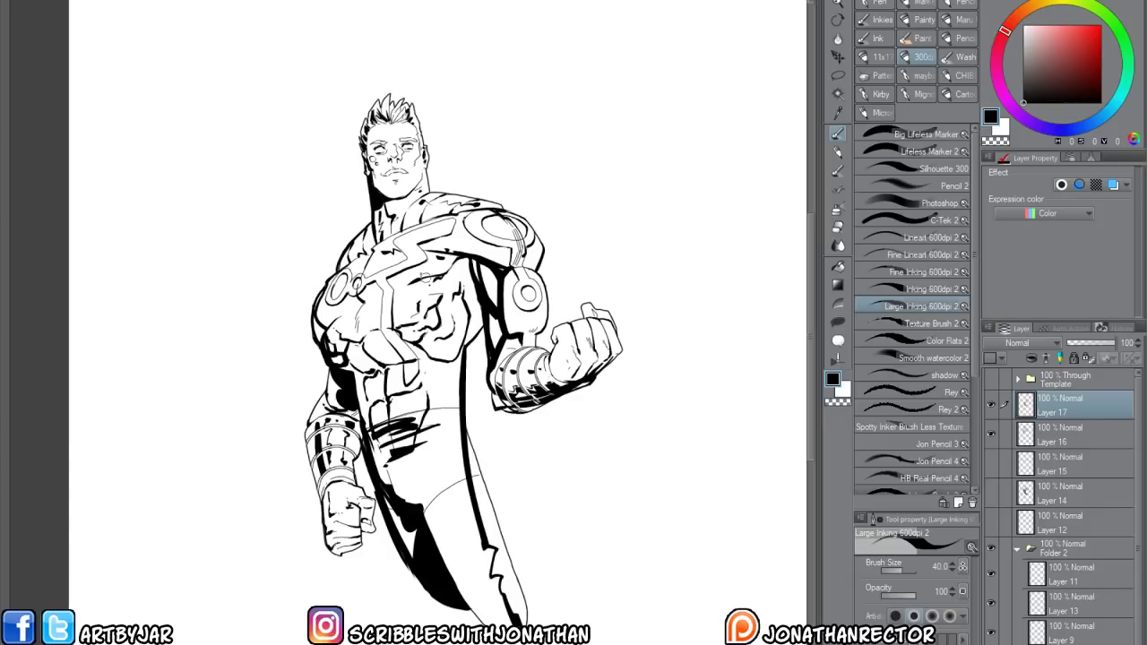
scroll(289, 295, up, 1)
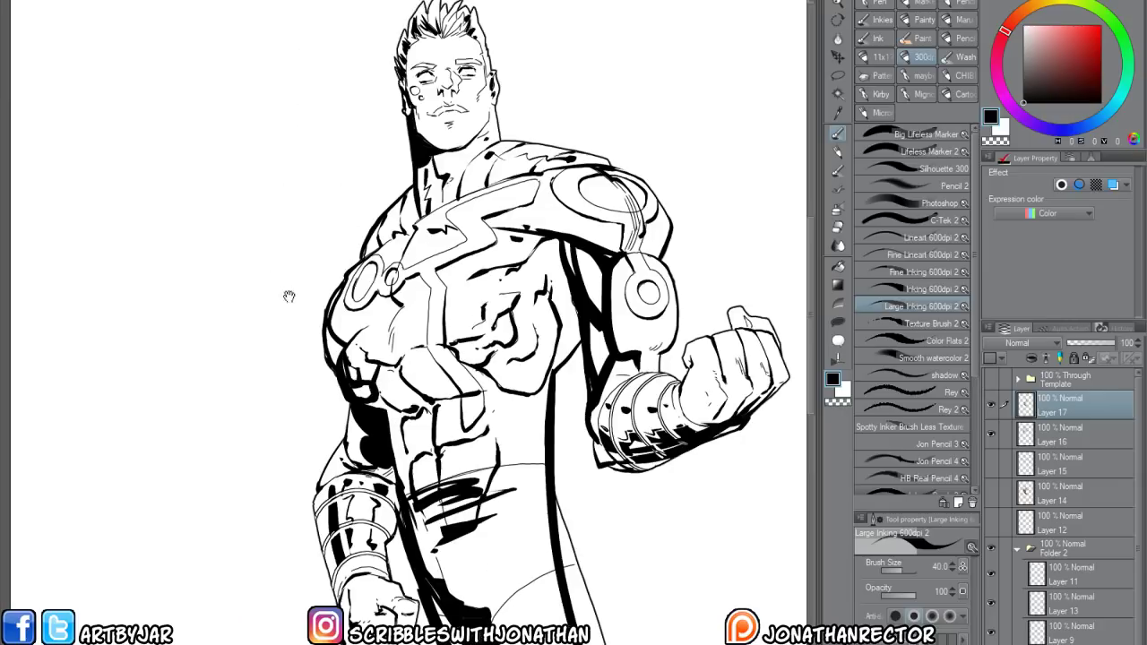
drag(288, 295, 188, 312)
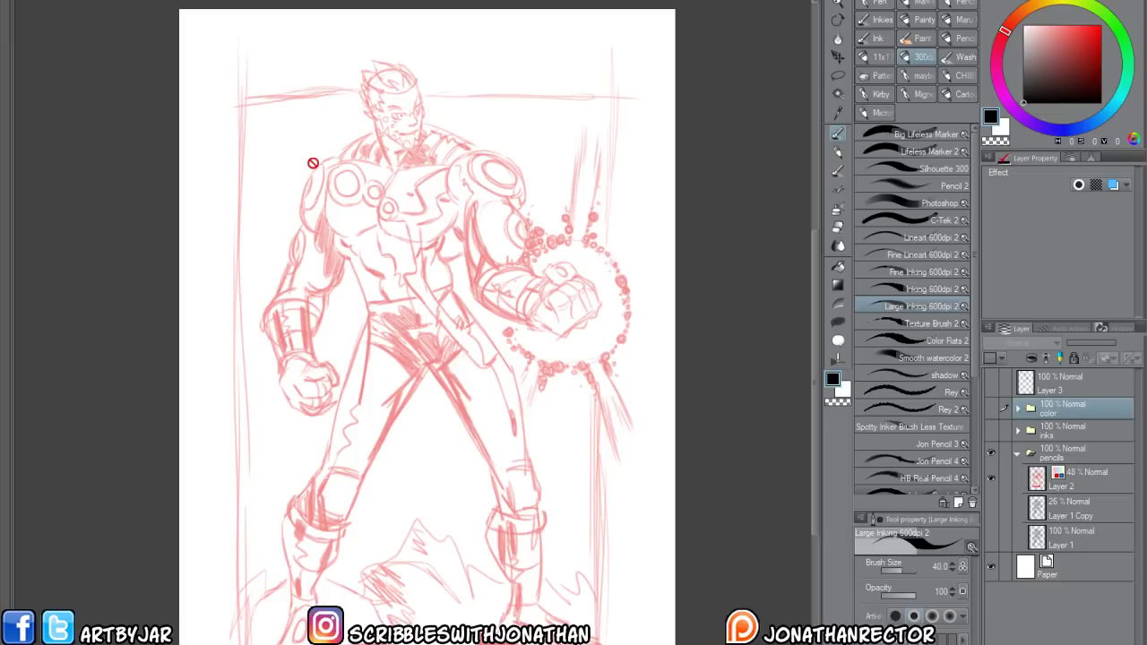
Show the inks folder of the standing superhero artwork and move it into alignment with the red pencil sketch
click(991, 431)
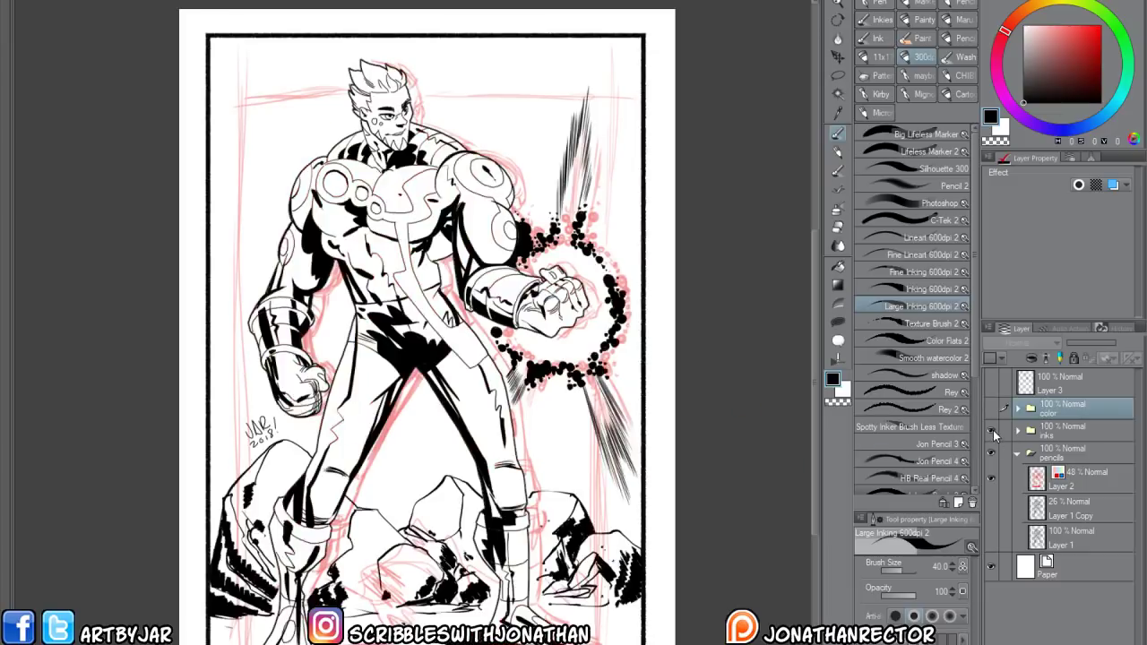
click(1063, 433)
key(k)
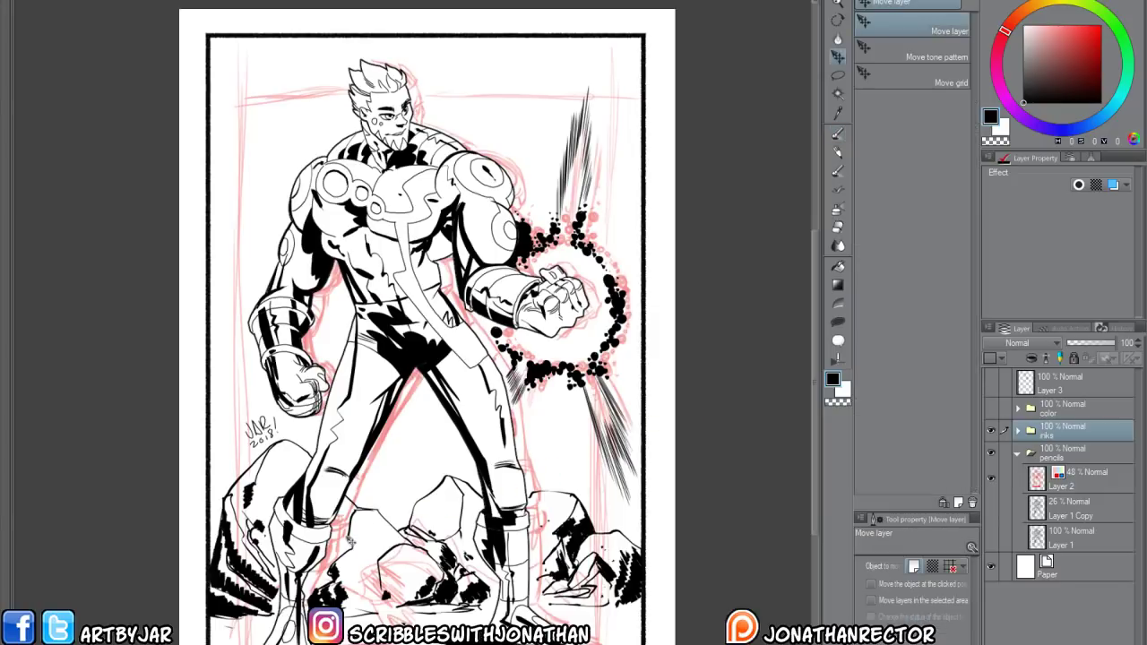
drag(350, 543, 364, 545)
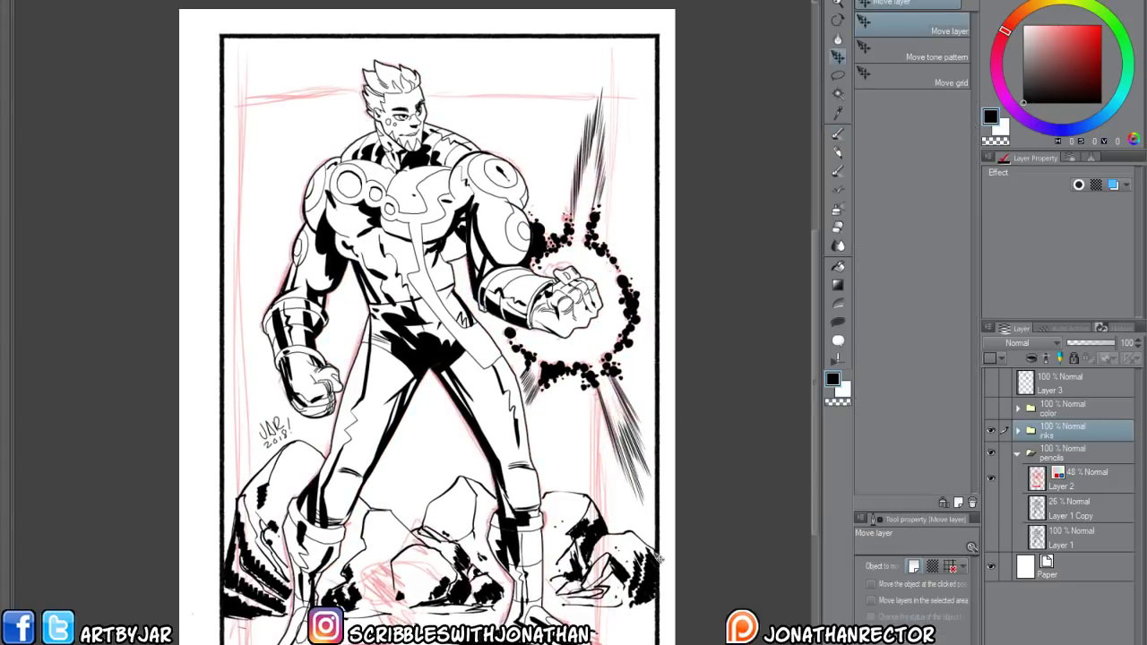
Toggle the inks folder repeatedly to compare the finished inks with the red pencil sketch beneath
click(991, 431)
click(992, 431)
click(992, 431)
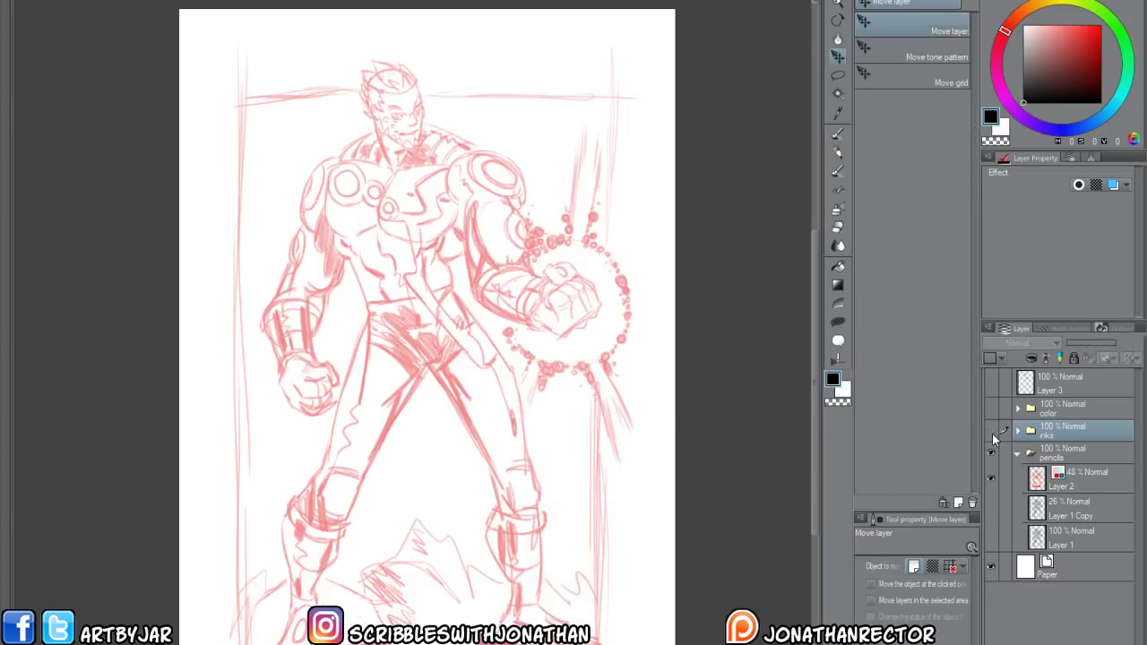
click(992, 431)
click(992, 431)
click(992, 431)
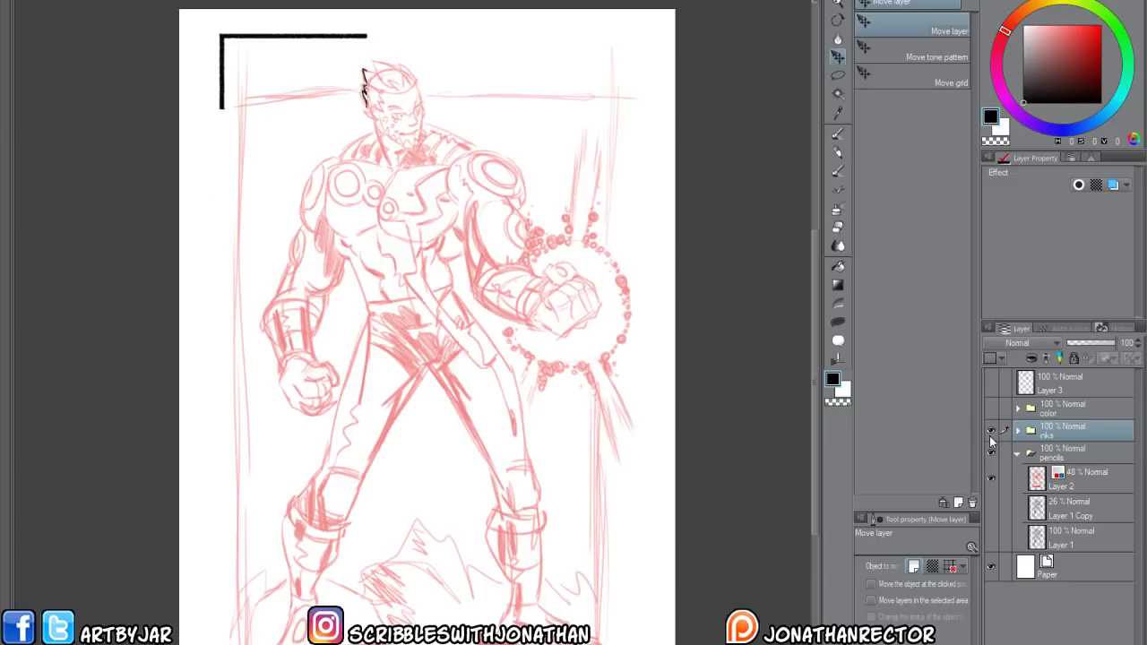
click(991, 431)
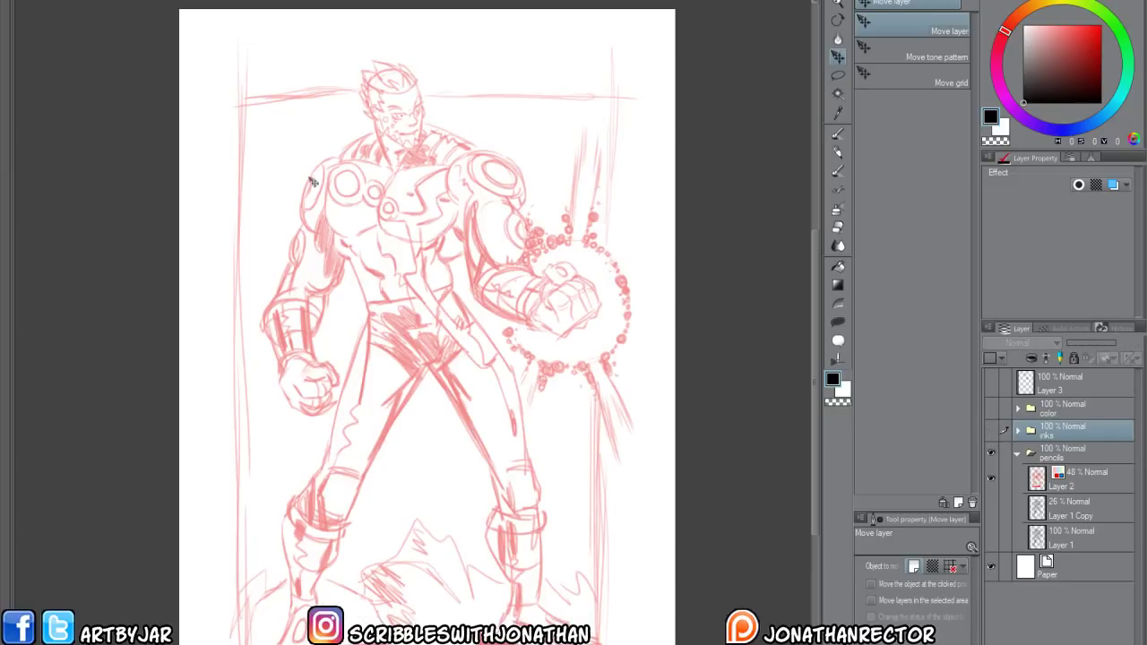
click(991, 431)
click(991, 431)
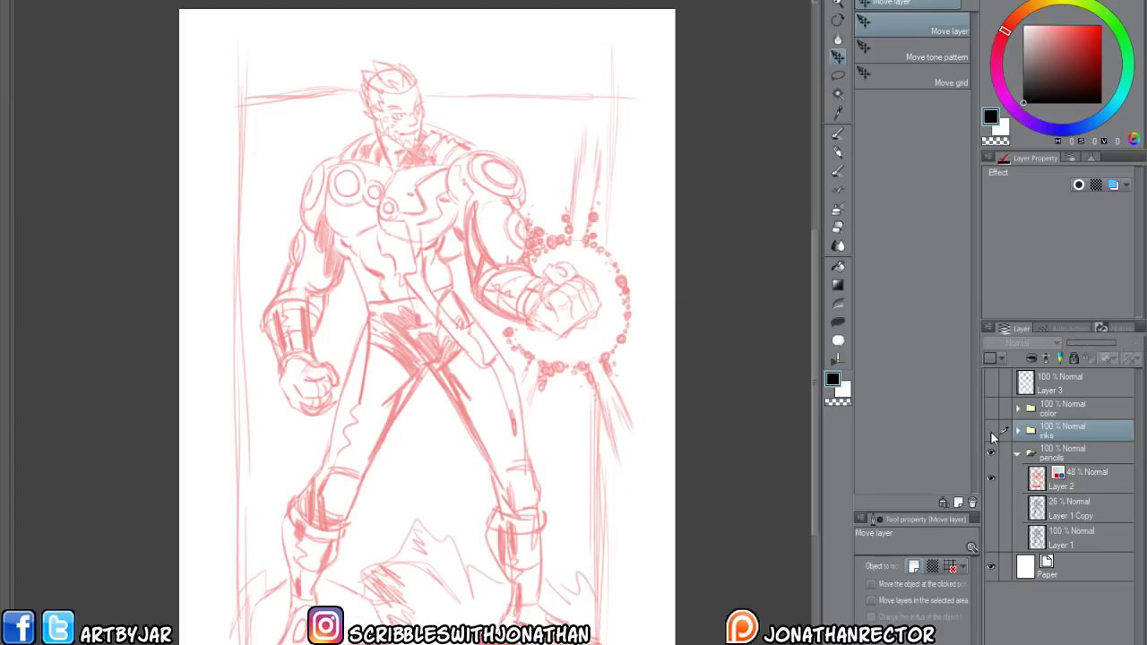